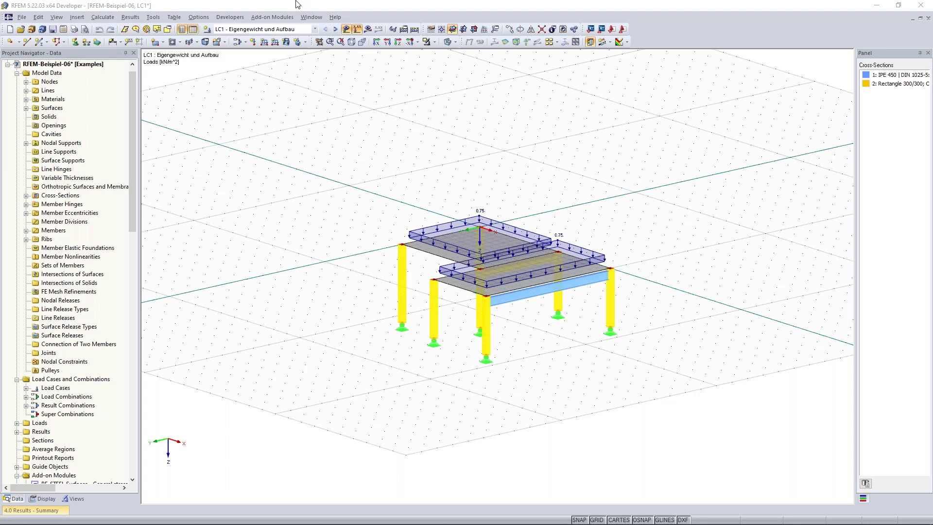
Dock the collapsed Results - Summary table below the model view and enlarge it to show more rows.
{"action": "left_click", "coordinate": [298, 5]}
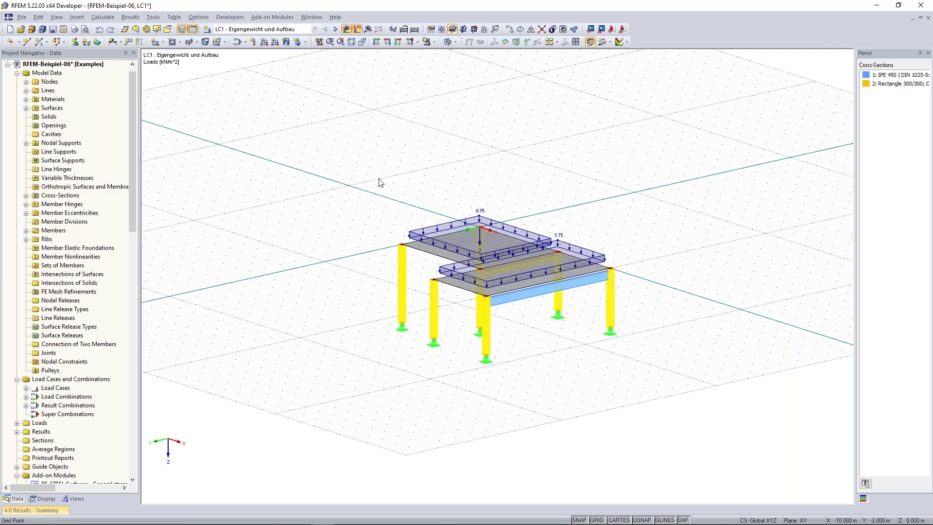
{"action": "middle_click_drag", "start_coordinate": [377, 177], "coordinate": [374, 170]}
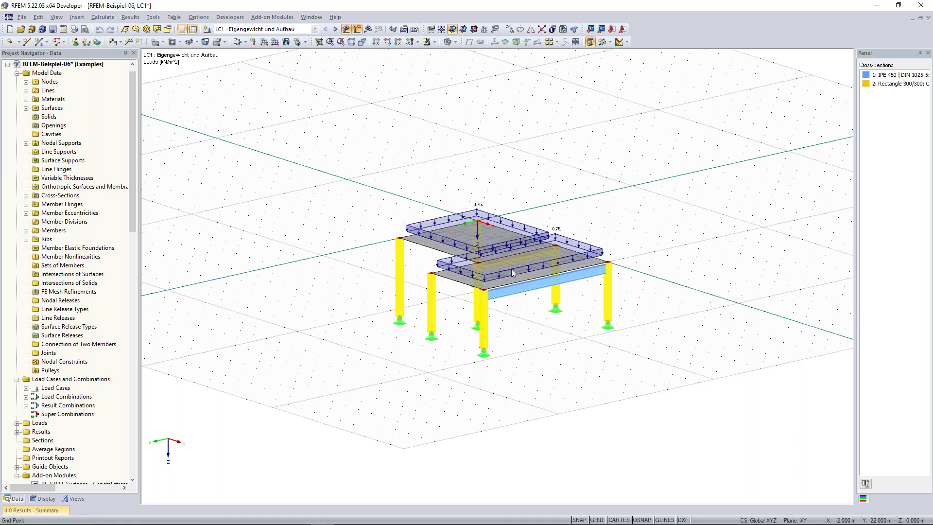
{"action": "left_click", "coordinate": [56, 511]}
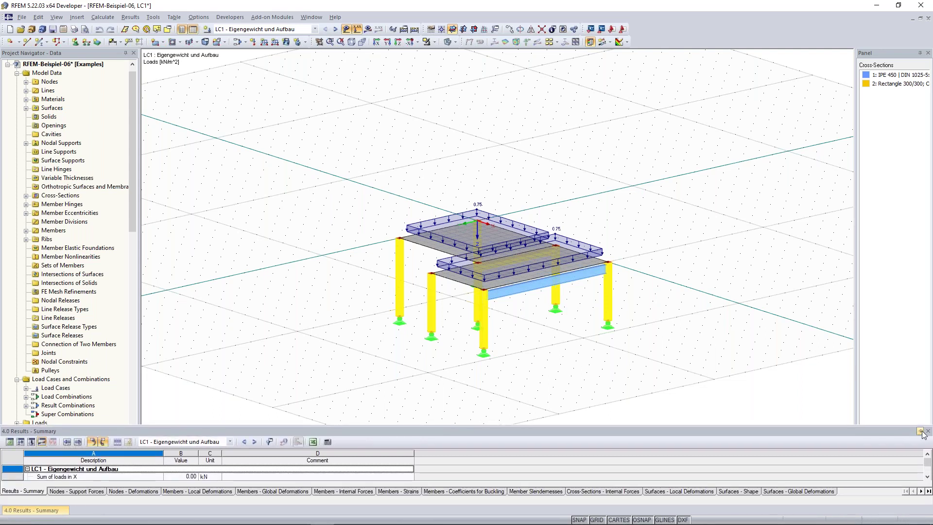
{"action": "left_click", "coordinate": [922, 432]}
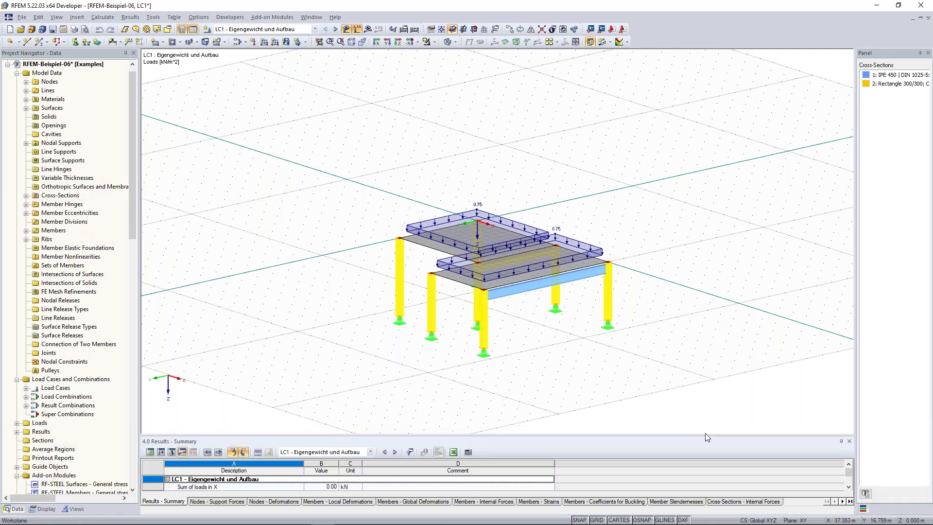
{"action": "left_click_drag", "start_coordinate": [703, 434], "coordinate": [705, 406]}
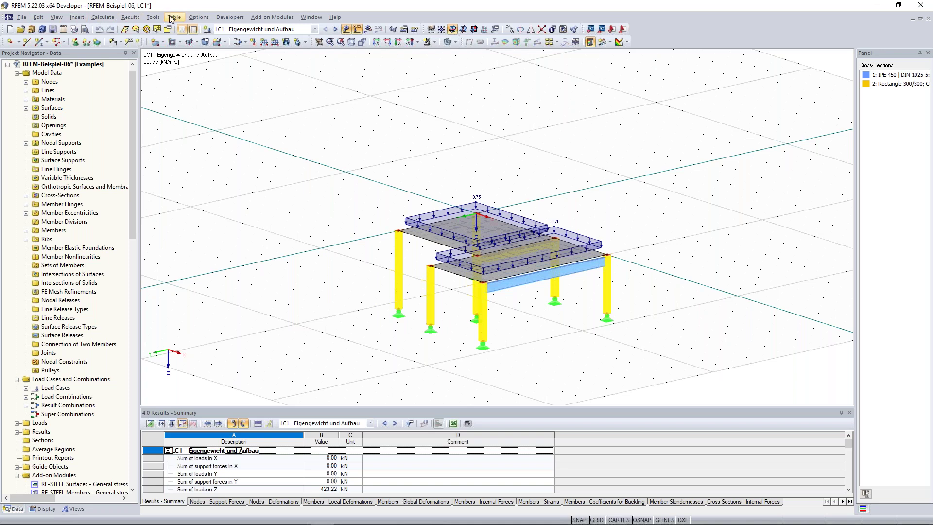
{"action": "middle_click_drag", "start_coordinate": [345, 226], "coordinate": [320, 179]}
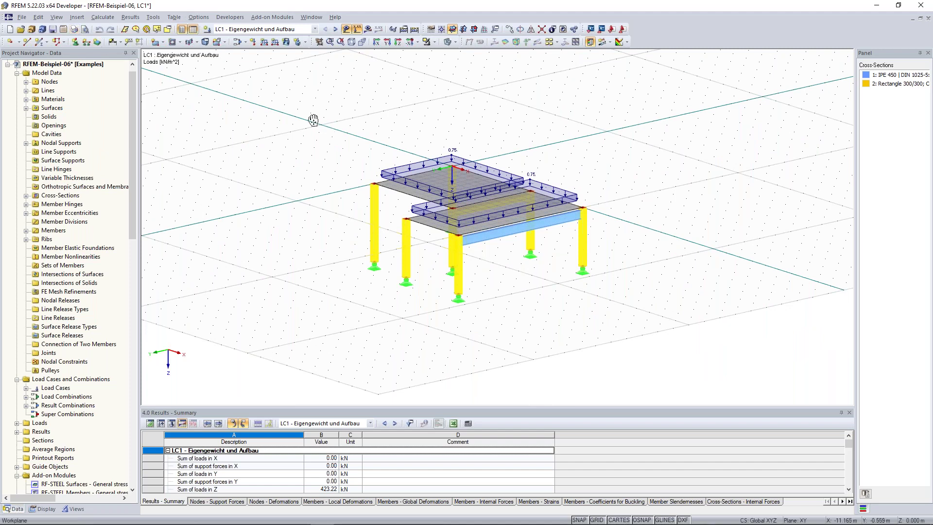
{"action": "middle_click_drag", "start_coordinate": [311, 119], "coordinate": [304, 123]}
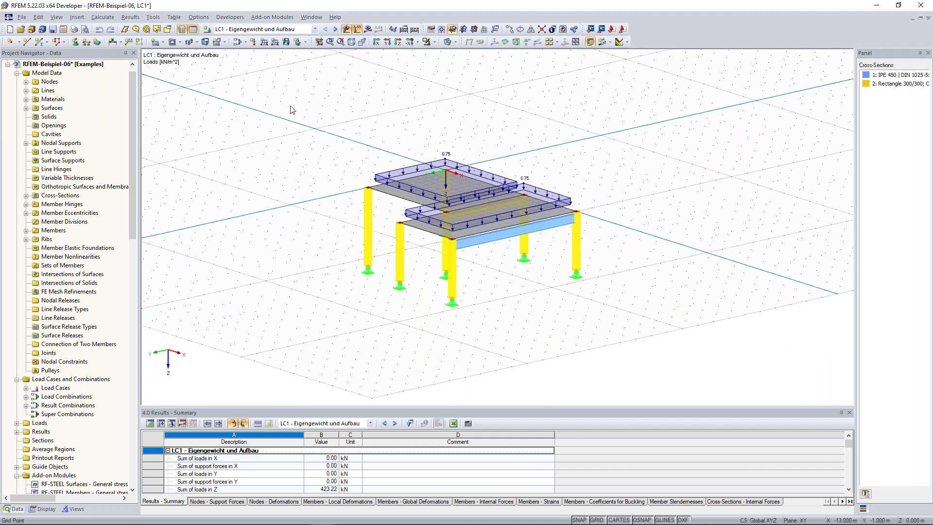
{"action": "left_click", "coordinate": [77, 18]}
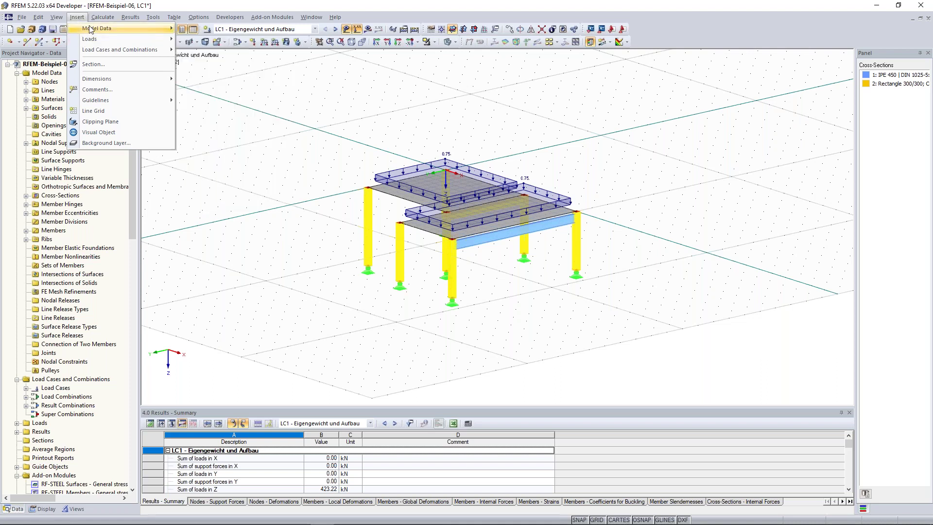
{"action": "mouse_move", "coordinate": [90, 29]}
{"action": "mouse_move", "coordinate": [236, 28]}
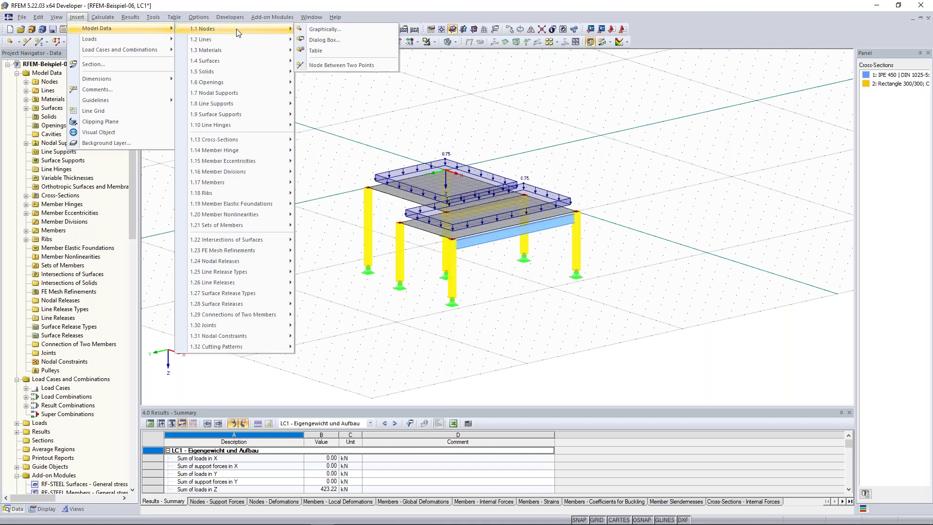
{"action": "mouse_move", "coordinate": [239, 64]}
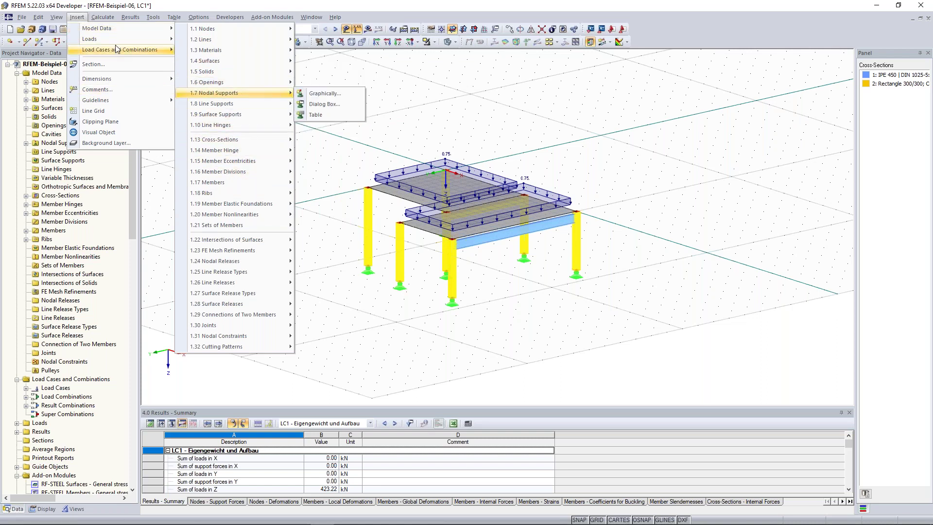
{"action": "mouse_move", "coordinate": [119, 51]}
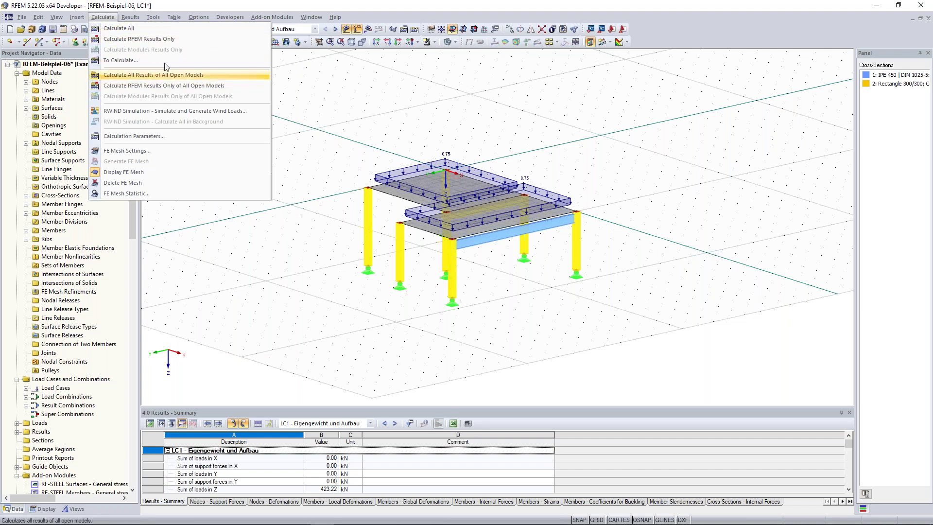
{"action": "mouse_move", "coordinate": [200, 18]}
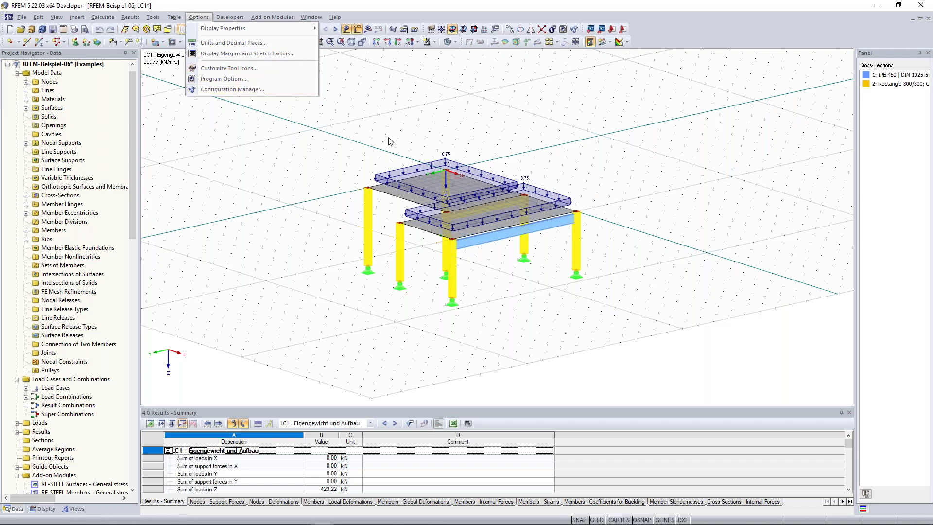
{"action": "left_click", "coordinate": [331, 111]}
{"action": "scroll", "coordinate": [334, 112], "scroll_direction": "down", "scroll_amount": 2}
{"action": "middle_click_drag", "start_coordinate": [334, 133], "coordinate": [336, 149]}
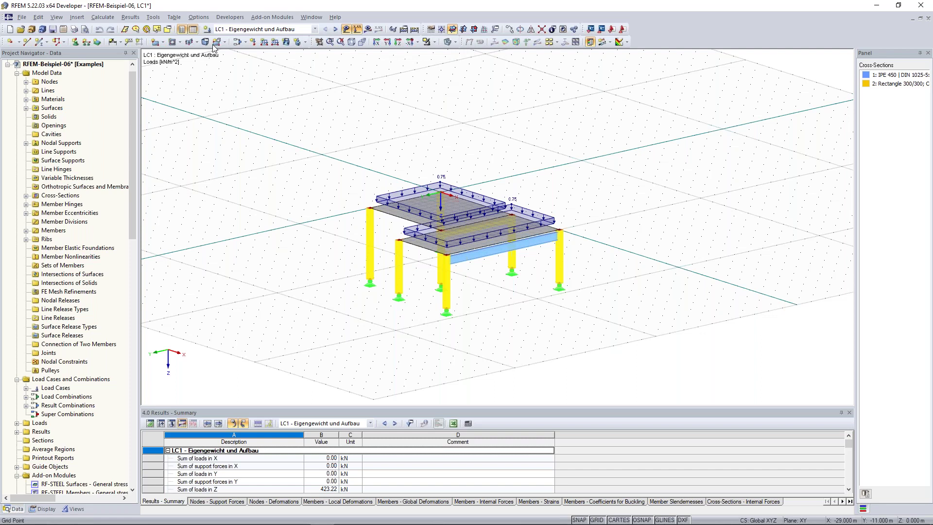
Apply the "Standard with black background" configuration and move the Configuration Manager aside to uncover part of the model.
{"action": "left_click", "coordinate": [201, 20]}
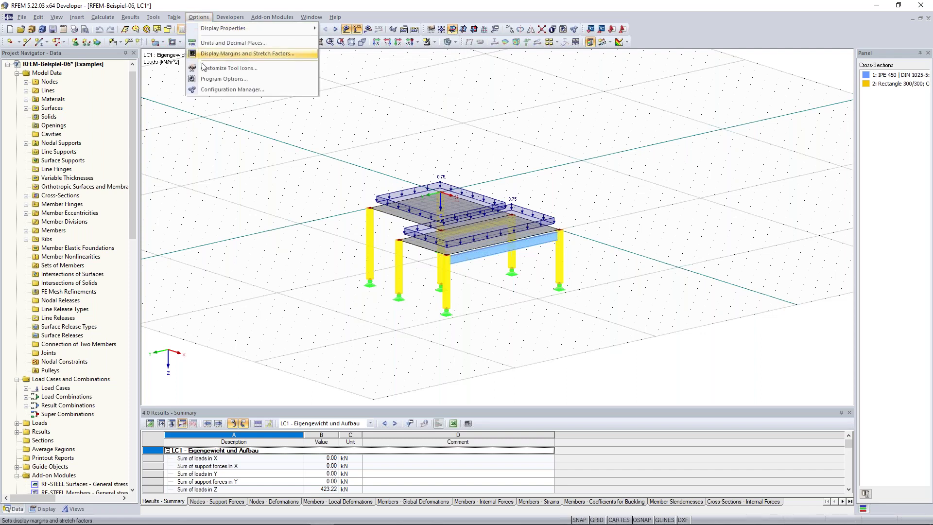
{"action": "left_click", "coordinate": [231, 90]}
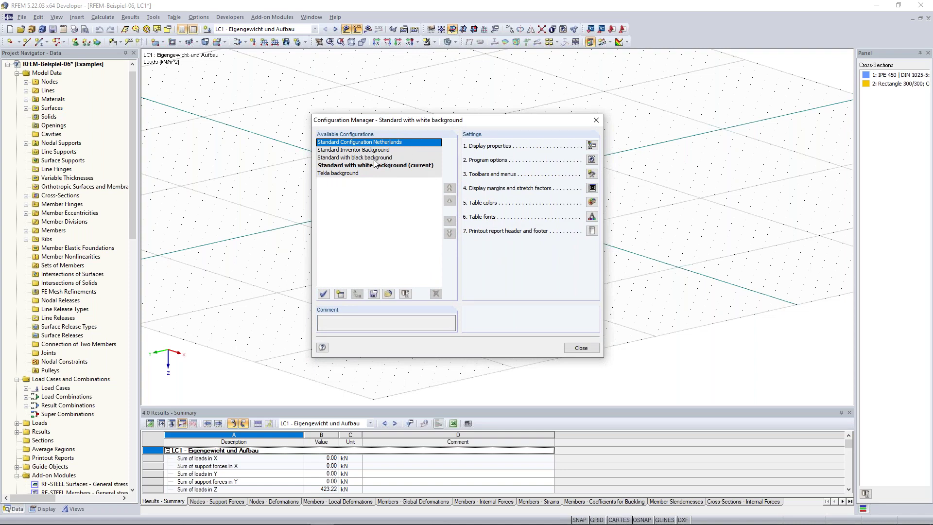
{"action": "left_click", "coordinate": [346, 158]}
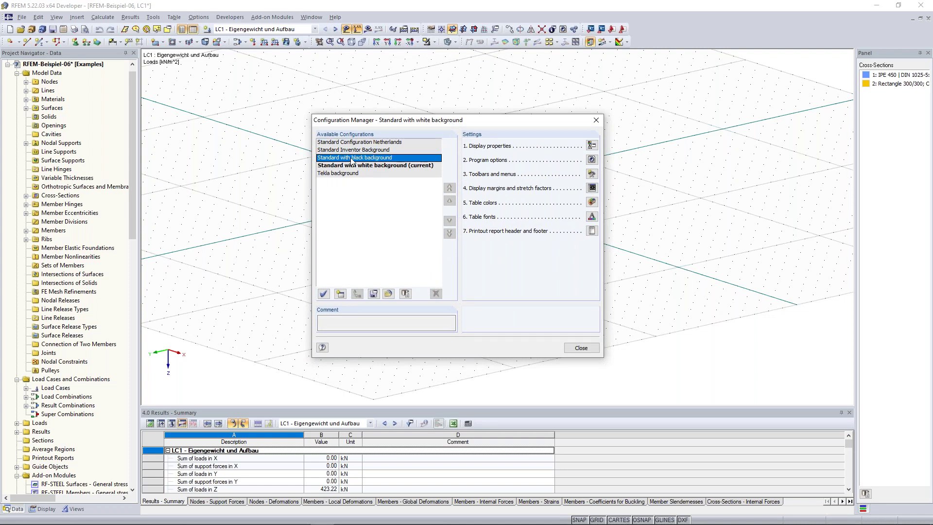
{"action": "double_click", "coordinate": [360, 160]}
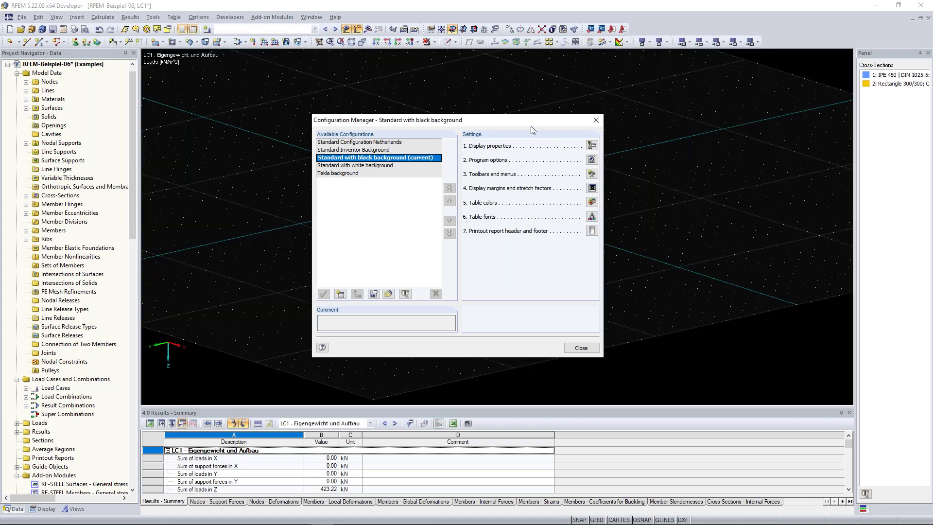
{"action": "left_click_drag", "start_coordinate": [529, 124], "coordinate": [457, 149]}
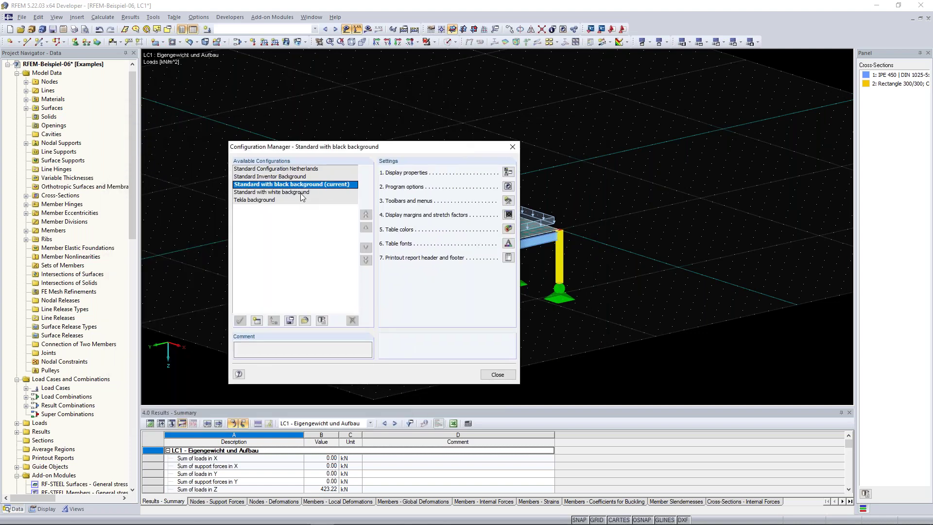
Switch back to the "Standard with white background" configuration and close the Configuration Manager.
{"action": "left_click", "coordinate": [304, 193]}
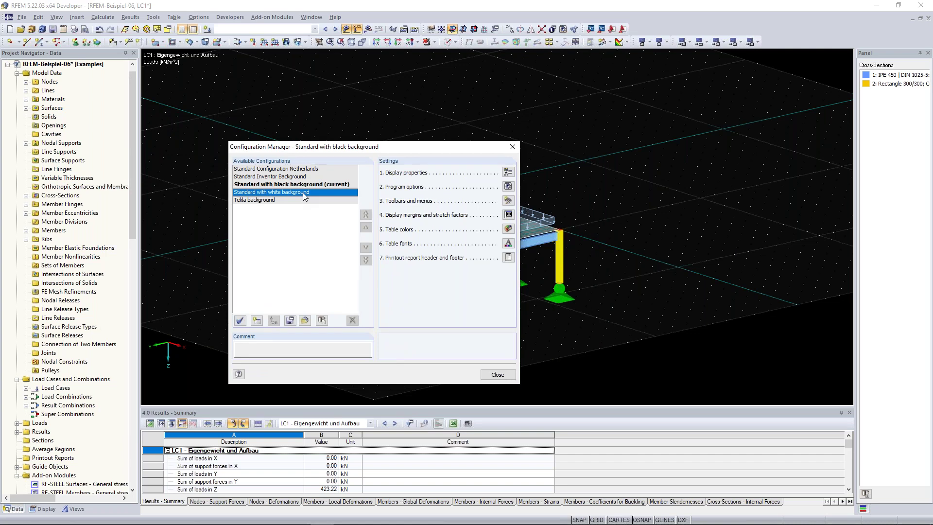
{"action": "key", "text": "Return"}
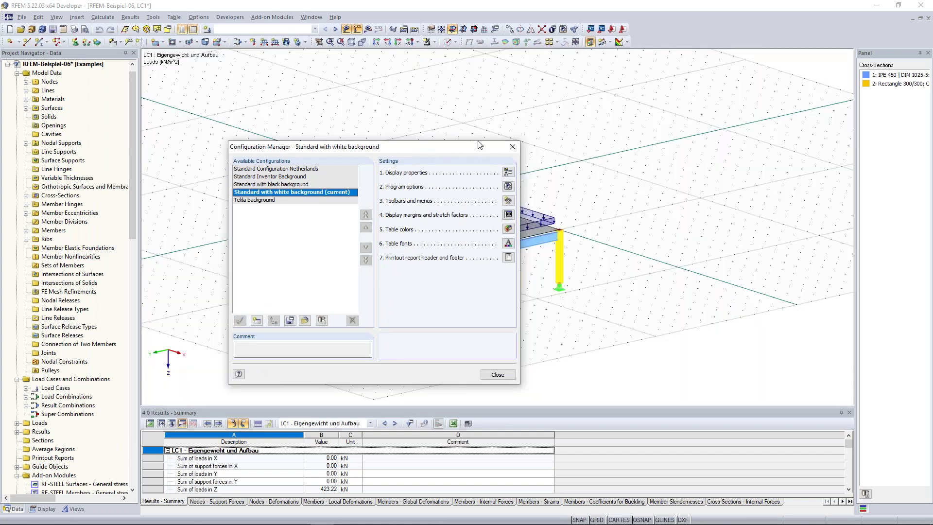
{"action": "left_click", "coordinate": [512, 147]}
{"action": "scroll", "coordinate": [371, 112], "scroll_direction": "down", "scroll_amount": 3}
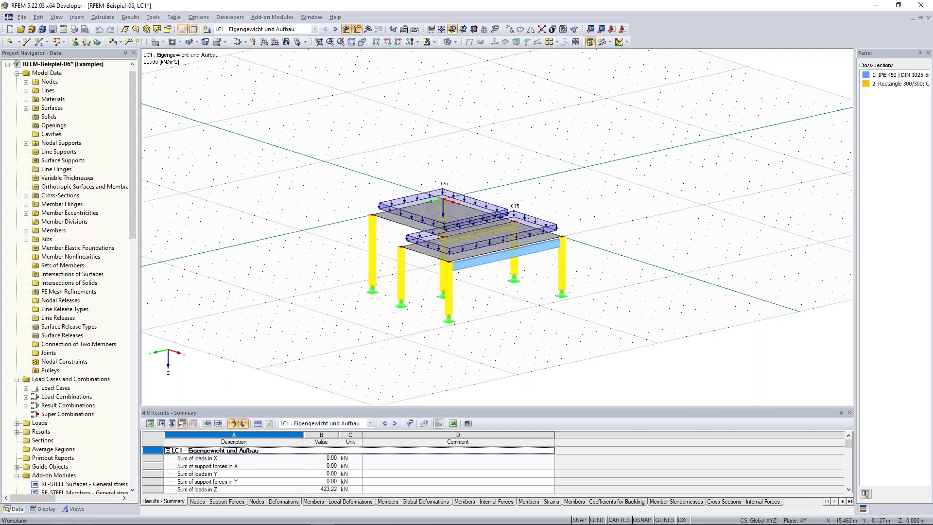
{"action": "left_click", "coordinate": [314, 17]}
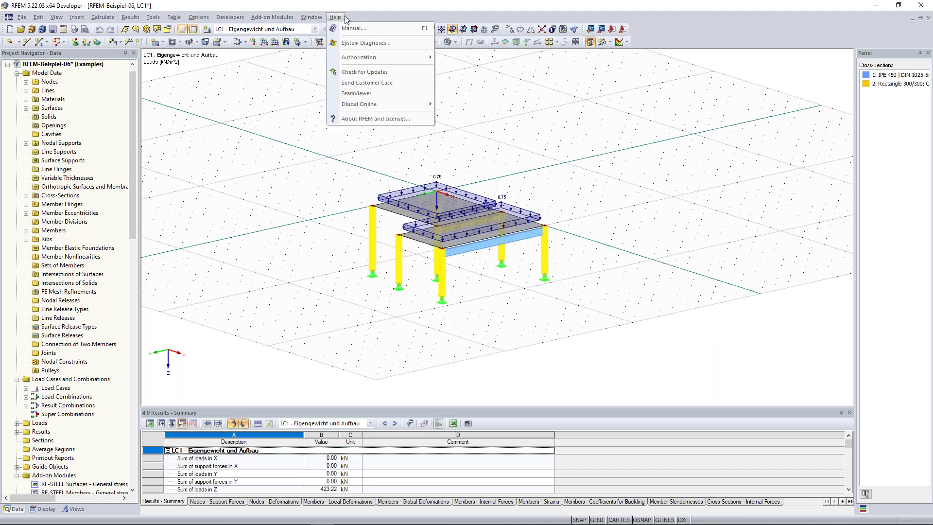
{"action": "left_click", "coordinate": [362, 19]}
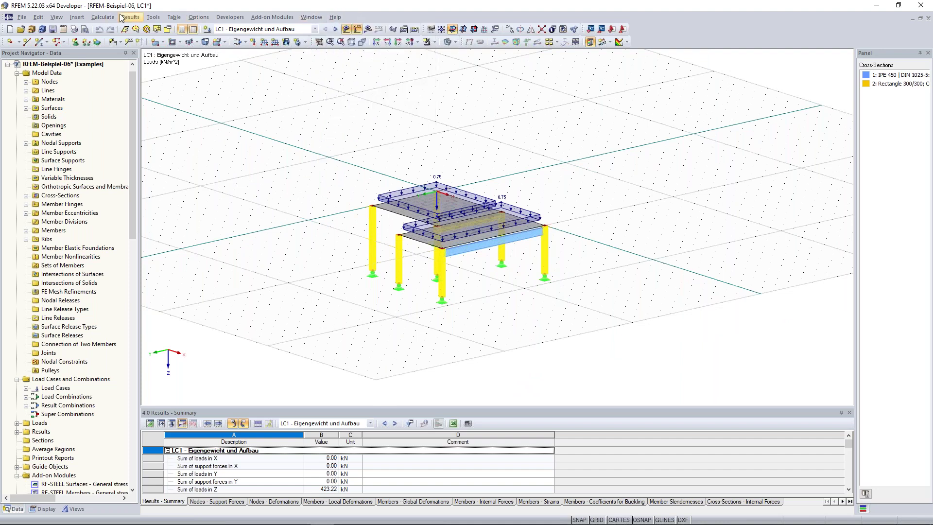
{"action": "left_click", "coordinate": [39, 17]}
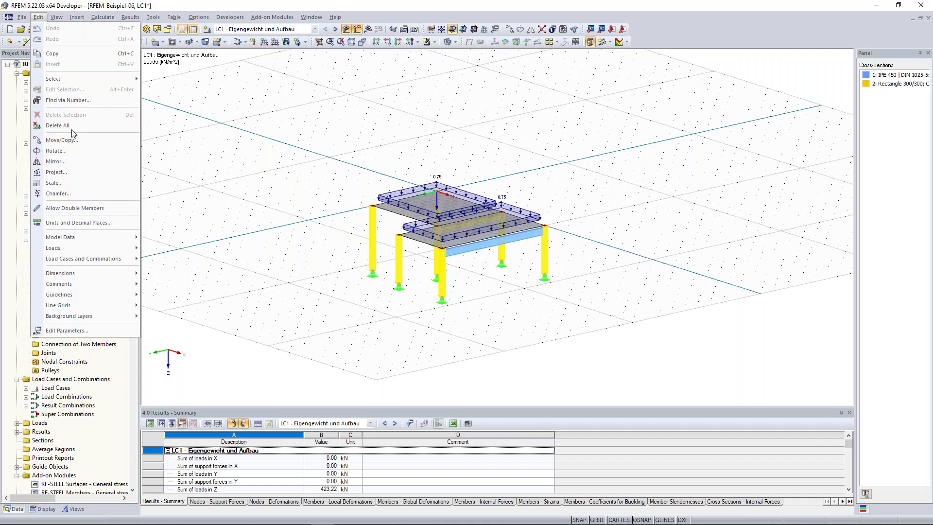
{"action": "left_click", "coordinate": [302, 161]}
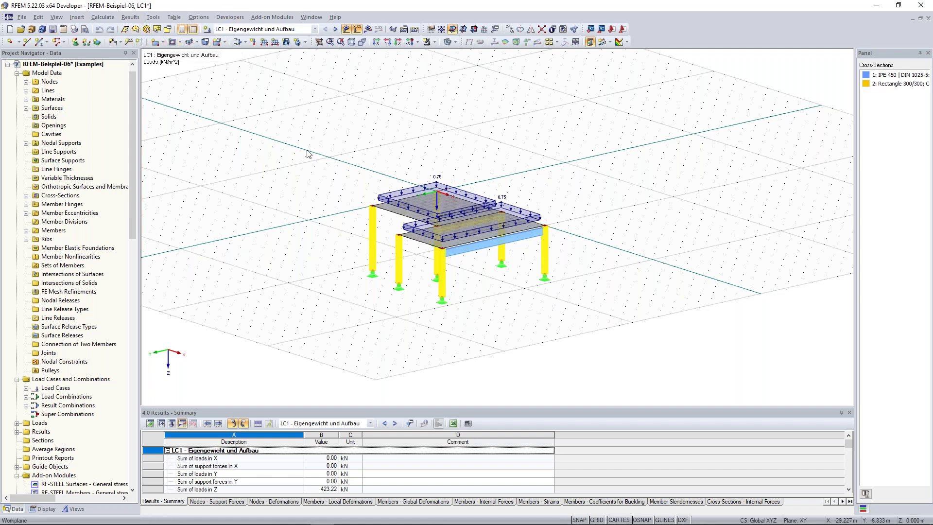
{"action": "middle_click_drag", "start_coordinate": [319, 168], "coordinate": [89, 78], "text": "ctrl"}
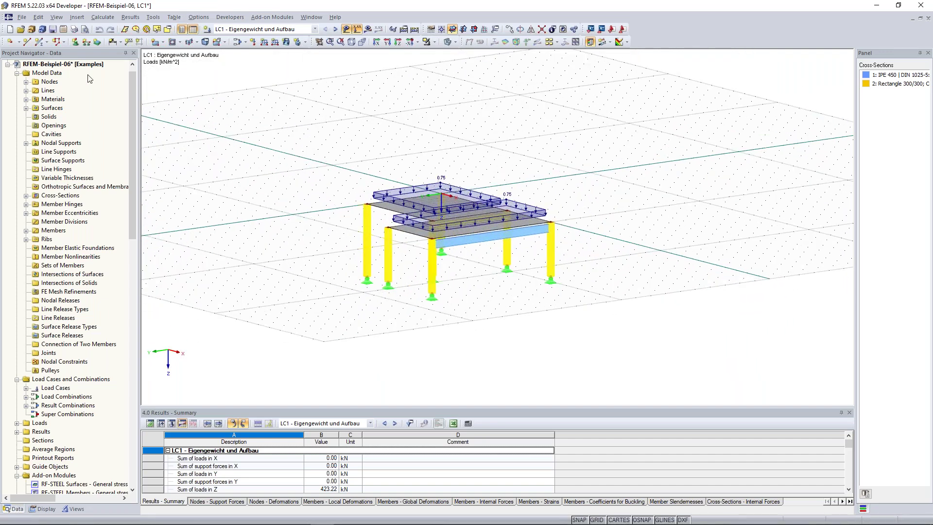
{"action": "middle_click_drag", "start_coordinate": [607, 173], "coordinate": [594, 182], "text": "ctrl"}
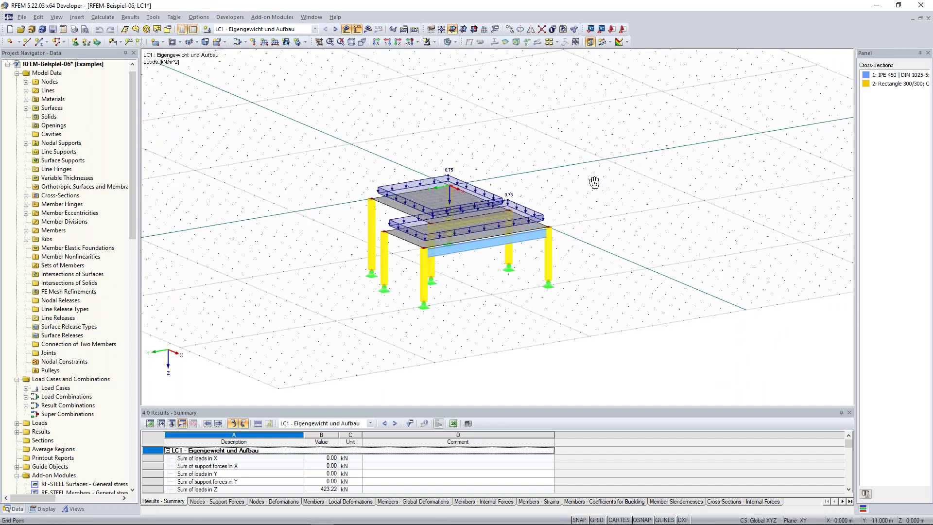
Draw a closed four-sided outline of single lines on the work plane beside the structure, starting at X 6 m, Y -6 m.
{"action": "left_click", "coordinate": [28, 42]}
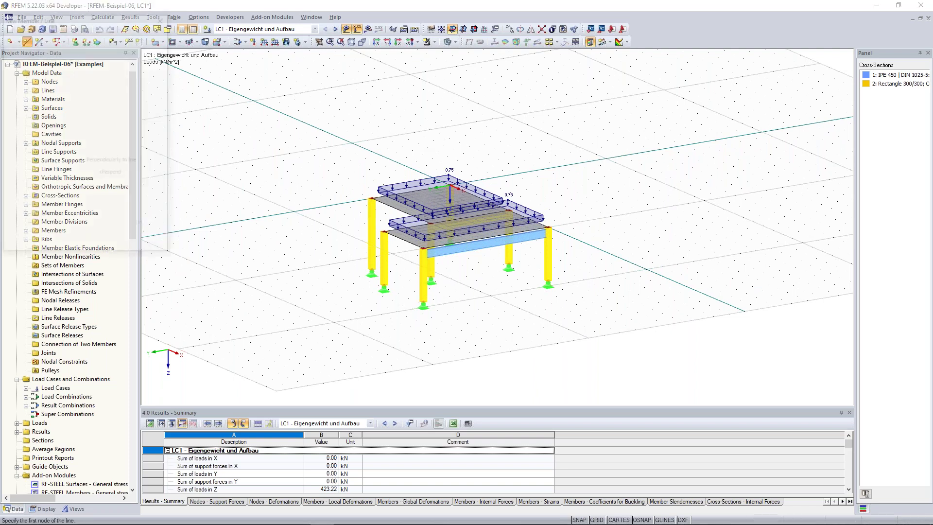
{"action": "middle_click_drag", "start_coordinate": [623, 196], "coordinate": [584, 203]}
{"action": "left_click", "coordinate": [564, 199]}
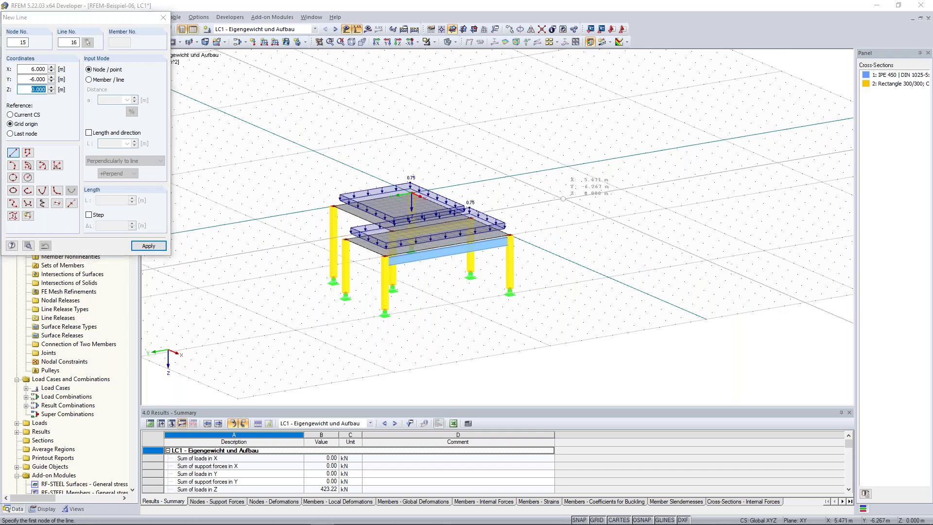
{"action": "left_click", "coordinate": [604, 110]}
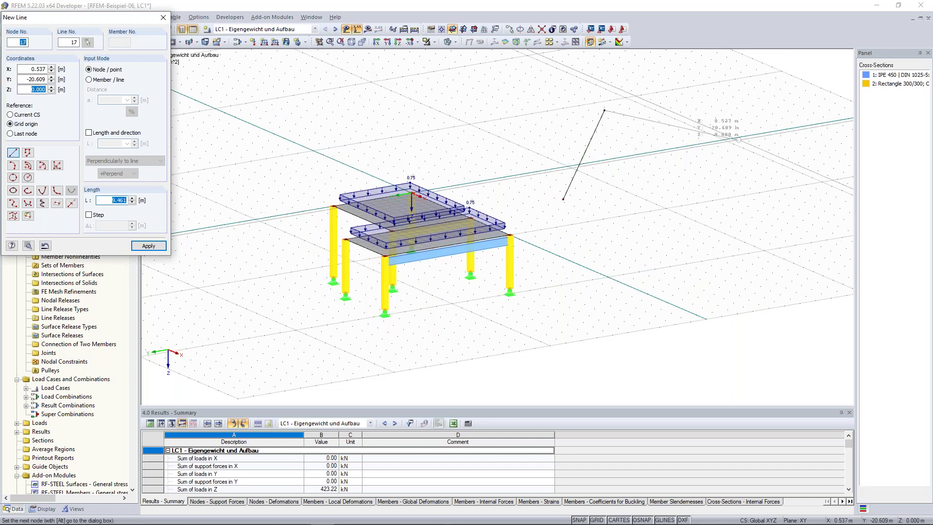
{"action": "left_click", "coordinate": [738, 140]}
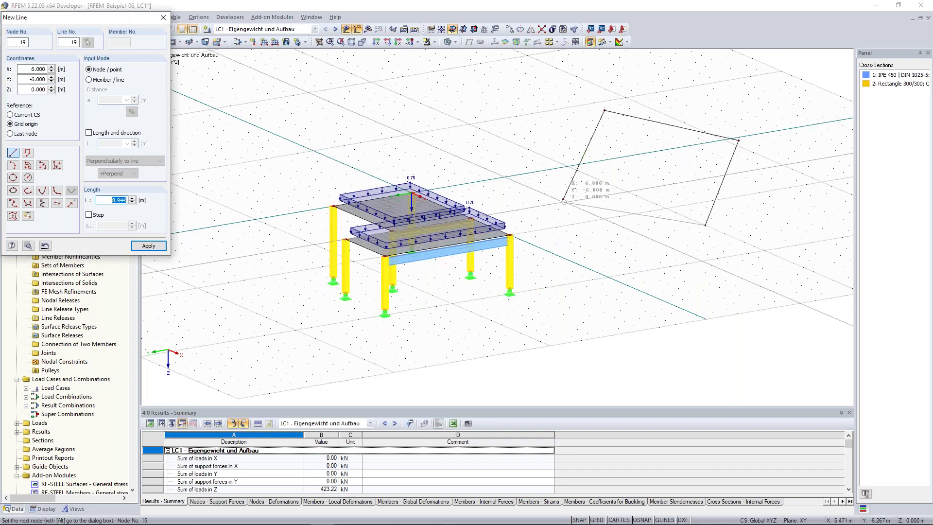
{"action": "left_click", "coordinate": [563, 199]}
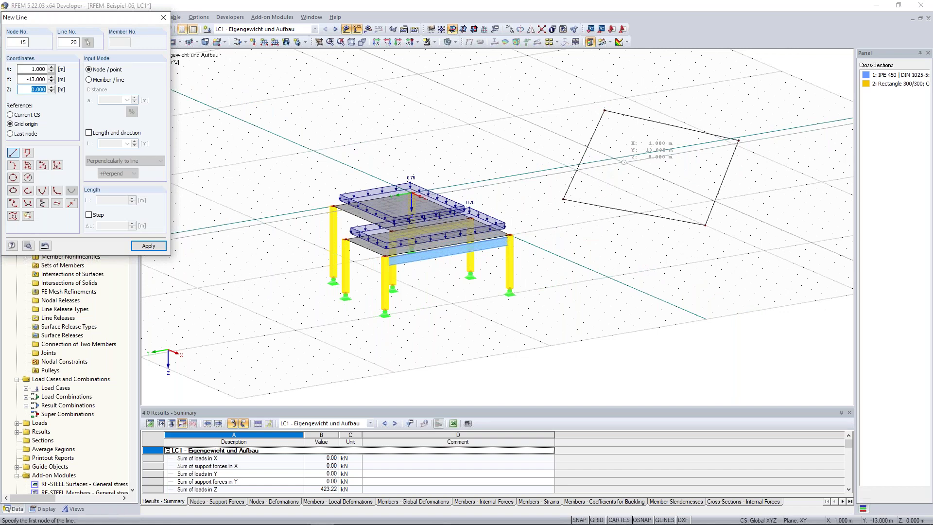
{"action": "key", "text": "Escape"}
Delete all four lines of the outline beside the structure.
{"action": "left_click_drag", "start_coordinate": [566, 93], "coordinate": [758, 262]}
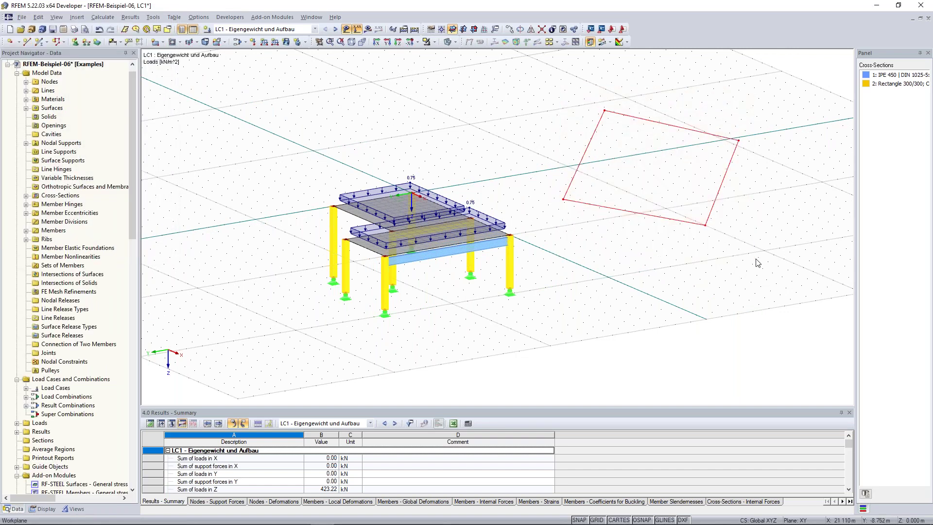
{"action": "key", "text": "Delete"}
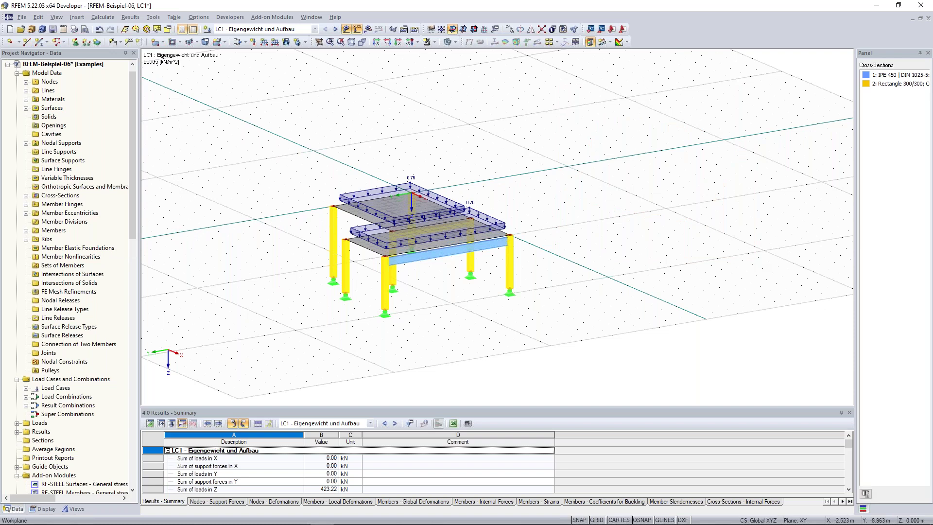
{"action": "middle_click_drag", "start_coordinate": [536, 162], "coordinate": [578, 158]}
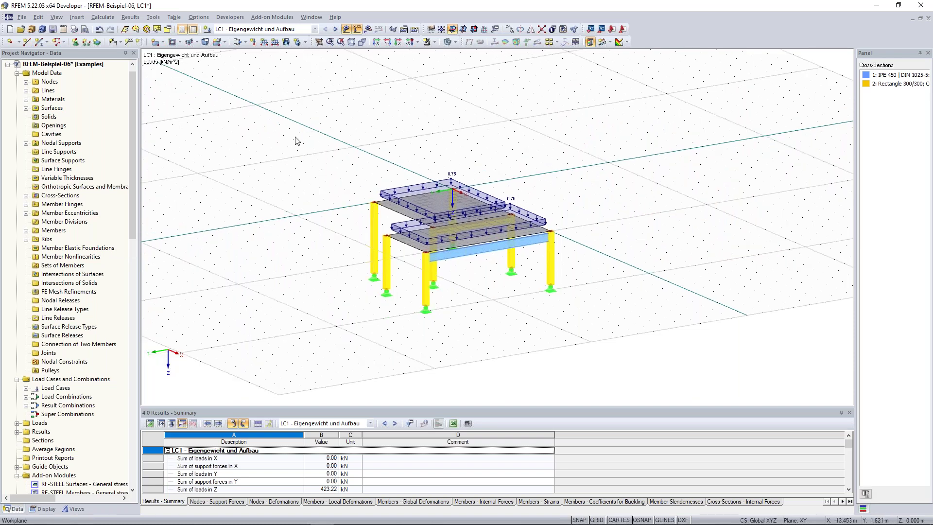
Examine the structure and its surface loads from several viewing angles and distances.
{"action": "mouse_move", "coordinate": [297, 140]}
{"action": "middle_mouse_down"}
{"action": "mouse_move", "coordinate": [381, 137]}
{"action": "mouse_move", "coordinate": [379, 127]}
{"action": "mouse_move", "coordinate": [308, 152]}
{"action": "middle_mouse_up"}
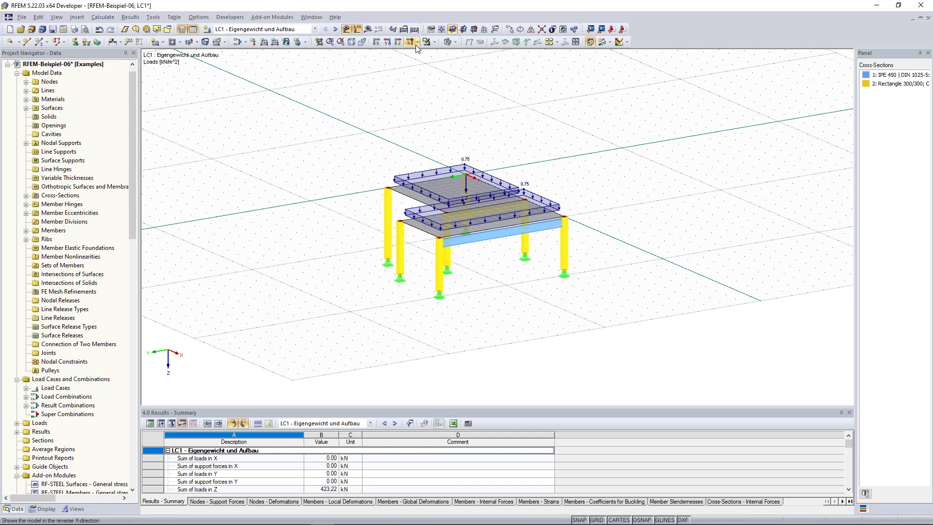
{"action": "left_click", "coordinate": [357, 42]}
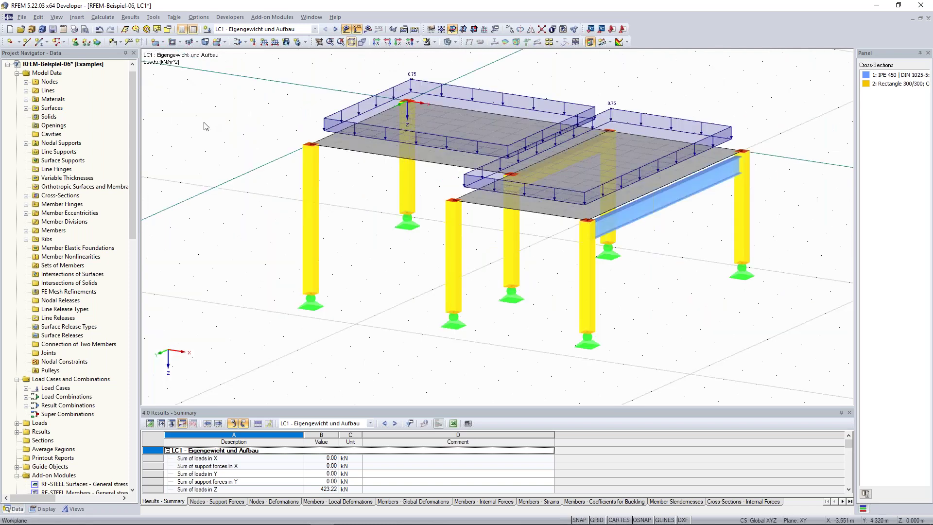
{"action": "scroll", "coordinate": [203, 122], "scroll_direction": "down", "scroll_amount": 2}
{"action": "scroll", "coordinate": [203, 122], "scroll_direction": "down", "scroll_amount": 2}
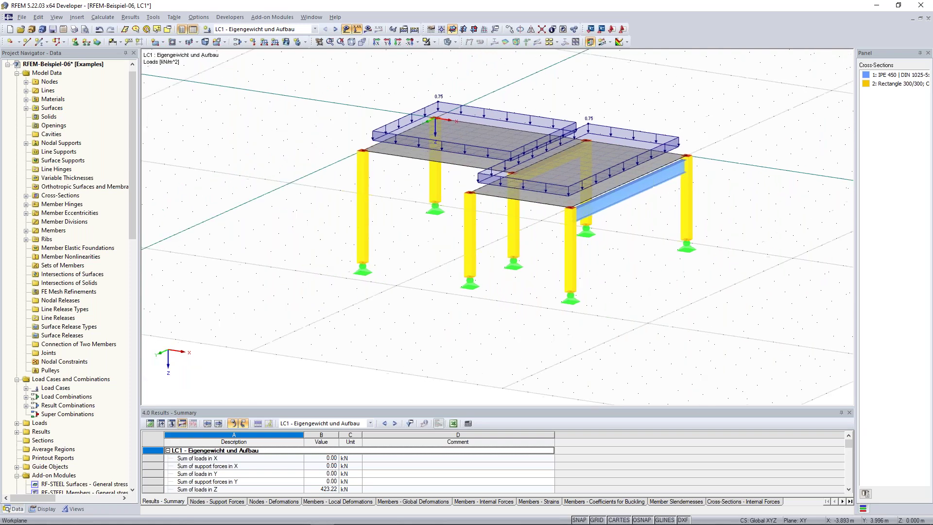
{"action": "middle_click_drag", "start_coordinate": [301, 138], "coordinate": [326, 161]}
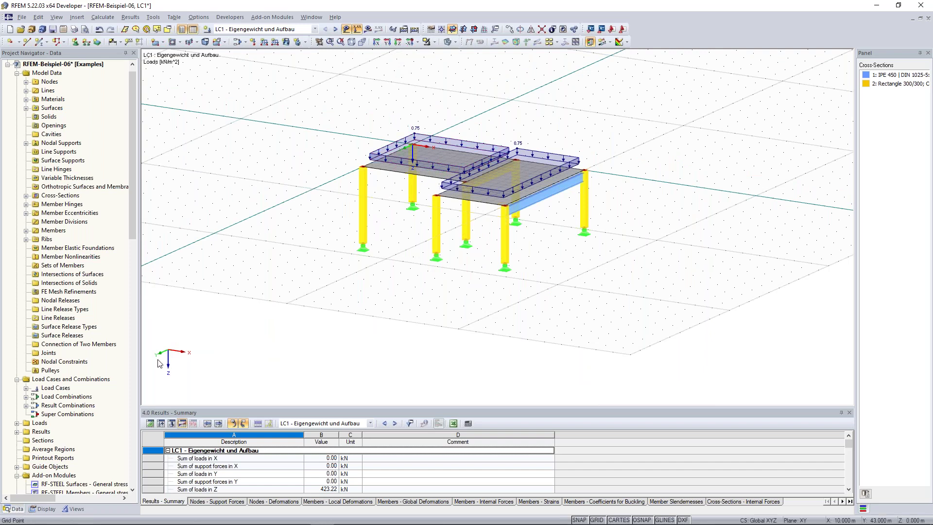
{"action": "left_click", "coordinate": [392, 45]}
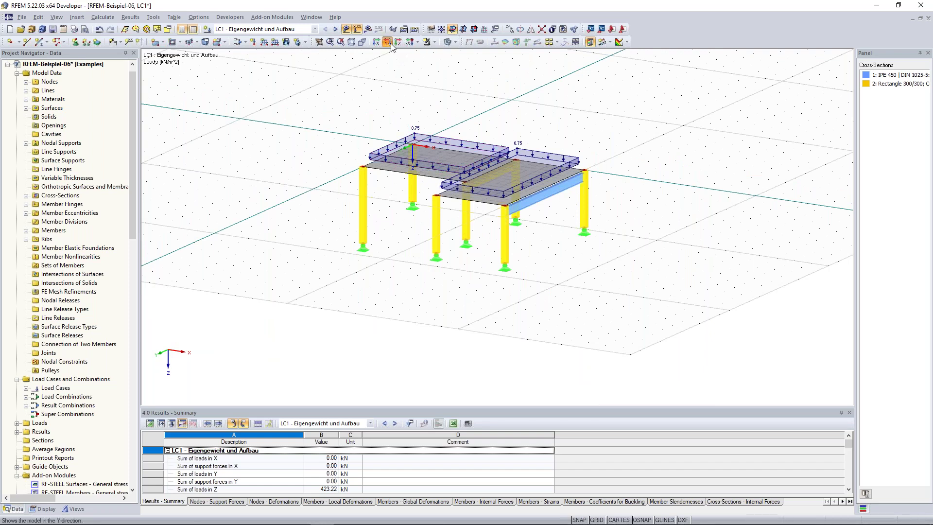
{"action": "middle_click_drag", "start_coordinate": [568, 157], "coordinate": [289, 155], "text": "ctrl"}
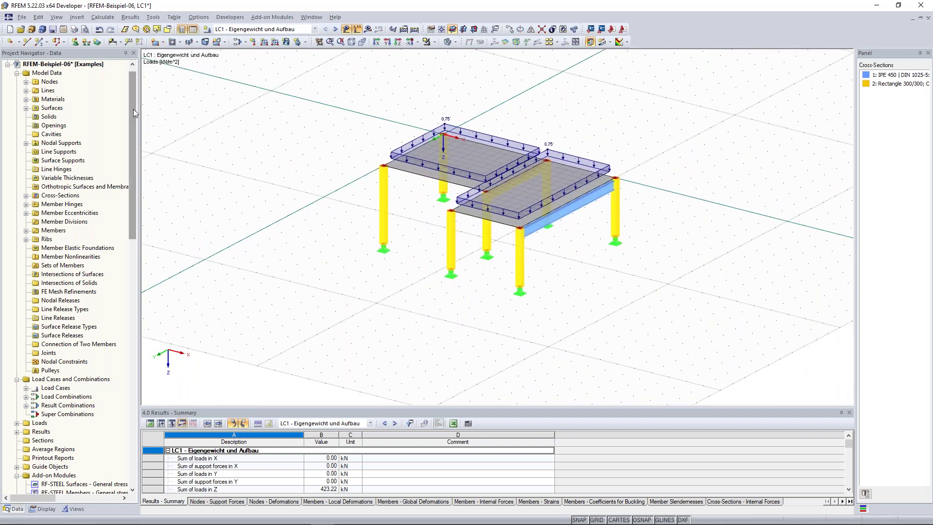
{"action": "left_click_drag", "start_coordinate": [133, 109], "coordinate": [132, 104]}
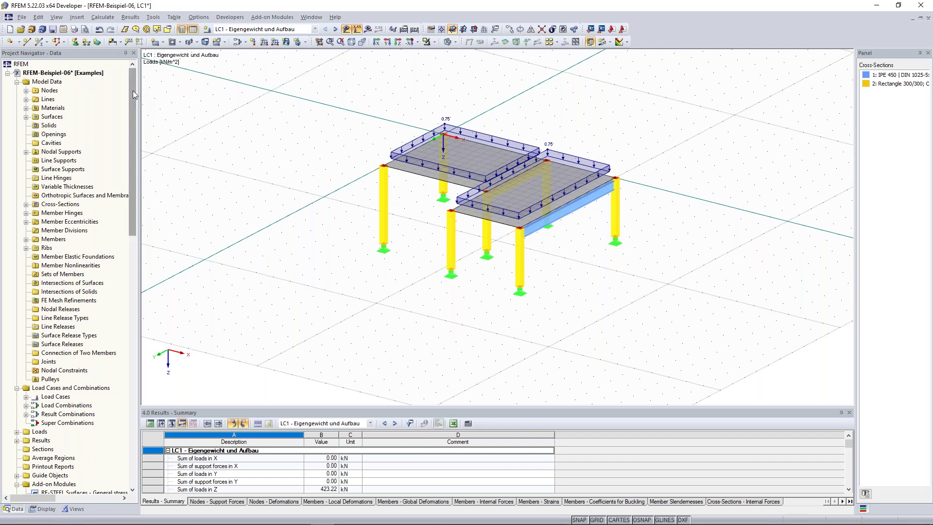
{"action": "middle_click_drag", "start_coordinate": [486, 218], "coordinate": [515, 218], "text": "ctrl"}
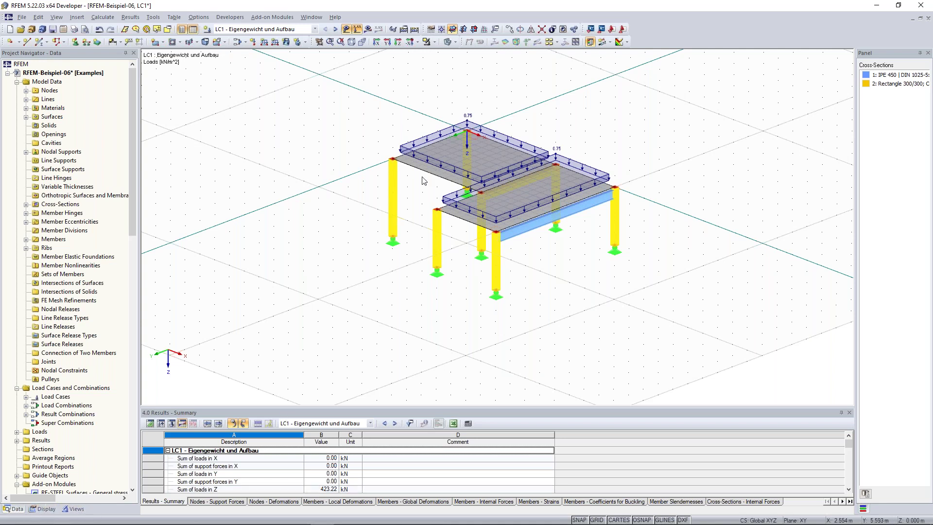
{"action": "middle_click_drag", "start_coordinate": [352, 167], "coordinate": [369, 170], "text": "ctrl"}
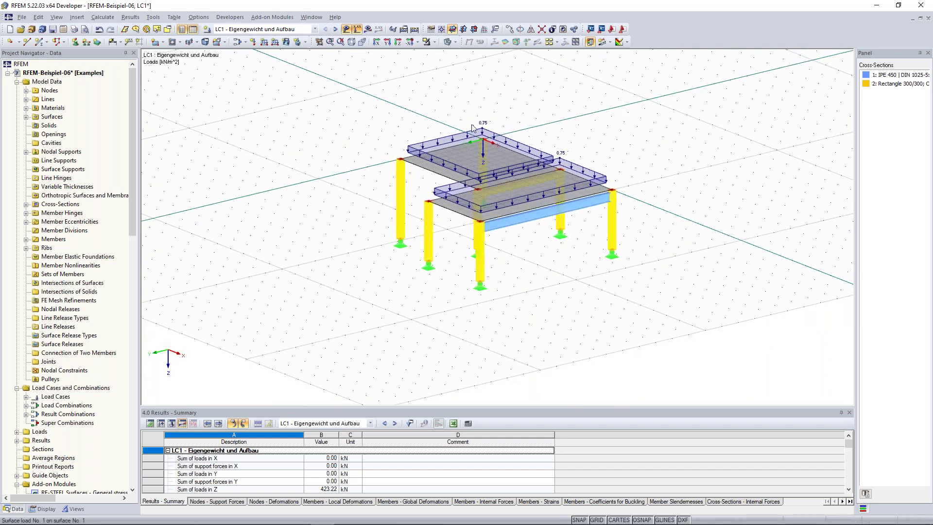
Display the LC1 results on the model and view the available result types before returning to the model data tree.
{"action": "left_click", "coordinate": [515, 180]}
{"action": "left_click", "coordinate": [457, 126]}
{"action": "middle_click_drag", "start_coordinate": [361, 123], "coordinate": [335, 119]}
{"action": "left_click", "coordinate": [368, 29]}
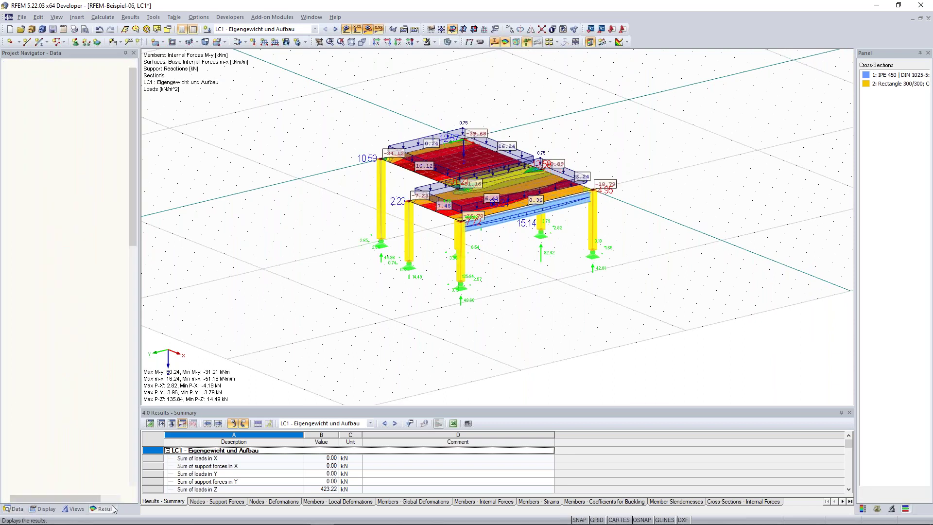
{"action": "left_click", "coordinate": [104, 508]}
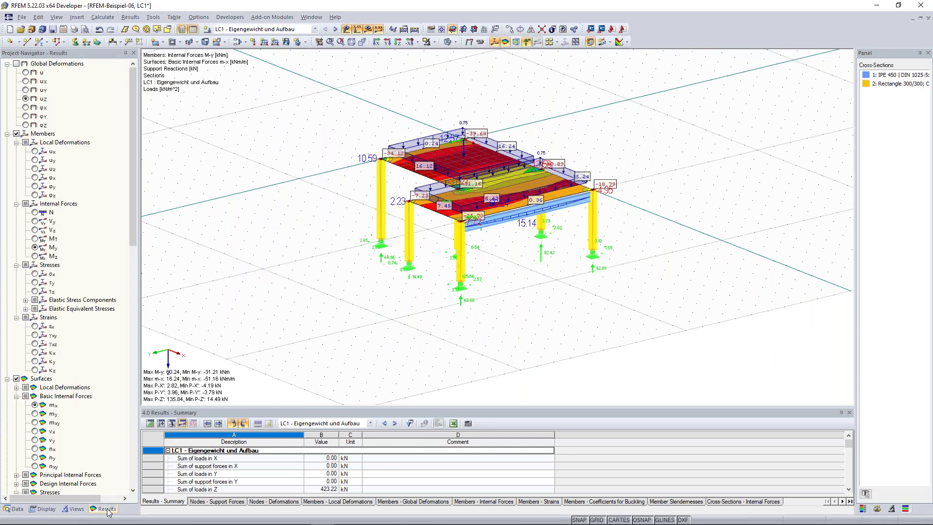
{"action": "left_click", "coordinate": [16, 509]}
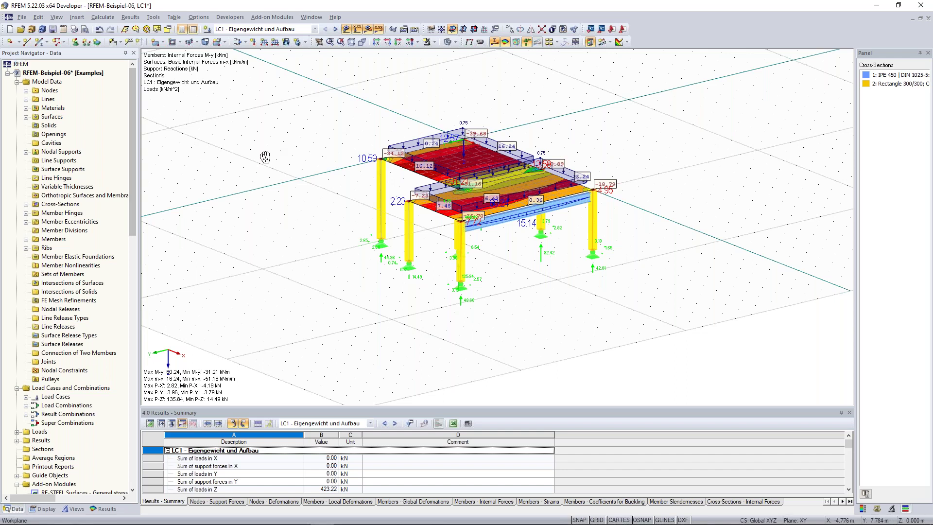
{"action": "middle_click_drag", "start_coordinate": [193, 144], "coordinate": [186, 153]}
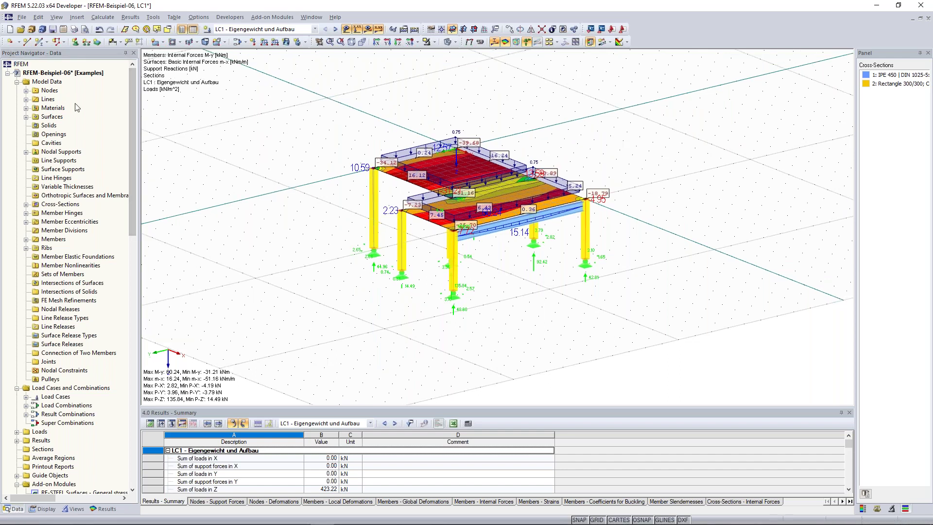
List the model's nodes in the data tree and use Find to locate node 6 on the structure.
{"action": "left_click", "coordinate": [26, 91]}
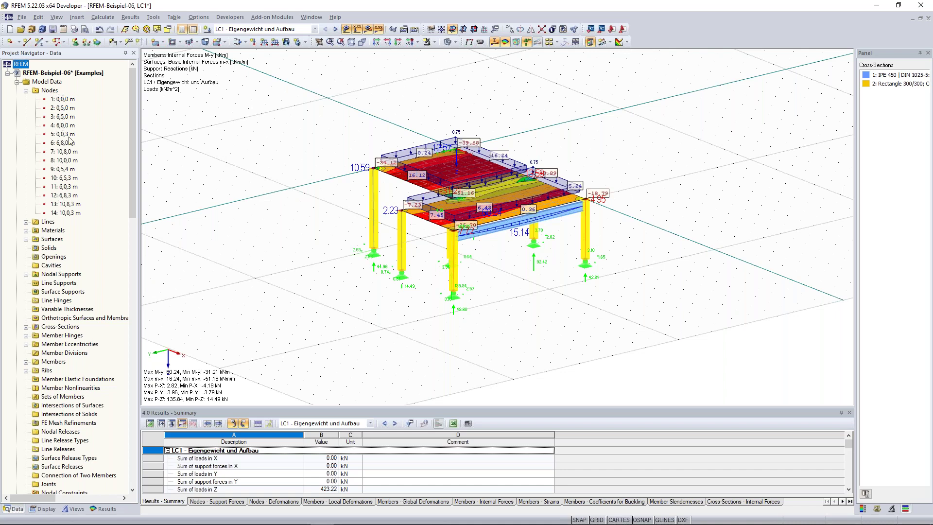
{"action": "left_click", "coordinate": [61, 143]}
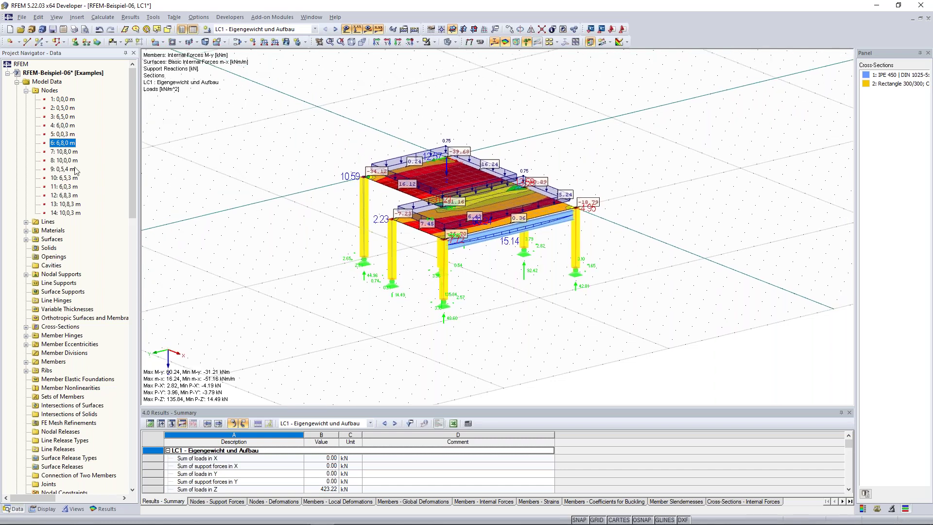
{"action": "right_click", "coordinate": [62, 146]}
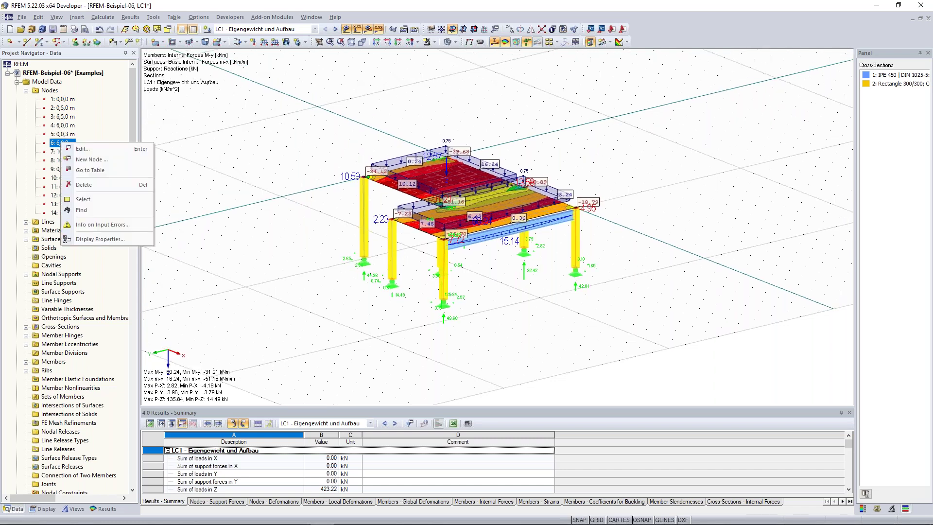
{"action": "left_click", "coordinate": [96, 211]}
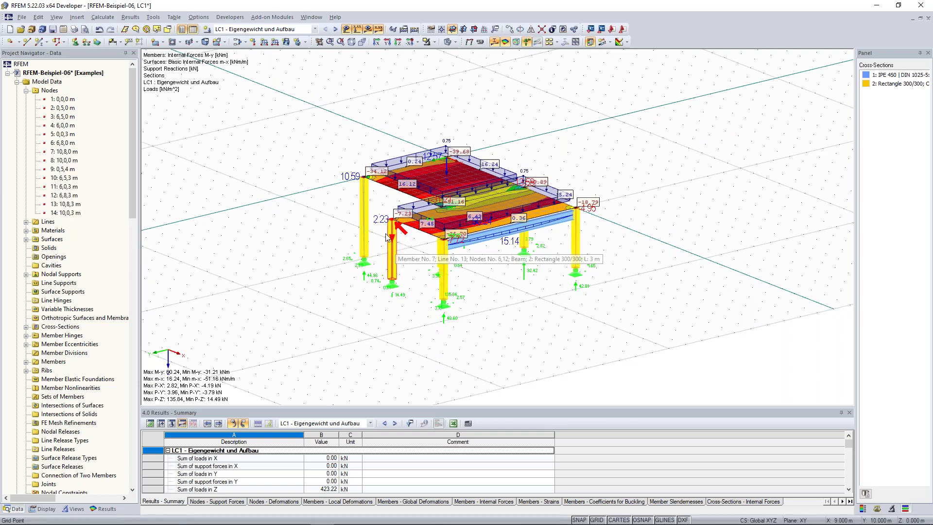
{"action": "middle_click_drag", "start_coordinate": [289, 151], "coordinate": [273, 156]}
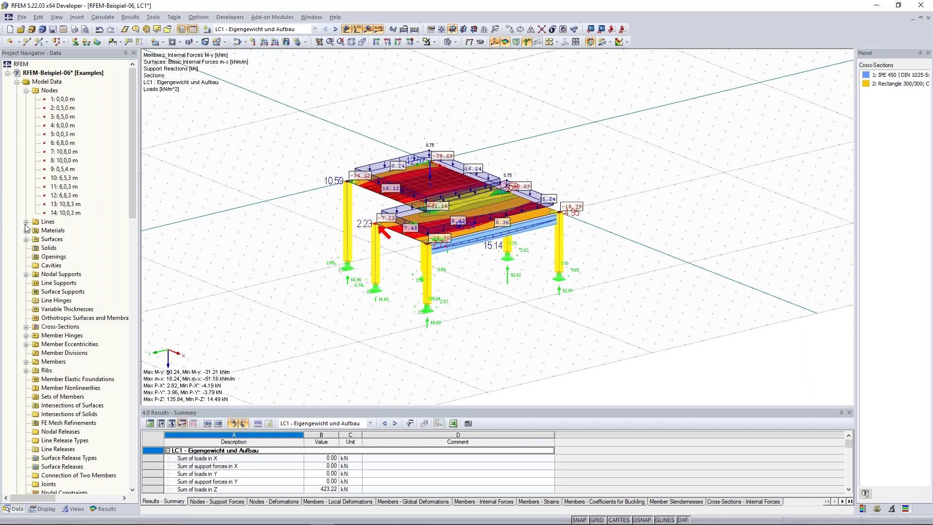
List the surfaces in the data tree, highlight surfaces 1 and 2 in turn, and view the commands available for surface 1.
{"action": "left_click", "coordinate": [26, 239]}
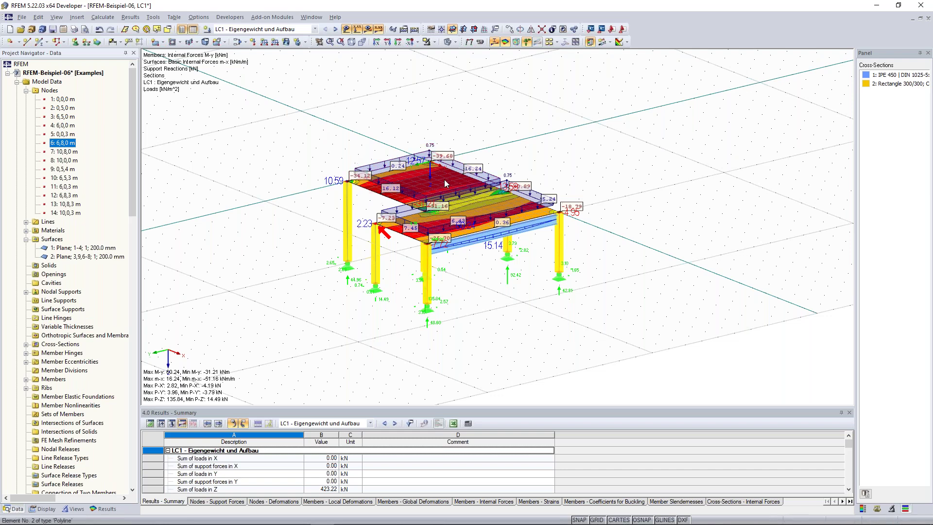
{"action": "middle_click_drag", "start_coordinate": [334, 149], "coordinate": [272, 180], "text": "ctrl"}
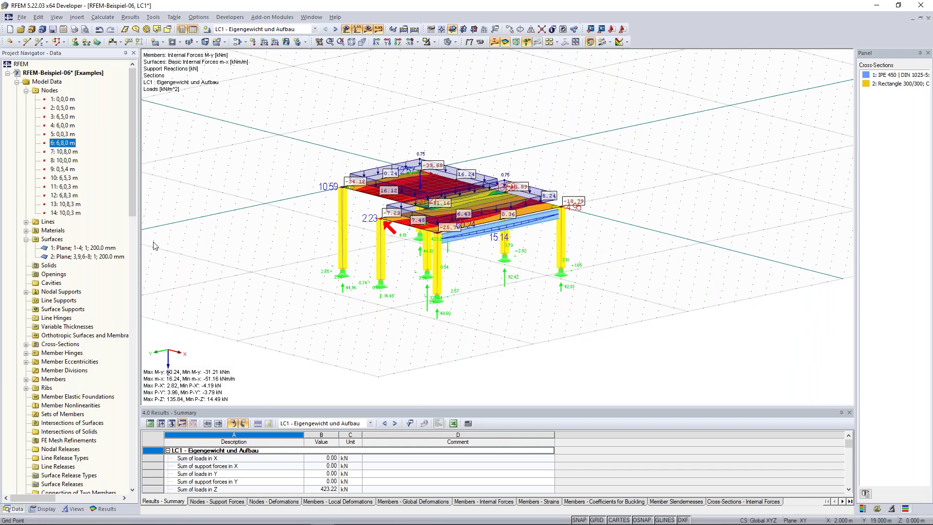
{"action": "left_click", "coordinate": [73, 249]}
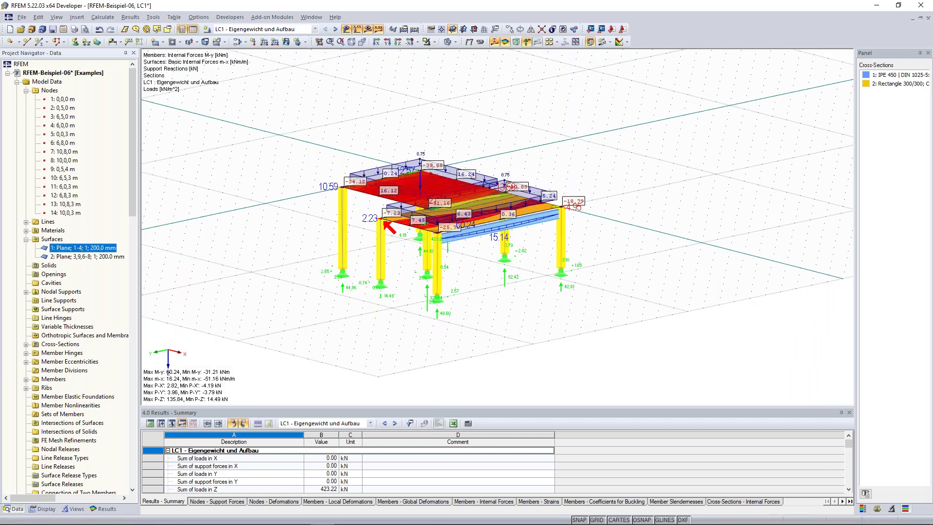
{"action": "left_click", "coordinate": [75, 256]}
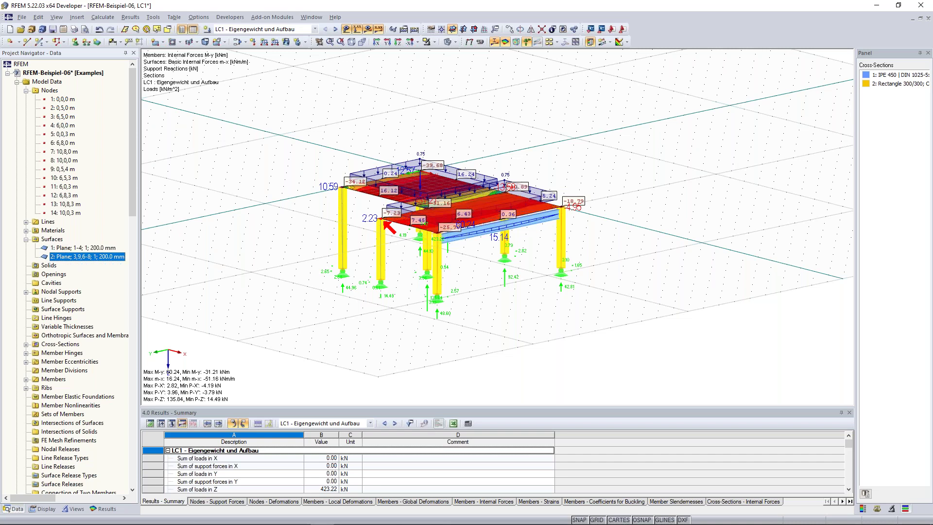
{"action": "left_click", "coordinate": [76, 248]}
{"action": "right_click", "coordinate": [77, 250]}
{"action": "right_click", "coordinate": [63, 247]}
{"action": "right_click", "coordinate": [63, 246]}
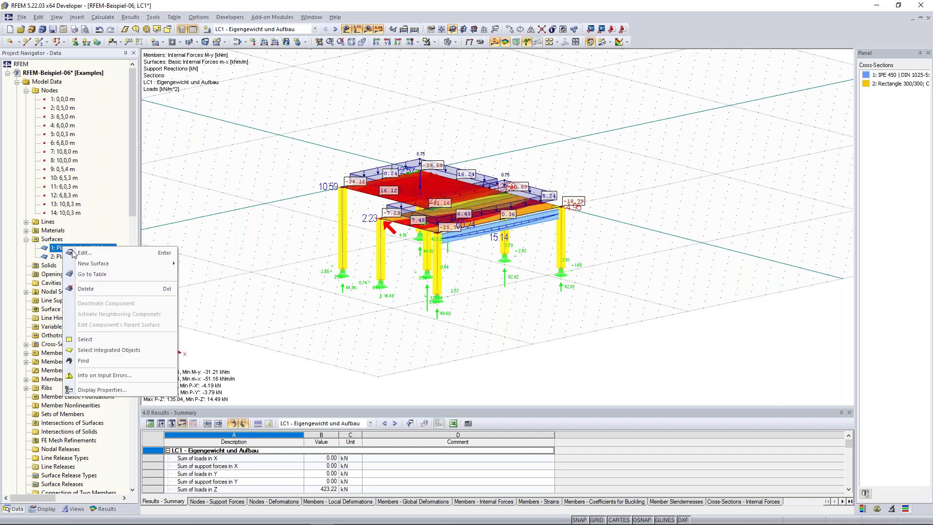
{"action": "left_click", "coordinate": [134, 204]}
{"action": "middle_click_drag", "start_coordinate": [253, 215], "coordinate": [214, 239], "text": "ctrl"}
Look through the add-on modules in the data tree, including the RF-STEEL, RF-CONCRETE and RF-TIMBER modules, and return to its beginning.
{"action": "scroll", "coordinate": [99, 303], "scroll_direction": "down", "scroll_amount": 14}
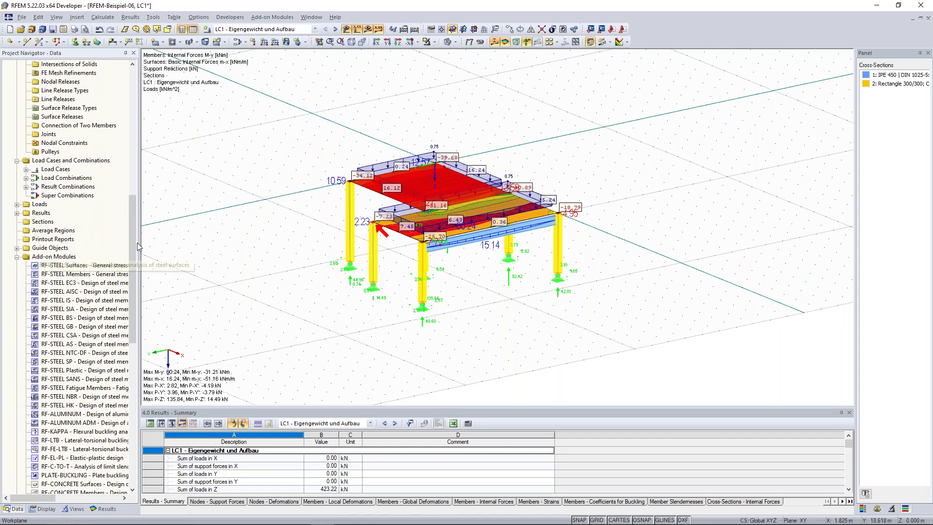
{"action": "scroll", "coordinate": [97, 272], "scroll_direction": "down", "scroll_amount": 4}
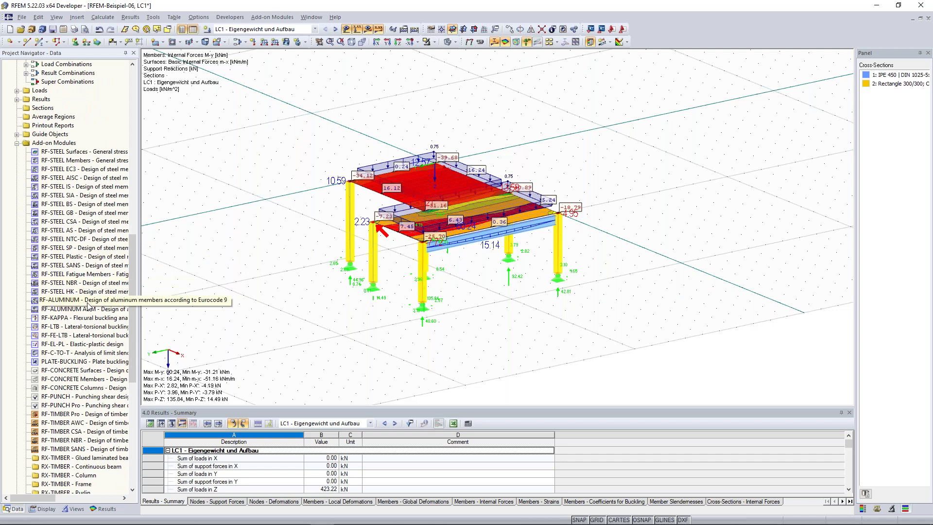
{"action": "middle_click_drag", "start_coordinate": [282, 184], "coordinate": [289, 192]}
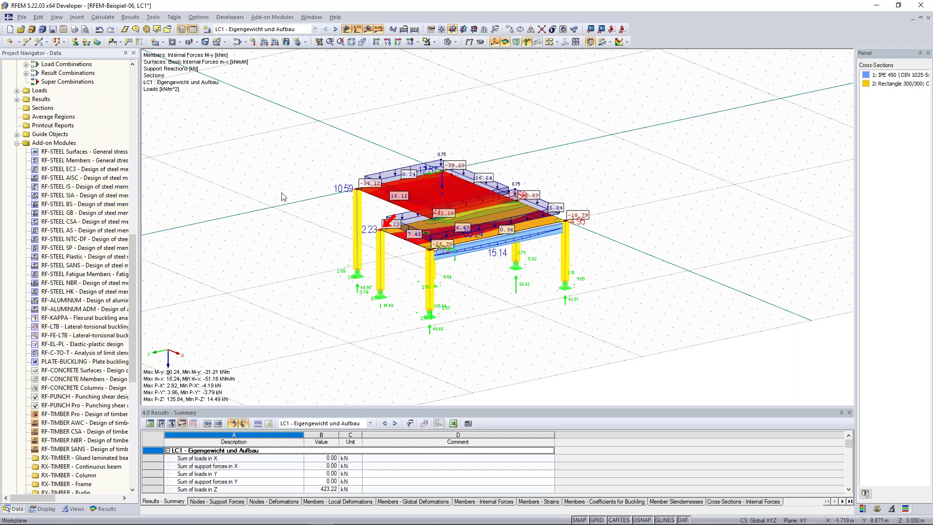
{"action": "middle_click_drag", "start_coordinate": [266, 194], "coordinate": [229, 175], "text": "ctrl"}
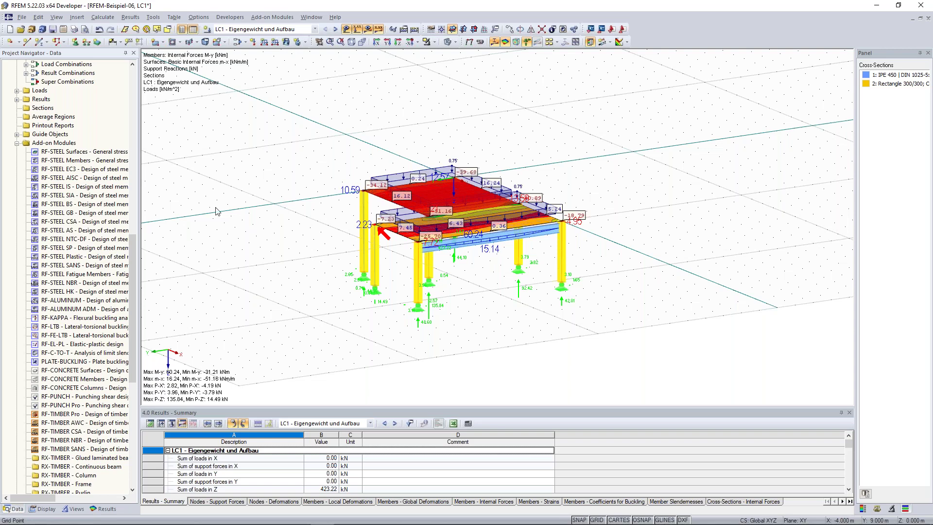
{"action": "scroll", "coordinate": [54, 411], "scroll_direction": "up", "scroll_amount": 18}
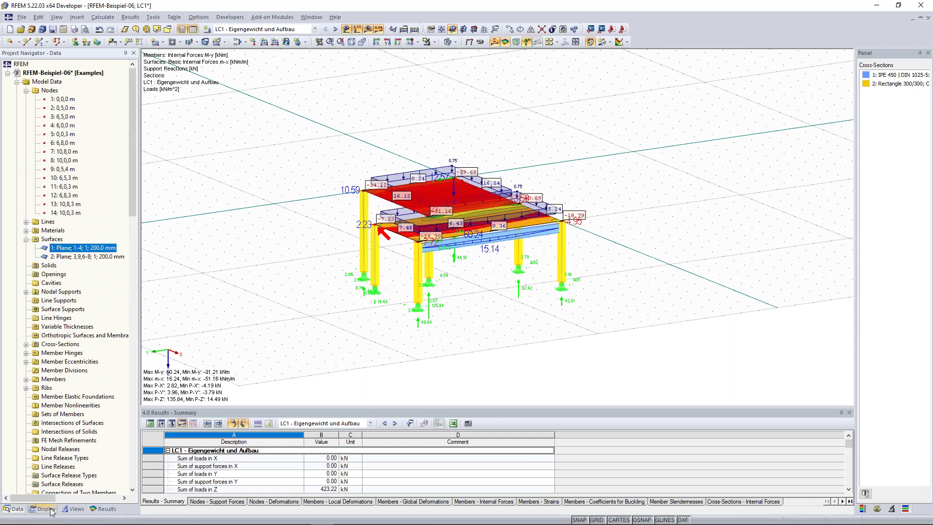
Open the Display navigator and examine the visibility options for model objects and loads.
{"action": "left_click", "coordinate": [51, 510]}
{"action": "middle_click_drag", "start_coordinate": [308, 131], "coordinate": [370, 146], "text": "ctrl"}
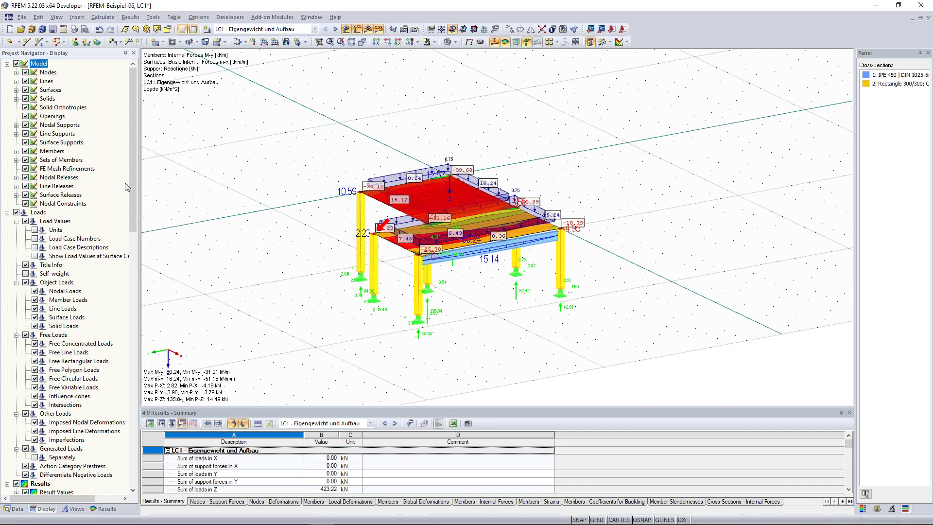
{"action": "middle_click_drag", "start_coordinate": [258, 207], "coordinate": [259, 205], "text": "ctrl"}
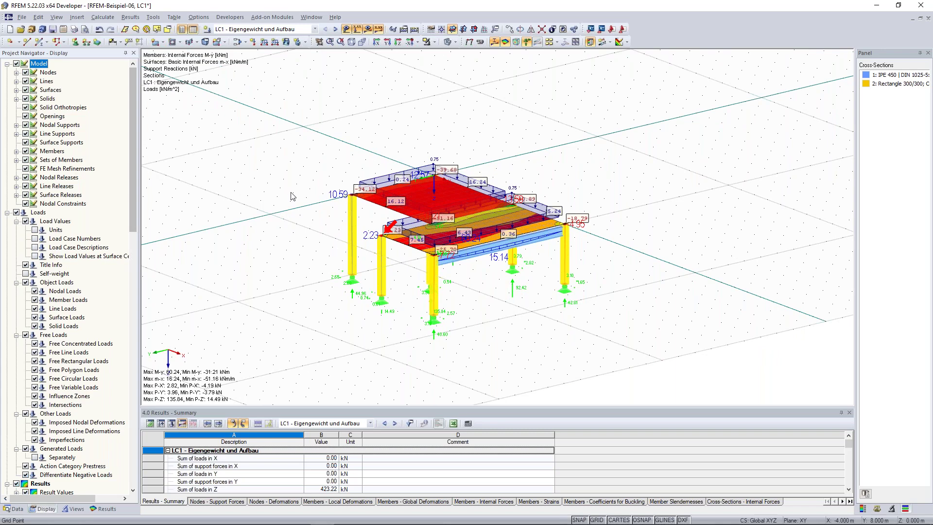
{"action": "middle_click_drag", "start_coordinate": [394, 280], "coordinate": [394, 273], "text": "ctrl"}
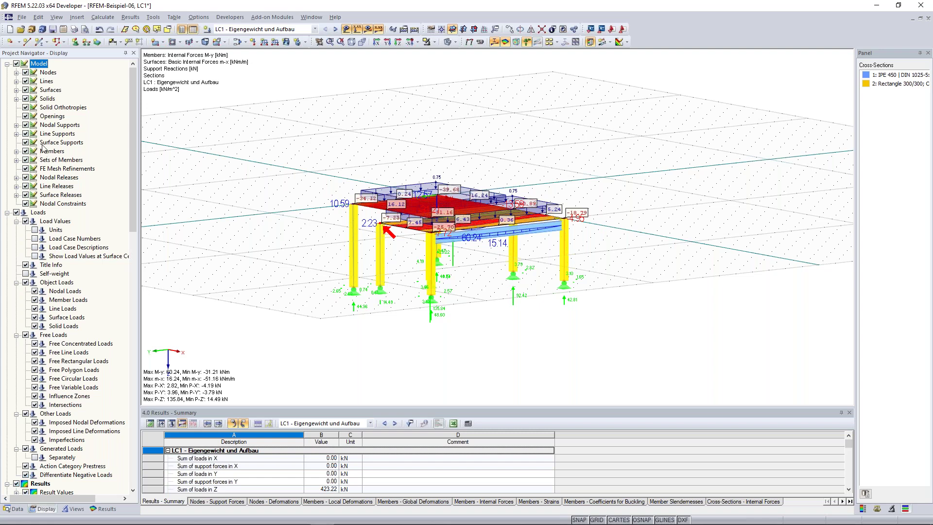
Hide the nodal supports at the column bases and show them again.
{"action": "left_click", "coordinate": [25, 125]}
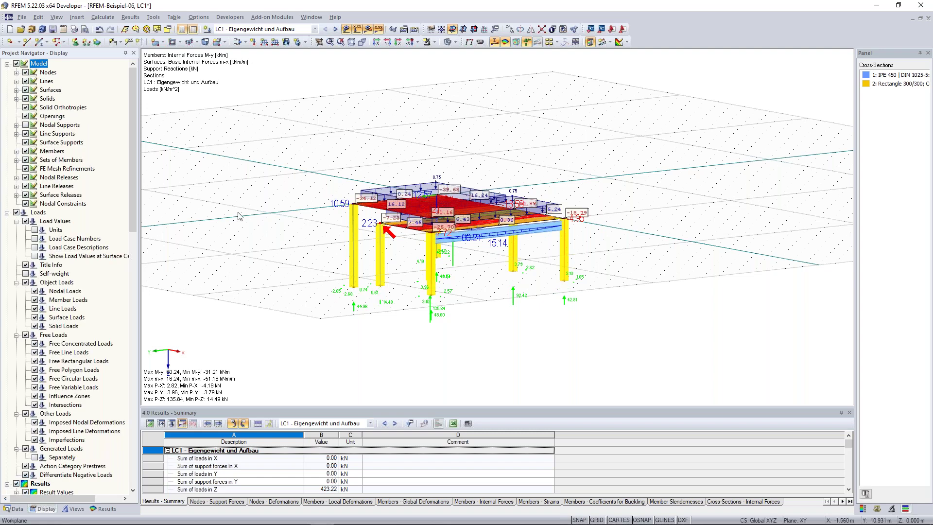
{"action": "middle_click_drag", "start_coordinate": [250, 221], "coordinate": [225, 243], "text": "ctrl"}
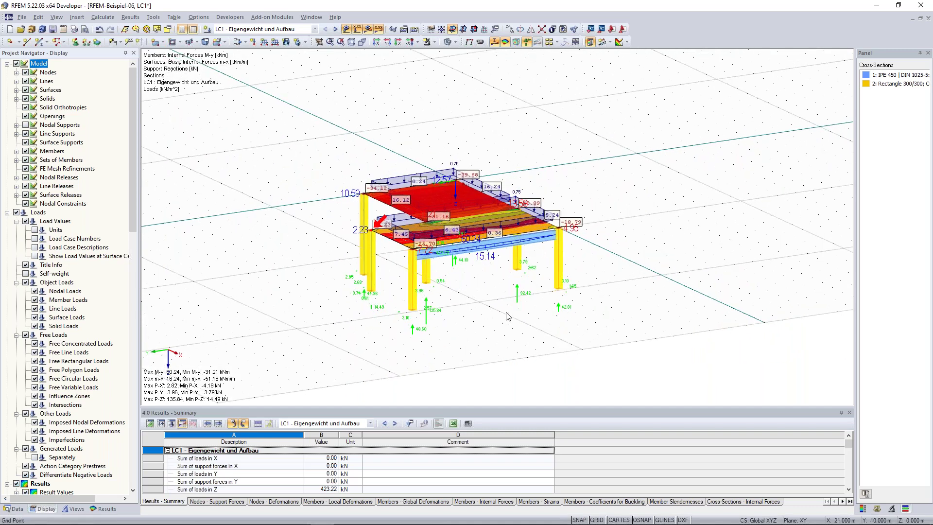
{"action": "left_click", "coordinate": [25, 125]}
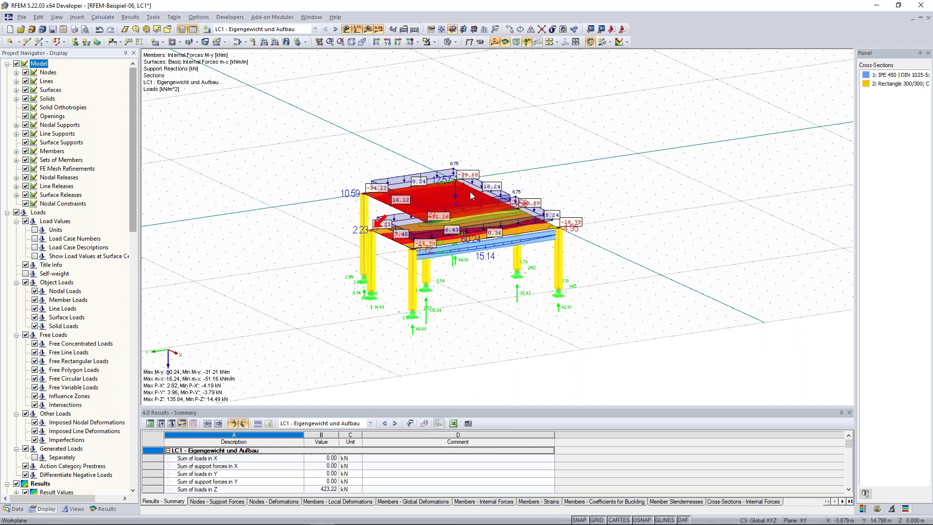
{"action": "middle_click_drag", "start_coordinate": [508, 193], "coordinate": [185, 218], "text": "ctrl"}
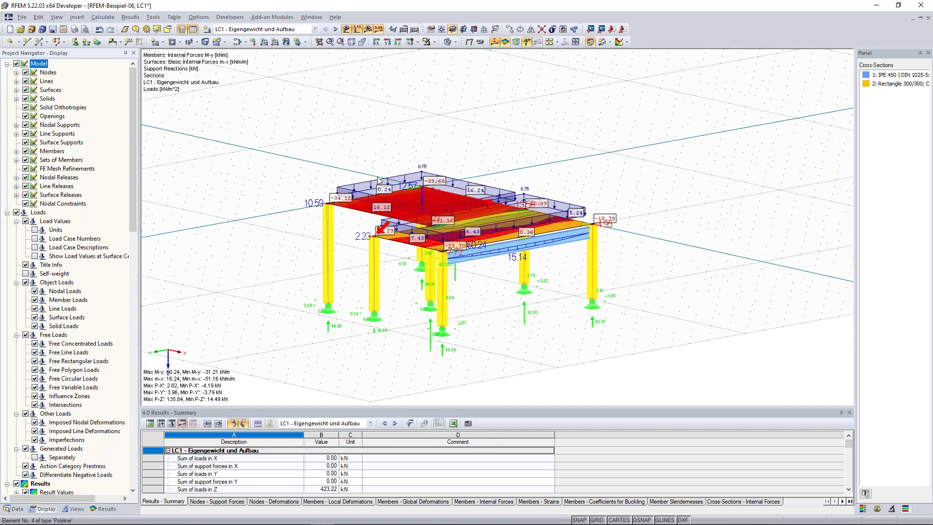
Hide all loads and show them again, and turn the numbering of the model objects on and back off.
{"action": "left_click", "coordinate": [16, 212]}
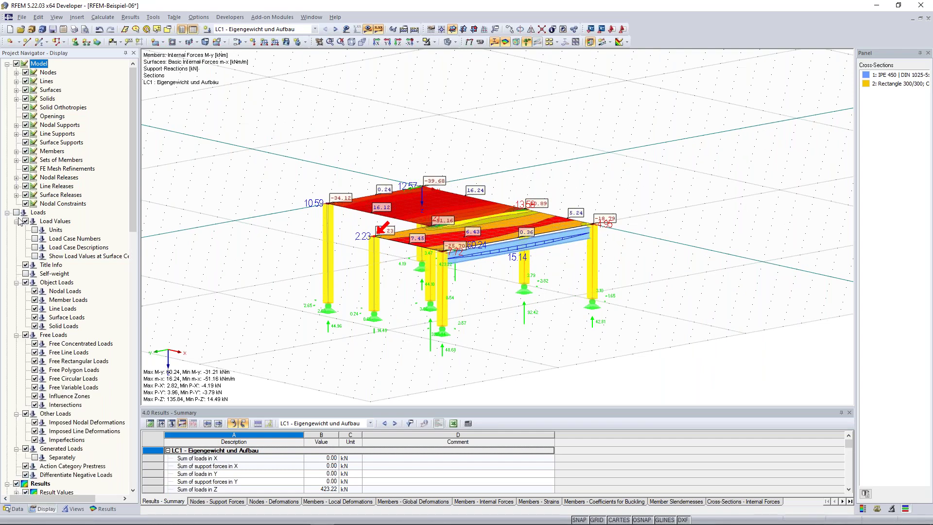
{"action": "scroll", "coordinate": [133, 181], "scroll_direction": "down", "scroll_amount": 5}
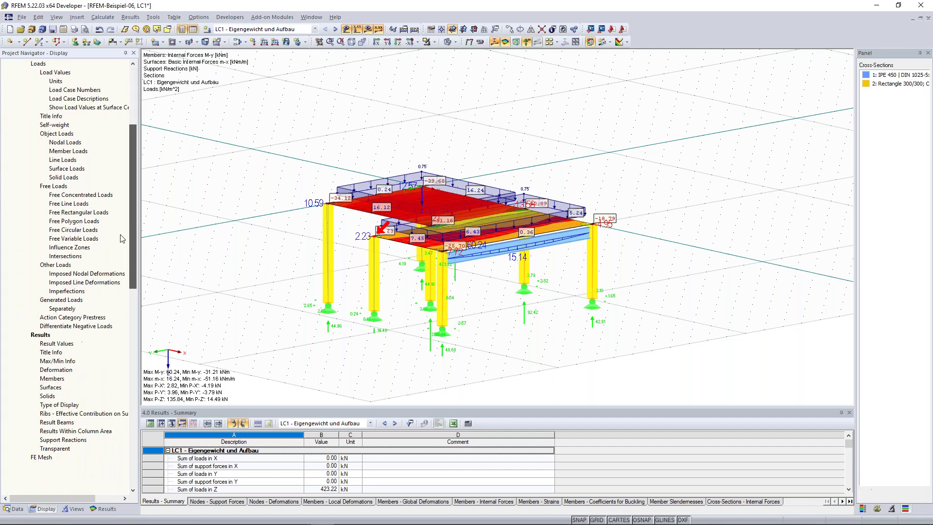
{"action": "left_click_drag", "start_coordinate": [133, 161], "coordinate": [125, 337]}
{"action": "middle_click_drag", "start_coordinate": [311, 234], "coordinate": [470, 208], "text": "ctrl"}
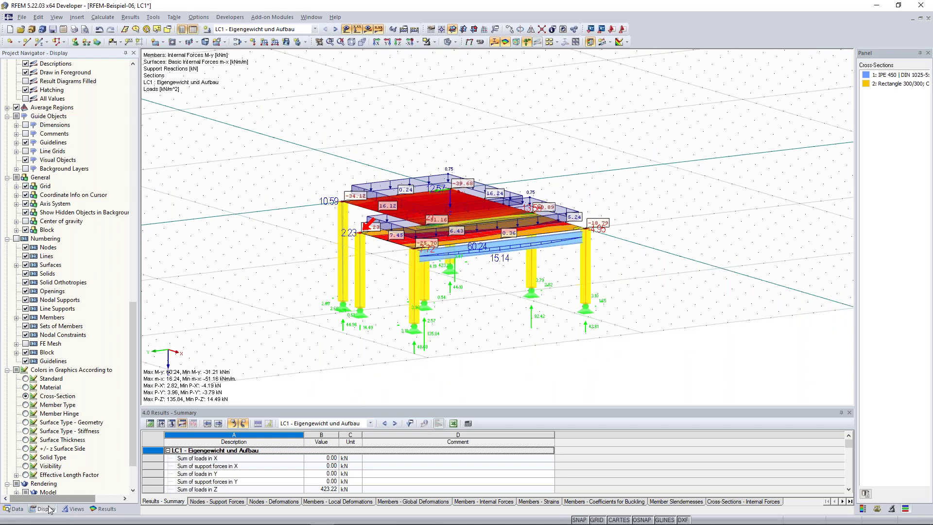
{"action": "left_click", "coordinate": [16, 239]}
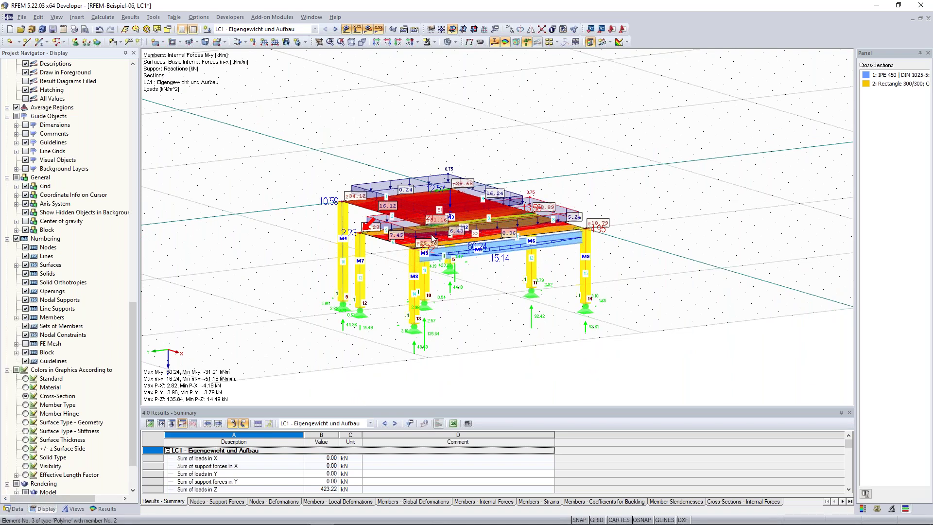
{"action": "middle_click_drag", "start_coordinate": [287, 243], "coordinate": [312, 246], "text": "ctrl"}
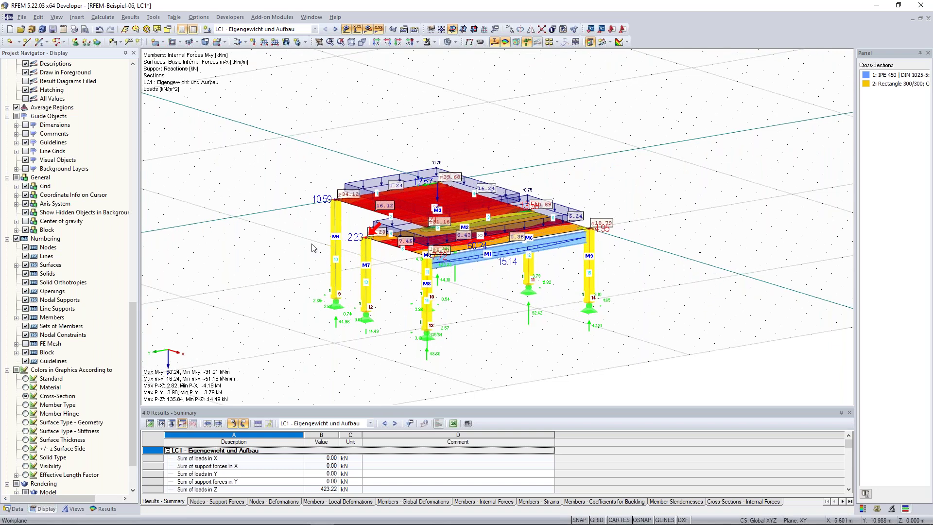
{"action": "left_click", "coordinate": [17, 239]}
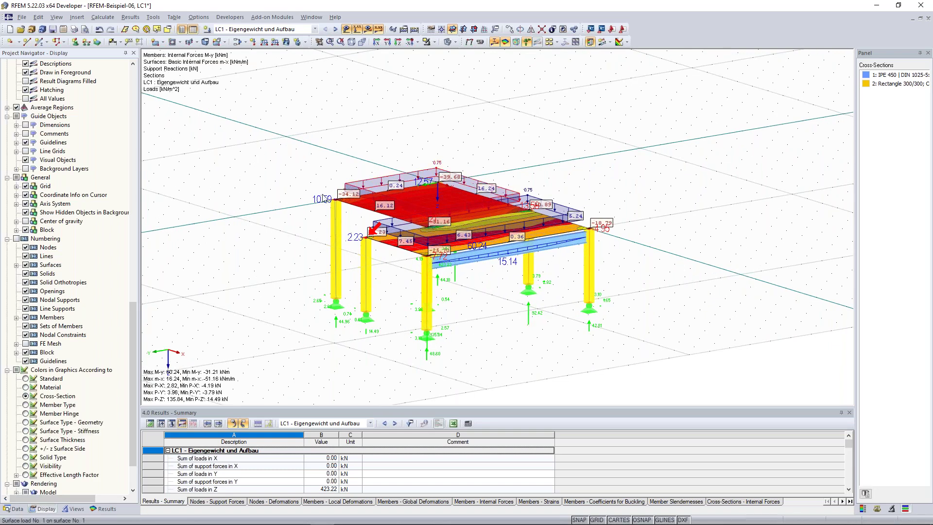
Open the Views navigator with the user-defined views and visibilities, and look at the model from the opposite side.
{"action": "left_click", "coordinate": [74, 509]}
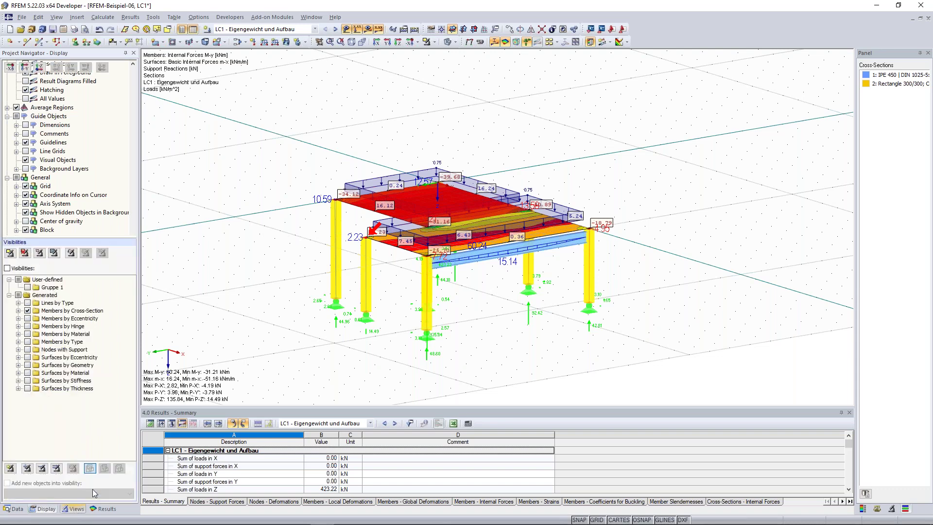
{"action": "middle_click_drag", "start_coordinate": [261, 178], "coordinate": [311, 169], "text": "ctrl"}
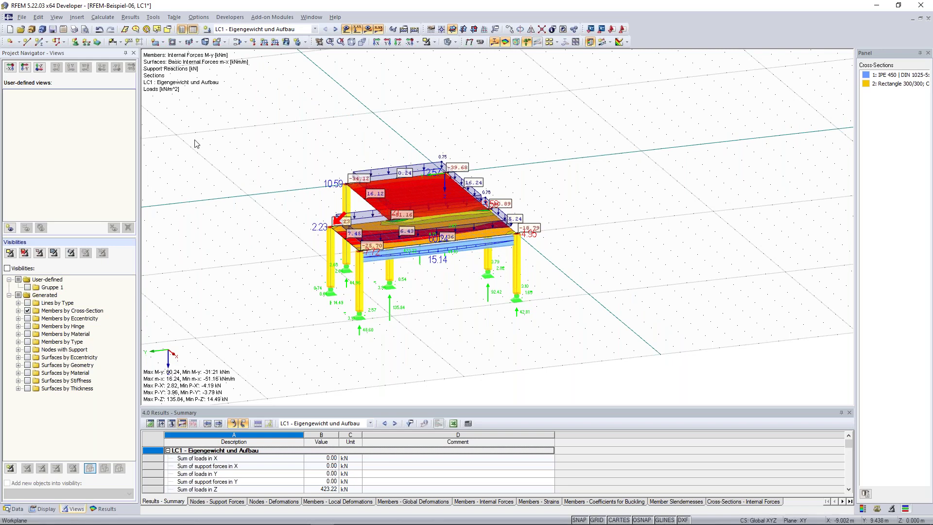
{"action": "middle_click_drag", "start_coordinate": [627, 219], "coordinate": [500, 216], "text": "ctrl"}
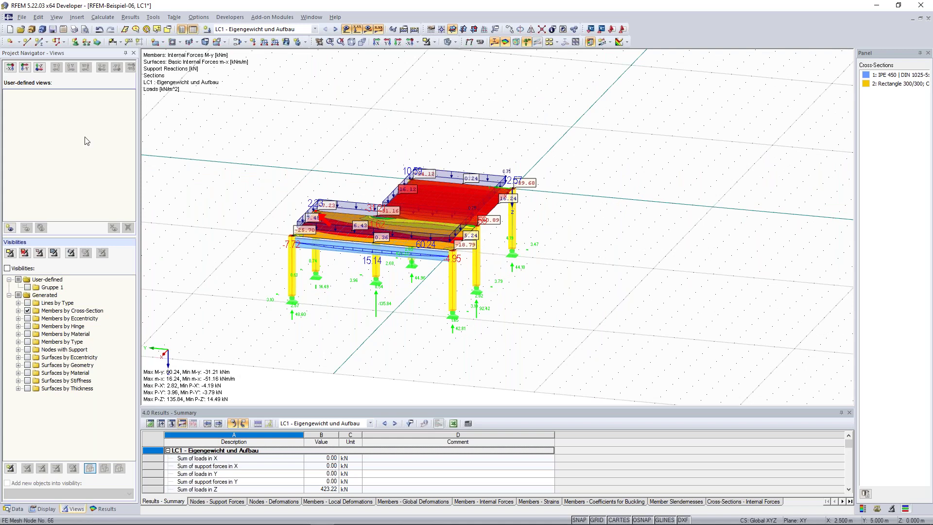
Hide the calculation results and the workplane grid, leaving the model with its loads in an angled 3D view.
{"action": "left_click", "coordinate": [367, 30]}
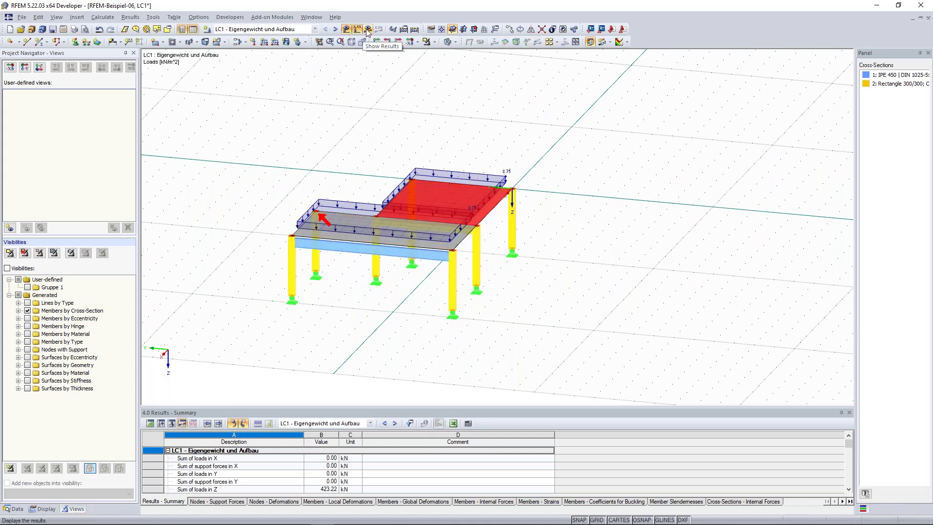
{"action": "middle_click_drag", "start_coordinate": [315, 136], "coordinate": [321, 156], "text": "ctrl"}
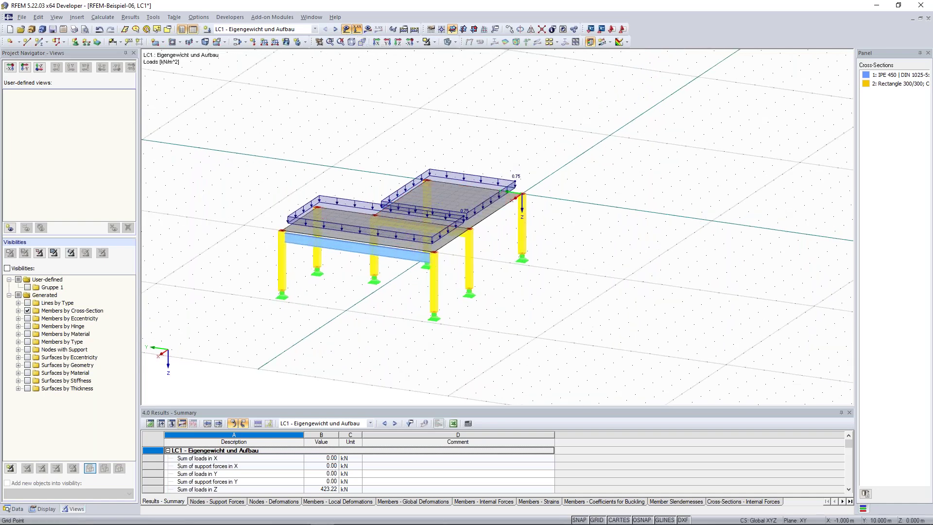
{"action": "middle_click_drag", "start_coordinate": [339, 162], "coordinate": [350, 145], "text": "ctrl"}
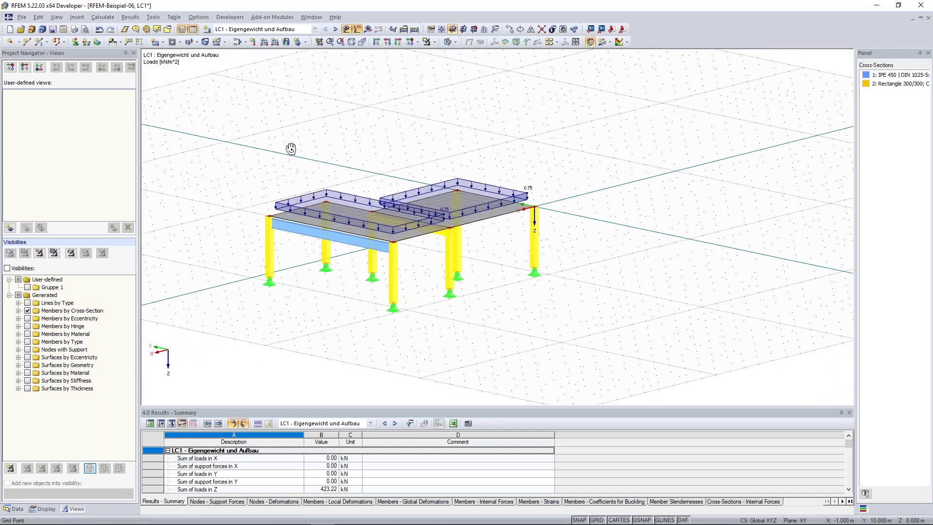
{"action": "left_click", "coordinate": [595, 519]}
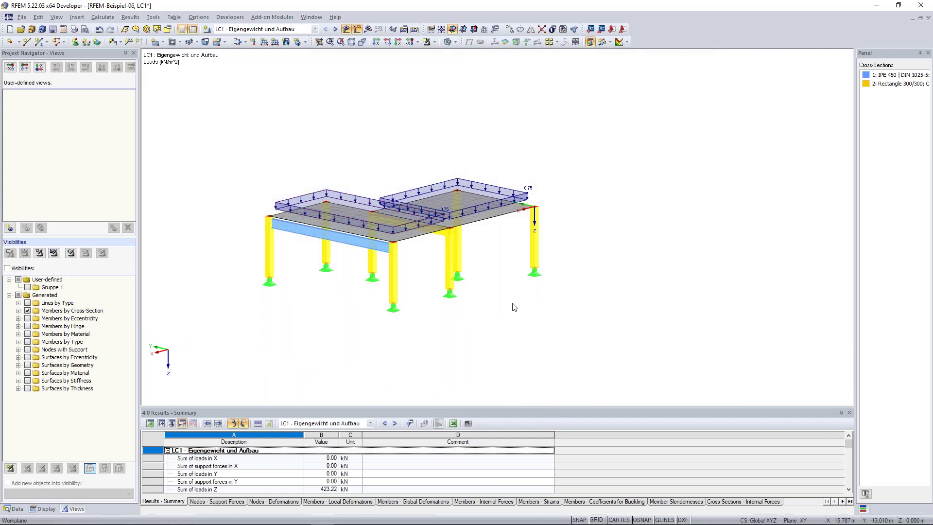
{"action": "middle_click_drag", "start_coordinate": [518, 300], "coordinate": [542, 279]}
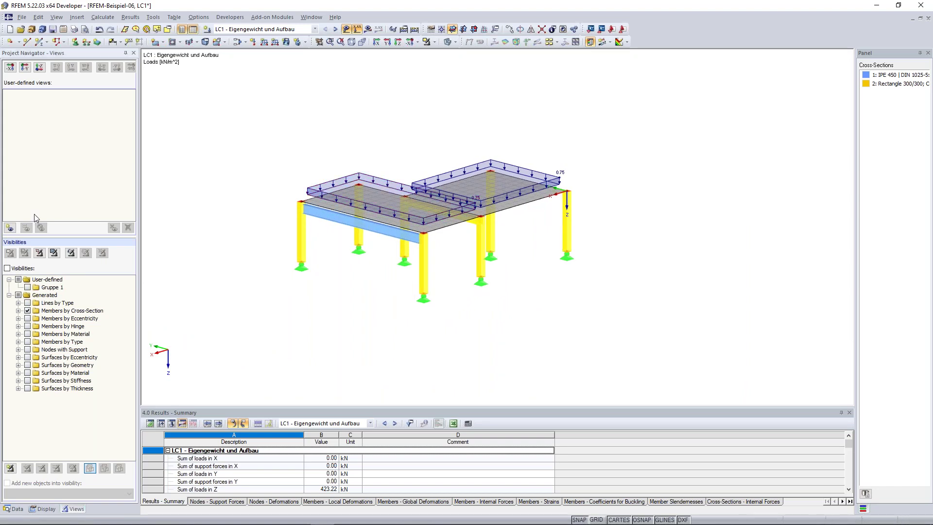
Save the current model view as a user-defined view named "Favorite view".
{"action": "left_click", "coordinate": [10, 229]}
{"action": "type", "text": "Favorite view"}
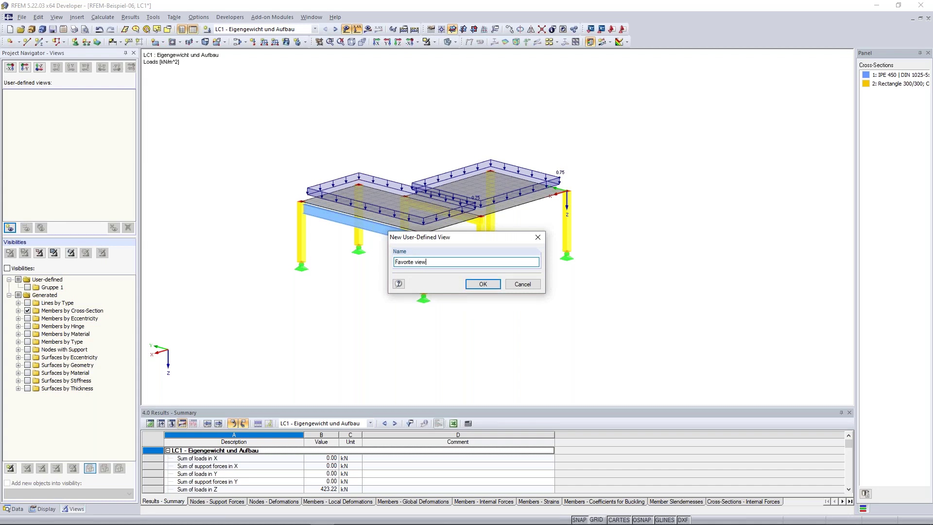
{"action": "left_click", "coordinate": [476, 287]}
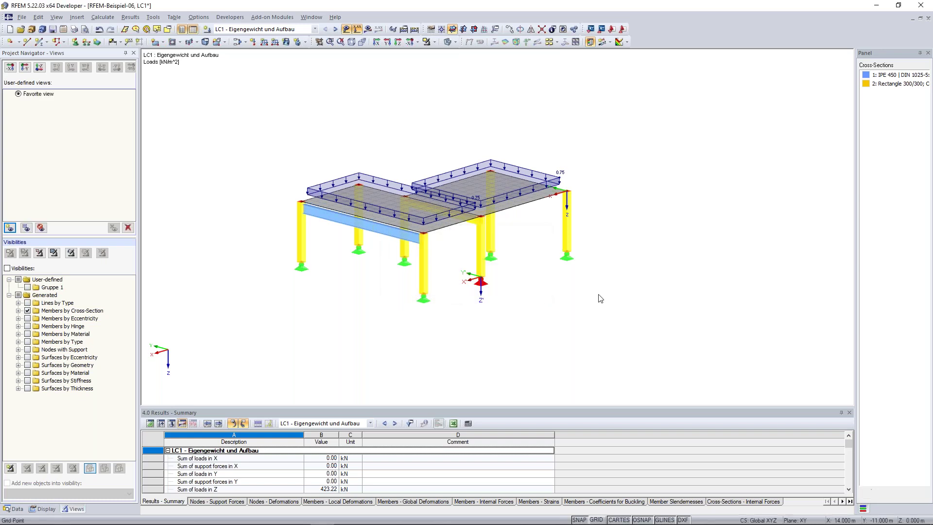
Rotate and enlarge the model, and restore the saved "Favorite view".
{"action": "middle_click_drag", "start_coordinate": [569, 275], "coordinate": [403, 205], "text": "ctrl"}
{"action": "scroll", "coordinate": [493, 325], "scroll_direction": "up", "scroll_amount": 2}
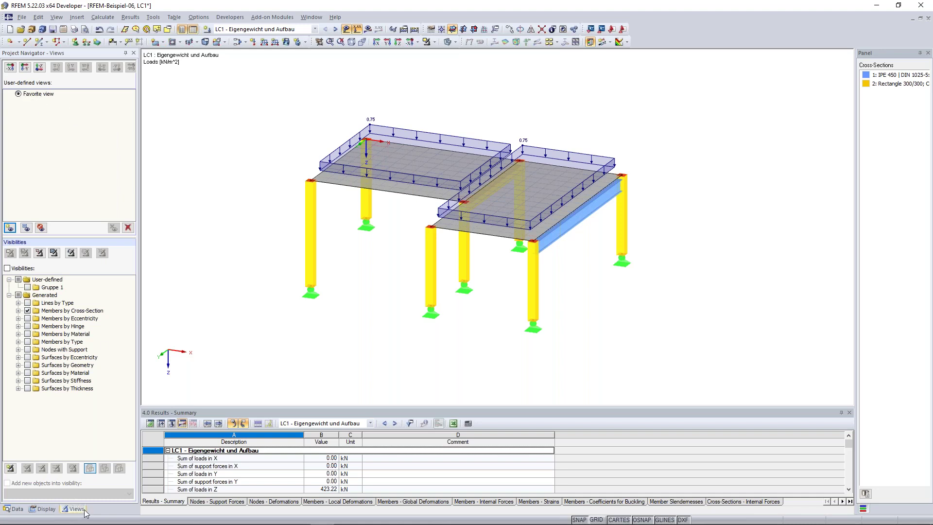
{"action": "left_click", "coordinate": [20, 95]}
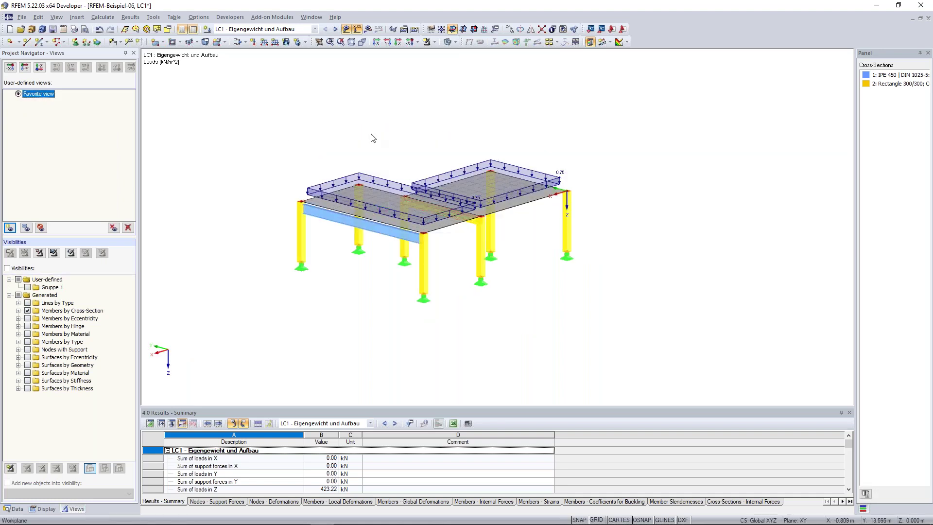
Isolate the Rectangle 300/300 members through the generated cross-section visibilities, and add the IPE 450 member to the visible objects.
{"action": "middle_click_drag", "start_coordinate": [235, 181], "coordinate": [453, 194], "text": "ctrl"}
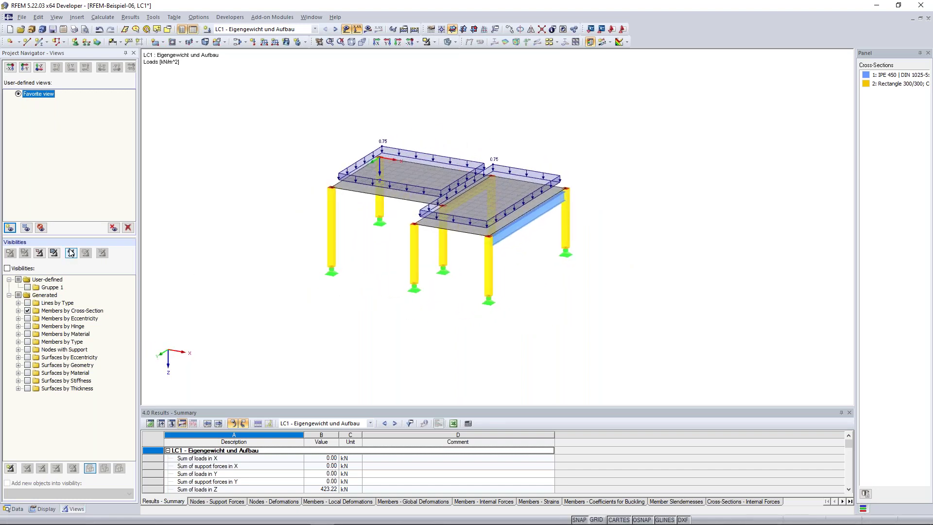
{"action": "middle_click_drag", "start_coordinate": [396, 264], "coordinate": [369, 251], "text": "ctrl"}
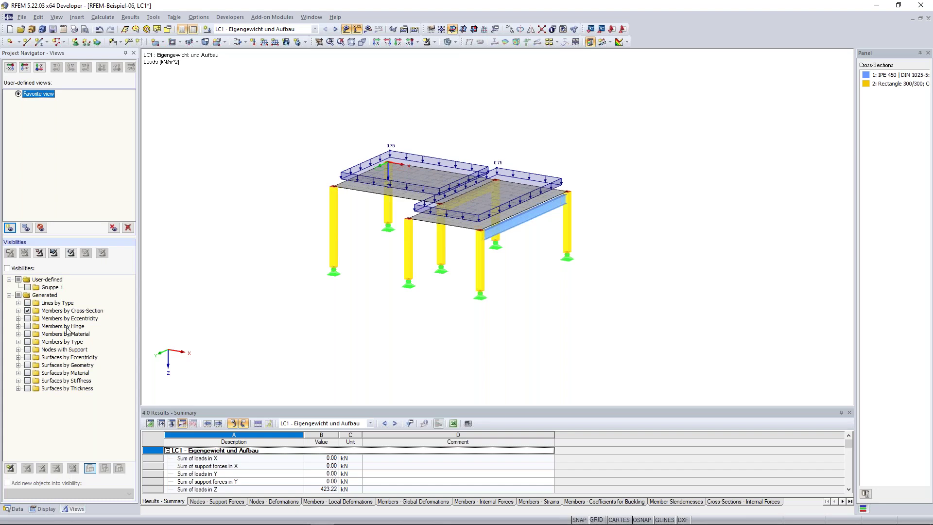
{"action": "middle_click_drag", "start_coordinate": [546, 272], "coordinate": [419, 244], "text": "ctrl"}
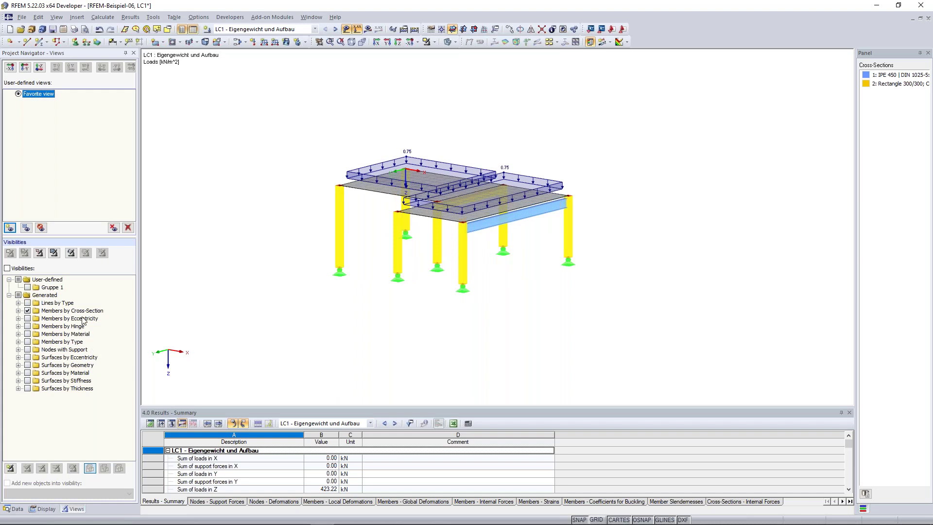
{"action": "left_click", "coordinate": [19, 311]}
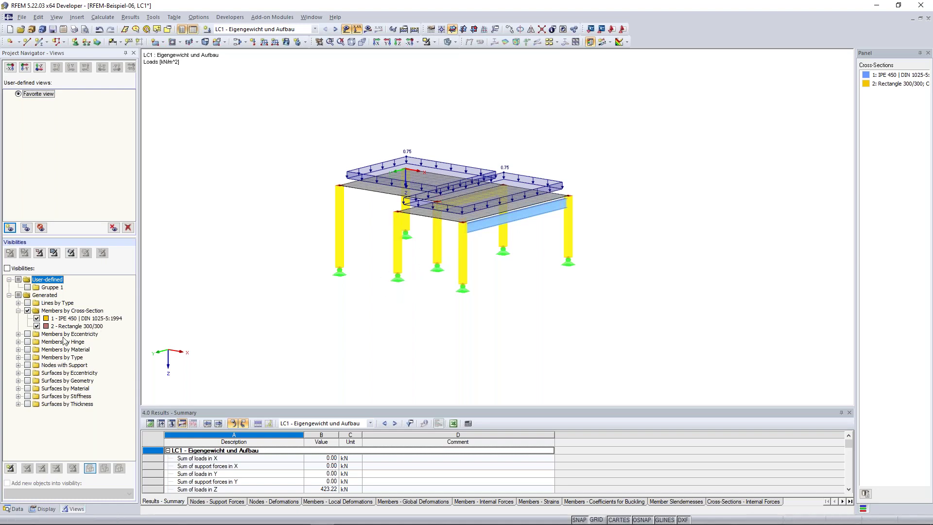
{"action": "left_click", "coordinate": [37, 326]}
{"action": "left_click", "coordinate": [37, 326]}
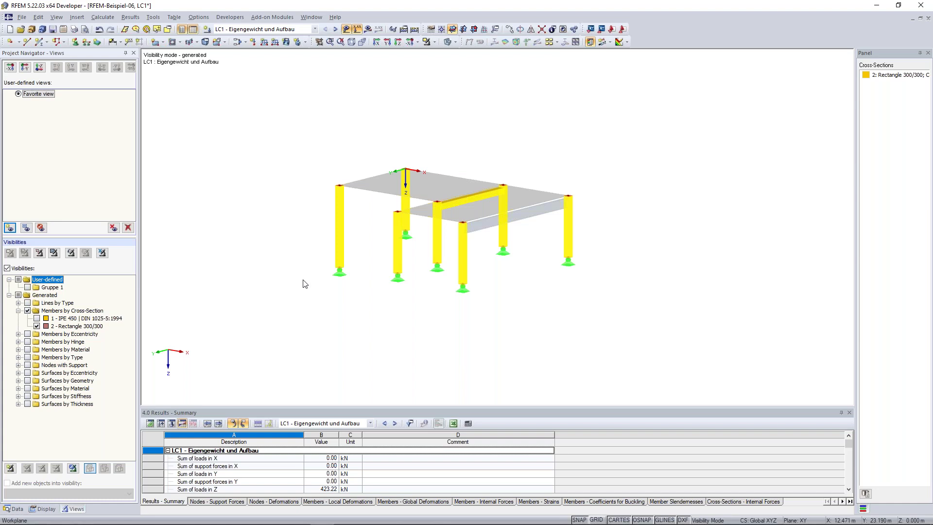
{"action": "middle_click_drag", "start_coordinate": [327, 266], "coordinate": [340, 270], "text": "ctrl"}
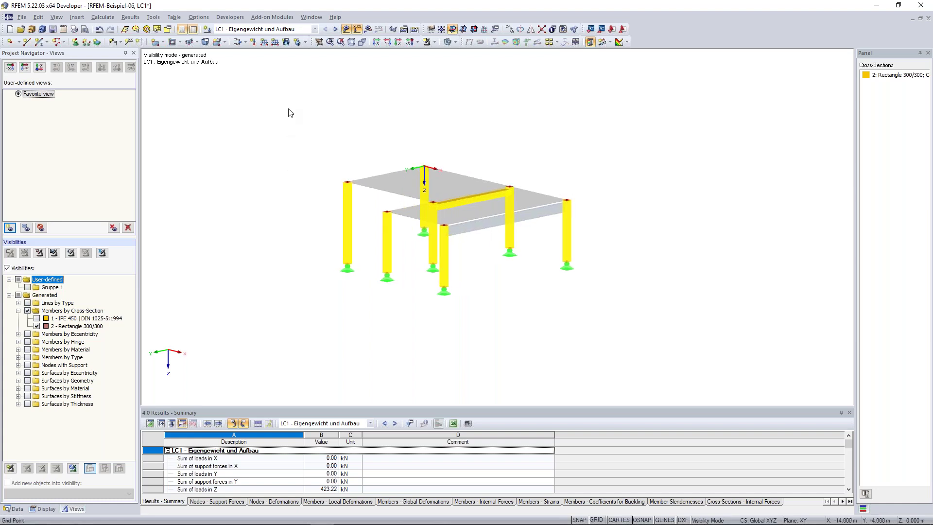
{"action": "middle_click_drag", "start_coordinate": [304, 167], "coordinate": [287, 131], "text": "ctrl"}
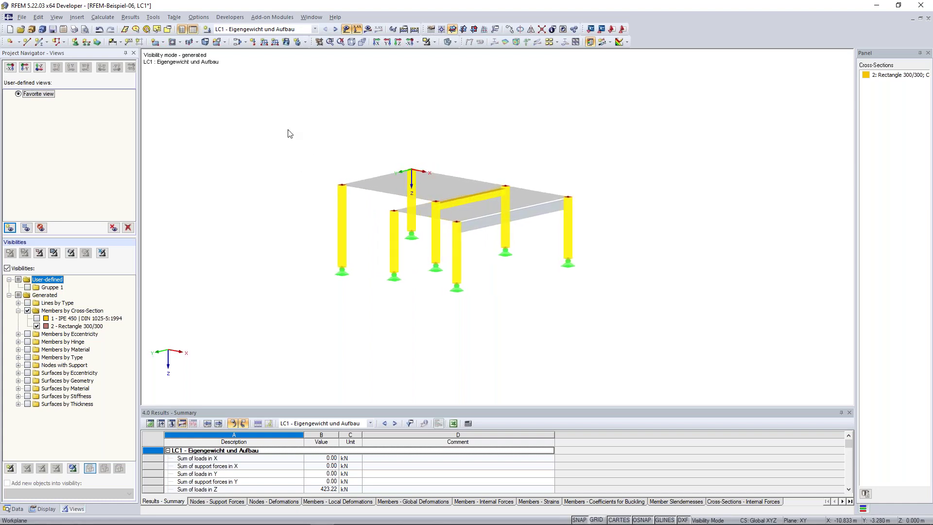
{"action": "left_click", "coordinate": [37, 318]}
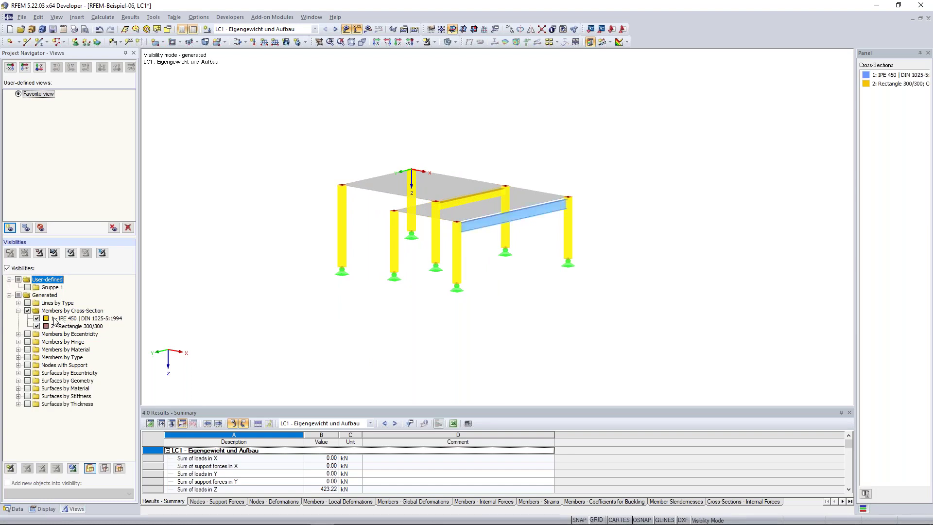
Switch off the visibility of members by cross-section and show only the surfaces with a thickness of 200 mm.
{"action": "left_click", "coordinate": [28, 311]}
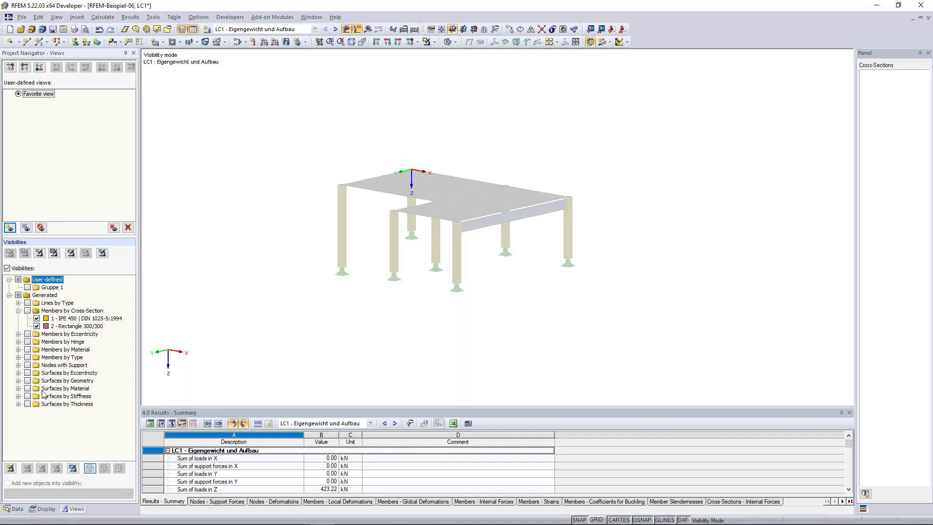
{"action": "left_click", "coordinate": [18, 403]}
{"action": "left_click", "coordinate": [37, 412]}
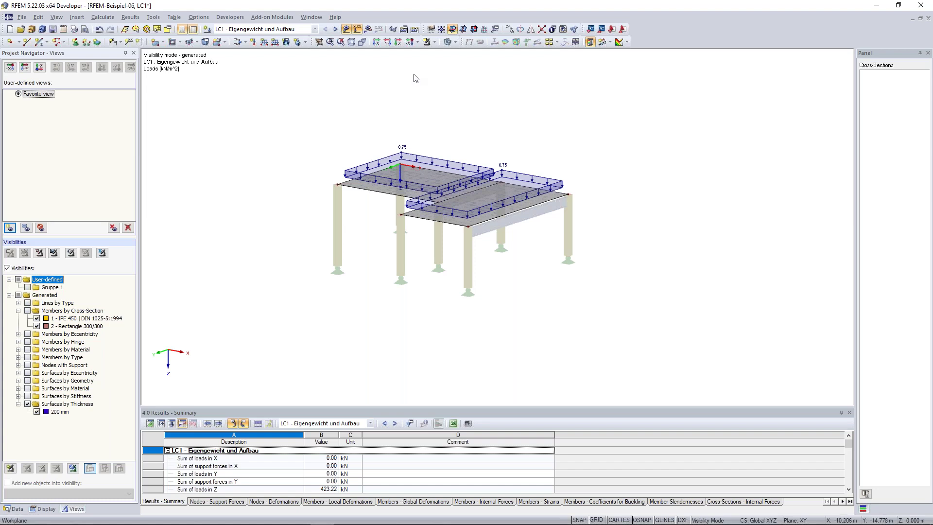
Show the calculation results on the visible surfaces and list the available result types in the Results navigator.
{"action": "left_click", "coordinate": [345, 28]}
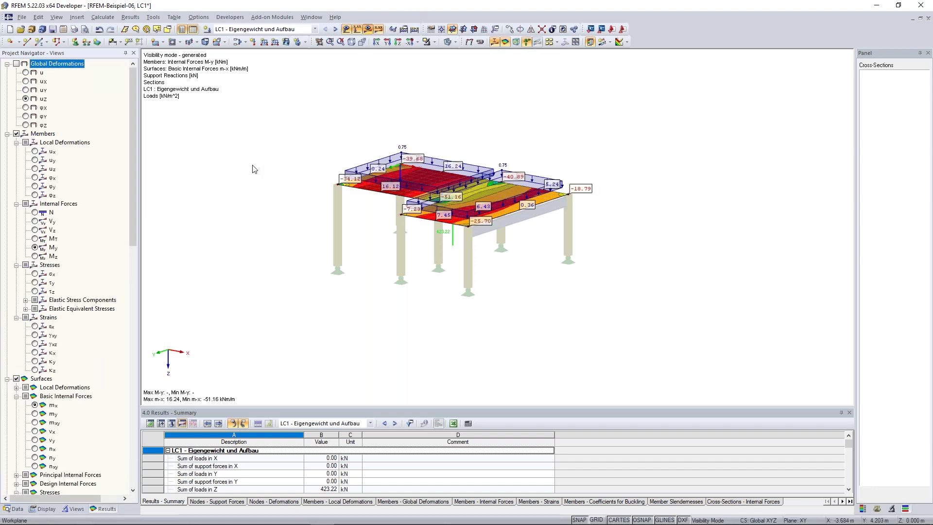
{"action": "middle_click_drag", "start_coordinate": [254, 167], "coordinate": [280, 158]}
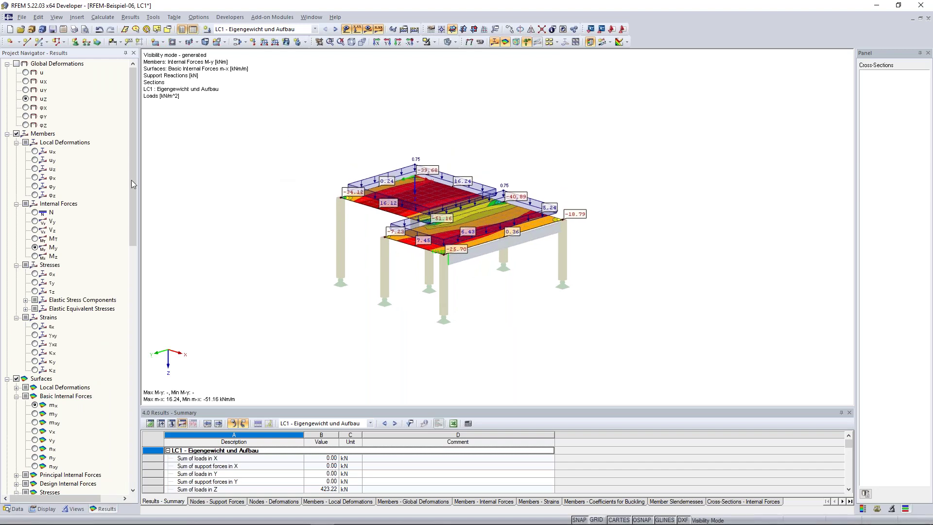
{"action": "middle_click_drag", "start_coordinate": [470, 188], "coordinate": [238, 167]}
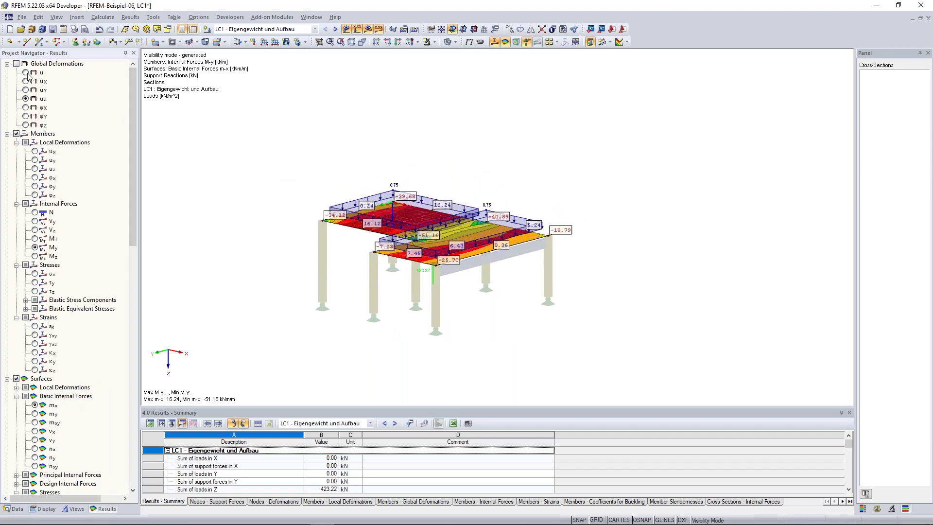
Display the global deformations u-Z on the model, and replace them with the member internal forces M-y.
{"action": "left_click", "coordinate": [16, 64]}
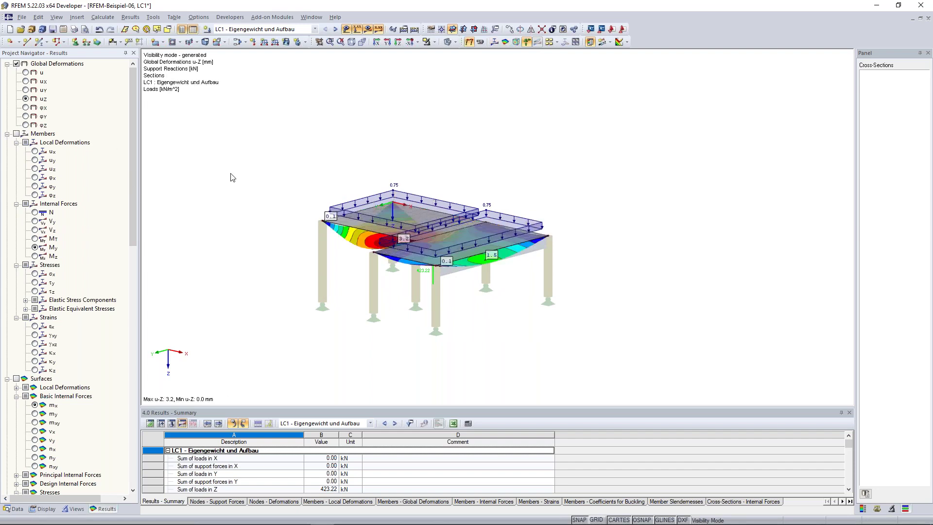
{"action": "middle_click_drag", "start_coordinate": [252, 156], "coordinate": [252, 174]}
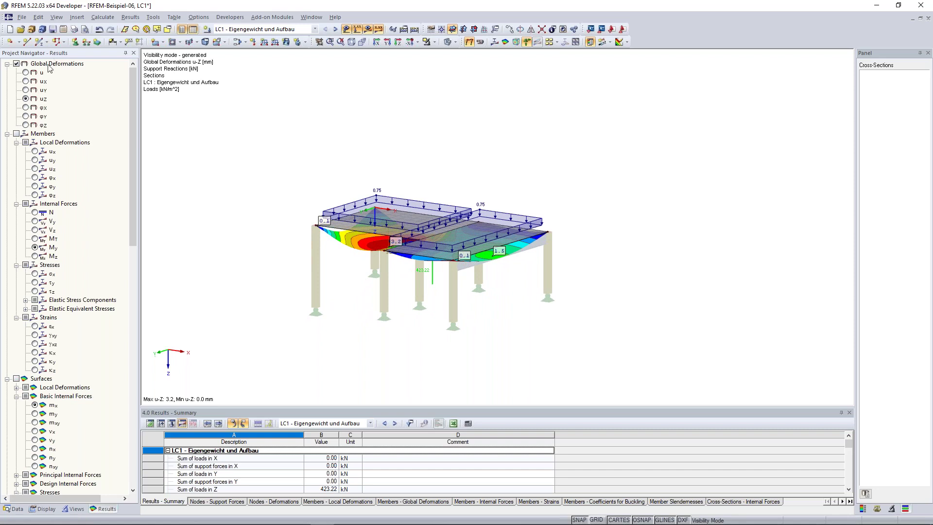
{"action": "middle_click_drag", "start_coordinate": [216, 193], "coordinate": [204, 202]}
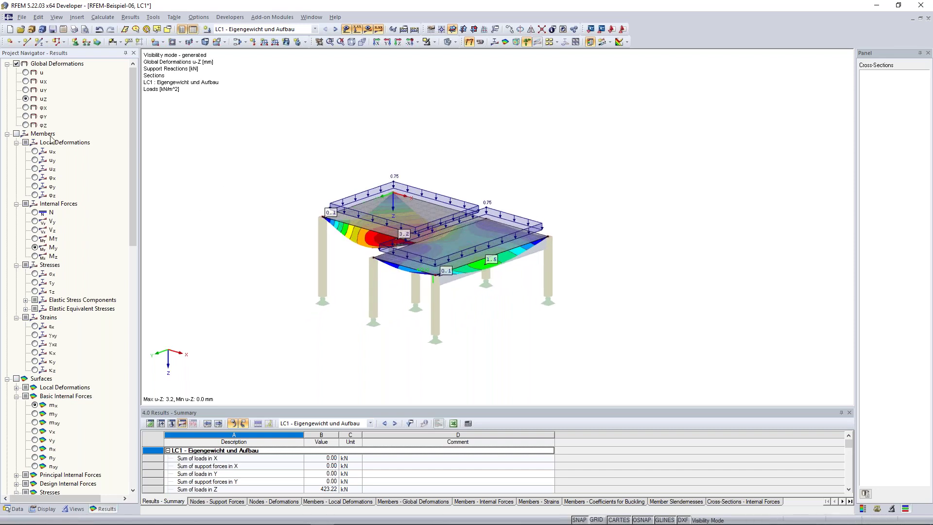
{"action": "left_click", "coordinate": [17, 134]}
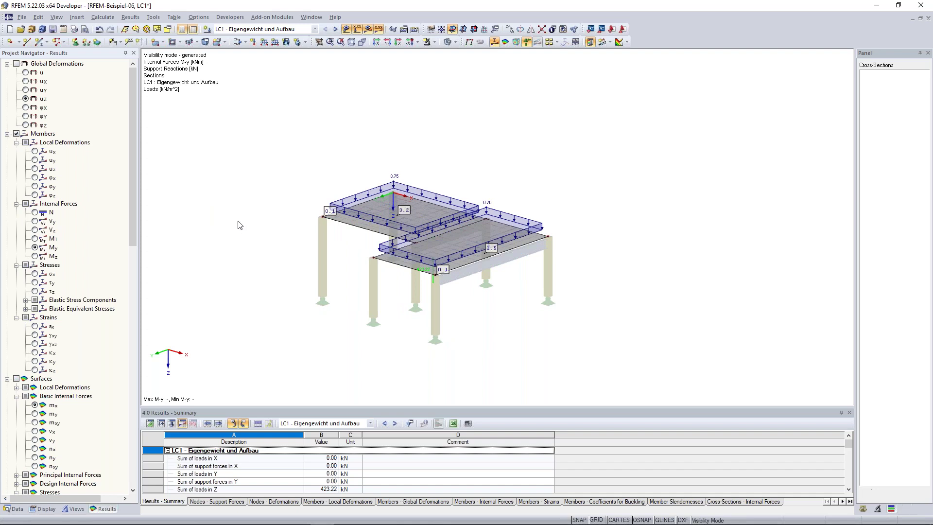
Cancel the visibility mode to display all surfaces, members and supports together with their M-y results.
{"action": "left_click", "coordinate": [434, 42]}
{"action": "left_click", "coordinate": [461, 126]}
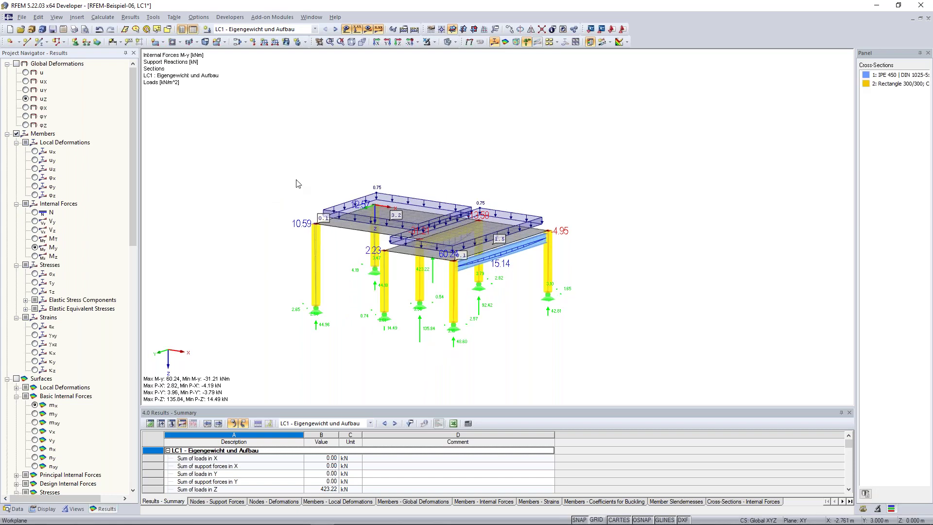
{"action": "middle_click_drag", "start_coordinate": [287, 220], "coordinate": [236, 183]}
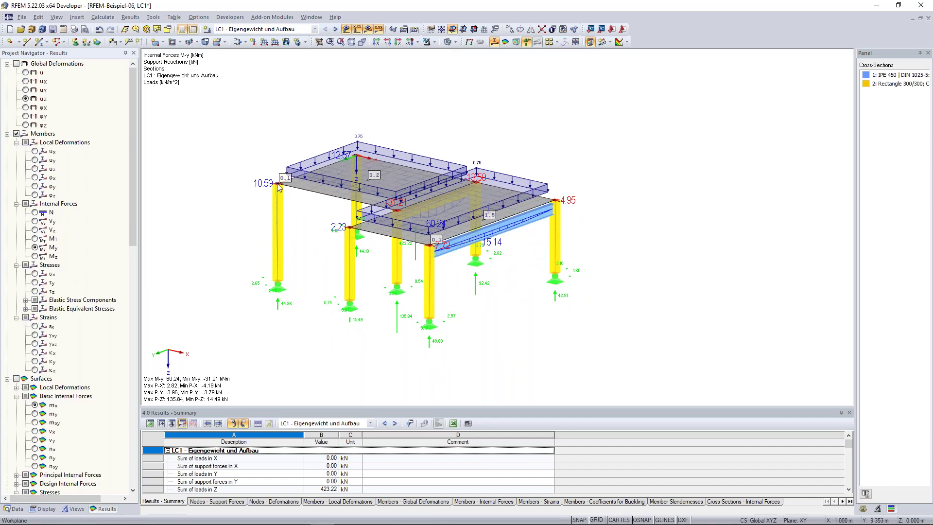
{"action": "middle_click_drag", "start_coordinate": [281, 179], "coordinate": [403, 259], "text": "ctrl"}
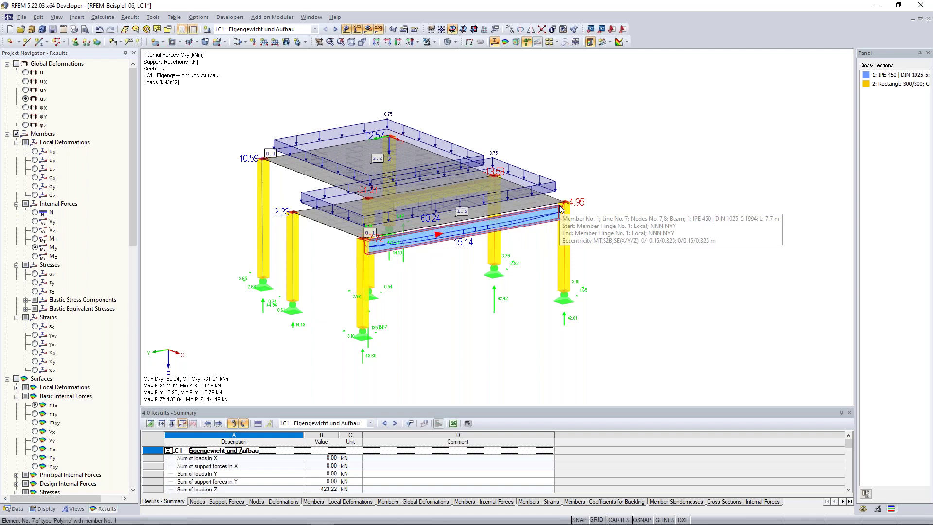
{"action": "middle_click_drag", "start_coordinate": [520, 274], "coordinate": [487, 266], "text": "ctrl"}
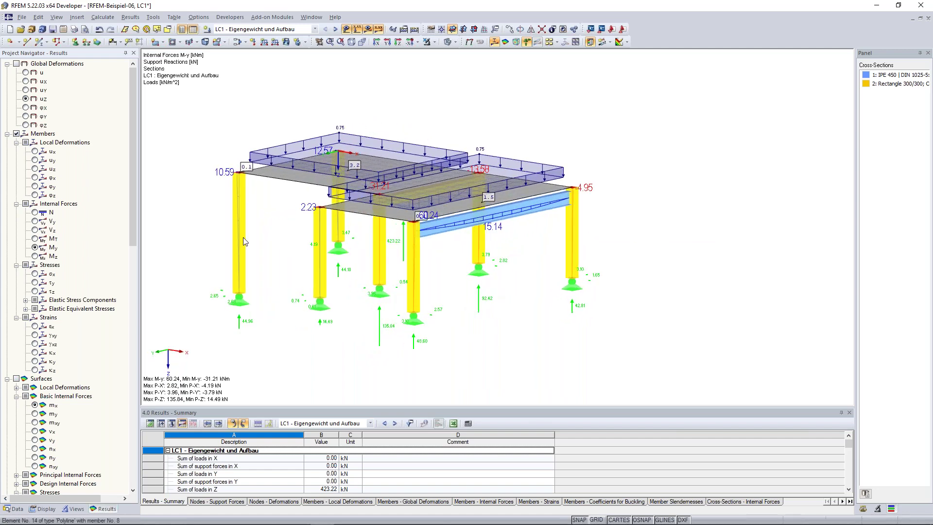
Replace the displayed member results with the axial internal forces N.
{"action": "left_click", "coordinate": [50, 213]}
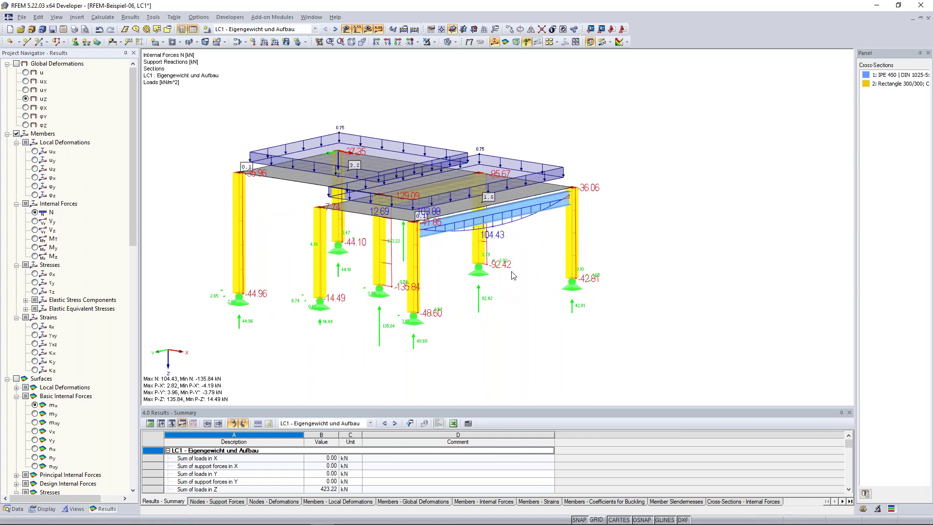
{"action": "middle_click_drag", "start_coordinate": [514, 276], "coordinate": [564, 247], "text": "ctrl"}
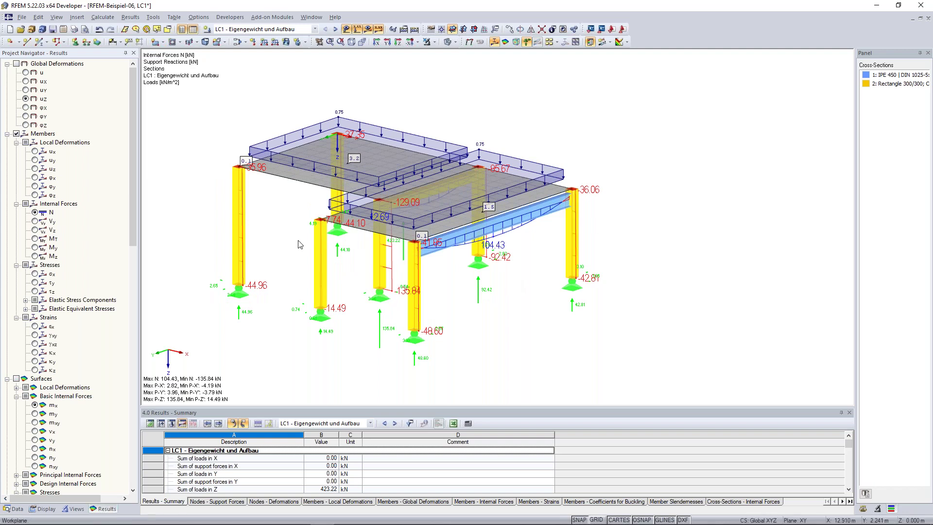
{"action": "middle_click_drag", "start_coordinate": [497, 299], "coordinate": [467, 297], "text": "ctrl"}
Go through the surface result types in the Results navigator and switch off the display of the support reactions.
{"action": "scroll", "coordinate": [92, 284], "scroll_direction": "down", "scroll_amount": 5}
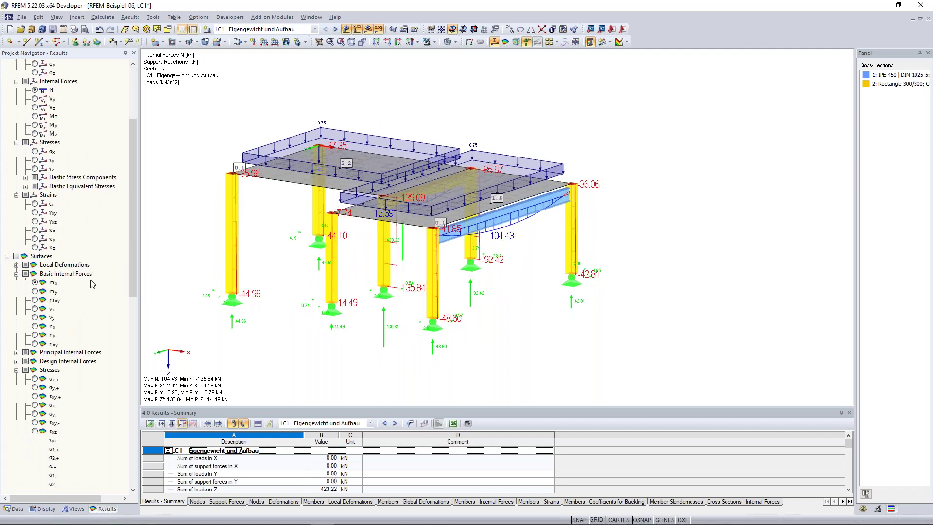
{"action": "scroll", "coordinate": [92, 284], "scroll_direction": "down", "scroll_amount": 15}
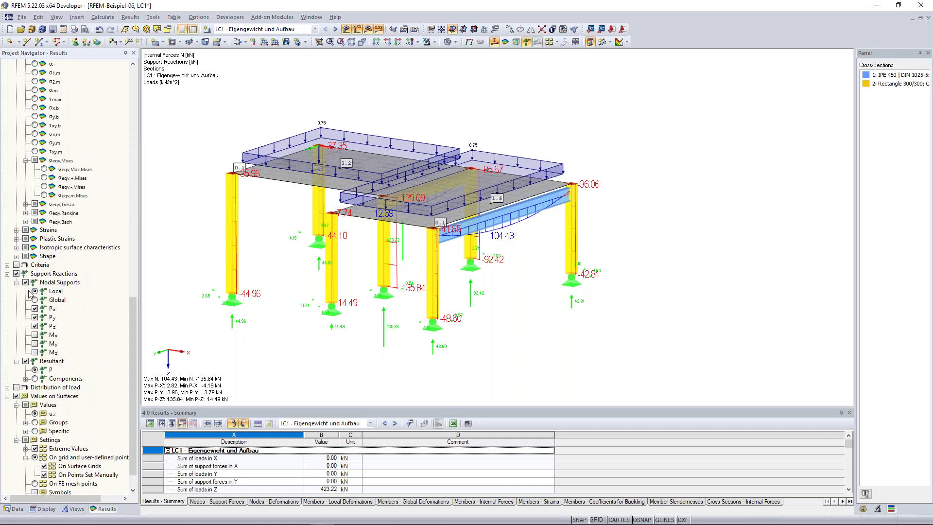
{"action": "left_click", "coordinate": [16, 274]}
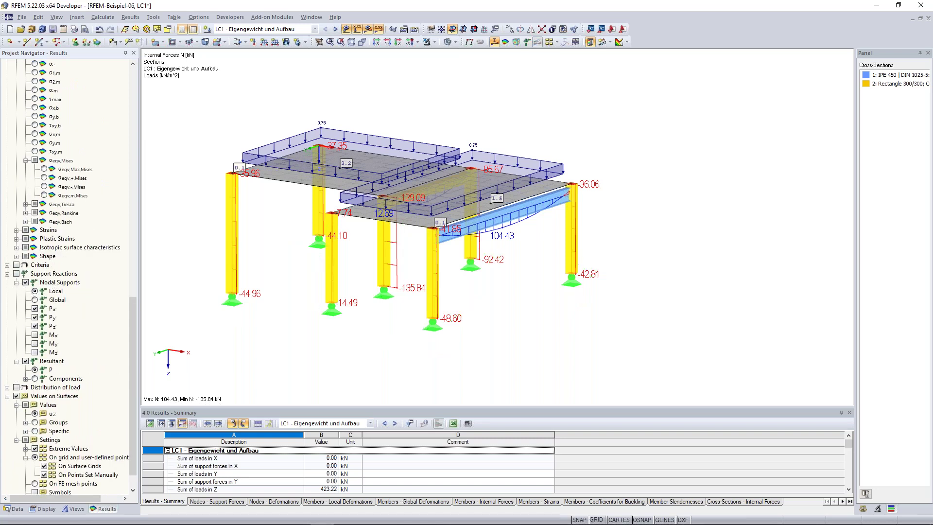
{"action": "middle_click_drag", "start_coordinate": [260, 246], "coordinate": [246, 247], "text": "ctrl"}
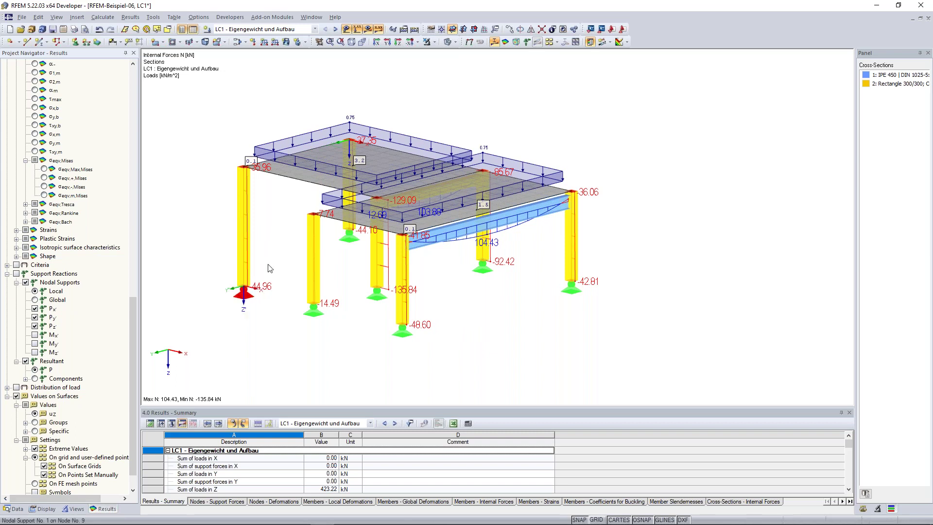
{"action": "scroll", "coordinate": [267, 267], "scroll_direction": "down", "scroll_amount": 1}
{"action": "middle_click_drag", "start_coordinate": [197, 202], "coordinate": [223, 202]}
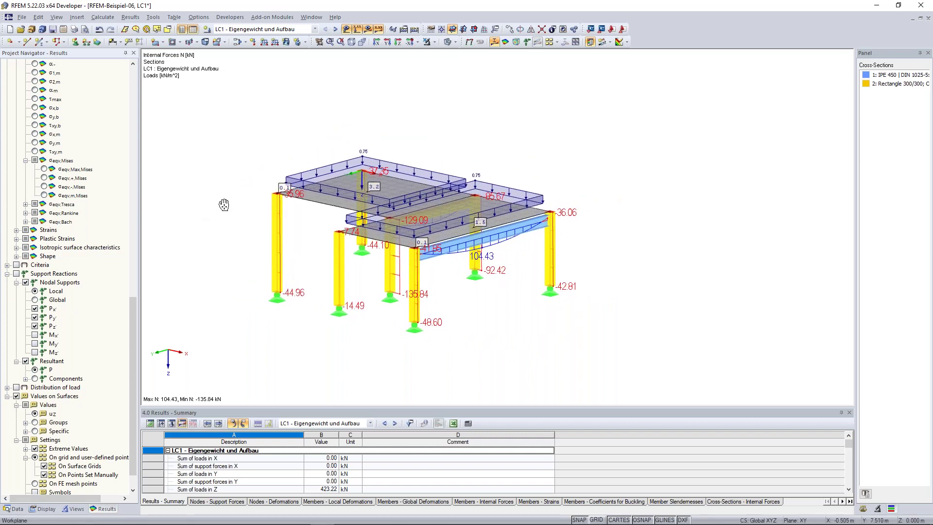
{"action": "scroll", "coordinate": [227, 202], "scroll_direction": "down", "scroll_amount": 3}
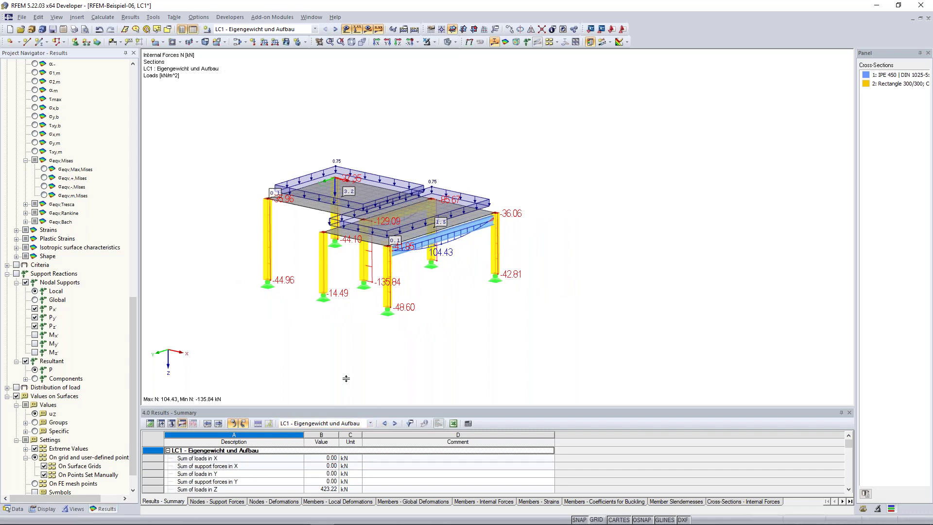
Enlarge the table area and browse the model data tables for nodes, lines and surfaces alongside the Data navigator.
{"action": "left_click_drag", "start_coordinate": [346, 378], "coordinate": [343, 378]}
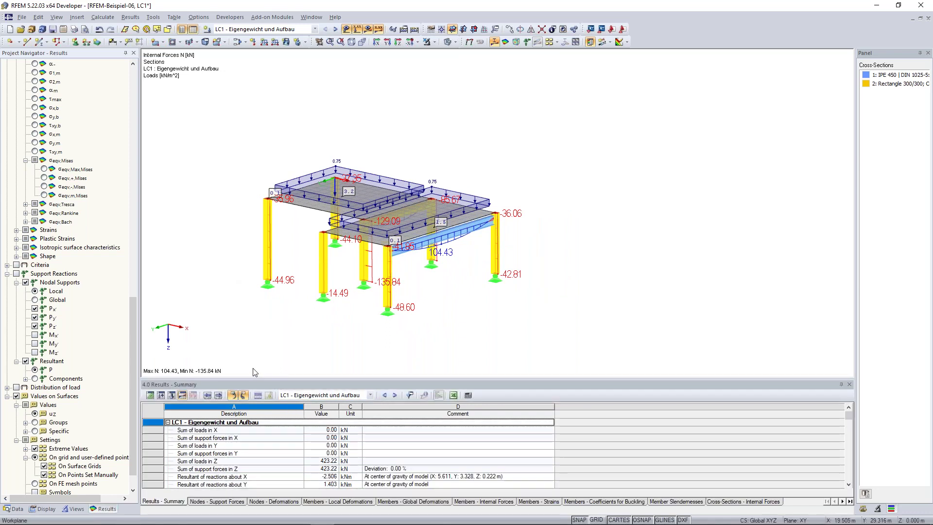
{"action": "left_click", "coordinate": [16, 510]}
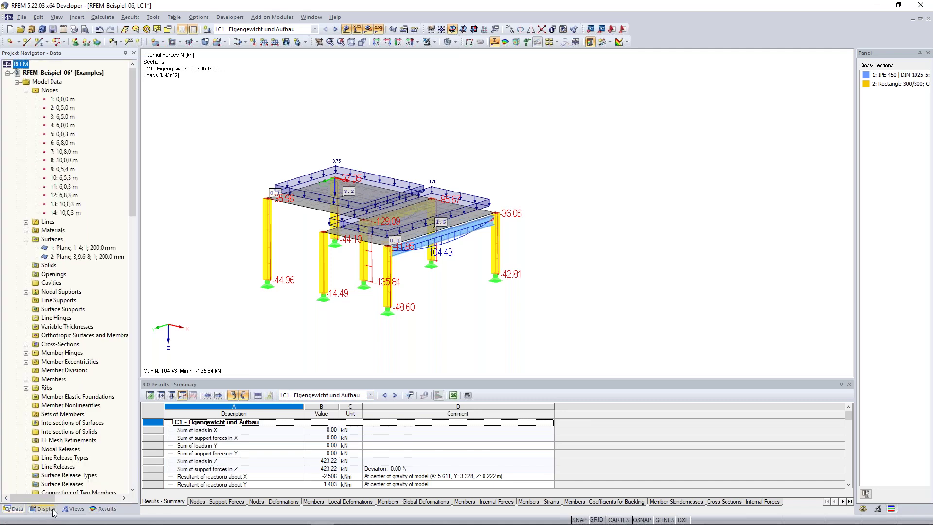
{"action": "left_click", "coordinate": [150, 395]}
{"action": "scroll", "coordinate": [216, 455], "scroll_direction": "down", "scroll_amount": 7}
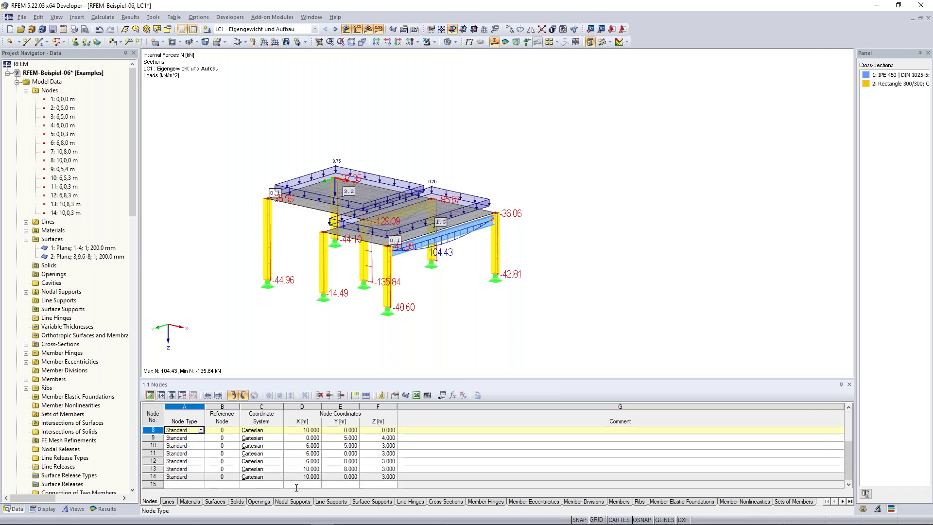
{"action": "left_click", "coordinate": [168, 501]}
{"action": "left_click", "coordinate": [216, 502]}
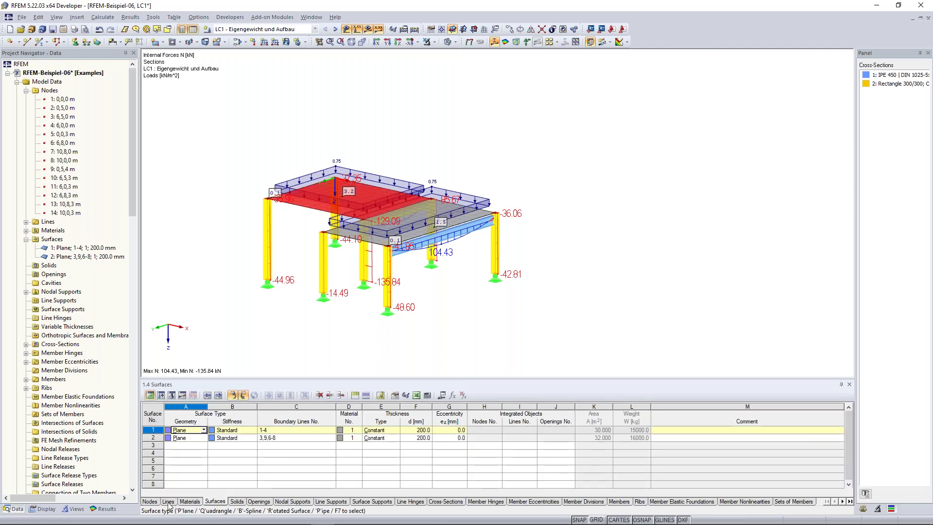
{"action": "left_click", "coordinate": [152, 502]}
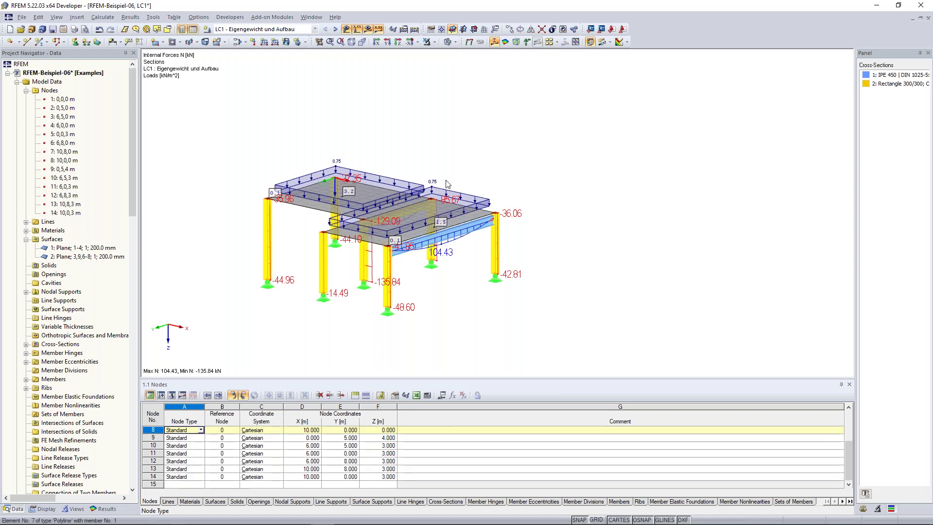
Examine the editing commands offered for the Nodes entry in the Data navigator and the New Node tool.
{"action": "right_click", "coordinate": [51, 92]}
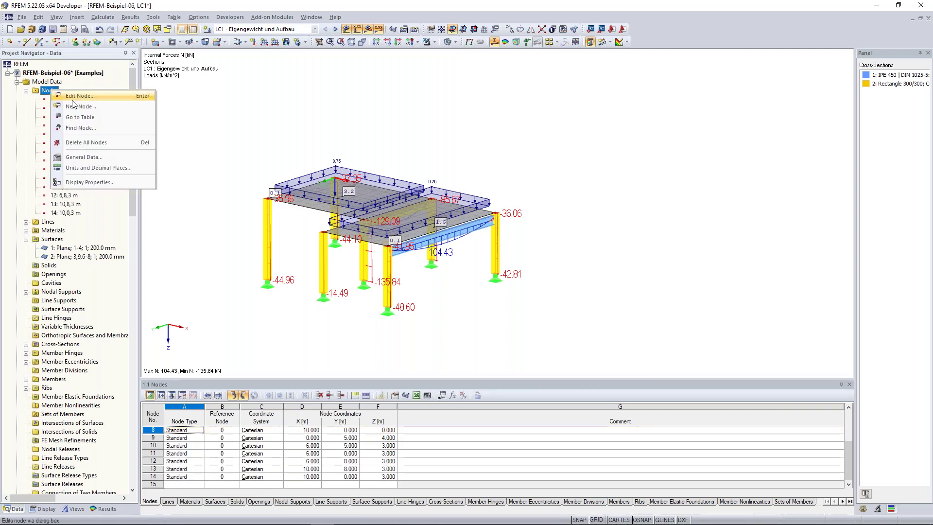
{"action": "left_click", "coordinate": [250, 134]}
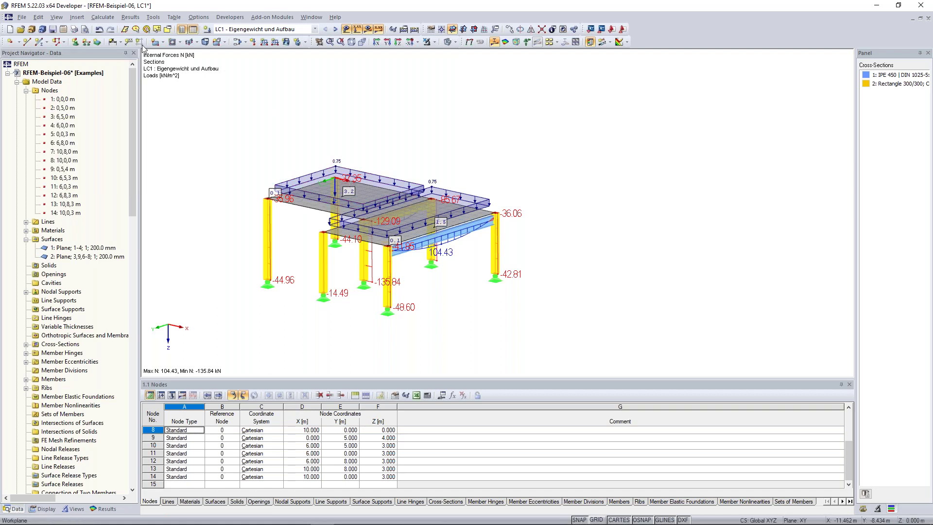
{"action": "left_click", "coordinate": [10, 41]}
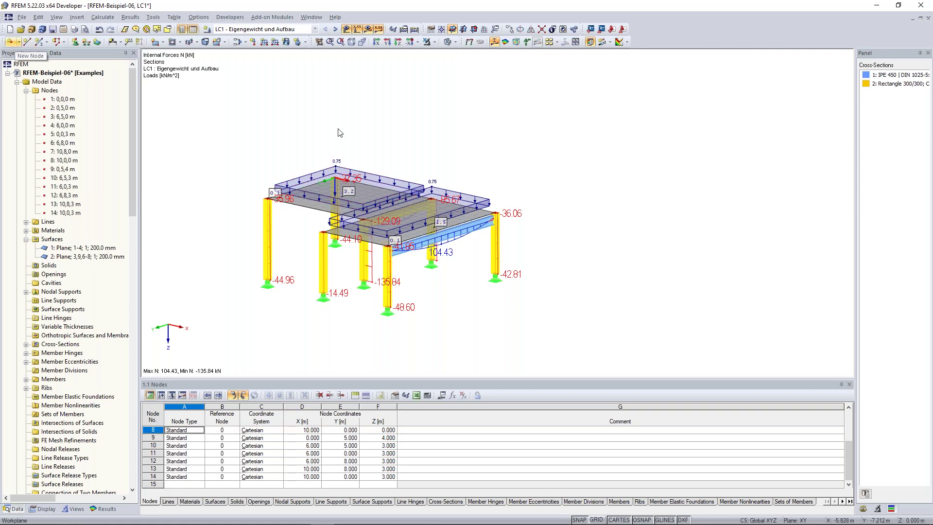
{"action": "middle_click_drag", "start_coordinate": [291, 171], "coordinate": [318, 171]}
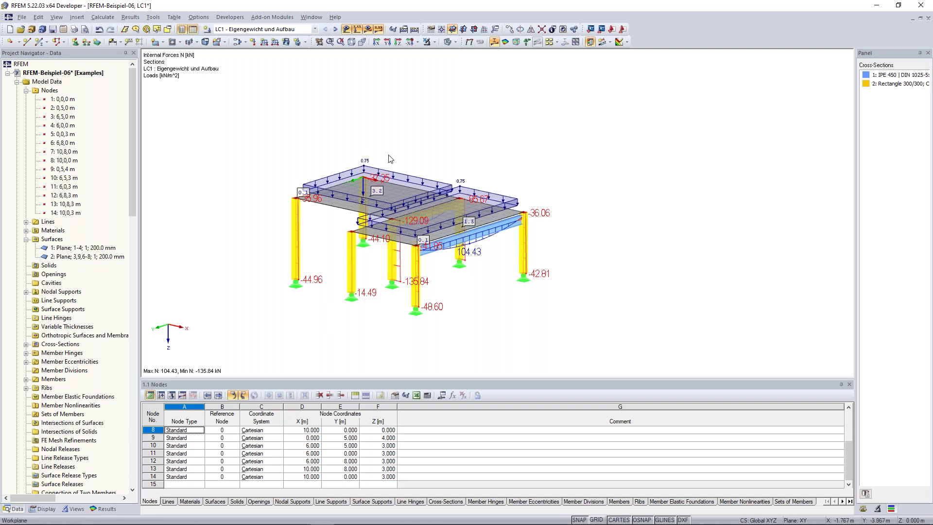
{"action": "middle_click_drag", "start_coordinate": [389, 159], "coordinate": [432, 143]}
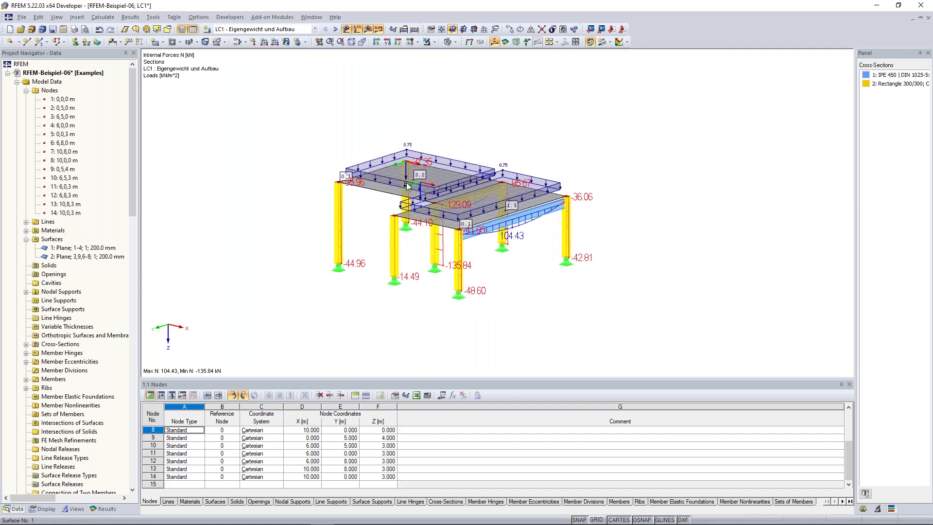
Look through the load cases table and the LC1 surface loads table, and reduce the height of the table area.
{"action": "left_click", "coordinate": [161, 395]}
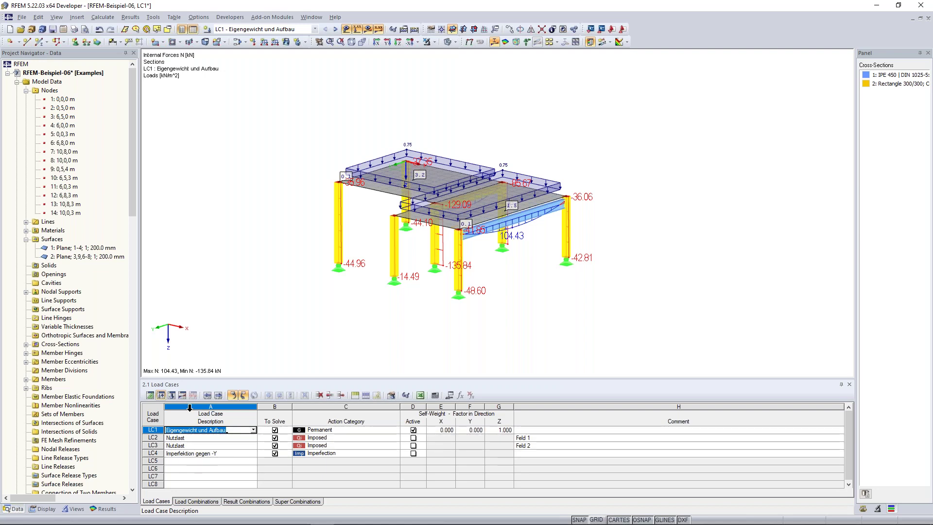
{"action": "left_click", "coordinate": [172, 396]}
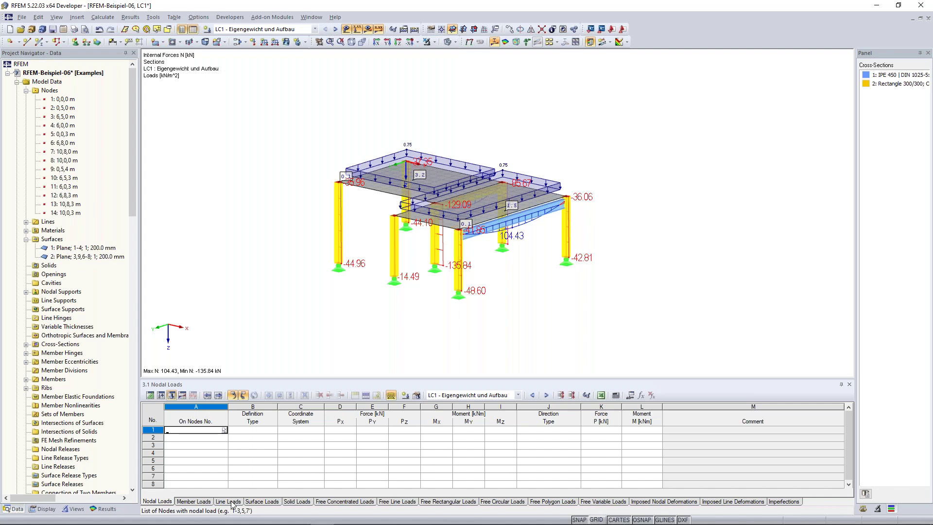
{"action": "left_click", "coordinate": [261, 502]}
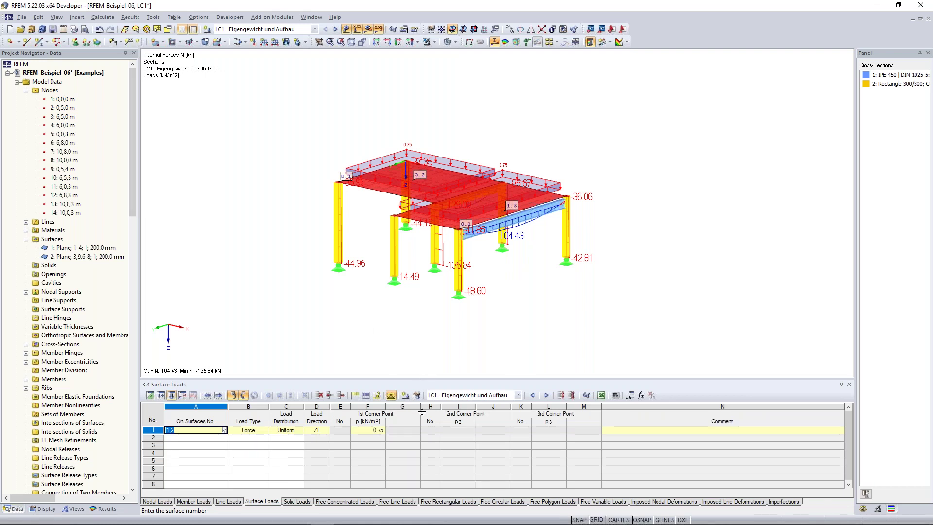
{"action": "left_click_drag", "start_coordinate": [422, 413], "coordinate": [421, 446]}
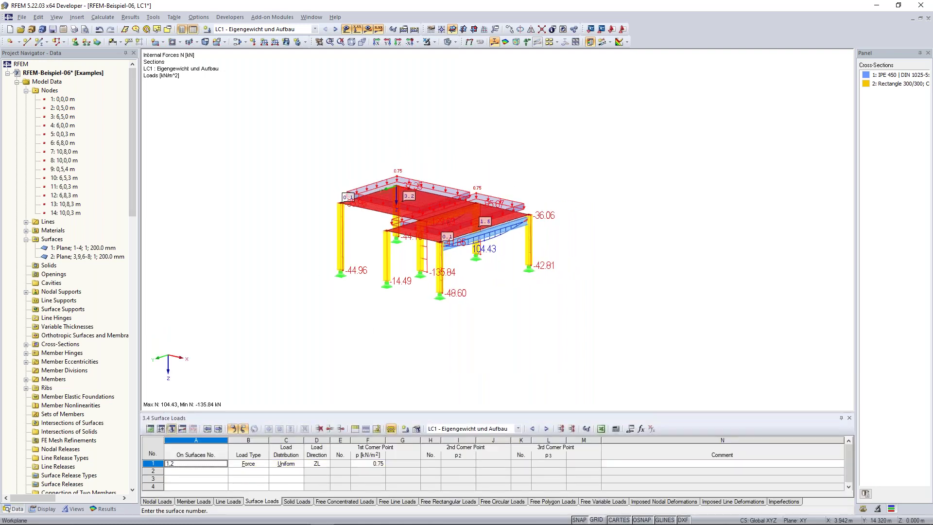
{"action": "middle_click_drag", "start_coordinate": [274, 201], "coordinate": [283, 231]}
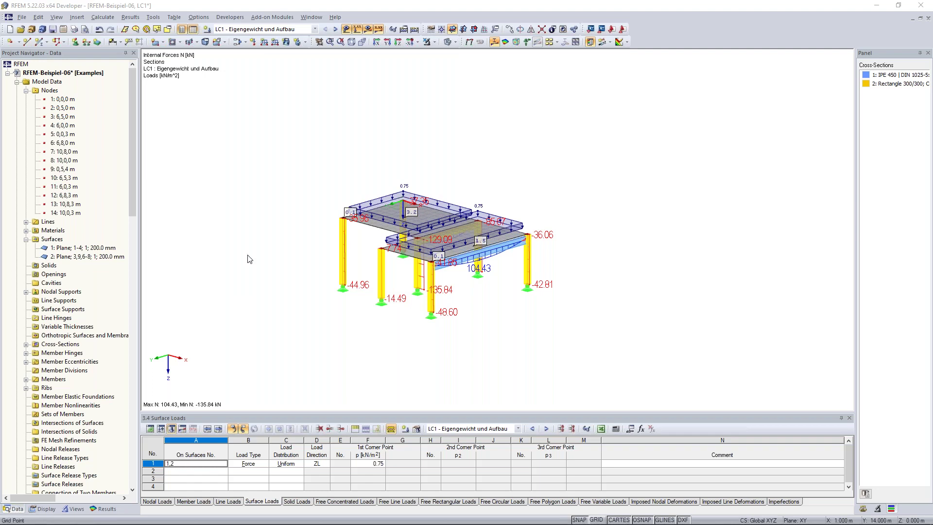
{"action": "middle_click_drag", "start_coordinate": [249, 258], "coordinate": [263, 259], "text": "ctrl"}
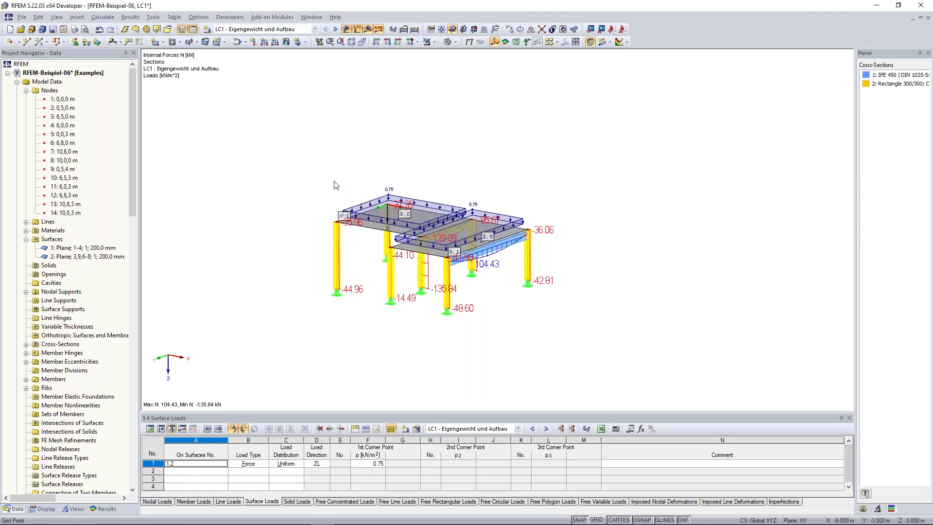
{"action": "middle_click_drag", "start_coordinate": [329, 162], "coordinate": [340, 162], "text": "ctrl"}
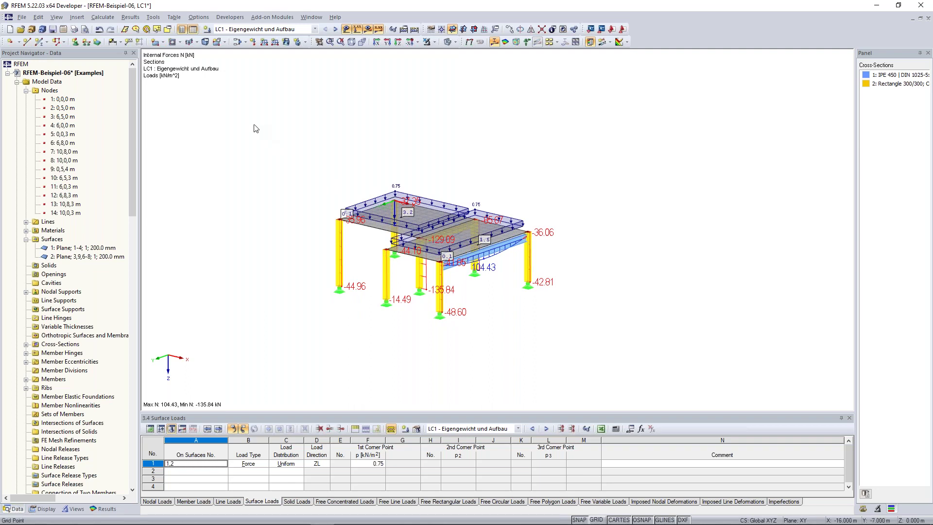
Select the outer column under the higher slab with a window that fully encloses it, and clear the selection.
{"action": "left_click_drag", "start_coordinate": [255, 136], "coordinate": [371, 355]}
{"action": "left_click_drag", "start_coordinate": [359, 327], "coordinate": [358, 214]}
{"action": "left_click_drag", "start_coordinate": [312, 305], "coordinate": [361, 333]}
{"action": "left_click_drag", "start_coordinate": [232, 117], "coordinate": [354, 307]}
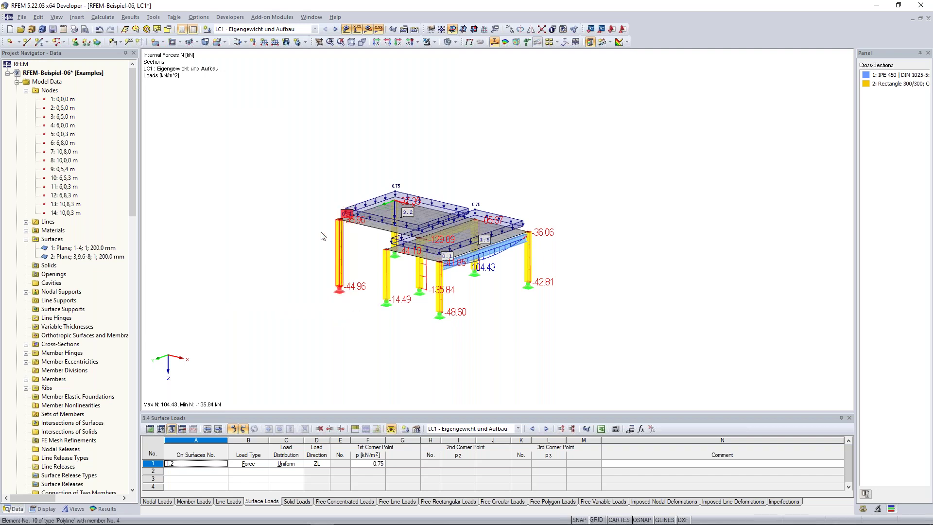
{"action": "left_click_drag", "start_coordinate": [244, 124], "coordinate": [361, 315]}
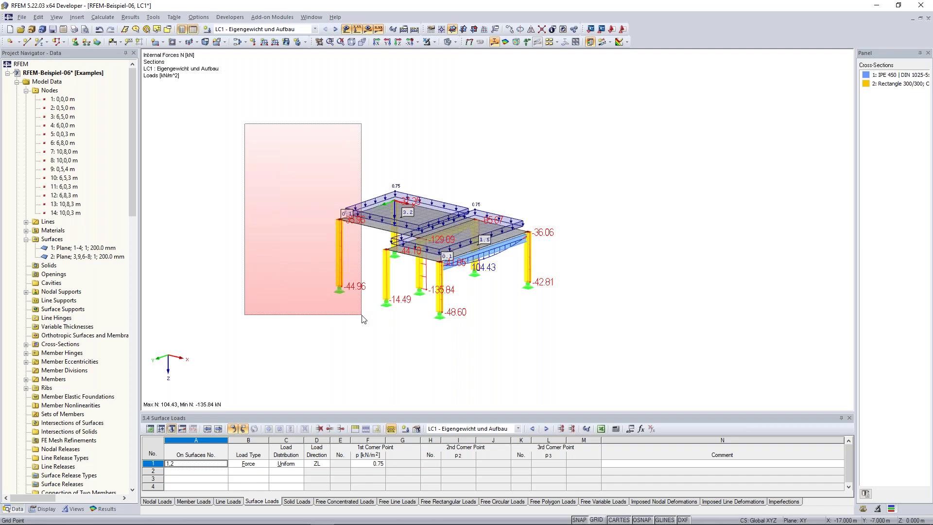
{"action": "left_click_drag", "start_coordinate": [362, 318], "coordinate": [358, 314]}
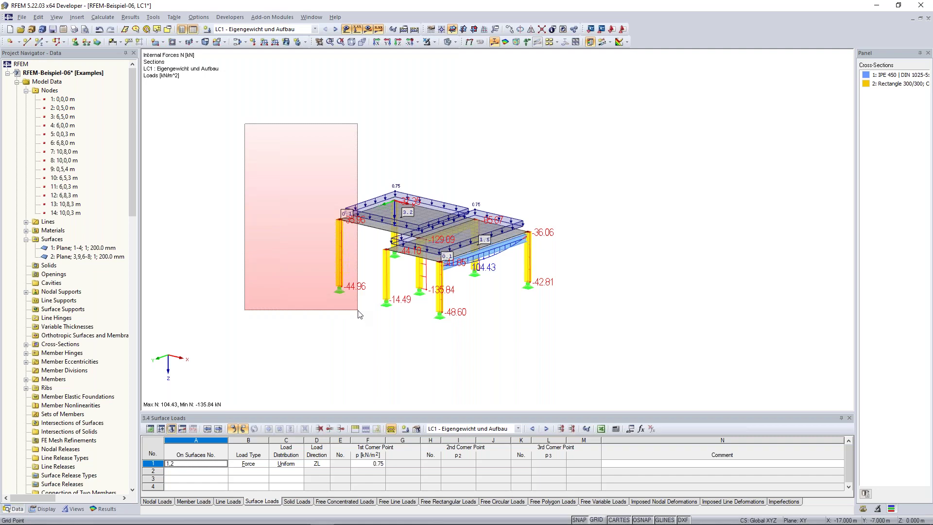
{"action": "left_click_drag", "start_coordinate": [358, 311], "coordinate": [358, 310]}
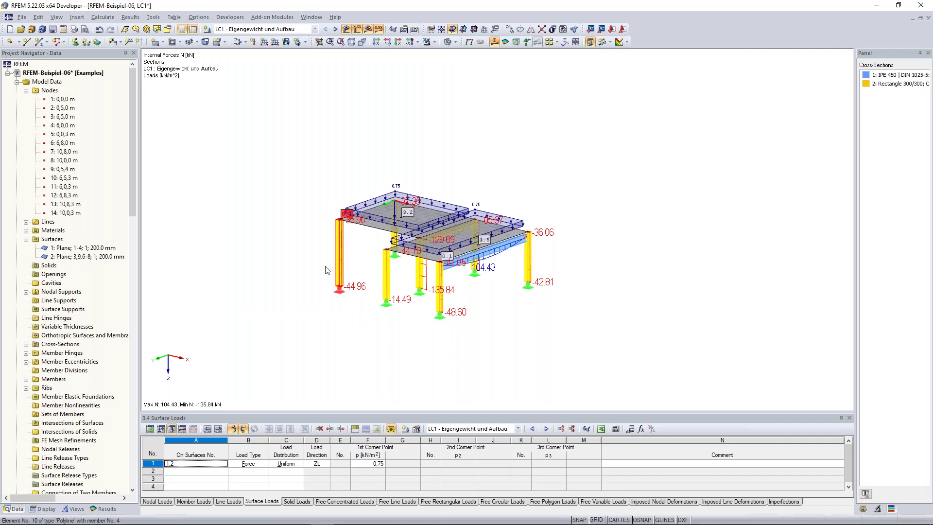
{"action": "left_click", "coordinate": [274, 176]}
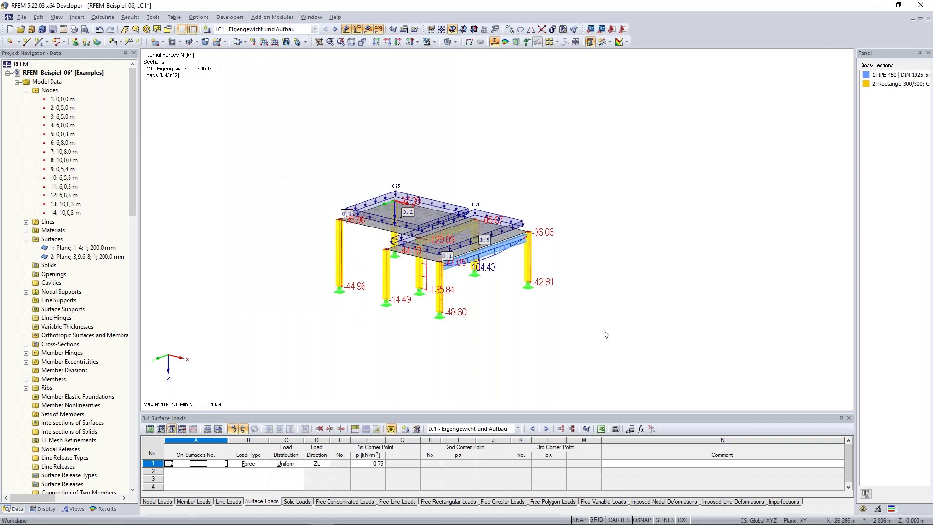
Select the outer column under the lower slab and all objects touched by a crossing window, and clear the selection.
{"action": "left_click_drag", "start_coordinate": [603, 329], "coordinate": [498, 177]}
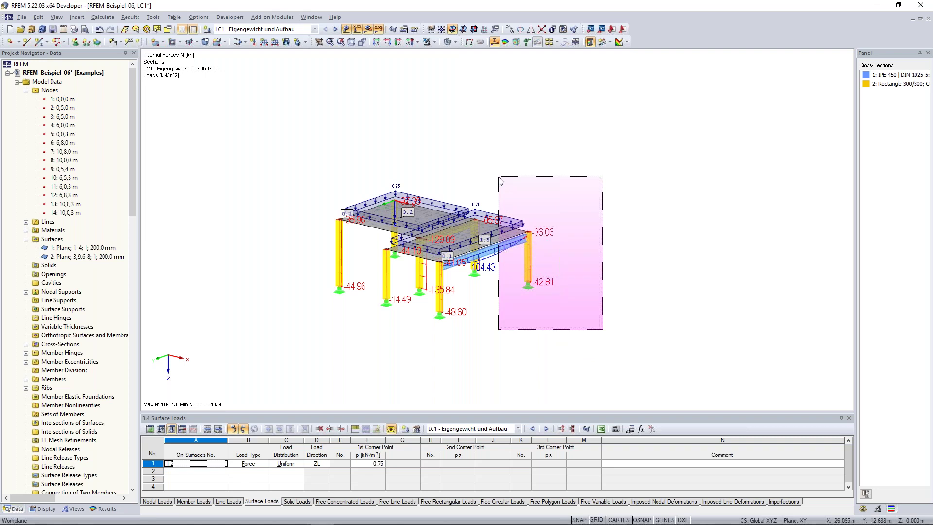
{"action": "left_click_drag", "start_coordinate": [499, 177], "coordinate": [501, 159]}
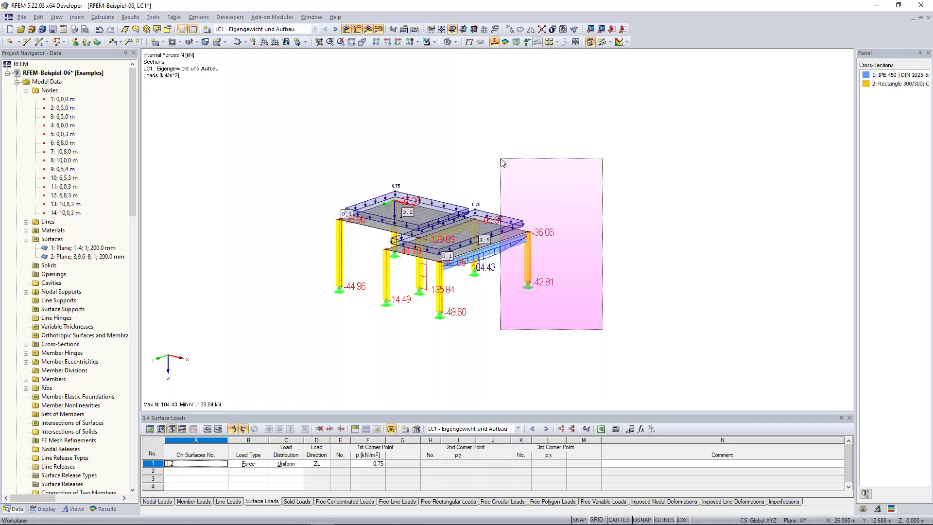
{"action": "left_click_drag", "start_coordinate": [502, 162], "coordinate": [500, 160]}
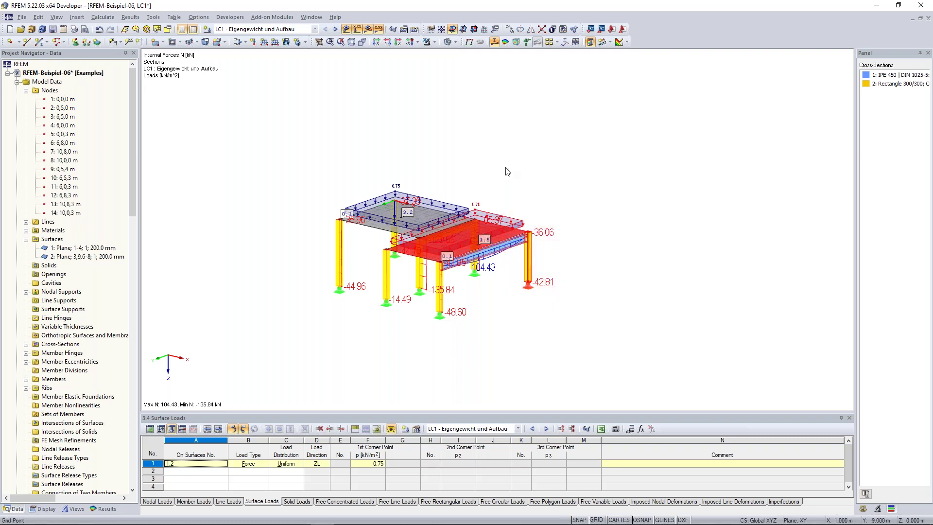
{"action": "left_click", "coordinate": [475, 166]}
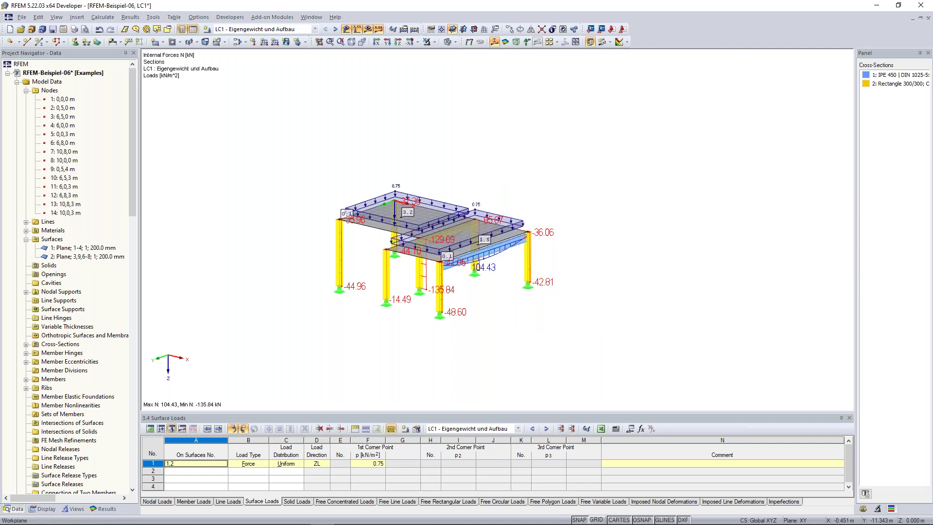
Compare an enclosing window around the higher slab's outer column with a crossing window over the lower slab's outer column, and clear the selection.
{"action": "left_click_drag", "start_coordinate": [258, 119], "coordinate": [358, 319]}
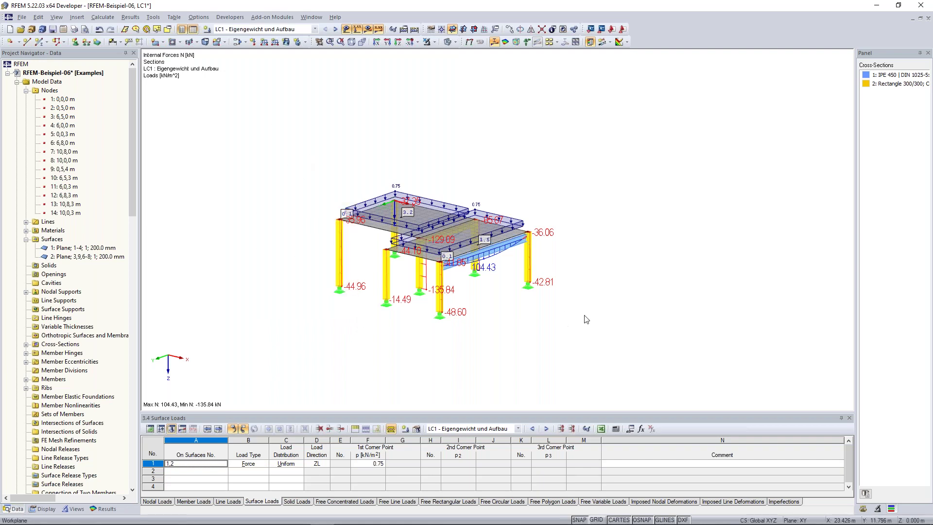
{"action": "left_click_drag", "start_coordinate": [585, 334], "coordinate": [510, 177]}
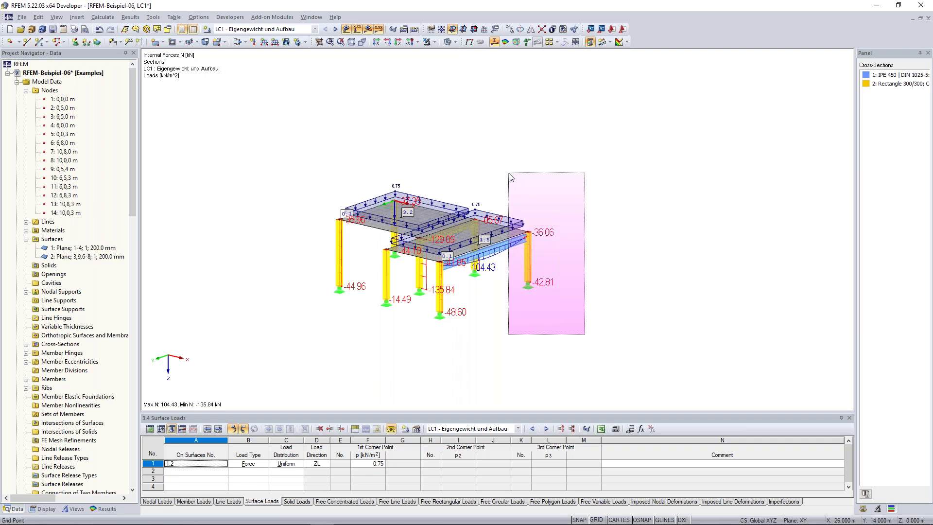
{"action": "left_click_drag", "start_coordinate": [509, 174], "coordinate": [508, 171]}
{"action": "left_click", "coordinate": [559, 326]}
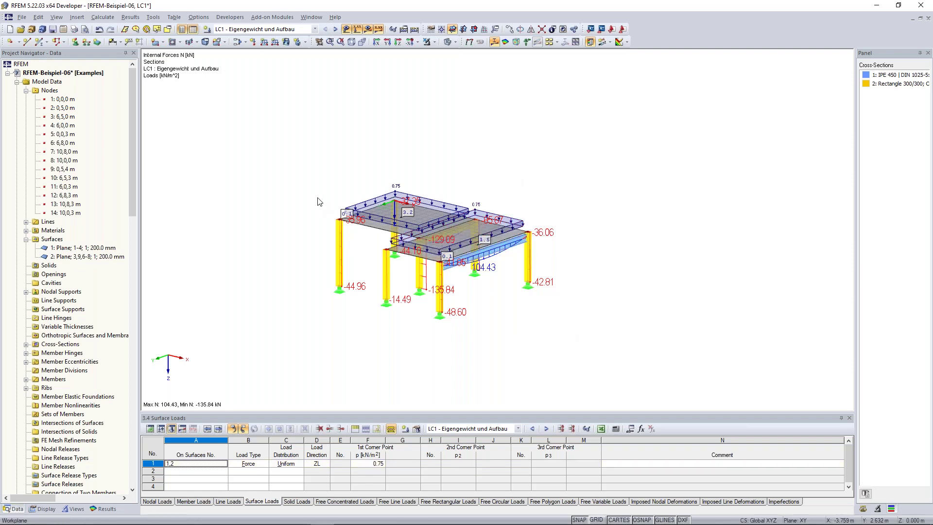
Zoom the model view in and out, and pan the structure slightly within the work window.
{"action": "scroll", "coordinate": [335, 209], "scroll_direction": "up", "scroll_amount": 3}
{"action": "scroll", "coordinate": [334, 209], "scroll_direction": "up", "scroll_amount": 2}
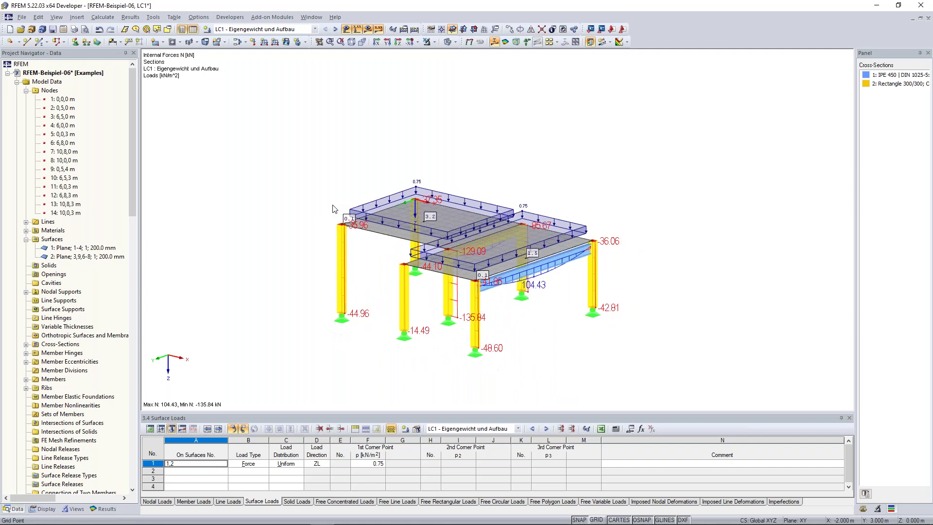
{"action": "scroll", "coordinate": [334, 209], "scroll_direction": "down", "scroll_amount": 2}
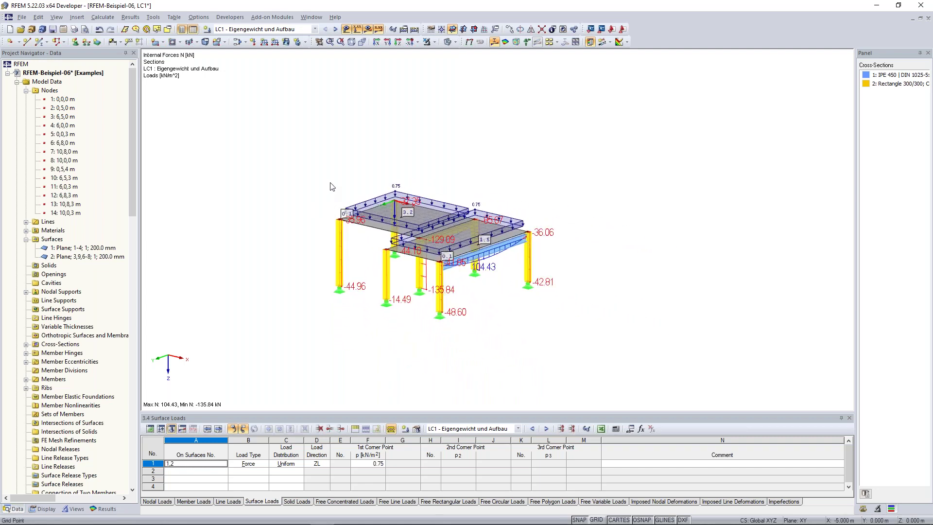
{"action": "mouse_move", "coordinate": [438, 168]}
{"action": "middle_mouse_down"}
{"action": "mouse_move", "coordinate": [440, 116]}
{"action": "mouse_move", "coordinate": [477, 176]}
{"action": "mouse_move", "coordinate": [599, 150]}
{"action": "mouse_move", "coordinate": [510, 166]}
{"action": "mouse_move", "coordinate": [427, 147]}
{"action": "mouse_move", "coordinate": [422, 175]}
{"action": "mouse_move", "coordinate": [433, 141]}
{"action": "mouse_move", "coordinate": [436, 161]}
{"action": "middle_mouse_up"}
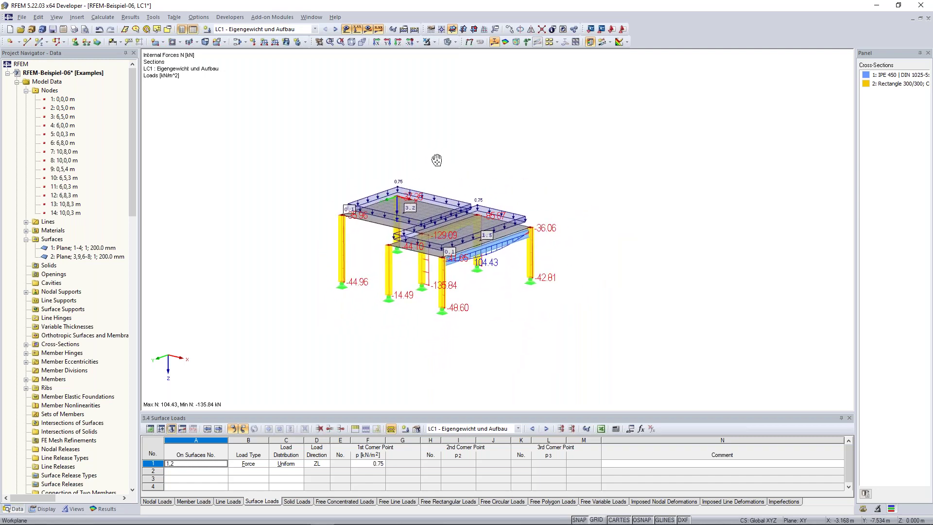
Examine the context commands offered for the empty work area, including its View options, and for the downstand beam under the lower slab.
{"action": "right_click", "coordinate": [562, 139]}
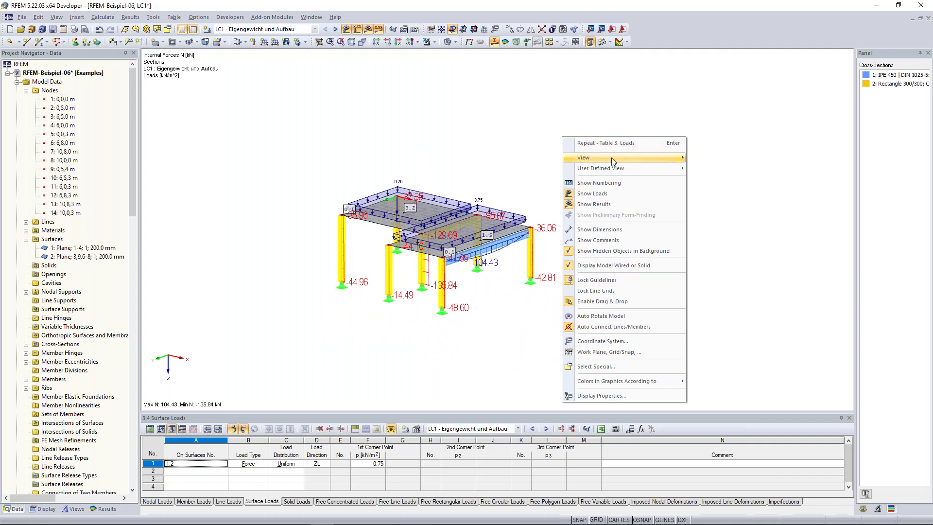
{"action": "mouse_move", "coordinate": [611, 158]}
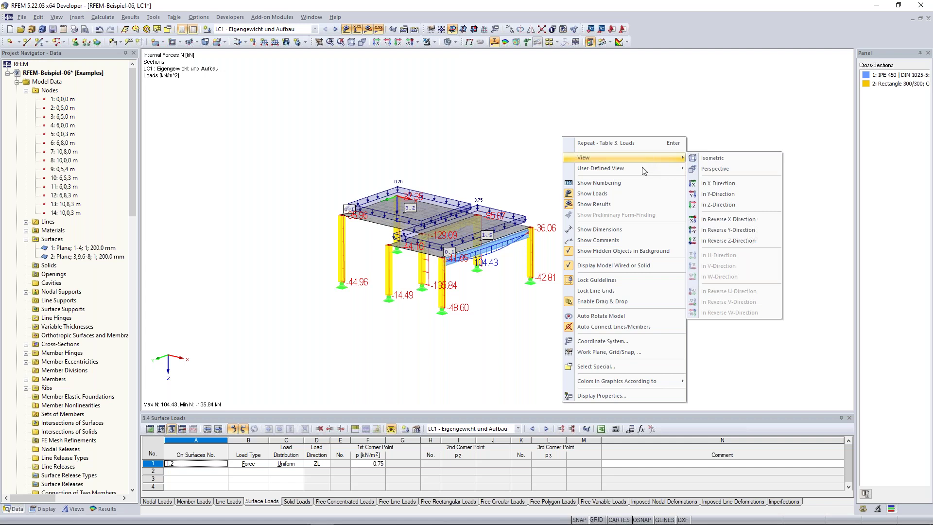
{"action": "right_click", "coordinate": [649, 101]}
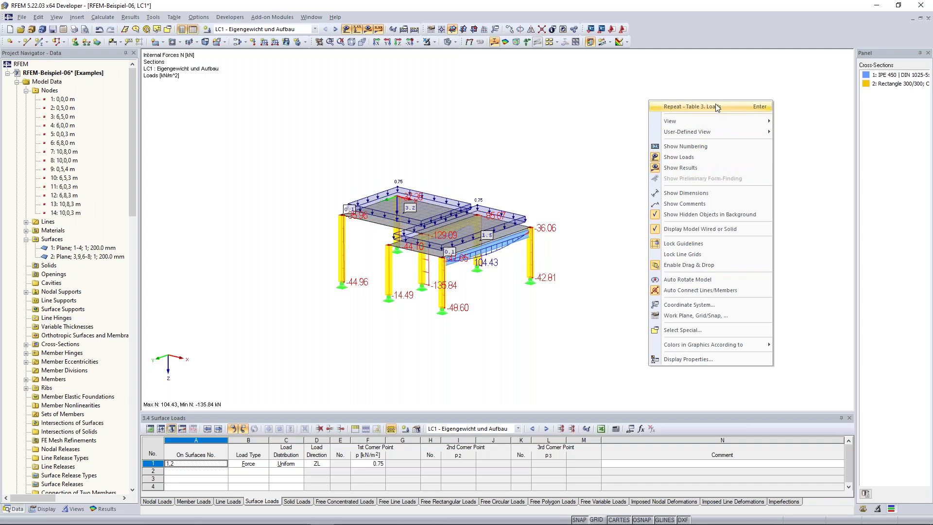
{"action": "left_click", "coordinate": [707, 214]}
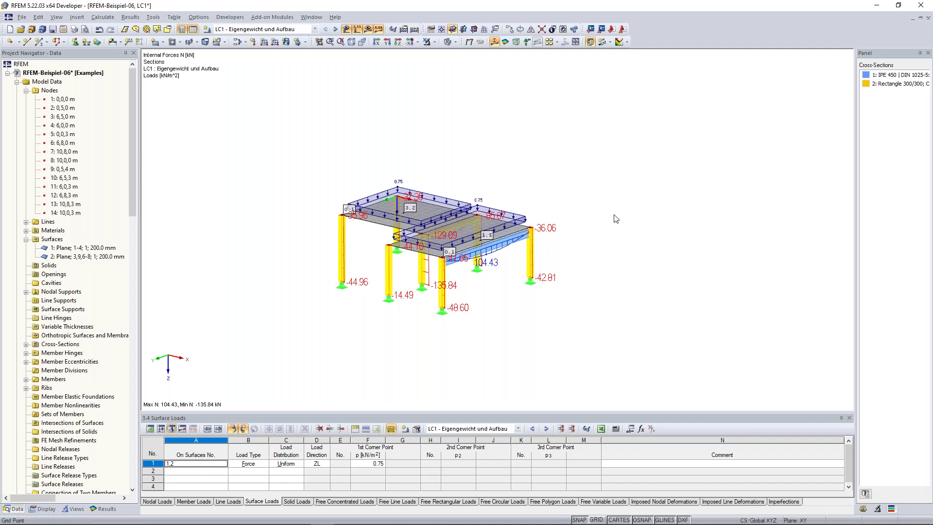
{"action": "right_click", "coordinate": [531, 253]}
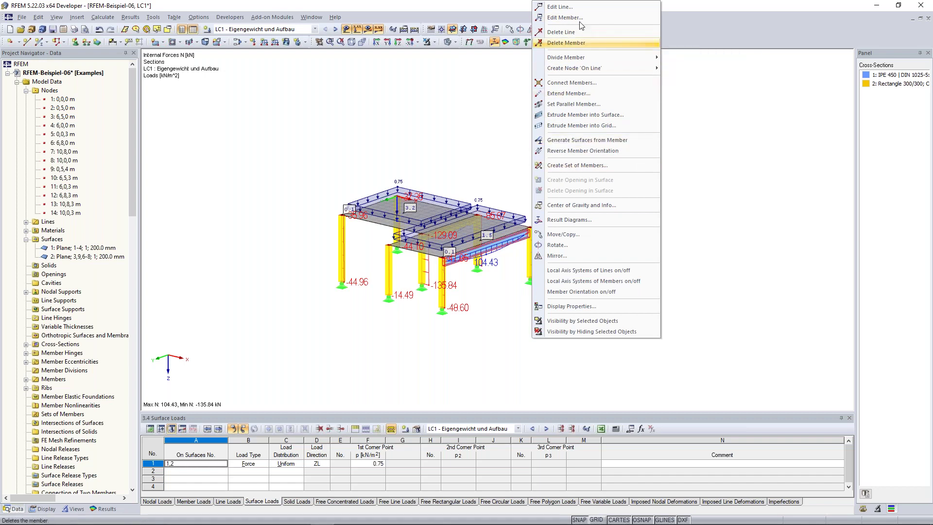
{"action": "left_click", "coordinate": [505, 176]}
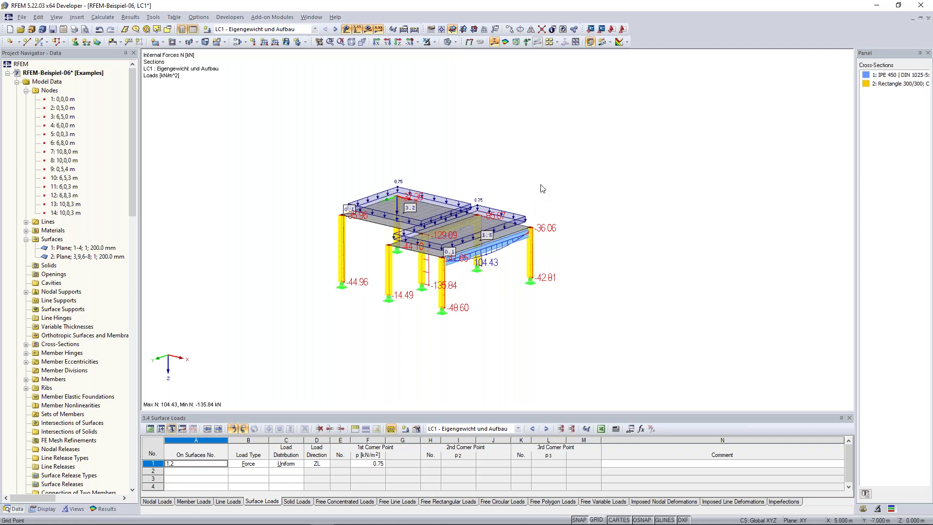
Rotate and pan the structure to view it from slightly different angles.
{"action": "middle_click_drag", "start_coordinate": [538, 187], "coordinate": [516, 183], "text": "ctrl"}
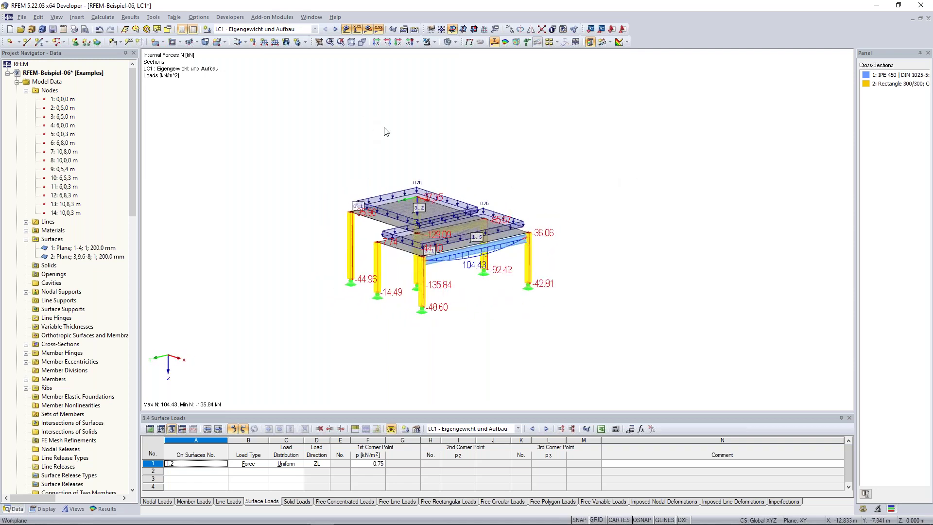
{"action": "left_click", "coordinate": [319, 43]}
{"action": "left_click_drag", "start_coordinate": [327, 149], "coordinate": [327, 83], "text": "ctrl"}
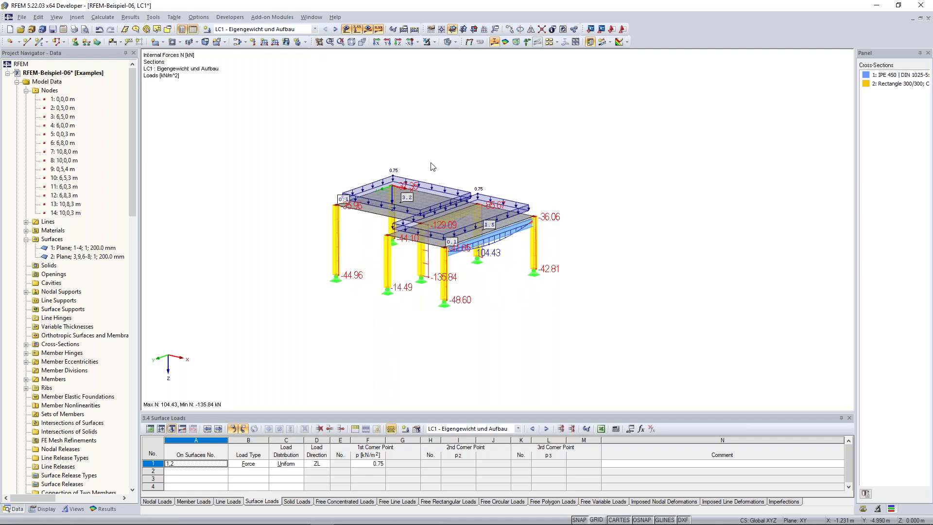
{"action": "middle_click_drag", "start_coordinate": [432, 164], "coordinate": [400, 154]}
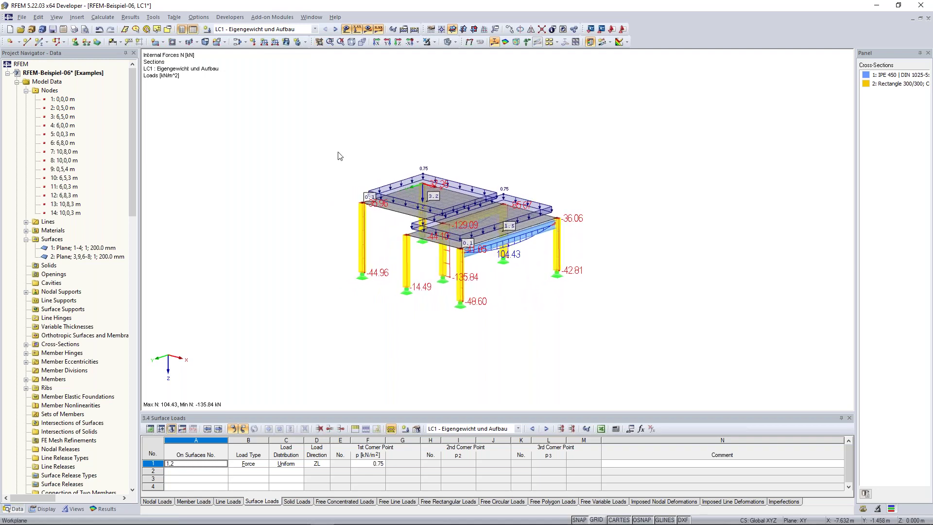
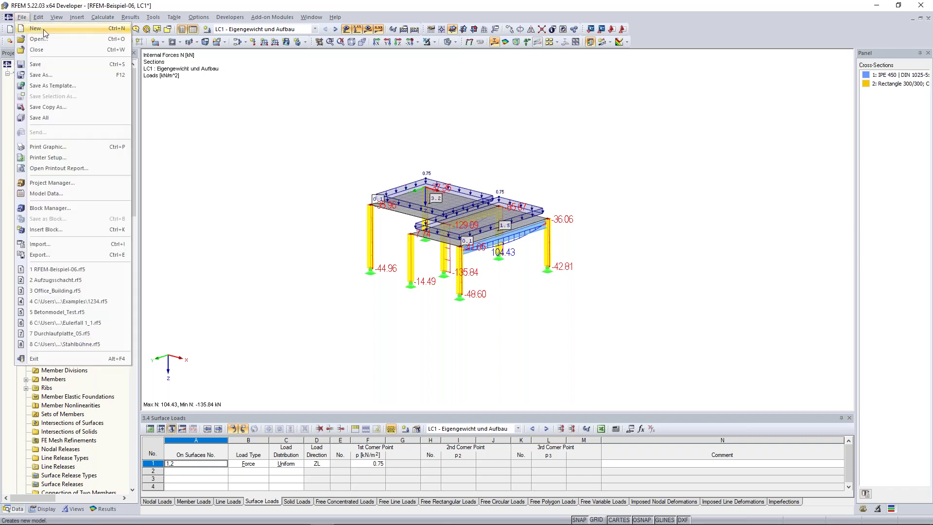
Start a new model named Continuous Plate, assign it to the Examples project and check its folder path.
{"action": "left_click", "coordinate": [44, 29]}
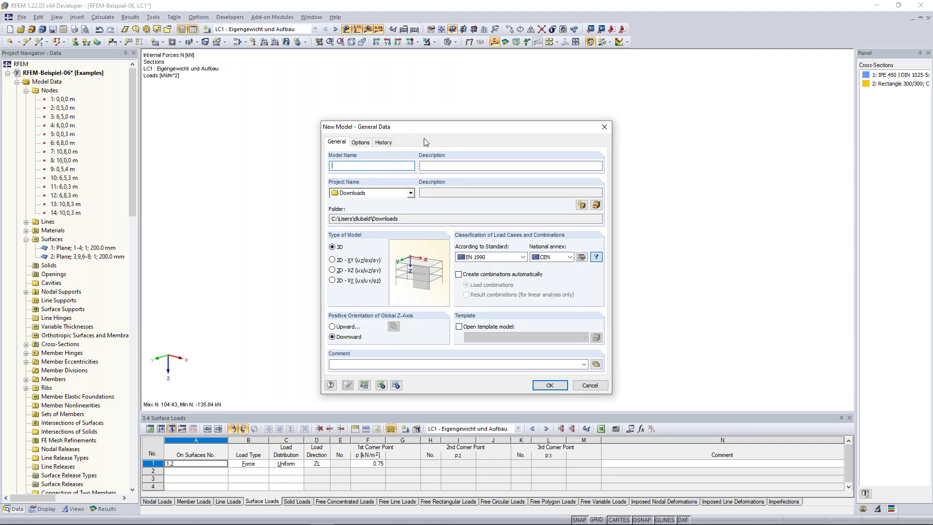
{"action": "type", "text": "Continuous Plate"}
{"action": "left_click", "coordinate": [411, 193]}
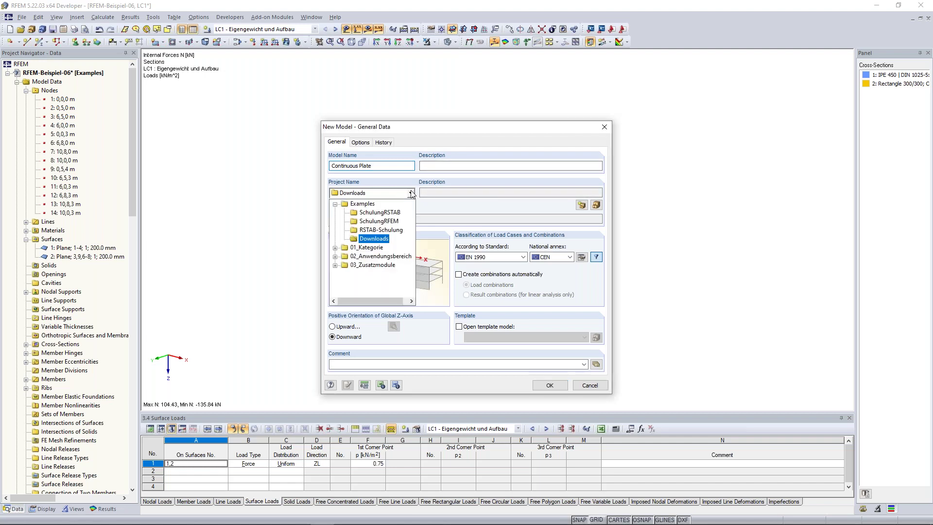
{"action": "left_click", "coordinate": [368, 204]}
{"action": "left_click_drag", "start_coordinate": [331, 219], "coordinate": [466, 219]}
{"action": "left_click", "coordinate": [470, 219]}
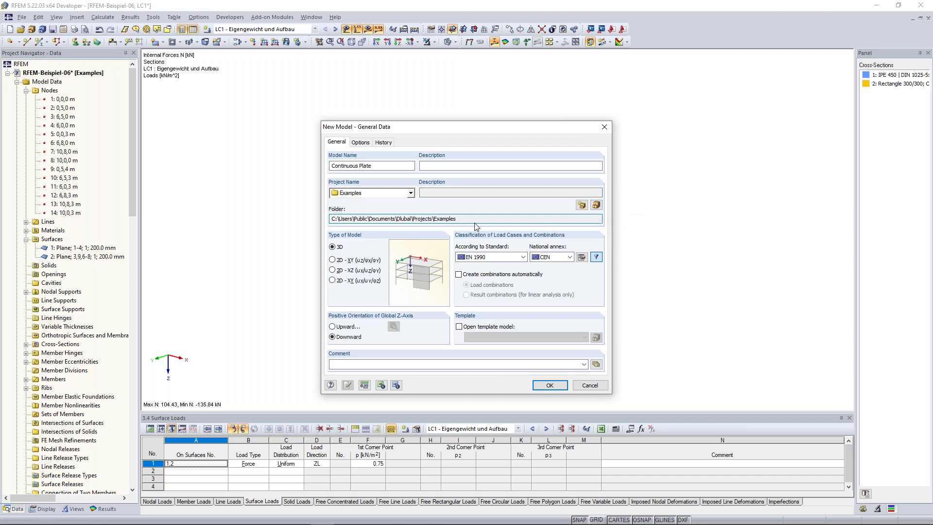
{"action": "left_click_drag", "start_coordinate": [450, 129], "coordinate": [424, 83]}
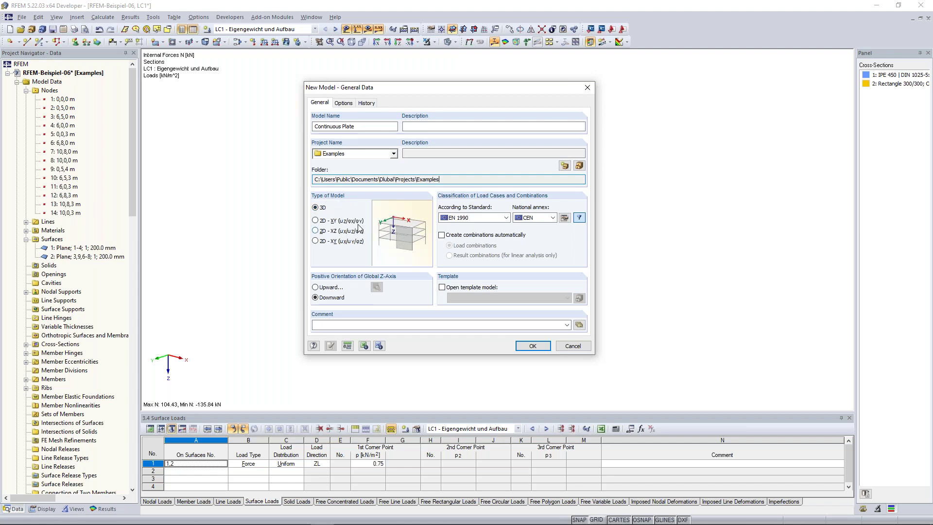
Compare the previews of the 3D and 2D model types, and set the new model's type to 2D - XY (uz/φx/φy).
{"action": "left_click", "coordinate": [315, 208]}
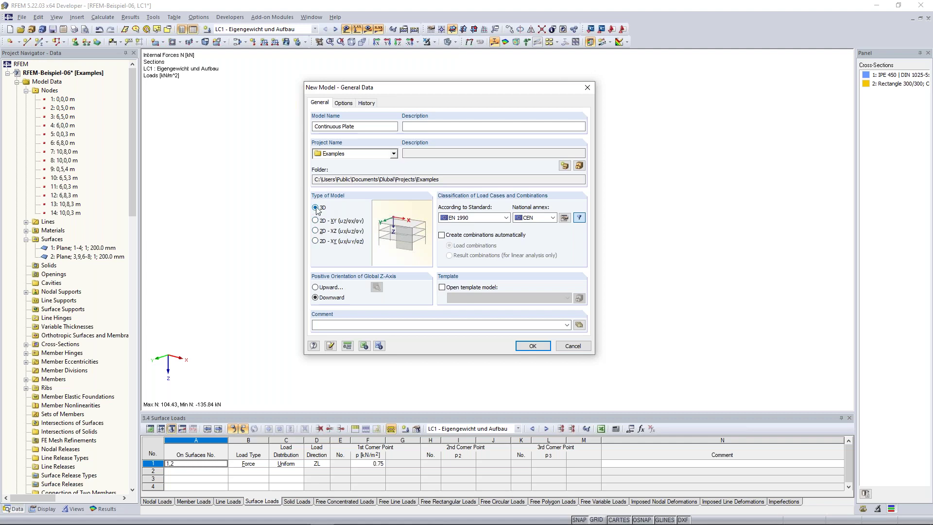
{"action": "left_click", "coordinate": [315, 221]}
{"action": "left_click", "coordinate": [315, 230]}
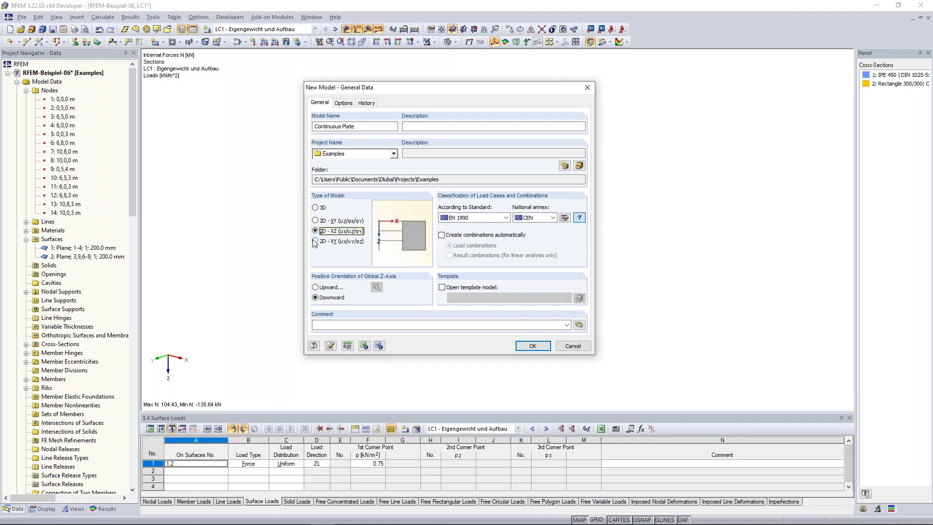
{"action": "left_click", "coordinate": [316, 241]}
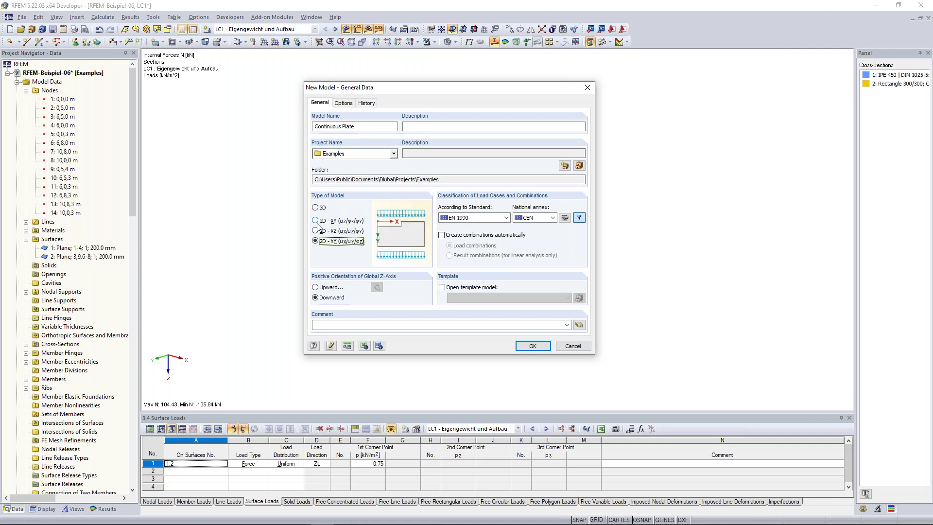
{"action": "left_click", "coordinate": [316, 221]}
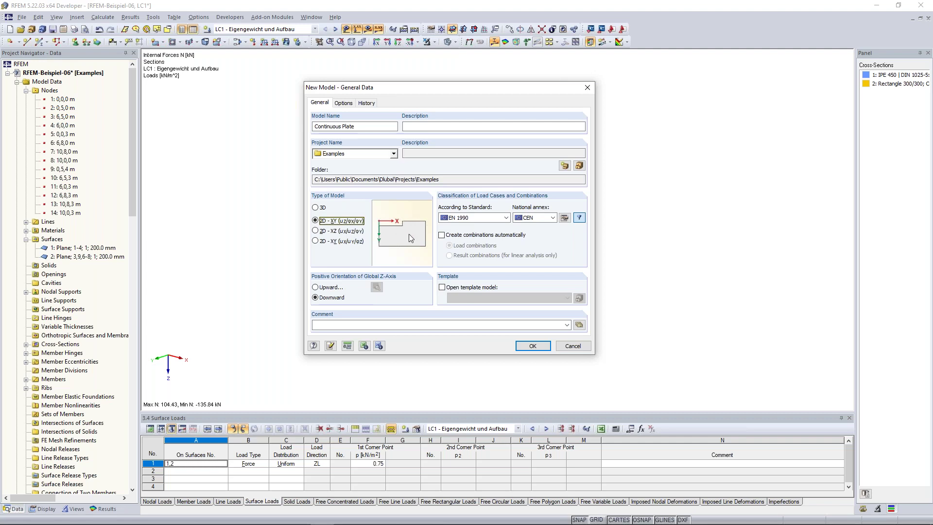
{"action": "left_click", "coordinate": [315, 232]}
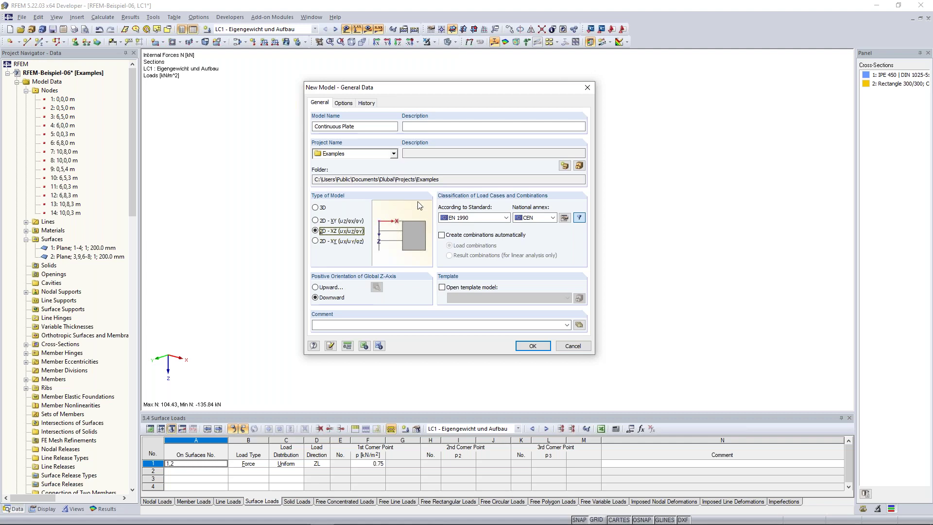
{"action": "left_click", "coordinate": [317, 241]}
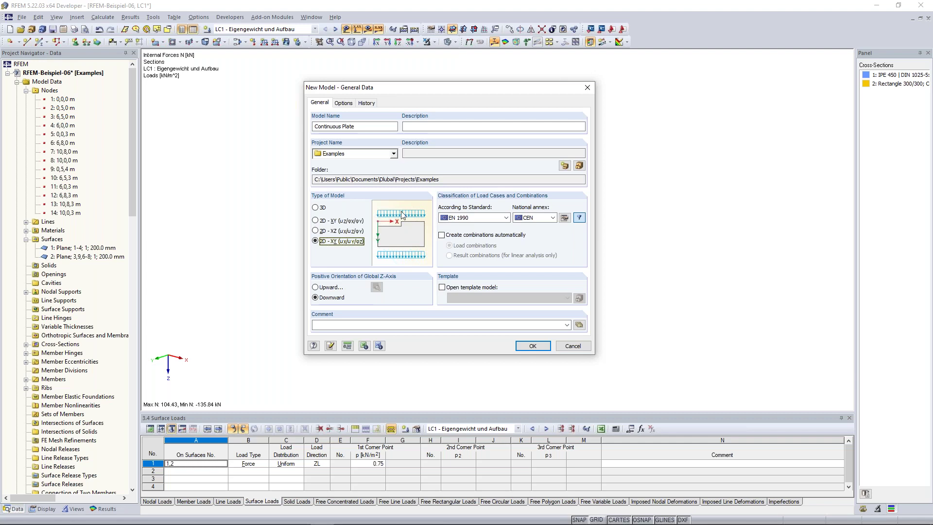
{"action": "left_click", "coordinate": [319, 220]}
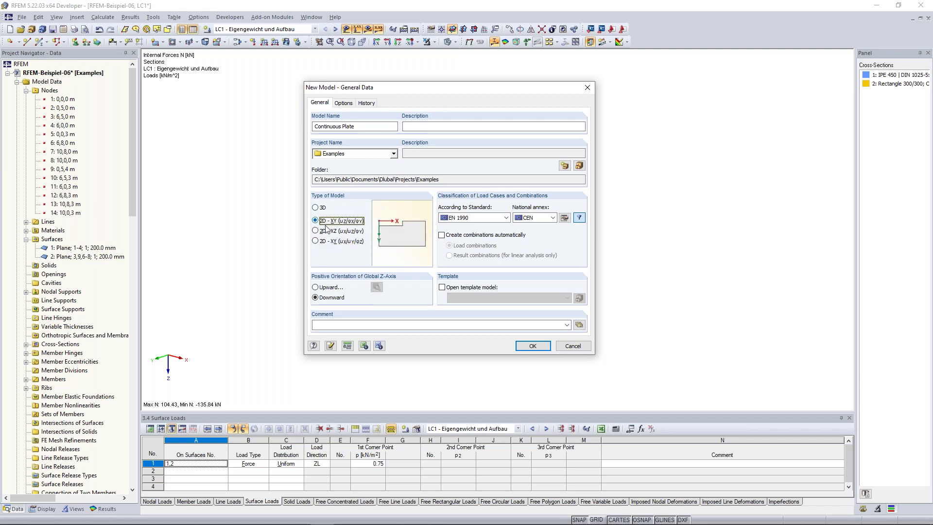
Set the load case classification standard to None, keep the global Z-axis oriented downward, and create the model.
{"action": "left_click", "coordinate": [506, 218]}
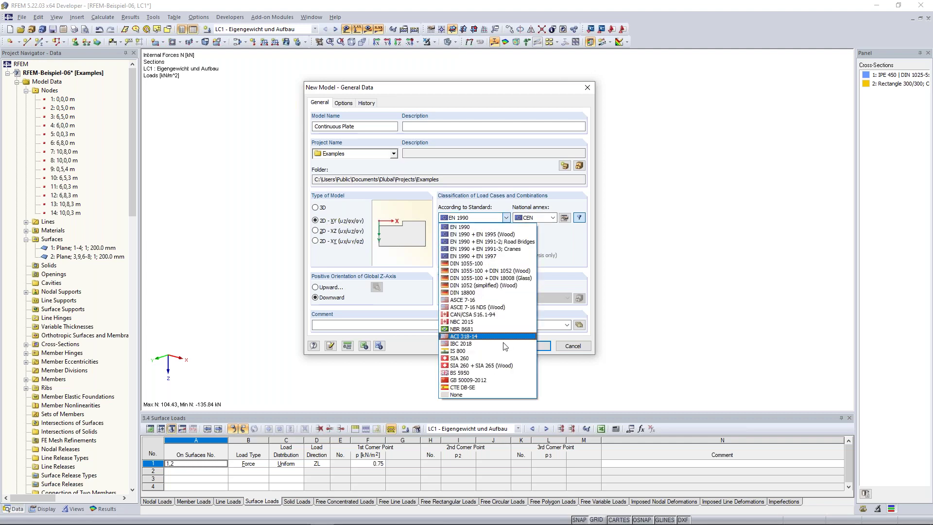
{"action": "left_click", "coordinate": [494, 395]}
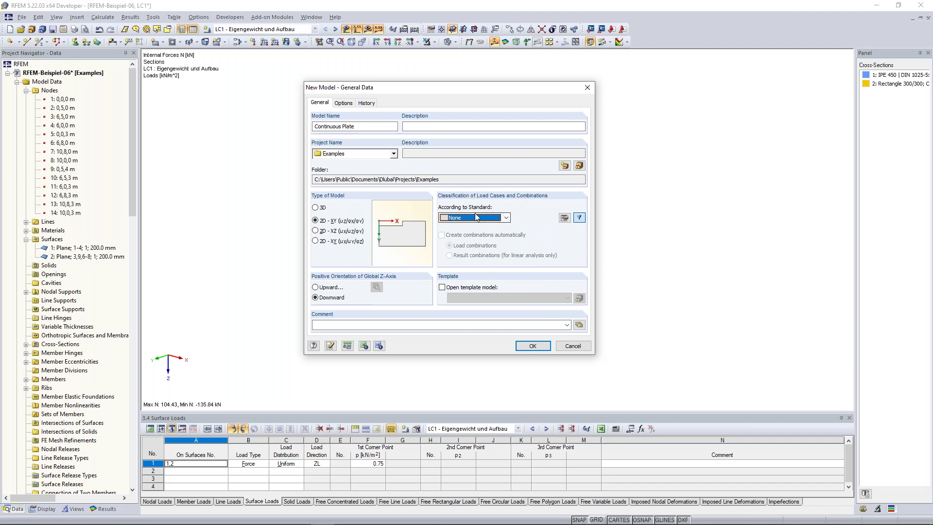
{"action": "left_click", "coordinate": [348, 221]}
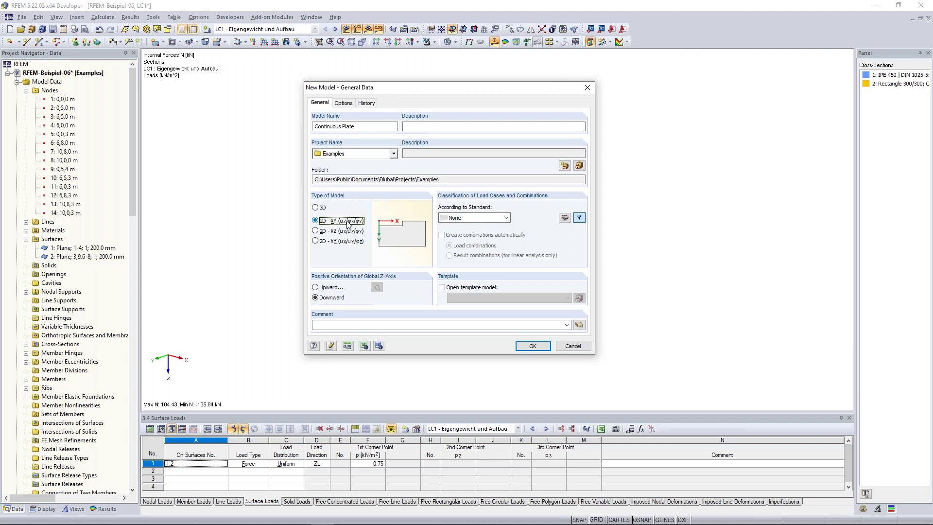
{"action": "left_click", "coordinate": [507, 218]}
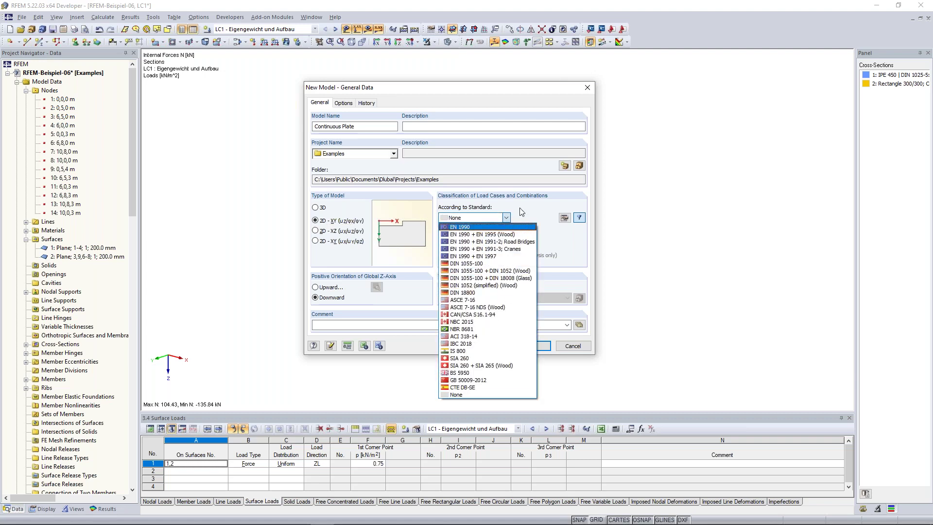
{"action": "left_click", "coordinate": [508, 219]}
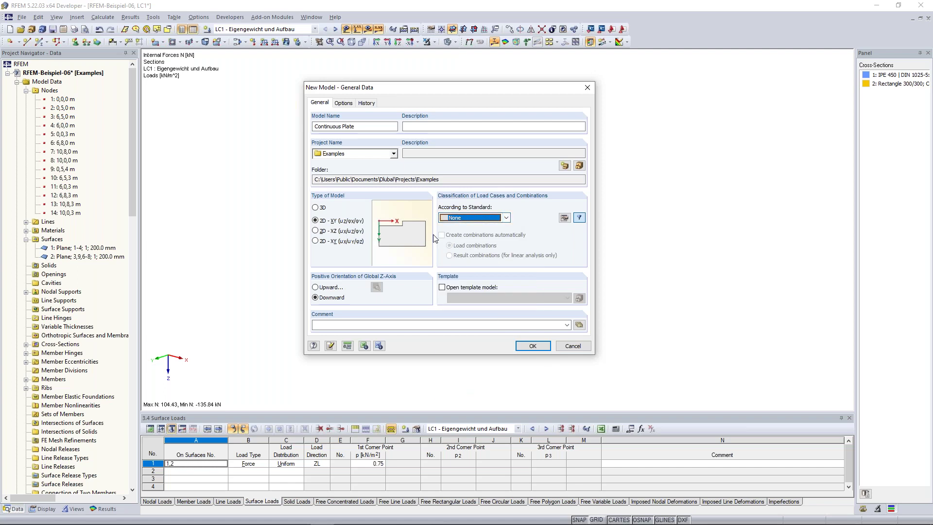
{"action": "left_click", "coordinate": [337, 298]}
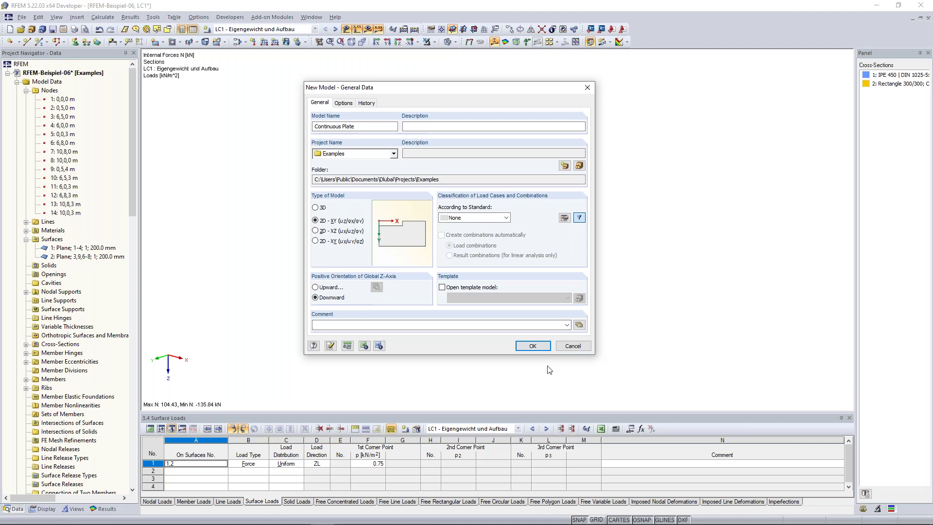
{"action": "left_click", "coordinate": [532, 346]}
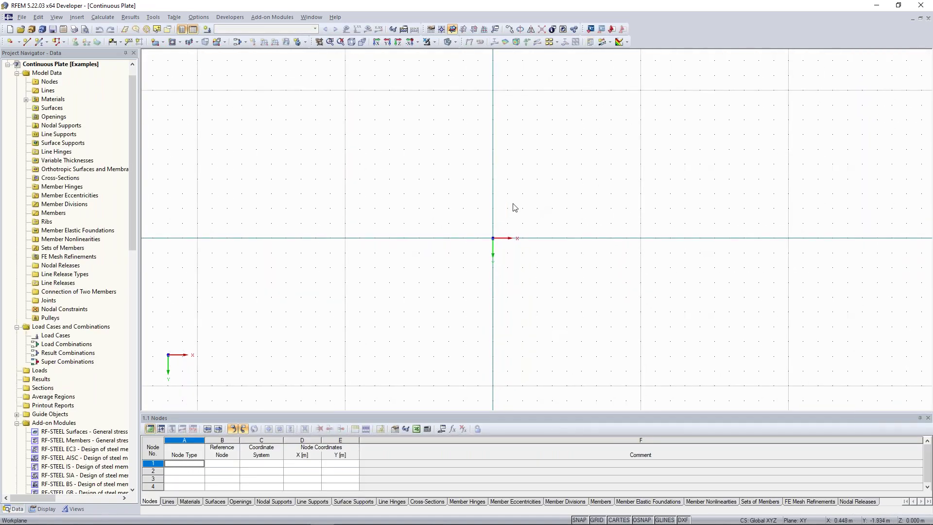
Start a new rectangular surface and choose Concrete C30/37 as its material.
{"action": "scroll", "coordinate": [506, 197], "scroll_direction": "down", "scroll_amount": 1}
{"action": "middle_click_drag", "start_coordinate": [460, 181], "coordinate": [479, 193]}
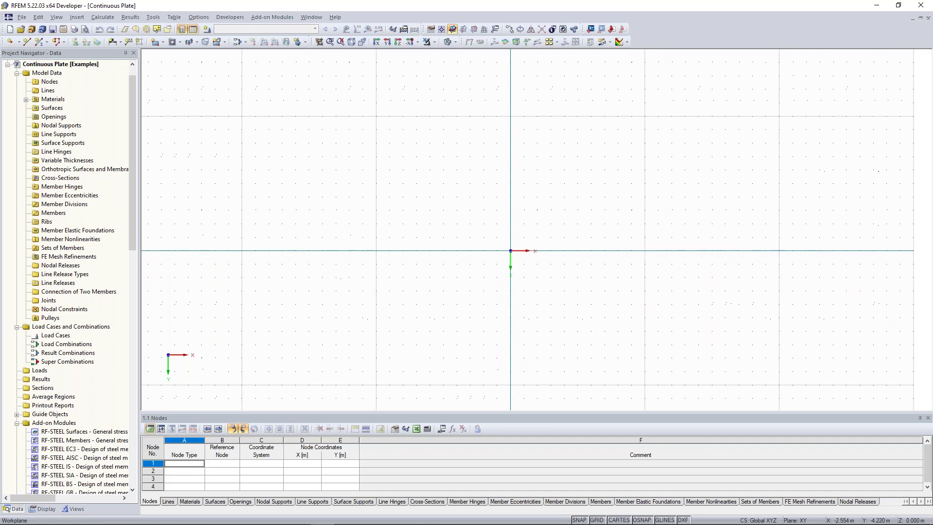
{"action": "middle_click_drag", "start_coordinate": [580, 207], "coordinate": [544, 199]}
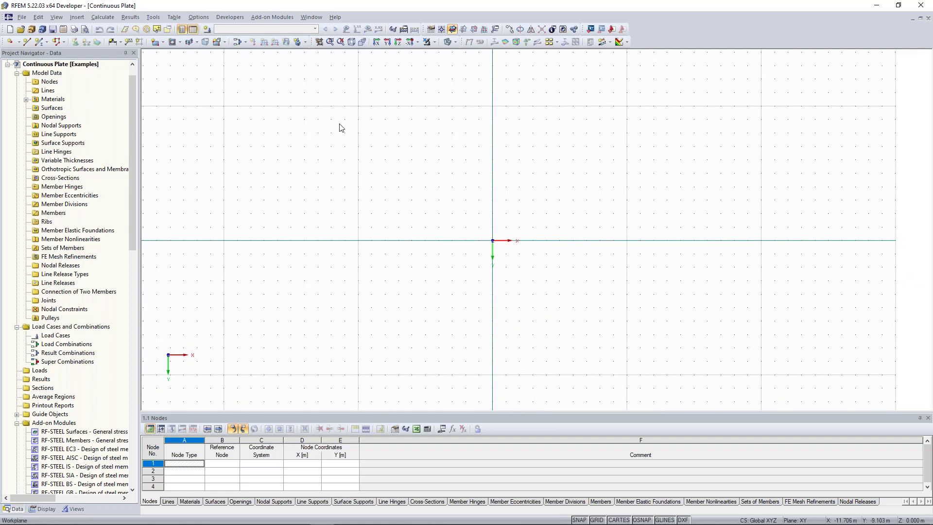
{"action": "left_click", "coordinate": [164, 43]}
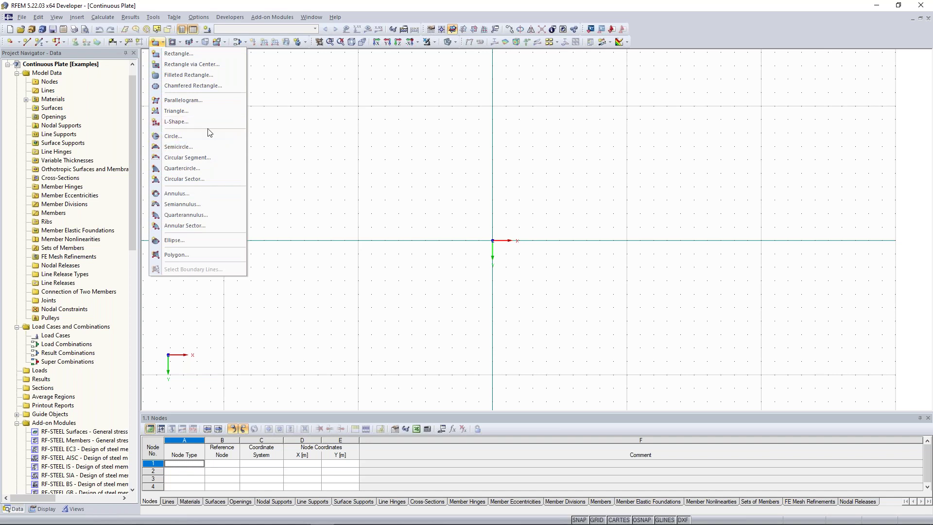
{"action": "left_click", "coordinate": [180, 54]}
{"action": "left_click_drag", "start_coordinate": [416, 153], "coordinate": [279, 90]}
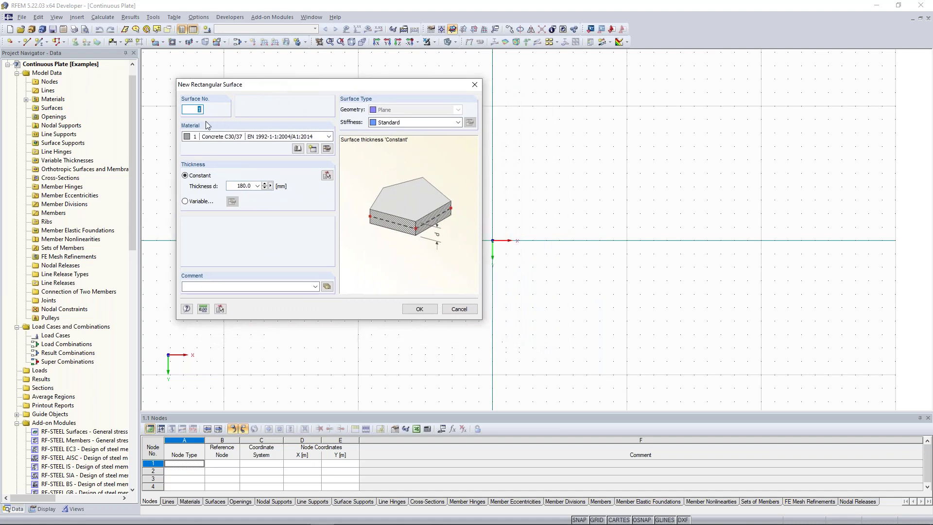
{"action": "left_click", "coordinate": [236, 139]}
{"action": "left_click", "coordinate": [231, 143]}
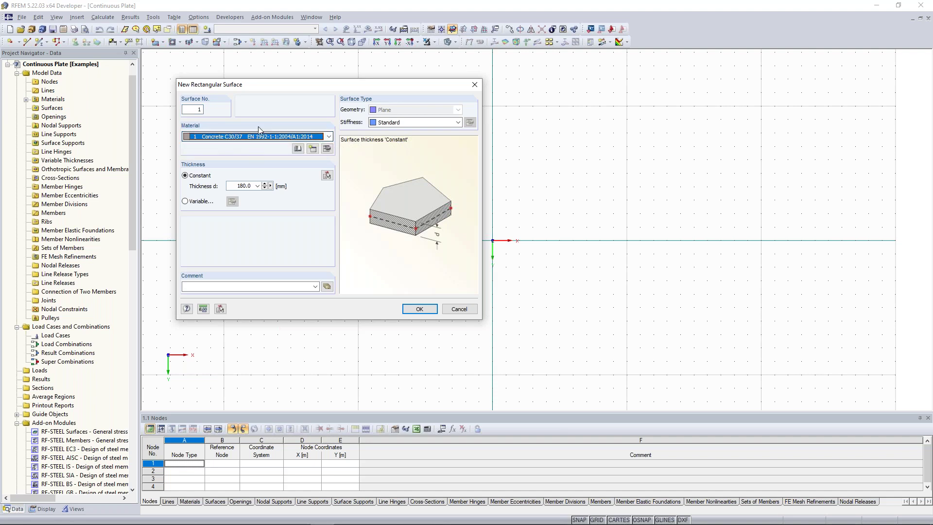
Examine the material constants of Concrete C30/37 and open the material library for it.
{"action": "left_click", "coordinate": [328, 149]}
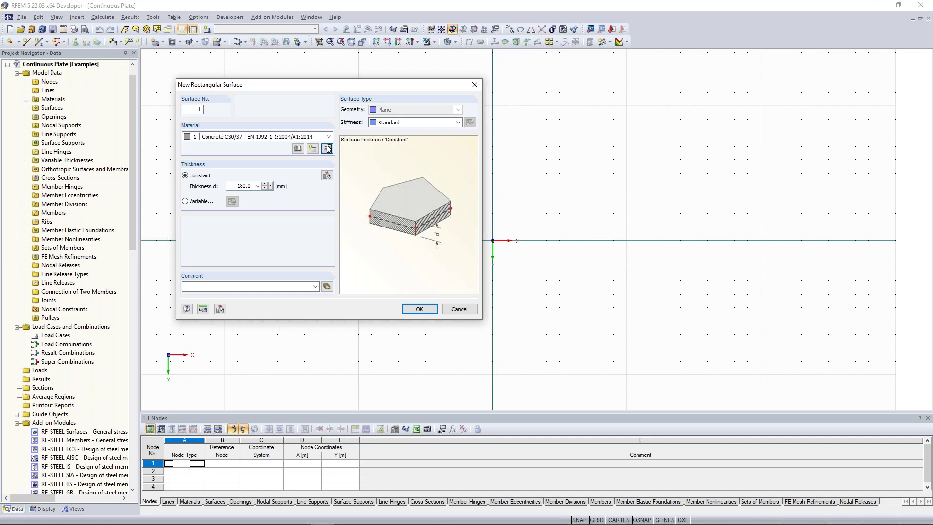
{"action": "left_click_drag", "start_coordinate": [298, 99], "coordinate": [596, 95]}
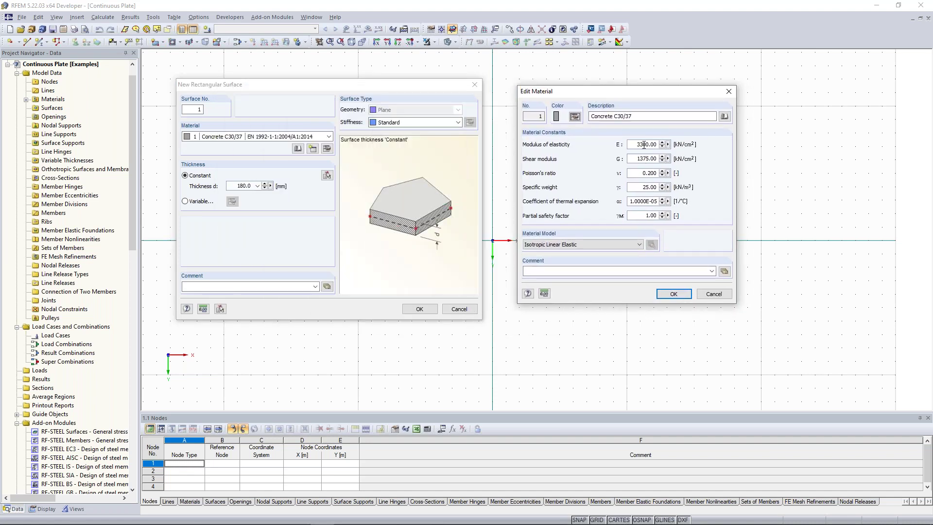
{"action": "double_click", "coordinate": [644, 144]}
{"action": "left_click", "coordinate": [638, 144]}
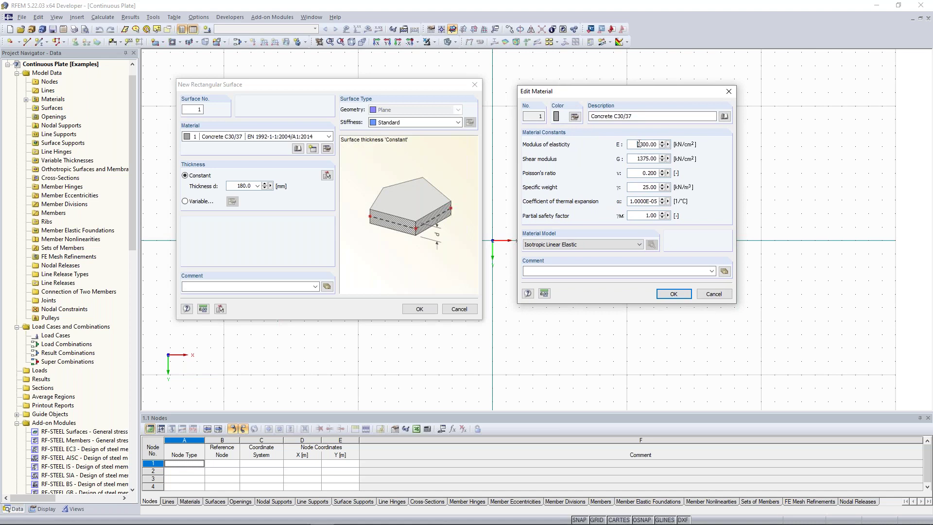
{"action": "left_click", "coordinate": [724, 117]}
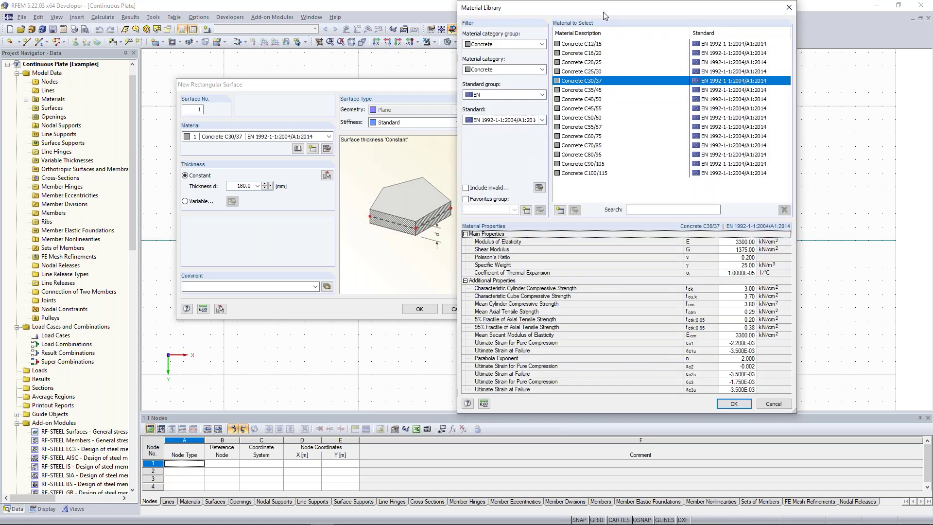
{"action": "left_click_drag", "start_coordinate": [607, 18], "coordinate": [610, 28]}
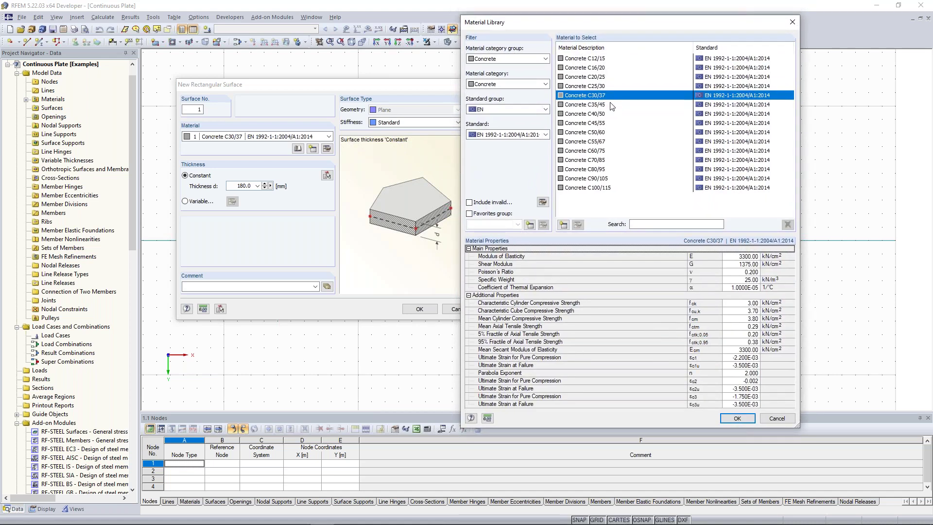
Review the library's material category filters, keeping Concrete as both the category group and the category.
{"action": "left_click", "coordinate": [546, 58]}
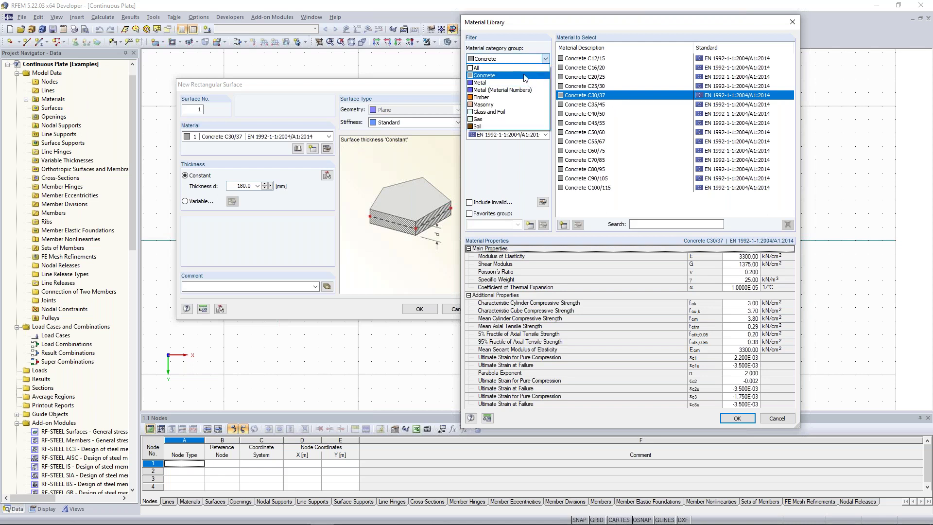
{"action": "left_click", "coordinate": [508, 77]}
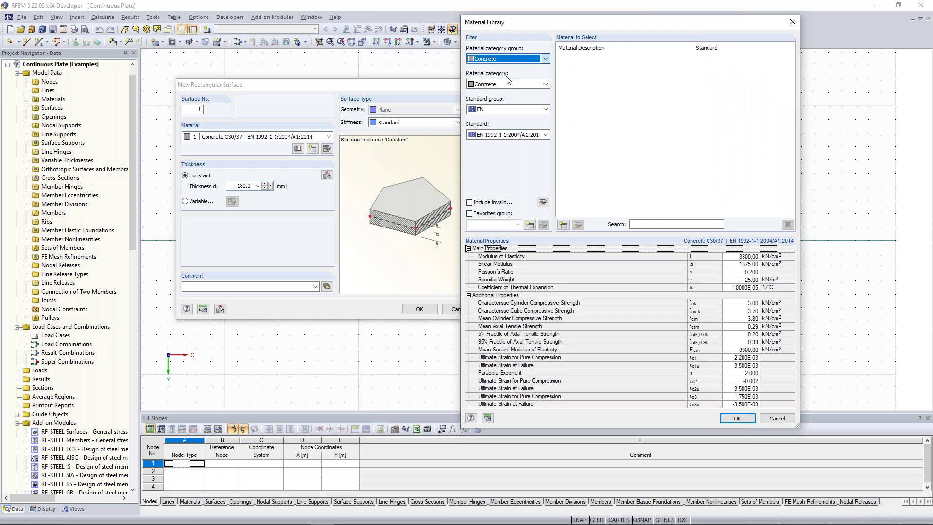
{"action": "left_click", "coordinate": [545, 84]}
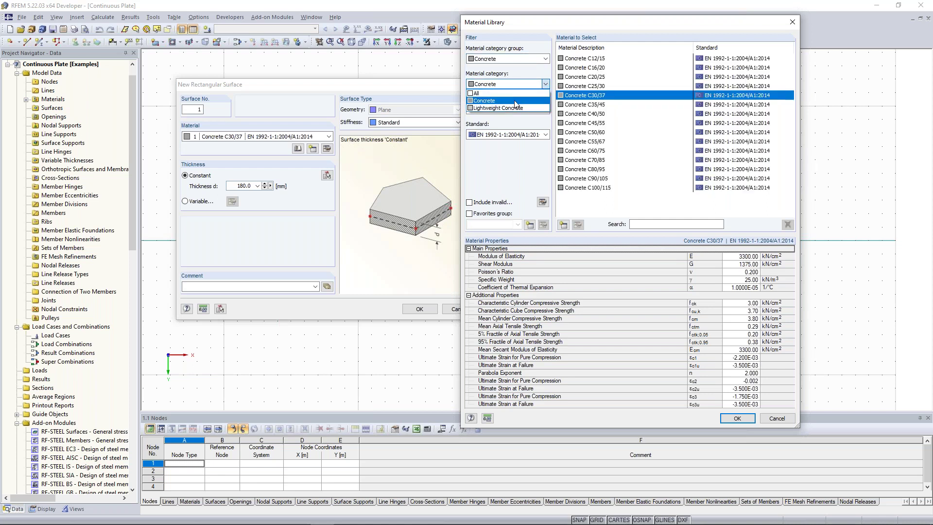
{"action": "left_click", "coordinate": [516, 102]}
{"action": "left_click", "coordinate": [547, 84]}
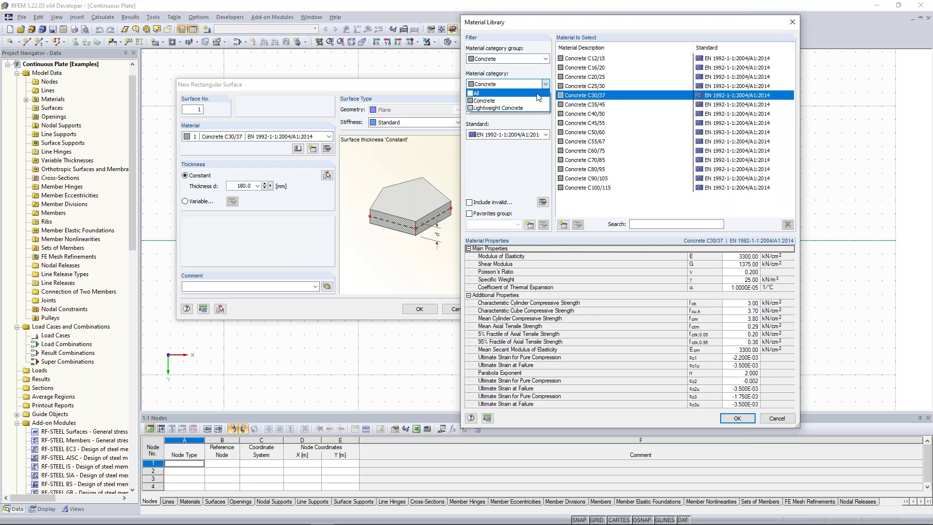
{"action": "left_click", "coordinate": [547, 83]}
Review the available standard groups in the material library filter, keeping EN selected.
{"action": "left_click", "coordinate": [546, 109]}
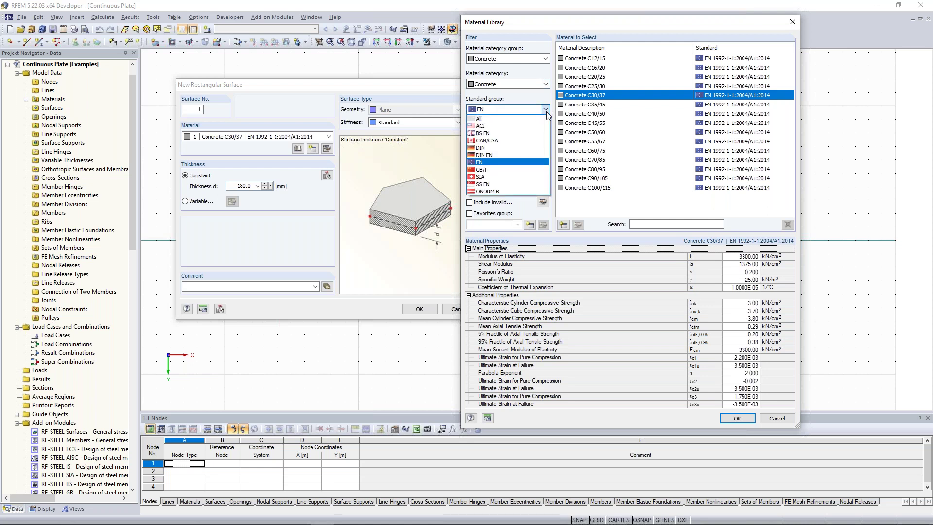
{"action": "left_click", "coordinate": [519, 164]}
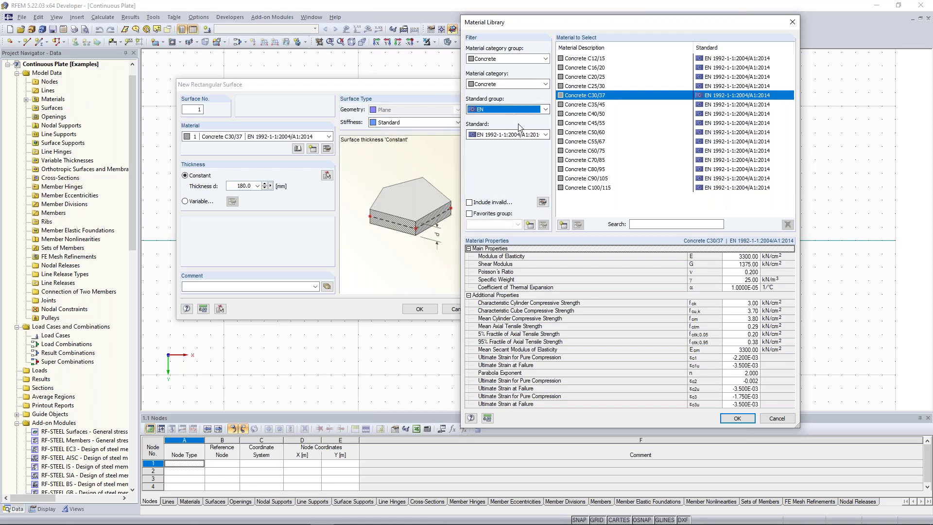
{"action": "left_click", "coordinate": [546, 110]}
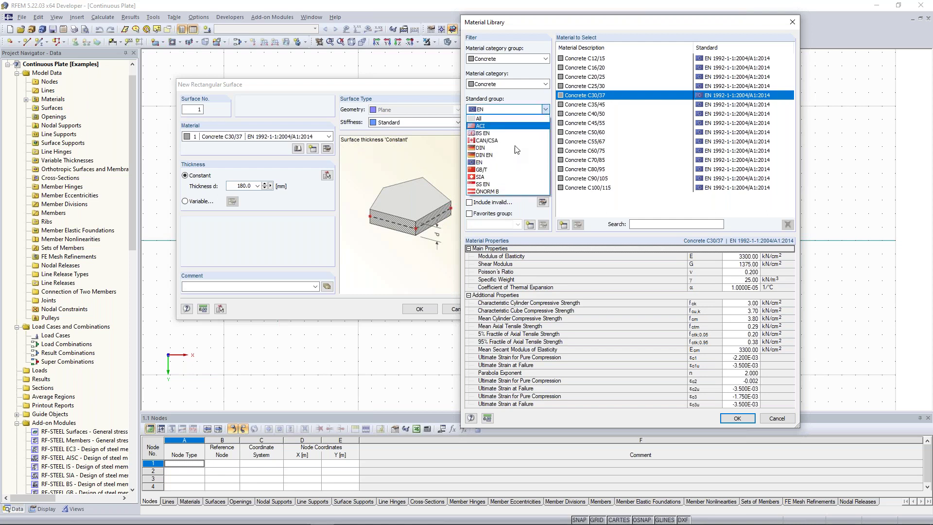
{"action": "left_click", "coordinate": [500, 163]}
{"action": "left_click", "coordinate": [546, 109]}
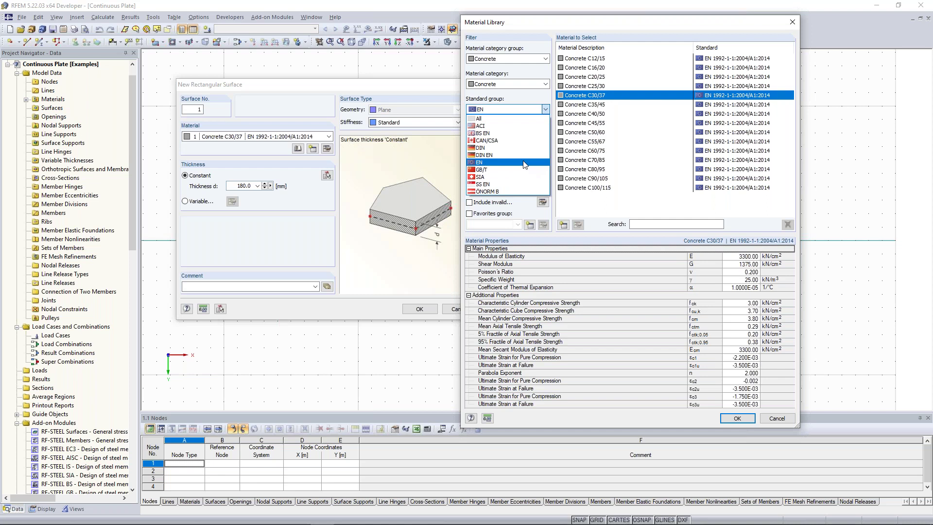
{"action": "left_click", "coordinate": [551, 116]}
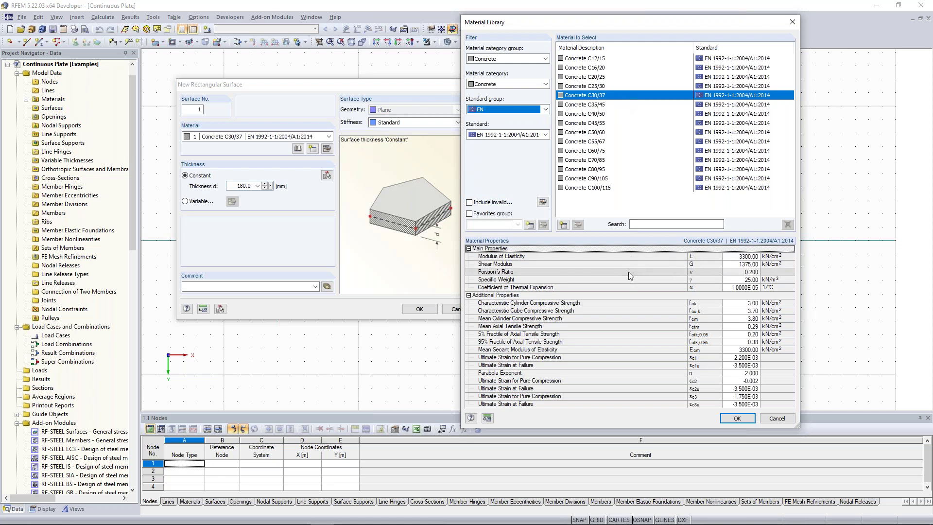
Review the properties of Concrete C30/37, accept it from the library and confirm the material.
{"action": "left_click", "coordinate": [521, 307]}
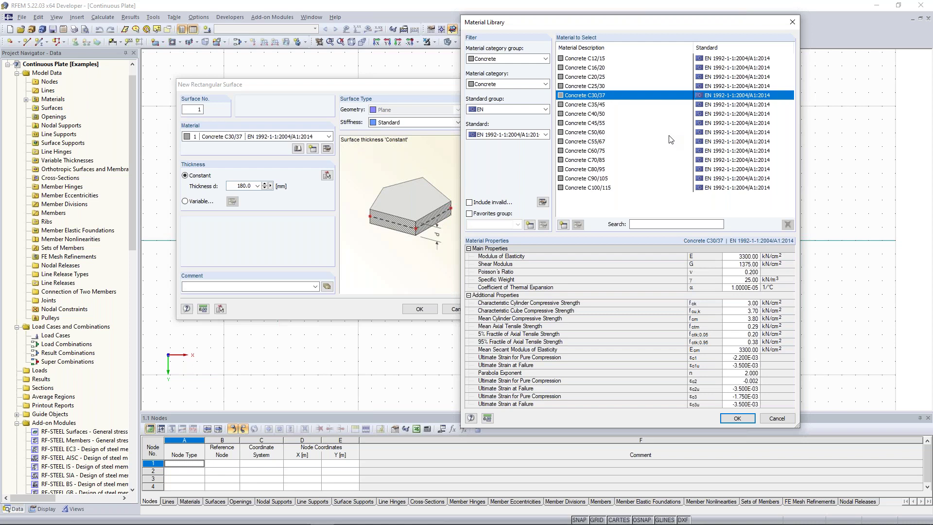
{"action": "left_click", "coordinate": [733, 419]}
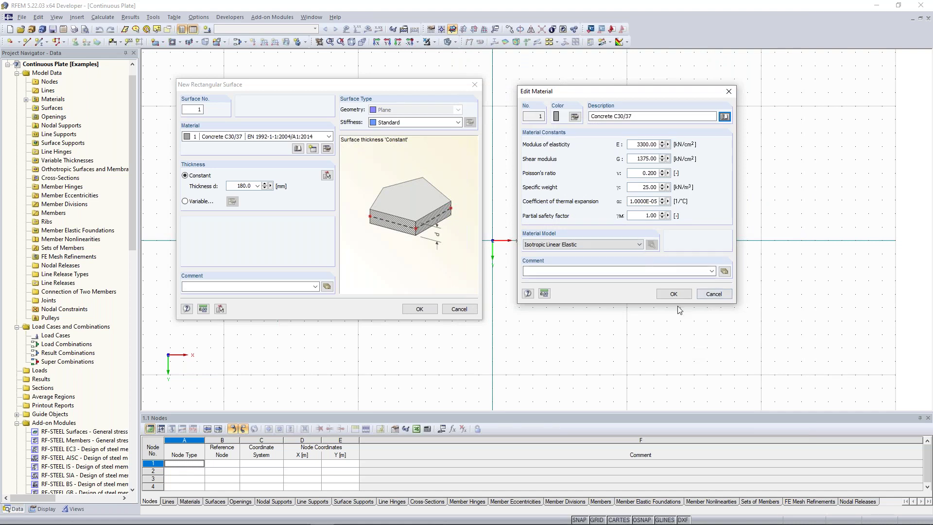
{"action": "left_click", "coordinate": [673, 295]}
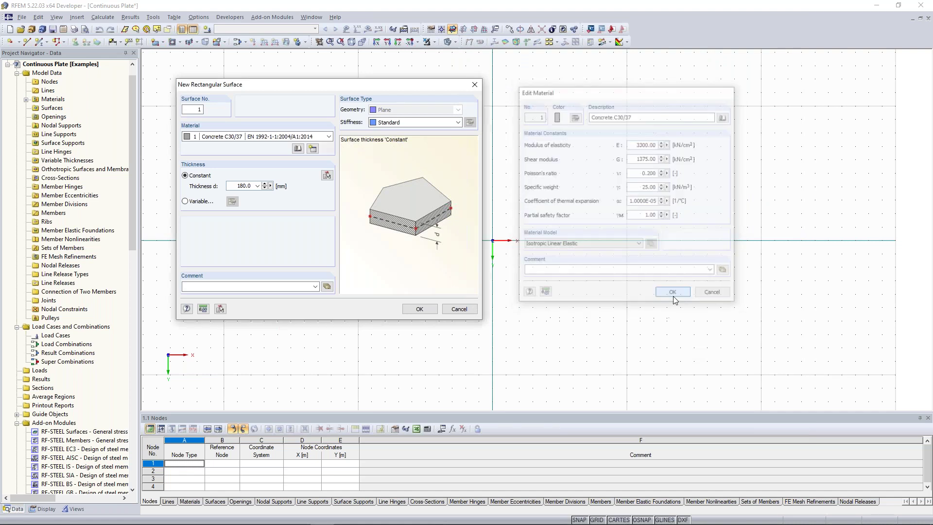
Set the surface's constant thickness to 300 mm and confirm the surface settings.
{"action": "double_click", "coordinate": [245, 187]}
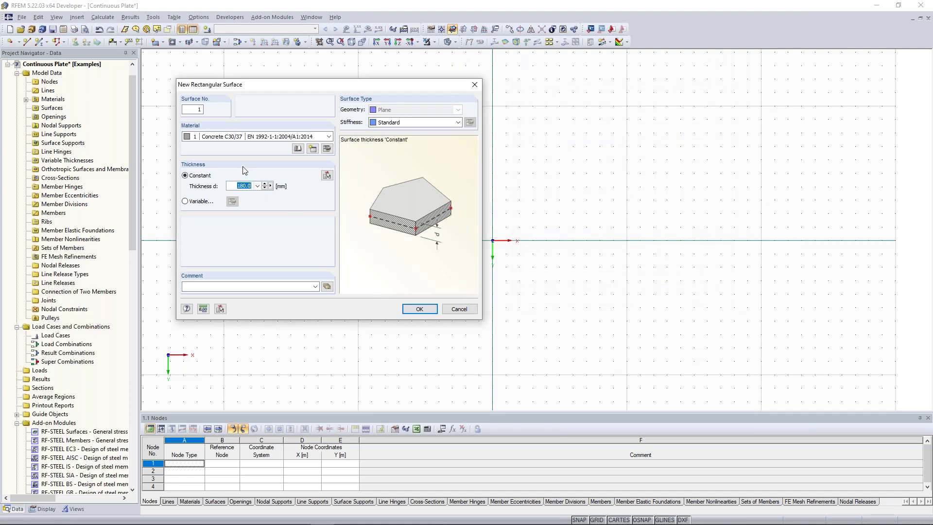
{"action": "type", "text": "300"}
{"action": "left_click", "coordinate": [418, 310]}
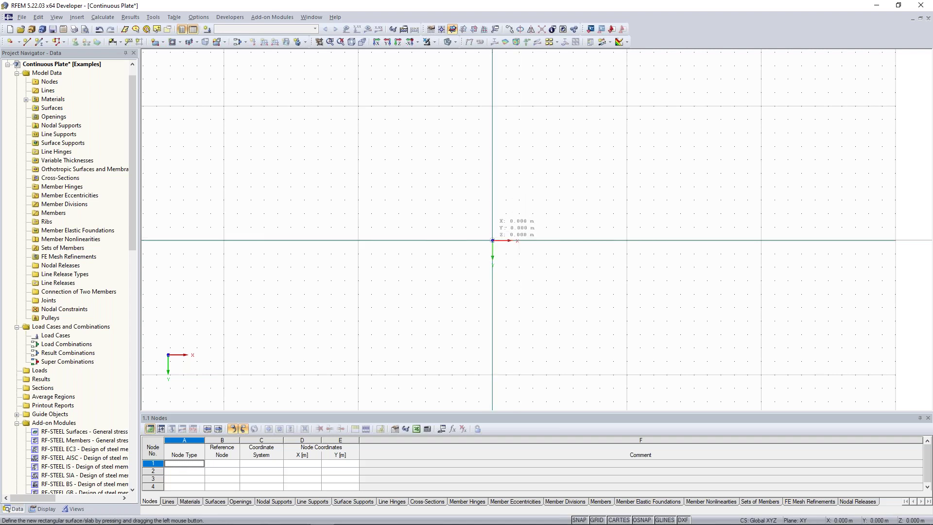
Draw the rectangular plate from the origin to the opposite corner at X 10 m, Y -5 m.
{"action": "scroll", "coordinate": [492, 240], "scroll_direction": "up", "scroll_amount": 3}
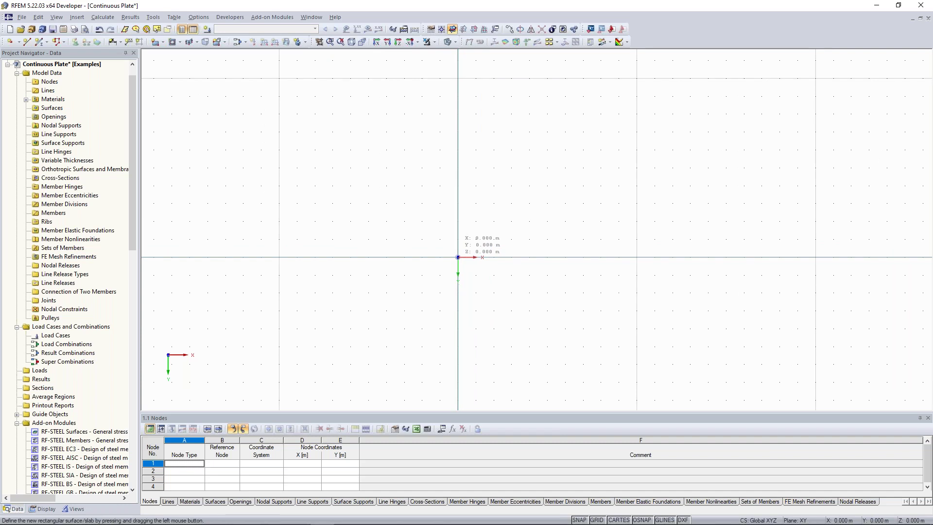
{"action": "left_click", "coordinate": [458, 257]}
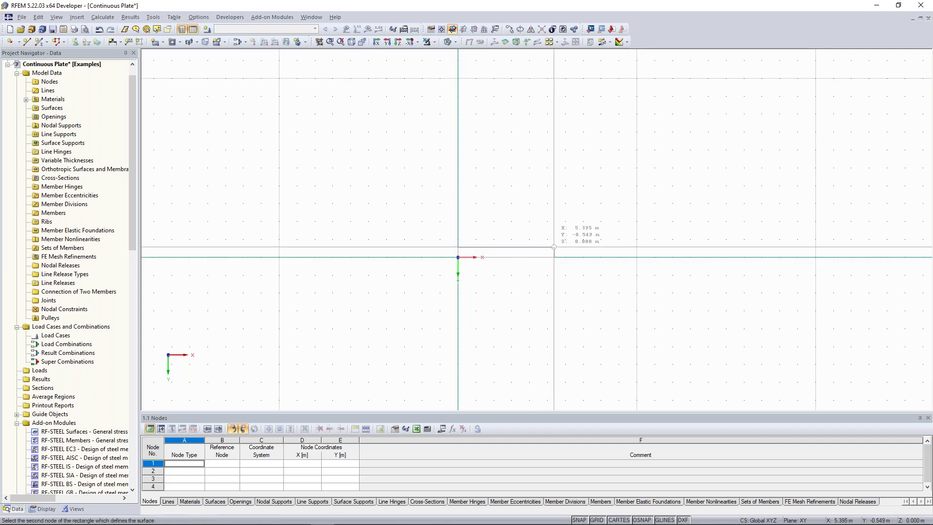
{"action": "left_click", "coordinate": [636, 168]}
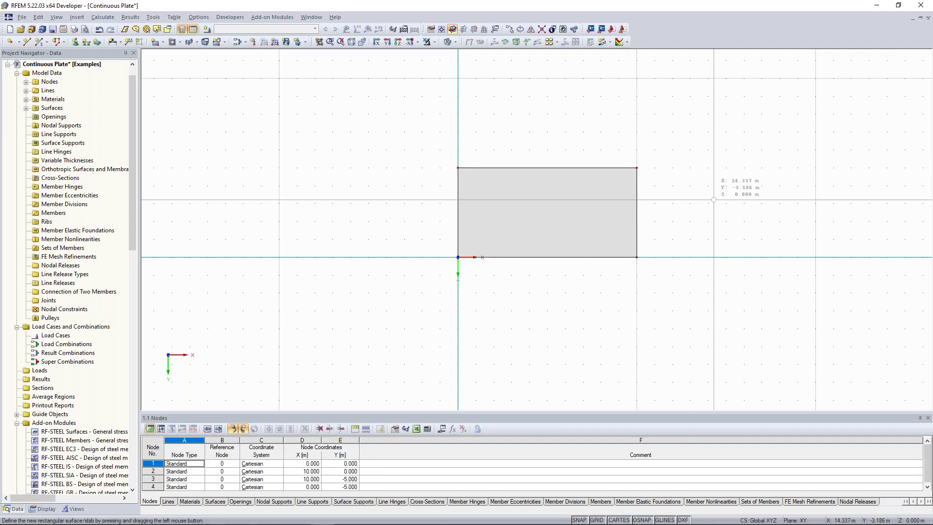
{"action": "scroll", "coordinate": [719, 195], "scroll_direction": "down", "scroll_amount": 1}
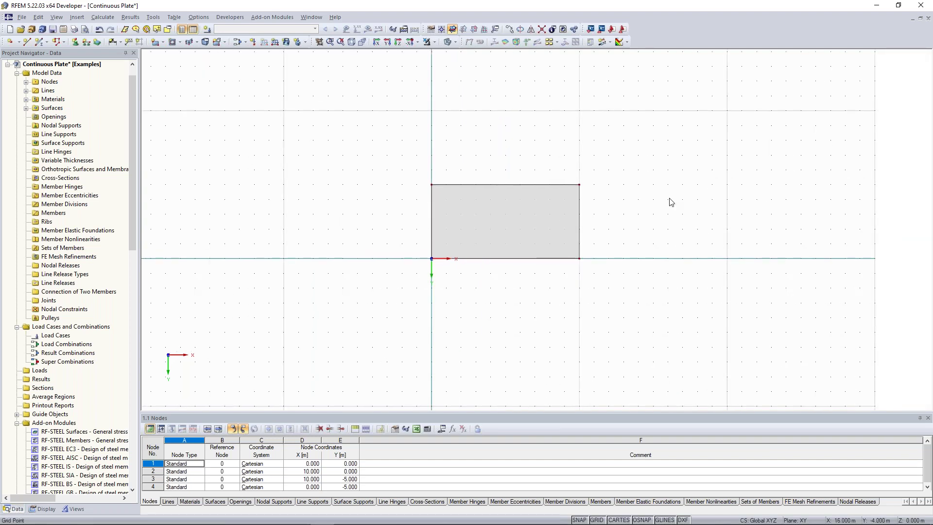
Open the units and decimal places settings and review the length units available for the model geometry.
{"action": "scroll", "coordinate": [651, 165], "scroll_direction": "down", "scroll_amount": 1}
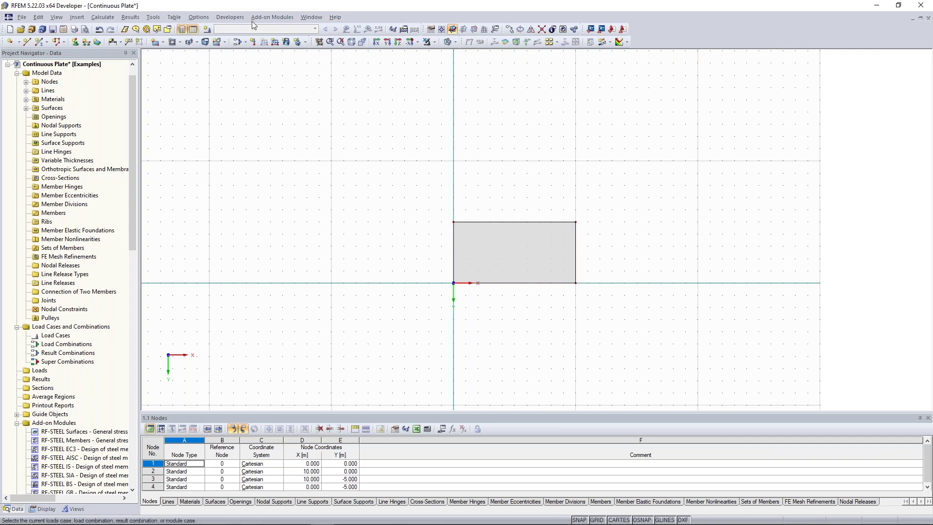
{"action": "left_click", "coordinate": [198, 18]}
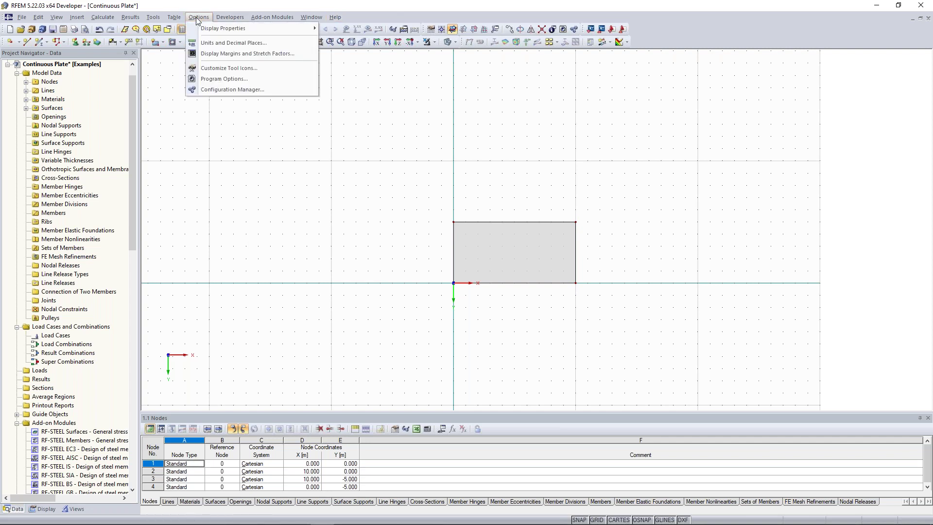
{"action": "left_click", "coordinate": [241, 43]}
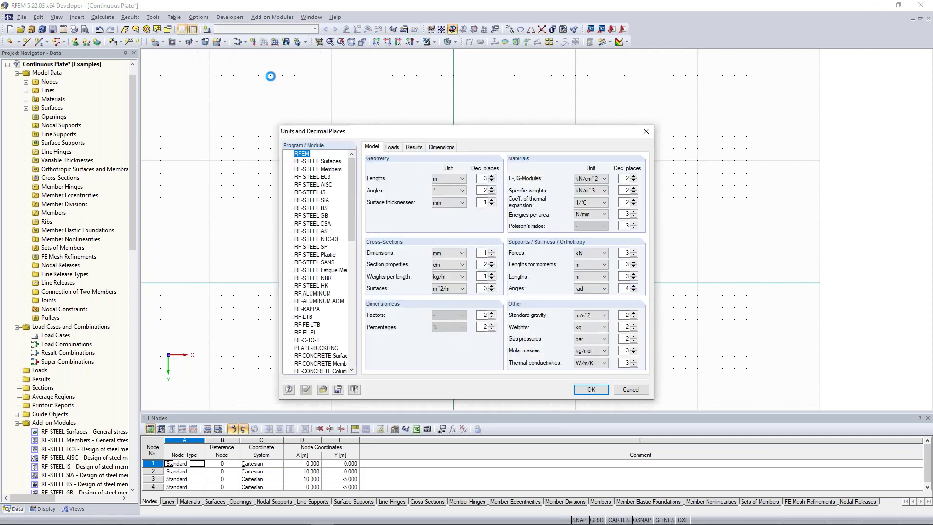
{"action": "left_click_drag", "start_coordinate": [378, 130], "coordinate": [367, 111]}
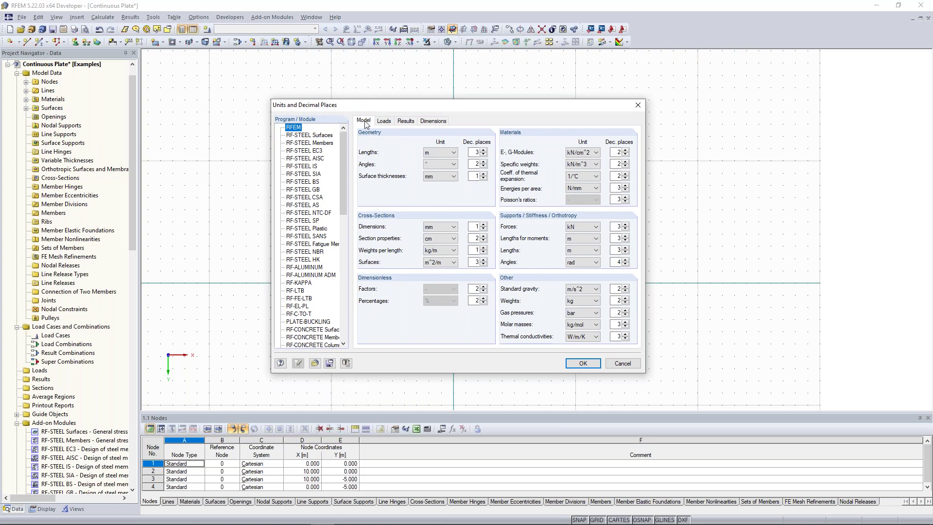
{"action": "left_click", "coordinate": [453, 152]}
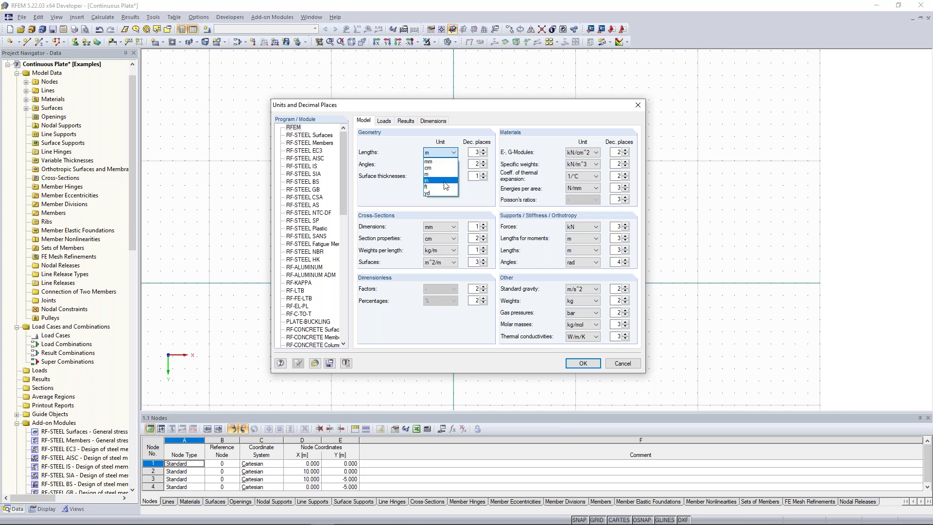
{"action": "left_click", "coordinate": [445, 151]}
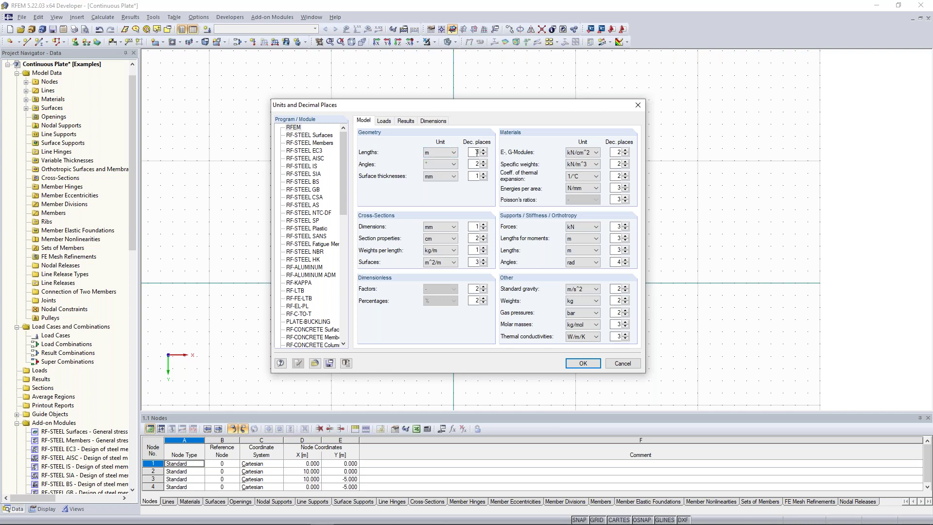
Review the force units available for loads, return to the model units, and leave the units settings without changes.
{"action": "left_click", "coordinate": [386, 124]}
{"action": "left_click", "coordinate": [445, 153]}
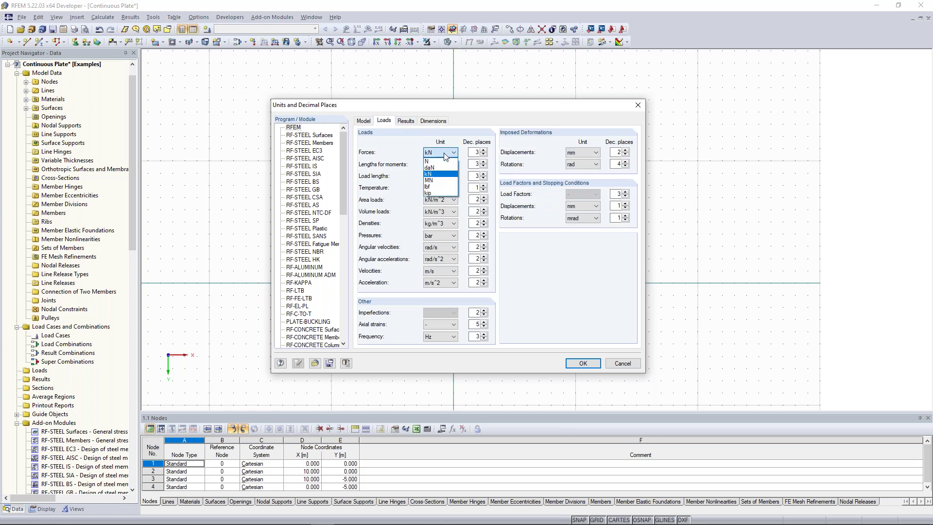
{"action": "left_click", "coordinate": [445, 154]}
{"action": "left_click", "coordinate": [405, 122]}
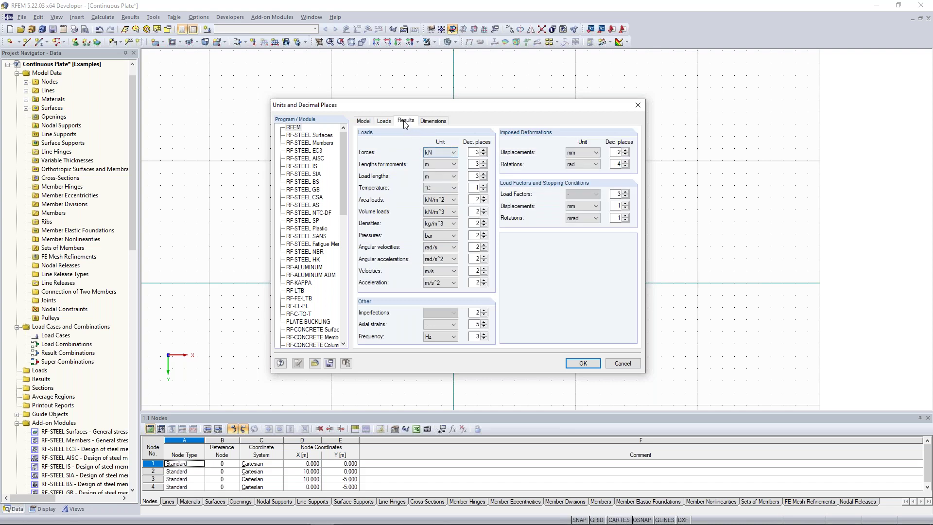
{"action": "left_click", "coordinate": [365, 124]}
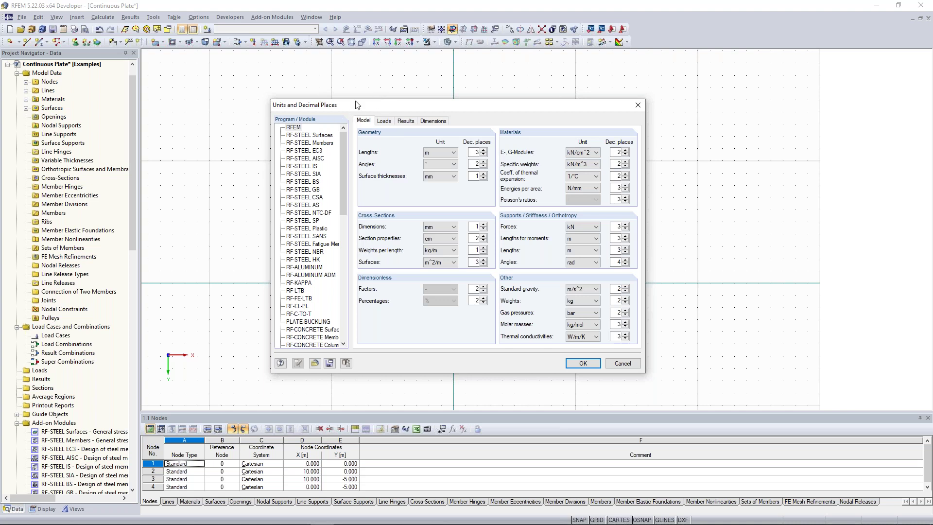
{"action": "left_click", "coordinate": [638, 105]}
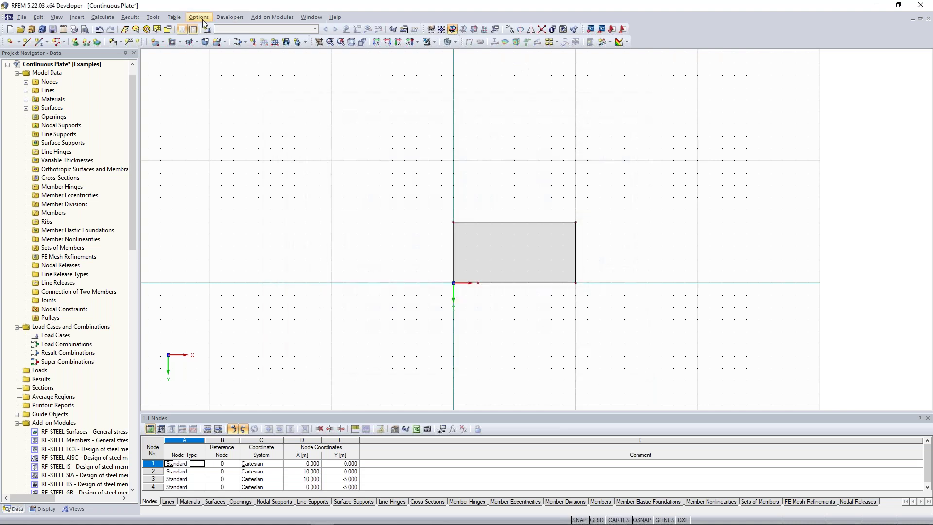
{"action": "left_click", "coordinate": [200, 19]}
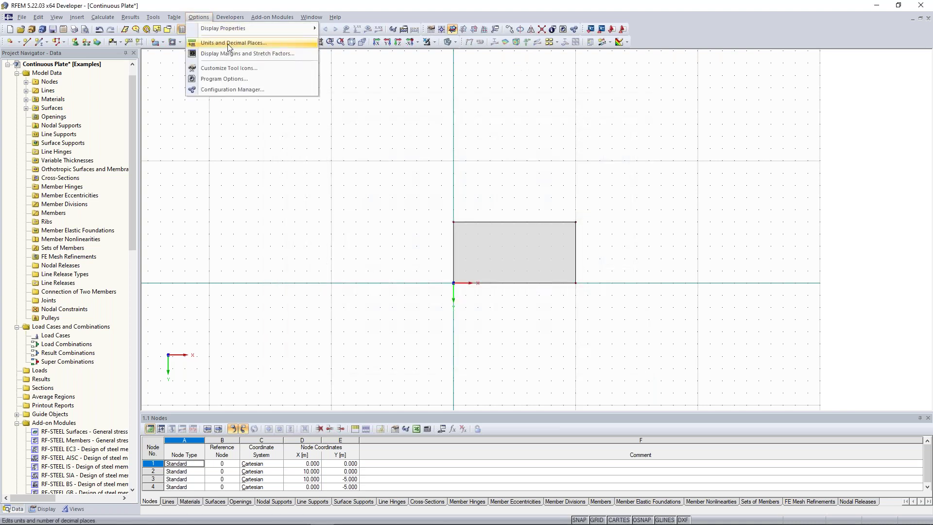
{"action": "left_click", "coordinate": [242, 44]}
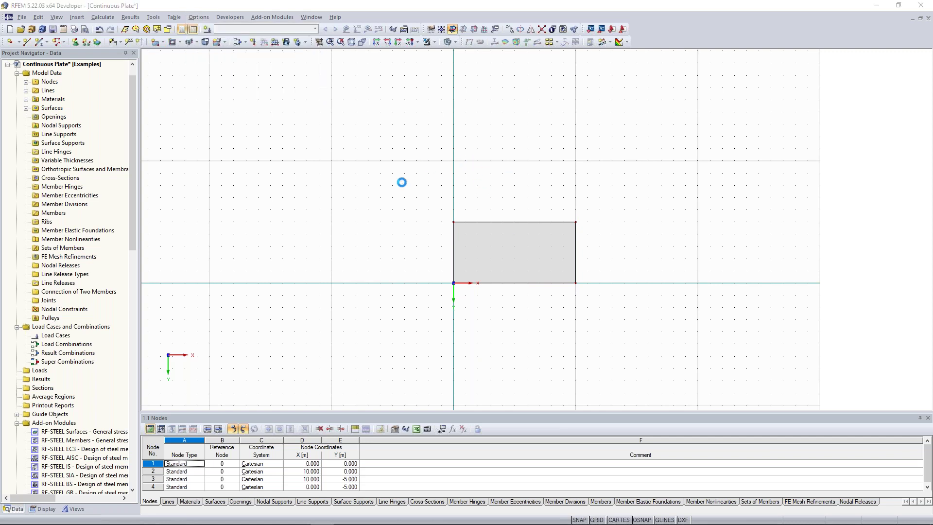
{"action": "left_click", "coordinate": [646, 133]}
Draw a second 300 mm thick Concrete C30/37 rectangular surface from X 0, Y -10 m to X 10, Y -15 m.
{"action": "middle_click_drag", "start_coordinate": [626, 155], "coordinate": [547, 140]}
{"action": "scroll", "coordinate": [547, 140], "scroll_direction": "down", "scroll_amount": 1}
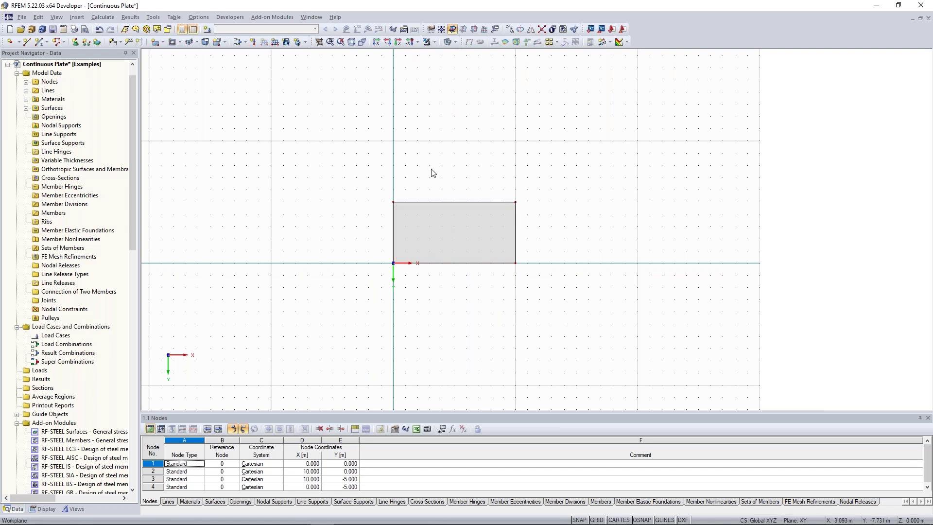
{"action": "mouse_move", "coordinate": [456, 164]}
{"action": "middle_mouse_down"}
{"action": "mouse_move", "coordinate": [447, 151]}
{"action": "mouse_move", "coordinate": [458, 166]}
{"action": "middle_mouse_up"}
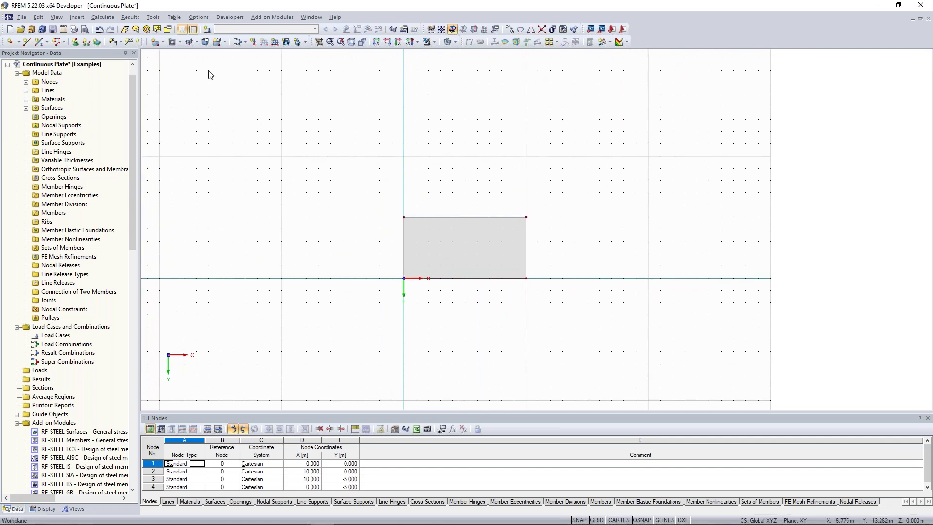
{"action": "left_click", "coordinate": [154, 43]}
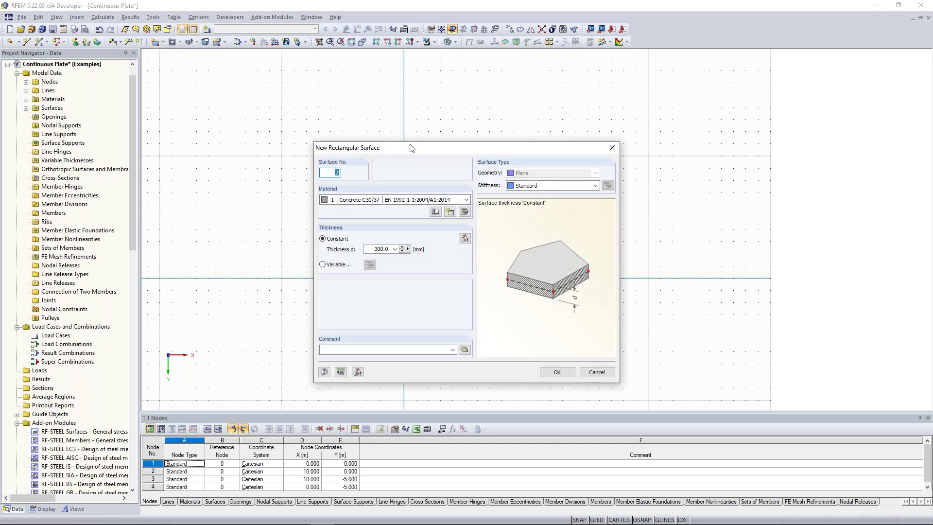
{"action": "left_click_drag", "start_coordinate": [383, 151], "coordinate": [318, 118]}
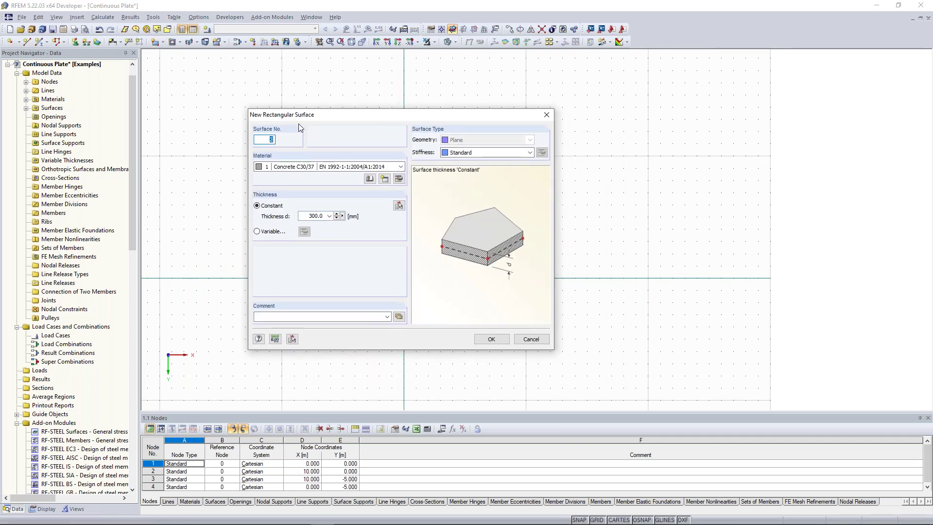
{"action": "left_click", "coordinate": [491, 339]}
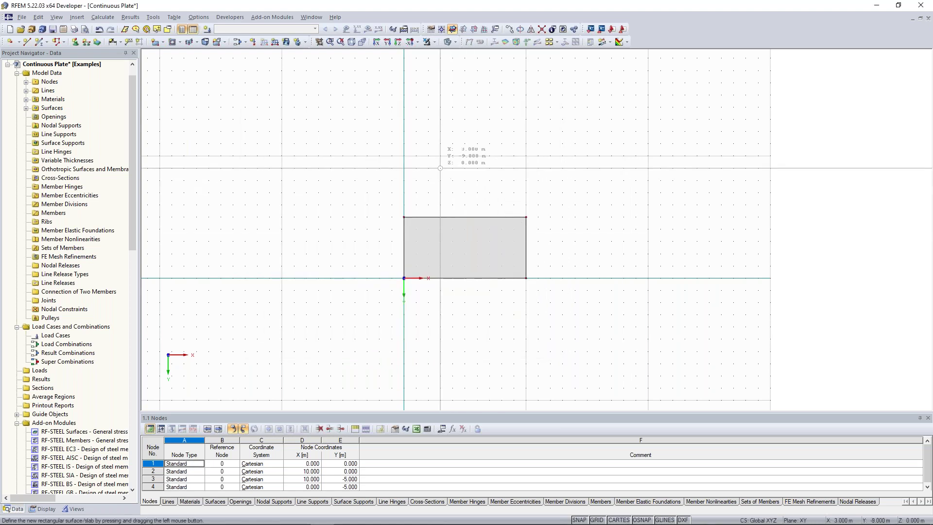
{"action": "left_click", "coordinate": [404, 155]}
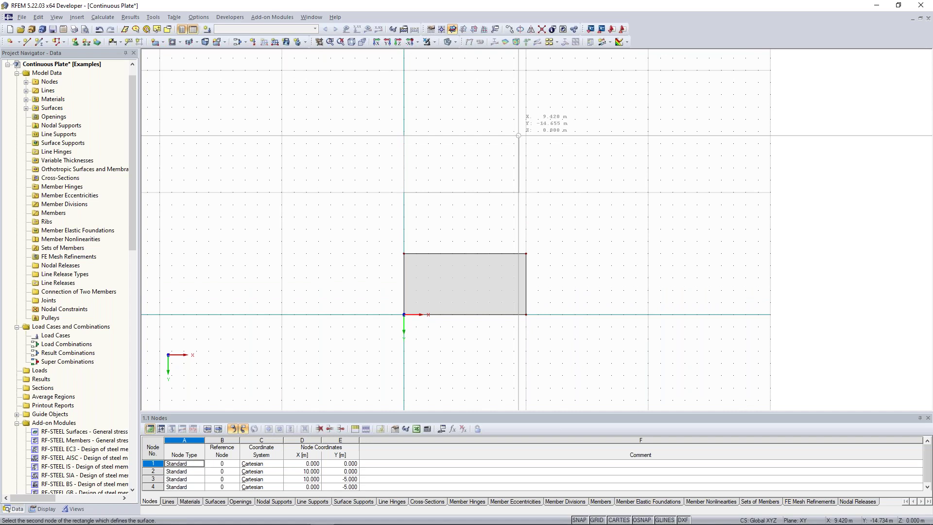
{"action": "left_click", "coordinate": [526, 131]}
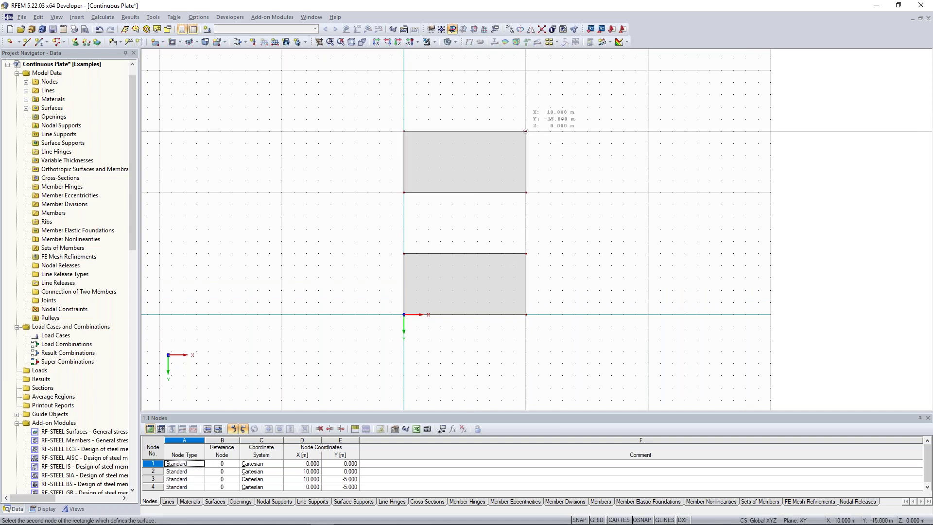
{"action": "scroll", "coordinate": [574, 192], "scroll_direction": "down", "scroll_amount": 1}
{"action": "key", "text": "Escape"}
{"action": "scroll", "coordinate": [569, 157], "scroll_direction": "down", "scroll_amount": 1}
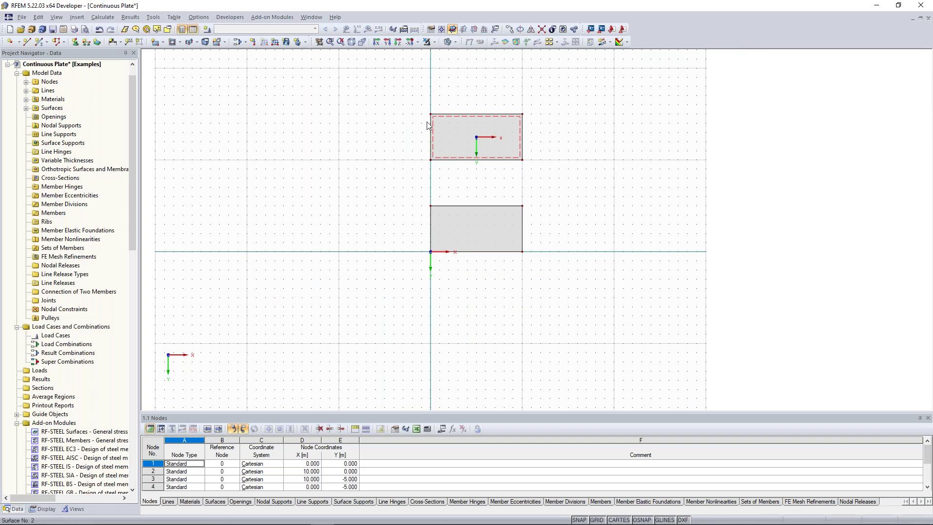
Select the upper rectangular surface with its lines and nodes and copy it once with a displacement of dY -10 m.
{"action": "middle_click_drag", "start_coordinate": [411, 82], "coordinate": [388, 125]}
{"action": "left_click_drag", "start_coordinate": [388, 123], "coordinate": [534, 211]}
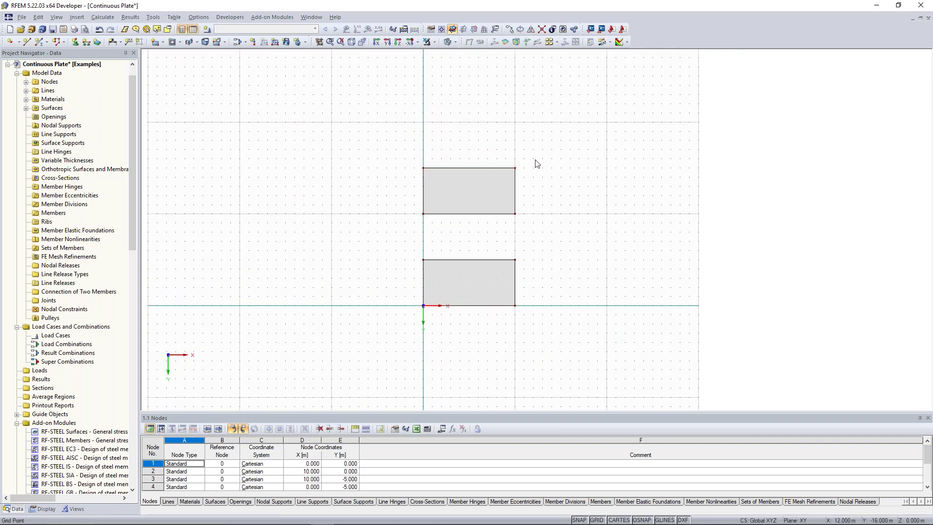
{"action": "middle_click_drag", "start_coordinate": [506, 126], "coordinate": [504, 147]}
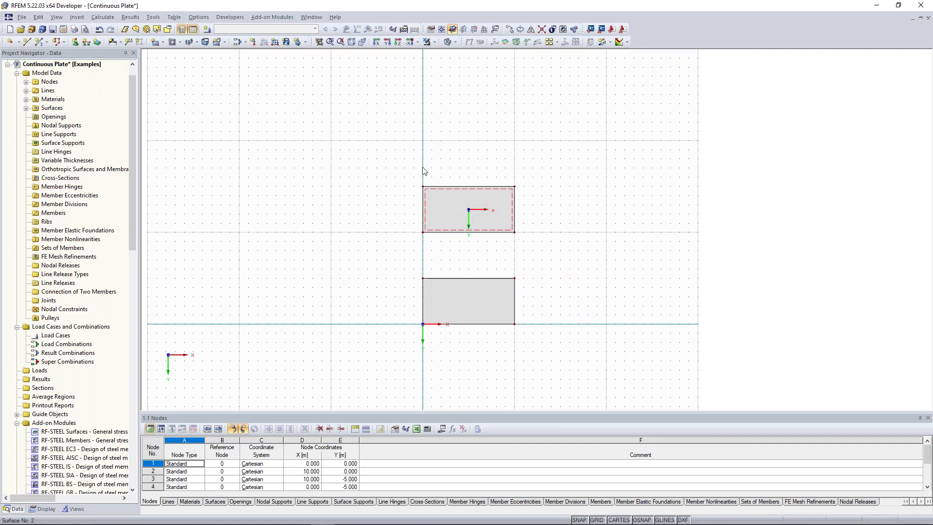
{"action": "middle_click_drag", "start_coordinate": [390, 166], "coordinate": [389, 186]}
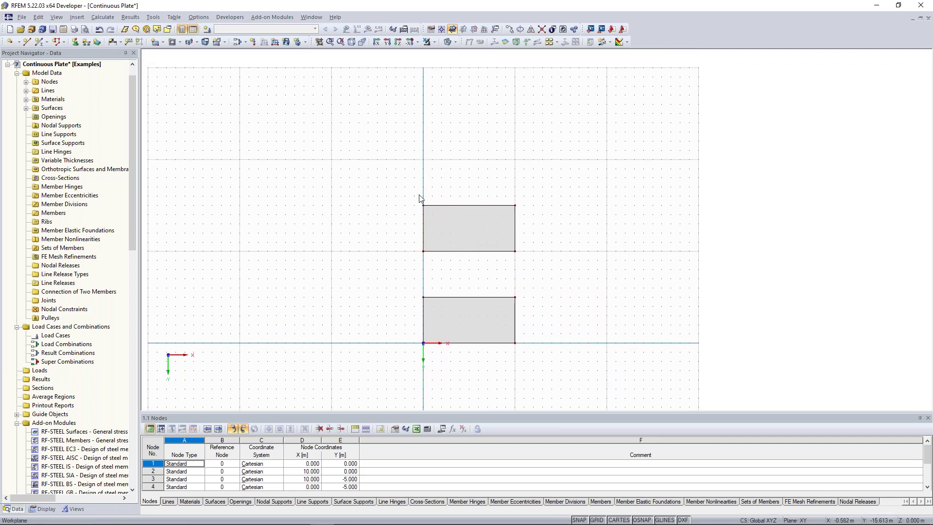
{"action": "left_click_drag", "start_coordinate": [395, 176], "coordinate": [539, 263]}
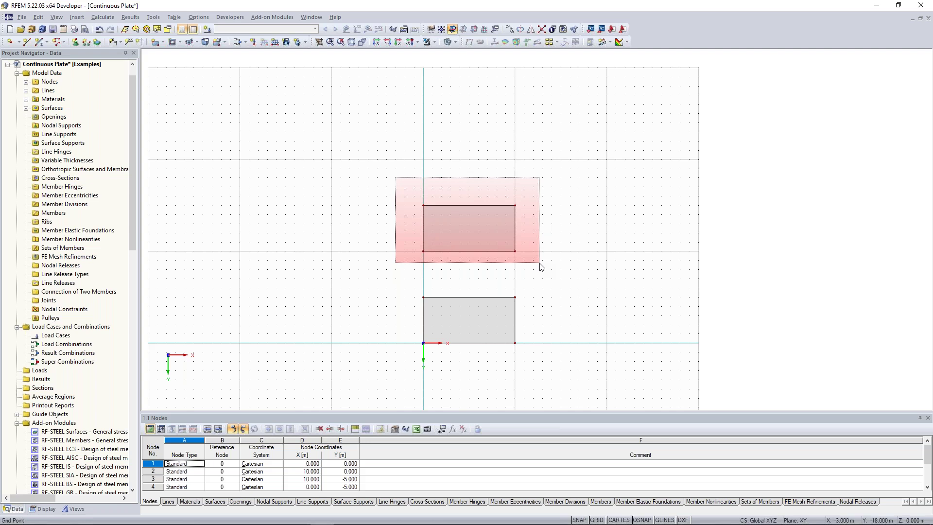
{"action": "left_click_drag", "start_coordinate": [541, 266], "coordinate": [540, 265]}
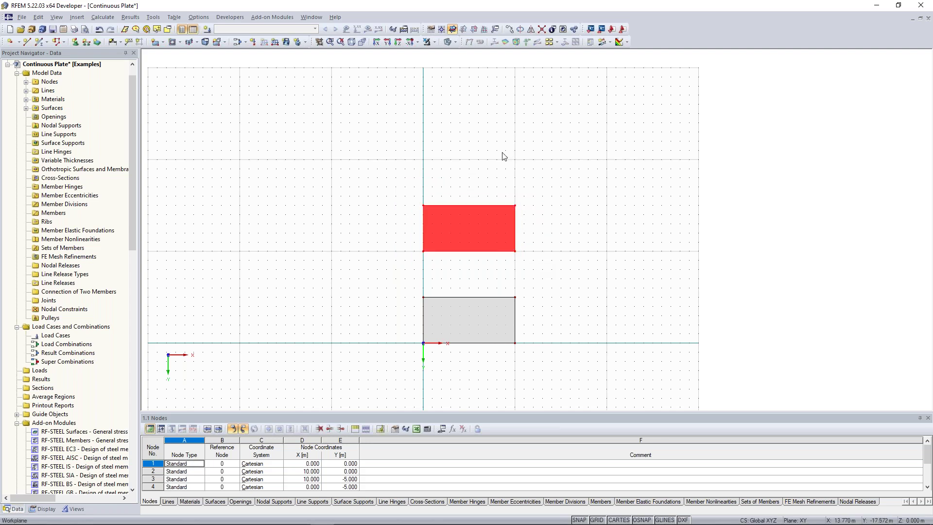
{"action": "right_click", "coordinate": [475, 222]}
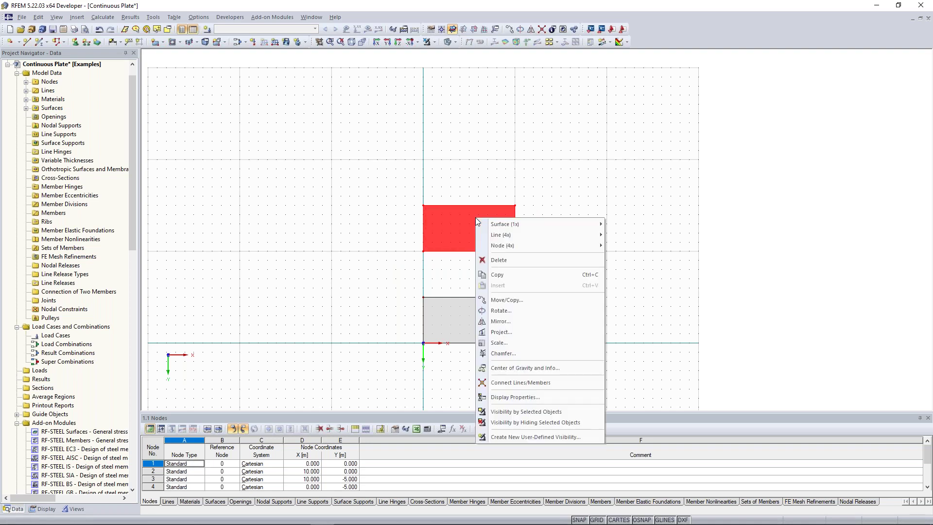
{"action": "mouse_move", "coordinate": [481, 235]}
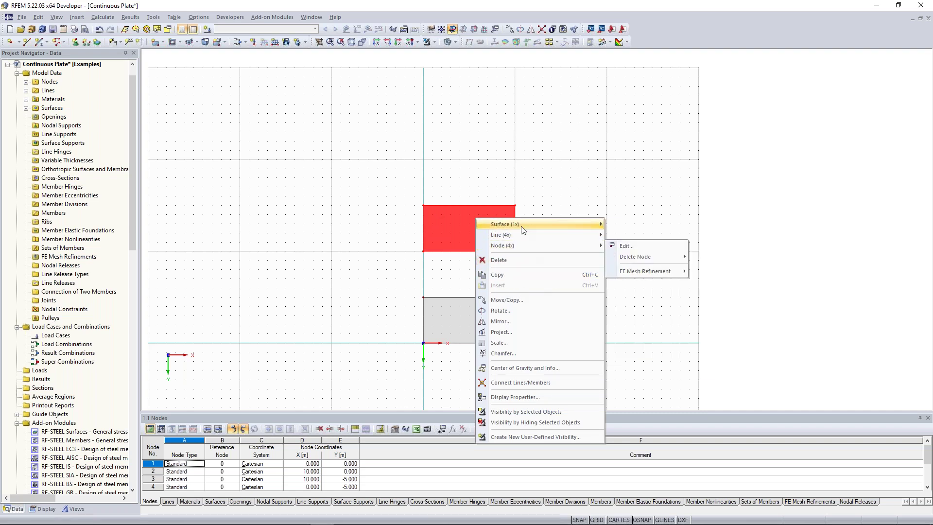
{"action": "mouse_move", "coordinate": [524, 229]}
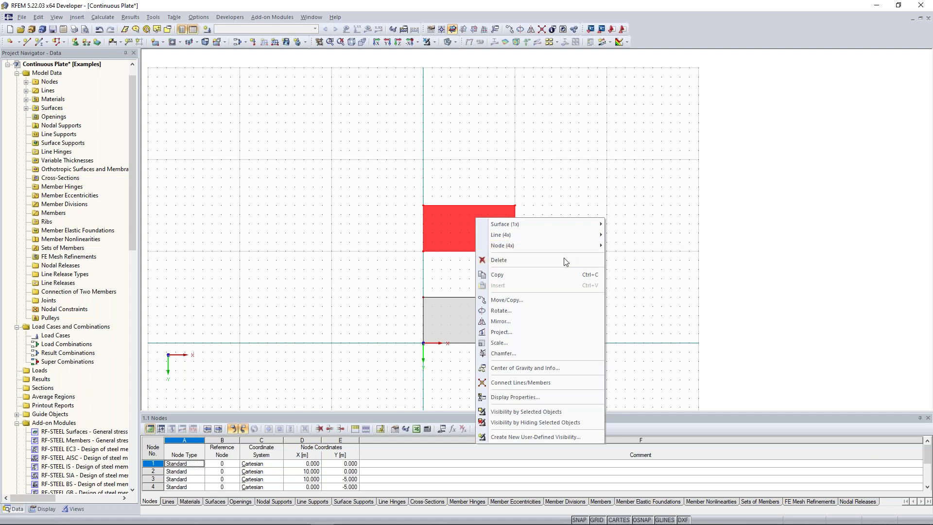
{"action": "left_click", "coordinate": [526, 299]}
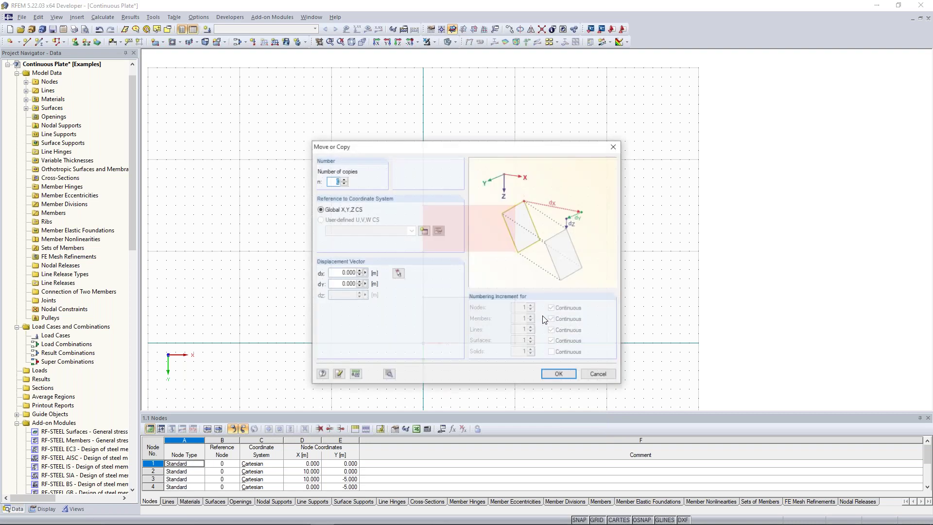
{"action": "left_click_drag", "start_coordinate": [421, 152], "coordinate": [680, 122]}
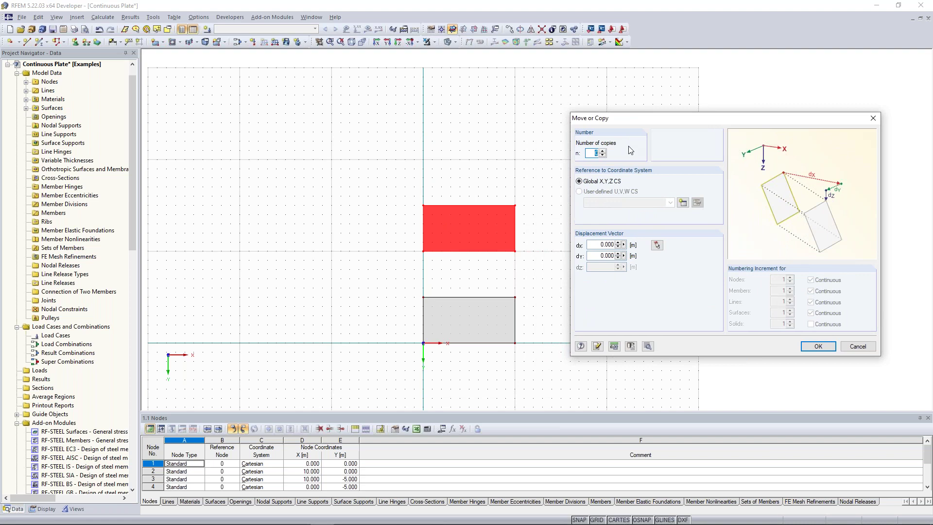
{"action": "left_click", "coordinate": [603, 151]}
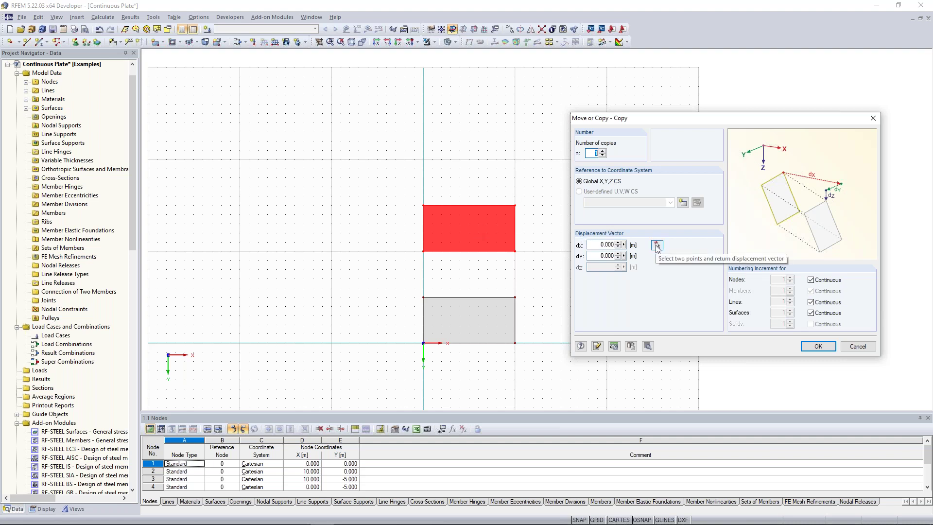
{"action": "left_click", "coordinate": [602, 256]}
{"action": "type", "text": "-1"}
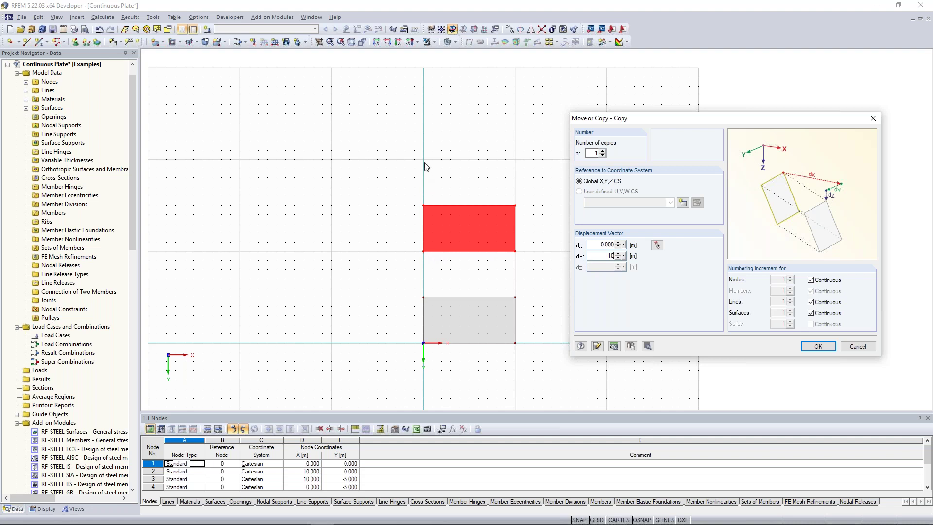
{"action": "left_click", "coordinate": [819, 347]}
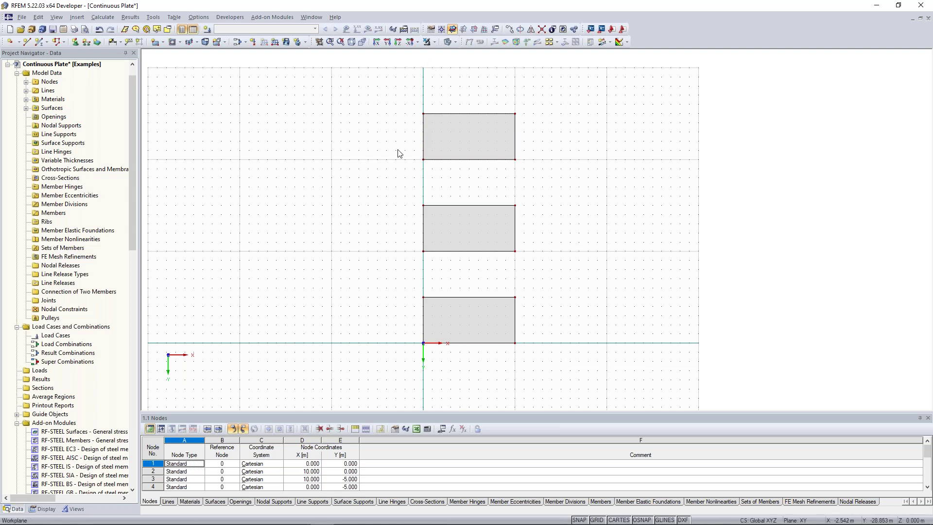
{"action": "scroll", "coordinate": [413, 209], "scroll_direction": "down", "scroll_amount": 2}
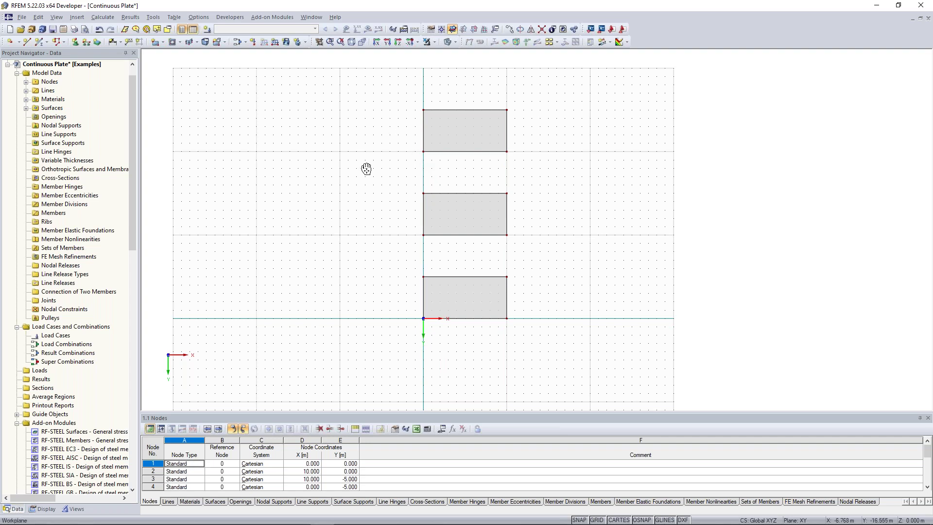
{"action": "middle_click_drag", "start_coordinate": [367, 168], "coordinate": [367, 154]}
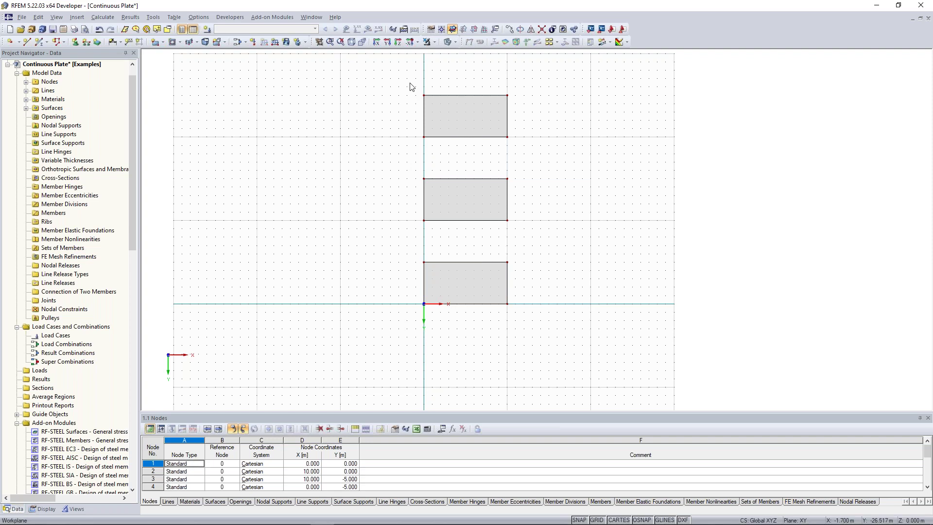
Move all three rectangular surfaces by dY 10 m with zero copies, picking the displacement vector from two corner points.
{"action": "left_click_drag", "start_coordinate": [383, 62], "coordinate": [583, 339]}
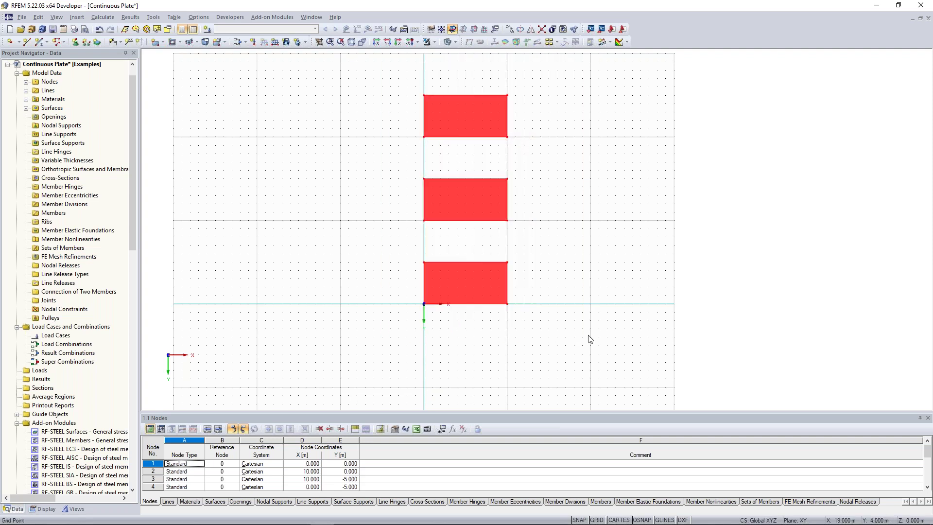
{"action": "right_click", "coordinate": [490, 203]}
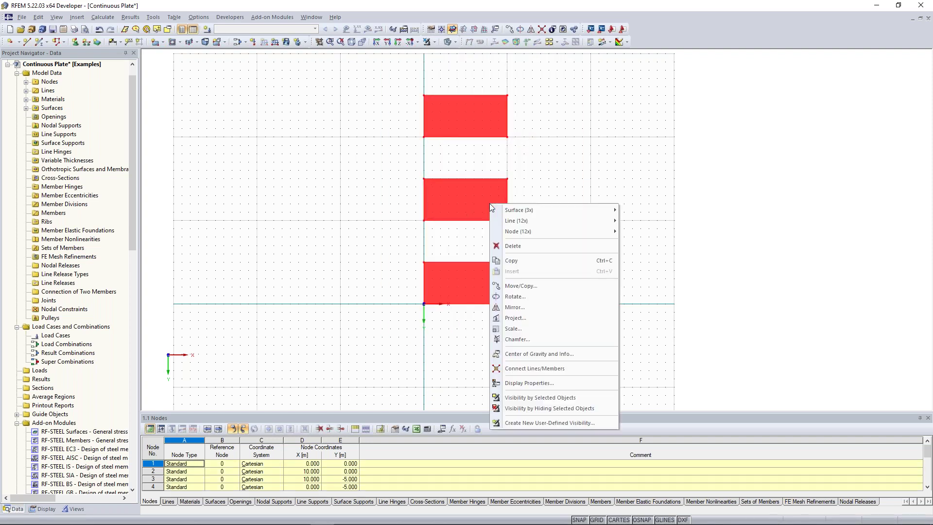
{"action": "left_click", "coordinate": [544, 287]}
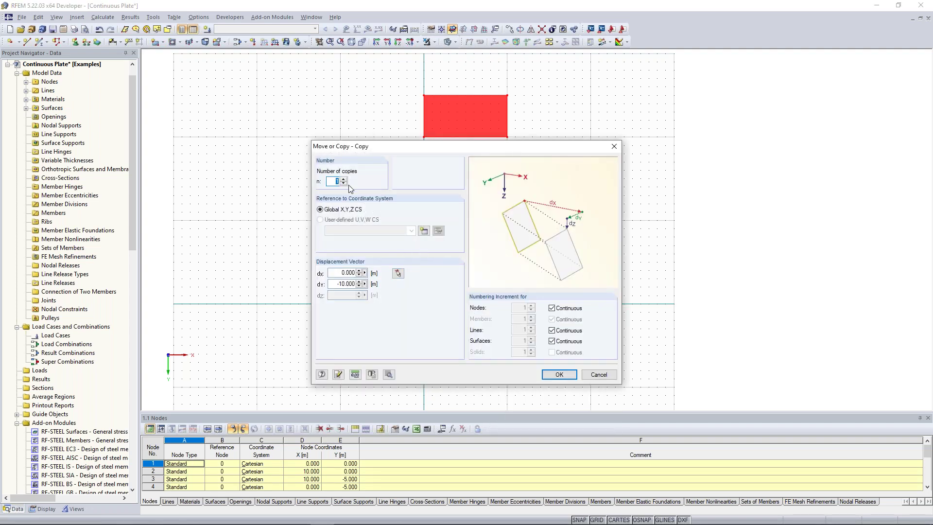
{"action": "type", "text": "0"}
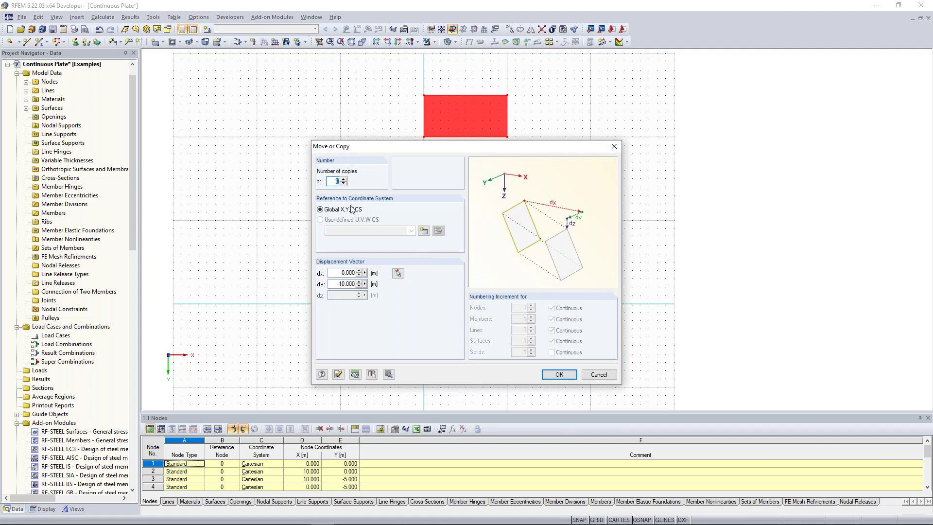
{"action": "left_click", "coordinate": [398, 273]}
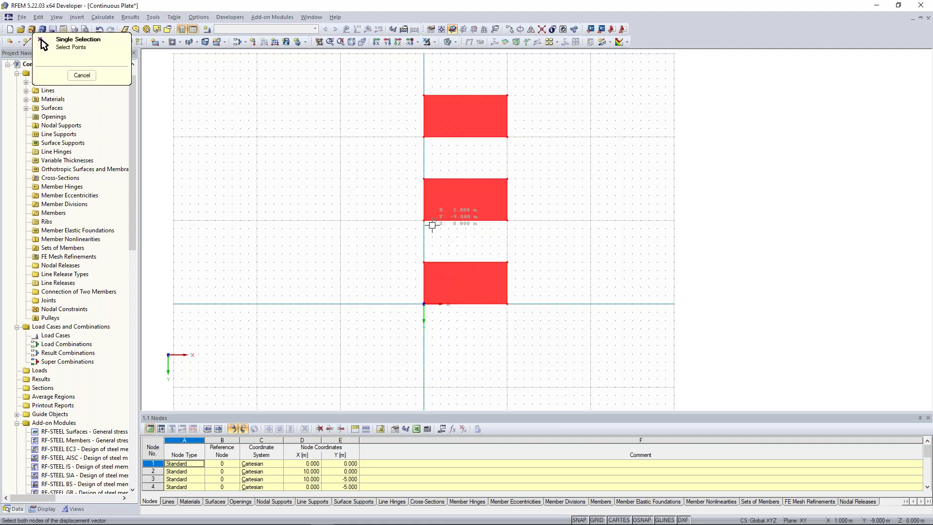
{"action": "left_click", "coordinate": [425, 221]}
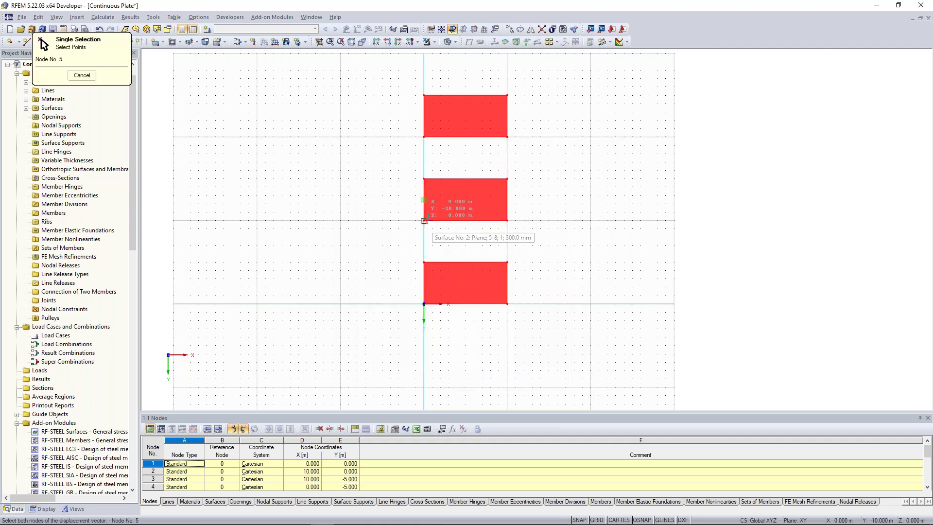
{"action": "left_click", "coordinate": [423, 303]}
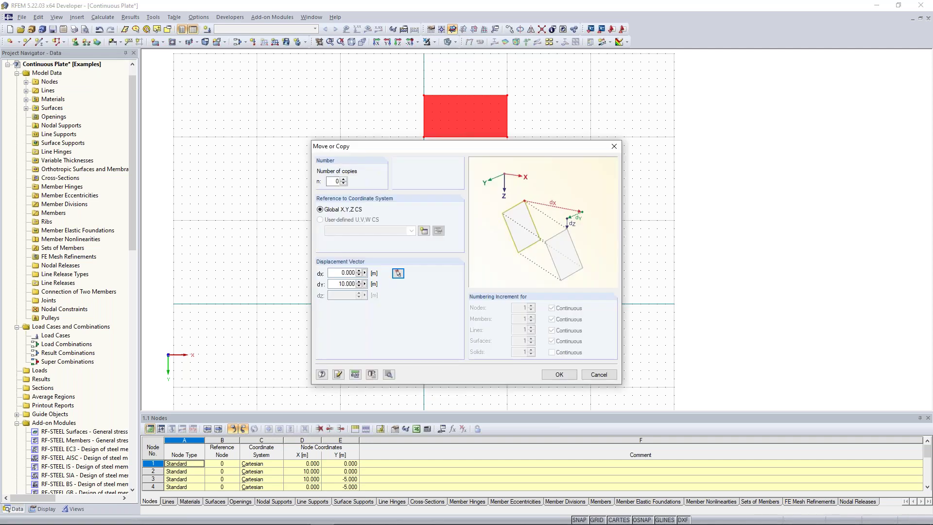
{"action": "left_click", "coordinate": [560, 376]}
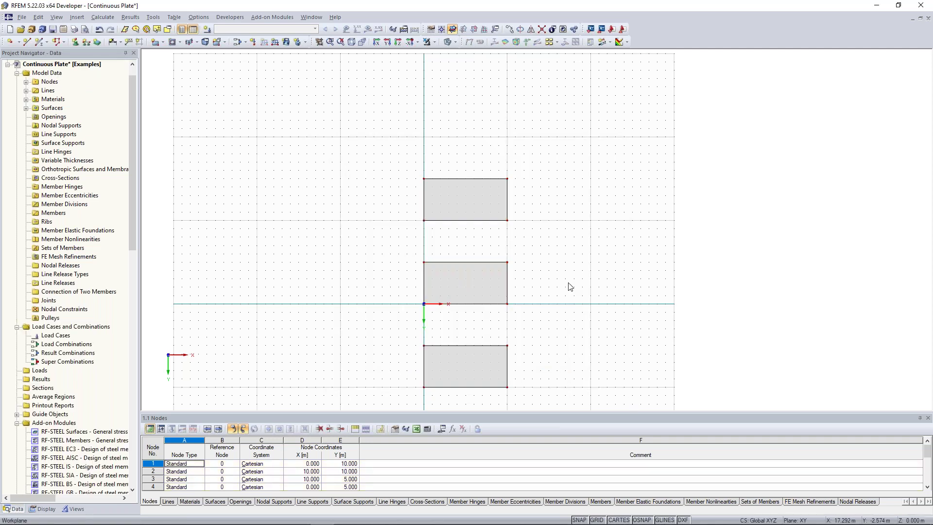
{"action": "middle_click_drag", "start_coordinate": [564, 279], "coordinate": [567, 250]}
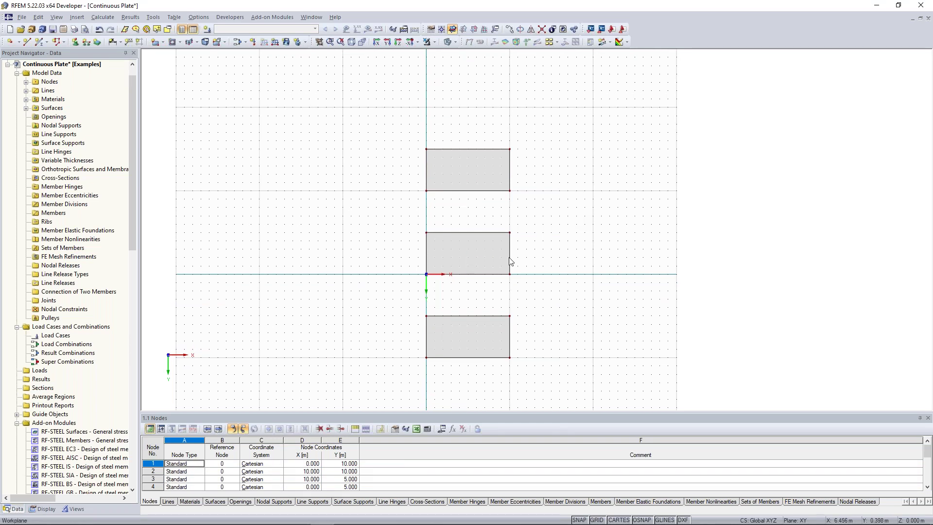
{"action": "middle_click_drag", "start_coordinate": [552, 199], "coordinate": [545, 188]}
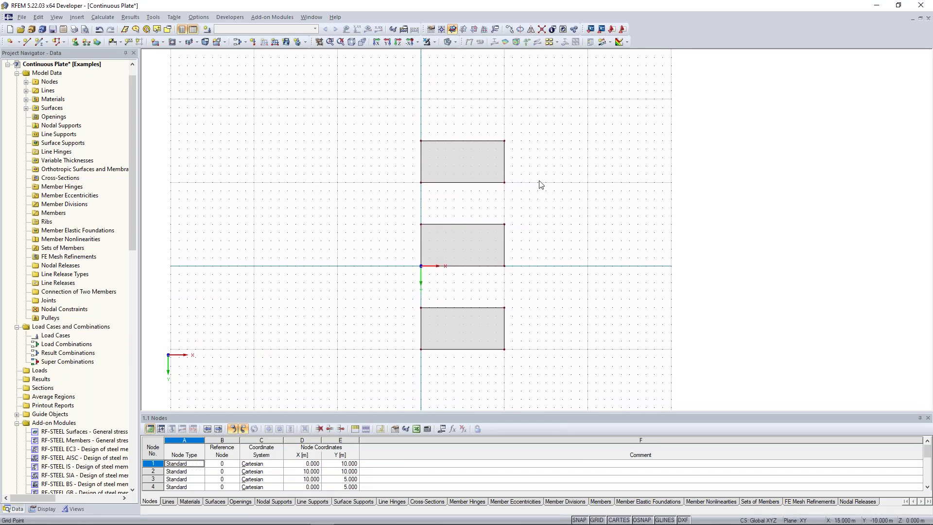
{"action": "left_click_drag", "start_coordinate": [355, 95], "coordinate": [582, 376]}
{"action": "middle_click_drag", "start_coordinate": [571, 157], "coordinate": [559, 170]}
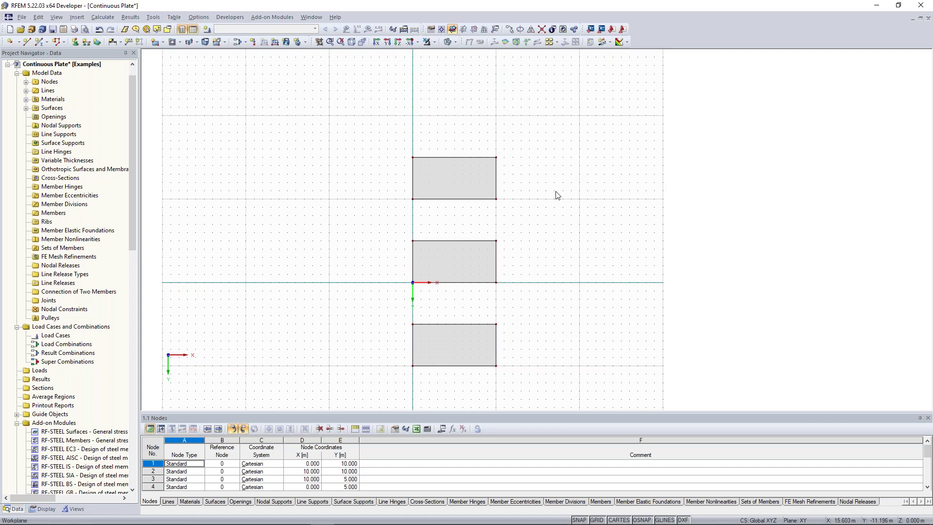
Start a new single beam member and define its cross-section as a 1000/300 mm solid rectangle in Concrete C30/37.
{"action": "left_click", "coordinate": [41, 42]}
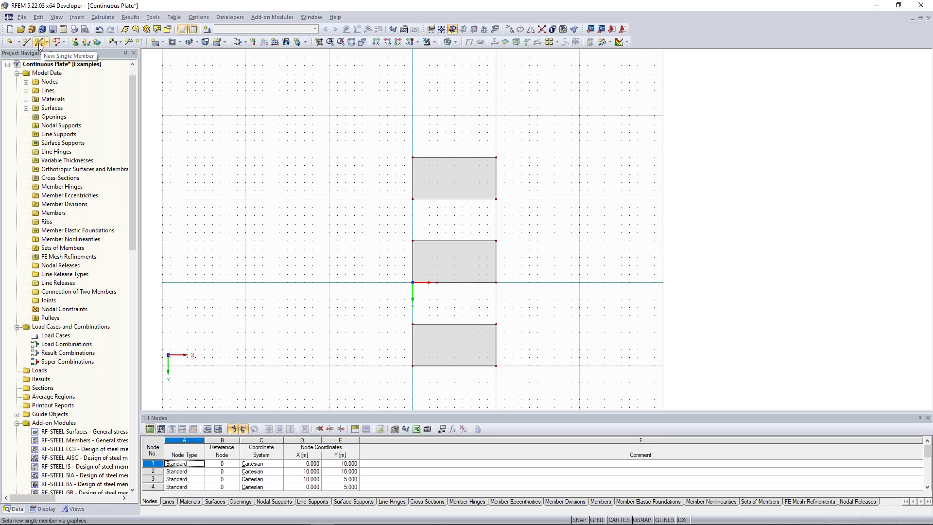
{"action": "left_click", "coordinate": [39, 42]}
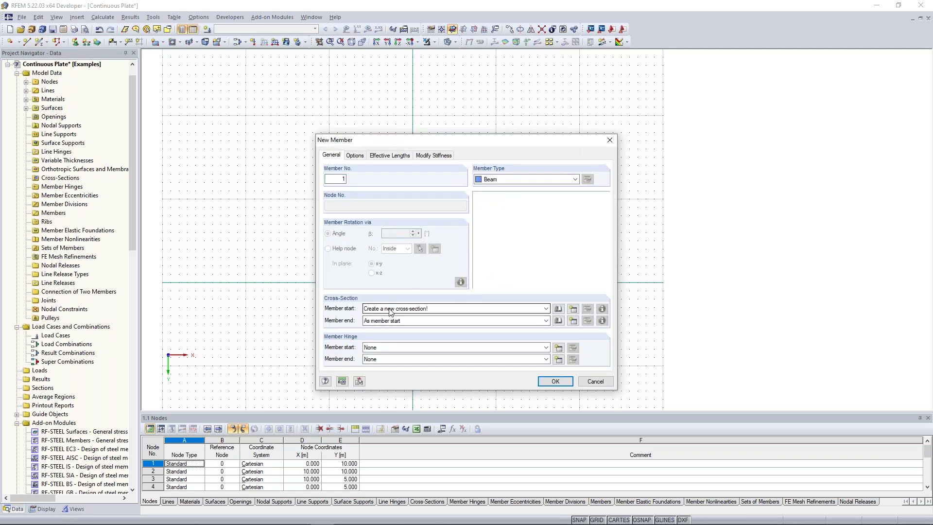
{"action": "left_click", "coordinate": [573, 310]}
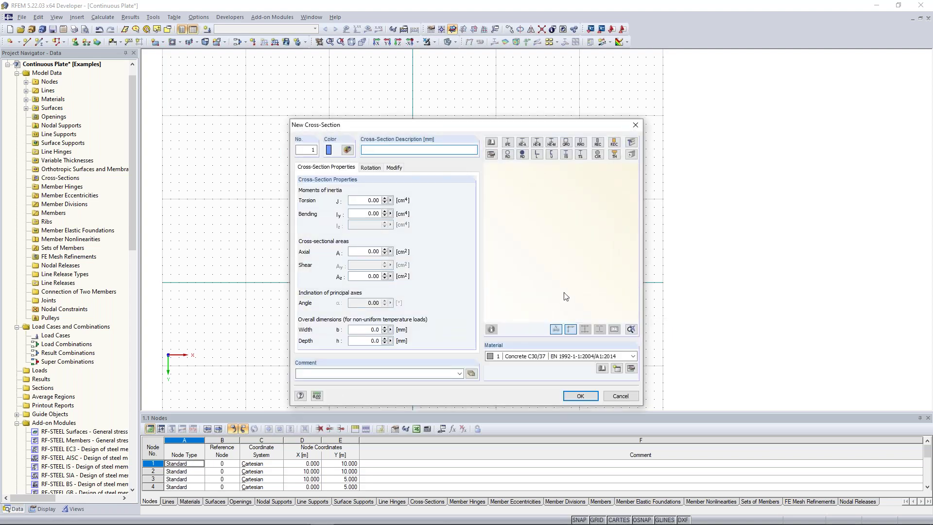
{"action": "left_click", "coordinate": [598, 143]}
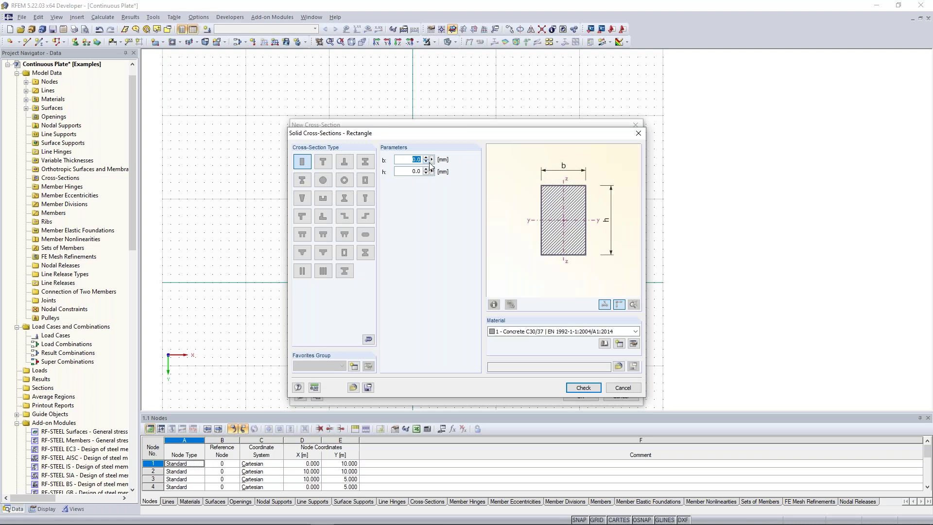
{"action": "type", "text": "1000"}
{"action": "left_click", "coordinate": [422, 174]}
{"action": "type", "text": "3"}
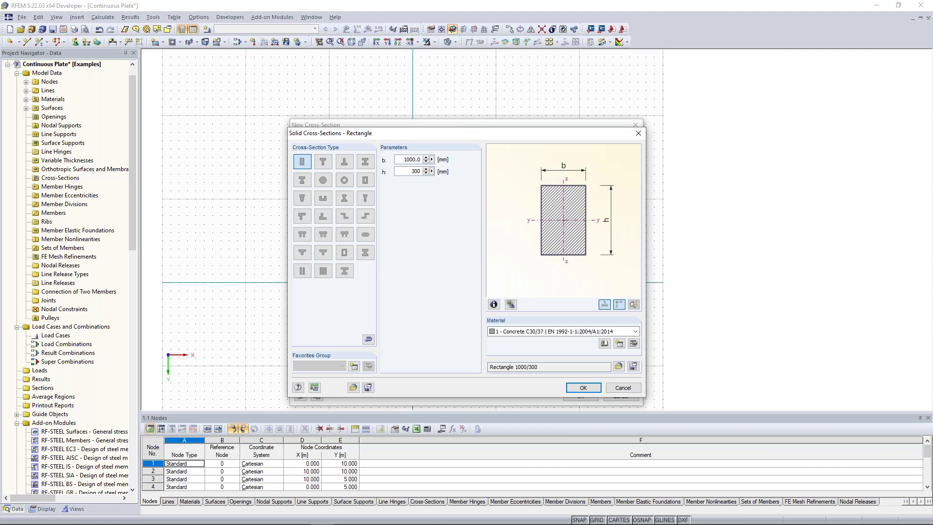
{"action": "left_click", "coordinate": [555, 332]}
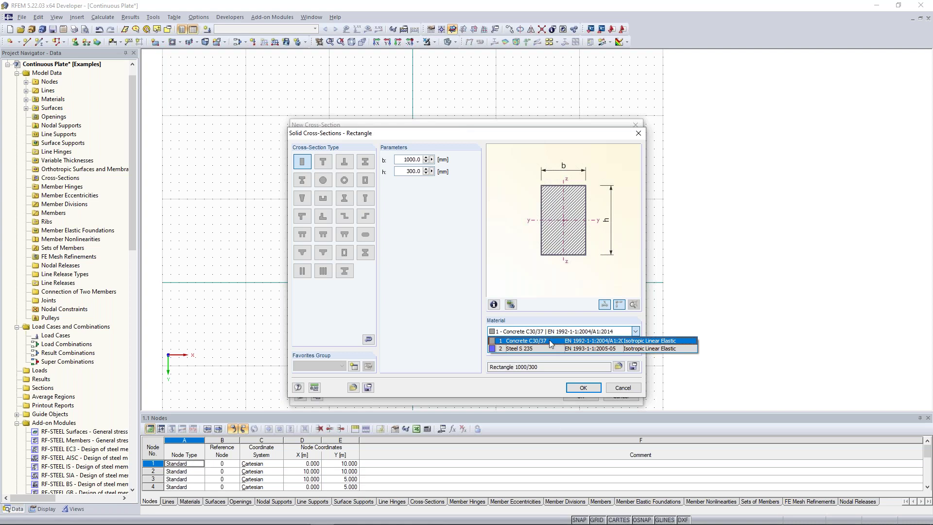
{"action": "left_click", "coordinate": [549, 339]}
{"action": "left_click", "coordinate": [582, 387]}
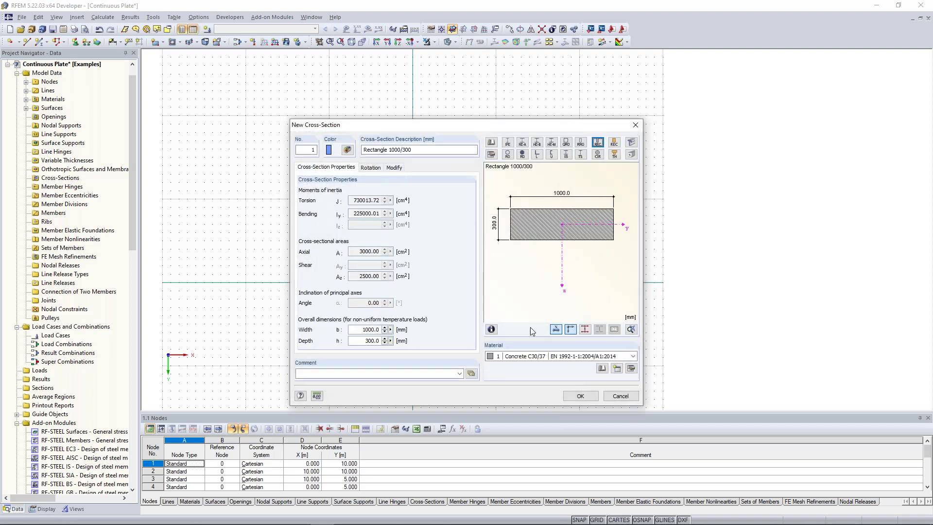
{"action": "left_click", "coordinate": [580, 396]}
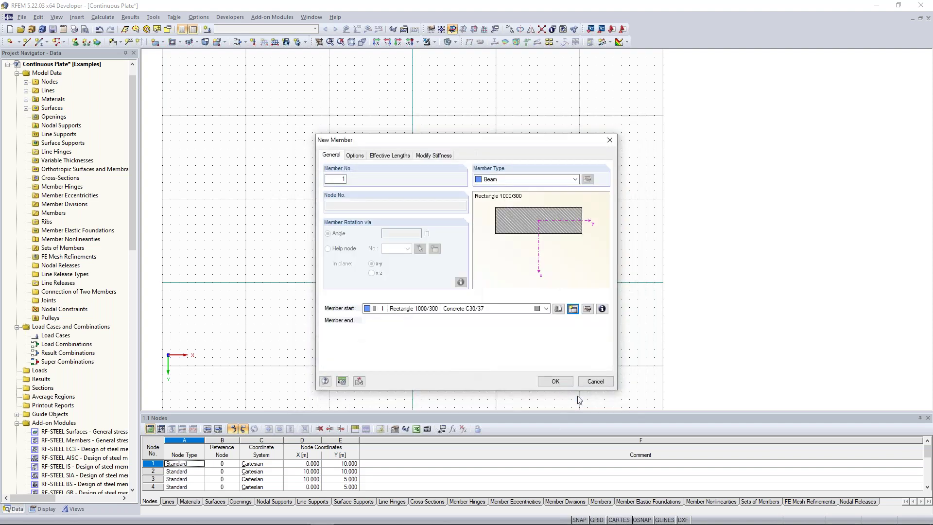
Draw the beam member above the surfaces from X 0, Y -20 m to X 10, Y -20 m.
{"action": "left_click", "coordinate": [556, 381]}
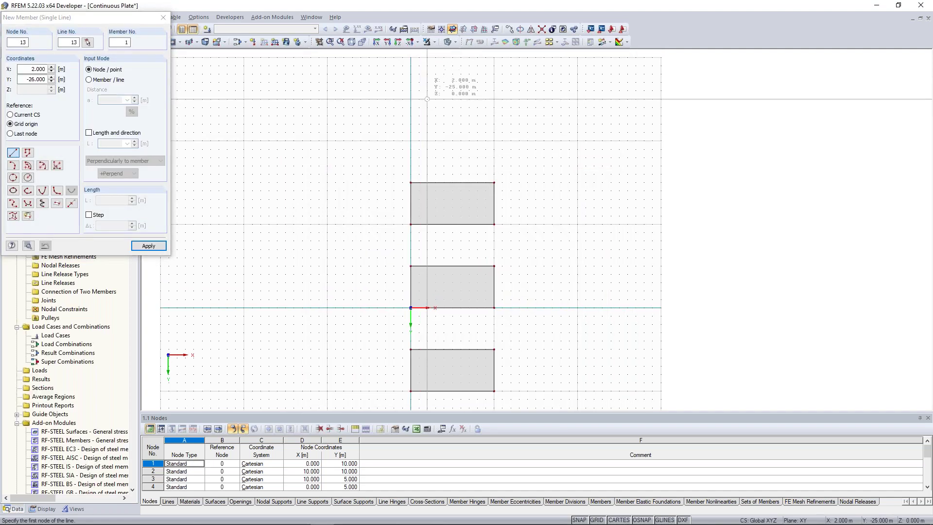
{"action": "left_click", "coordinate": [411, 140]}
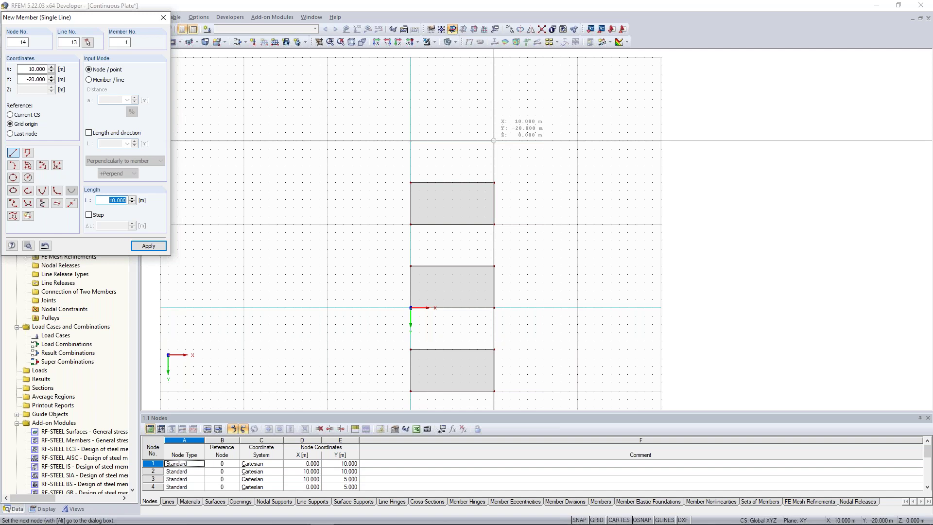
{"action": "left_click", "coordinate": [493, 140]}
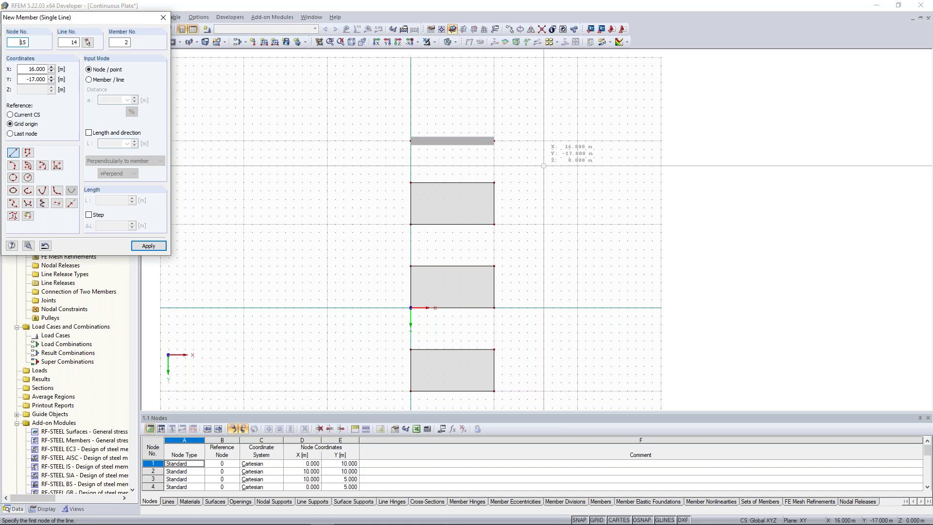
{"action": "key", "text": "Escape"}
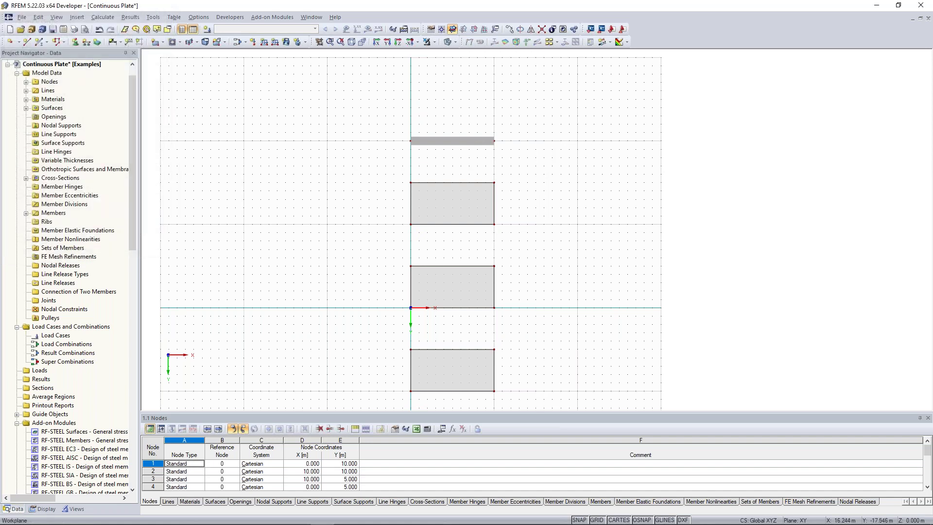
Examine the rendered beam member and the three surfaces in an isometric view, and return to the plan view.
{"action": "middle_click_drag", "start_coordinate": [553, 250], "coordinate": [554, 219]}
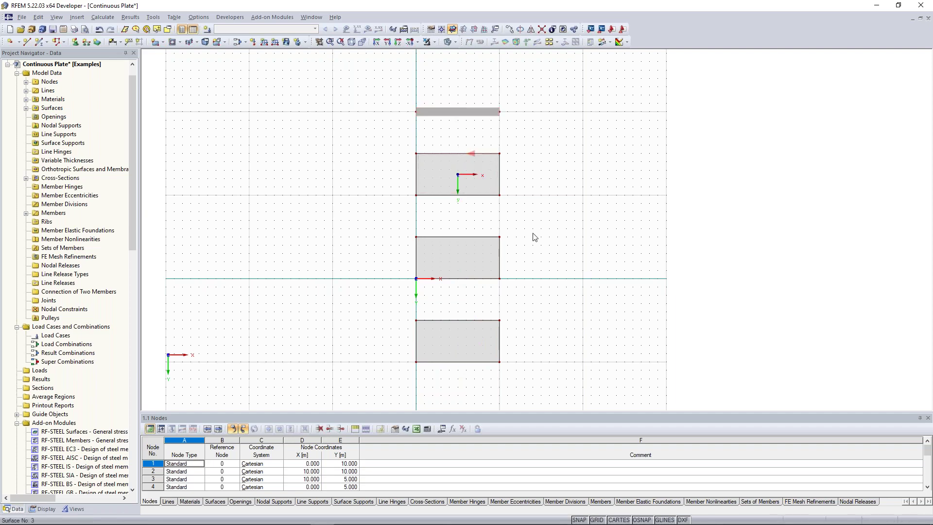
{"action": "middle_click_drag", "start_coordinate": [570, 280], "coordinate": [517, 187], "text": "ctrl"}
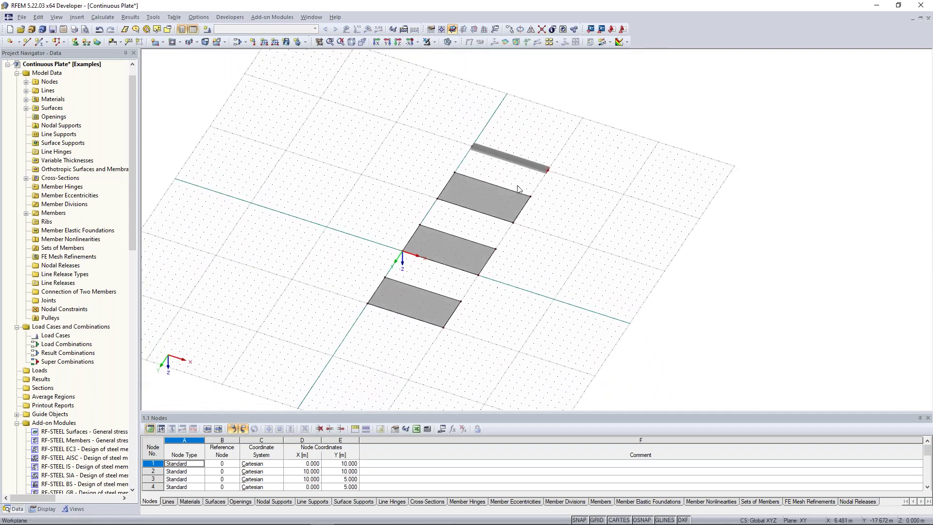
{"action": "middle_click_drag", "start_coordinate": [518, 272], "coordinate": [385, 264], "text": "ctrl"}
{"action": "scroll", "coordinate": [385, 264], "scroll_direction": "up", "scroll_amount": 2}
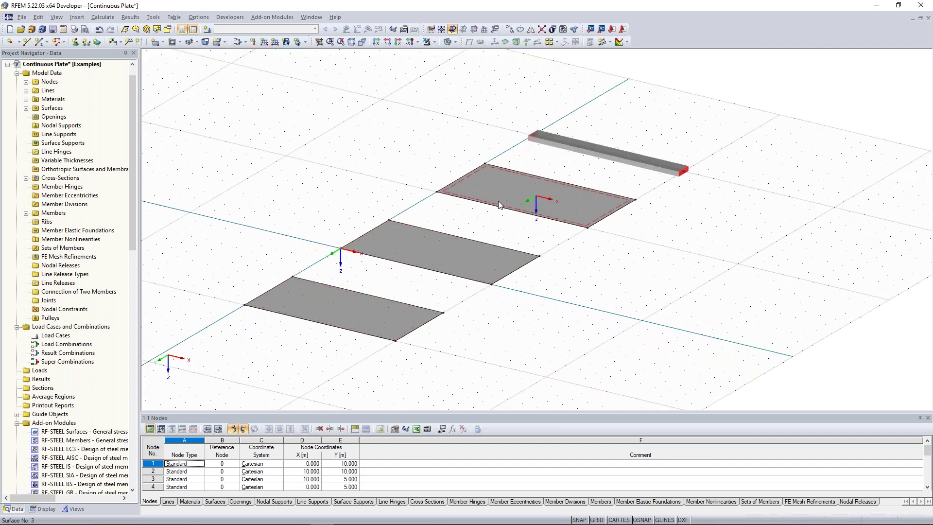
{"action": "left_click_drag", "start_coordinate": [597, 126], "coordinate": [628, 170]}
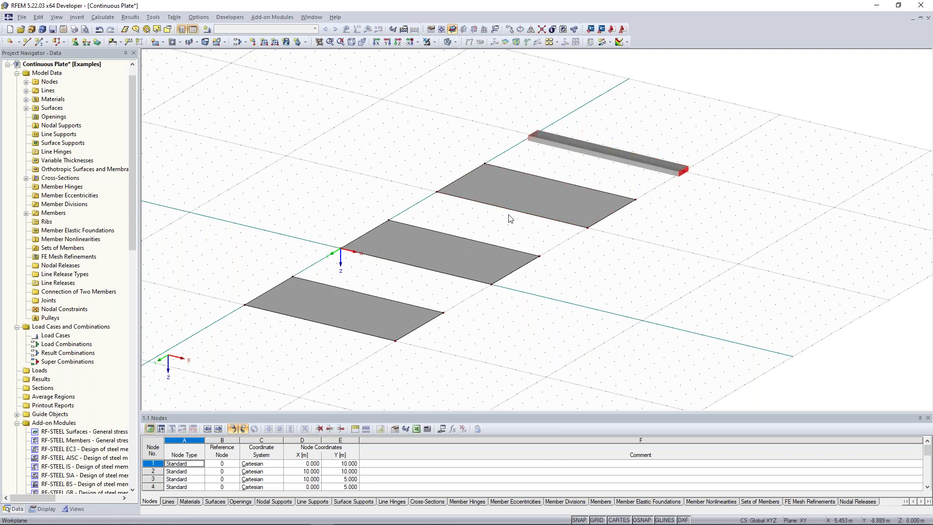
{"action": "left_click_drag", "start_coordinate": [526, 162], "coordinate": [559, 230]}
{"action": "mouse_move", "coordinate": [394, 285]}
{"action": "middle_mouse_down", "text": "ctrl"}
{"action": "mouse_move", "coordinate": [407, 266]}
{"action": "mouse_move", "coordinate": [439, 260]}
{"action": "mouse_move", "coordinate": [403, 269]}
{"action": "middle_mouse_up", "text": "ctrl"}
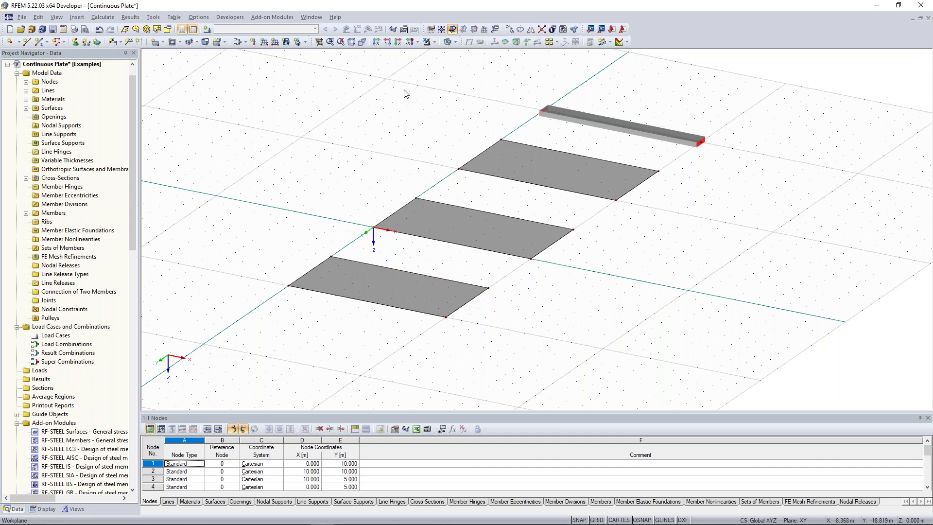
{"action": "left_click", "coordinate": [398, 43]}
{"action": "middle_click_drag", "start_coordinate": [373, 221], "coordinate": [338, 206]}
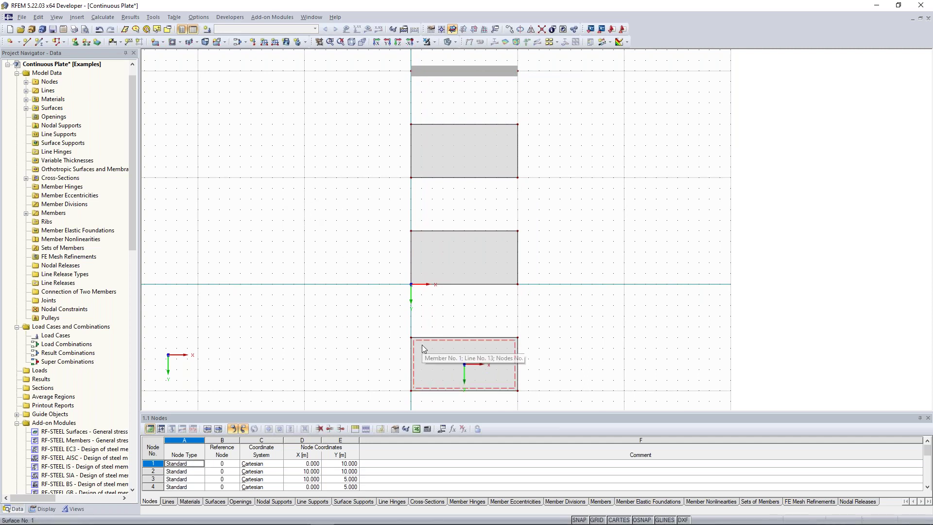
Divide the lower edge line of the lowest surface graphically near its middle, using absolute reference and a 0.5 m step.
{"action": "right_click", "coordinate": [463, 395]}
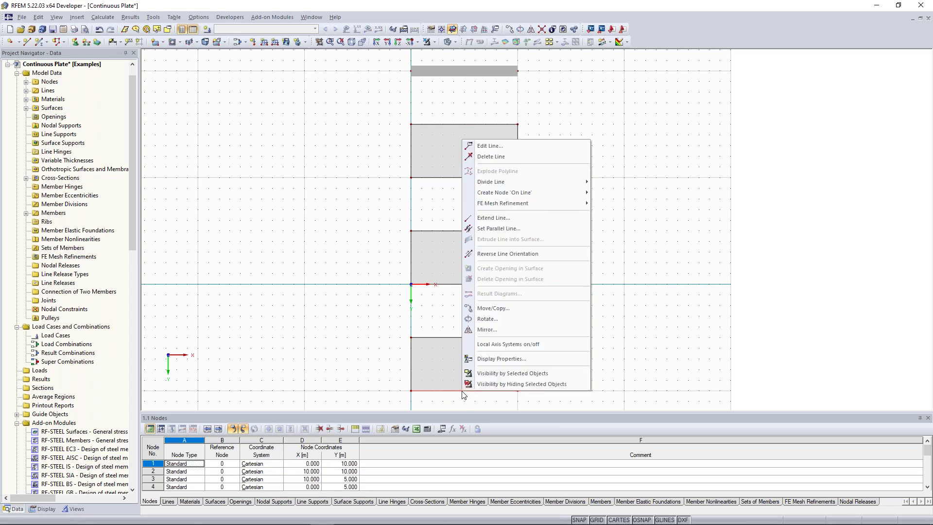
{"action": "mouse_move", "coordinate": [565, 185]}
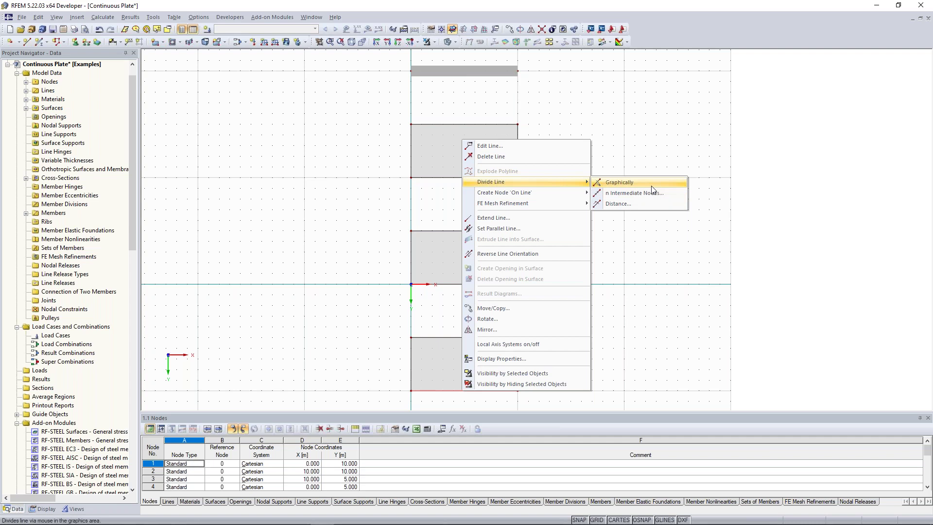
{"action": "left_click", "coordinate": [626, 182]}
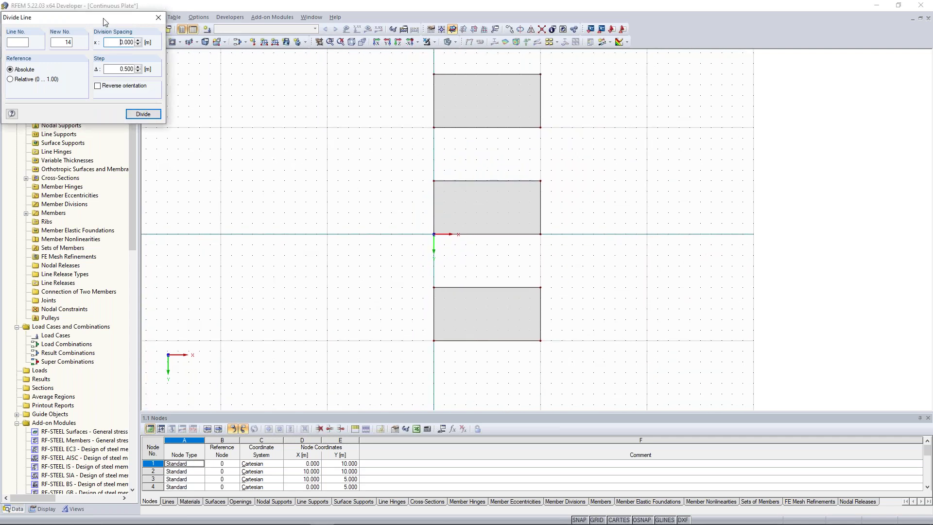
{"action": "left_click_drag", "start_coordinate": [104, 22], "coordinate": [289, 112]}
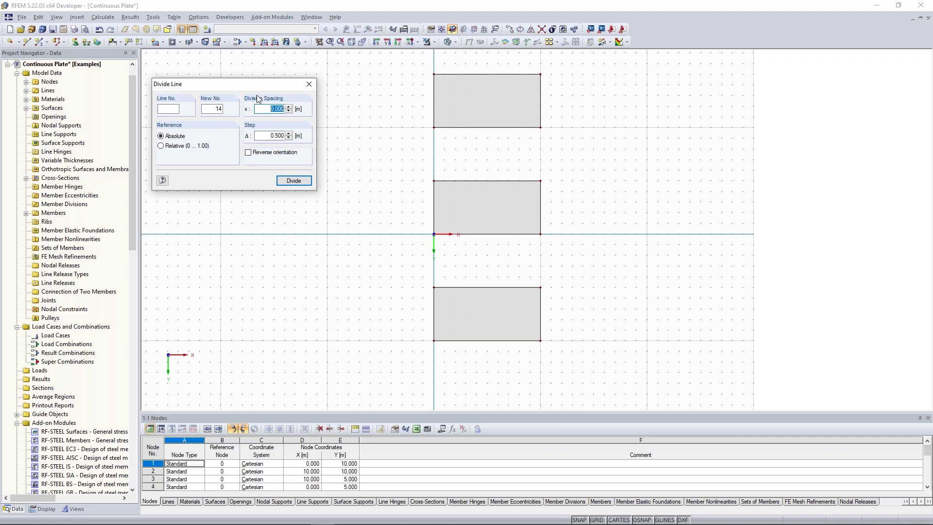
{"action": "left_click", "coordinate": [265, 110]}
{"action": "double_click", "coordinate": [270, 137]}
{"action": "left_click", "coordinate": [270, 137]}
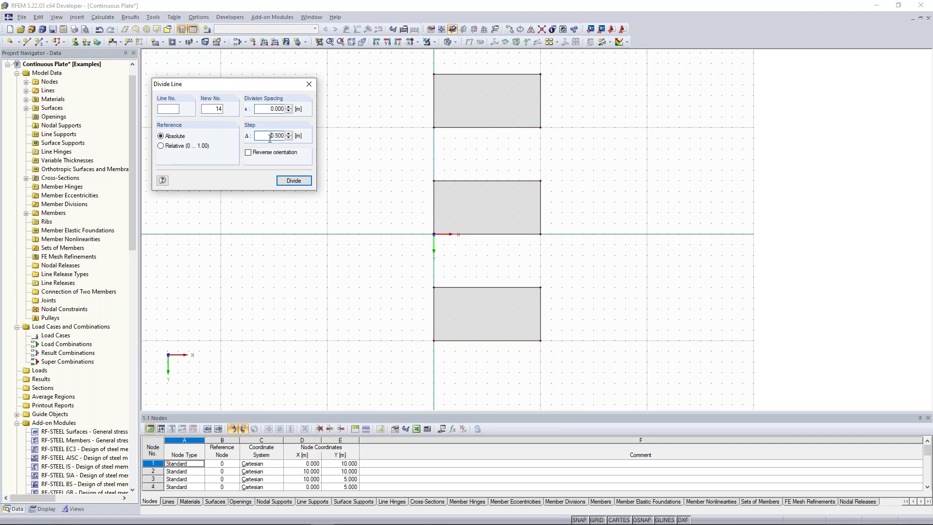
{"action": "left_click", "coordinate": [490, 346]}
{"action": "key", "text": "Escape"}
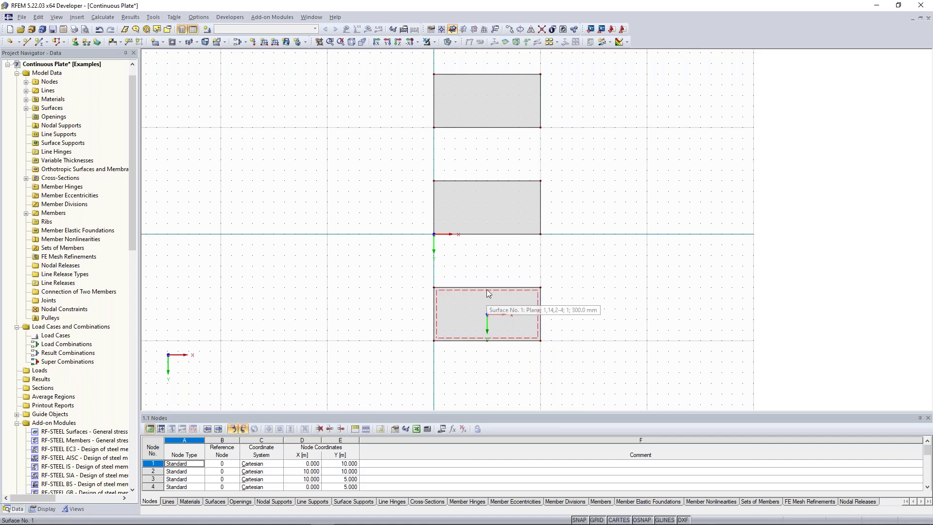
Draw a straight line across the middle of the lowest surface from X 5, Y 10 m to X 5, Y 5 m.
{"action": "middle_click_drag", "start_coordinate": [619, 256], "coordinate": [552, 262]}
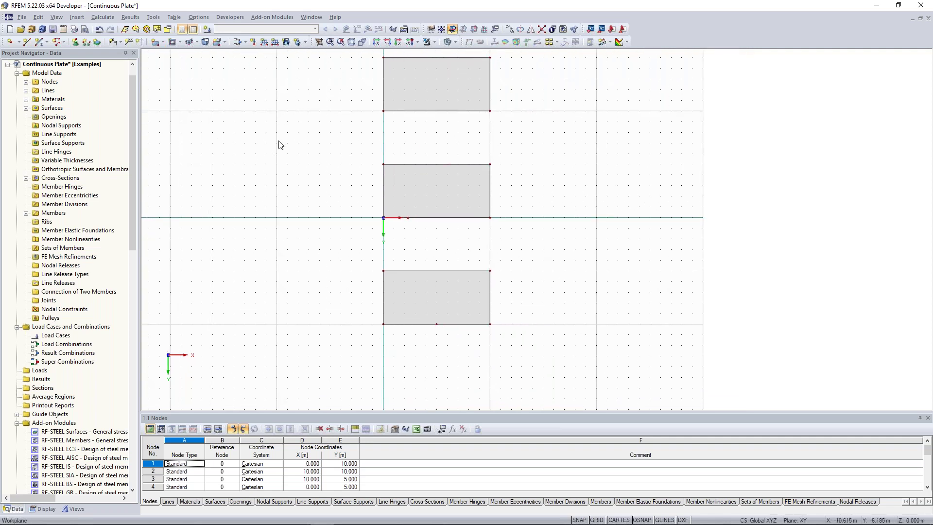
{"action": "left_click", "coordinate": [28, 43]}
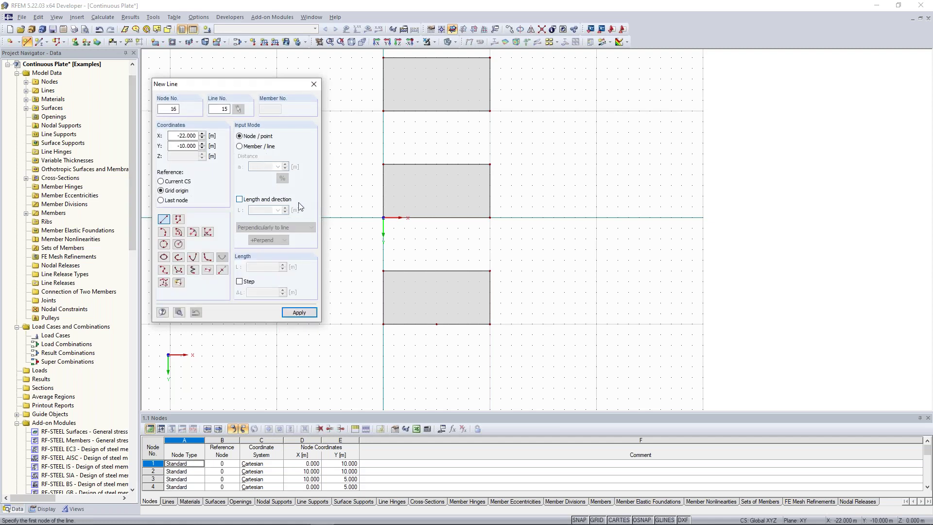
{"action": "left_click", "coordinate": [436, 324]}
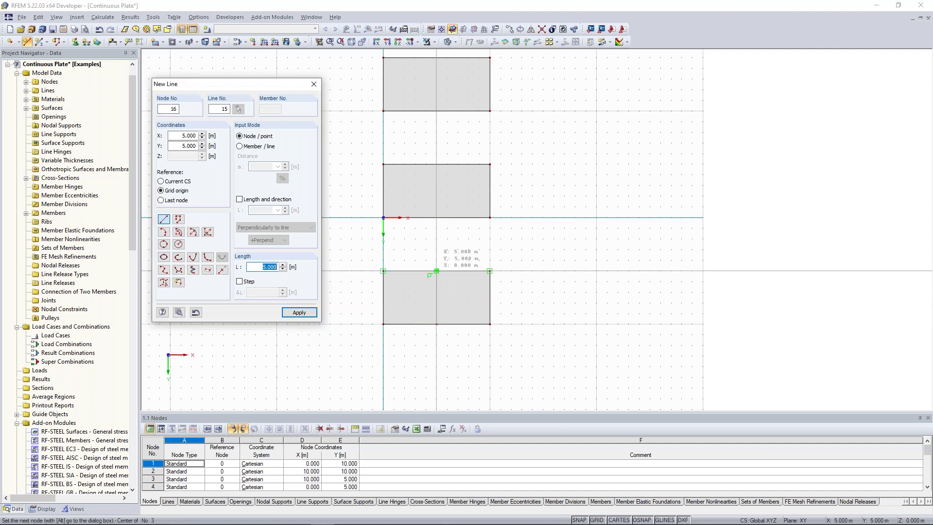
{"action": "left_click", "coordinate": [436, 271]}
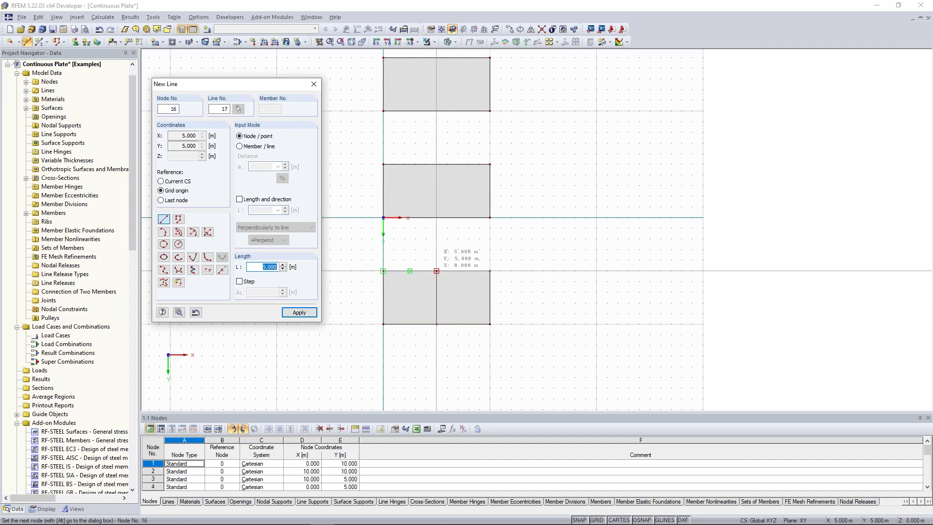
{"action": "key", "text": "Escape"}
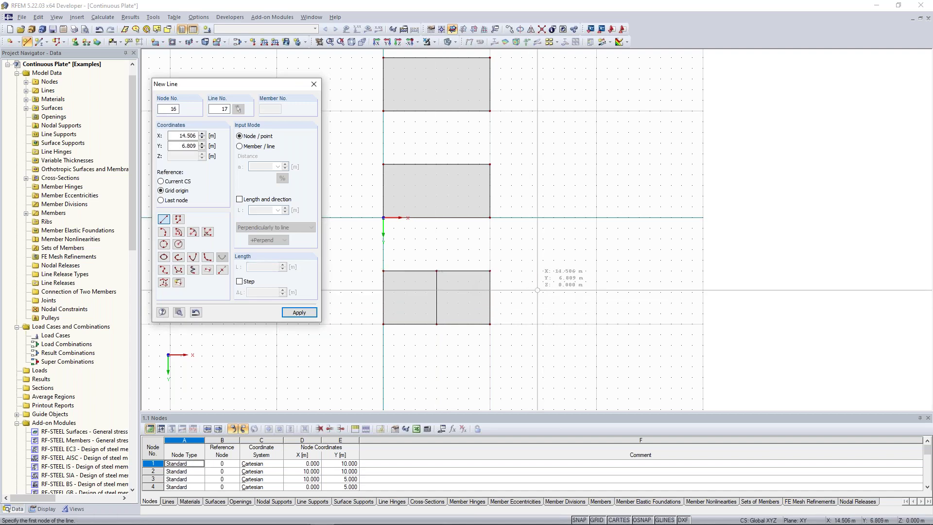
{"action": "key", "text": "Escape"}
Divide the lower edge line of the middle surface by 1 new intermediate node.
{"action": "middle_click_drag", "start_coordinate": [552, 262], "coordinate": [564, 253]}
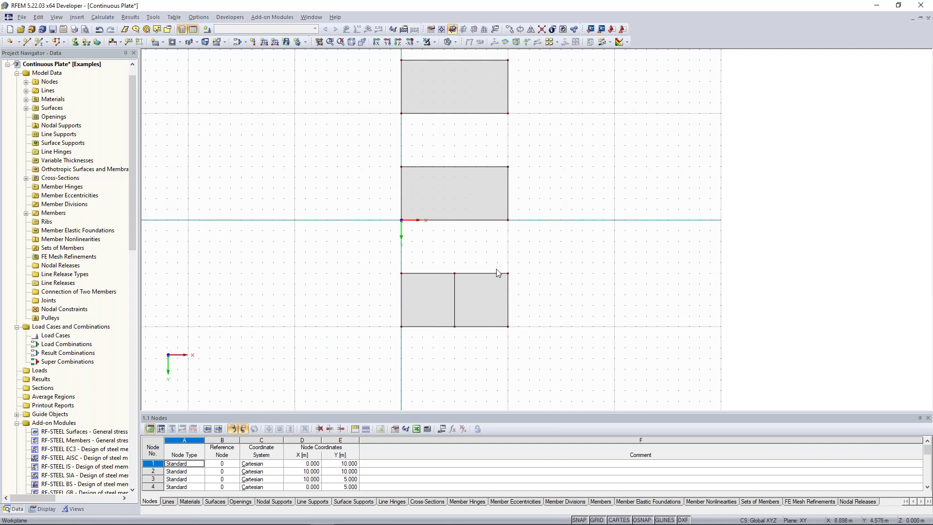
{"action": "scroll", "coordinate": [496, 271], "scroll_direction": "up", "scroll_amount": 1}
{"action": "middle_click_drag", "start_coordinate": [475, 239], "coordinate": [484, 257]}
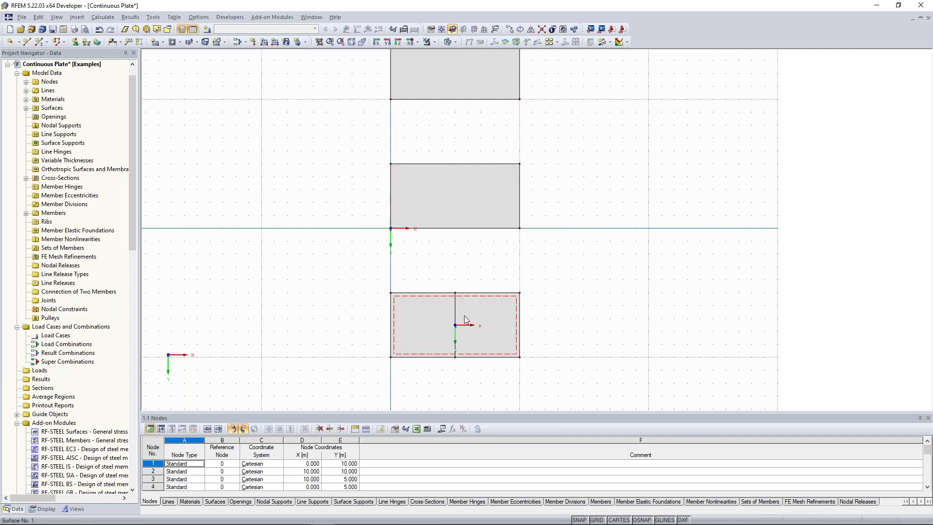
{"action": "right_click", "coordinate": [461, 232]}
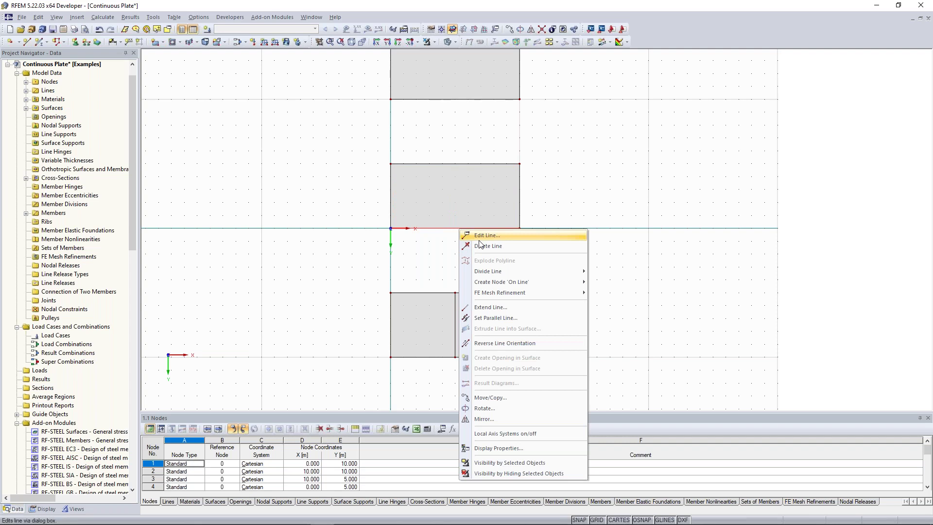
{"action": "mouse_move", "coordinate": [539, 271]}
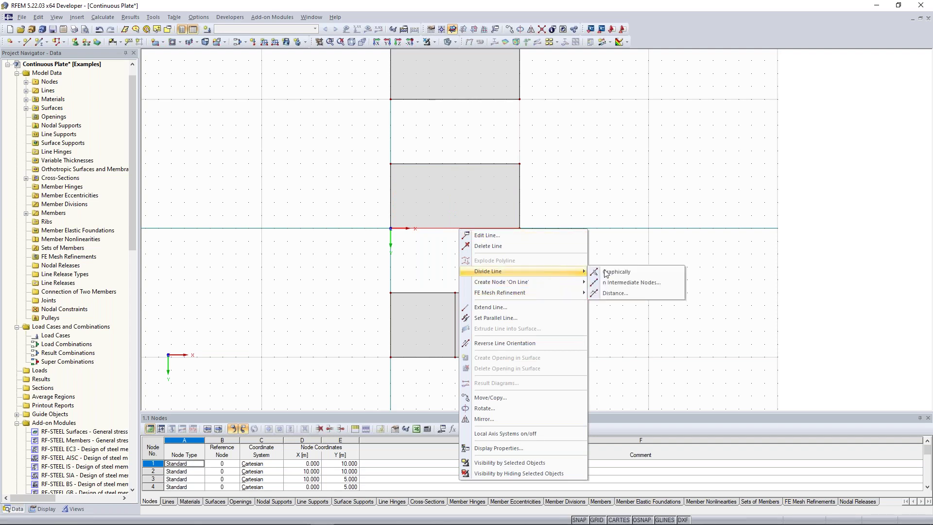
{"action": "left_click", "coordinate": [653, 284]}
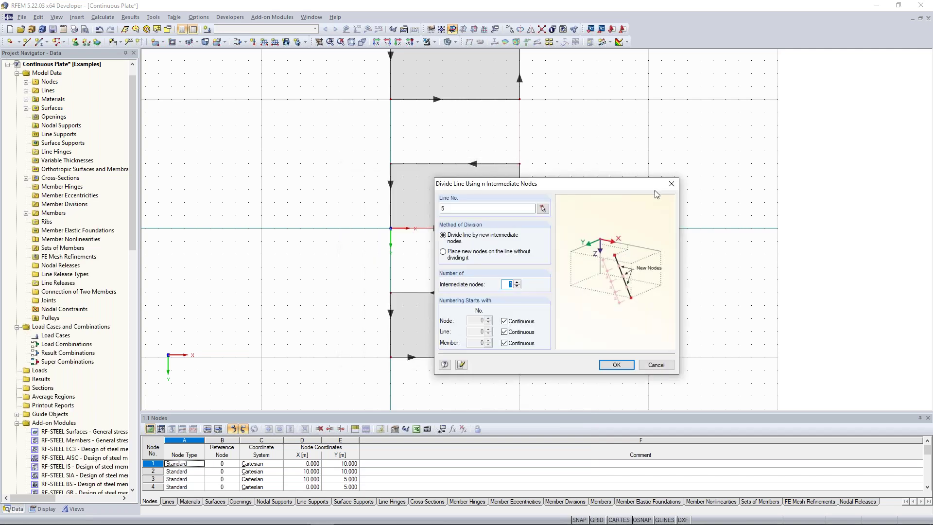
{"action": "left_click_drag", "start_coordinate": [674, 182], "coordinate": [703, 138]}
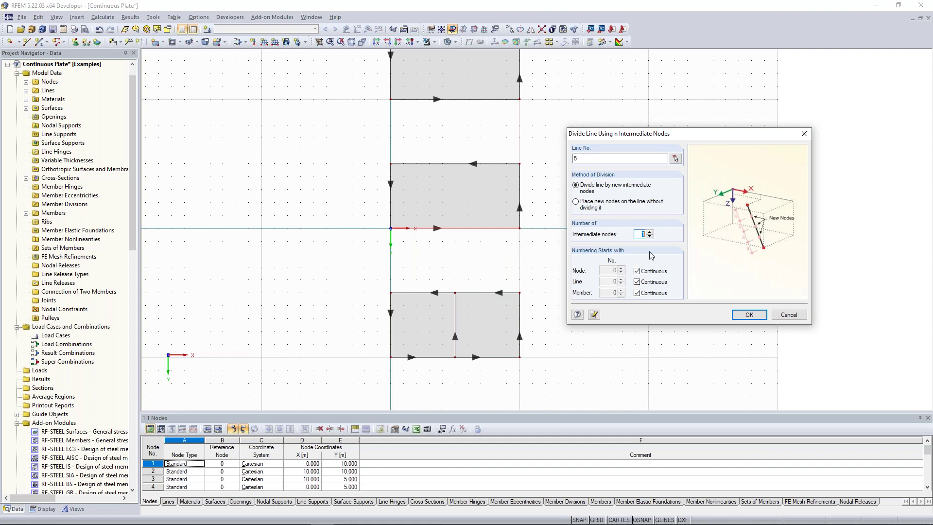
{"action": "left_click_drag", "start_coordinate": [642, 140], "coordinate": [654, 130]}
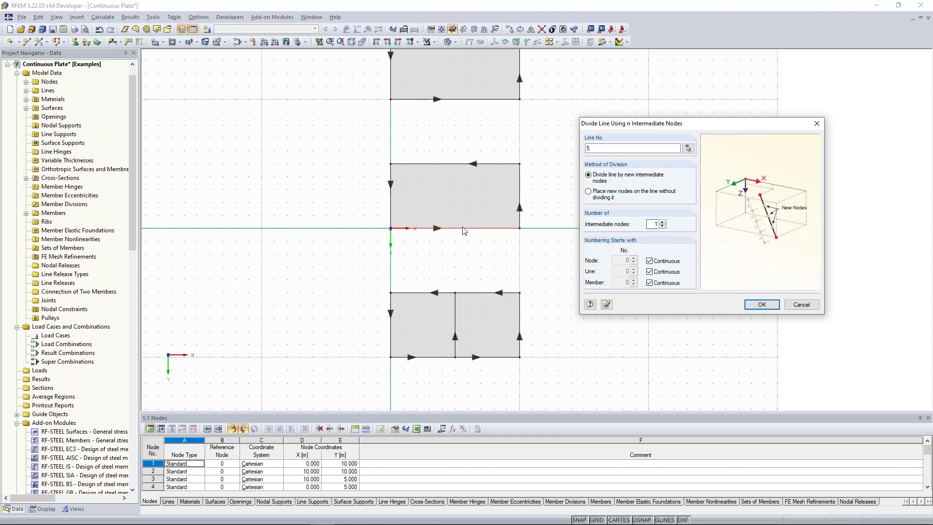
{"action": "double_click", "coordinate": [652, 225]}
{"action": "left_click", "coordinate": [763, 305]}
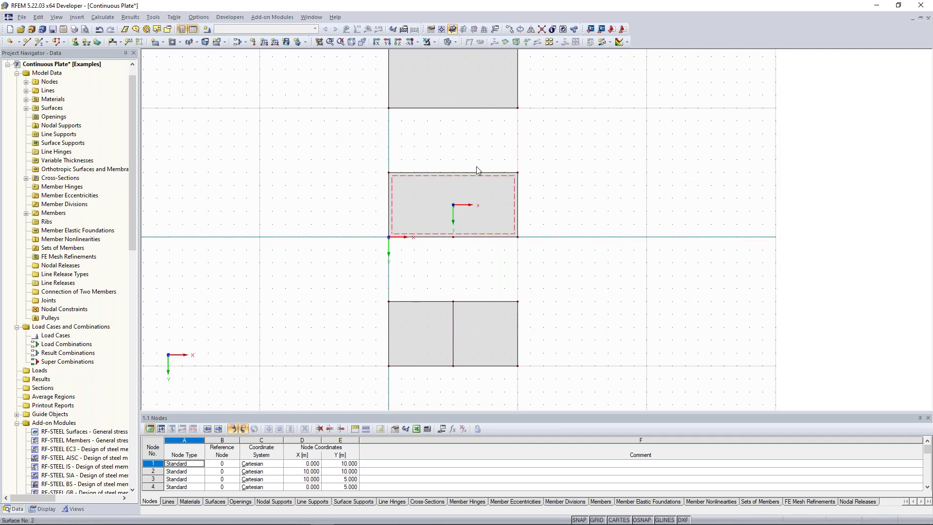
Draw a straight line across the middle surface from X 5, Y 0 m to X 5, Y -5 m.
{"action": "left_click", "coordinate": [30, 43]}
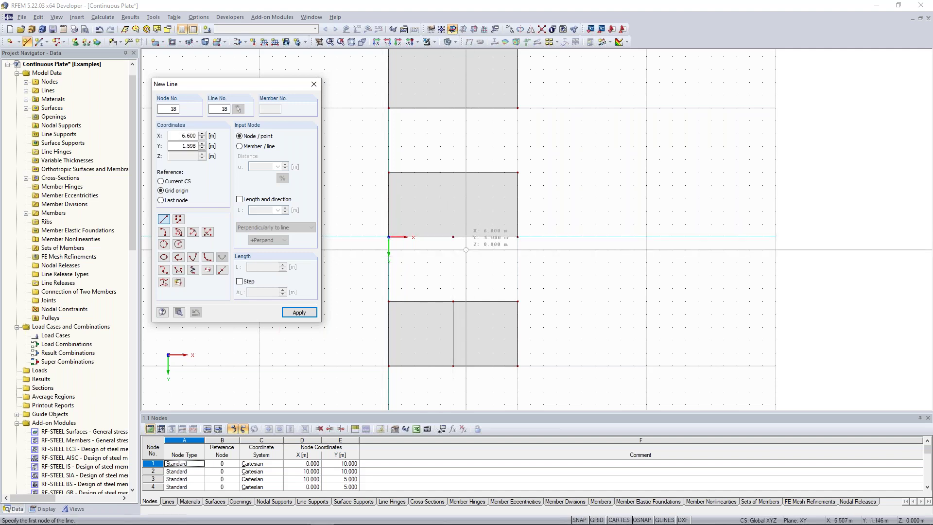
{"action": "left_click", "coordinate": [453, 237]}
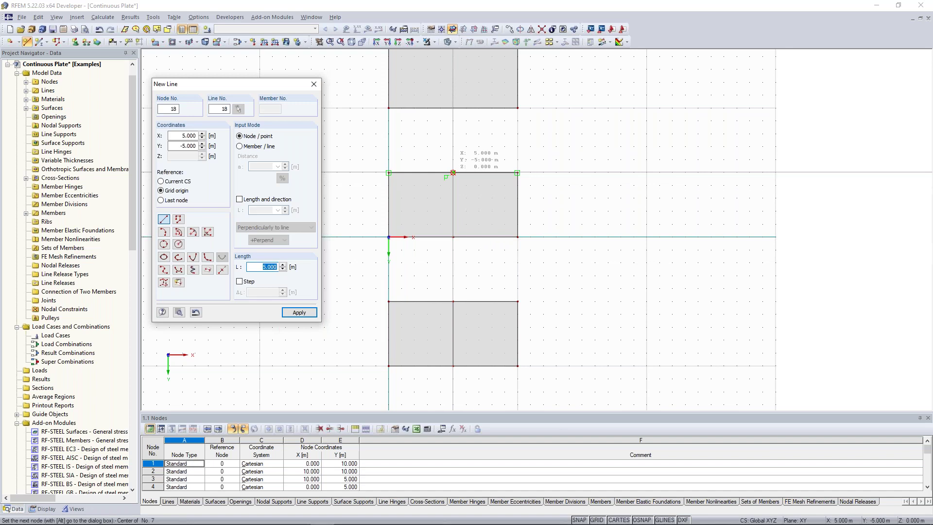
{"action": "left_click", "coordinate": [453, 173]}
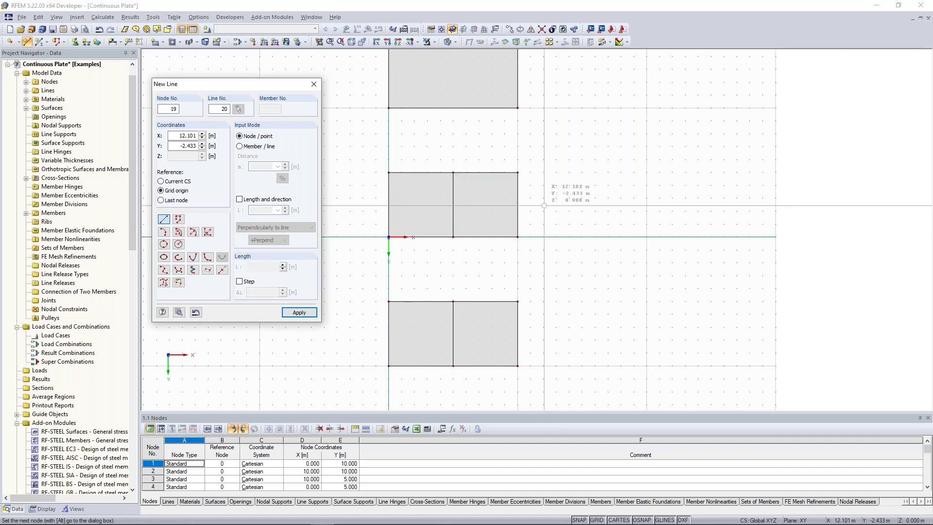
{"action": "key", "text": "Escape"}
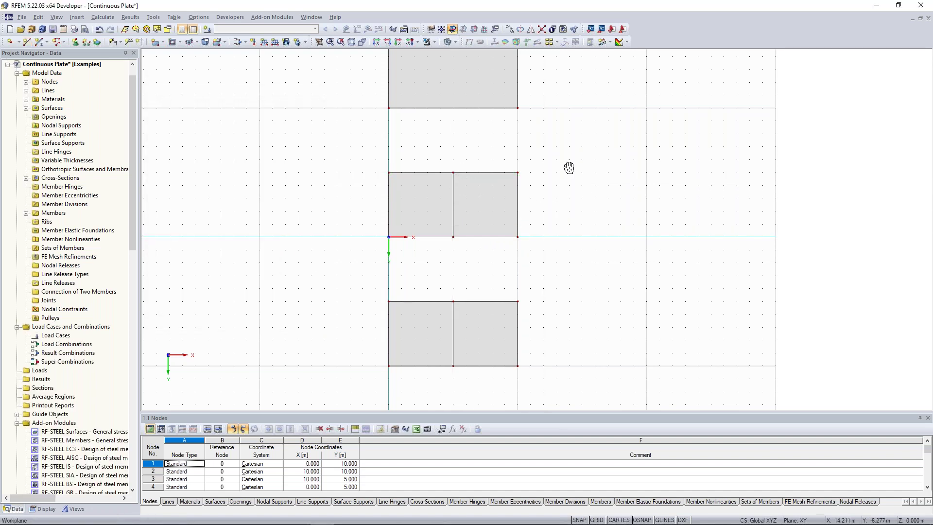
Try copying the middle surface's dividing line onto the upper surface, and undo the copy.
{"action": "middle_click_drag", "start_coordinate": [571, 160], "coordinate": [564, 178]}
{"action": "scroll", "coordinate": [564, 177], "scroll_direction": "down", "scroll_amount": 1}
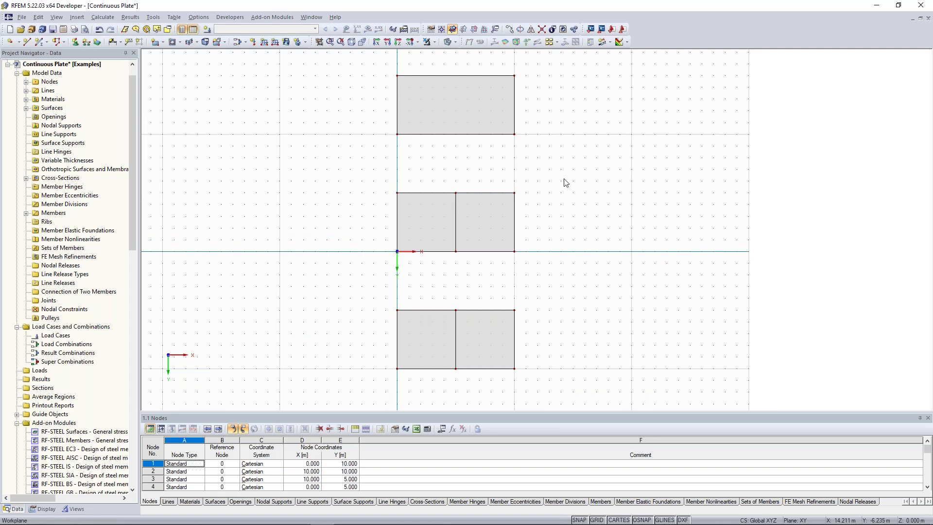
{"action": "middle_click_drag", "start_coordinate": [586, 210], "coordinate": [582, 218]}
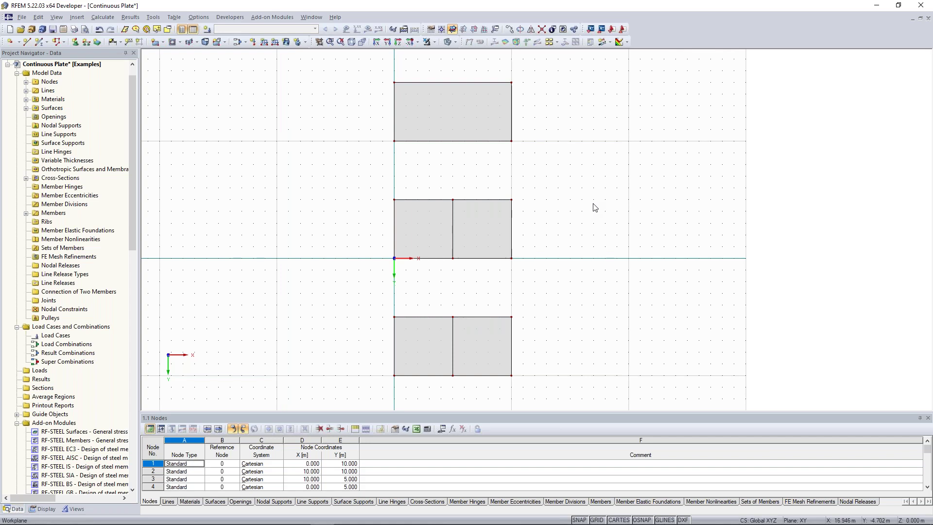
{"action": "middle_click_drag", "start_coordinate": [592, 200], "coordinate": [581, 218]}
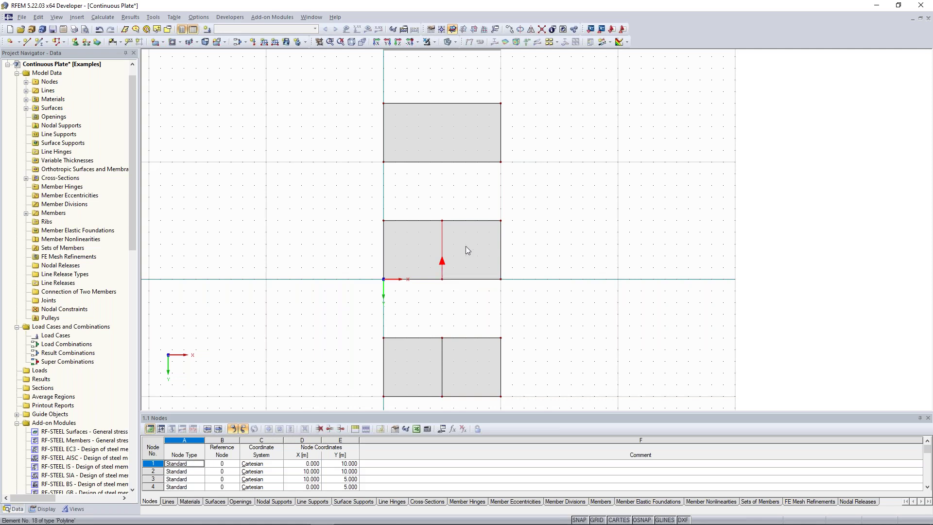
{"action": "left_click_drag", "start_coordinate": [511, 214], "coordinate": [445, 165], "text": "ctrl"}
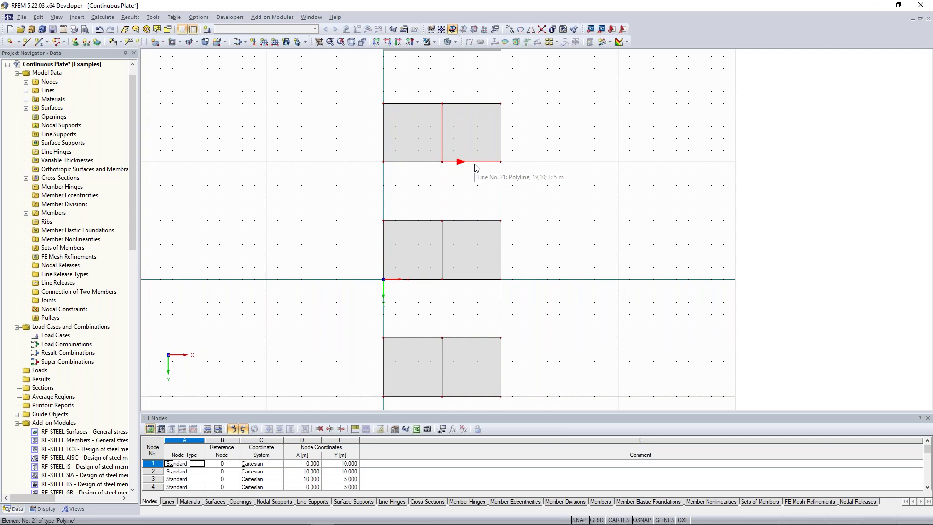
{"action": "key", "text": "Escape"}
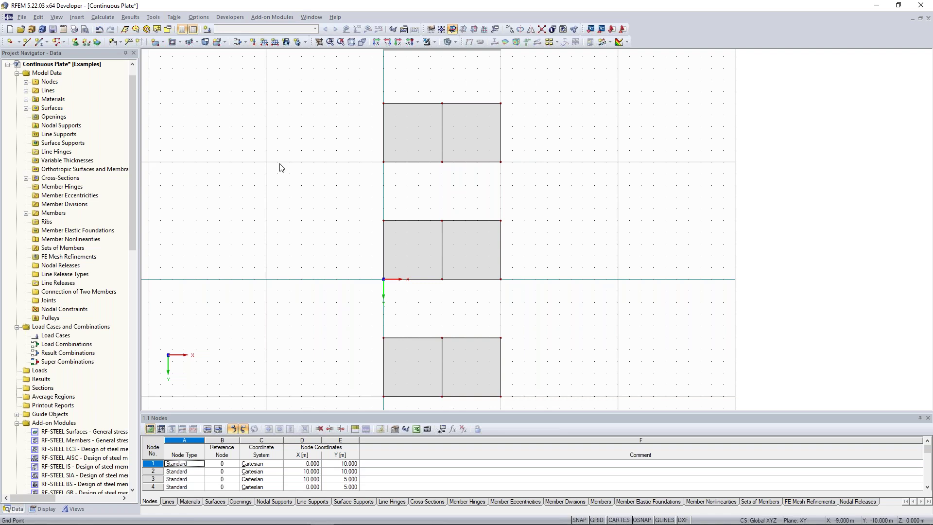
{"action": "key", "text": "ctrl+z"}
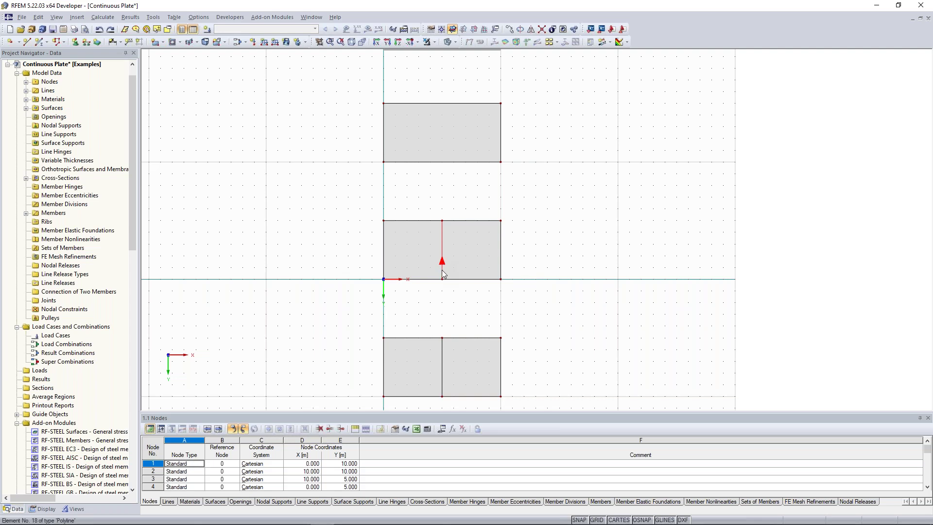
Copy the middle surface's dividing line onto the upper surface, starting at the midpoint of its lower edge, and clear the selection.
{"action": "left_click_drag", "start_coordinate": [441, 270], "coordinate": [442, 163]}
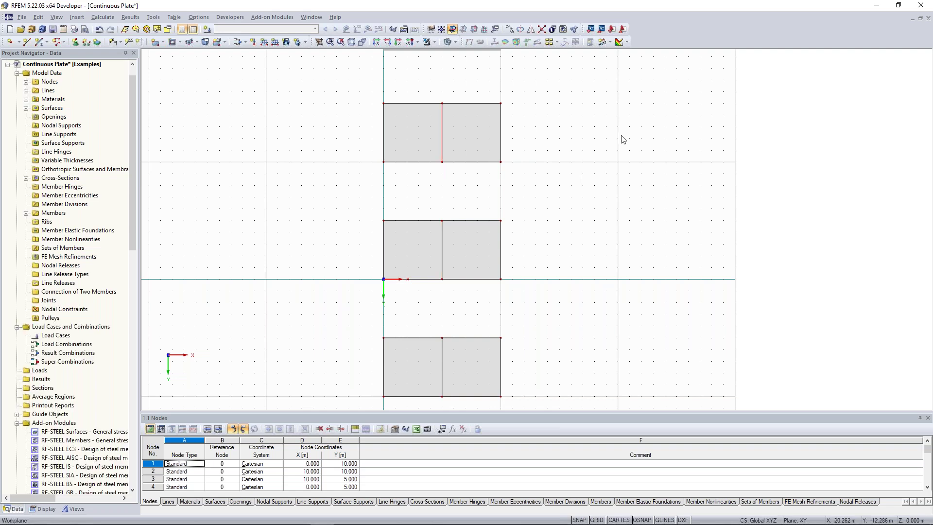
{"action": "left_click", "coordinate": [603, 148]}
{"action": "scroll", "coordinate": [602, 148], "scroll_direction": "down", "scroll_amount": 2}
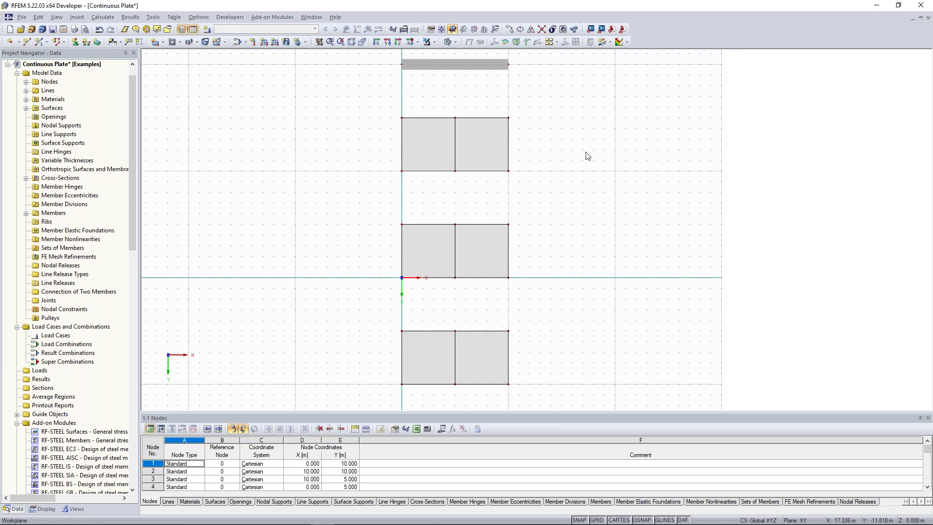
Divide the beam member by distance with a new intermediate node 5 m (50%) from the member start.
{"action": "middle_click_drag", "start_coordinate": [588, 155], "coordinate": [596, 171]}
{"action": "middle_click_drag", "start_coordinate": [518, 102], "coordinate": [517, 124]}
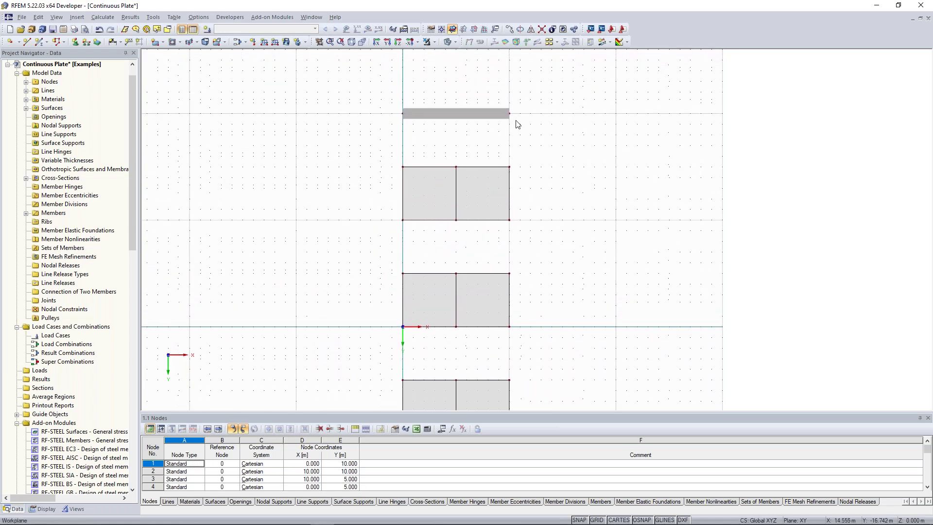
{"action": "left_click", "coordinate": [468, 112]}
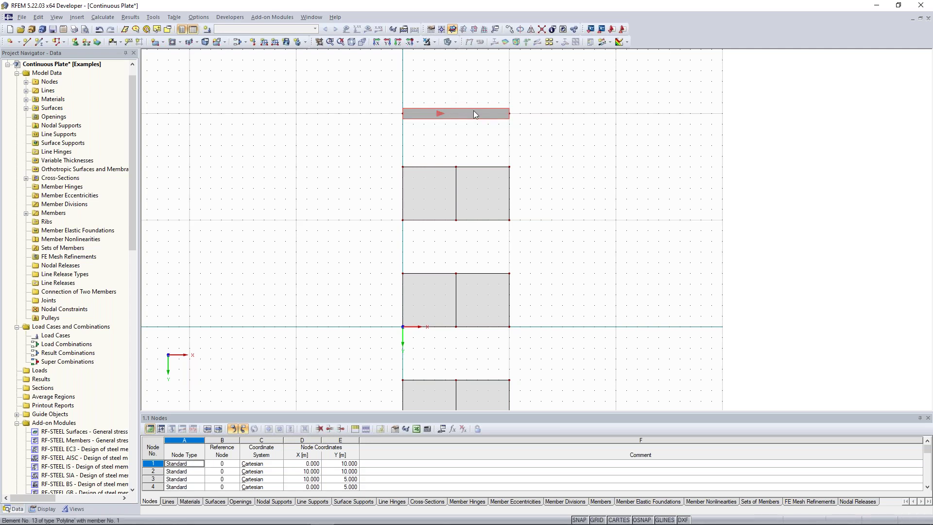
{"action": "scroll", "coordinate": [474, 113], "scroll_direction": "up", "scroll_amount": 1}
{"action": "middle_click_drag", "start_coordinate": [472, 110], "coordinate": [468, 130]}
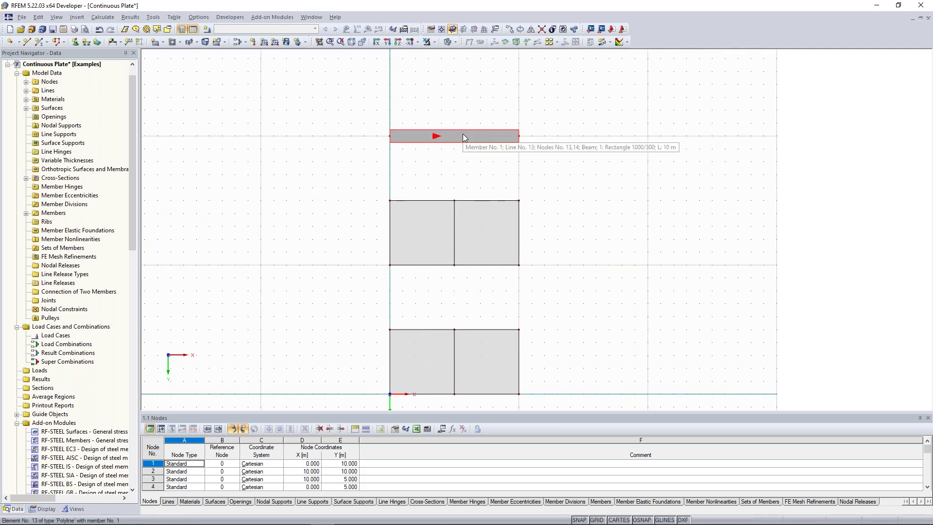
{"action": "scroll", "coordinate": [464, 135], "scroll_direction": "up", "scroll_amount": 1}
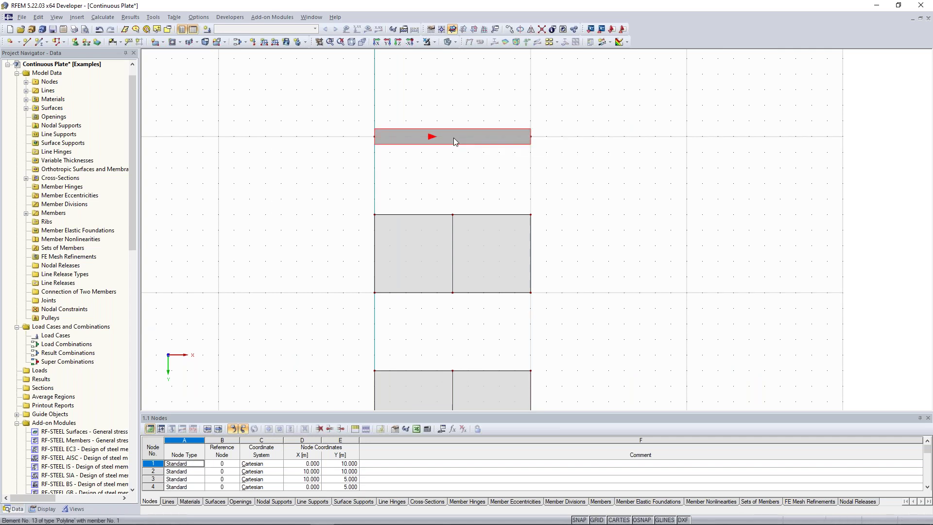
{"action": "right_click", "coordinate": [454, 139]}
{"action": "mouse_move", "coordinate": [496, 206]}
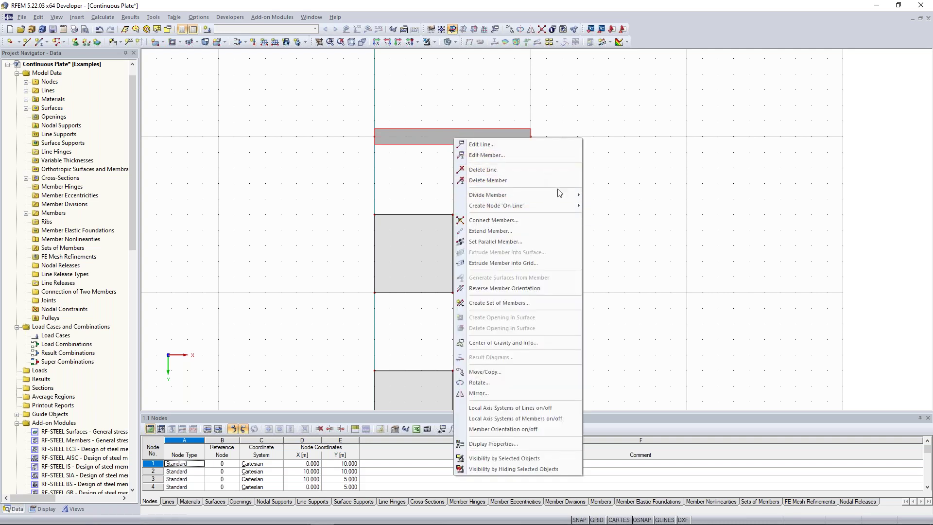
{"action": "mouse_move", "coordinate": [536, 197]}
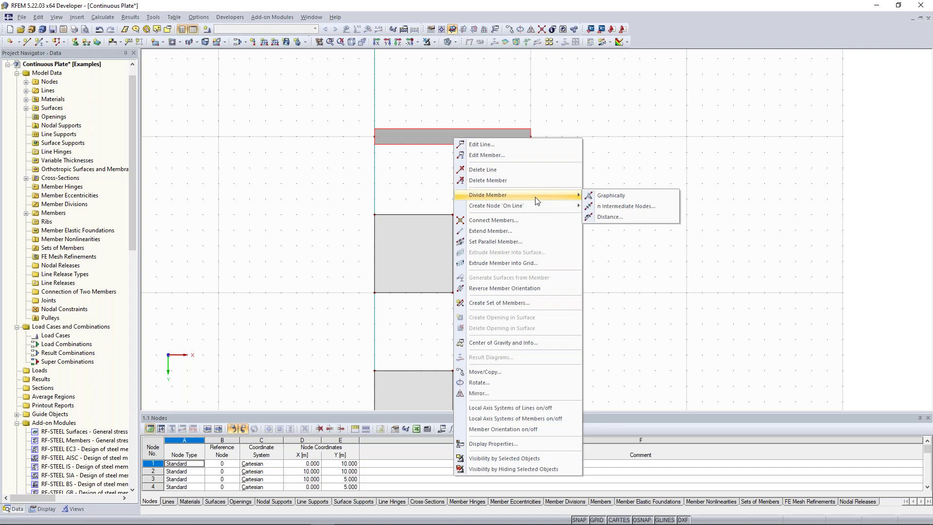
{"action": "left_click", "coordinate": [628, 216]}
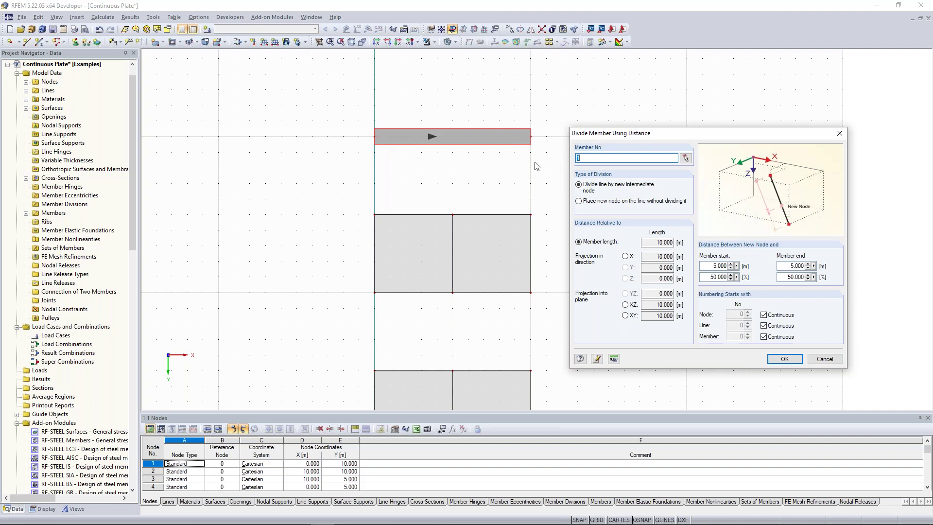
{"action": "left_click", "coordinate": [711, 267]}
{"action": "left_click_drag", "start_coordinate": [746, 143], "coordinate": [753, 117]}
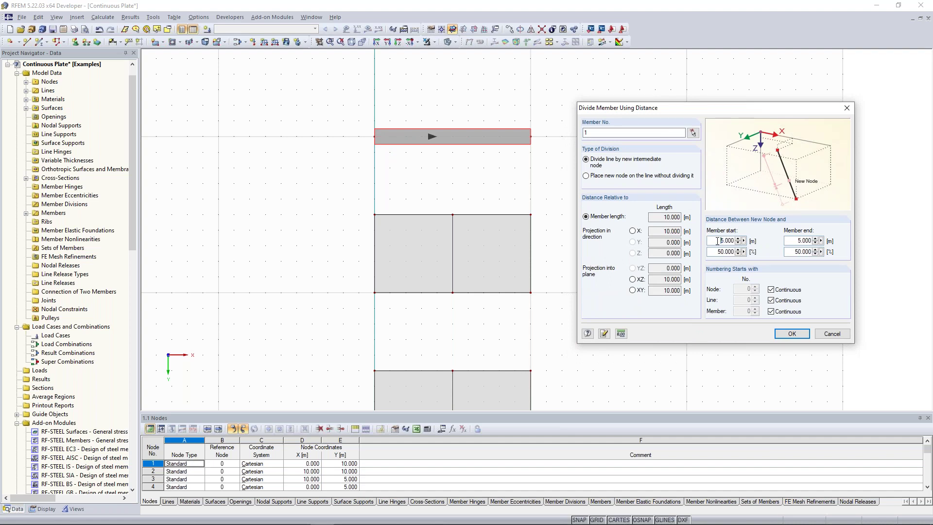
{"action": "left_click", "coordinate": [792, 334]}
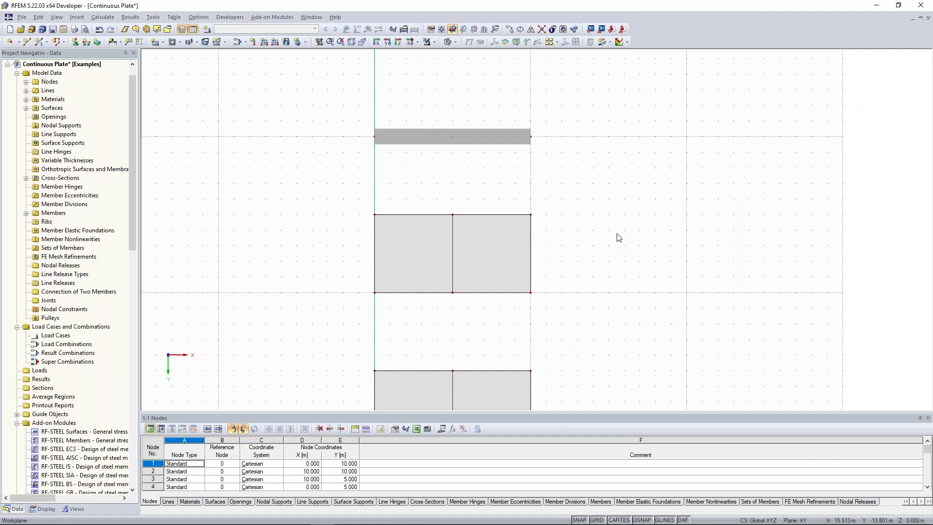
{"action": "scroll", "coordinate": [617, 237], "scroll_direction": "down", "scroll_amount": 3}
{"action": "middle_click_drag", "start_coordinate": [644, 262], "coordinate": [628, 234]}
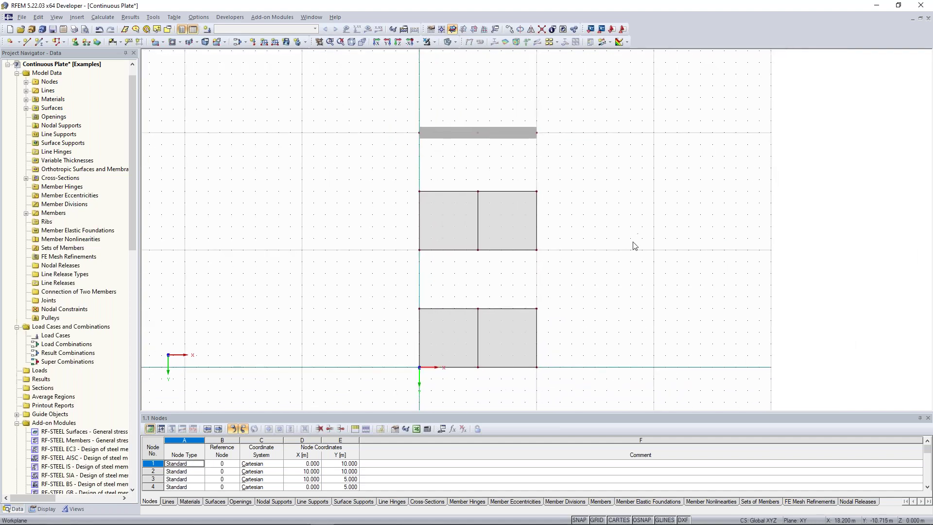
Create a new line support type in the global axes, with uZ fixed and the rotations φX and φY free.
{"action": "scroll", "coordinate": [628, 245], "scroll_direction": "down", "scroll_amount": 2}
{"action": "middle_click_drag", "start_coordinate": [621, 282], "coordinate": [578, 213]}
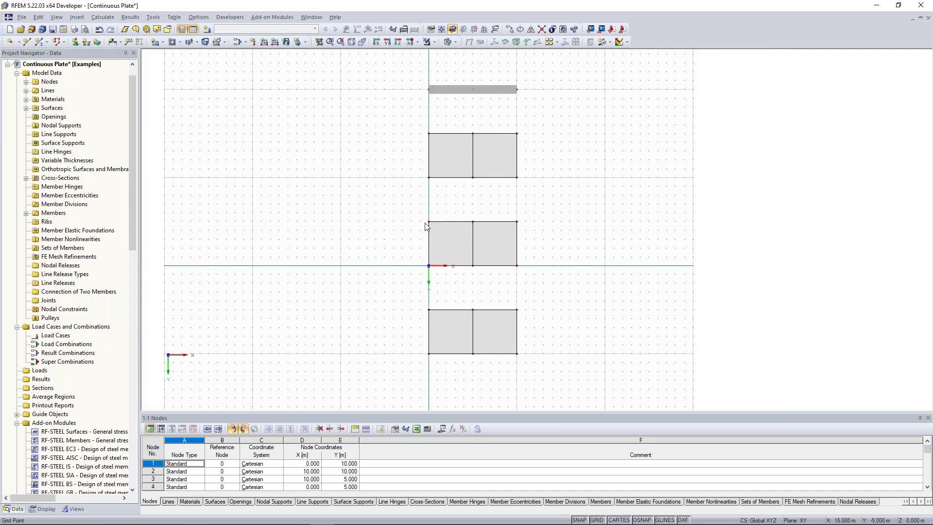
{"action": "middle_click_drag", "start_coordinate": [318, 181], "coordinate": [285, 185]}
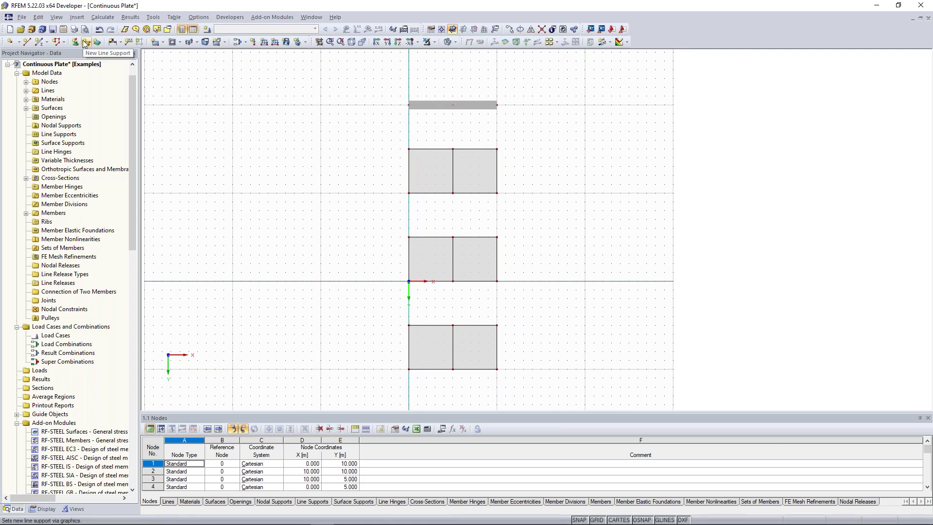
{"action": "middle_click_drag", "start_coordinate": [354, 308], "coordinate": [373, 234], "text": "ctrl"}
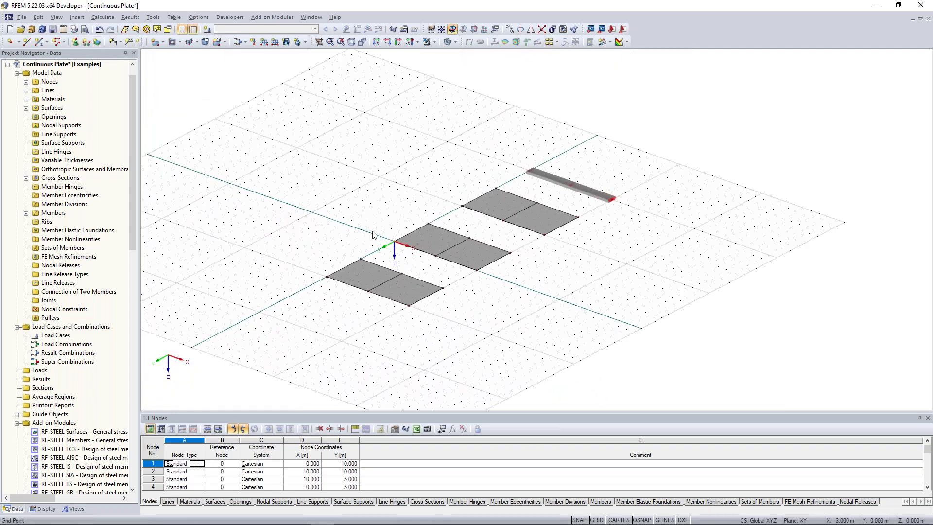
{"action": "scroll", "coordinate": [362, 229], "scroll_direction": "up", "scroll_amount": 3}
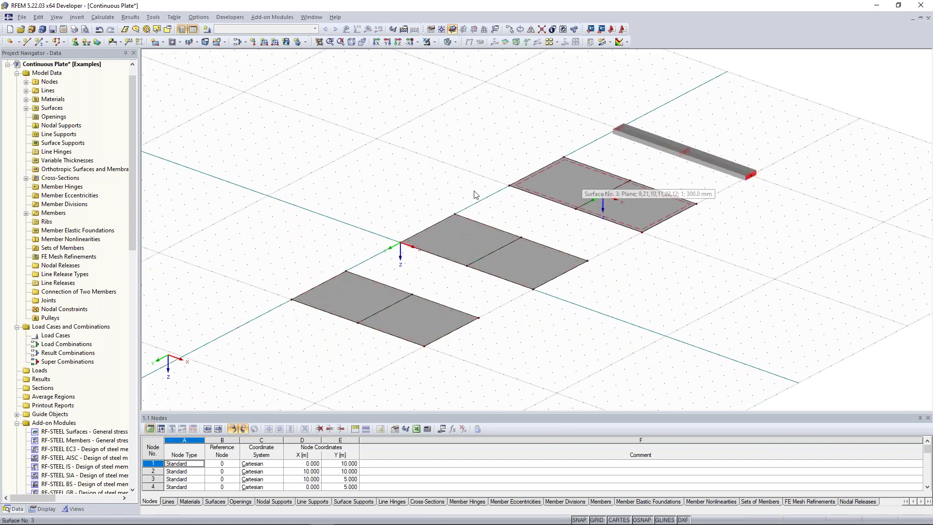
{"action": "scroll", "coordinate": [422, 170], "scroll_direction": "up", "scroll_amount": 1}
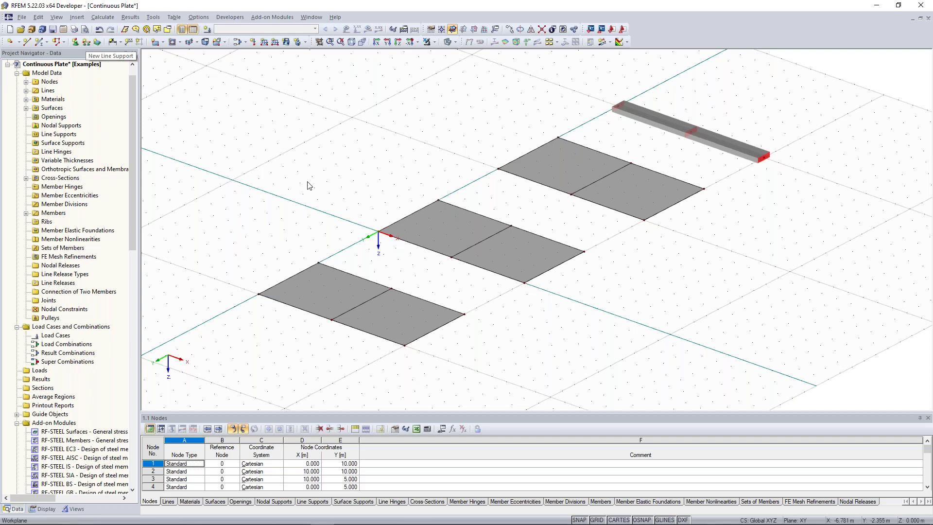
{"action": "left_click", "coordinate": [86, 42]}
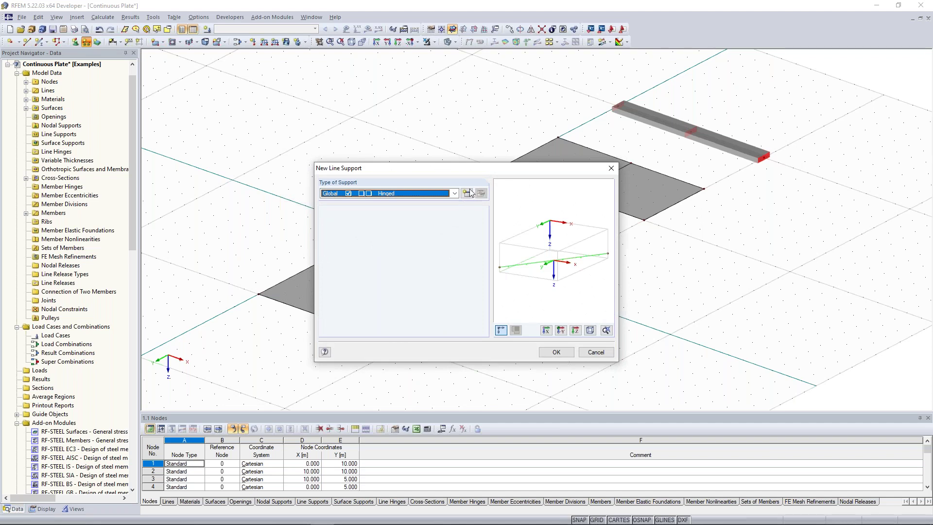
{"action": "left_click_drag", "start_coordinate": [471, 166], "coordinate": [568, 108]}
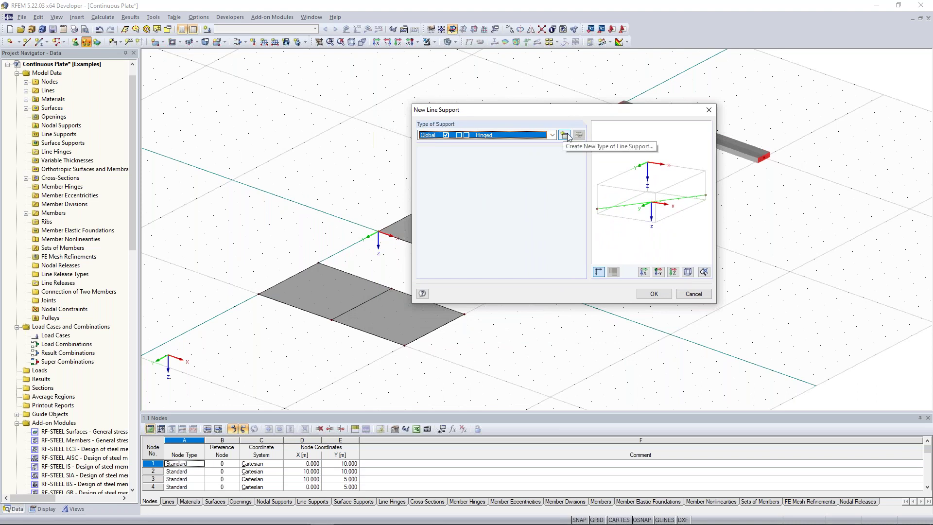
{"action": "left_click", "coordinate": [565, 136]}
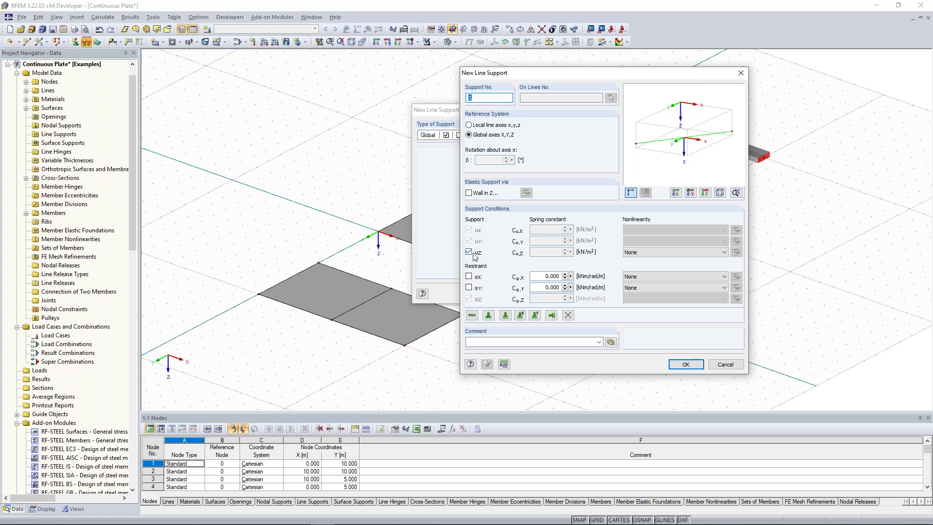
{"action": "left_click", "coordinate": [685, 364]}
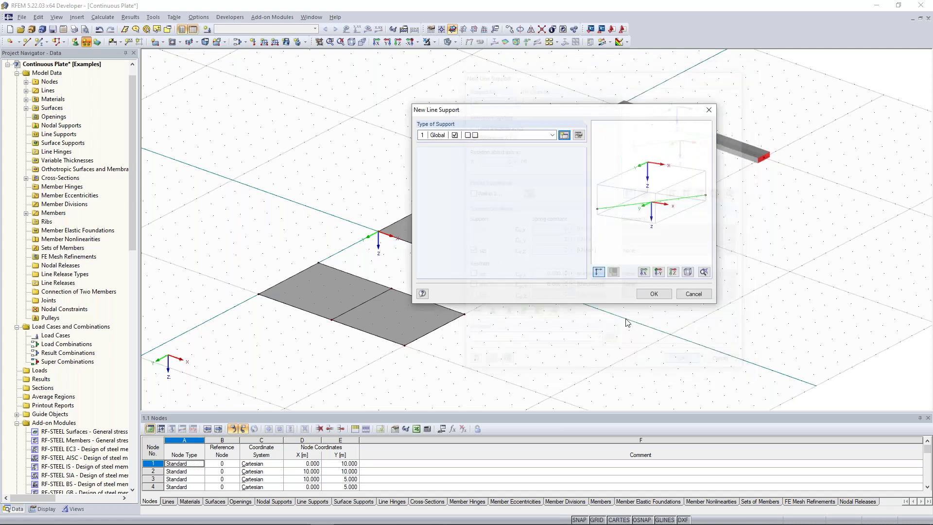
Choose line support type 1 and place it on the lower surface's two short edges and its dividing line.
{"action": "left_click", "coordinate": [533, 138]}
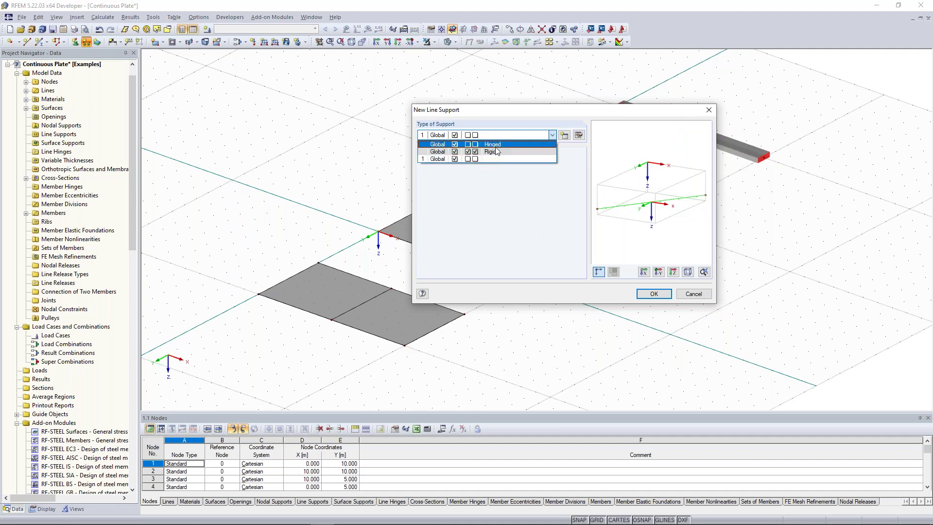
{"action": "left_click", "coordinate": [445, 158]}
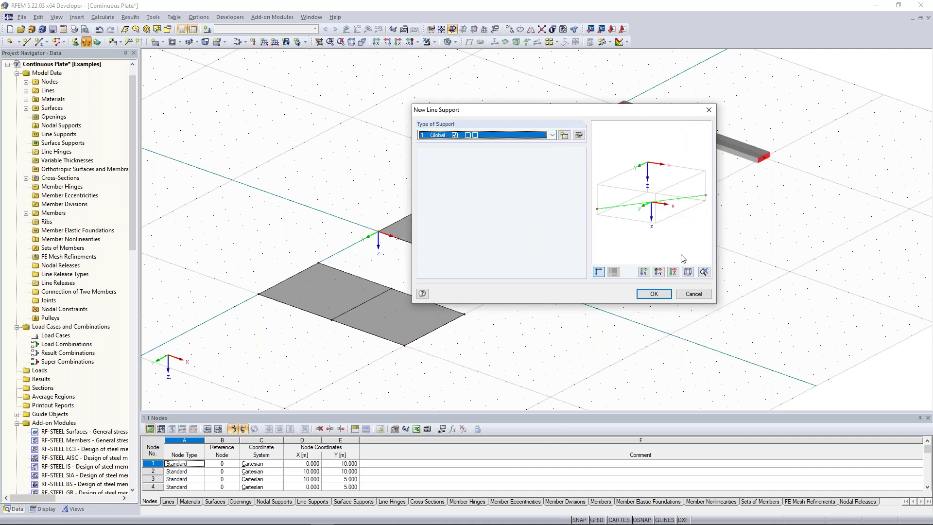
{"action": "left_click", "coordinate": [550, 136]}
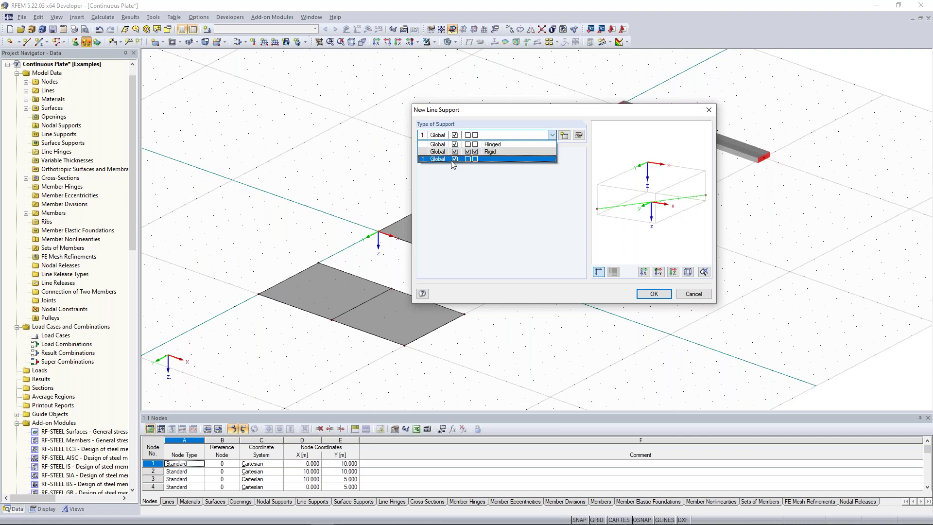
{"action": "left_click", "coordinate": [519, 195]}
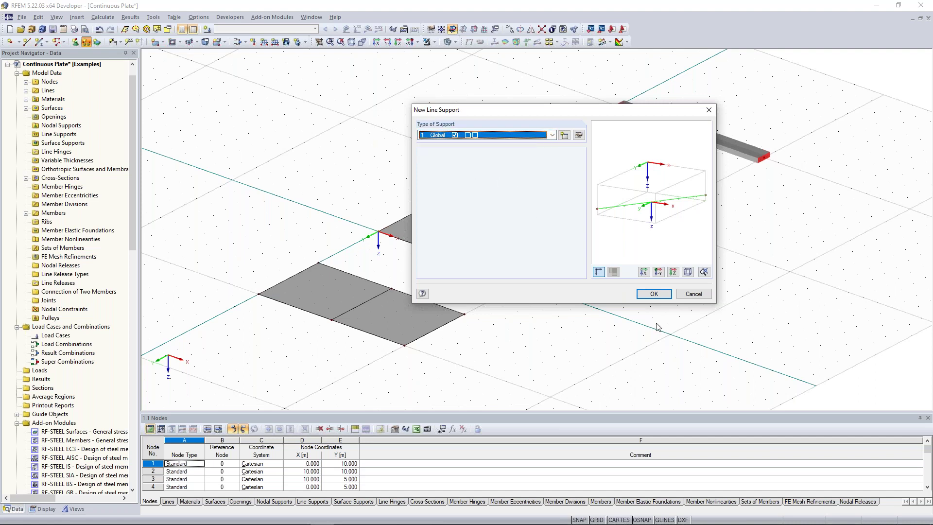
{"action": "left_click", "coordinate": [654, 294]}
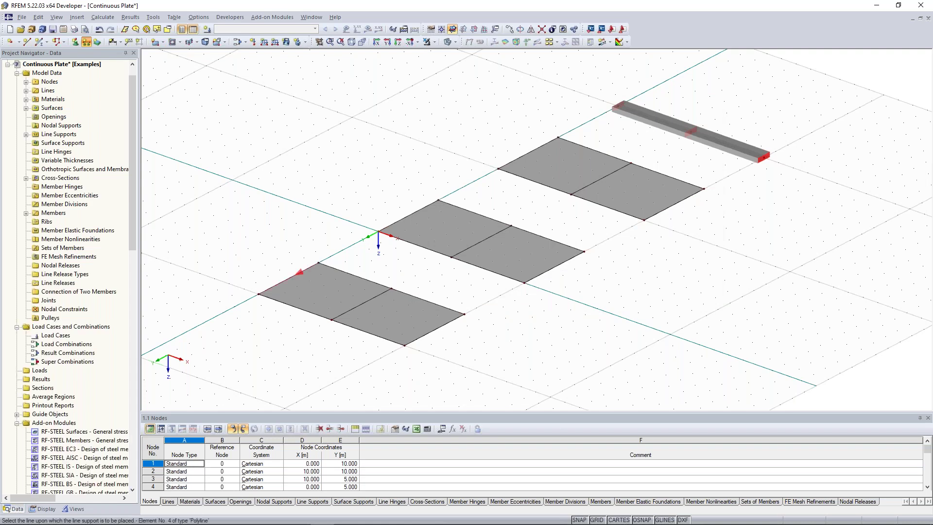
{"action": "left_click", "coordinate": [300, 272]}
{"action": "left_click", "coordinate": [359, 306]}
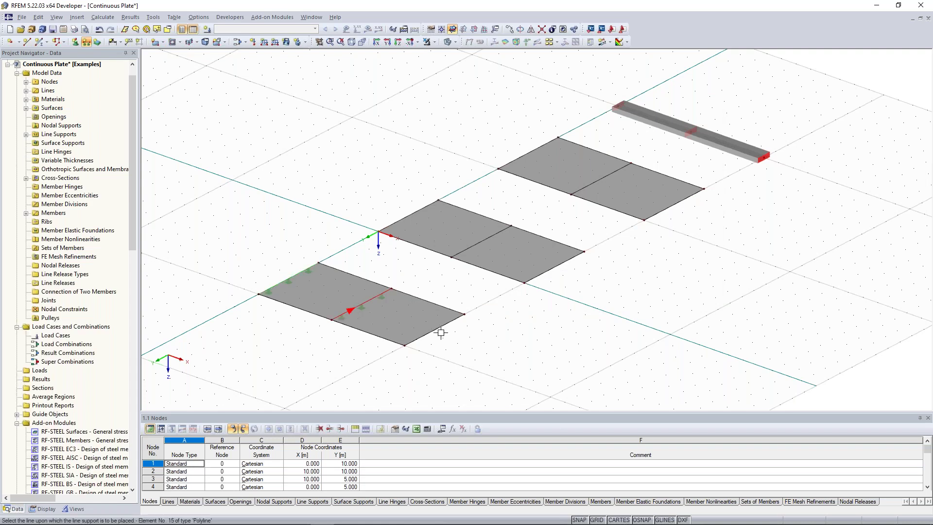
{"action": "left_click", "coordinate": [423, 336]}
Place the same line support on the short edges and dividing lines of the middle and upper surfaces.
{"action": "left_click", "coordinate": [418, 213]}
{"action": "left_click", "coordinate": [478, 244]}
{"action": "left_click", "coordinate": [548, 268]}
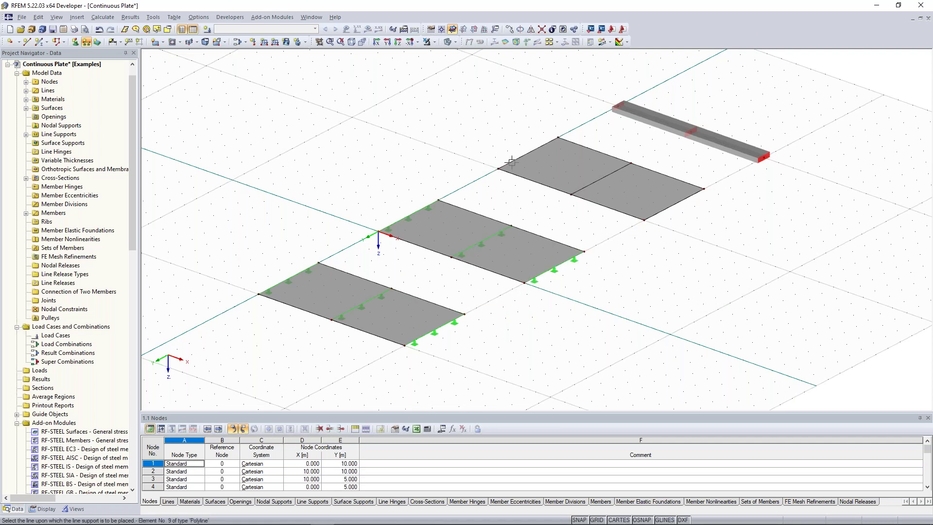
{"action": "left_click", "coordinate": [518, 160]}
{"action": "left_click", "coordinate": [590, 182]}
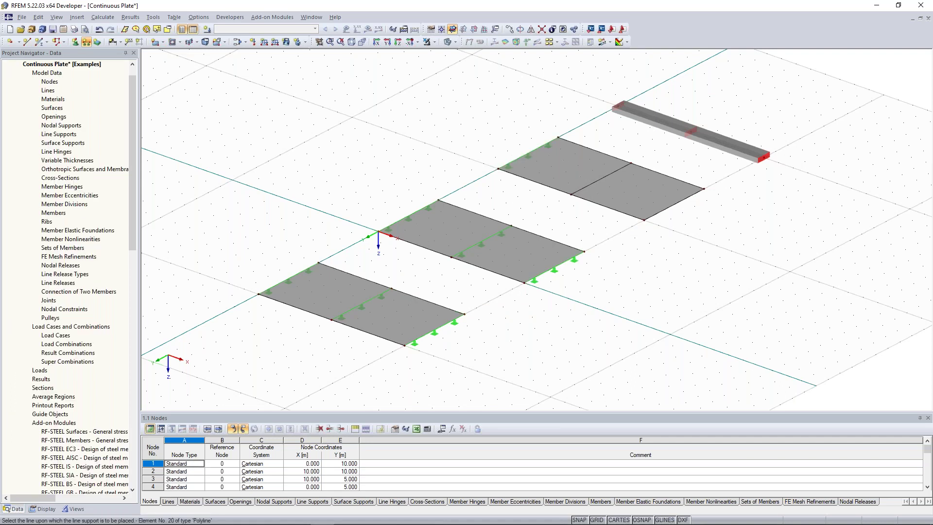
{"action": "left_click", "coordinate": [675, 204]}
{"action": "key", "text": "Escape"}
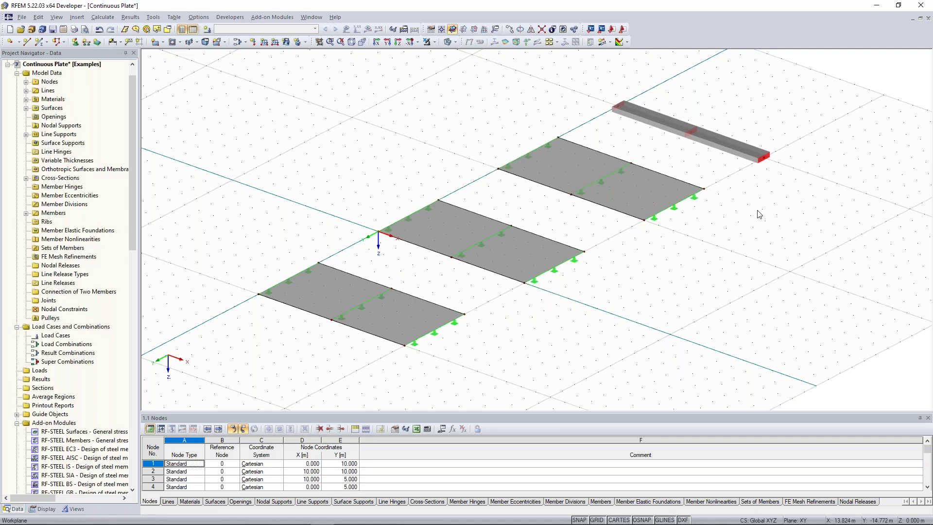
Assign a Hinged nodal support to the beam's midspan node and far end node (nodes 14 and 21).
{"action": "scroll", "coordinate": [677, 223], "scroll_direction": "down", "scroll_amount": 2}
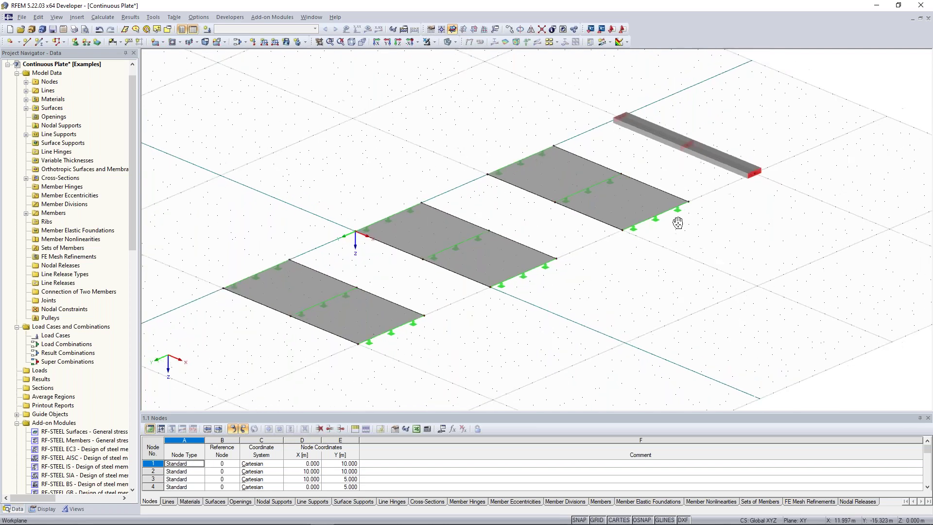
{"action": "middle_click_drag", "start_coordinate": [676, 223], "coordinate": [531, 250]}
{"action": "scroll", "coordinate": [577, 218], "scroll_direction": "up", "scroll_amount": 3}
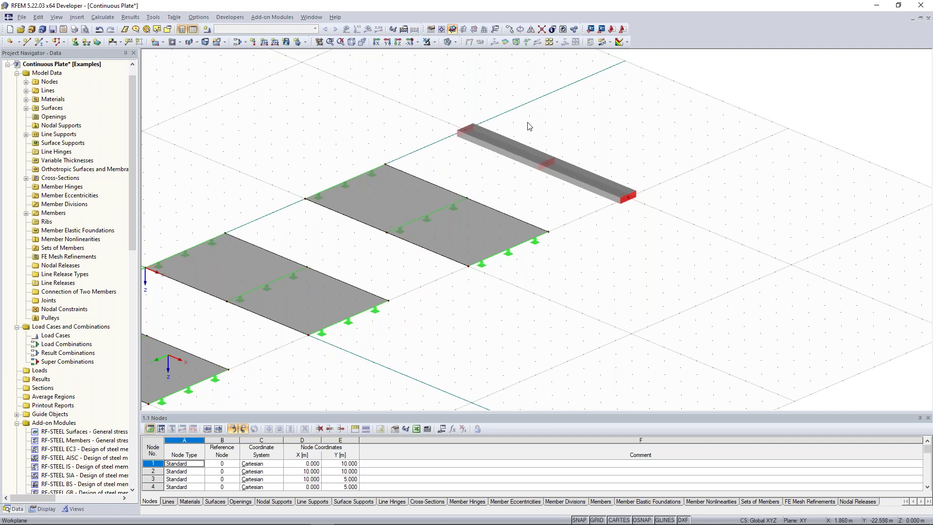
{"action": "left_click_drag", "start_coordinate": [526, 116], "coordinate": [667, 215]}
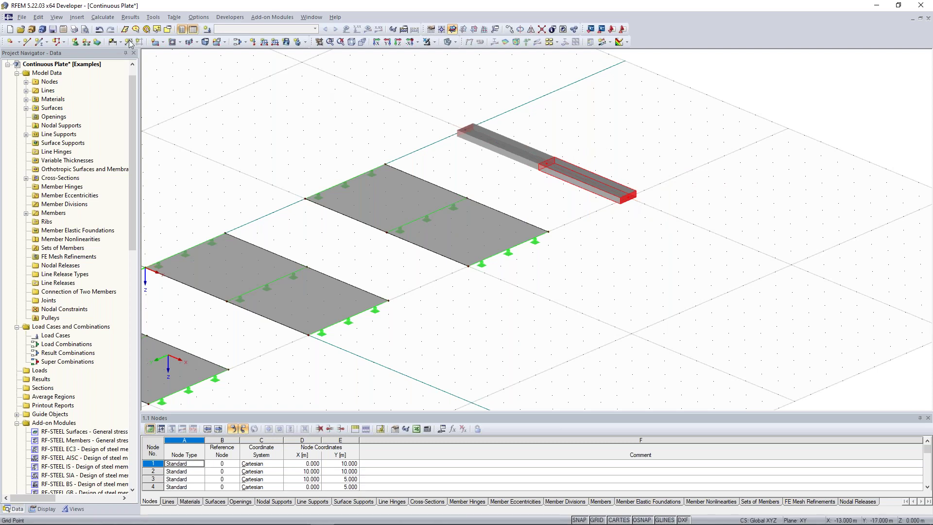
{"action": "left_click", "coordinate": [76, 43]}
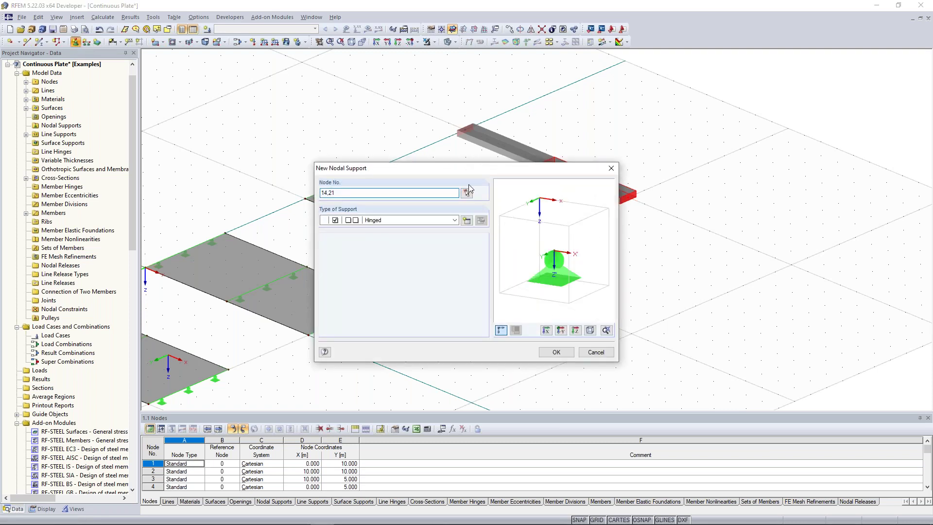
{"action": "left_click_drag", "start_coordinate": [451, 172], "coordinate": [669, 191]}
{"action": "left_click", "coordinate": [673, 238]}
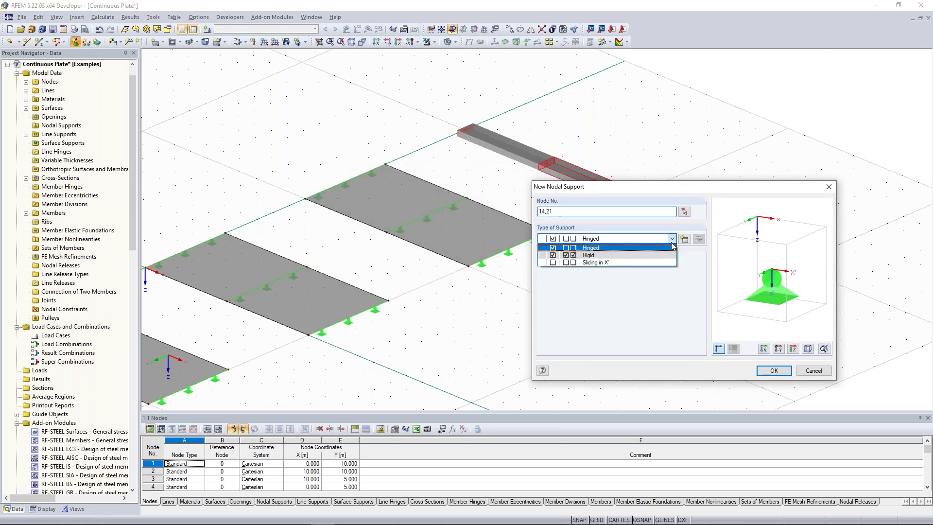
{"action": "left_click", "coordinate": [672, 247]}
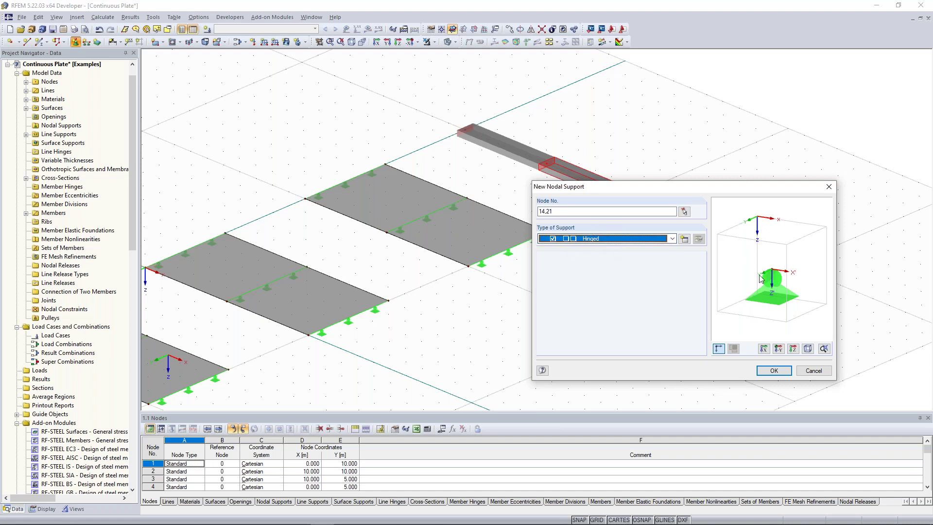
{"action": "left_click", "coordinate": [774, 371]}
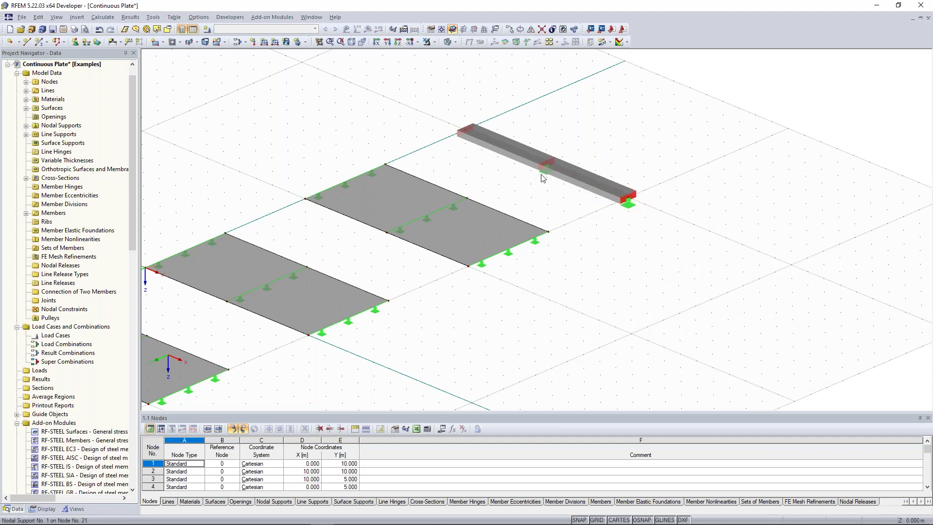
Add a new nodal support type to the beam's start node 13, with uZ fixed and φX restrained.
{"action": "left_click_drag", "start_coordinate": [431, 88], "coordinate": [501, 146]}
{"action": "scroll", "coordinate": [510, 109], "scroll_direction": "up", "scroll_amount": 3}
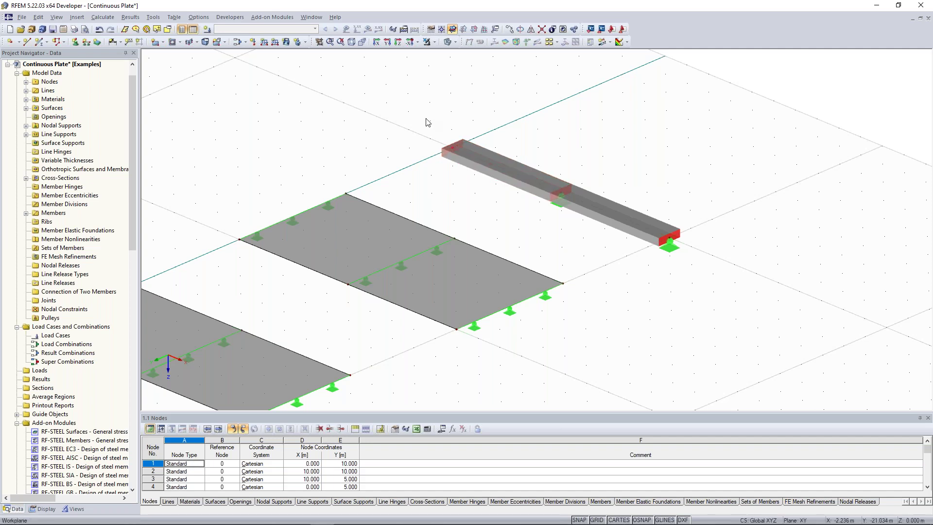
{"action": "left_click", "coordinate": [78, 43]}
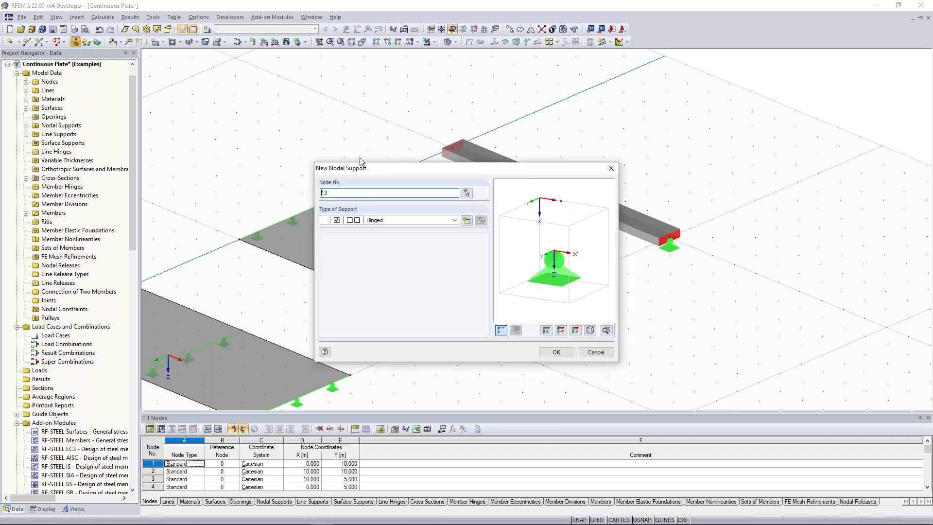
{"action": "left_click_drag", "start_coordinate": [395, 163], "coordinate": [225, 102]}
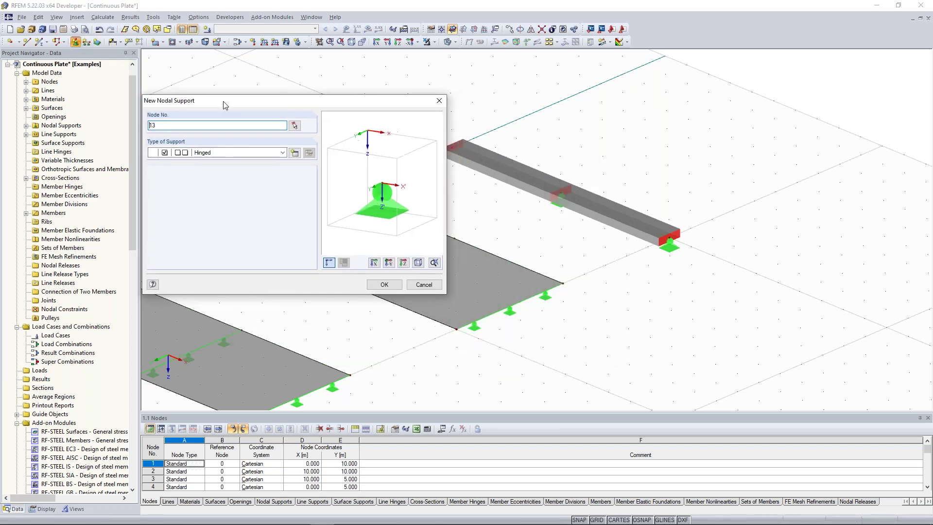
{"action": "left_click", "coordinate": [294, 155]}
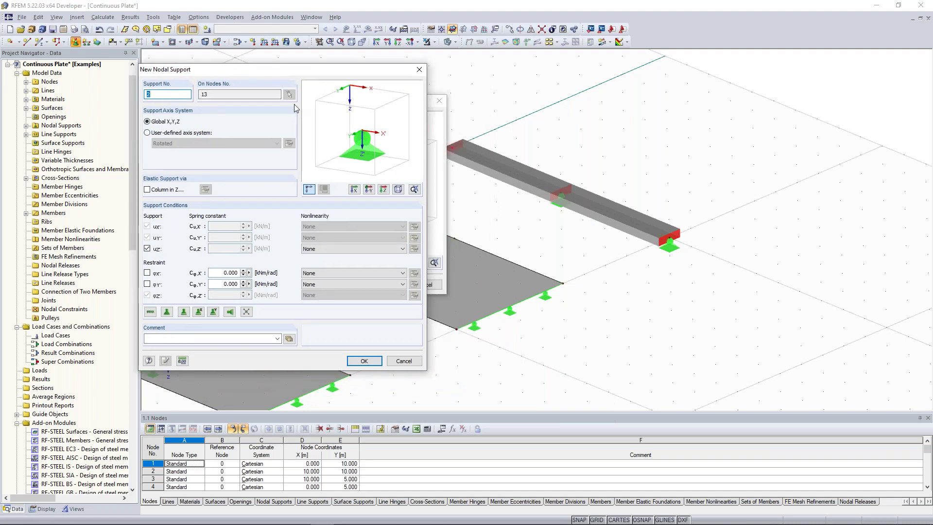
{"action": "left_click", "coordinate": [147, 273]}
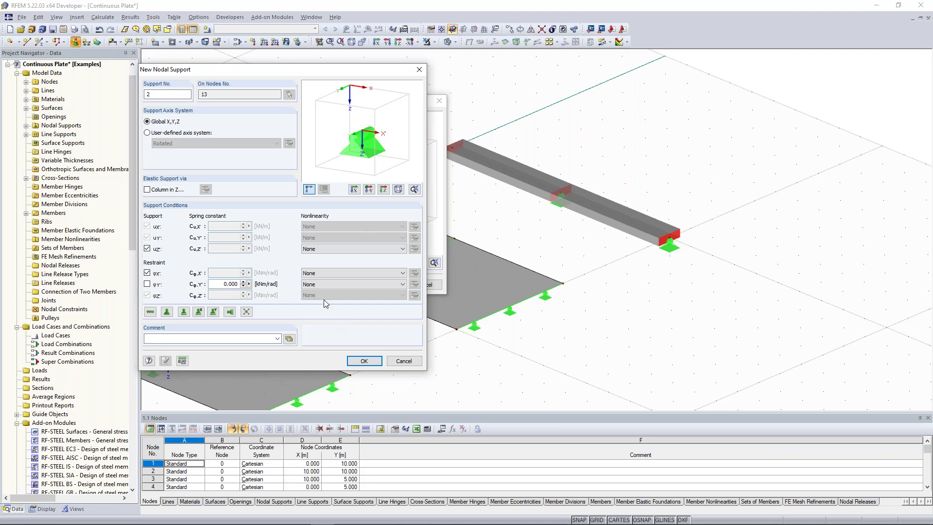
{"action": "left_click", "coordinate": [371, 361]}
{"action": "left_click", "coordinate": [383, 285]}
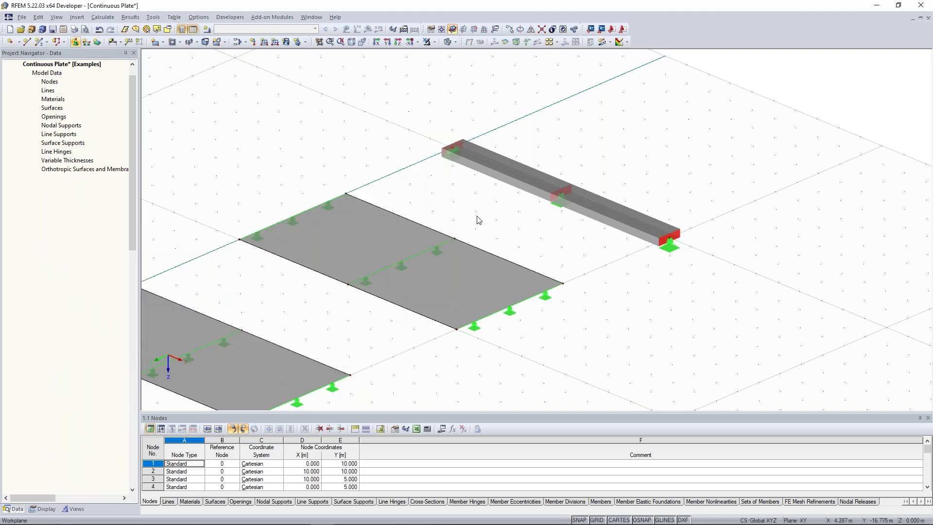
{"action": "scroll", "coordinate": [476, 219], "scroll_direction": "down", "scroll_amount": 2}
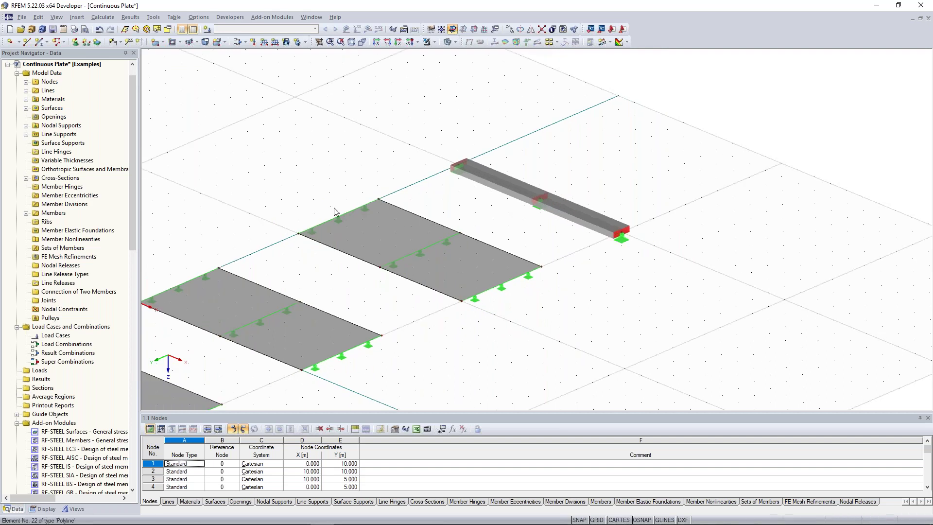
{"action": "middle_click_drag", "start_coordinate": [299, 195], "coordinate": [455, 136]}
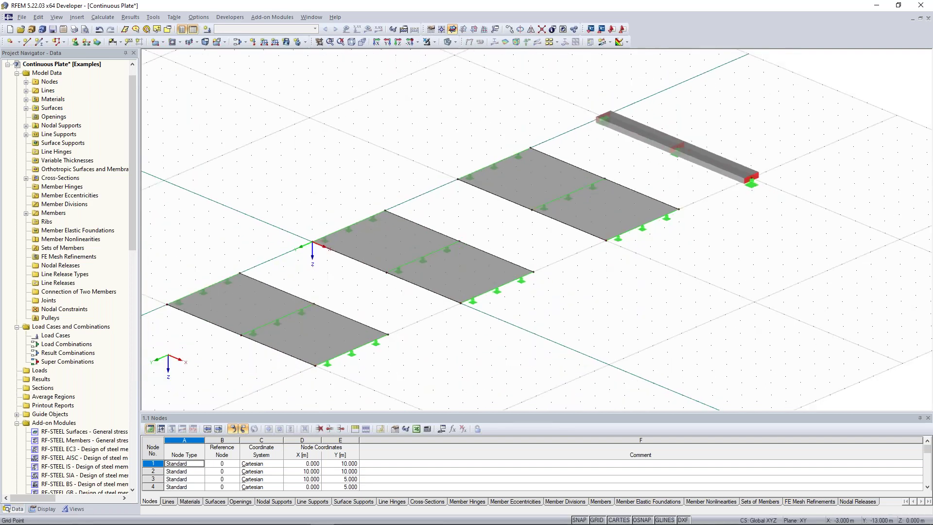
{"action": "scroll", "coordinate": [386, 146], "scroll_direction": "down", "scroll_amount": 1}
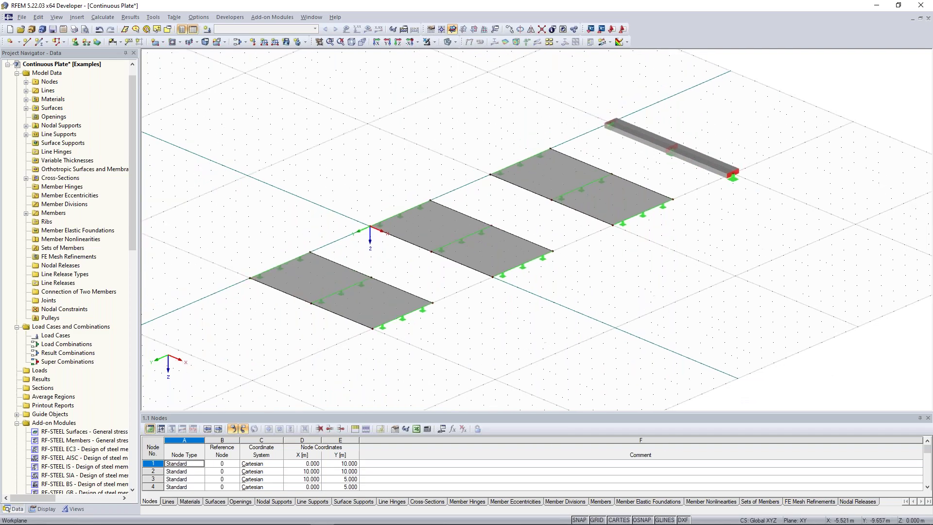
{"action": "middle_click_drag", "start_coordinate": [417, 141], "coordinate": [481, 139], "text": "ctrl"}
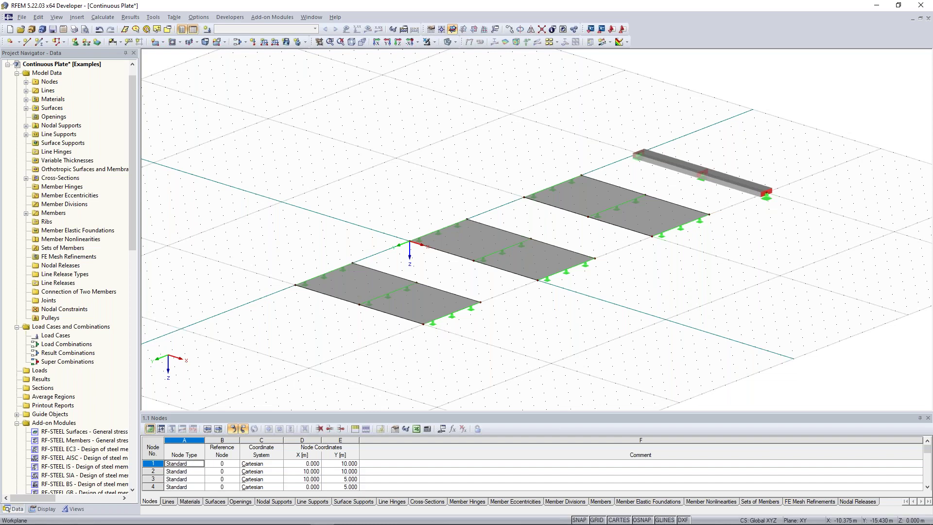
Create load case LC1 described as "test" in the Permanent category with self-weight deactivated.
{"action": "middle_click_drag", "start_coordinate": [456, 131], "coordinate": [417, 150], "text": "ctrl"}
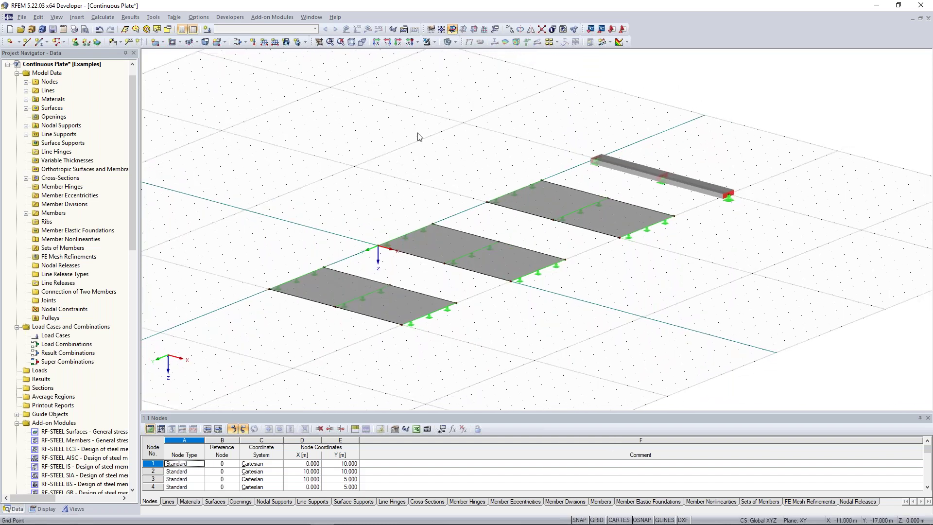
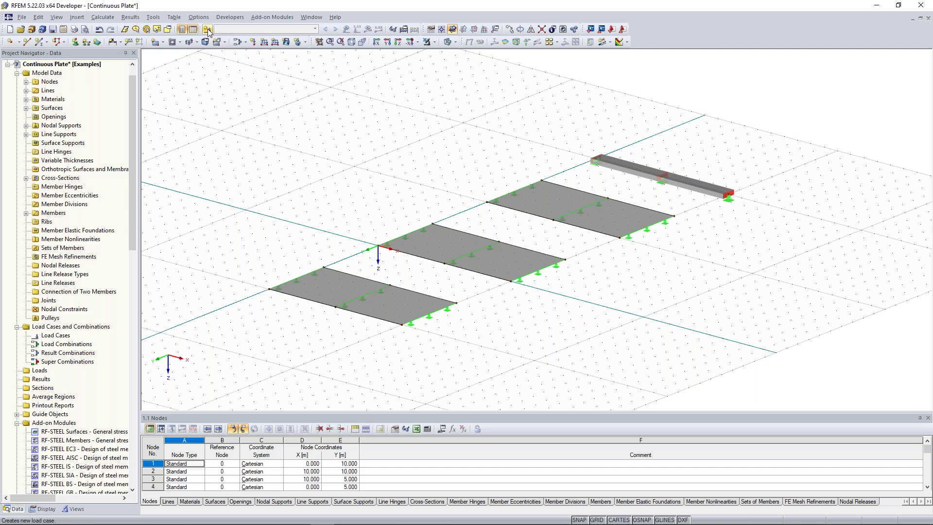
{"action": "left_click", "coordinate": [208, 29]}
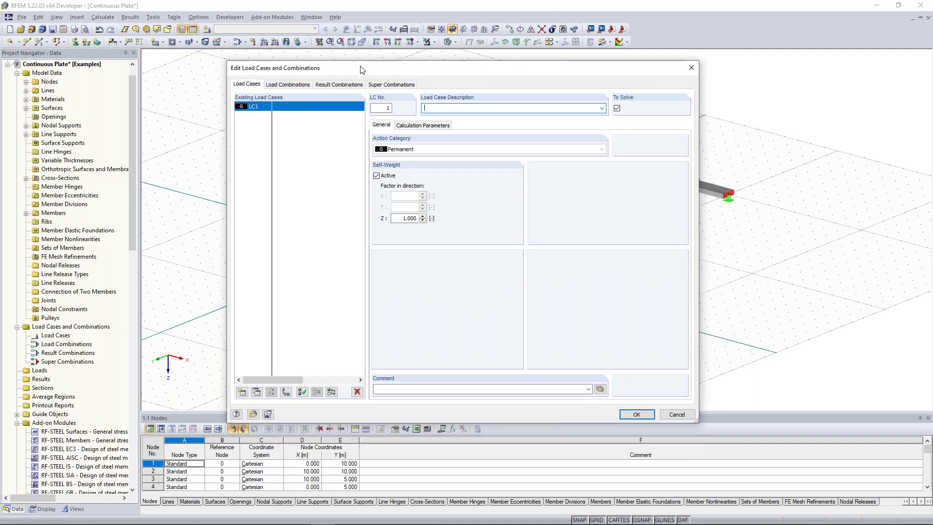
{"action": "left_click", "coordinate": [458, 98]}
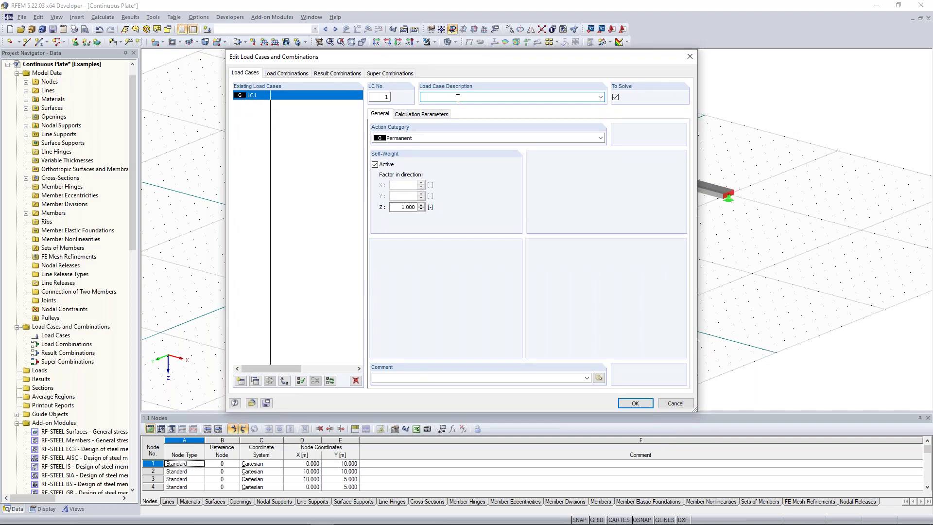
{"action": "type", "text": "test"}
{"action": "left_click", "coordinate": [377, 166]}
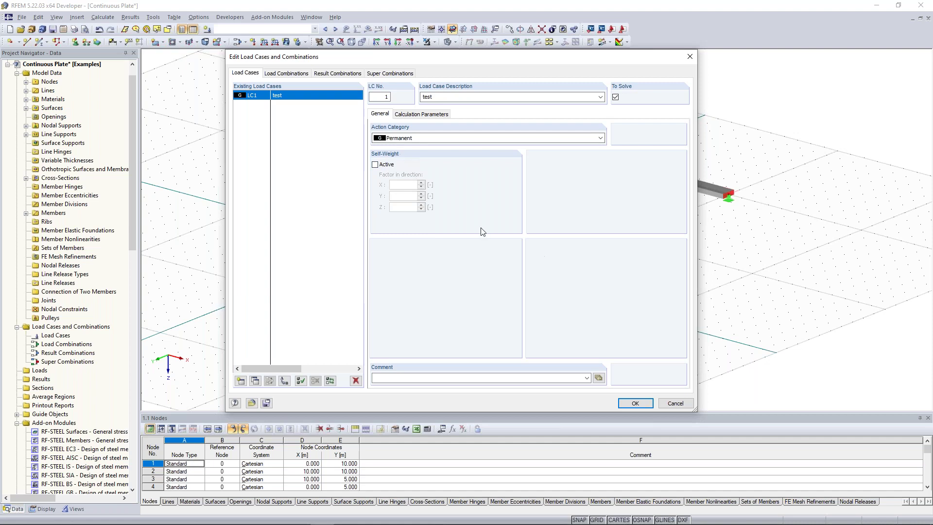
{"action": "left_click", "coordinate": [637, 405]}
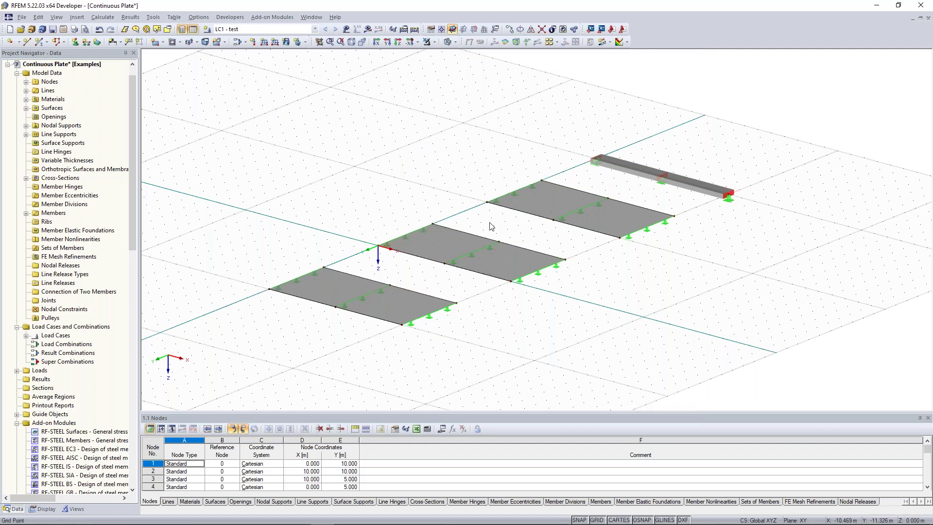
Define a new uniform surface load of type Force in global direction ZL with a magnitude of 10 kN/m².
{"action": "left_click", "coordinate": [344, 290]}
{"action": "left_click", "coordinate": [410, 129]}
{"action": "left_click", "coordinate": [286, 42]}
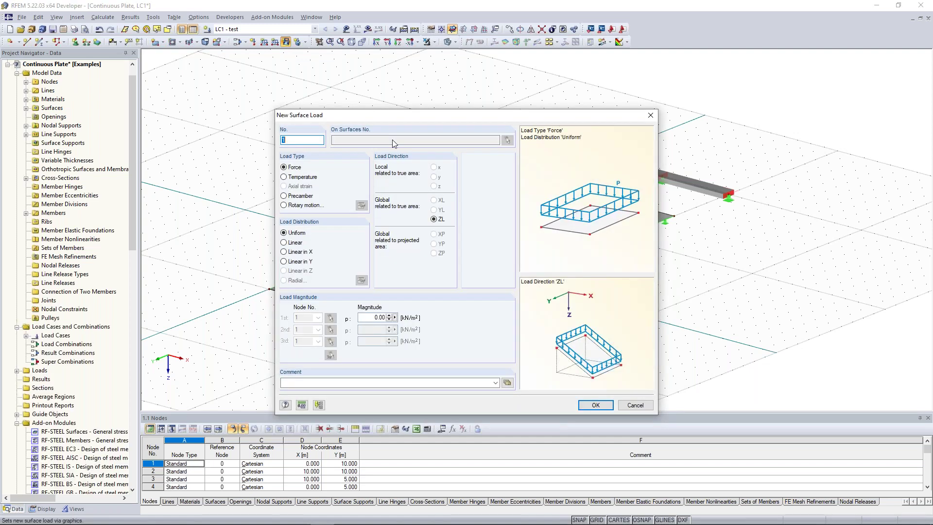
{"action": "left_click_drag", "start_coordinate": [386, 91], "coordinate": [383, 82]}
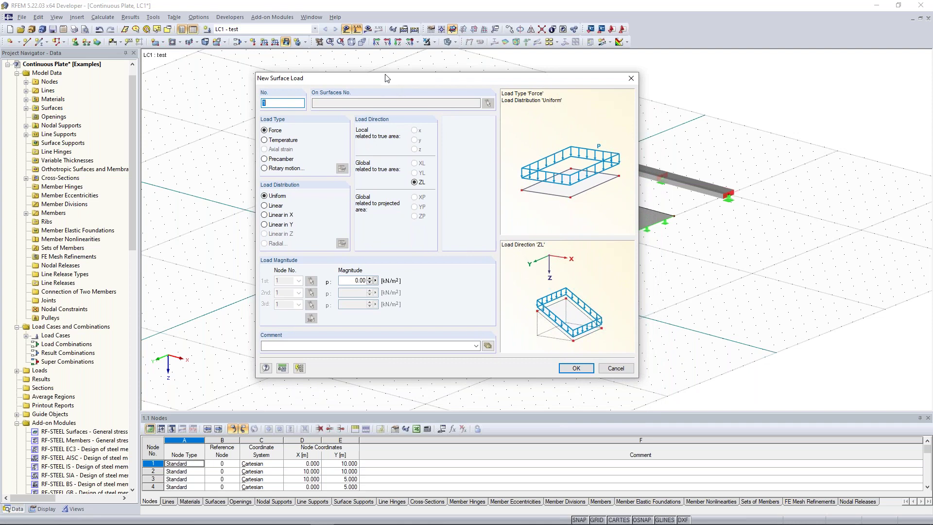
{"action": "left_click", "coordinate": [272, 131]}
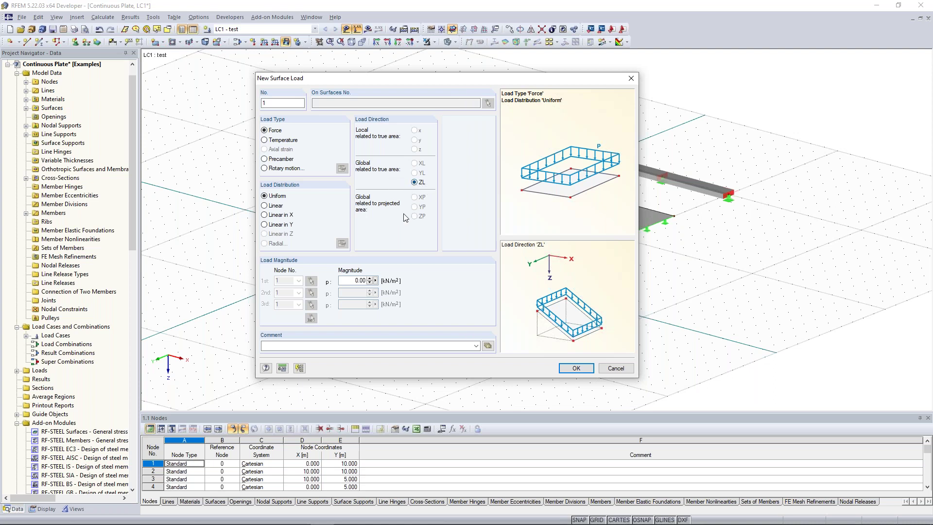
{"action": "key", "text": "Tab"}
{"action": "type", "text": "10"}
{"action": "left_click", "coordinate": [573, 371]}
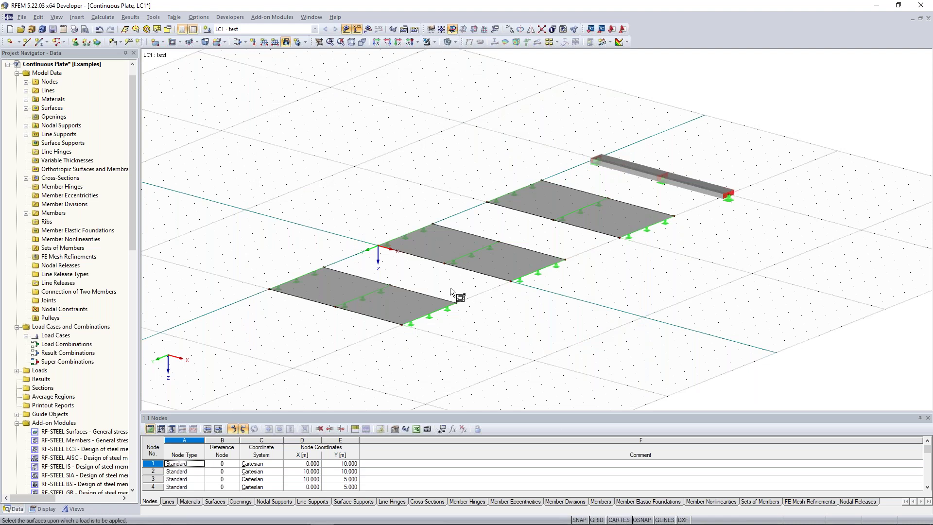
Apply the defined surface load to all three plate surfaces.
{"action": "left_click", "coordinate": [421, 298]}
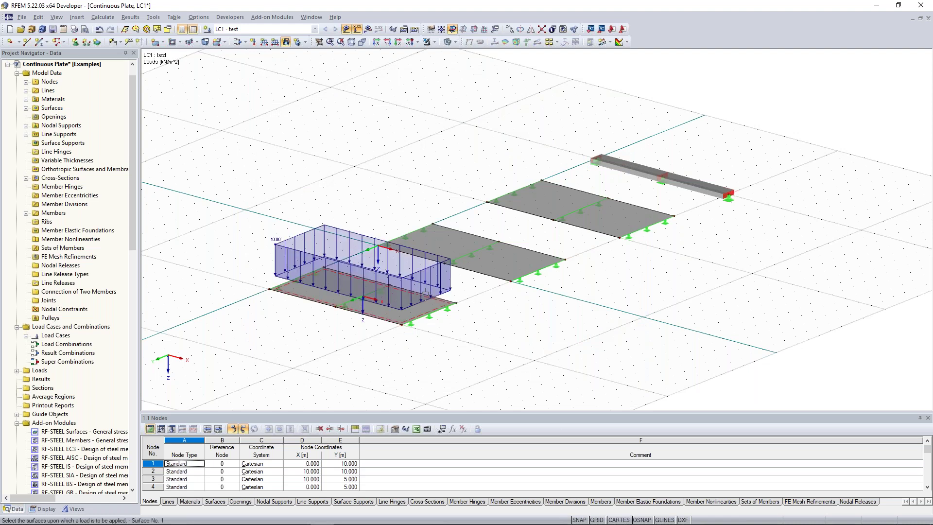
{"action": "left_click", "coordinate": [505, 251]}
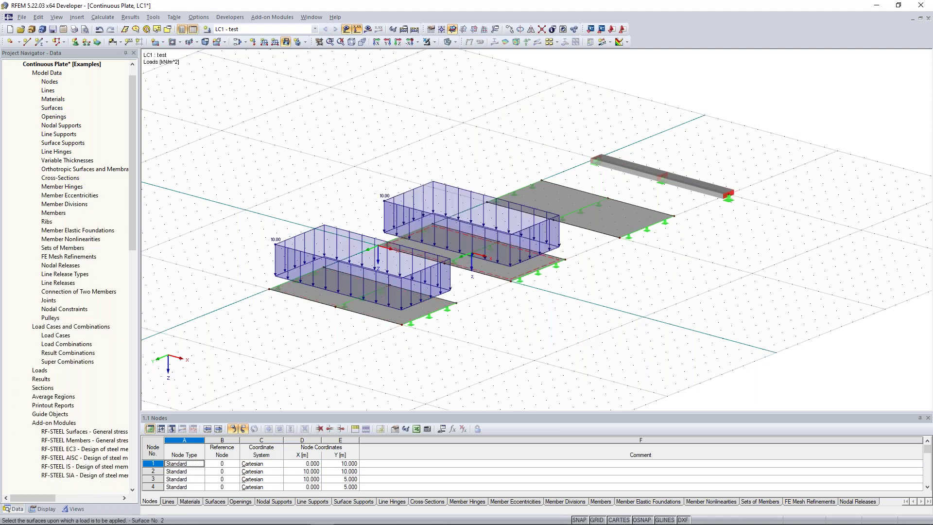
{"action": "left_click", "coordinate": [615, 212]}
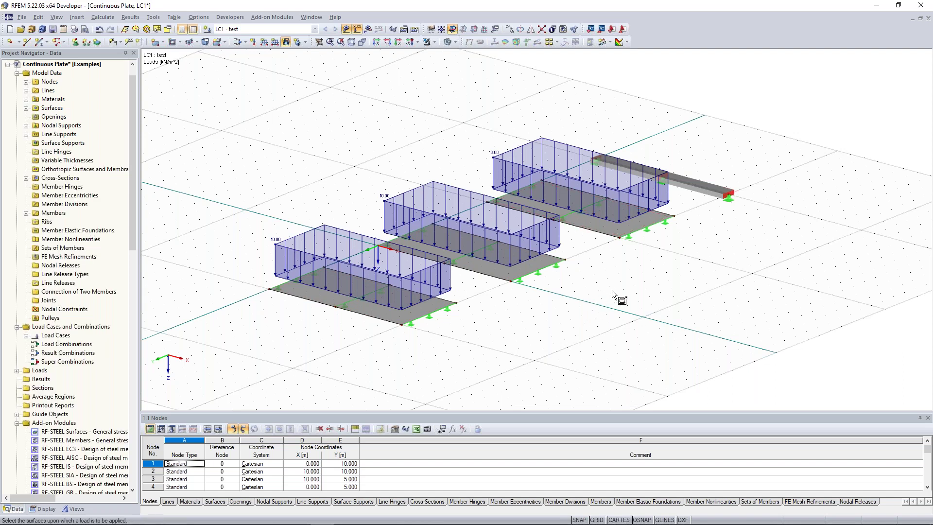
{"action": "key", "text": "Escape"}
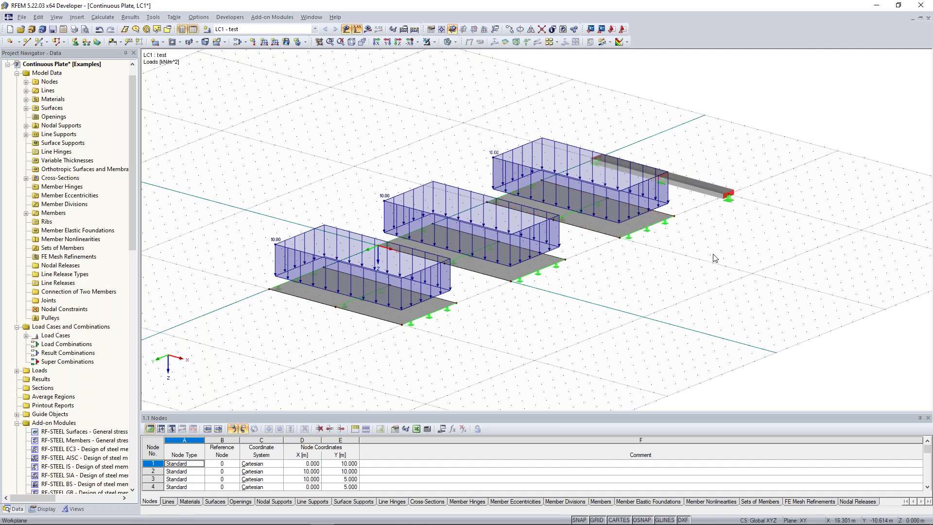
{"action": "middle_click_drag", "start_coordinate": [707, 258], "coordinate": [651, 268], "text": "ctrl"}
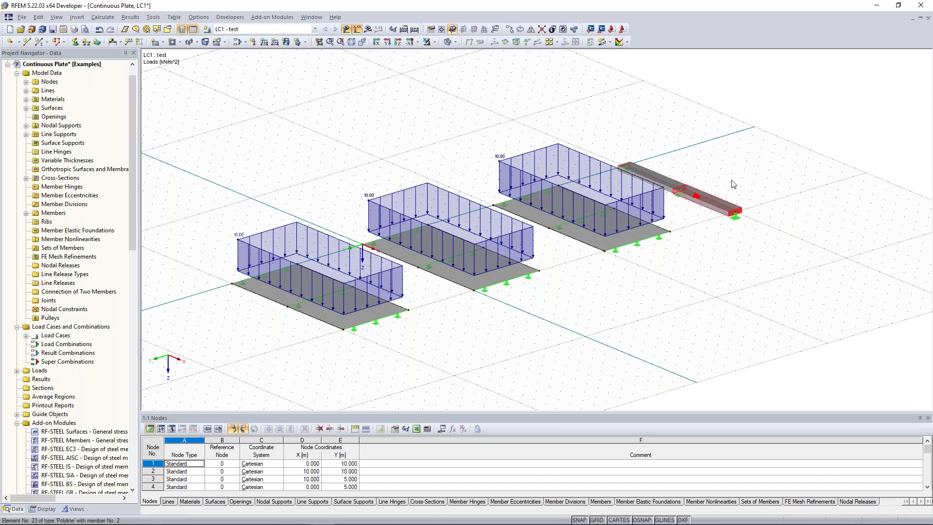
{"action": "middle_click_drag", "start_coordinate": [704, 177], "coordinate": [640, 177]}
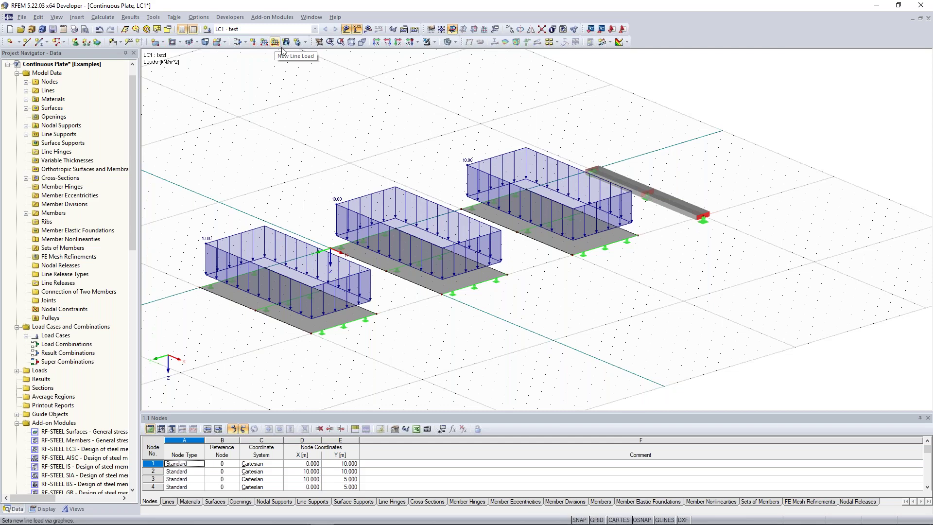
{"action": "middle_click_drag", "start_coordinate": [622, 170], "coordinate": [544, 165]}
{"action": "scroll", "coordinate": [571, 205], "scroll_direction": "up", "scroll_amount": 2}
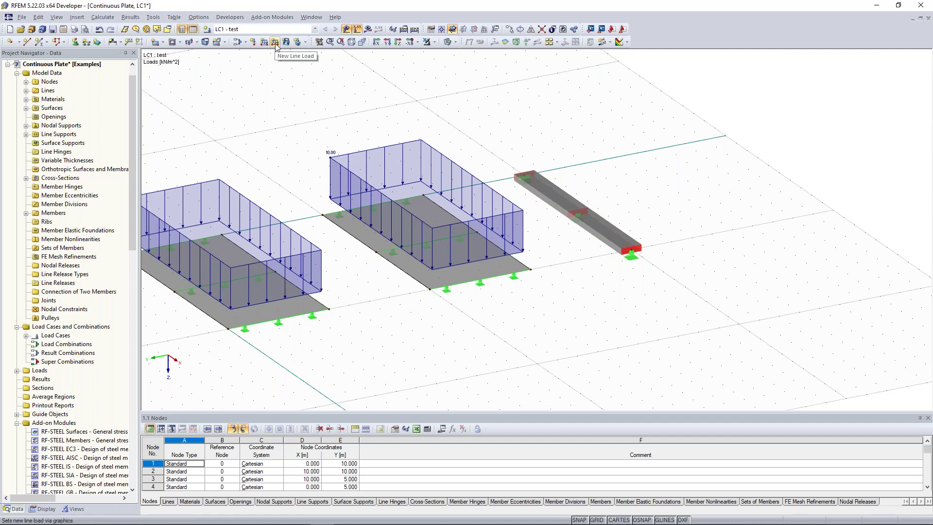
{"action": "middle_click_drag", "start_coordinate": [330, 127], "coordinate": [584, 90]}
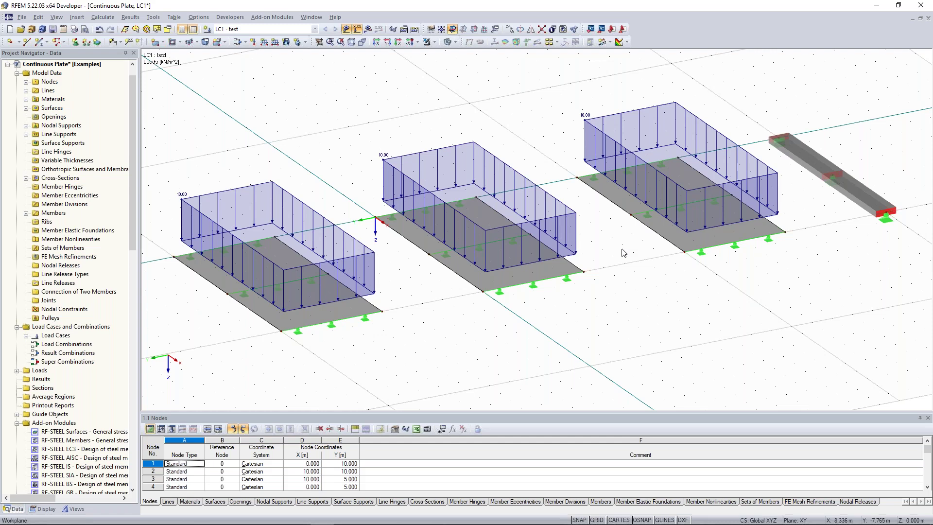
{"action": "middle_click_drag", "start_coordinate": [631, 247], "coordinate": [573, 225]}
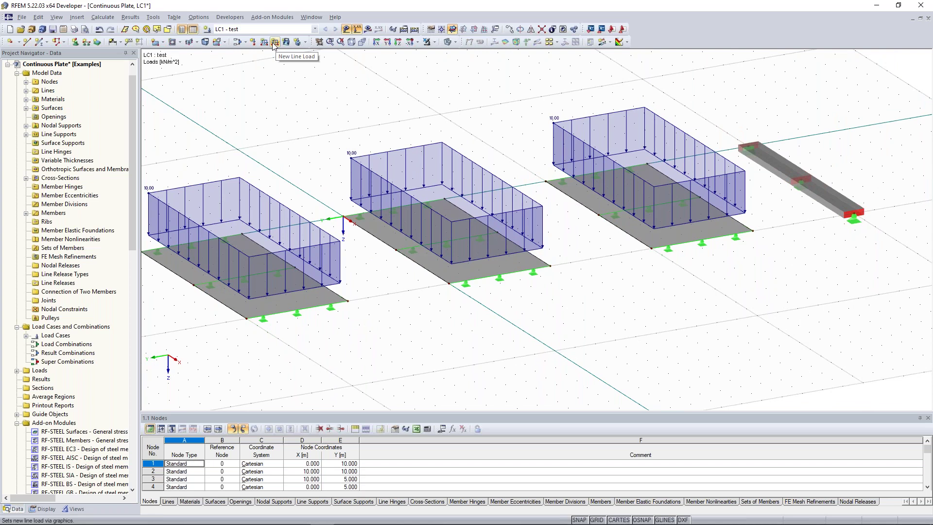
{"action": "middle_click_drag", "start_coordinate": [347, 111], "coordinate": [175, 133]}
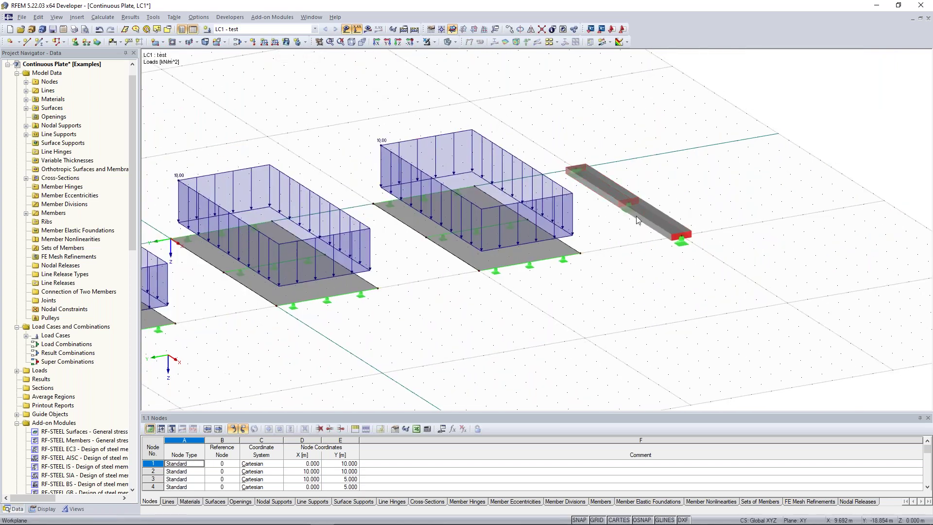
Apply a uniform 10 kN/m force load in global ZL direction to both members of the beam.
{"action": "left_click", "coordinate": [263, 42]}
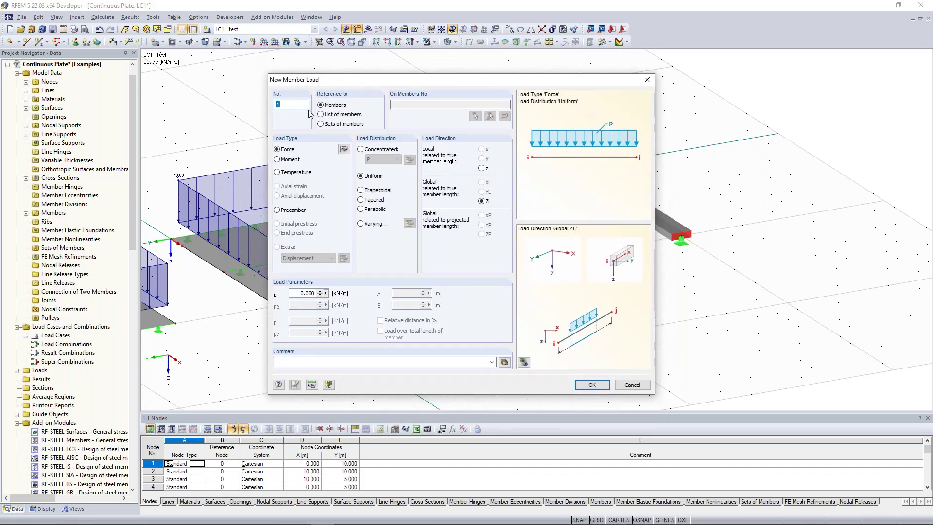
{"action": "double_click", "coordinate": [302, 293]}
{"action": "type", "text": "10"}
{"action": "left_click", "coordinate": [594, 385]}
{"action": "left_click", "coordinate": [603, 189]}
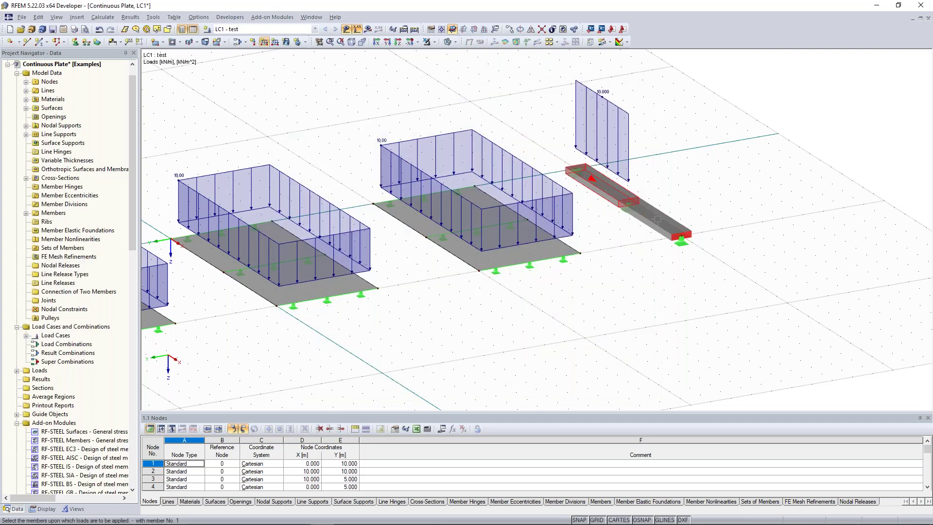
{"action": "left_click", "coordinate": [658, 219]}
{"action": "key", "text": "Escape"}
Open the properties of the frontmost plate, surface 1, and review the available surface geometry types.
{"action": "scroll", "coordinate": [537, 335], "scroll_direction": "down", "scroll_amount": 3}
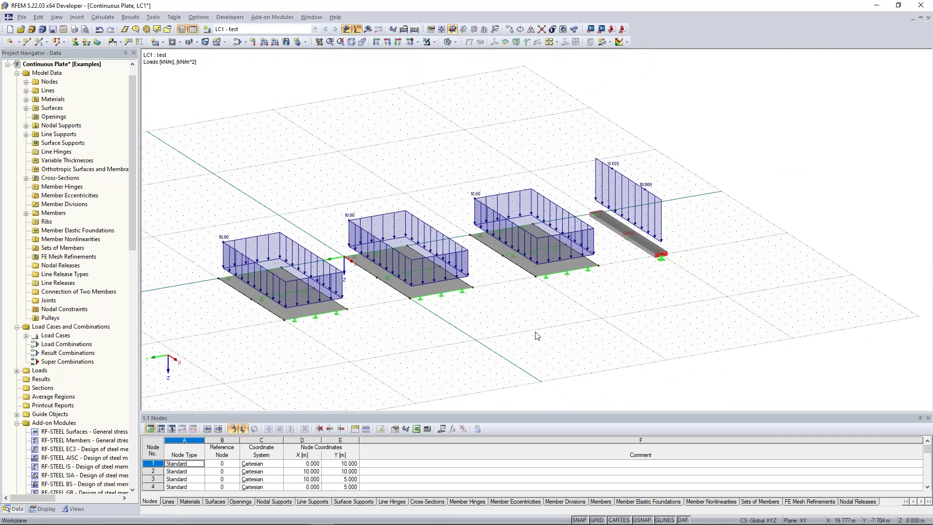
{"action": "middle_click_drag", "start_coordinate": [506, 340], "coordinate": [573, 333], "text": "ctrl"}
{"action": "scroll", "coordinate": [539, 327], "scroll_direction": "up", "scroll_amount": 1}
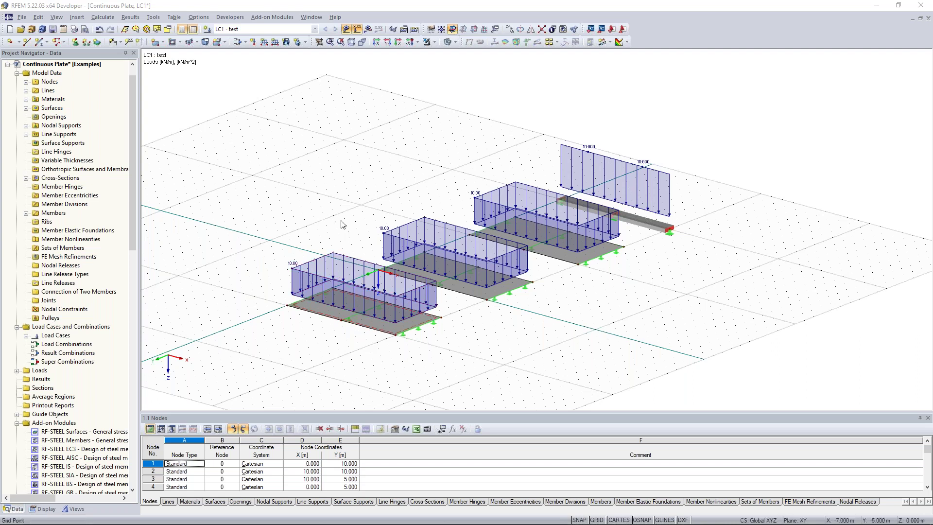
{"action": "middle_click_drag", "start_coordinate": [338, 217], "coordinate": [387, 237]}
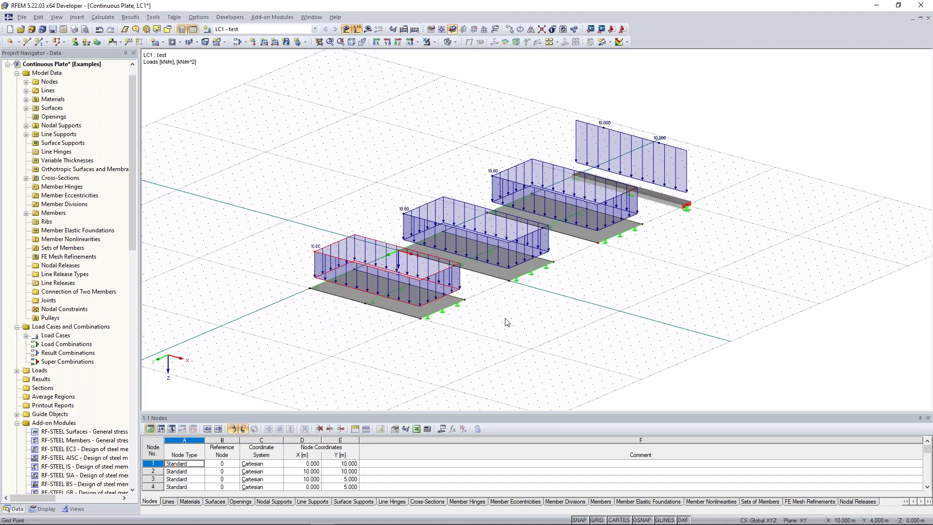
{"action": "right_click", "coordinate": [412, 313]}
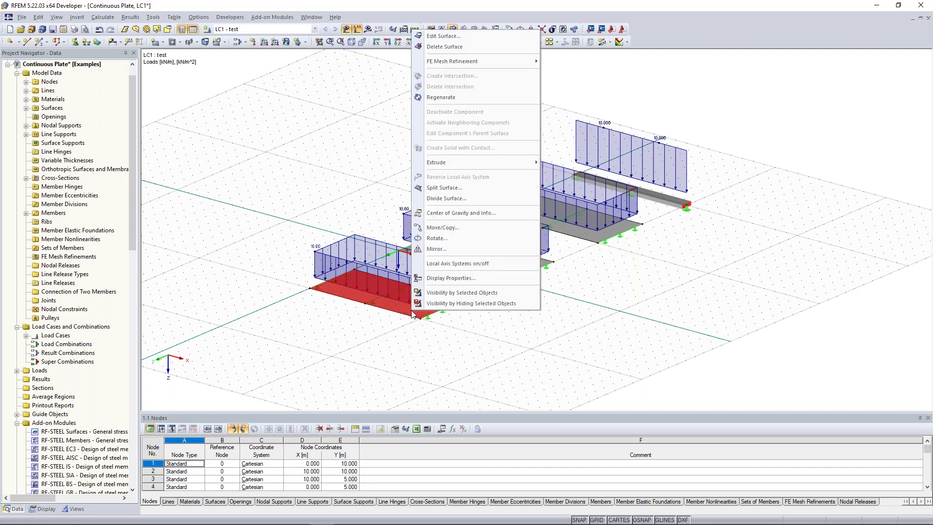
{"action": "left_click", "coordinate": [487, 39]}
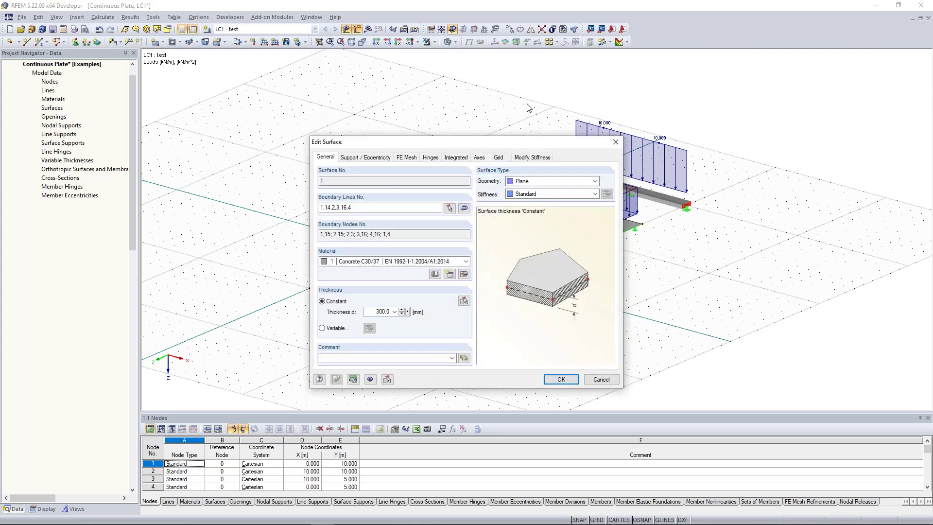
{"action": "left_click_drag", "start_coordinate": [489, 145], "coordinate": [453, 97]}
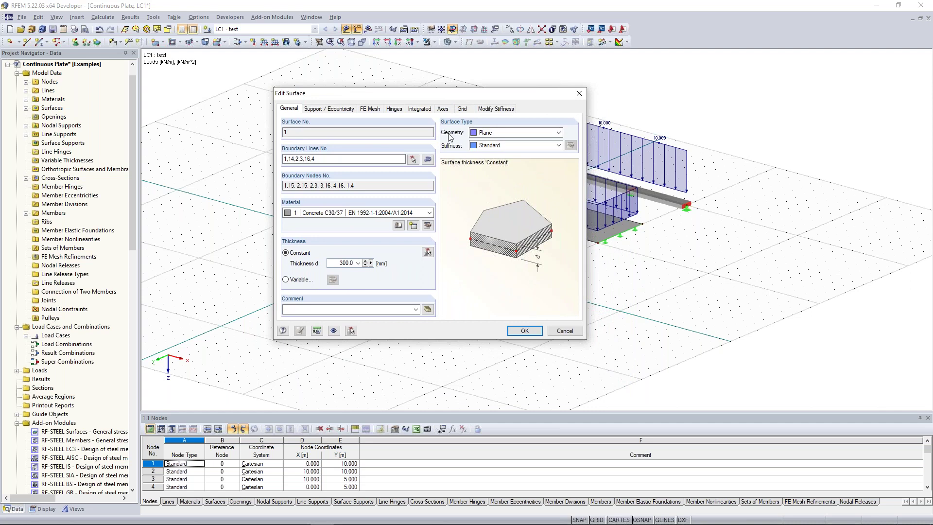
{"action": "left_click", "coordinate": [523, 134]}
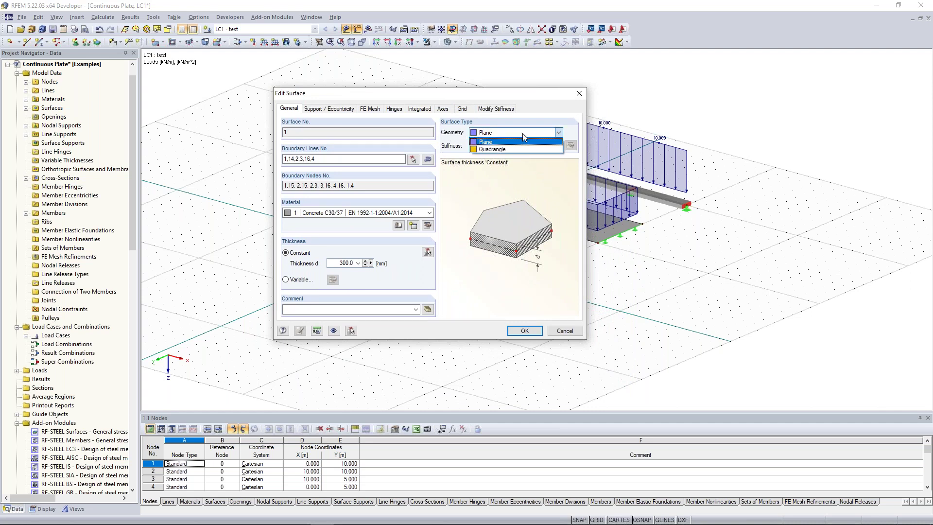
{"action": "left_click", "coordinate": [522, 133]}
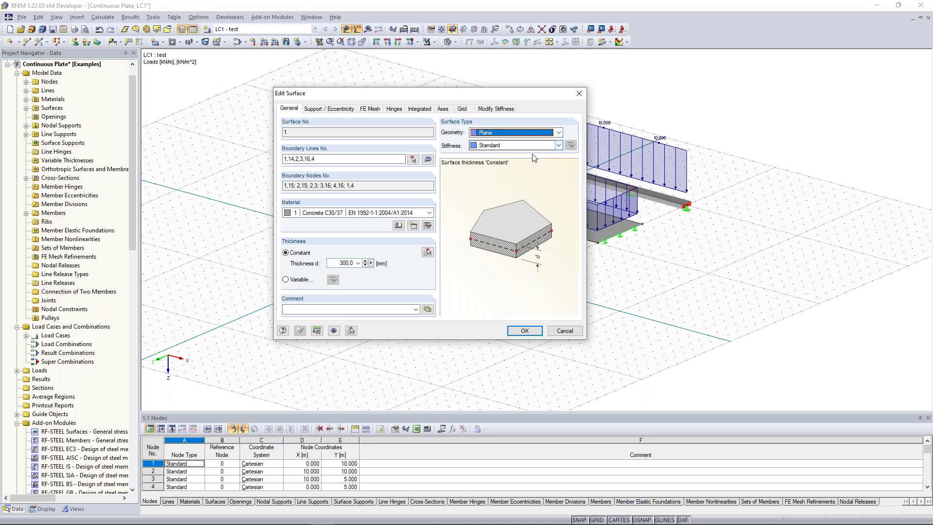
Switch the stiffness type of surface 1 to Orthotropic and open its detailed stiffness settings.
{"action": "left_click", "coordinate": [559, 146]}
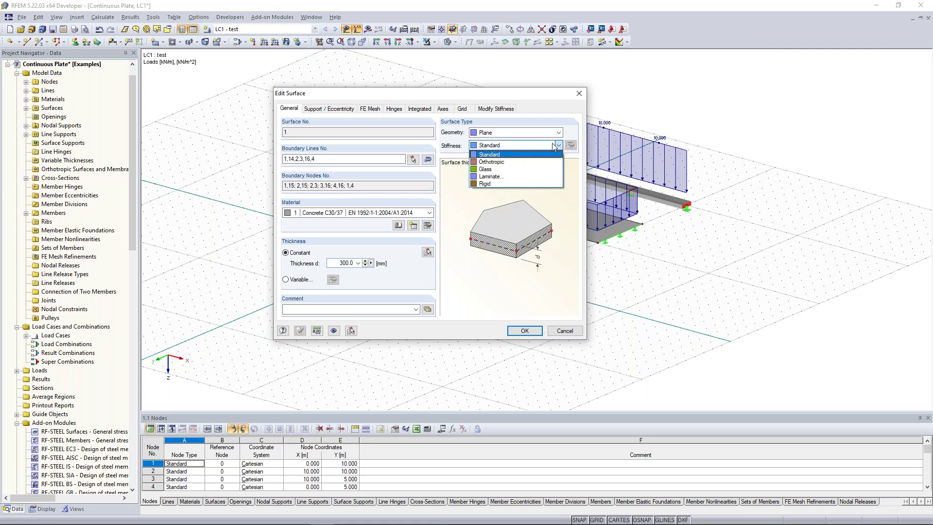
{"action": "left_click", "coordinate": [525, 166]}
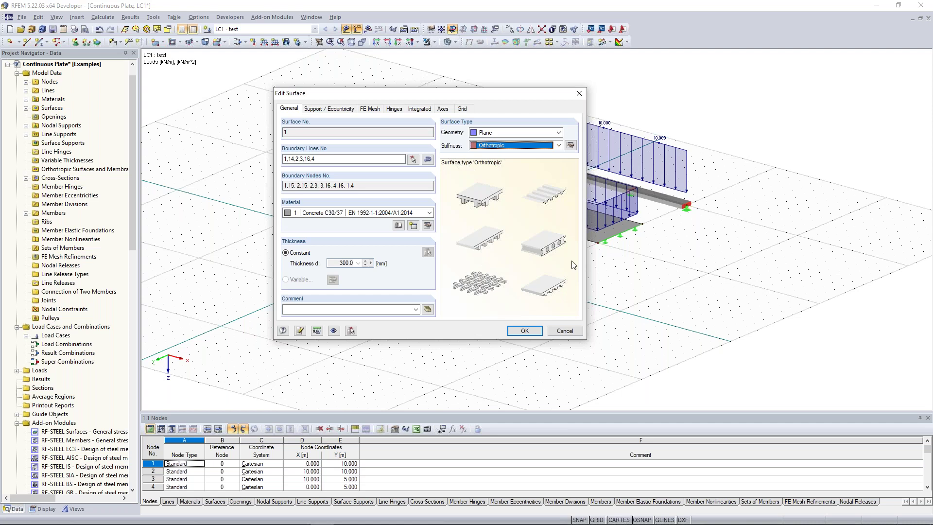
{"action": "left_click", "coordinate": [570, 146]}
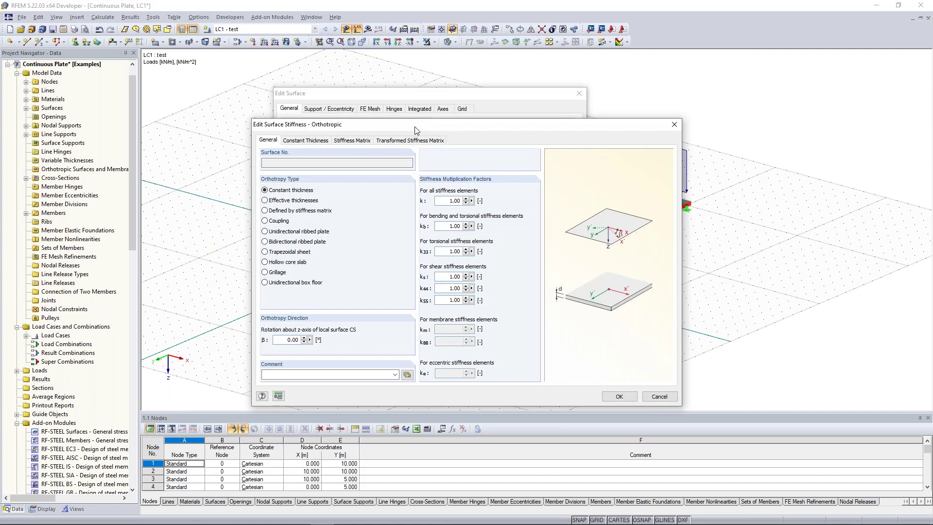
{"action": "left_click_drag", "start_coordinate": [415, 130], "coordinate": [470, 86]}
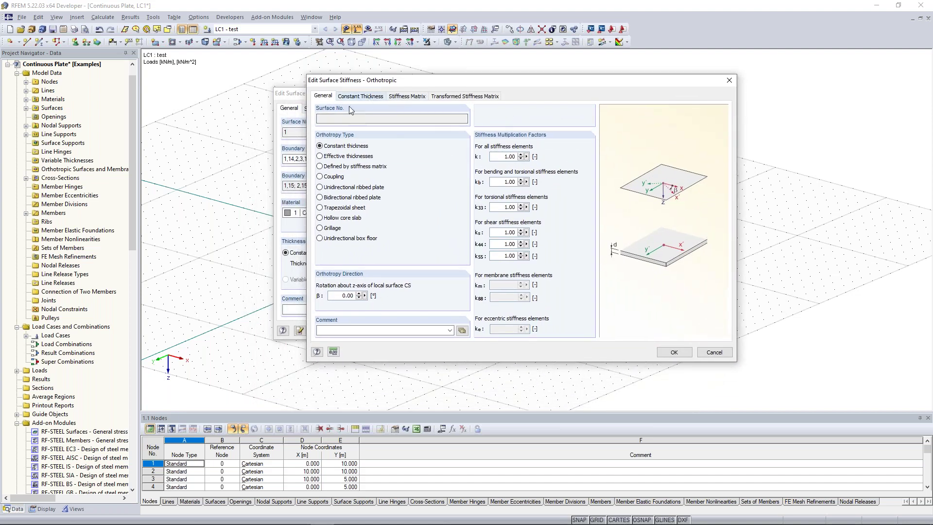
Compare the orthotropy types, including effective thicknesses and hollow core slab, look at the stiffness multiplication factors, and return to constant thickness.
{"action": "left_click", "coordinate": [324, 156]}
{"action": "left_click", "coordinate": [323, 147]}
{"action": "left_click", "coordinate": [322, 199]}
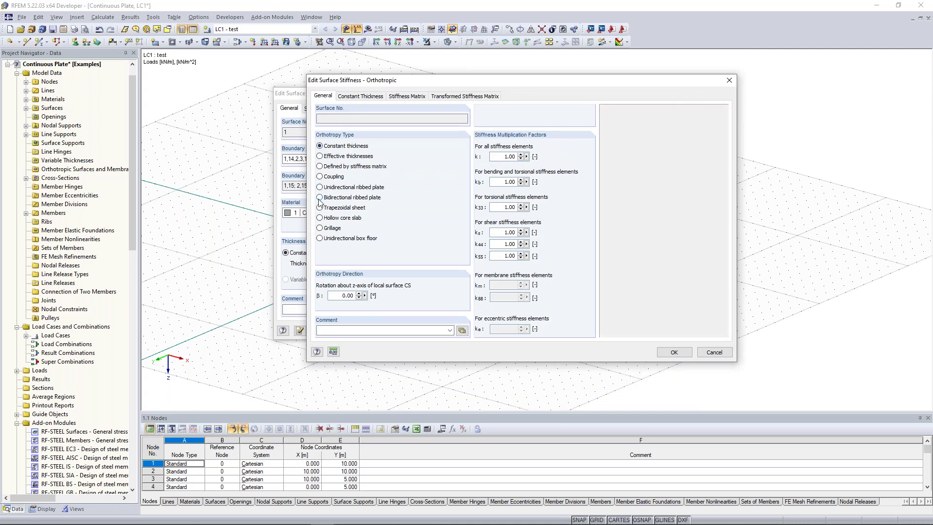
{"action": "left_click", "coordinate": [320, 147]}
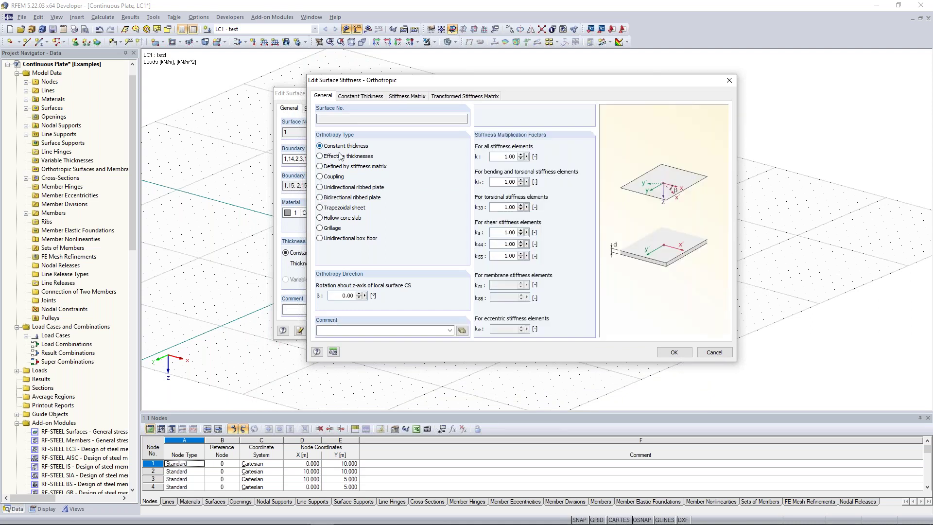
{"action": "left_click", "coordinate": [321, 157]}
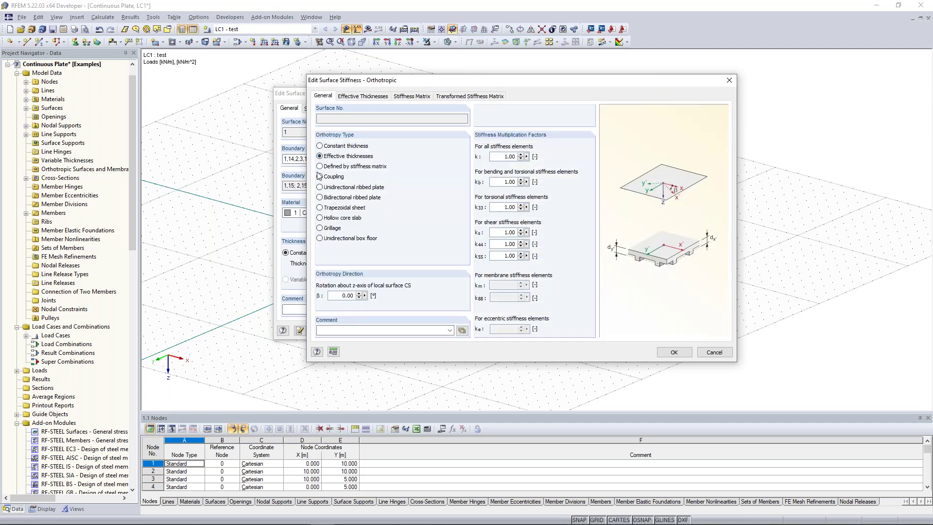
{"action": "left_click", "coordinate": [319, 218]}
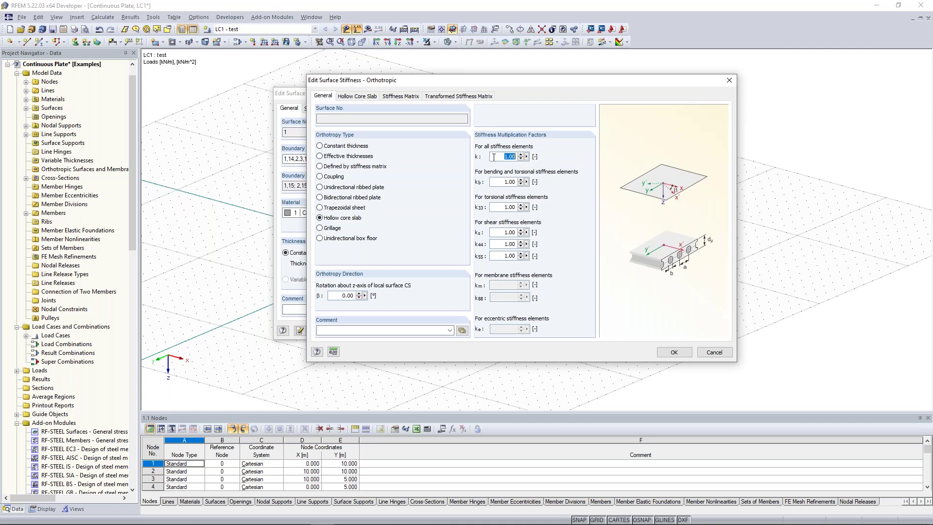
{"action": "double_click", "coordinate": [499, 208]}
{"action": "left_click", "coordinate": [499, 208]}
{"action": "left_click", "coordinate": [354, 146]}
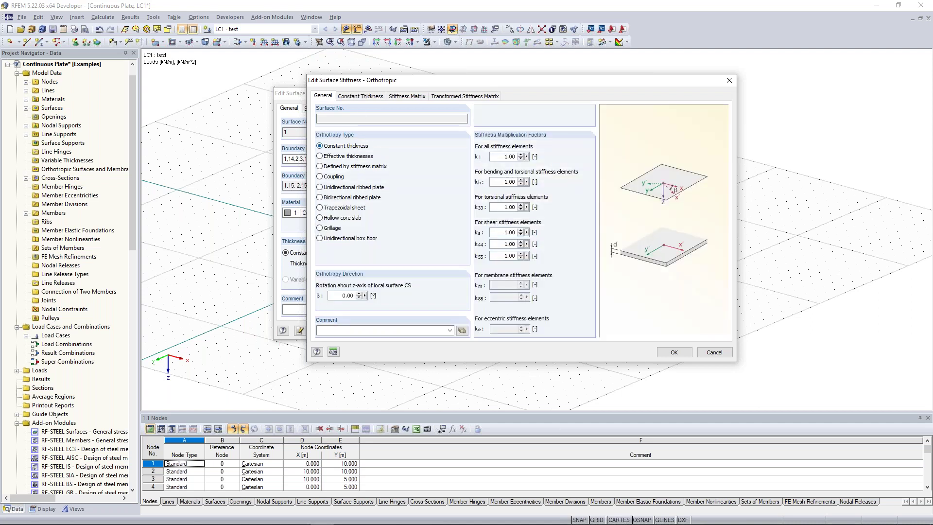
Examine the constant-thickness material properties, the stiffness matrix and the transformed stiffness matrix, and leave the orthotropic settings without applying them.
{"action": "left_click", "coordinate": [360, 96]}
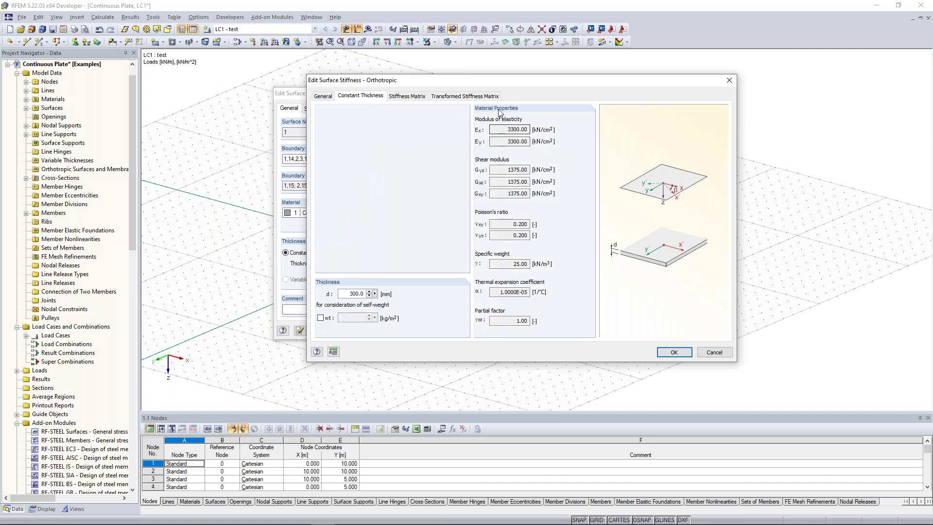
{"action": "left_click", "coordinate": [406, 96]}
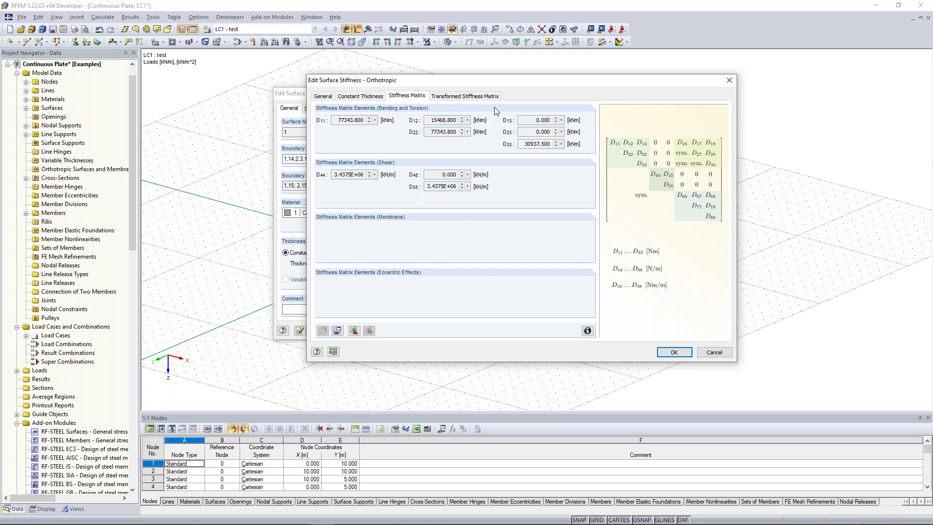
{"action": "left_click", "coordinate": [475, 96]}
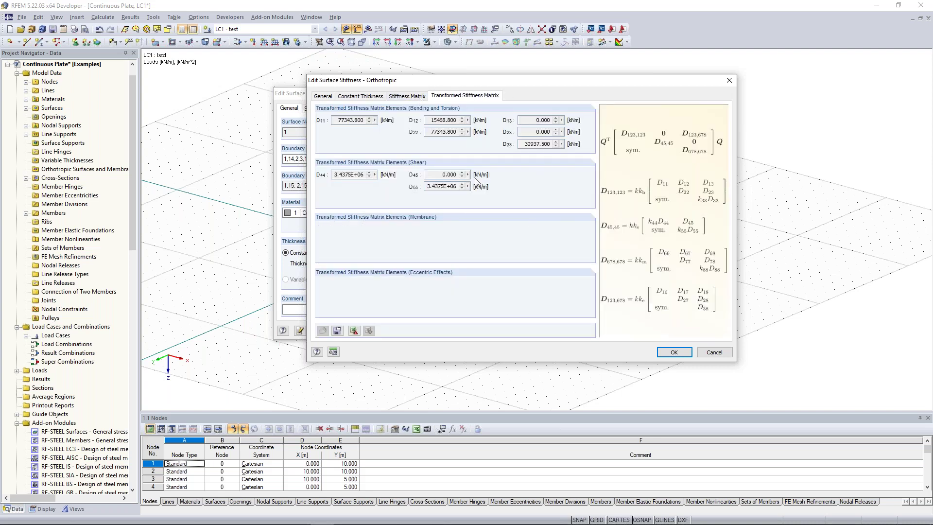
{"action": "left_click", "coordinate": [414, 97]}
{"action": "left_click", "coordinate": [323, 96]}
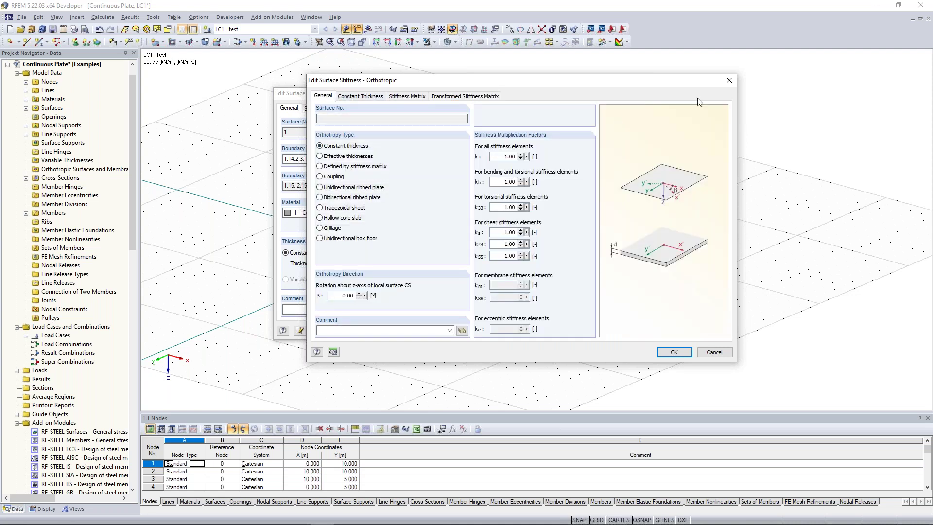
{"action": "left_click", "coordinate": [729, 80]}
Preview the Glass and Laminate stiffness types and examine the laminate's stiffness matrix elements.
{"action": "left_click", "coordinate": [548, 146]}
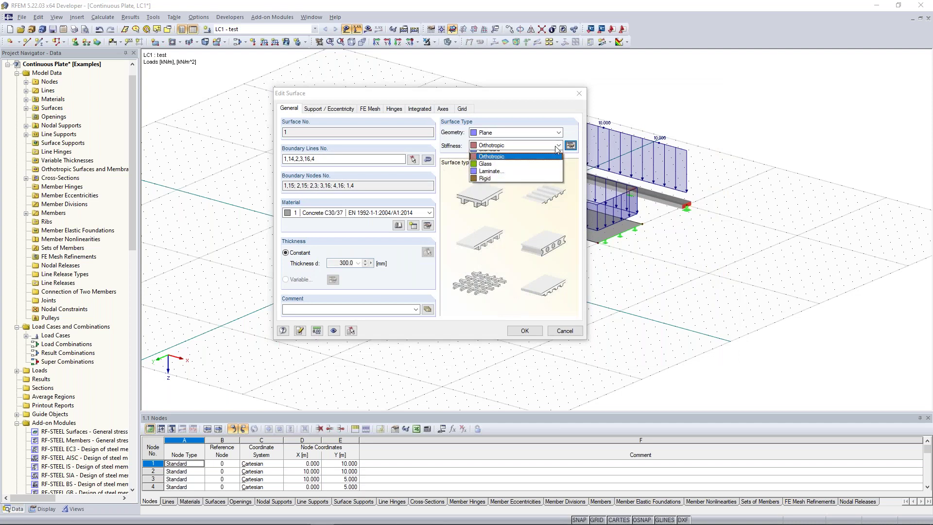
{"action": "left_click", "coordinate": [536, 170]}
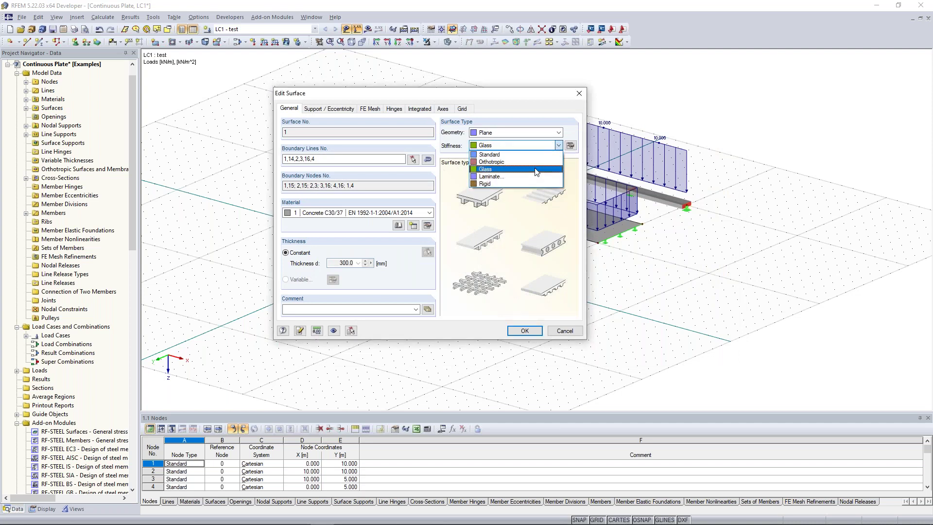
{"action": "left_click", "coordinate": [536, 170]}
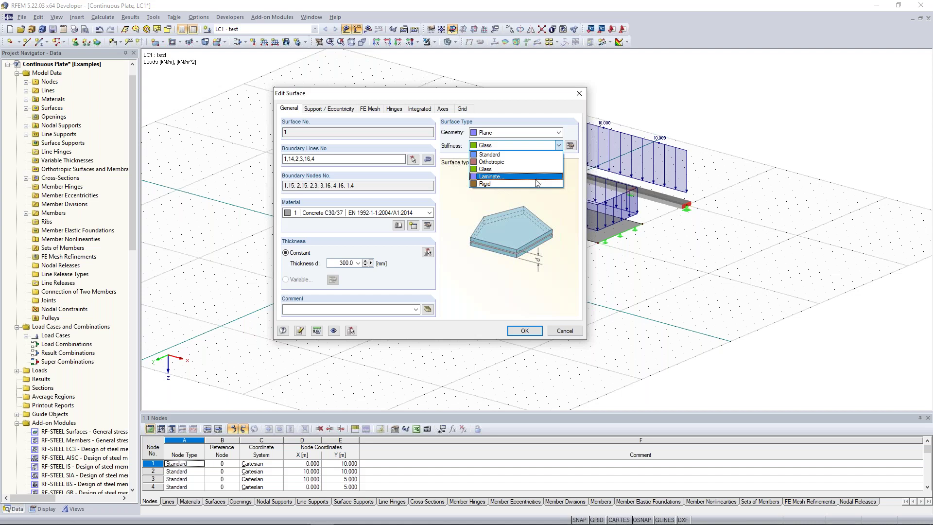
{"action": "left_click", "coordinate": [518, 176]}
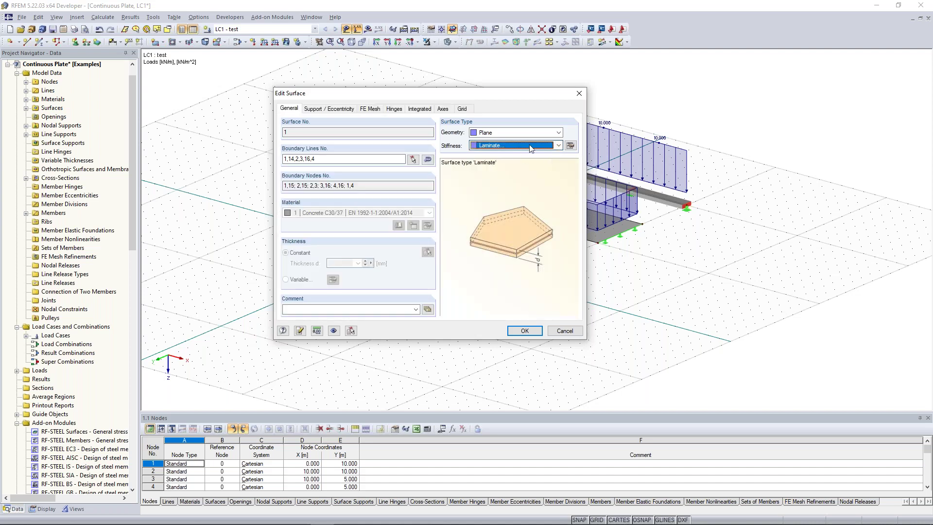
{"action": "left_click", "coordinate": [569, 146]}
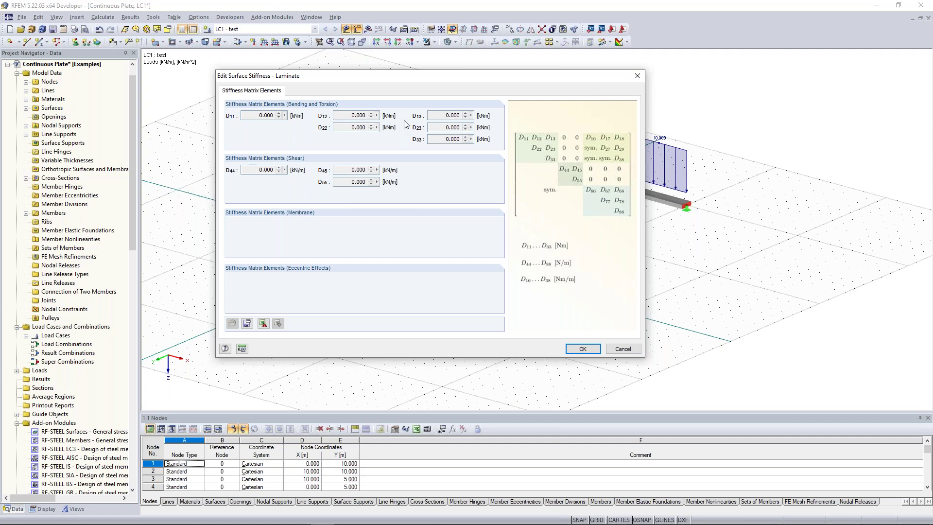
{"action": "double_click", "coordinate": [269, 115]}
{"action": "left_click", "coordinate": [258, 115]}
{"action": "left_click", "coordinate": [637, 76]}
Preview the Rigid stiffness type, return the surface to Standard, and close its properties without saving.
{"action": "left_click", "coordinate": [558, 145]}
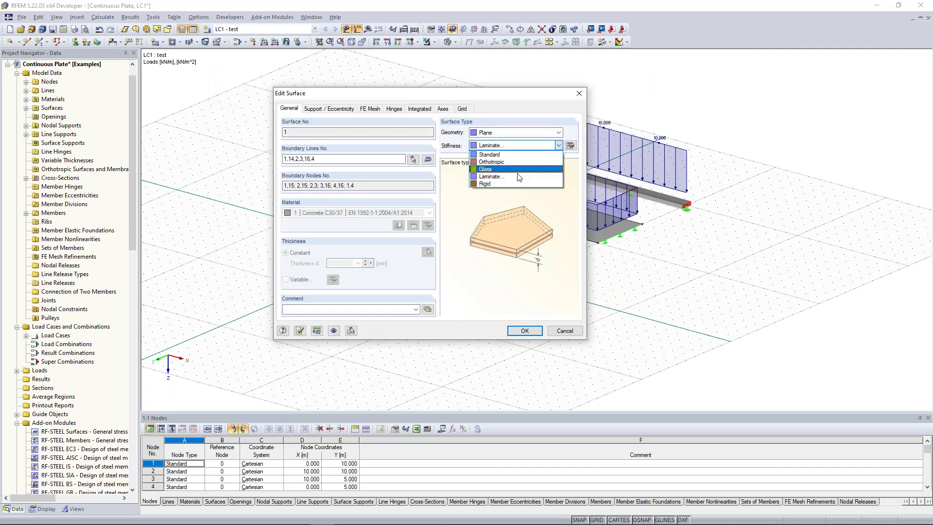
{"action": "left_click", "coordinate": [513, 184]}
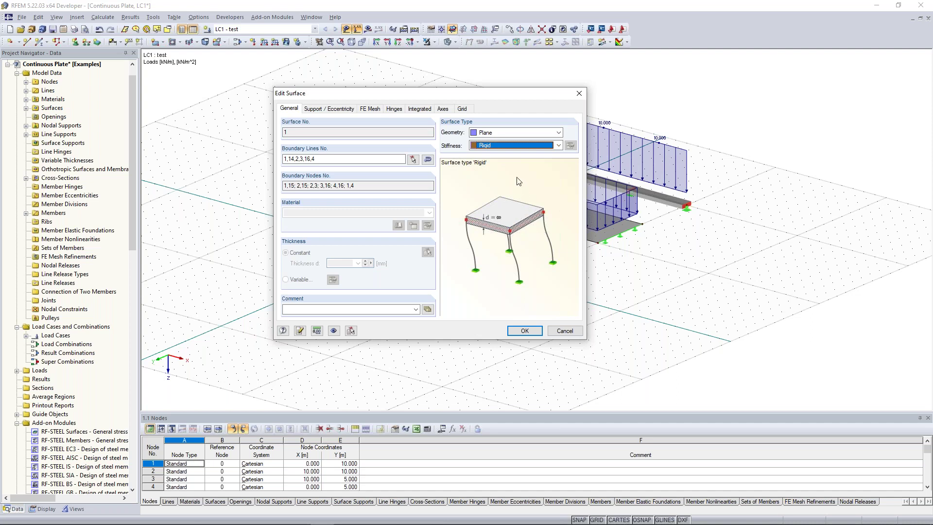
{"action": "left_click", "coordinate": [559, 146]}
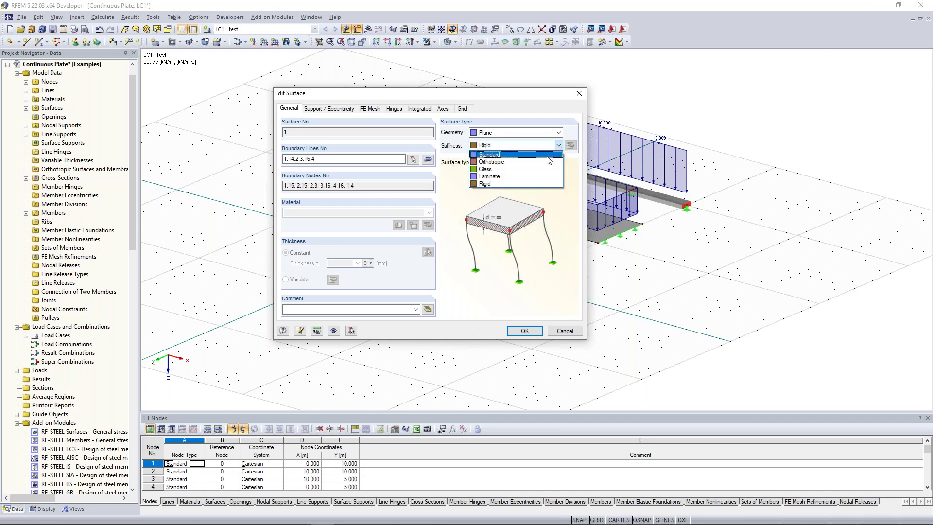
{"action": "left_click", "coordinate": [517, 154]}
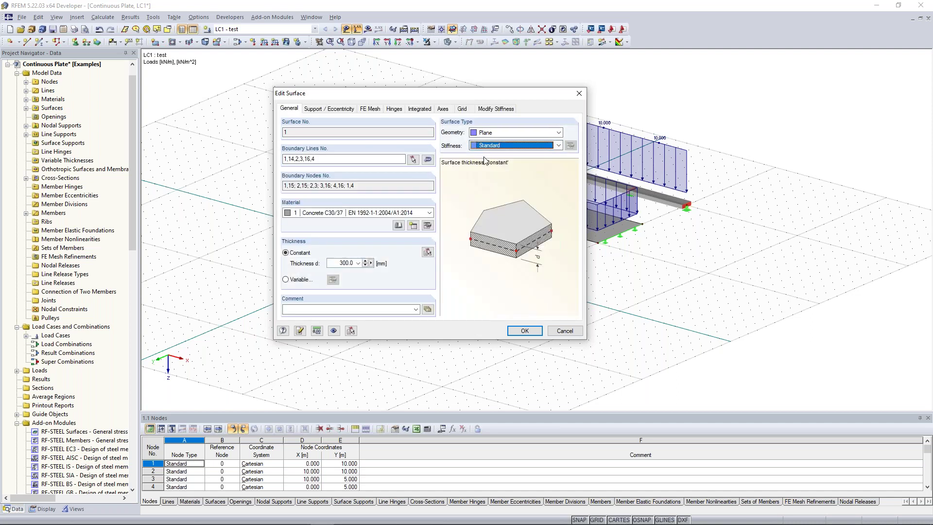
{"action": "left_click", "coordinate": [579, 94]}
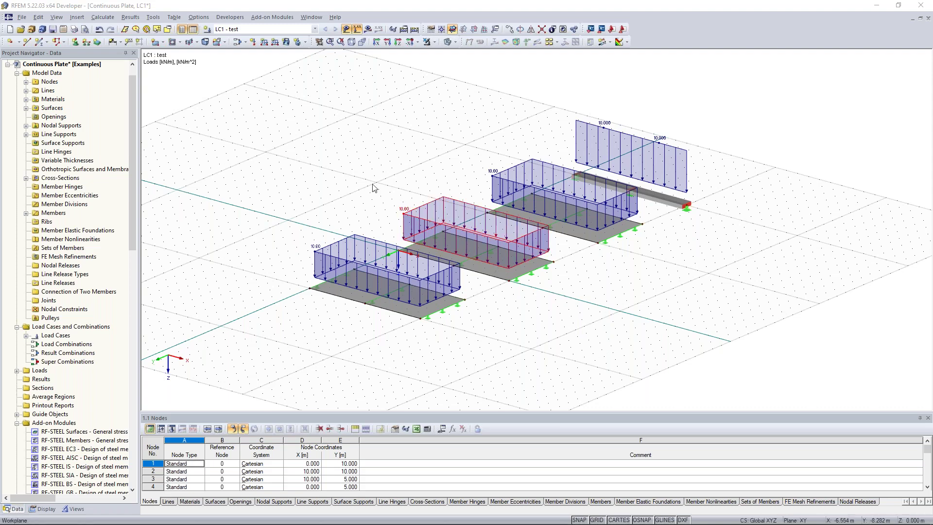
Hide the loads in the model view so only the plates, beam and supports are displayed.
{"action": "middle_click_drag", "start_coordinate": [340, 208], "coordinate": [403, 209], "text": "ctrl"}
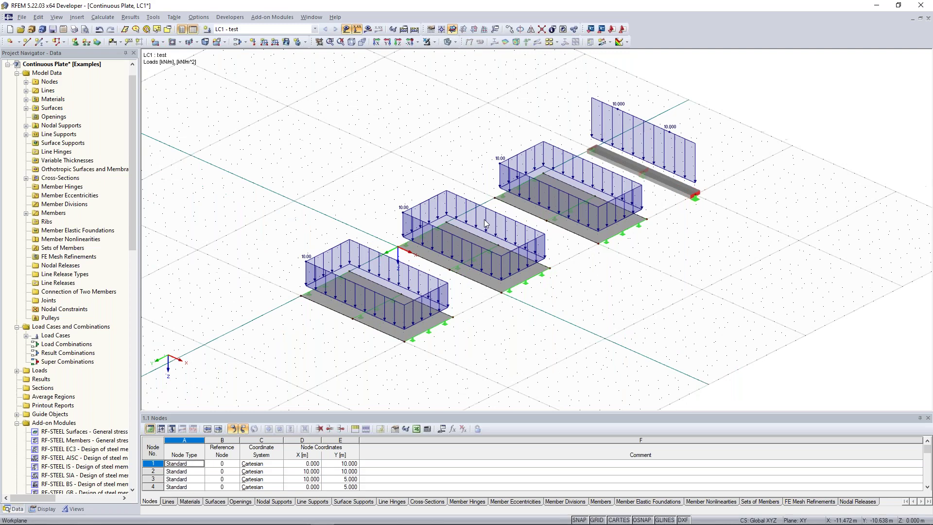
{"action": "left_click", "coordinate": [346, 29]}
{"action": "scroll", "coordinate": [385, 181], "scroll_direction": "down", "scroll_amount": 2}
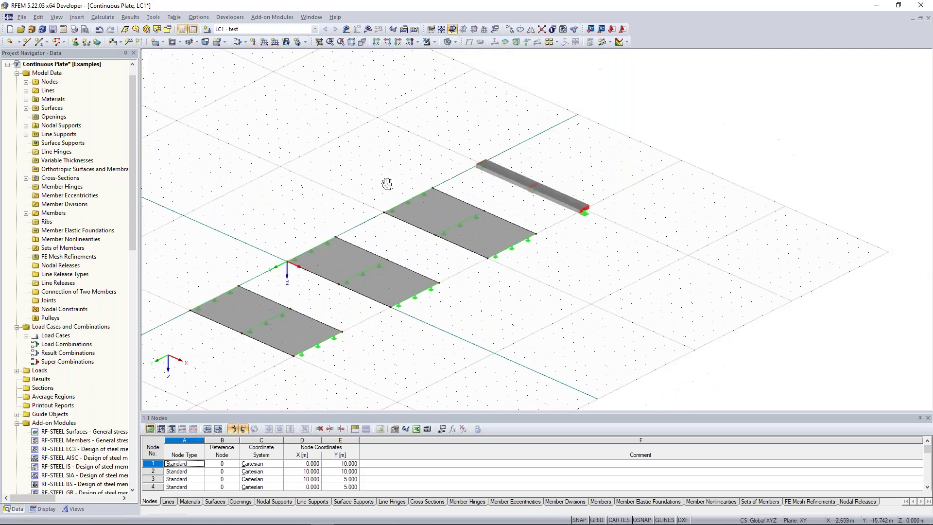
Examine the two-span beam, its cross-section and its supports alongside the plates.
{"action": "scroll", "coordinate": [512, 196], "scroll_direction": "up", "scroll_amount": 5}
{"action": "scroll", "coordinate": [512, 197], "scroll_direction": "up", "scroll_amount": 4}
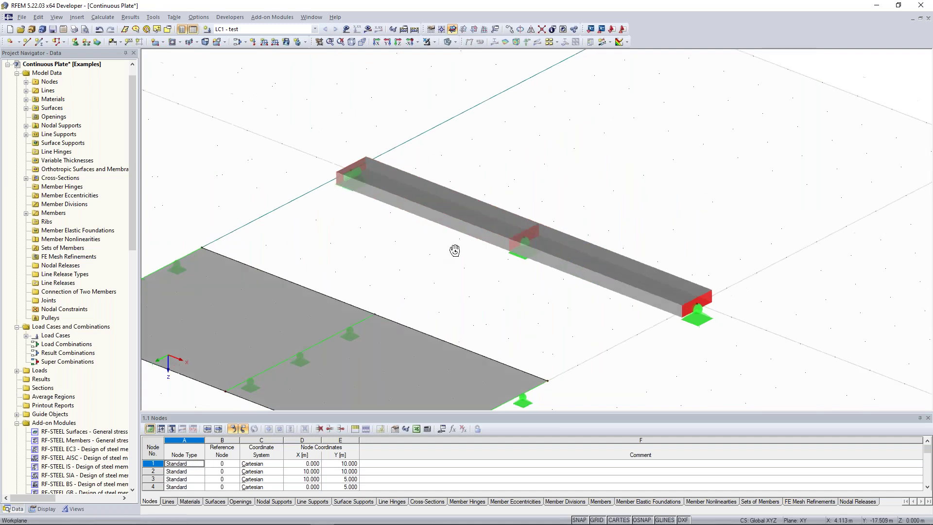
{"action": "middle_click_drag", "start_coordinate": [482, 230], "coordinate": [505, 225]}
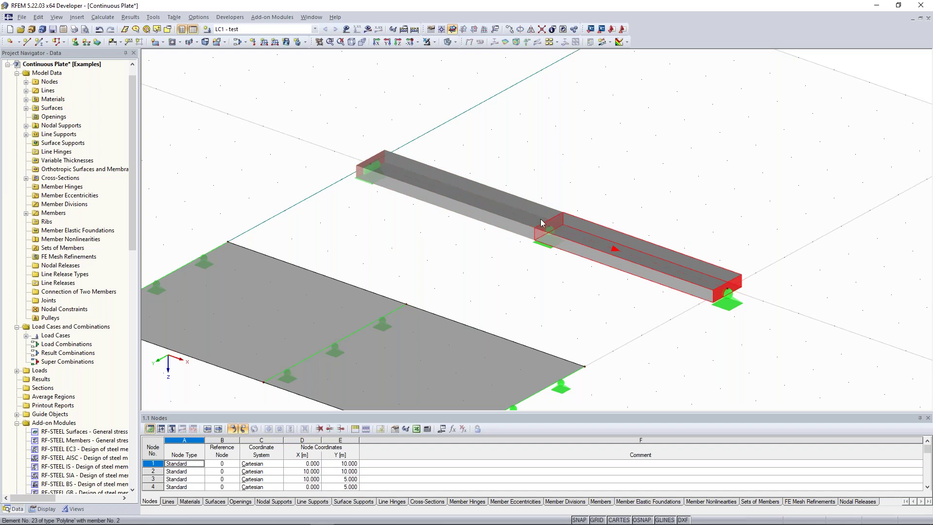
{"action": "scroll", "coordinate": [563, 194], "scroll_direction": "down", "scroll_amount": 3}
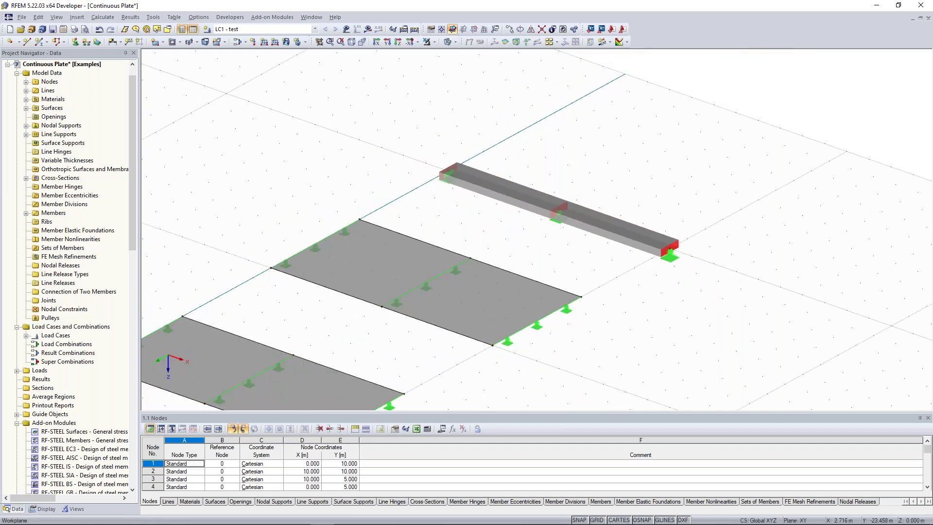
{"action": "scroll", "coordinate": [567, 204], "scroll_direction": "up", "scroll_amount": 3}
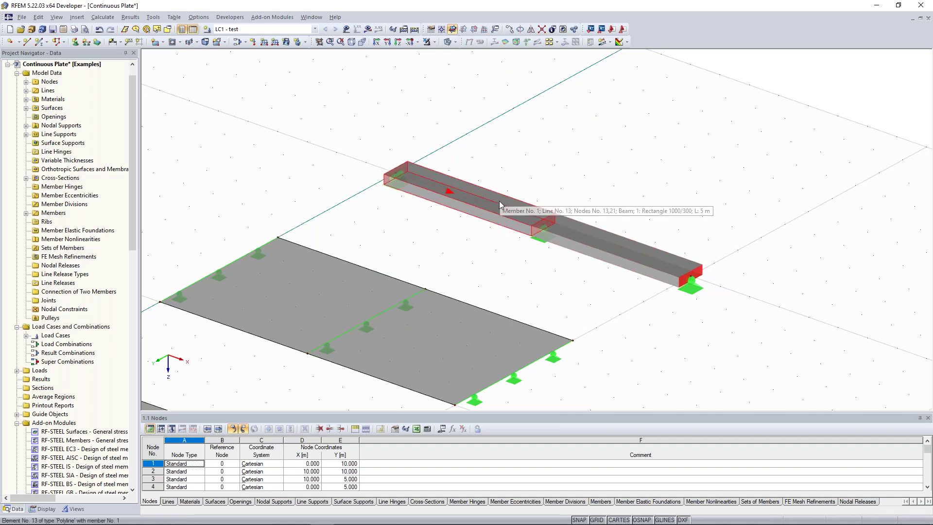
{"action": "scroll", "coordinate": [545, 199], "scroll_direction": "down", "scroll_amount": 3}
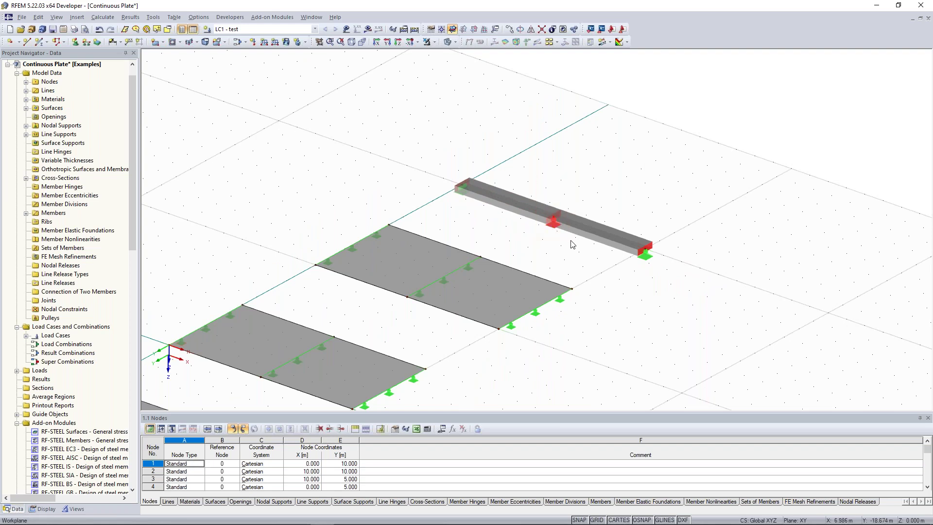
{"action": "scroll", "coordinate": [564, 200], "scroll_direction": "up", "scroll_amount": 1}
{"action": "middle_click_drag", "start_coordinate": [563, 200], "coordinate": [547, 173]}
{"action": "scroll", "coordinate": [547, 173], "scroll_direction": "down", "scroll_amount": 2}
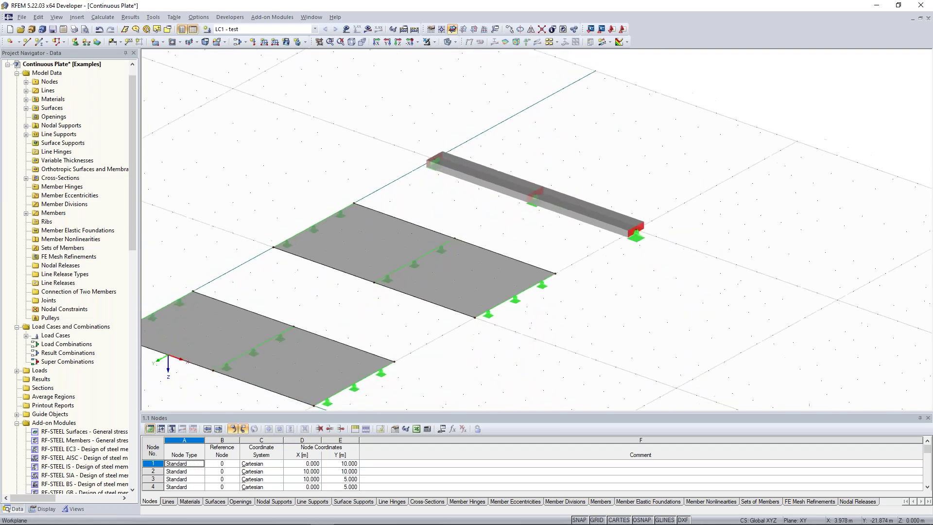
{"action": "scroll", "coordinate": [499, 173], "scroll_direction": "up", "scroll_amount": 1}
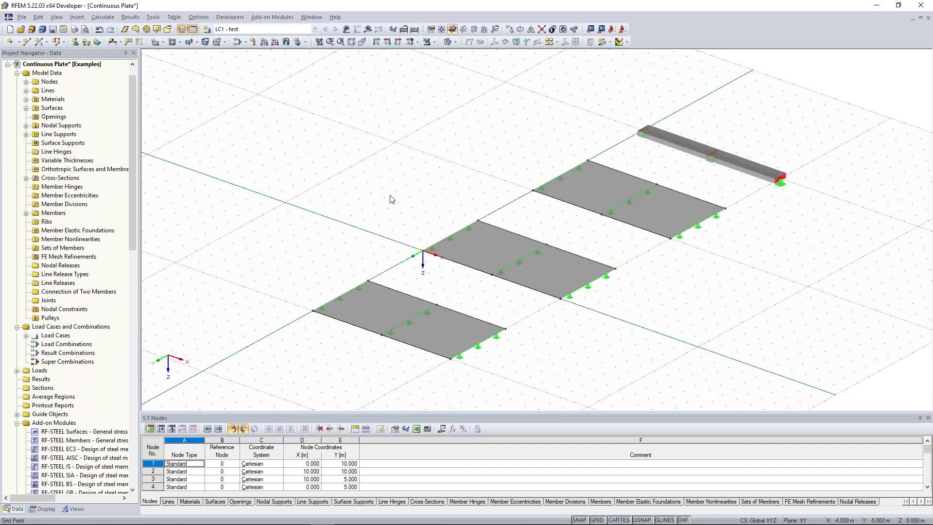
{"action": "scroll", "coordinate": [423, 202], "scroll_direction": "down", "scroll_amount": 1}
{"action": "scroll", "coordinate": [327, 210], "scroll_direction": "up", "scroll_amount": 1}
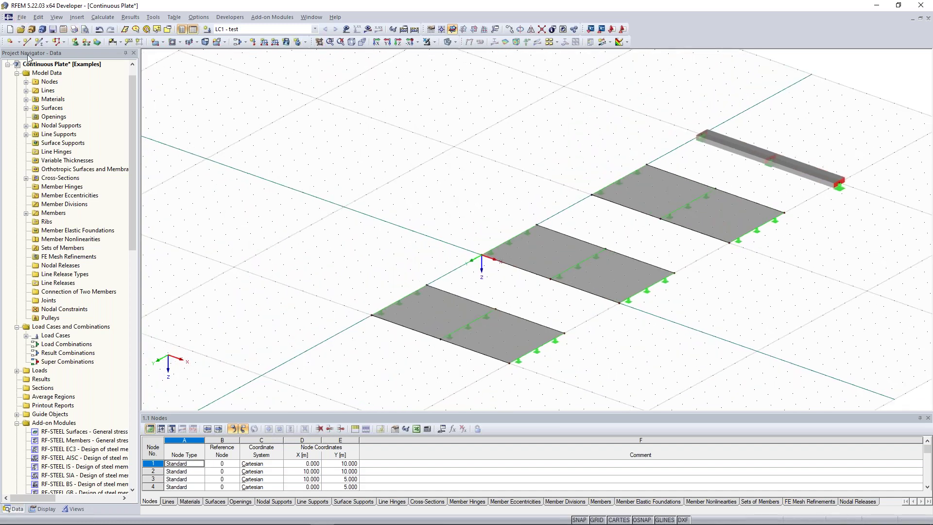
Create a new model named test1234 with the model type 2D - XZ (uX/uZ/φY).
{"action": "left_click", "coordinate": [13, 31]}
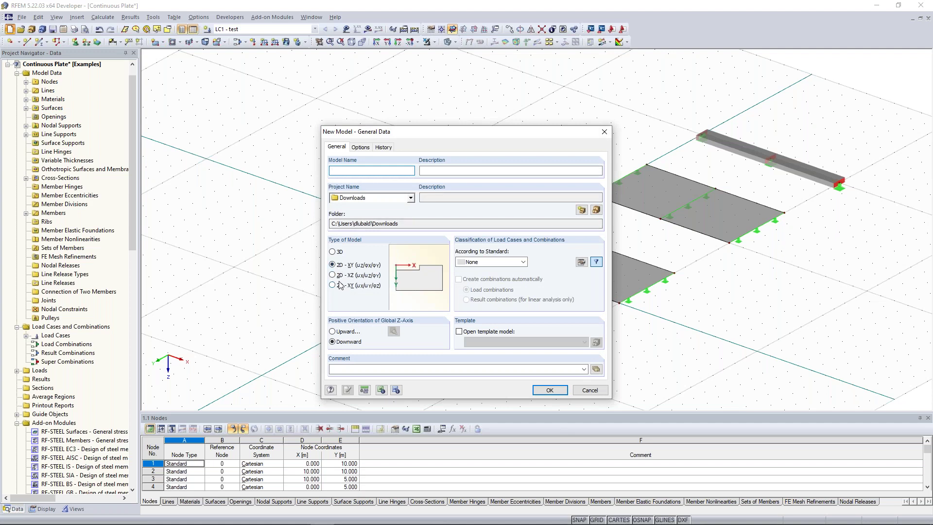
{"action": "left_click", "coordinate": [333, 275]}
{"action": "left_click", "coordinate": [399, 171]}
{"action": "type", "text": "test"}
{"action": "left_click", "coordinate": [549, 390]}
{"action": "left_click", "coordinate": [483, 287]}
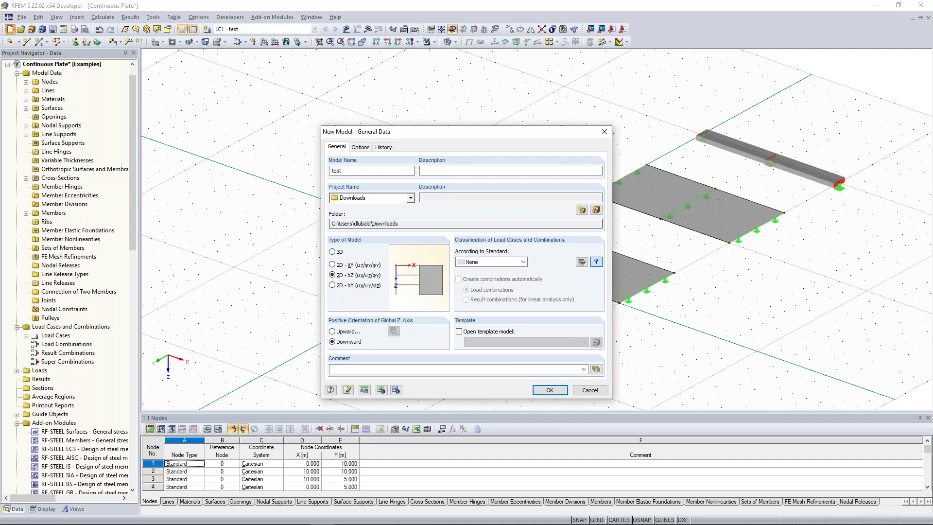
{"action": "left_click", "coordinate": [542, 391]}
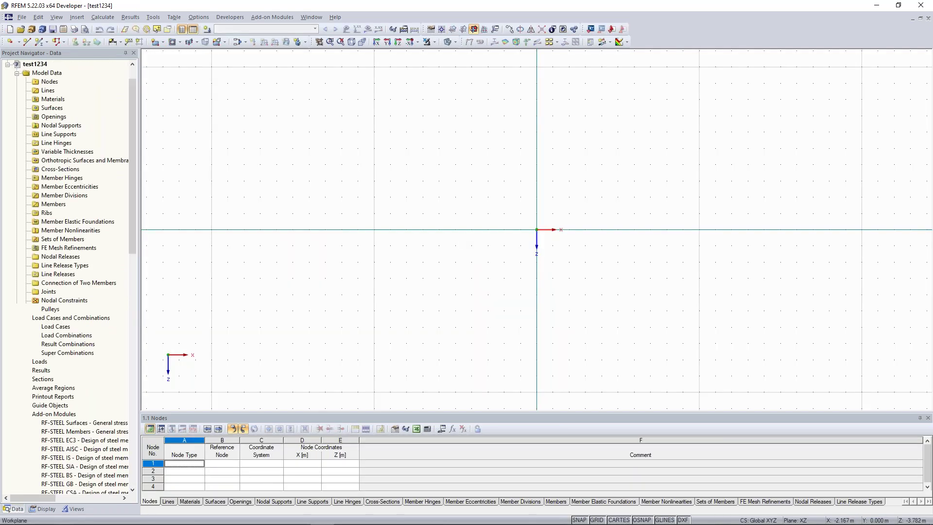
Draw two crossing lines: one from the origin to X 7, Z -6 m, the other from about X -0.5, Z -7.2 m to X 7, Z 0 m.
{"action": "left_click", "coordinate": [26, 44]}
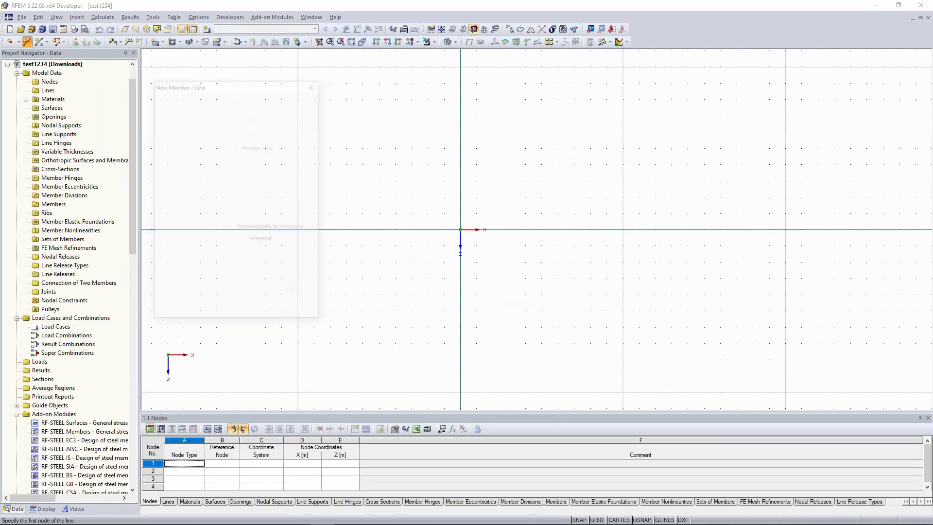
{"action": "left_click", "coordinate": [460, 229]}
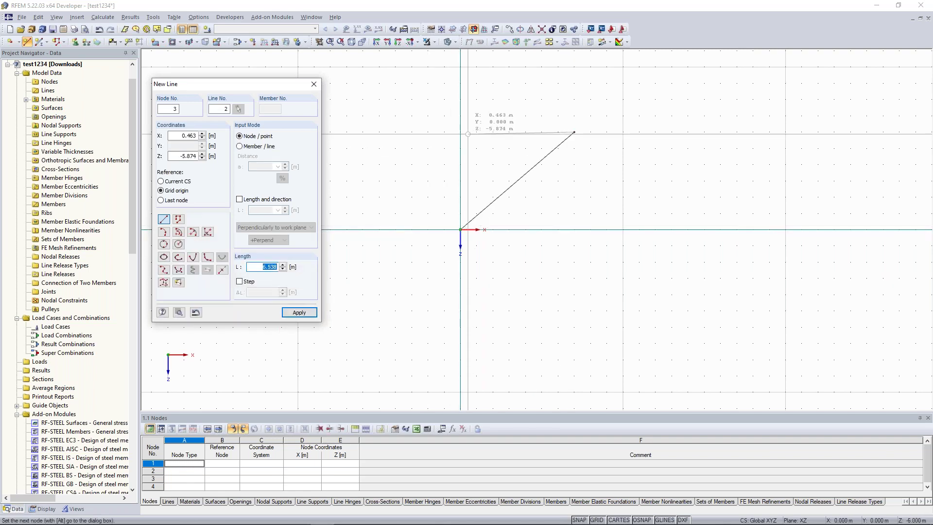
{"action": "left_click", "coordinate": [574, 132]}
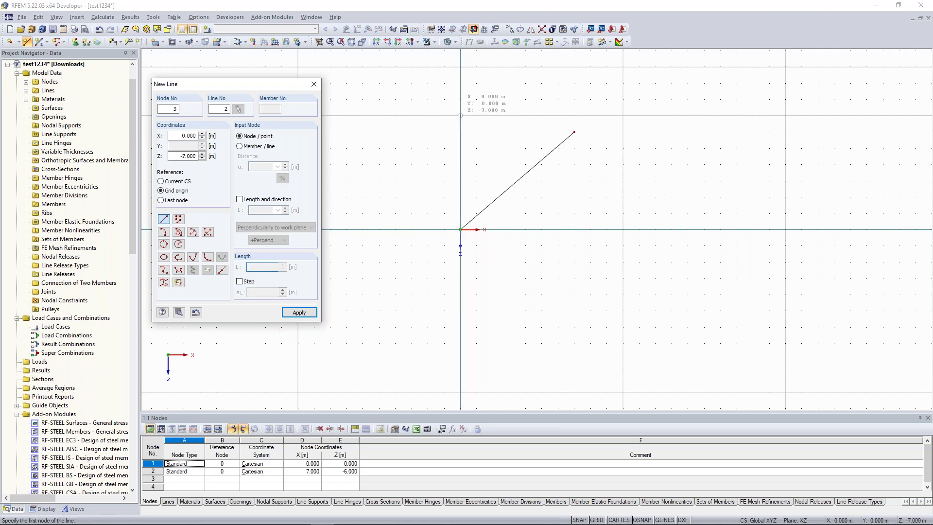
{"action": "left_click", "coordinate": [451, 113]}
{"action": "left_click", "coordinate": [574, 229]}
{"action": "key", "text": "Escape"}
{"action": "scroll", "coordinate": [559, 208], "scroll_direction": "up", "scroll_amount": 2}
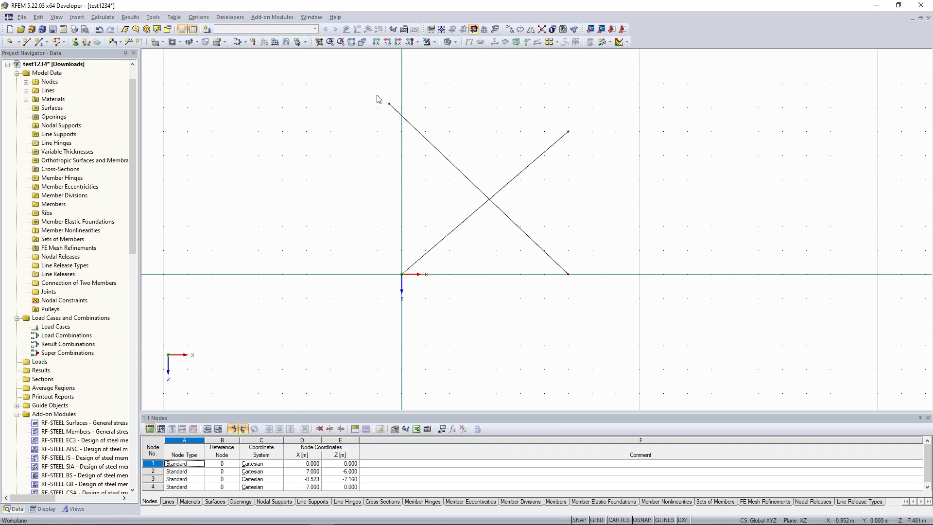
{"action": "middle_click_drag", "start_coordinate": [454, 118], "coordinate": [417, 117]}
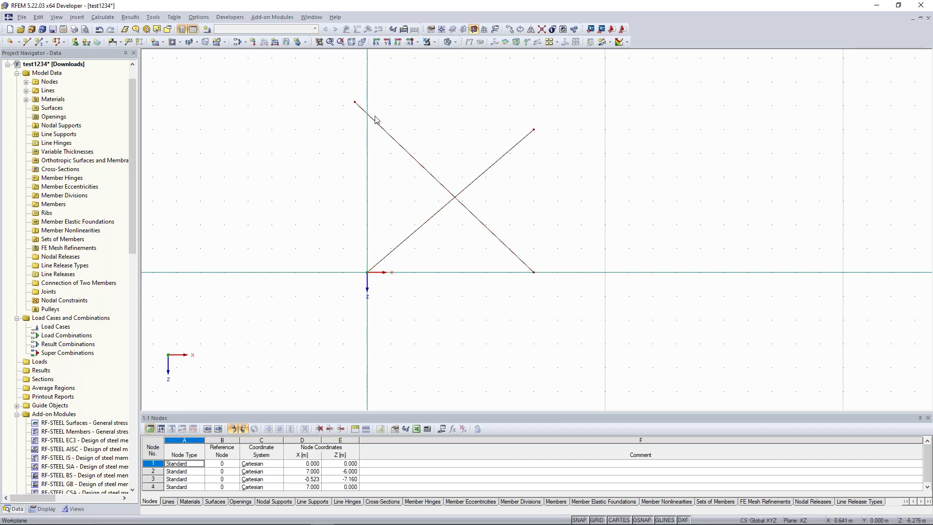
Try to connect the two crossing lines at their intersection by enclosing both in the selection.
{"action": "left_click_drag", "start_coordinate": [432, 144], "coordinate": [481, 223]}
{"action": "left_click_drag", "start_coordinate": [437, 140], "coordinate": [481, 216]}
{"action": "middle_click_drag", "start_coordinate": [377, 189], "coordinate": [374, 203]}
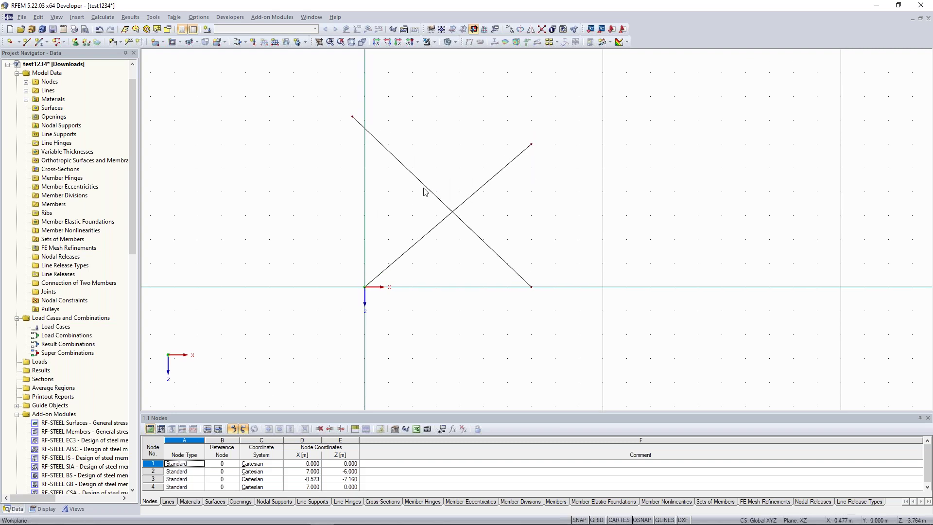
{"action": "left_click", "coordinate": [541, 30]}
{"action": "left_click_drag", "start_coordinate": [303, 76], "coordinate": [588, 312]}
{"action": "middle_click_drag", "start_coordinate": [382, 226], "coordinate": [359, 249]}
{"action": "left_click", "coordinate": [371, 286]}
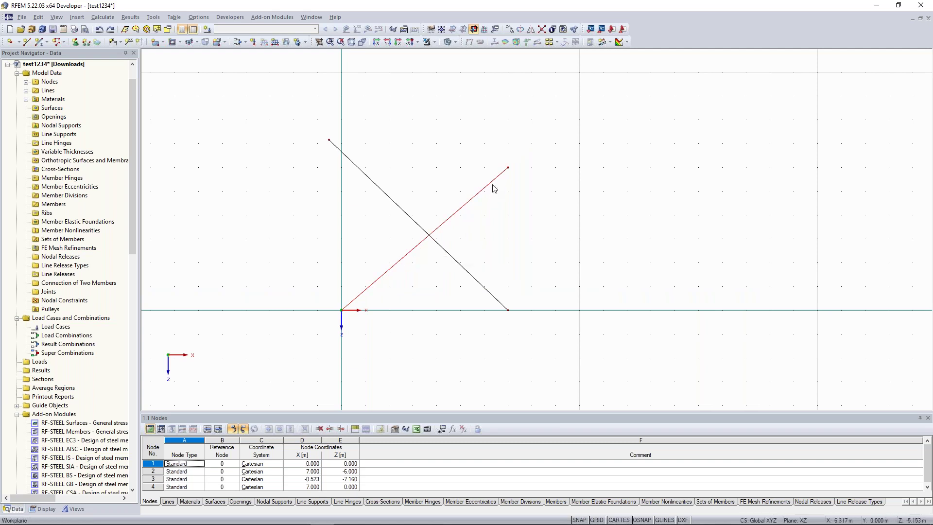
{"action": "left_click_drag", "start_coordinate": [411, 179], "coordinate": [456, 257]}
{"action": "left_click_drag", "start_coordinate": [404, 181], "coordinate": [475, 277]}
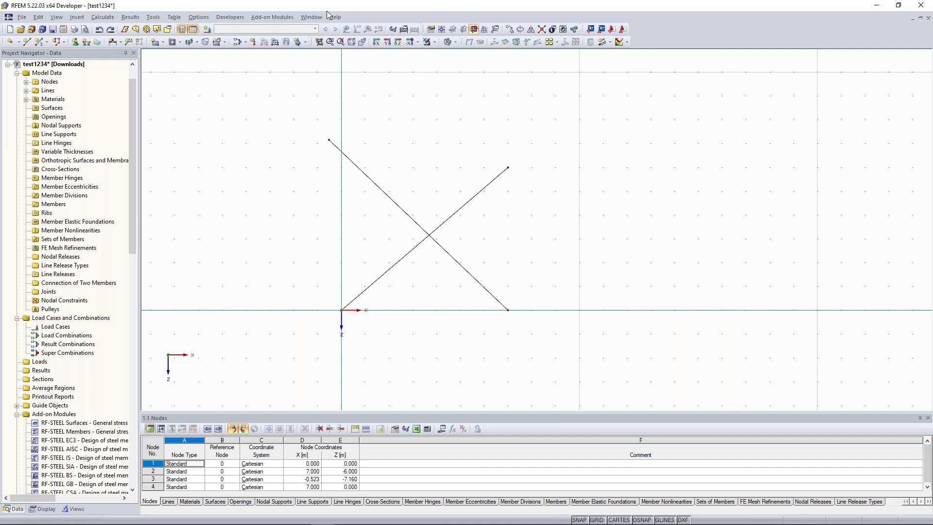
Switch back to the Continuous Plate model and review its LC1 loads, hiding them again after viewing.
{"action": "left_click", "coordinate": [312, 17]}
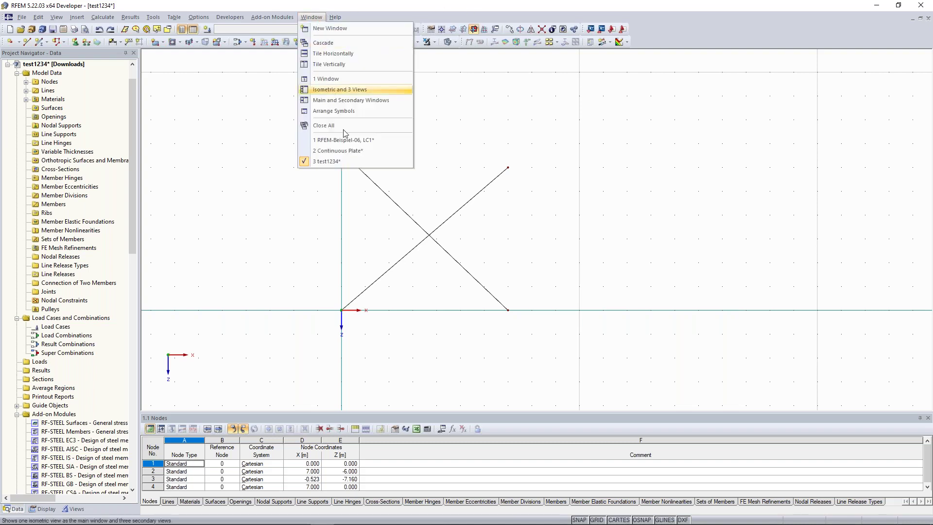
{"action": "left_click", "coordinate": [347, 158]}
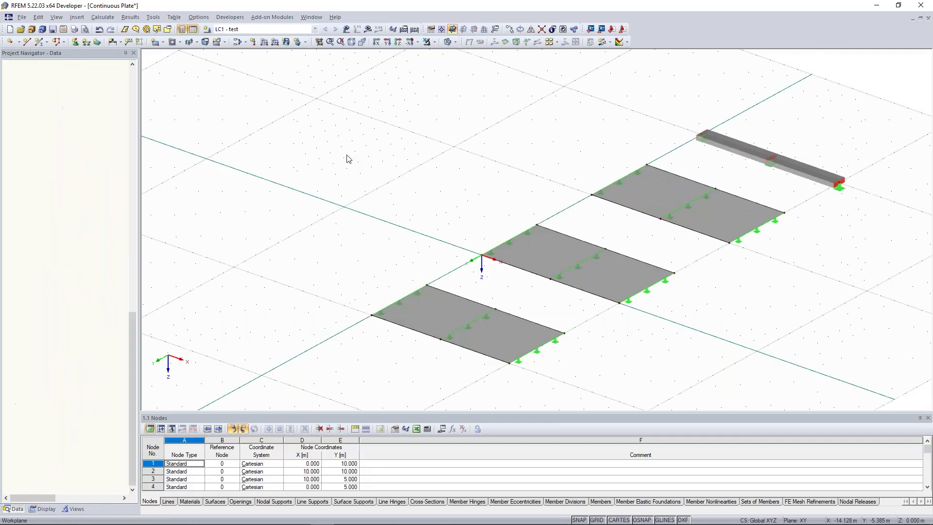
{"action": "left_click", "coordinate": [345, 29]}
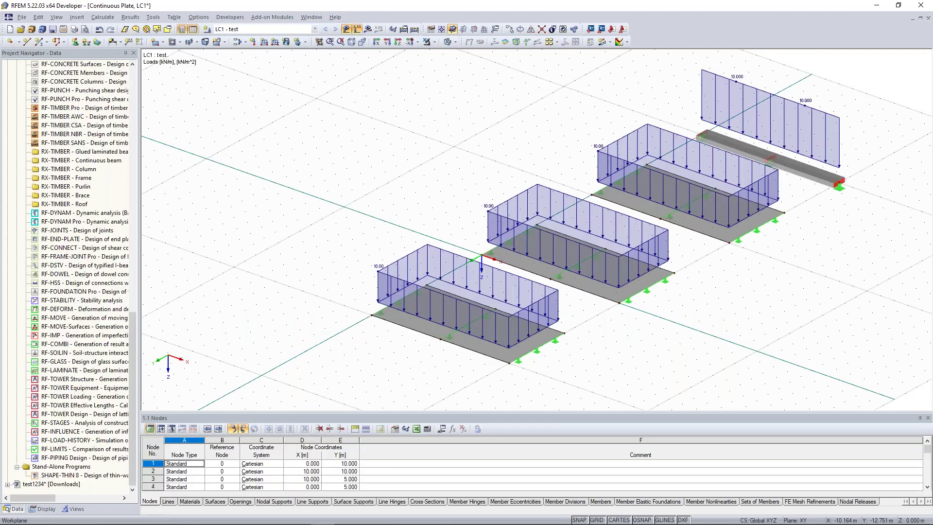
{"action": "middle_click_drag", "start_coordinate": [483, 129], "coordinate": [416, 124]}
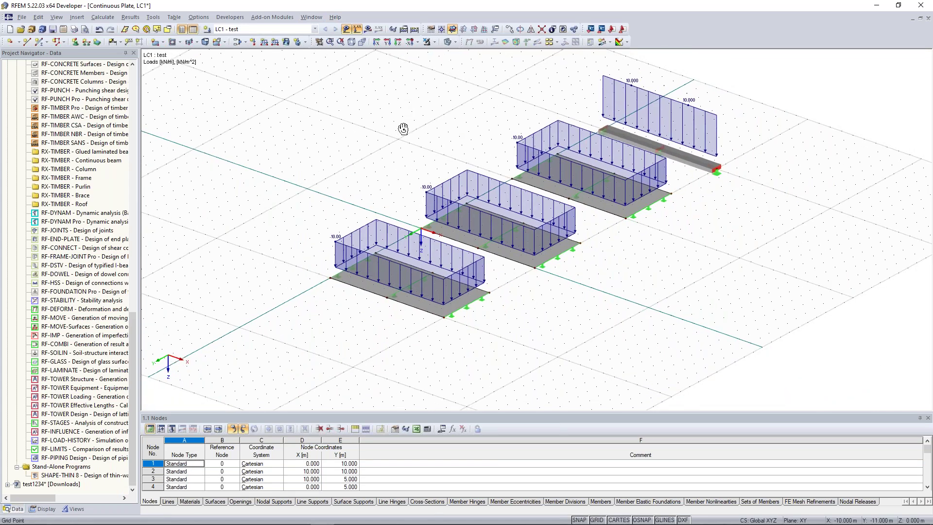
{"action": "scroll", "coordinate": [408, 129], "scroll_direction": "down", "scroll_amount": 1}
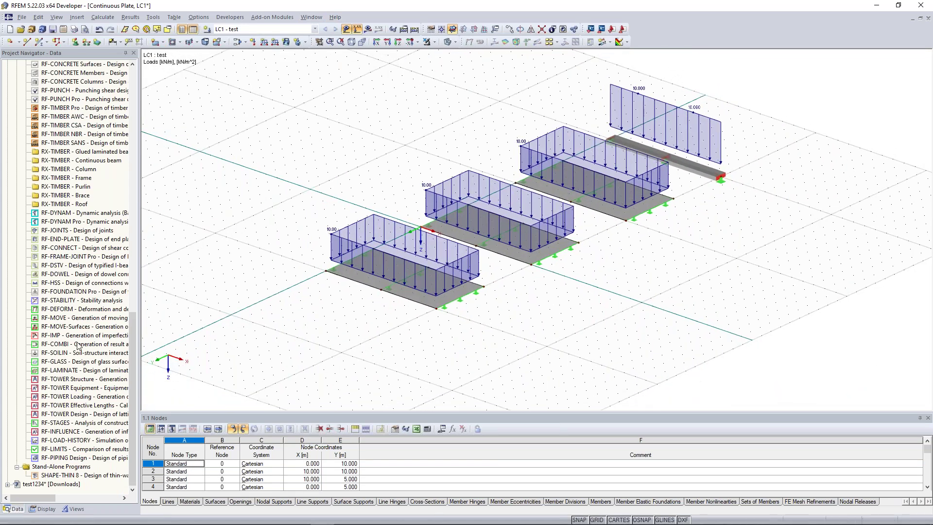
{"action": "scroll", "coordinate": [79, 345], "scroll_direction": "up", "scroll_amount": 20}
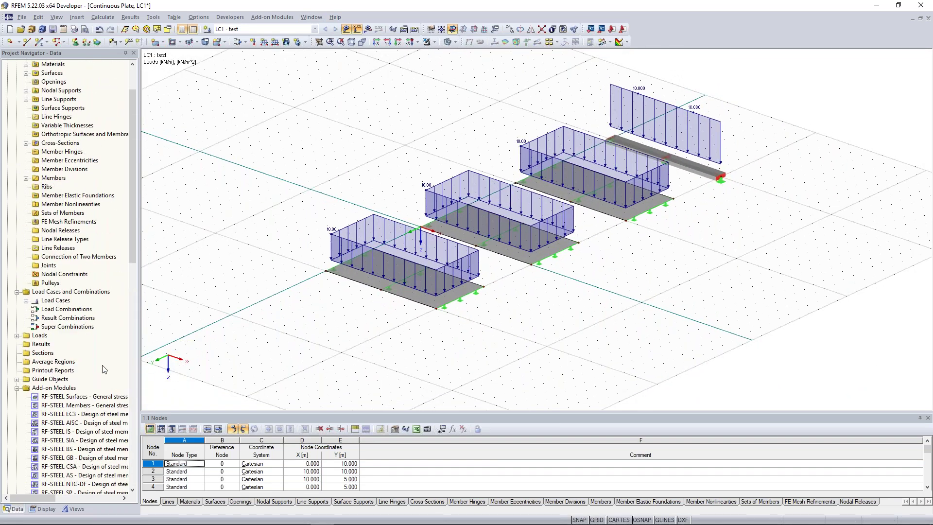
{"action": "scroll", "coordinate": [134, 236], "scroll_direction": "up", "scroll_amount": 2}
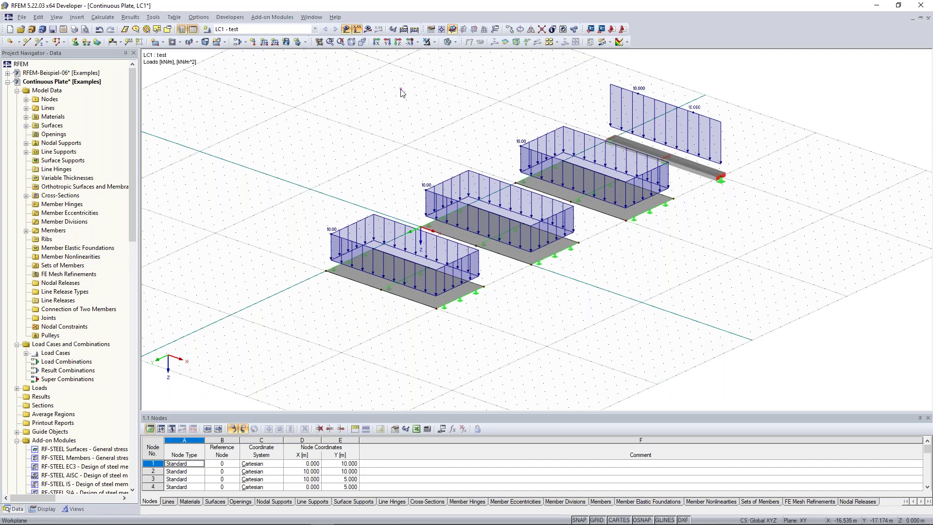
{"action": "left_click", "coordinate": [357, 29]}
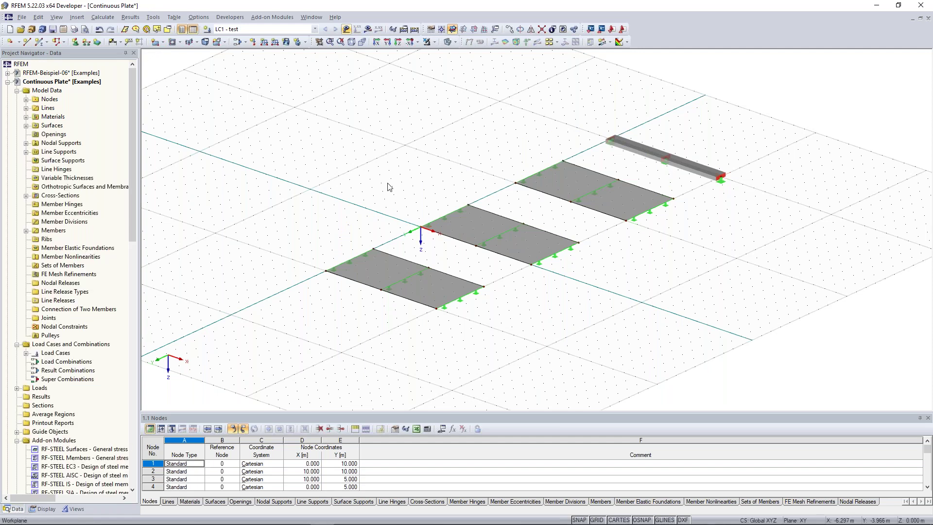
{"action": "scroll", "coordinate": [386, 175], "scroll_direction": "up", "scroll_amount": 1}
{"action": "scroll", "coordinate": [365, 223], "scroll_direction": "up", "scroll_amount": 2}
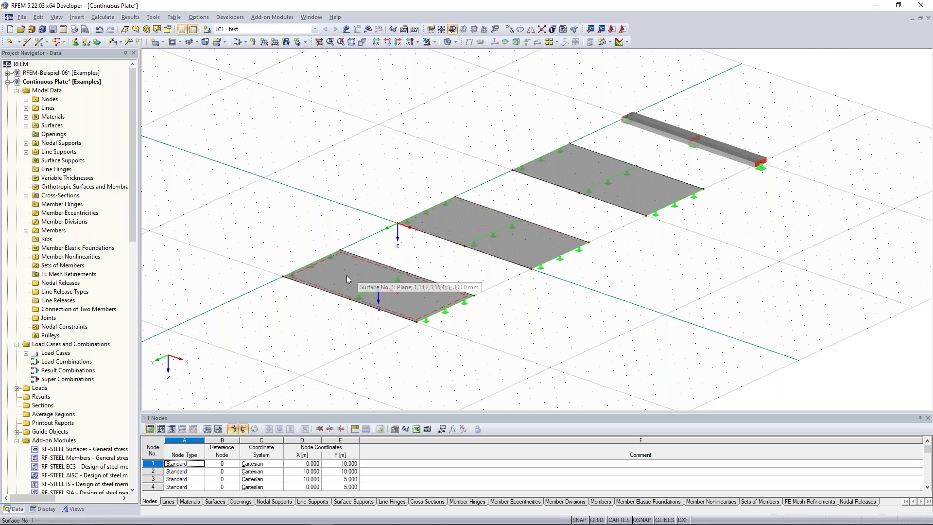
{"action": "scroll", "coordinate": [343, 272], "scroll_direction": "up", "scroll_amount": 1}
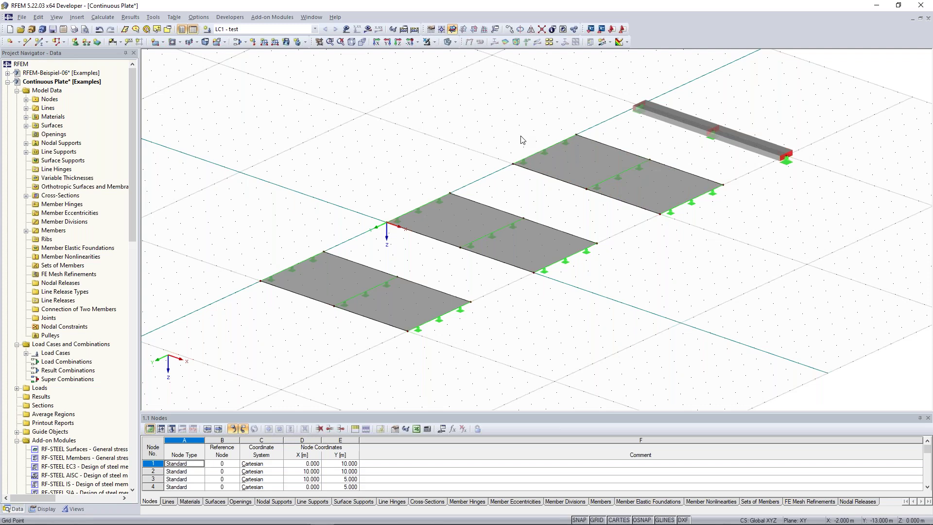
{"action": "left_click", "coordinate": [343, 271]}
{"action": "left_click", "coordinate": [241, 262]}
{"action": "scroll", "coordinate": [377, 145], "scroll_direction": "up", "scroll_amount": 3}
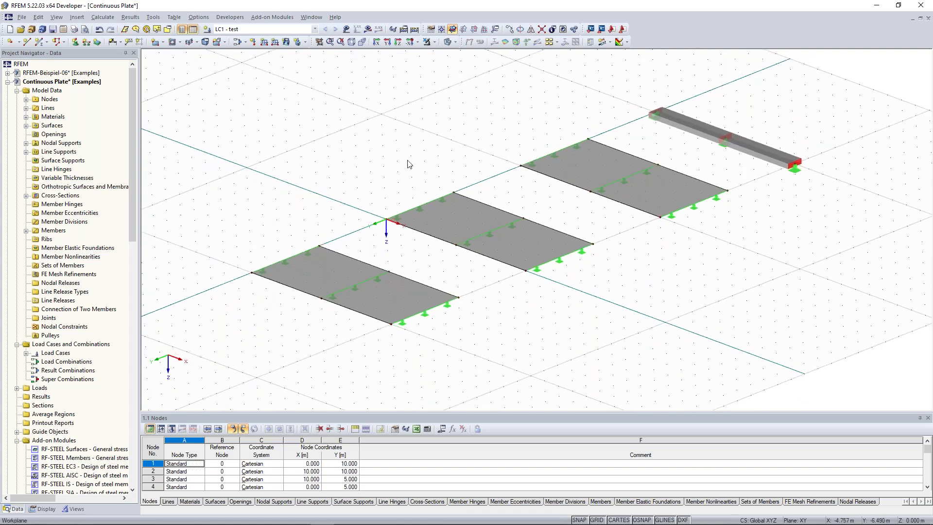
Add a new surface FE mesh refinement to the front plate, surface 1, with a target FE length of 1 m.
{"action": "middle_click_drag", "start_coordinate": [396, 167], "coordinate": [338, 263], "text": "ctrl"}
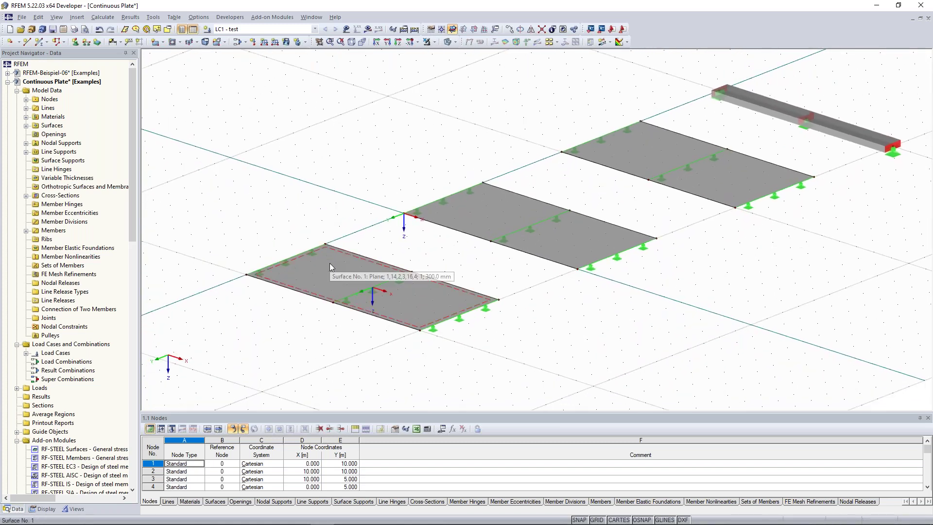
{"action": "left_click", "coordinate": [329, 263]}
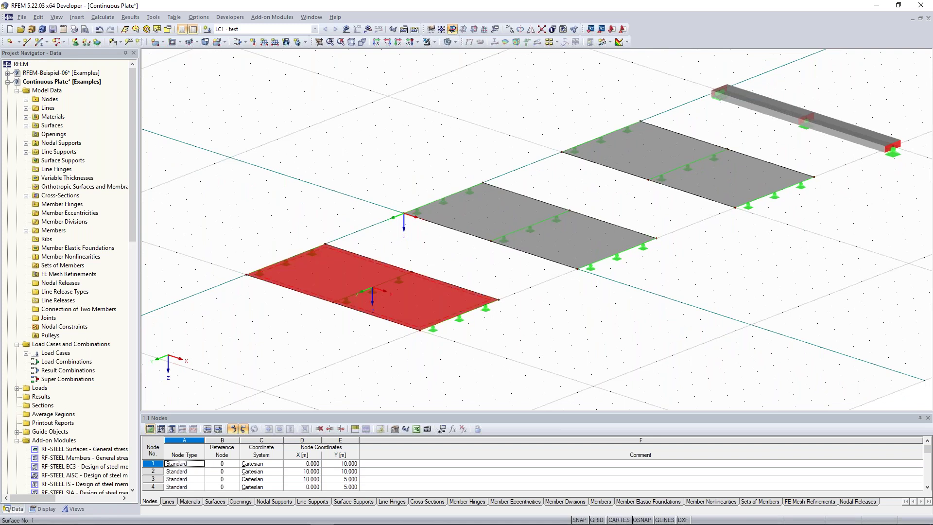
{"action": "right_click", "coordinate": [330, 264]}
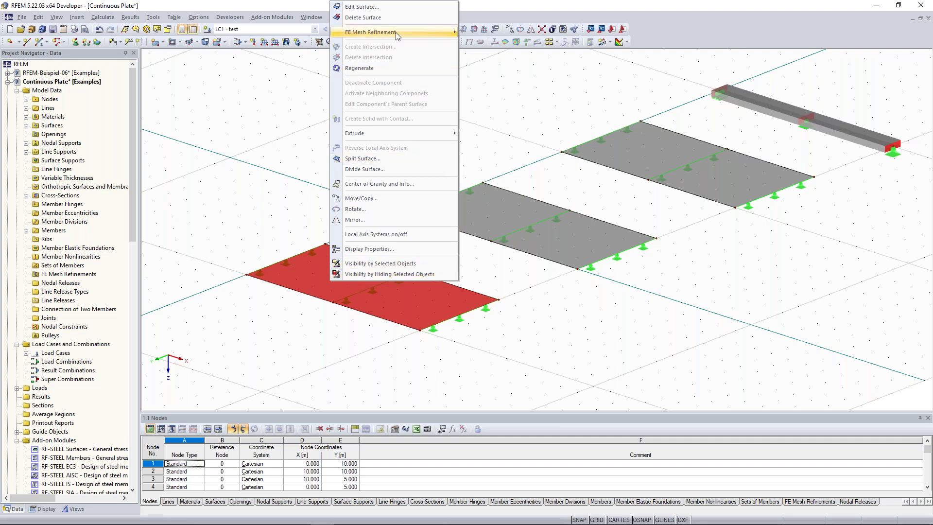
{"action": "mouse_move", "coordinate": [397, 33]}
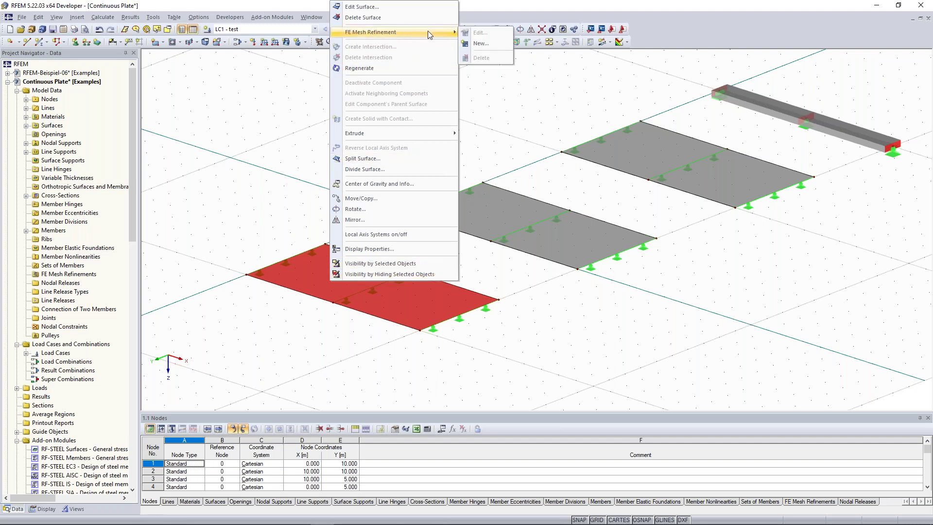
{"action": "left_click", "coordinate": [489, 43]}
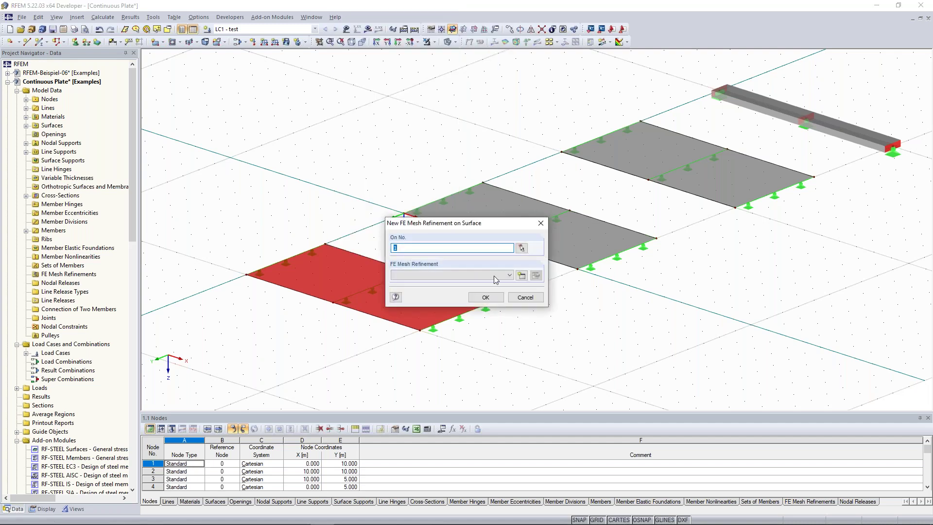
{"action": "left_click_drag", "start_coordinate": [479, 228], "coordinate": [476, 195]}
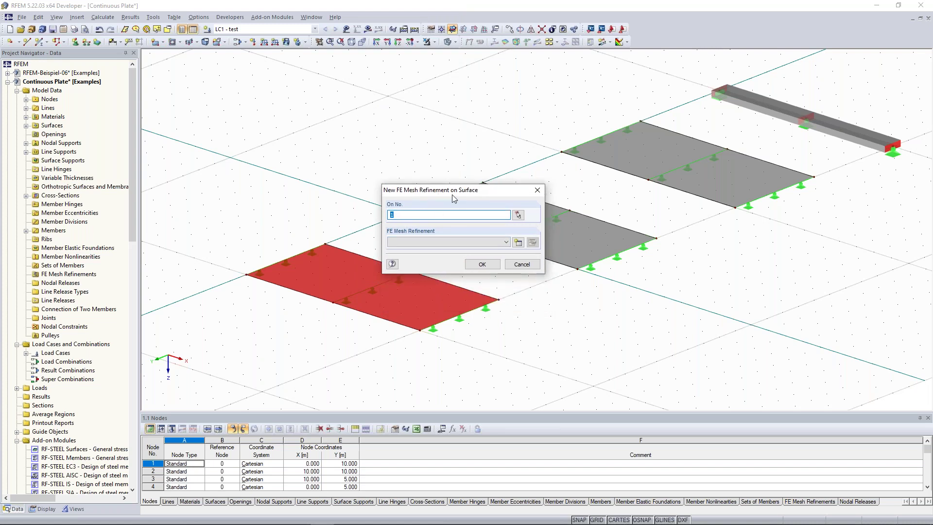
{"action": "left_click", "coordinate": [519, 242]}
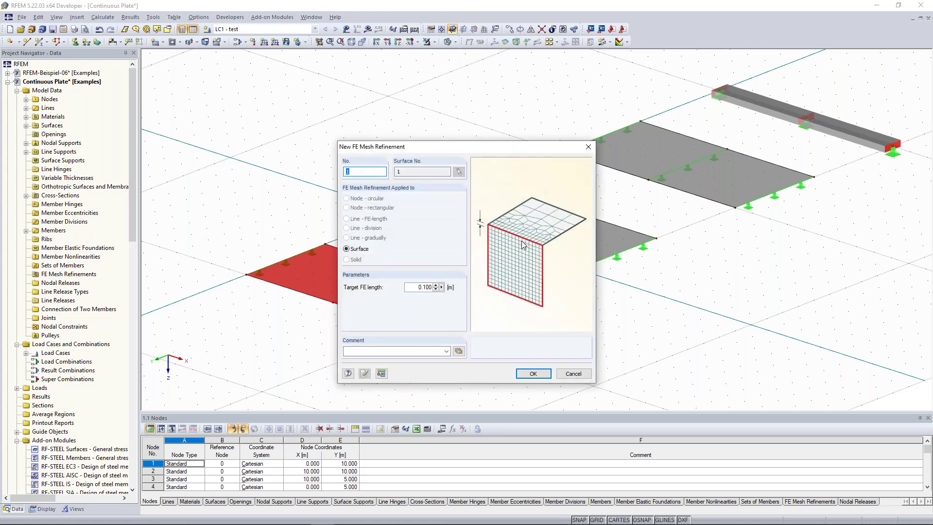
{"action": "left_click_drag", "start_coordinate": [506, 148], "coordinate": [603, 118]}
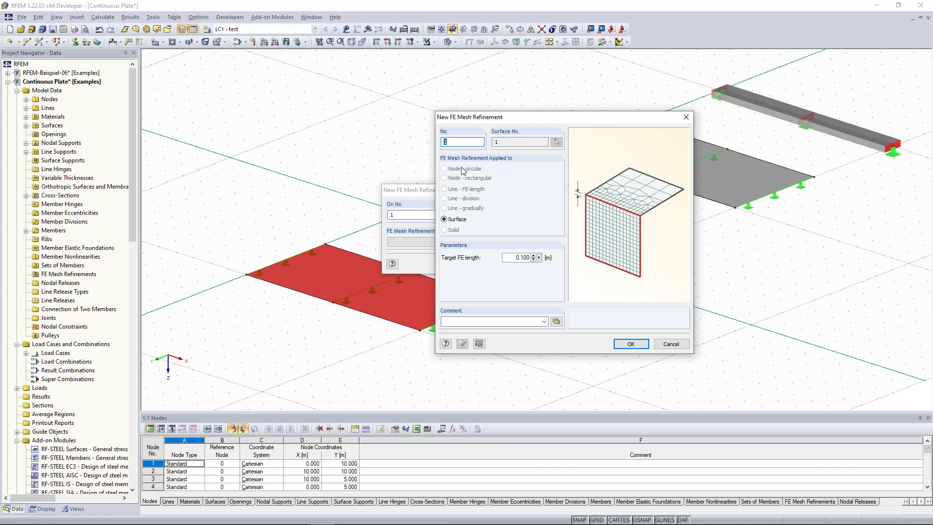
{"action": "left_click", "coordinate": [513, 259]}
{"action": "left_click", "coordinate": [630, 344]}
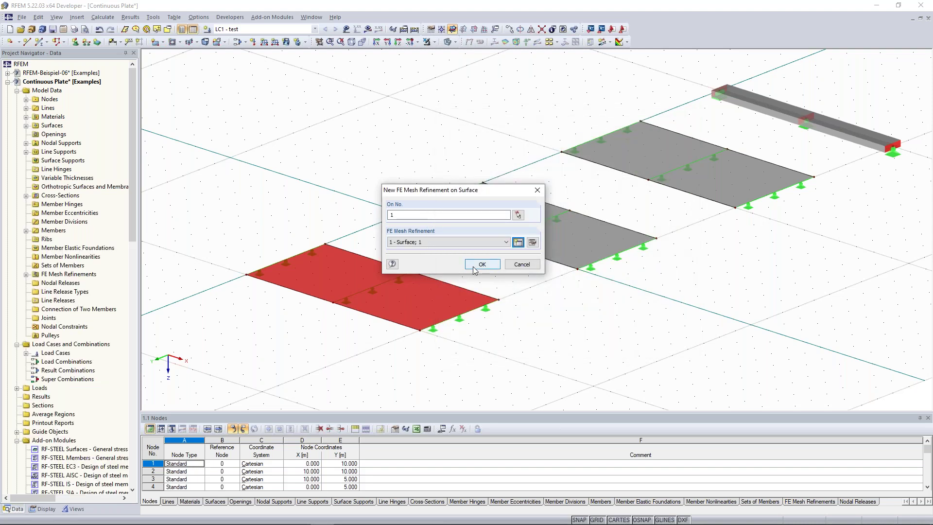
{"action": "left_click", "coordinate": [481, 265]}
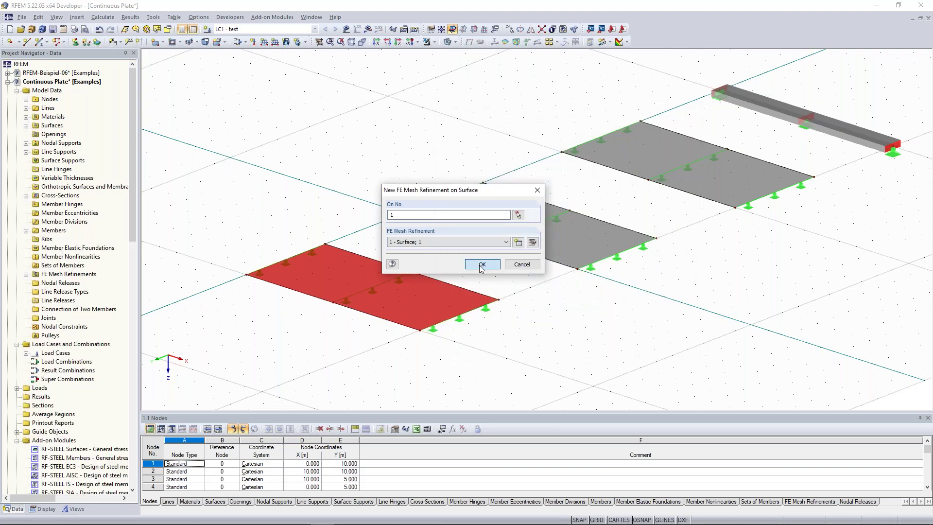
Add a new surface FE mesh refinement to the middle plate, surface 2, with a target FE length of 0.5 m.
{"action": "scroll", "coordinate": [240, 294], "scroll_direction": "up", "scroll_amount": 5}
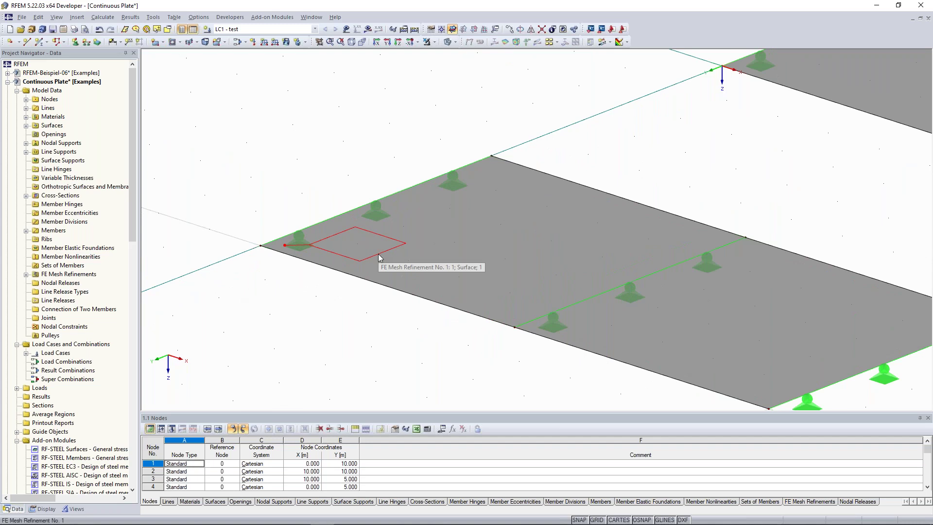
{"action": "scroll", "coordinate": [380, 258], "scroll_direction": "down", "scroll_amount": 2}
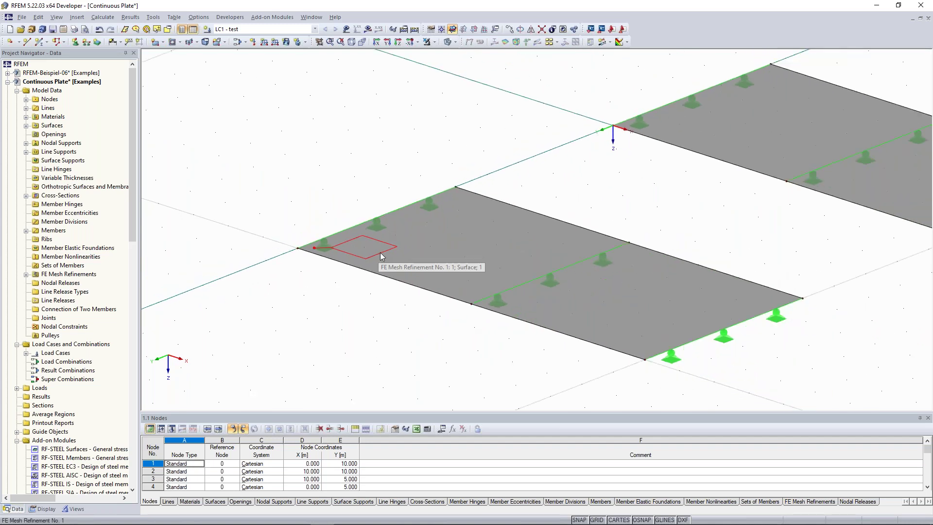
{"action": "scroll", "coordinate": [562, 152], "scroll_direction": "down", "scroll_amount": 1}
{"action": "middle_click_drag", "start_coordinate": [562, 152], "coordinate": [342, 184]}
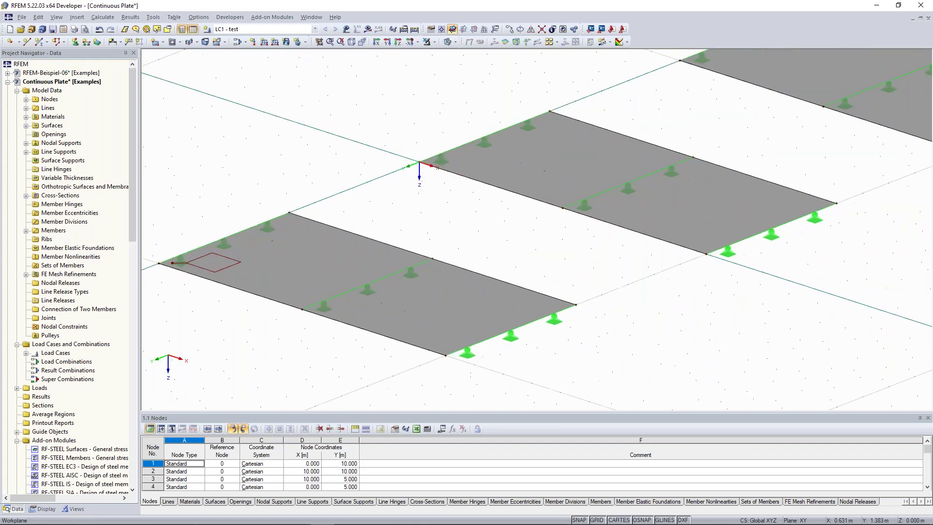
{"action": "scroll", "coordinate": [408, 146], "scroll_direction": "down", "scroll_amount": 2}
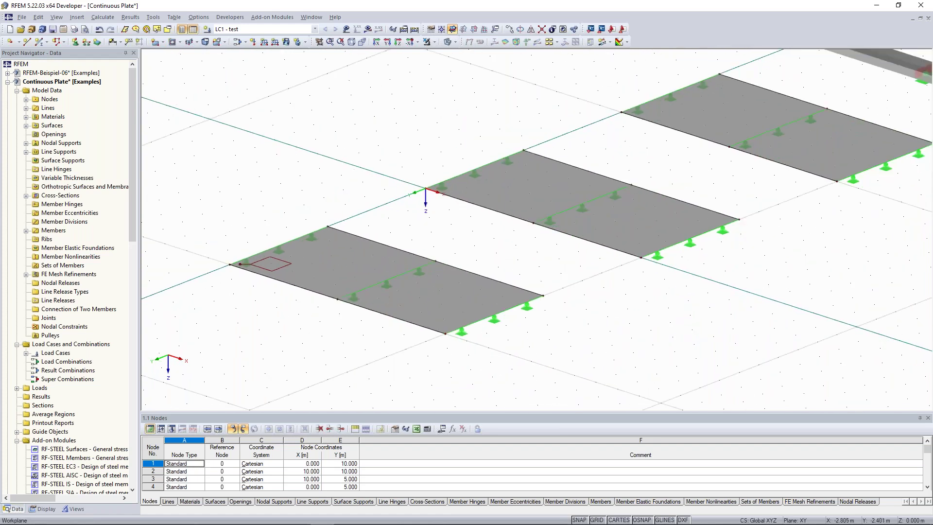
{"action": "left_click", "coordinate": [511, 186]}
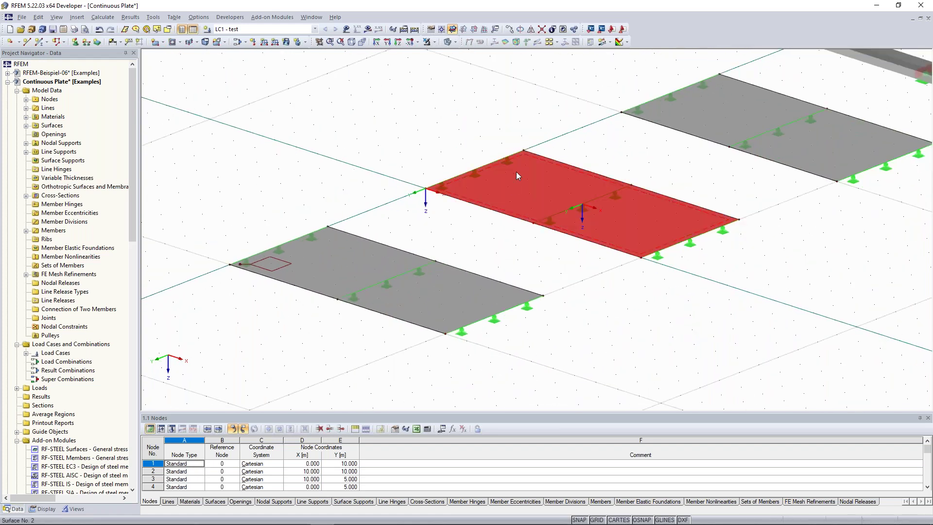
{"action": "right_click", "coordinate": [516, 173]}
{"action": "mouse_move", "coordinate": [545, 208]}
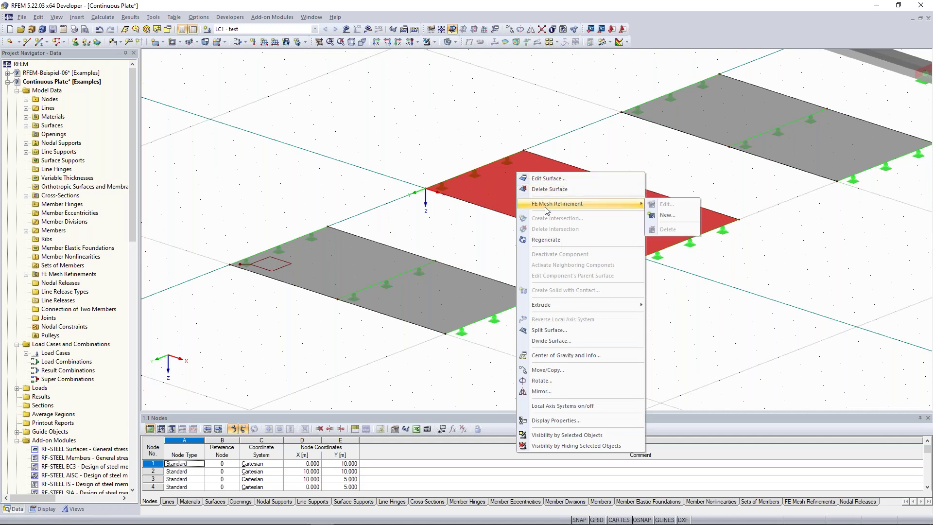
{"action": "left_click", "coordinate": [674, 215]}
{"action": "left_click", "coordinate": [523, 277]}
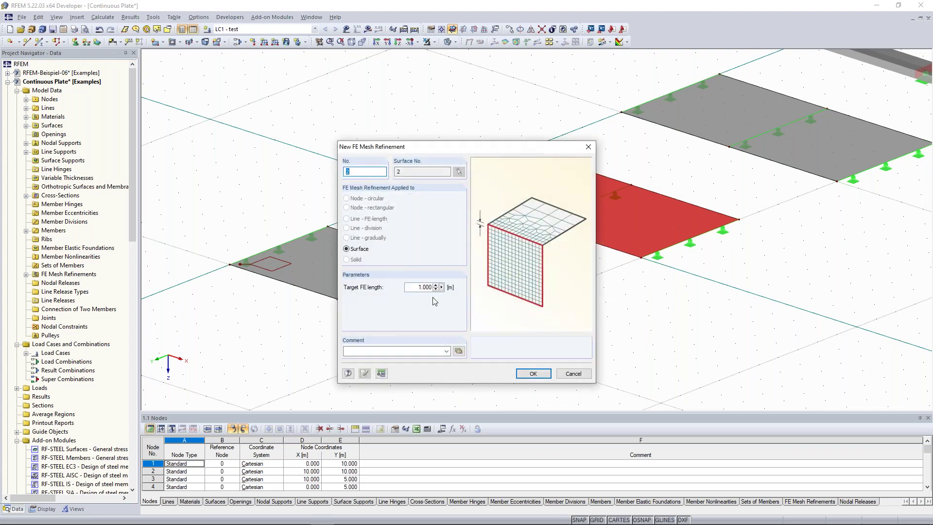
{"action": "type", "text": "0,5"}
{"action": "left_click", "coordinate": [529, 373]}
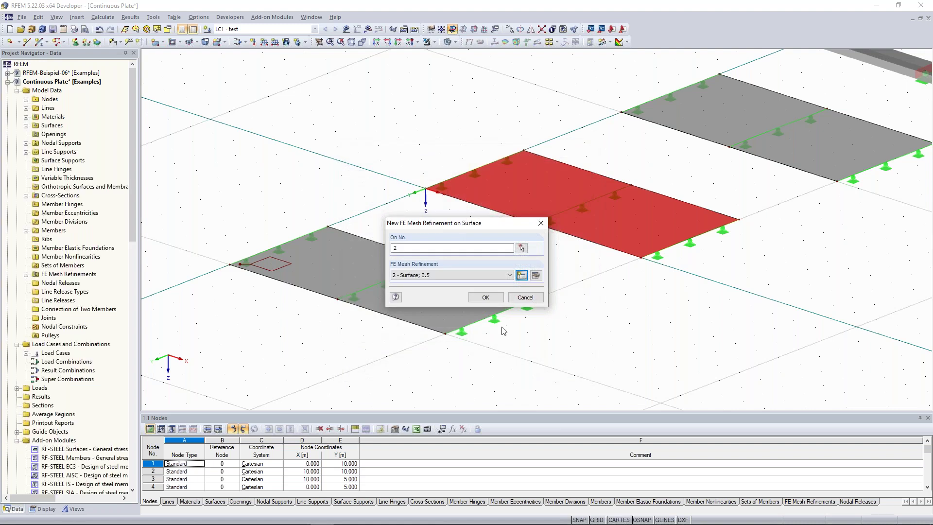
{"action": "left_click", "coordinate": [496, 298]}
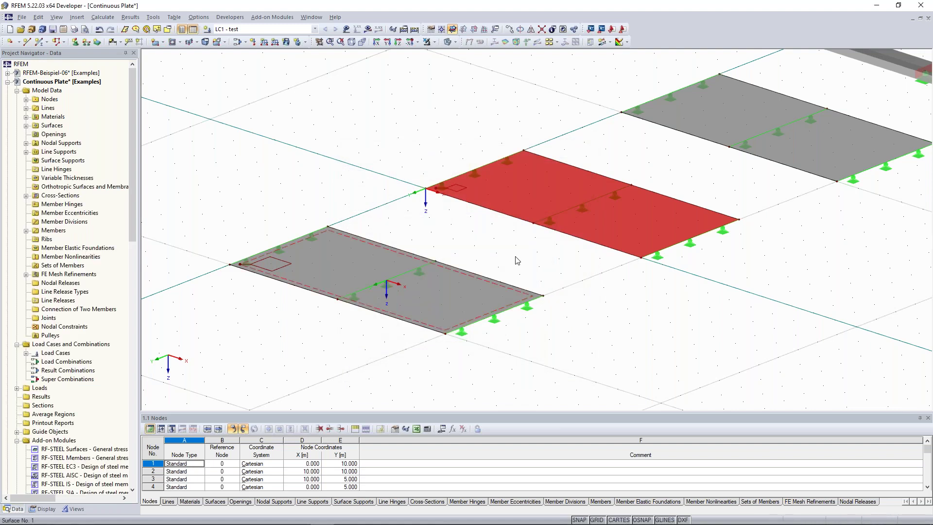
Create a third surface FE mesh refinement from the model data, assigning it to the rear plate, surface 3, with a target FE length of 0.1 m.
{"action": "middle_click_drag", "start_coordinate": [583, 132], "coordinate": [449, 138]}
{"action": "scroll", "coordinate": [437, 137], "scroll_direction": "down", "scroll_amount": 1}
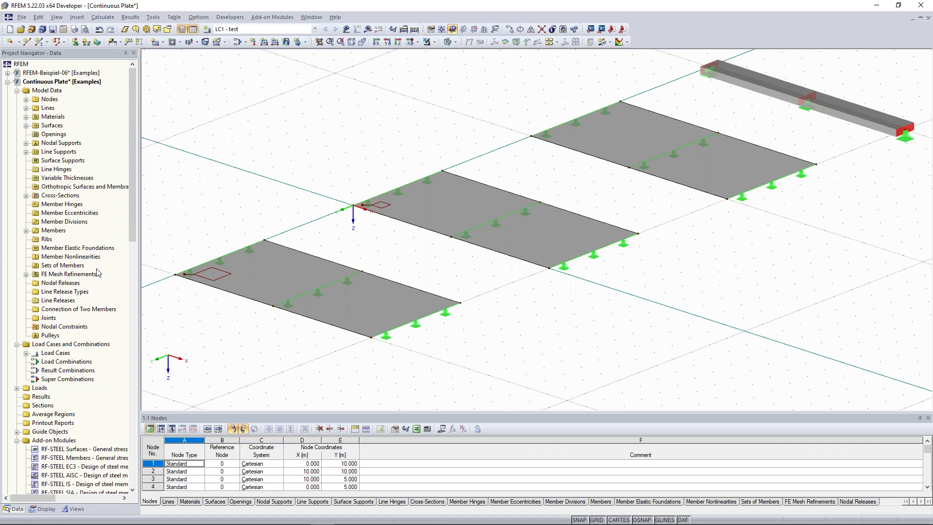
{"action": "left_click", "coordinate": [27, 275]}
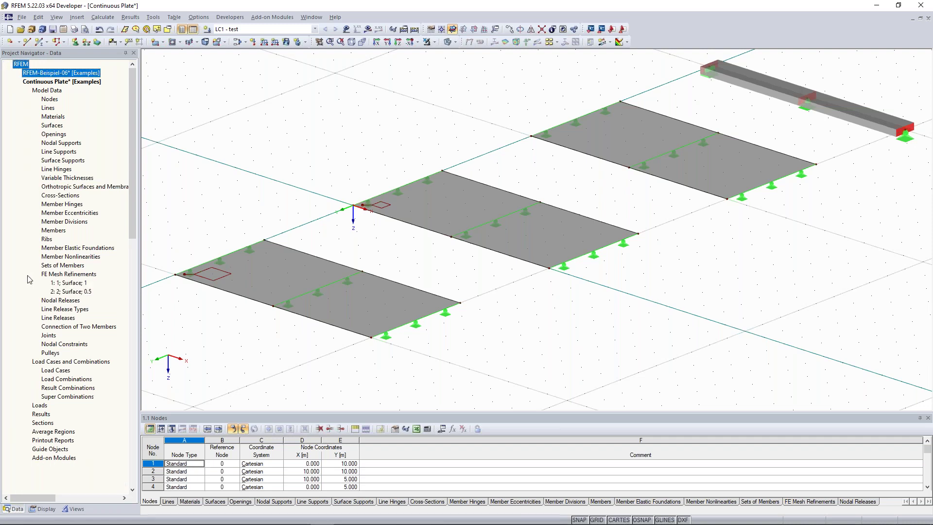
{"action": "left_click", "coordinate": [69, 291]}
{"action": "left_click", "coordinate": [70, 283]}
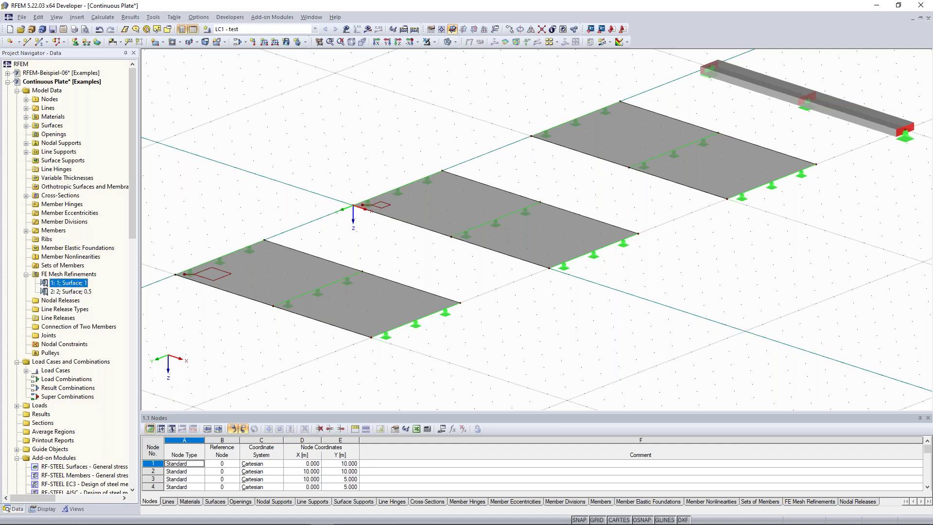
{"action": "left_click", "coordinate": [78, 274]}
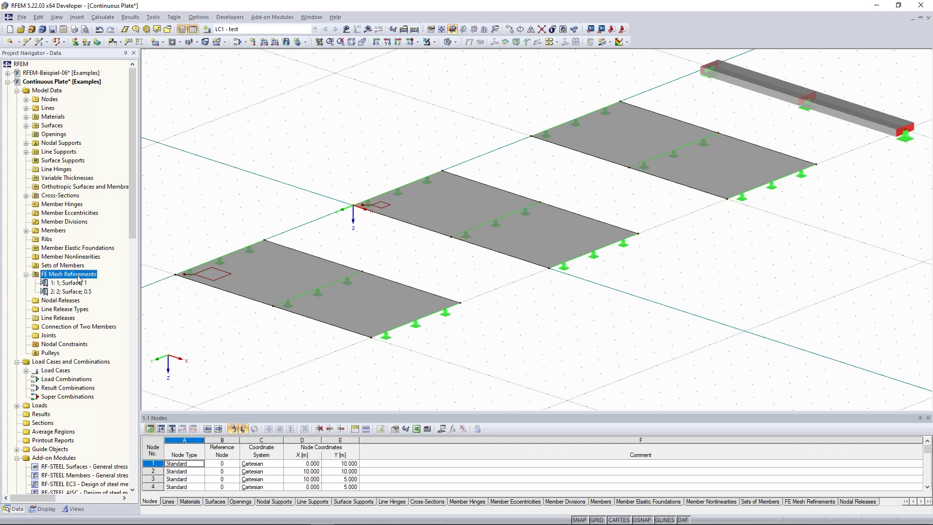
{"action": "right_click", "coordinate": [79, 279]}
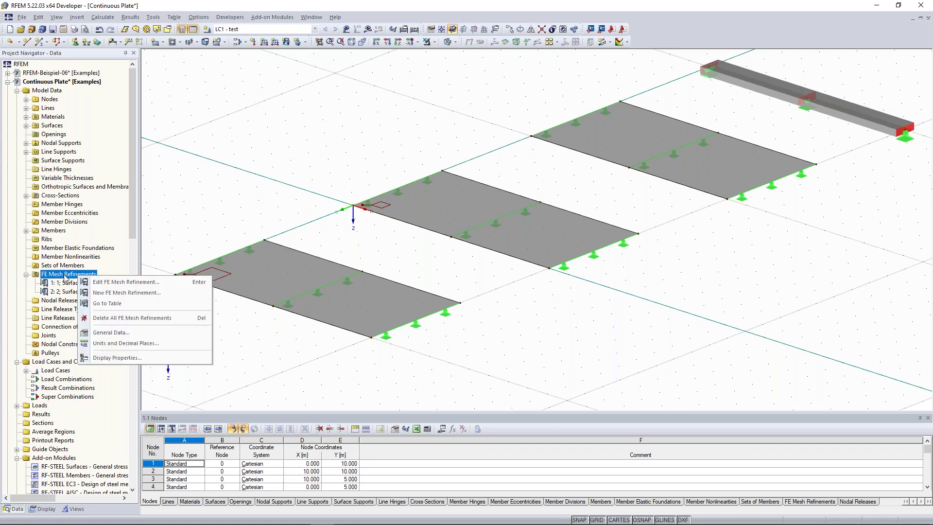
{"action": "left_click", "coordinate": [118, 293]}
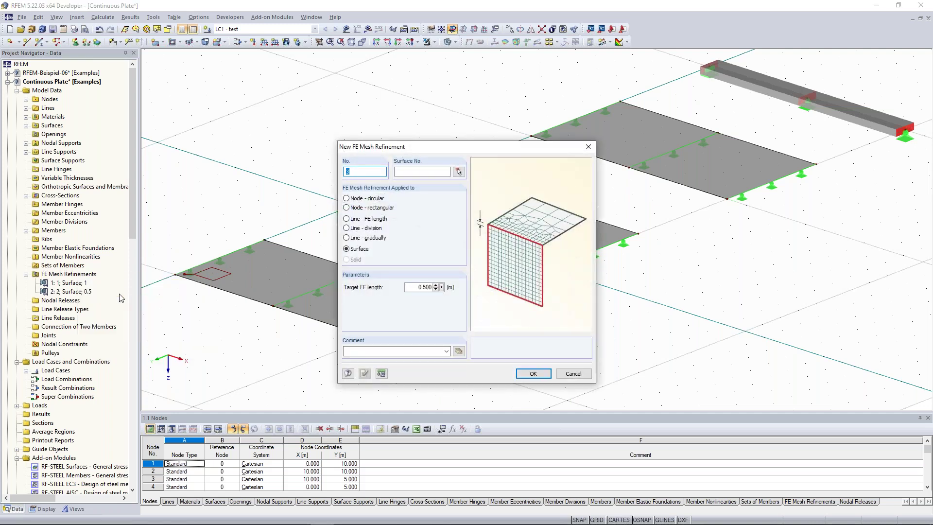
{"action": "left_click", "coordinate": [458, 172]}
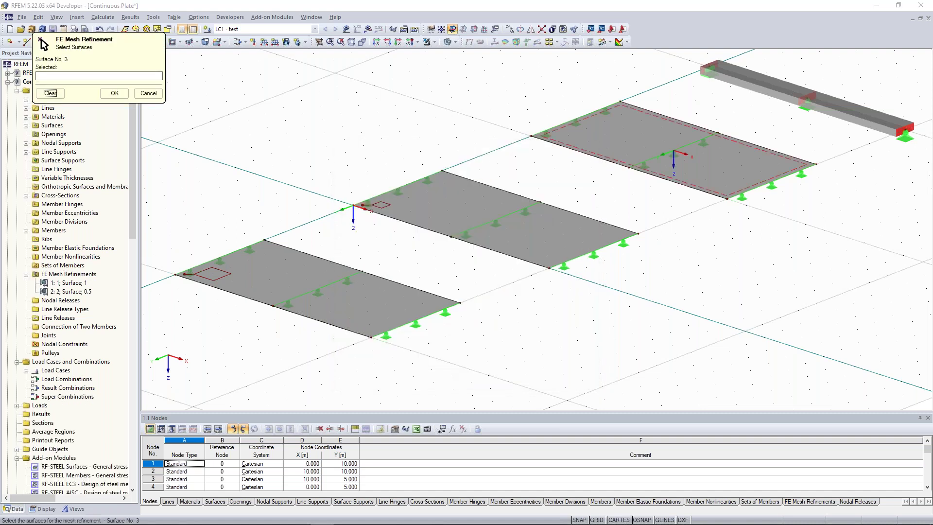
{"action": "left_click", "coordinate": [114, 93]}
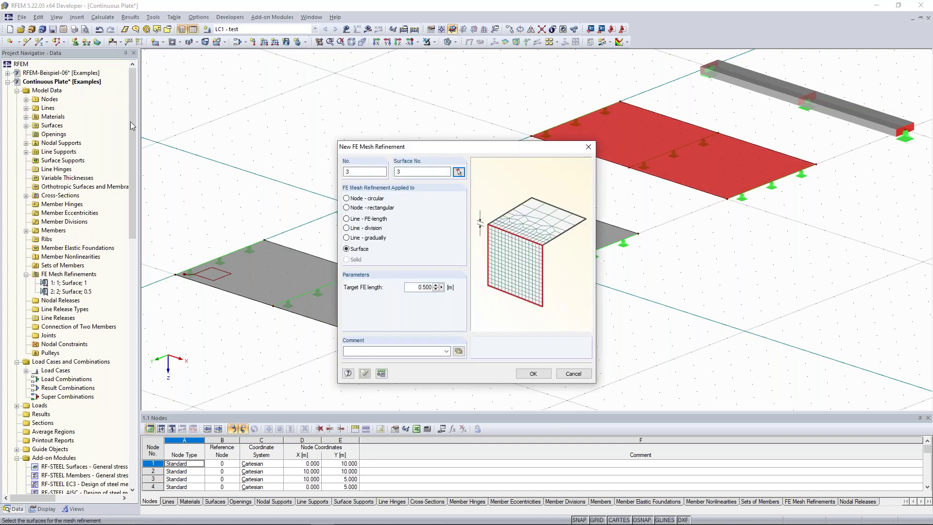
{"action": "left_click", "coordinate": [413, 290]}
{"action": "type", "text": "0"}
{"action": "left_click", "coordinate": [521, 373]}
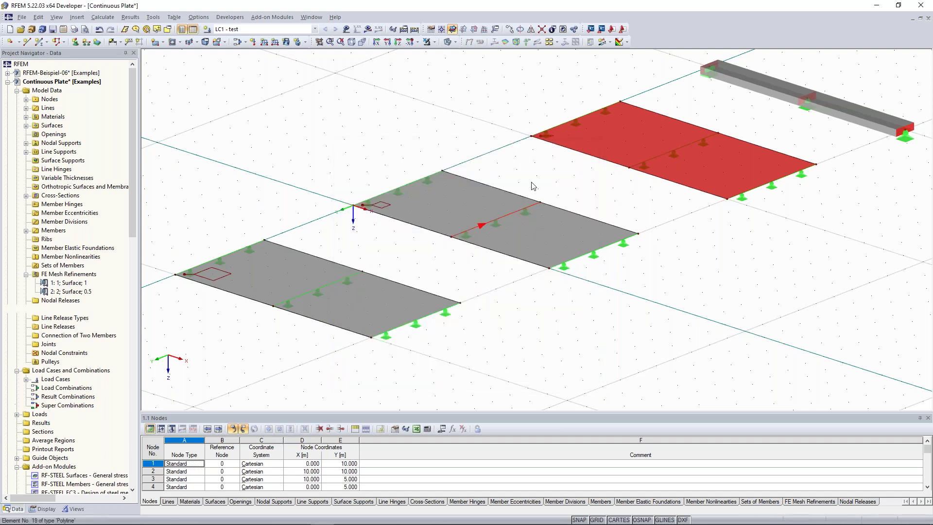
{"action": "scroll", "coordinate": [537, 183], "scroll_direction": "down", "scroll_amount": 2}
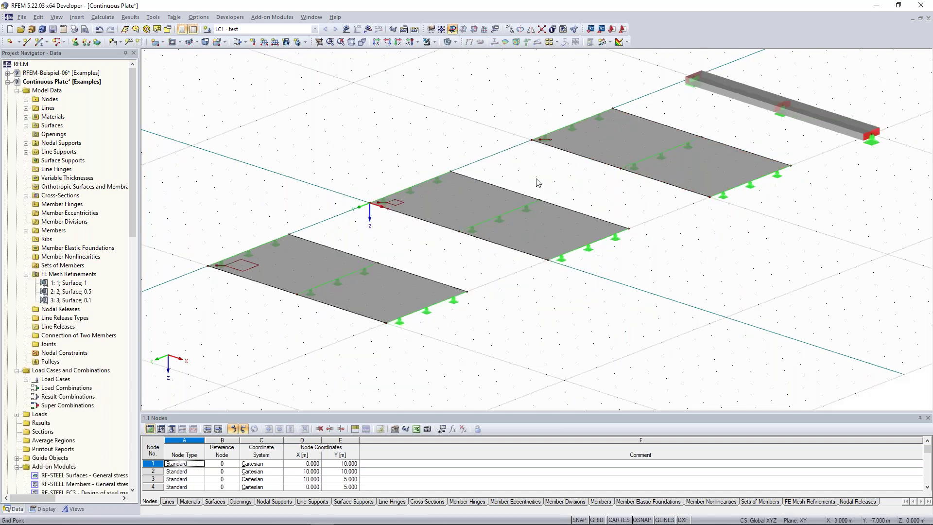
{"action": "middle_click_drag", "start_coordinate": [265, 184], "coordinate": [314, 184]}
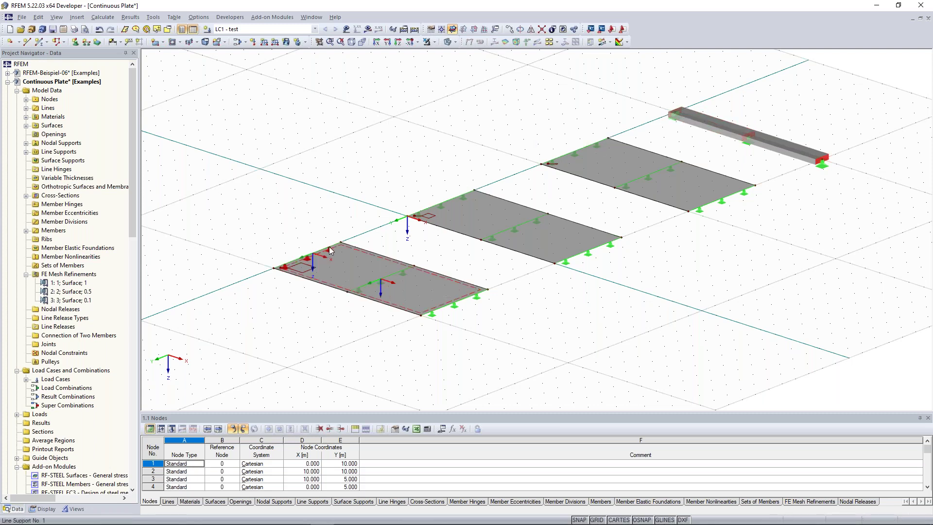
{"action": "left_click", "coordinate": [342, 278]}
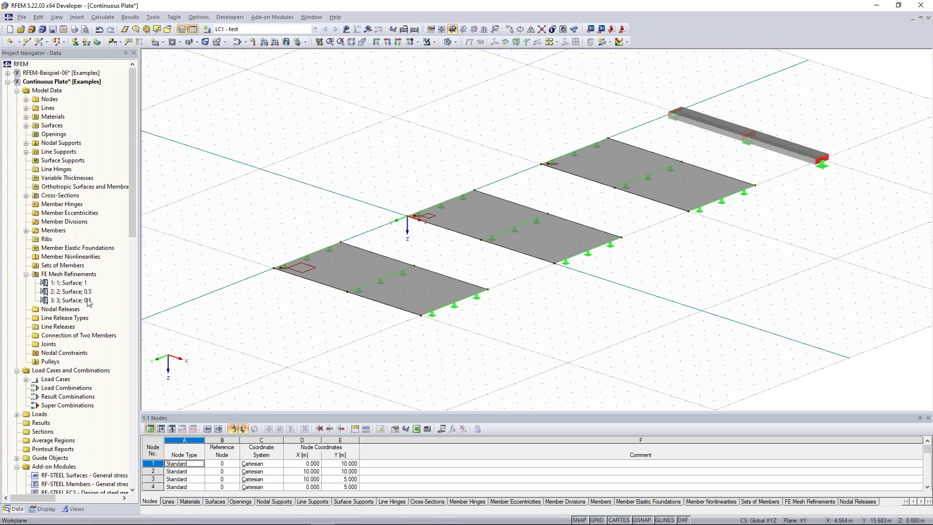
{"action": "left_click_drag", "start_coordinate": [134, 220], "coordinate": [135, 231]}
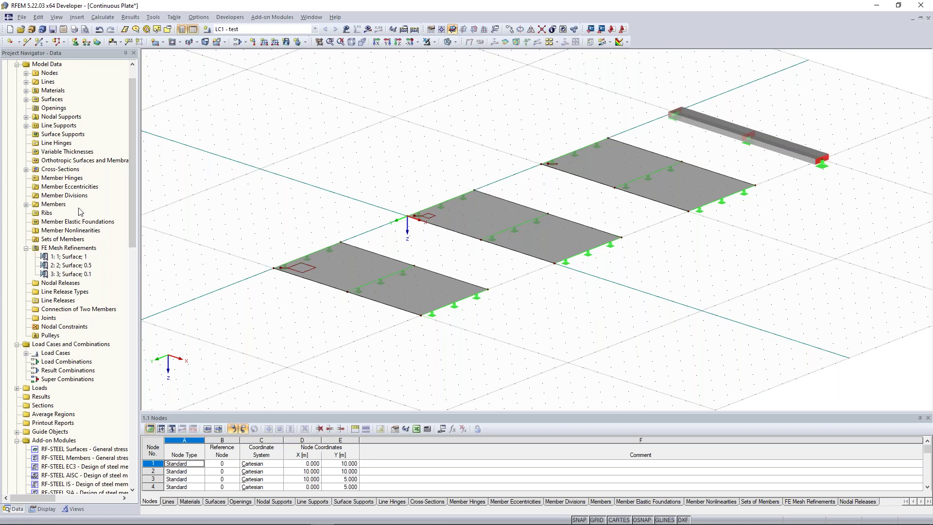
Start a new section named 1-1 and restrict it to the front plate, surface 1.
{"action": "left_click", "coordinate": [43, 406]}
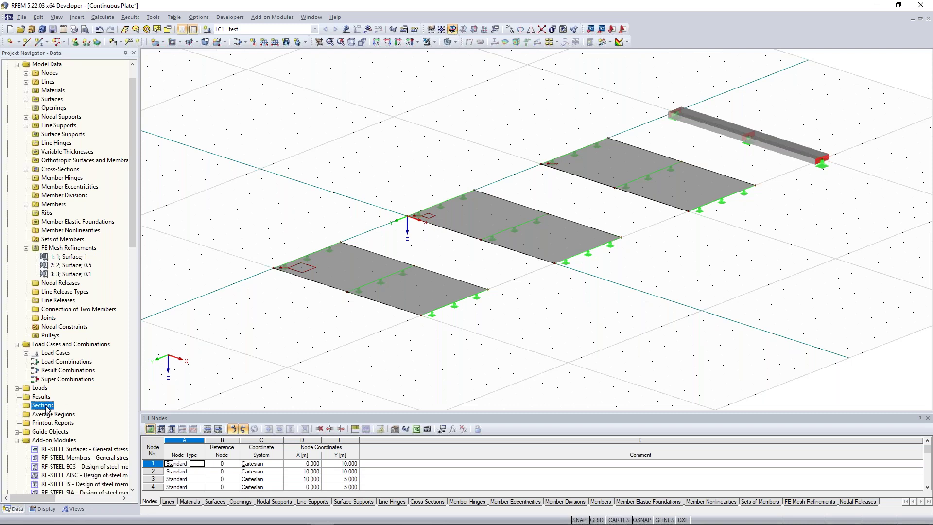
{"action": "right_click", "coordinate": [47, 408]}
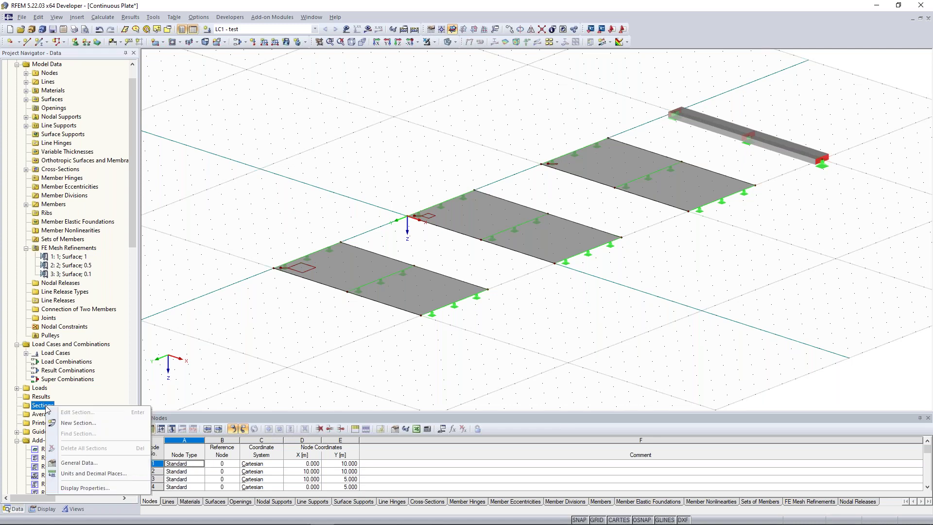
{"action": "left_click", "coordinate": [86, 423]}
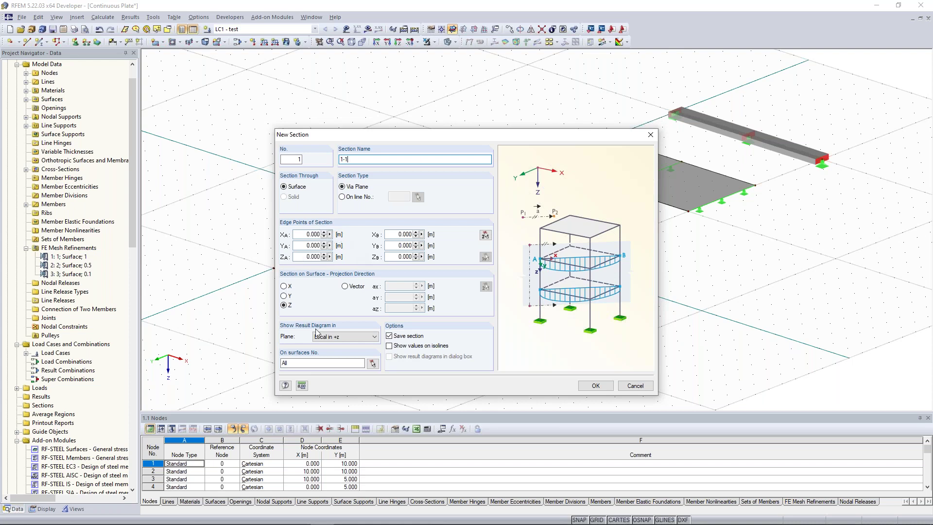
{"action": "left_click", "coordinate": [373, 363]}
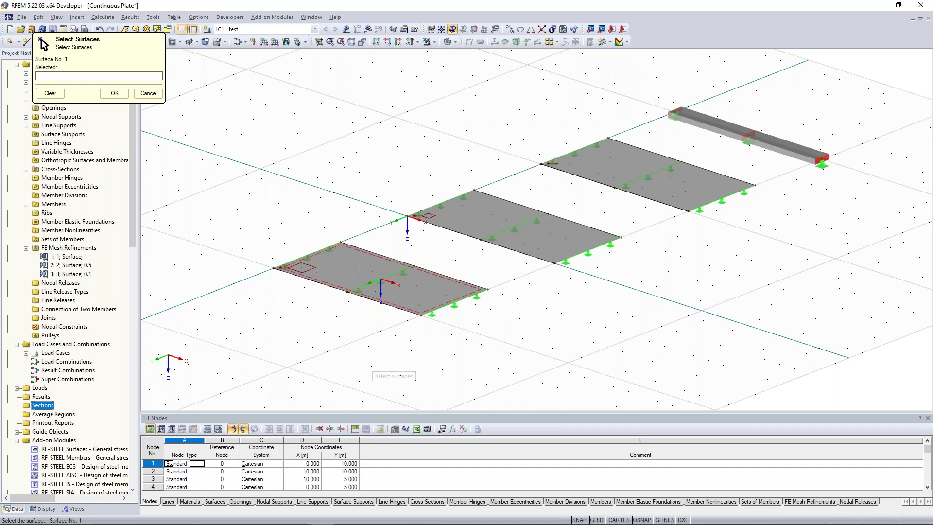
{"action": "left_click", "coordinate": [357, 264]}
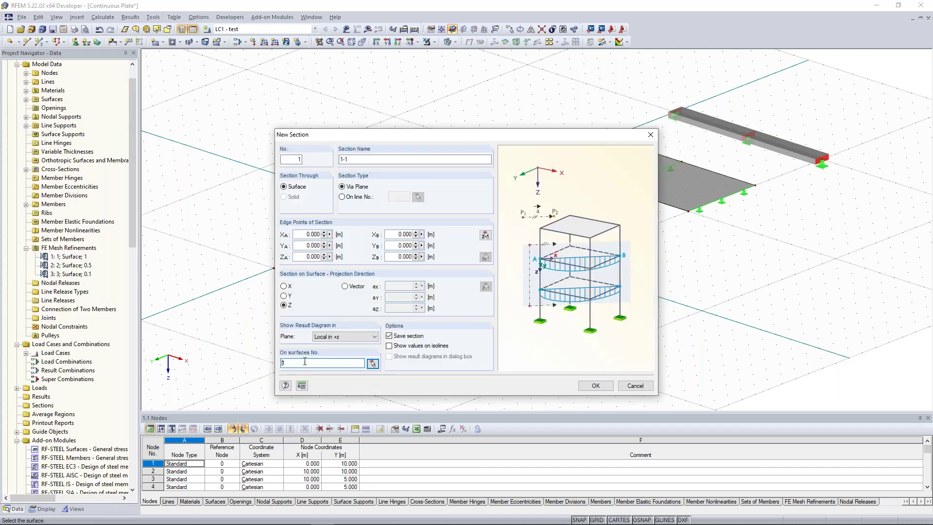
{"action": "left_click_drag", "start_coordinate": [431, 135], "coordinate": [357, 107]}
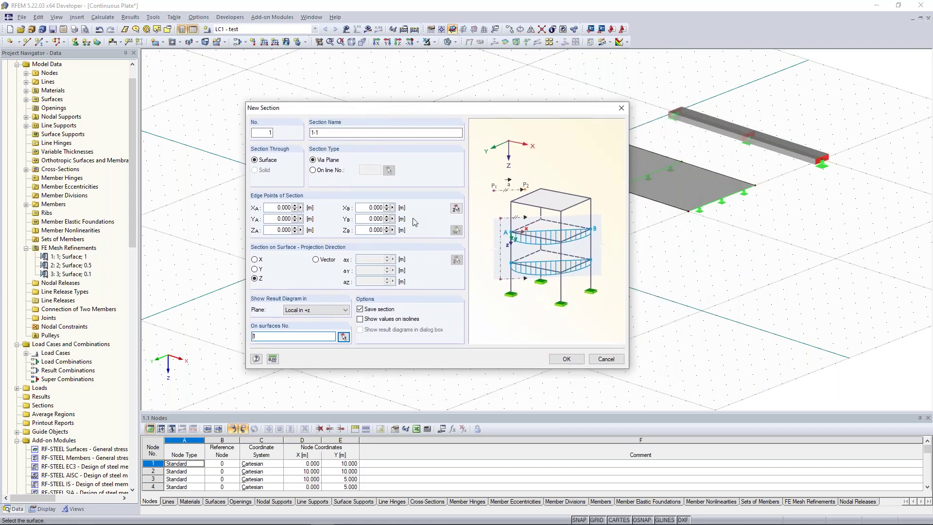
Define section 1-1 across the front plate from (0, 7.5, 0) to (10, 7.5, 0) m, projected in Z, and save it.
{"action": "left_click", "coordinate": [455, 209]}
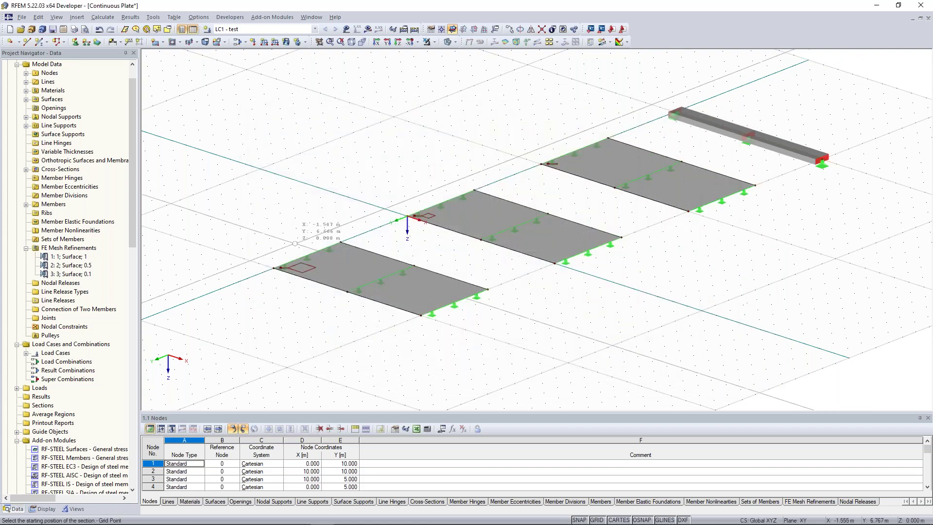
{"action": "left_click", "coordinate": [306, 255]}
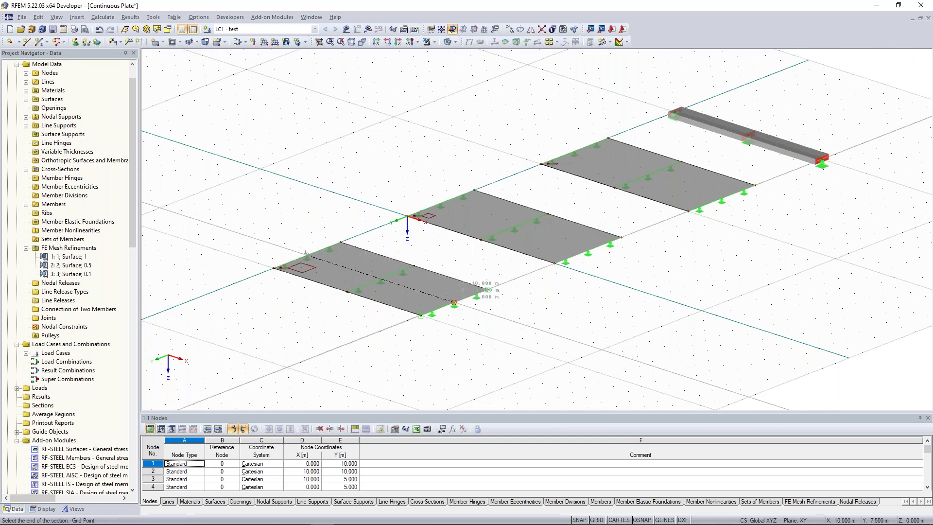
{"action": "left_click", "coordinate": [453, 303]}
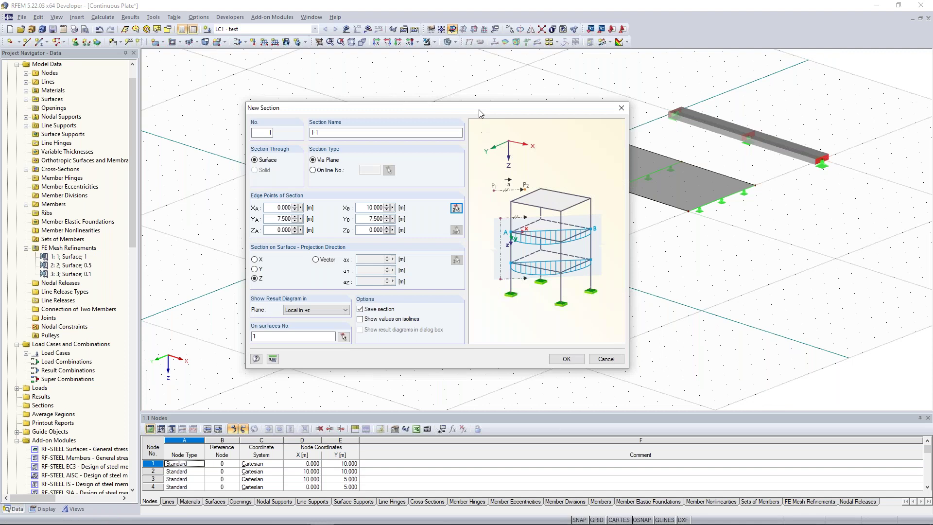
{"action": "left_click_drag", "start_coordinate": [477, 112], "coordinate": [724, 84]}
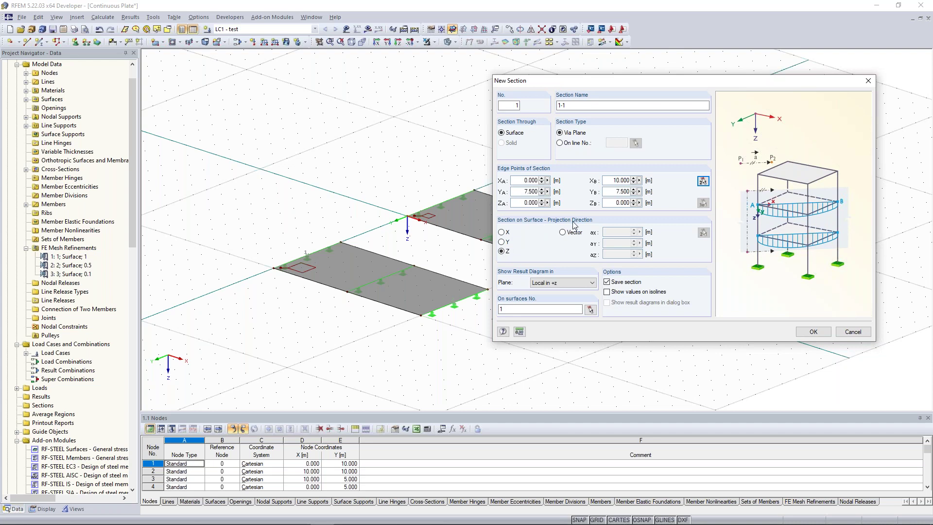
{"action": "left_click", "coordinate": [502, 251]}
{"action": "left_click", "coordinate": [811, 333]}
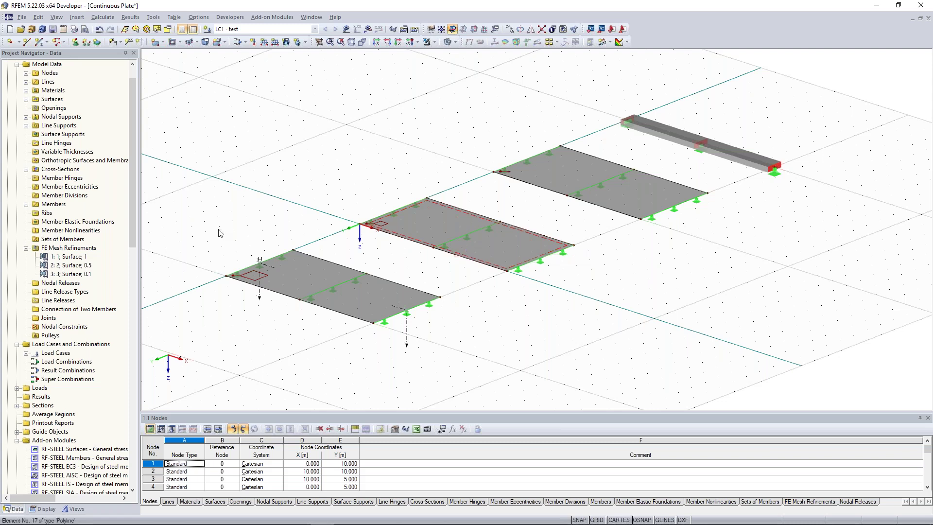
Create section 2-2 along the middle plate from (0, -2.5, 0) to (10, -2.5, 0) m, projected in Z and limited to surface 2.
{"action": "right_click", "coordinate": [44, 405]}
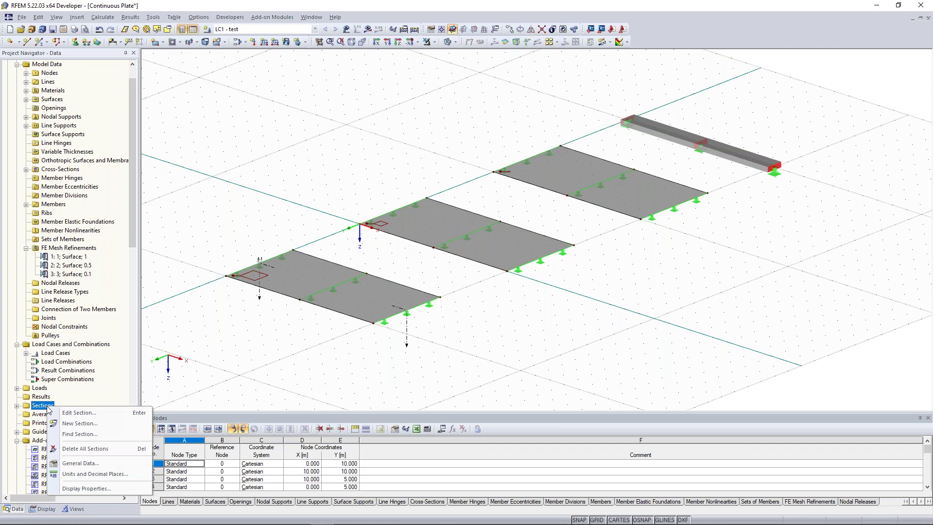
{"action": "left_click", "coordinate": [80, 423]}
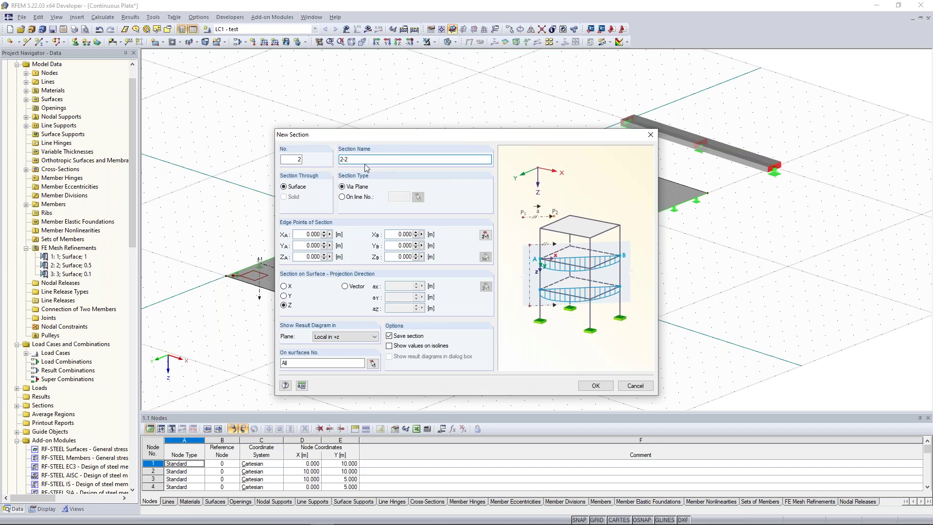
{"action": "left_click", "coordinate": [485, 236]}
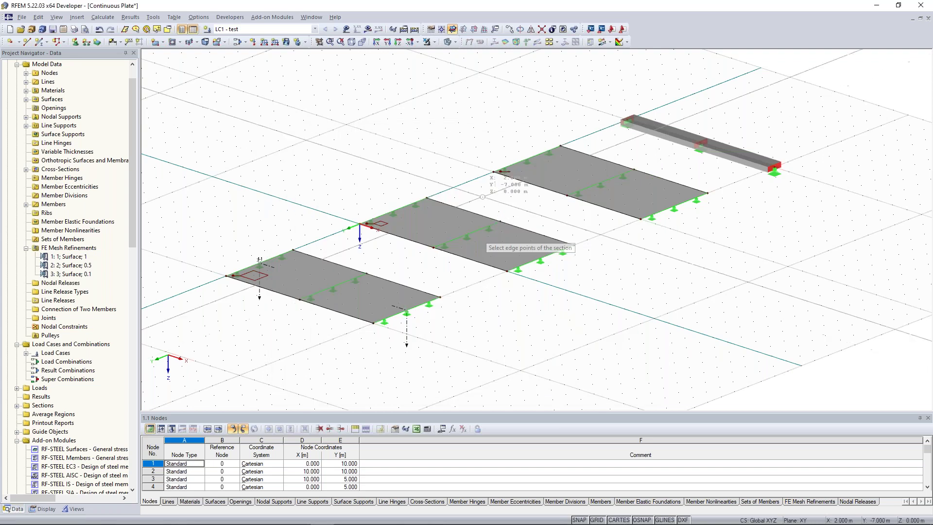
{"action": "left_click", "coordinate": [394, 210]}
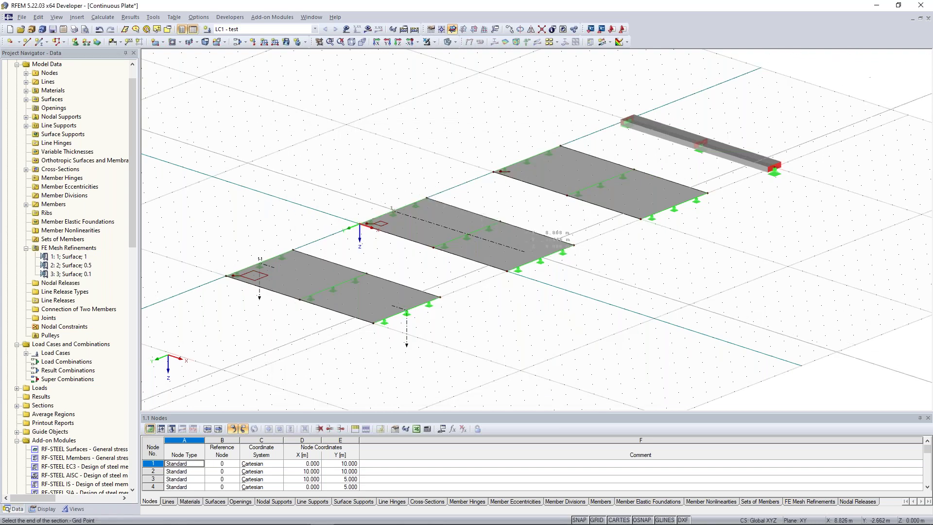
{"action": "left_click", "coordinate": [542, 263]}
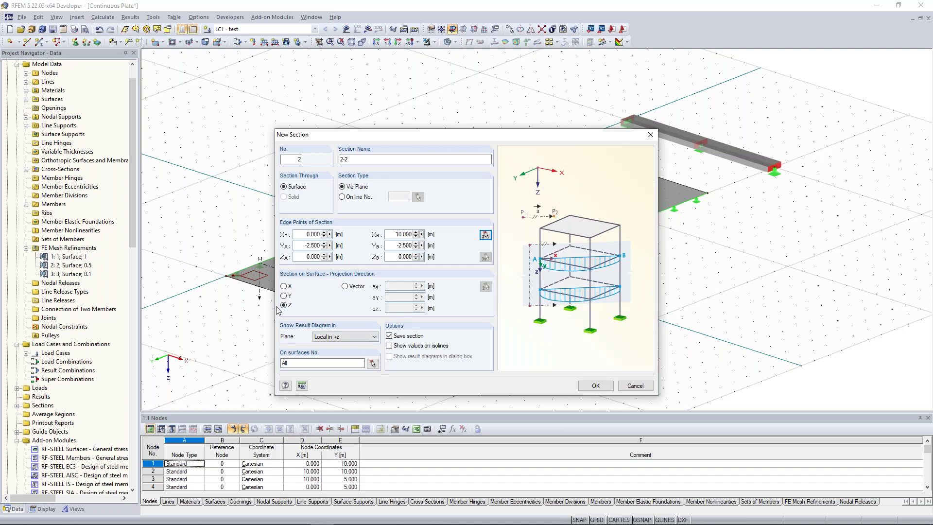
{"action": "left_click", "coordinate": [376, 365]}
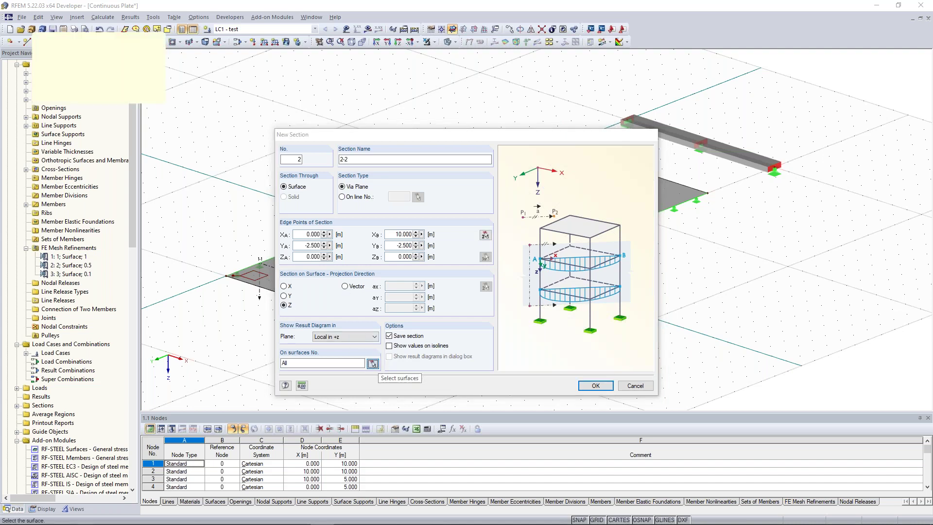
{"action": "left_click", "coordinate": [467, 239]}
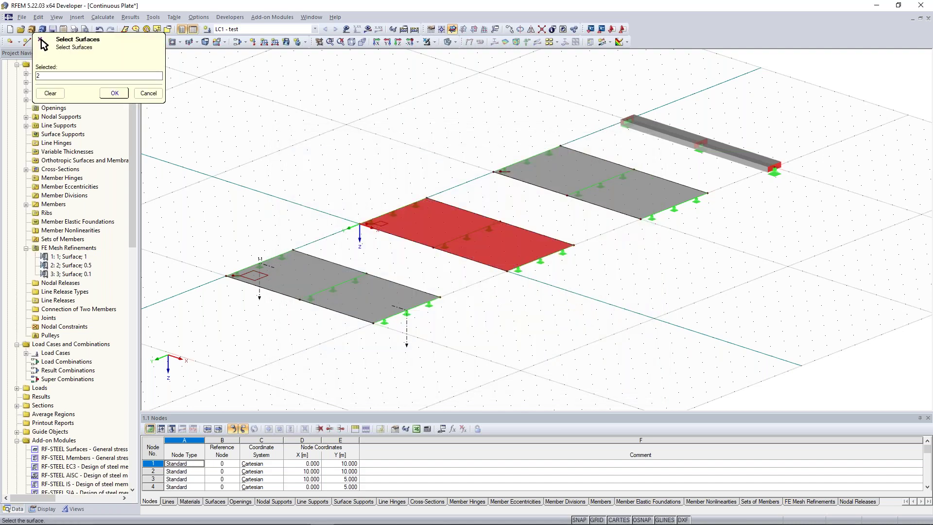
{"action": "key", "text": "Return"}
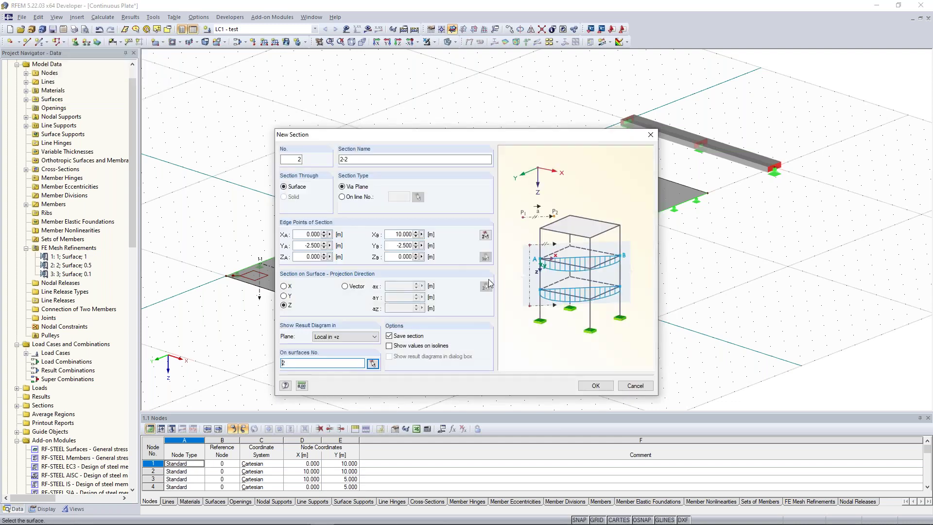
{"action": "left_click", "coordinate": [601, 390]}
Create section 3-3 along the rear plate from (0, -12.5, 0) to (10, -12.5, 0) m, projected in Z and limited to surface 3.
{"action": "middle_click_drag", "start_coordinate": [754, 223], "coordinate": [671, 246]}
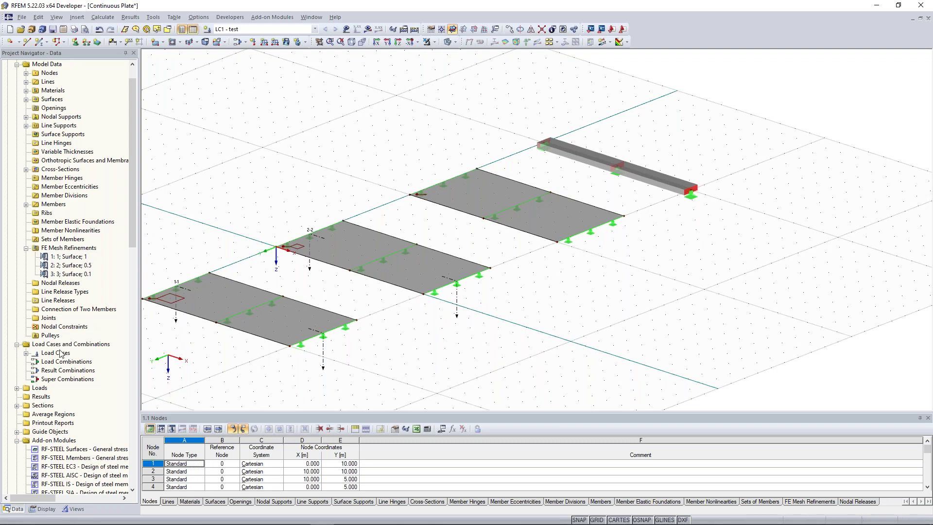
{"action": "right_click", "coordinate": [43, 405]}
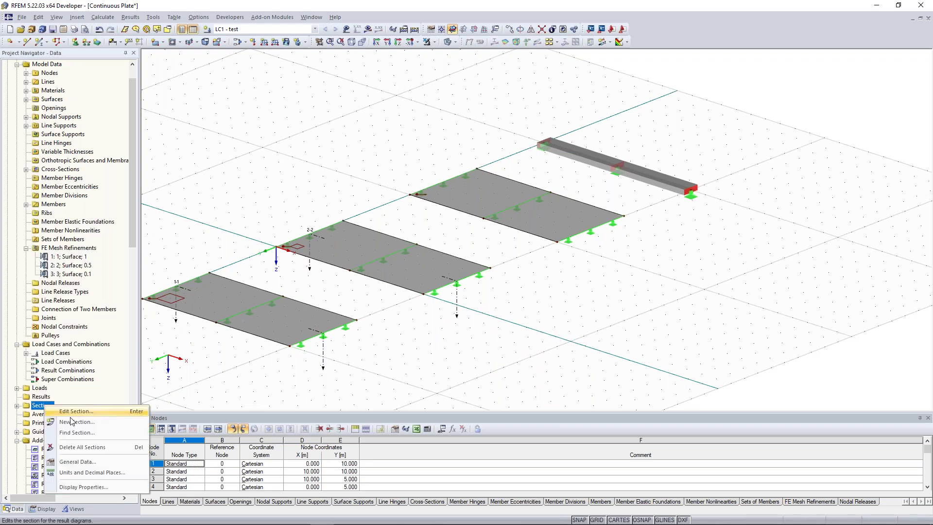
{"action": "key", "text": "Escape"}
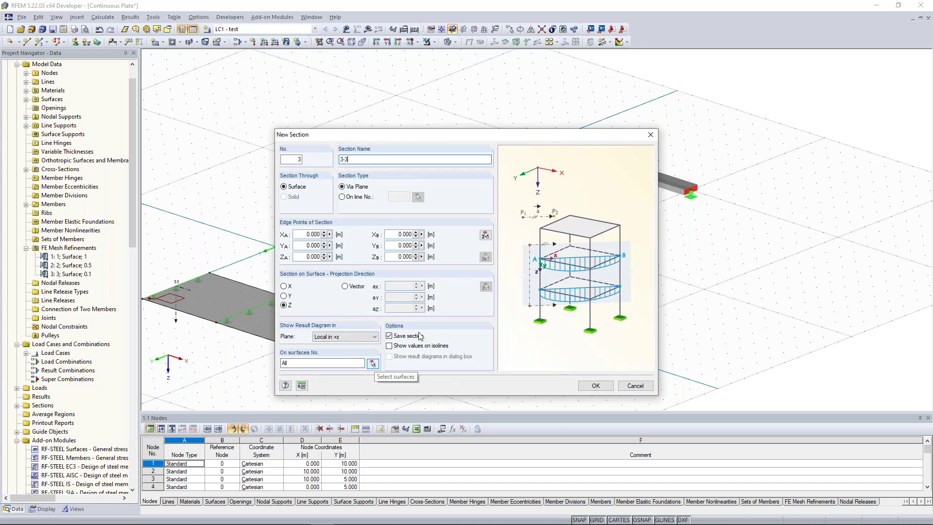
{"action": "left_click", "coordinate": [485, 235]}
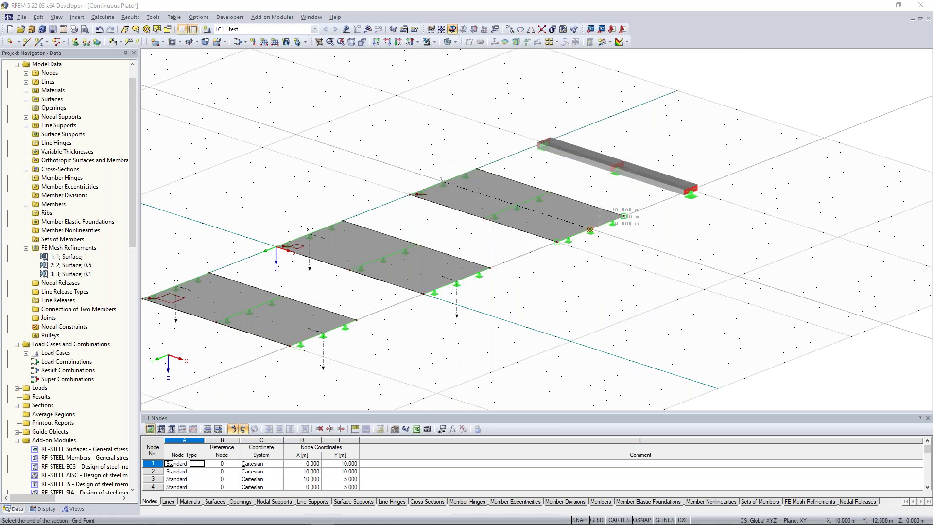
{"action": "left_click", "coordinate": [591, 228]}
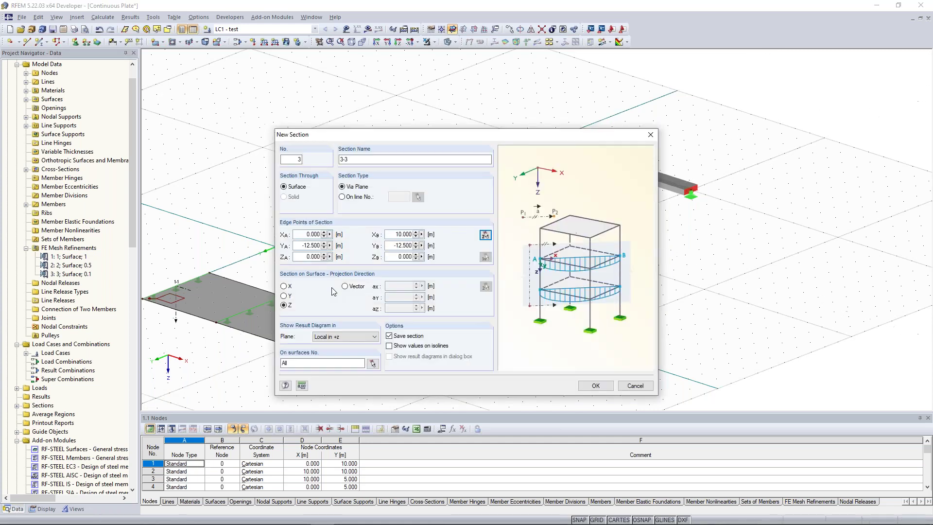
{"action": "left_click", "coordinate": [376, 370]}
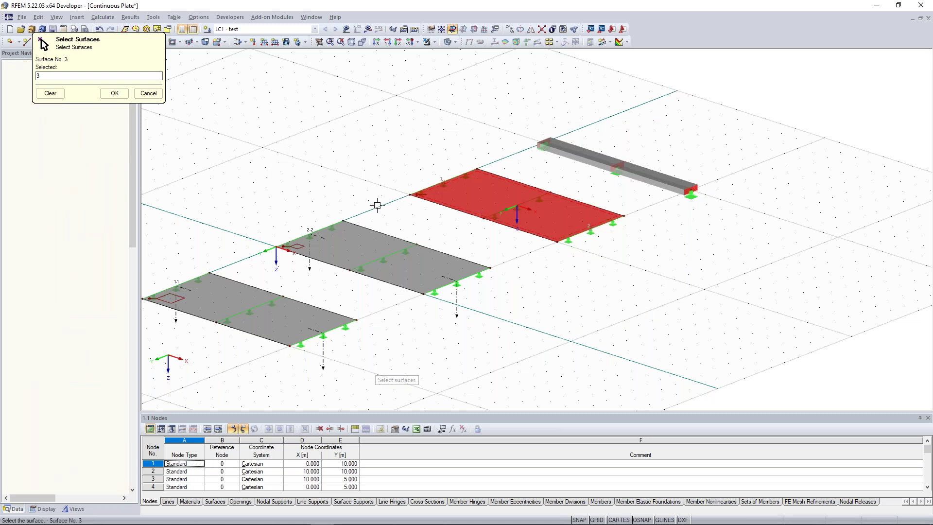
{"action": "left_click", "coordinate": [114, 93]}
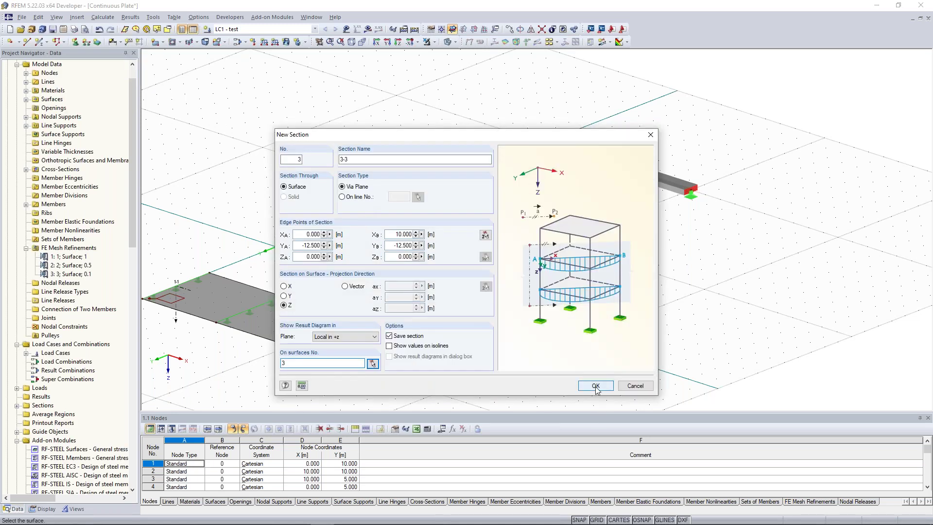
{"action": "left_click", "coordinate": [595, 386]}
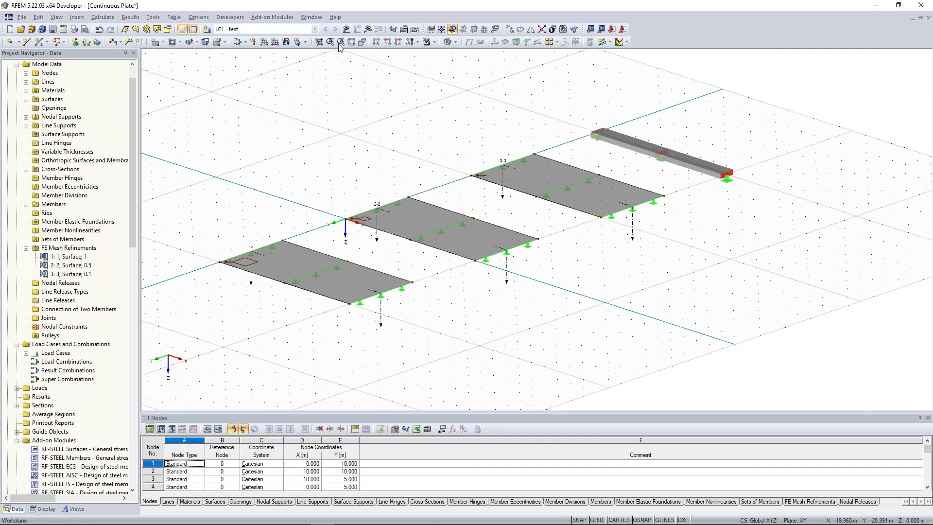
{"action": "left_click", "coordinate": [106, 18]}
{"action": "key", "text": "Right"}
{"action": "mouse_move", "coordinate": [103, 18]}
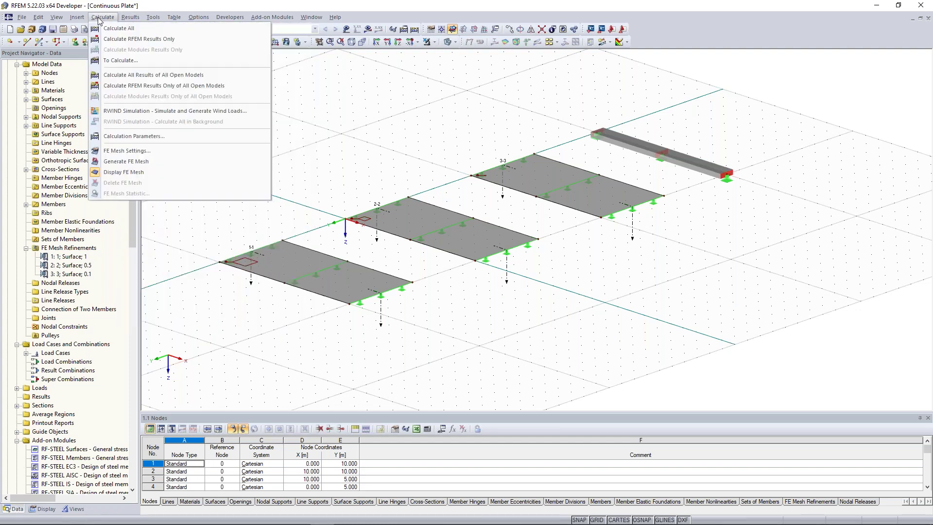
{"action": "left_click", "coordinate": [133, 60]}
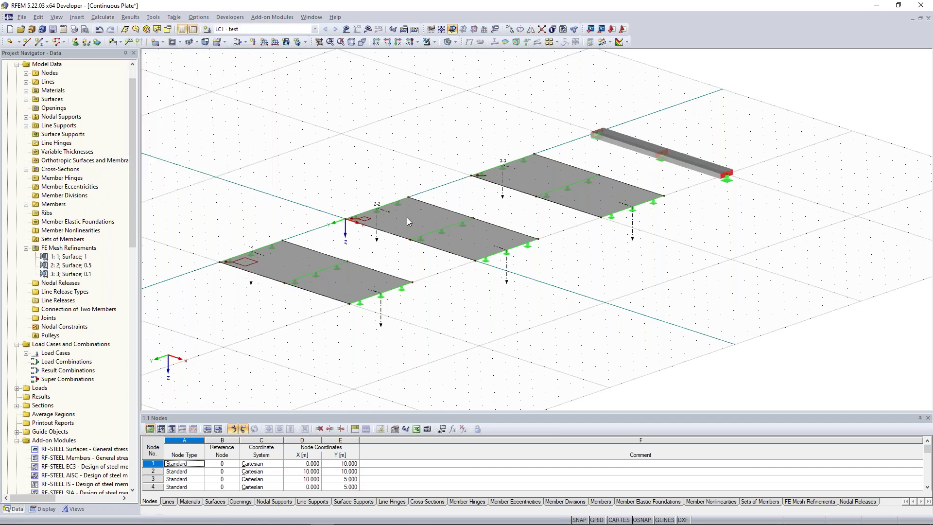
{"action": "left_click", "coordinate": [315, 165]}
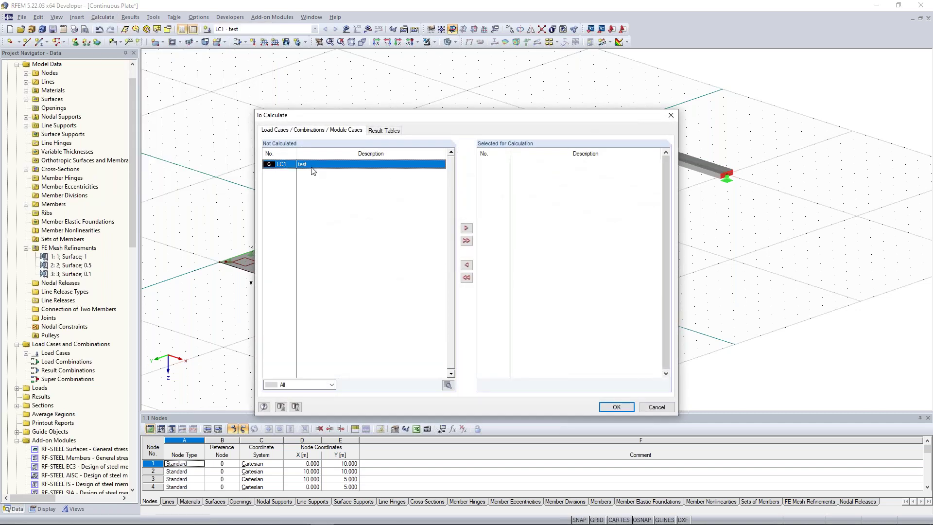
{"action": "left_click", "coordinate": [671, 116]}
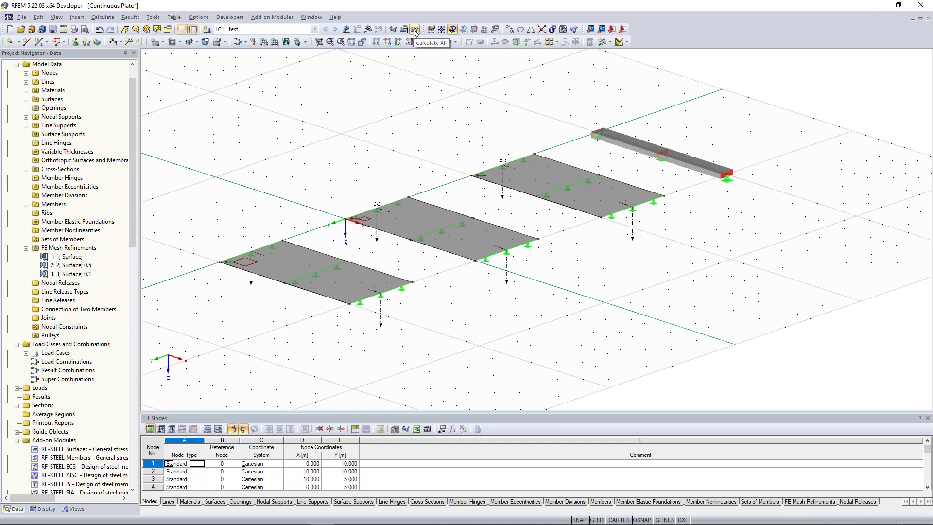
Calculate all results for the model and view the LC1 global deformations of the three plates and the beam.
{"action": "left_click", "coordinate": [414, 30]}
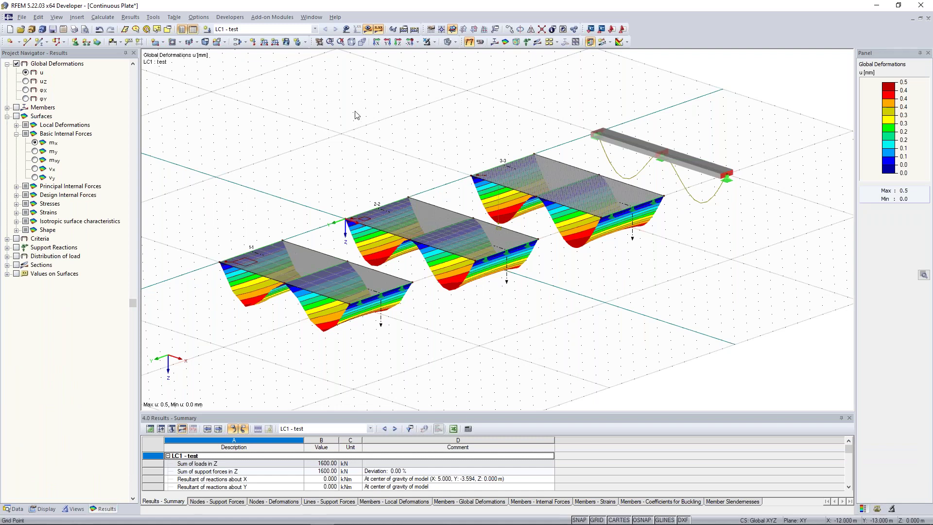
{"action": "scroll", "coordinate": [355, 114], "scroll_direction": "down", "scroll_amount": 1}
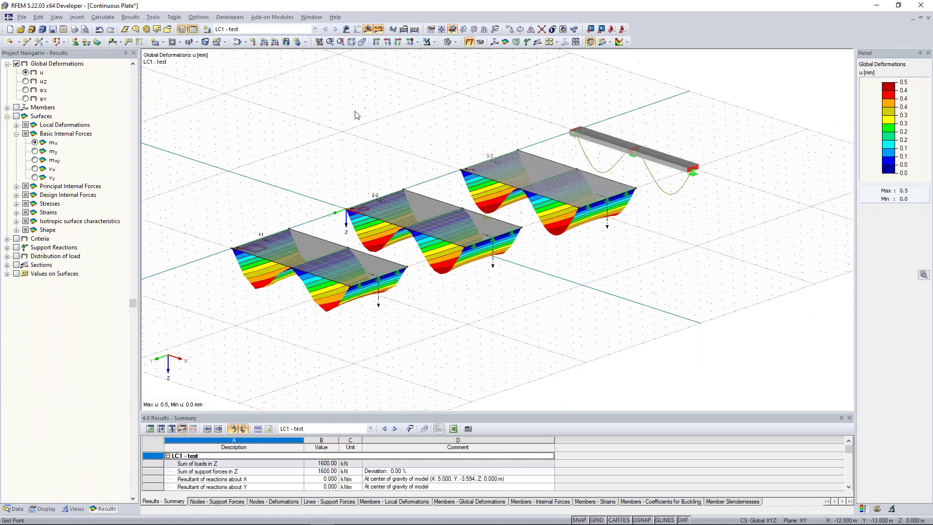
{"action": "middle_click_drag", "start_coordinate": [354, 119], "coordinate": [385, 130]}
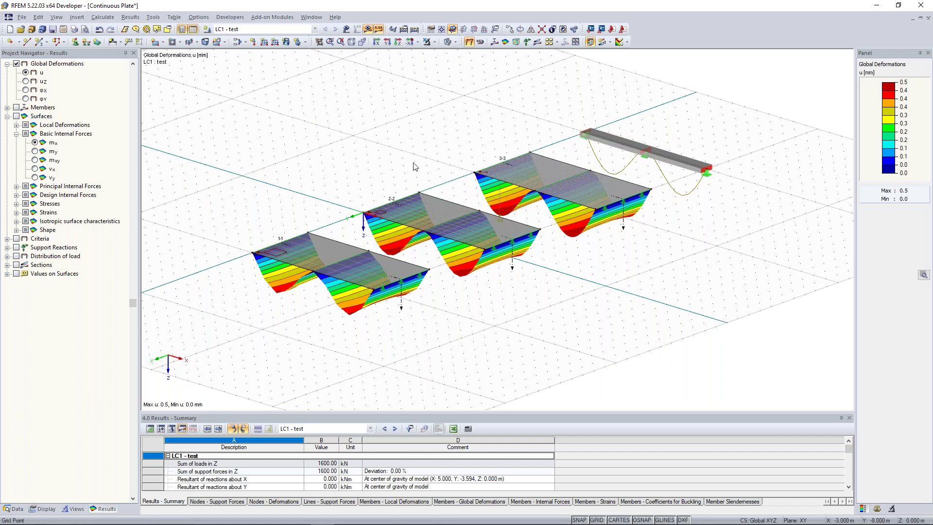
{"action": "middle_click_drag", "start_coordinate": [406, 162], "coordinate": [399, 170]}
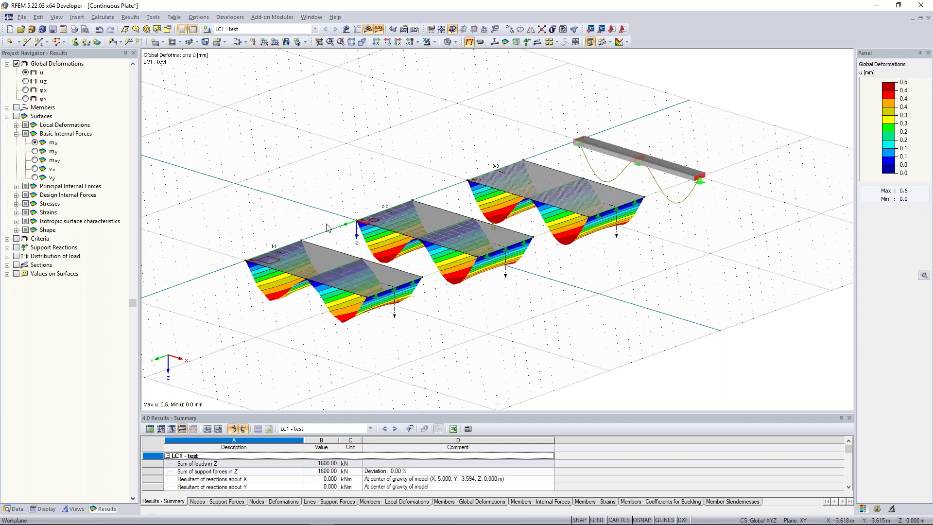
Replace the global deformations with the member moment My and the surface moment mx results.
{"action": "mouse_move", "coordinate": [307, 210]}
{"action": "middle_mouse_down", "text": "ctrl"}
{"action": "mouse_move", "coordinate": [340, 191]}
{"action": "mouse_move", "coordinate": [319, 208]}
{"action": "mouse_move", "coordinate": [285, 209]}
{"action": "mouse_move", "coordinate": [293, 208]}
{"action": "middle_mouse_up", "text": "ctrl"}
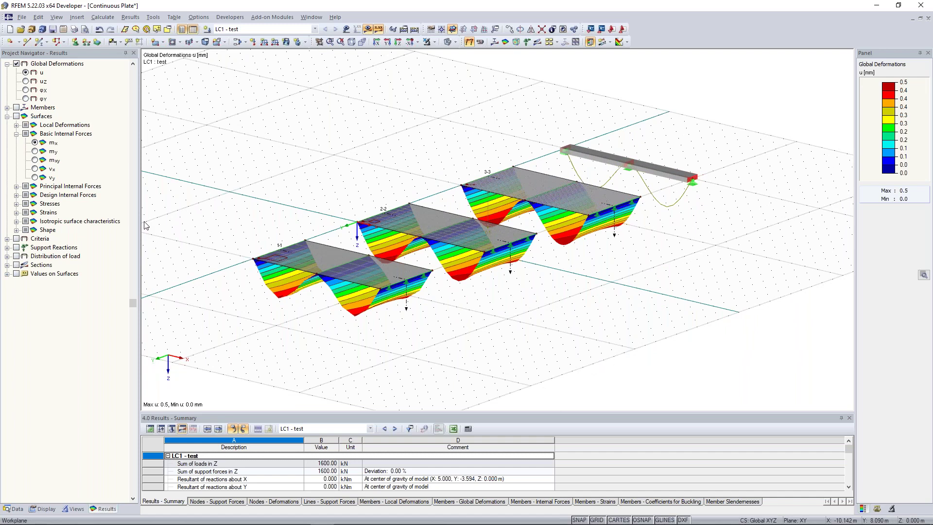
{"action": "left_click", "coordinate": [6, 107]}
{"action": "left_click", "coordinate": [16, 107]}
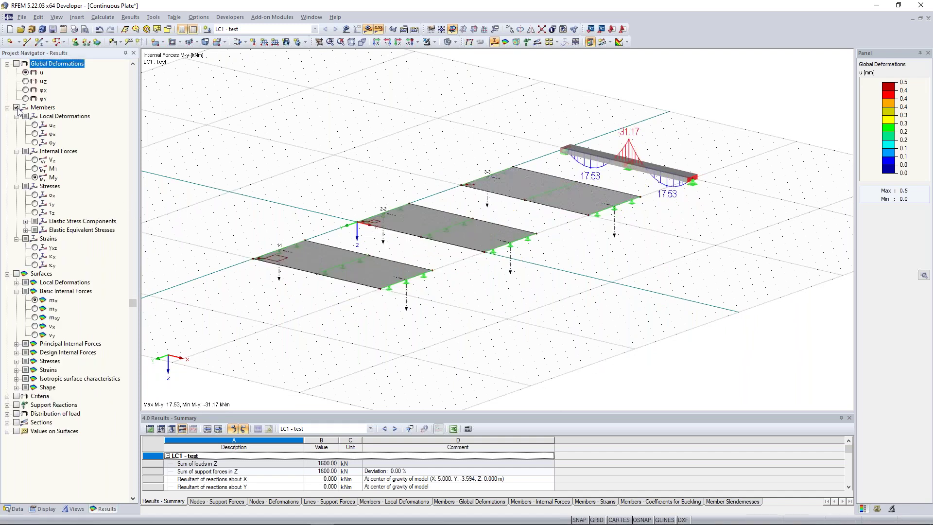
{"action": "middle_click_drag", "start_coordinate": [372, 163], "coordinate": [381, 180]}
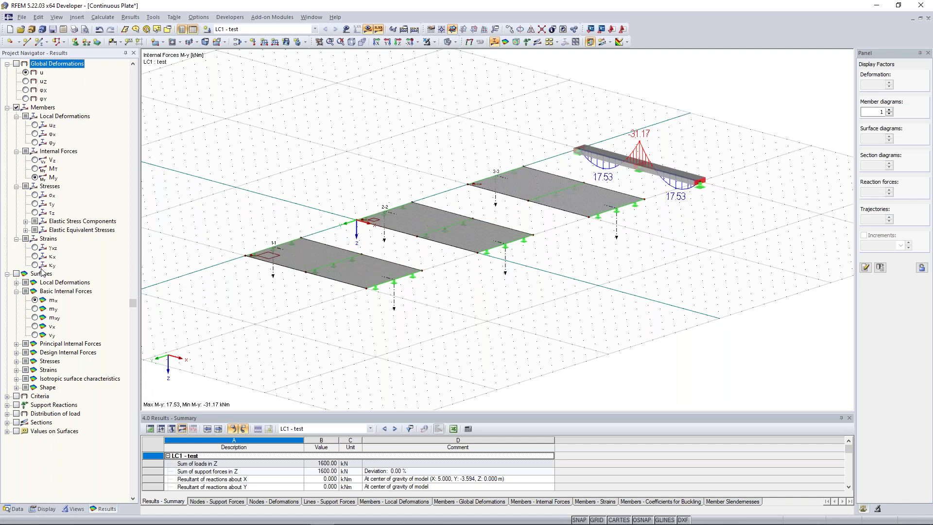
{"action": "left_click", "coordinate": [16, 274]}
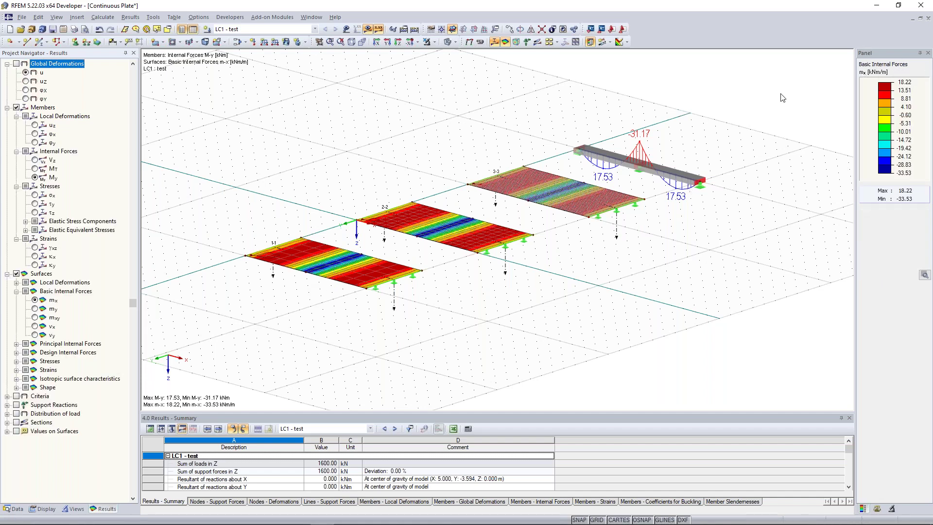
Show the local axis systems of the plate surfaces, starting from surface 1.
{"action": "scroll", "coordinate": [315, 275], "scroll_direction": "up", "scroll_amount": 1}
{"action": "scroll", "coordinate": [314, 274], "scroll_direction": "up", "scroll_amount": 1}
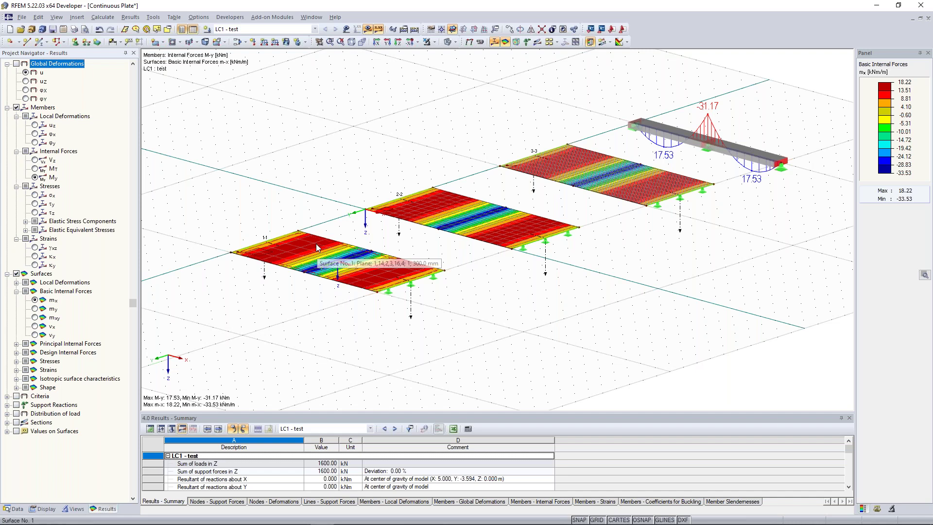
{"action": "left_click", "coordinate": [316, 246]}
{"action": "right_click", "coordinate": [317, 246]}
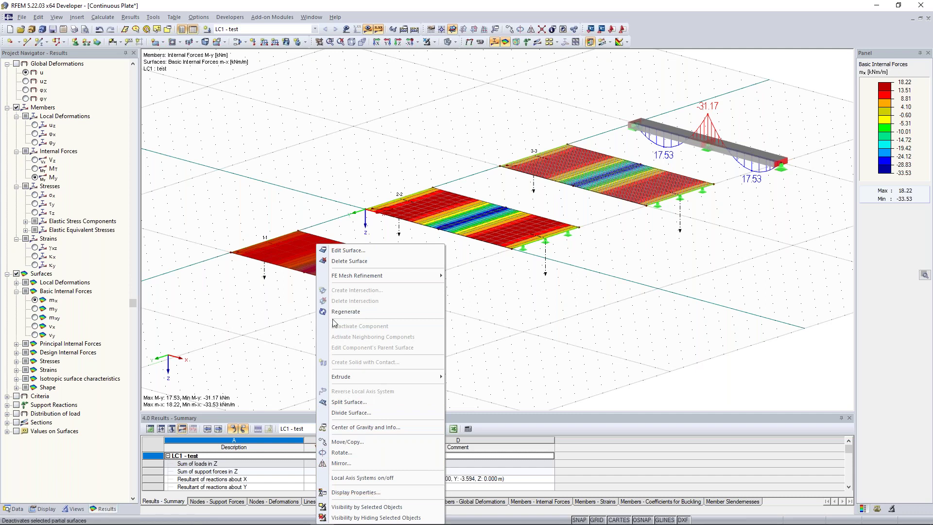
{"action": "left_click", "coordinate": [382, 477]}
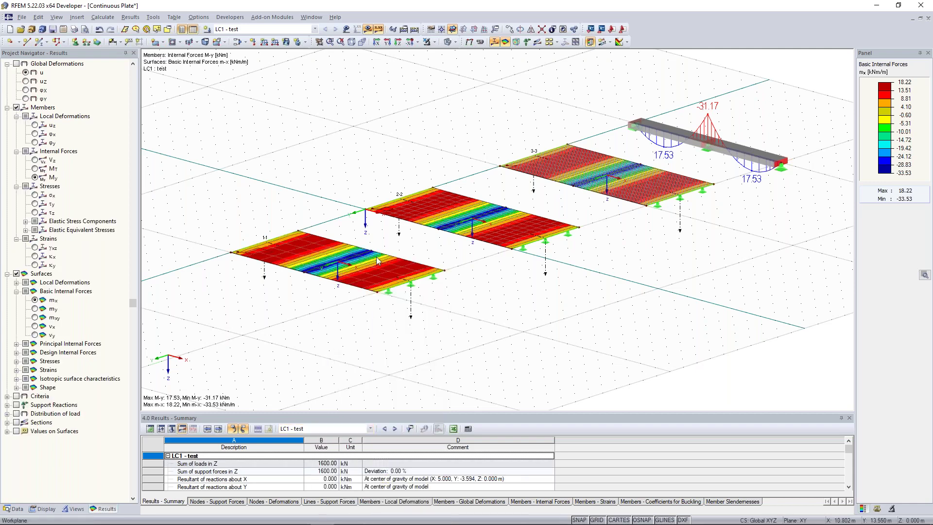
Display the mx result diagrams of sections 1-1, 2-2 and 3-3 on the three plates.
{"action": "middle_click_drag", "start_coordinate": [369, 138], "coordinate": [395, 141], "text": "ctrl"}
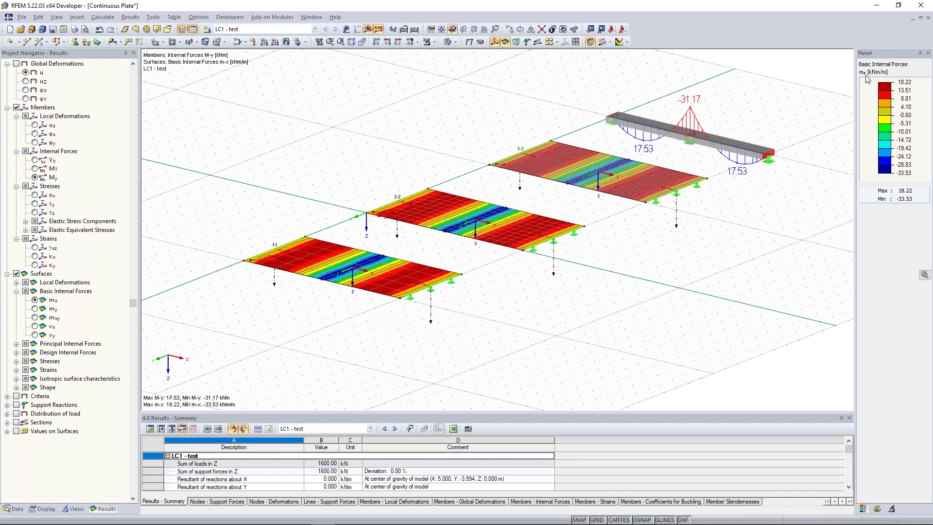
{"action": "scroll", "coordinate": [405, 269], "scroll_direction": "up", "scroll_amount": 1}
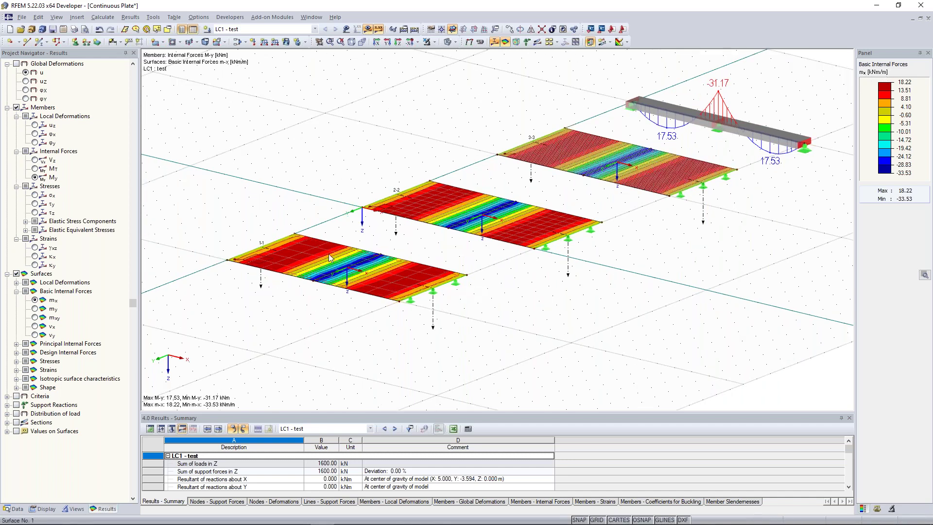
{"action": "scroll", "coordinate": [304, 253], "scroll_direction": "up", "scroll_amount": 1}
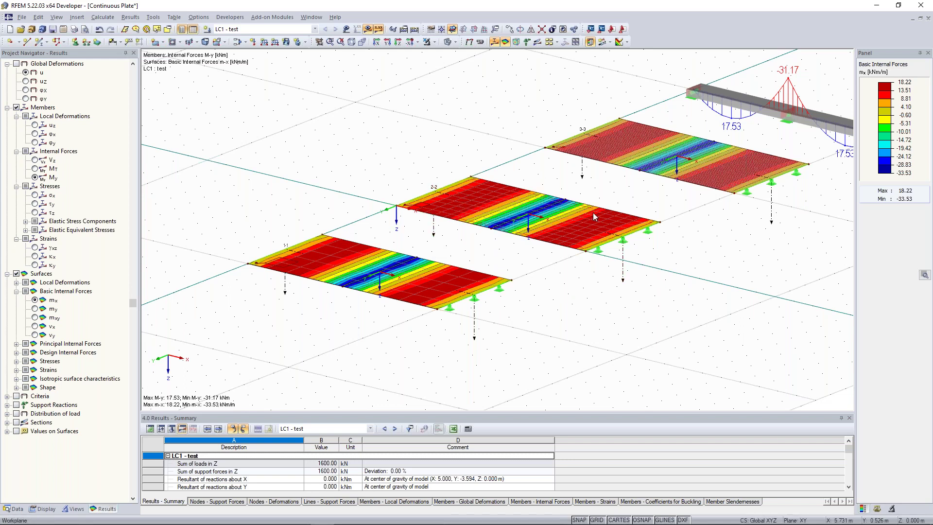
{"action": "middle_click_drag", "start_coordinate": [363, 226], "coordinate": [308, 232]}
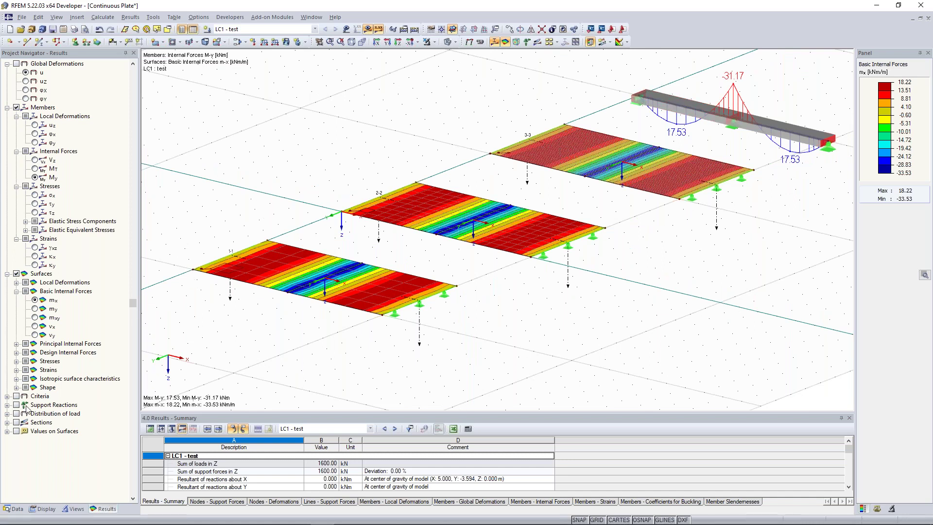
{"action": "left_click", "coordinate": [7, 422]}
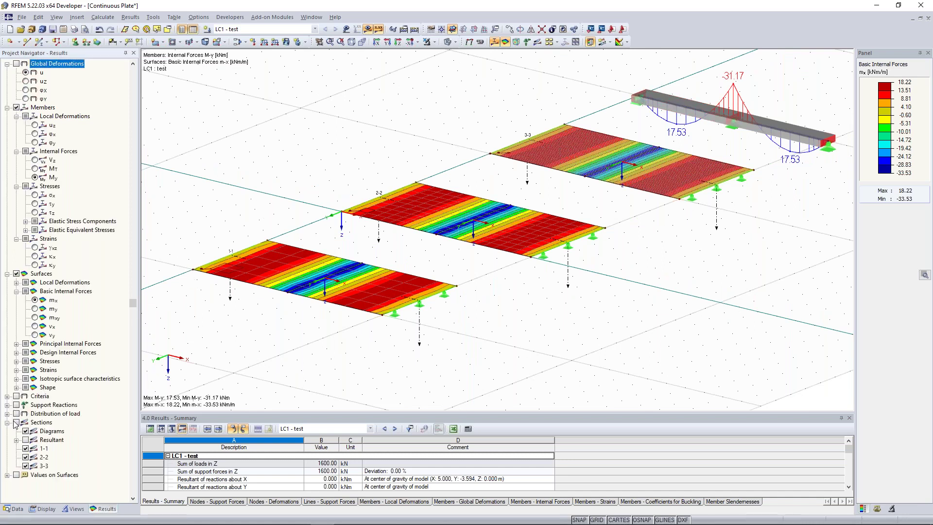
{"action": "left_click", "coordinate": [17, 423]}
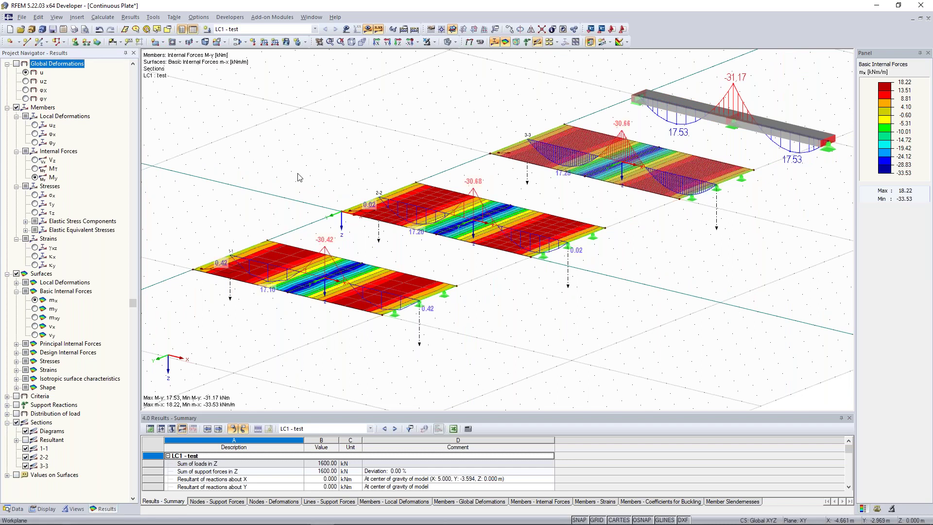
Compare the span and support moments of sections 1-1, 2-2 and 3-3 with each other and with the beam's My diagram.
{"action": "middle_click_drag", "start_coordinate": [331, 151], "coordinate": [378, 170]}
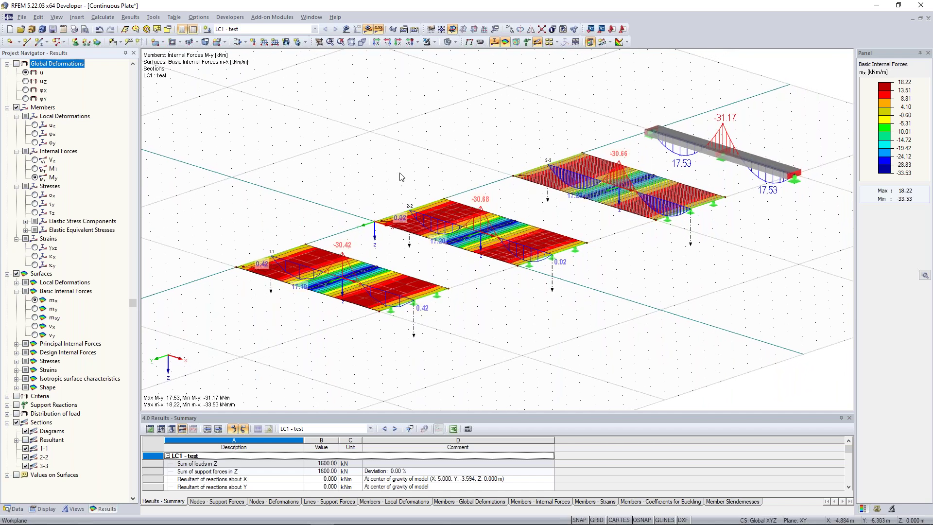
{"action": "middle_click_drag", "start_coordinate": [400, 176], "coordinate": [361, 183], "text": "ctrl"}
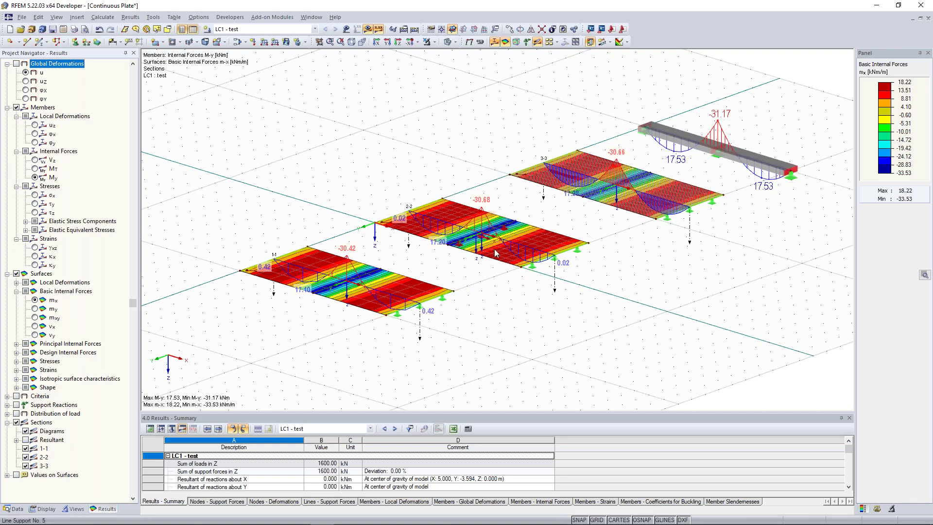
{"action": "scroll", "coordinate": [259, 284], "scroll_direction": "up", "scroll_amount": 4}
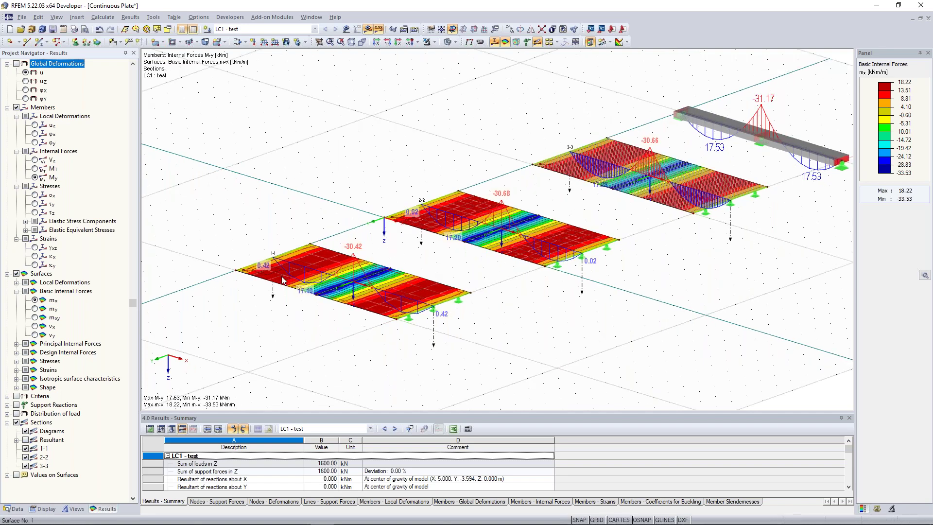
{"action": "scroll", "coordinate": [328, 235], "scroll_direction": "up", "scroll_amount": 5}
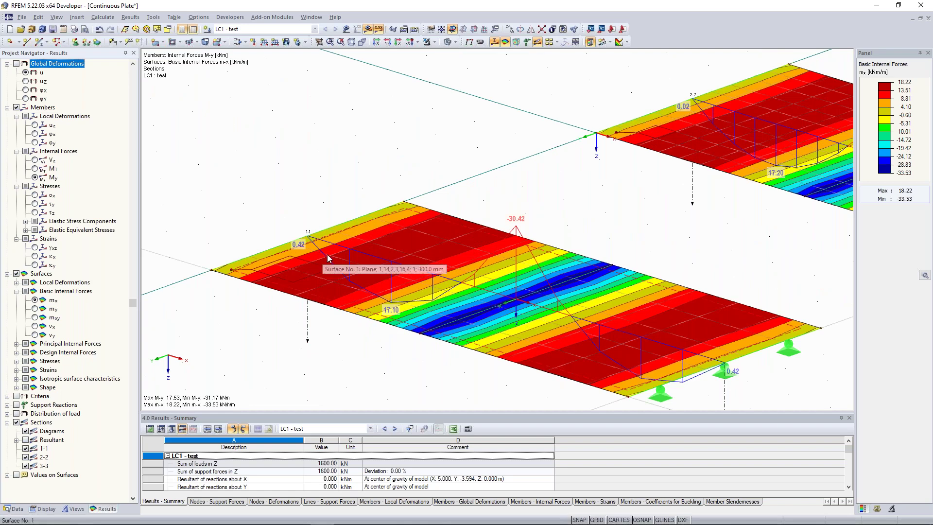
{"action": "scroll", "coordinate": [321, 258], "scroll_direction": "up", "scroll_amount": 2}
{"action": "scroll", "coordinate": [321, 257], "scroll_direction": "up", "scroll_amount": 1}
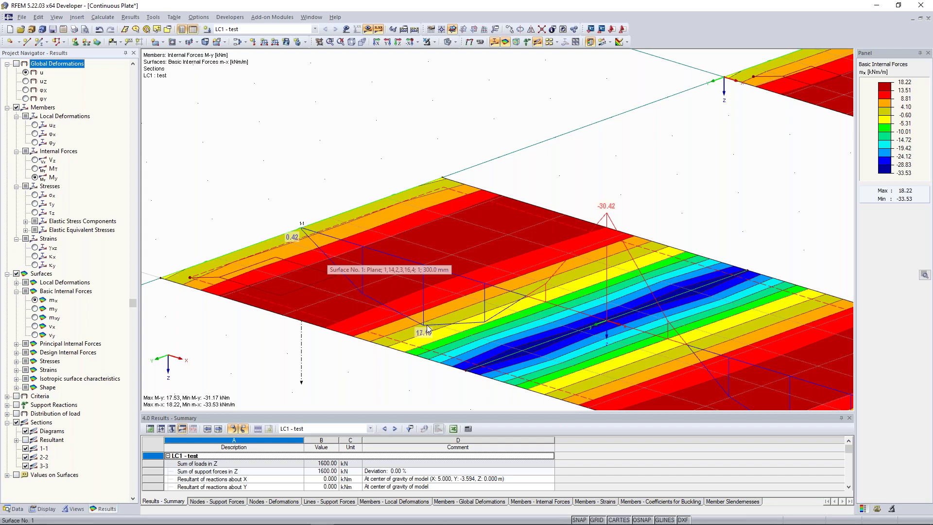
{"action": "scroll", "coordinate": [559, 263], "scroll_direction": "down", "scroll_amount": 3}
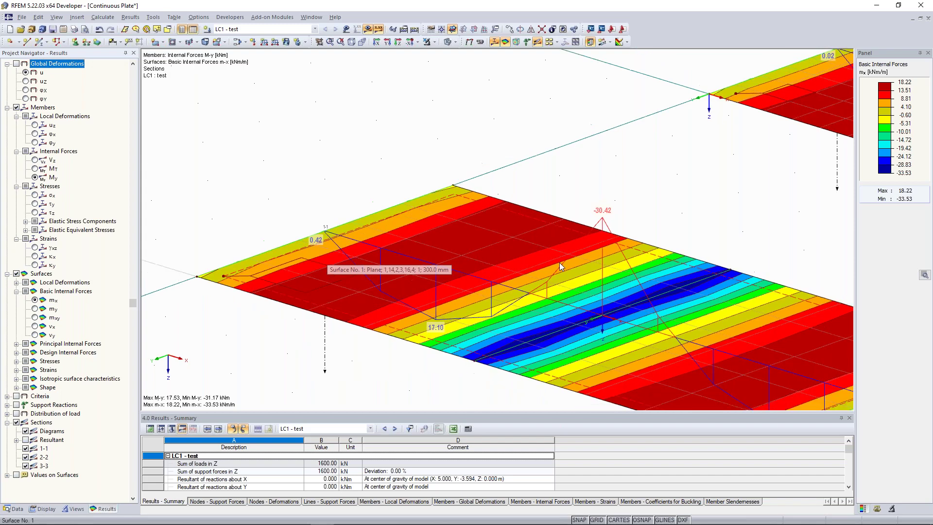
{"action": "middle_click_drag", "start_coordinate": [450, 233], "coordinate": [397, 294]}
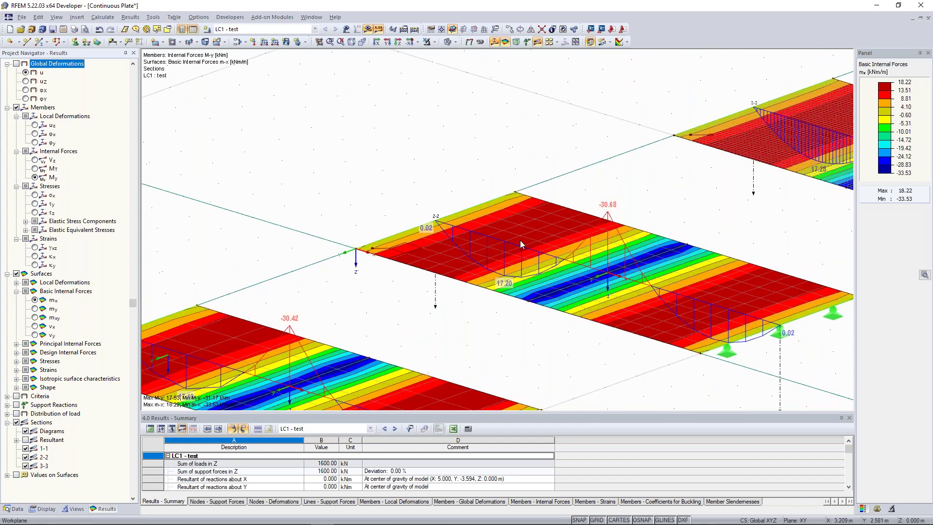
{"action": "middle_click_drag", "start_coordinate": [669, 184], "coordinate": [469, 270]}
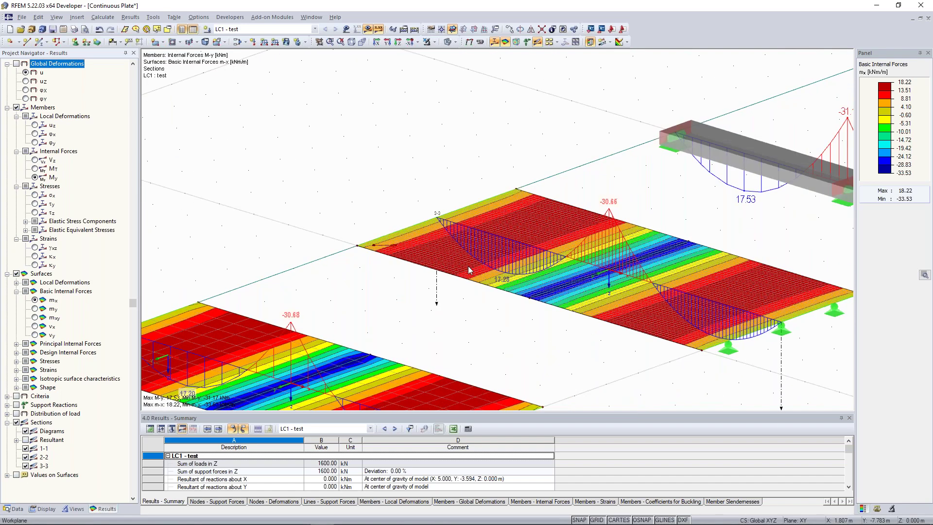
{"action": "scroll", "coordinate": [470, 270], "scroll_direction": "down", "scroll_amount": 5}
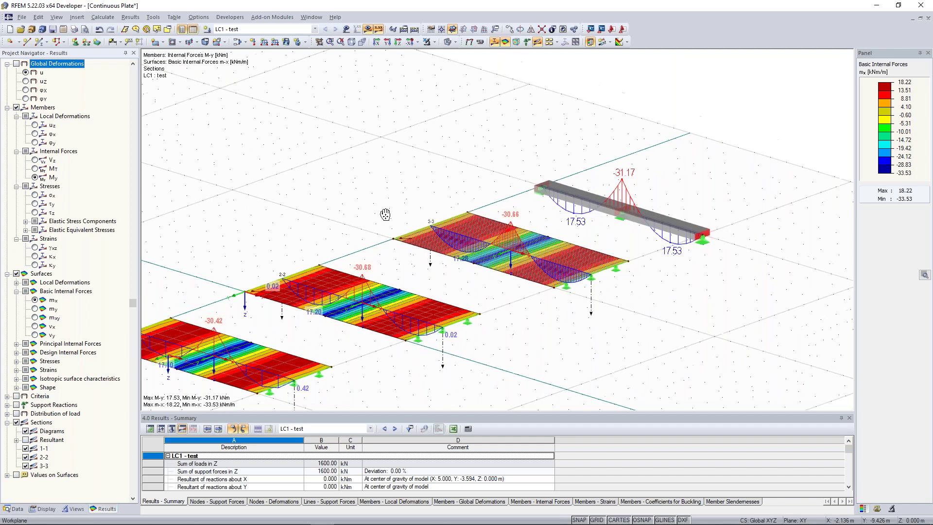
{"action": "scroll", "coordinate": [469, 270], "scroll_direction": "down", "scroll_amount": 1}
{"action": "scroll", "coordinate": [417, 193], "scroll_direction": "down", "scroll_amount": 1}
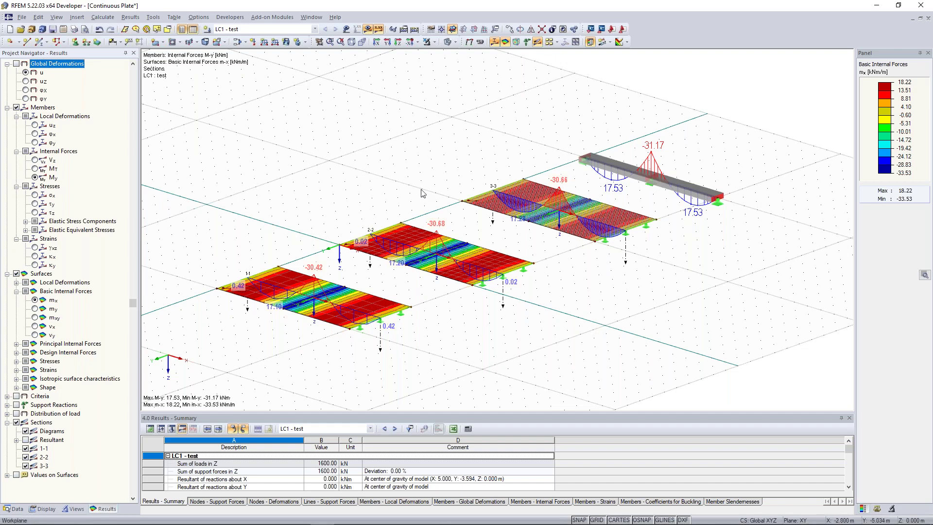
{"action": "middle_click_drag", "start_coordinate": [422, 148], "coordinate": [440, 180], "text": "ctrl"}
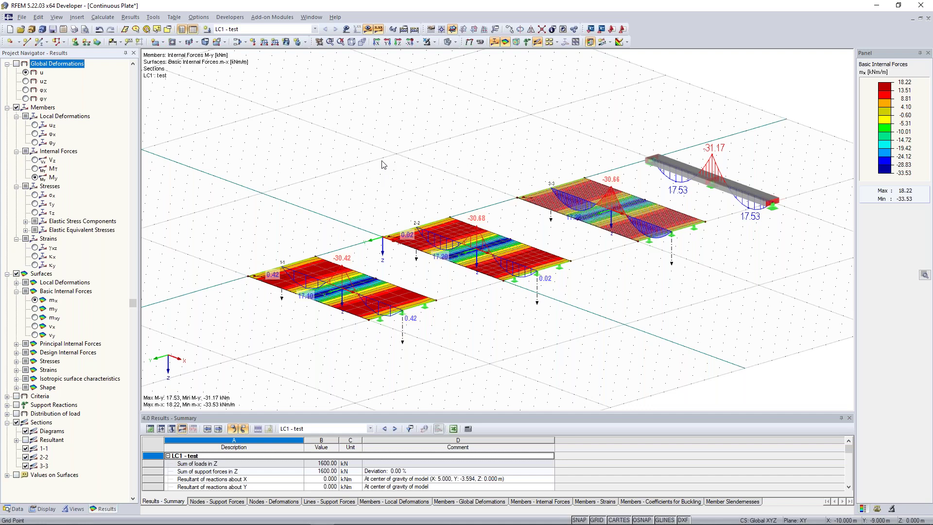
{"action": "middle_click_drag", "start_coordinate": [382, 161], "coordinate": [389, 154], "text": "ctrl"}
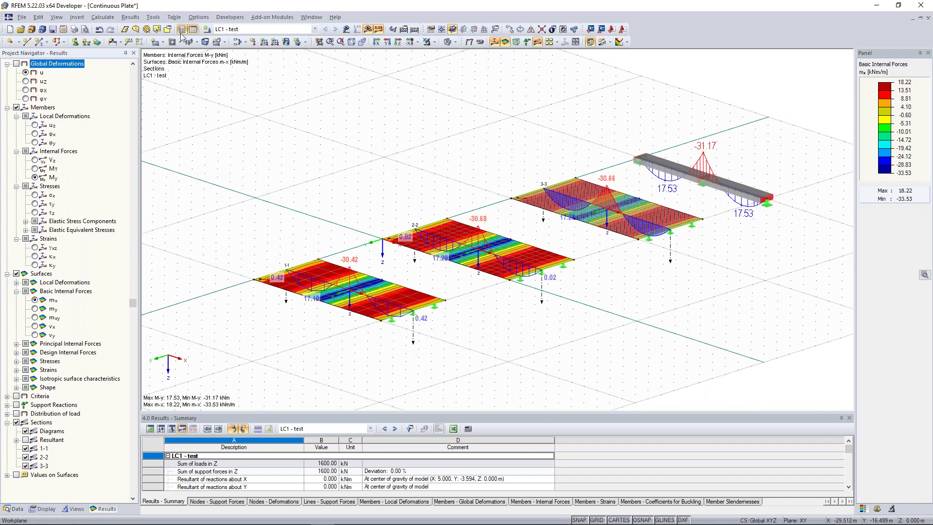
Deactivate the shear stiffness of members in the global calculation parameters, accept deleting the results, and recalculate the model.
{"action": "left_click", "coordinate": [111, 20]}
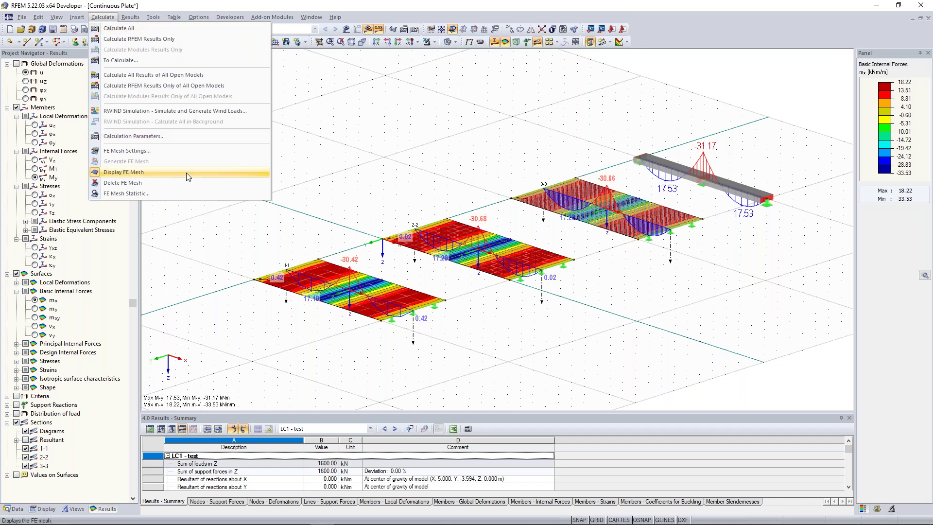
{"action": "left_click", "coordinate": [171, 138]}
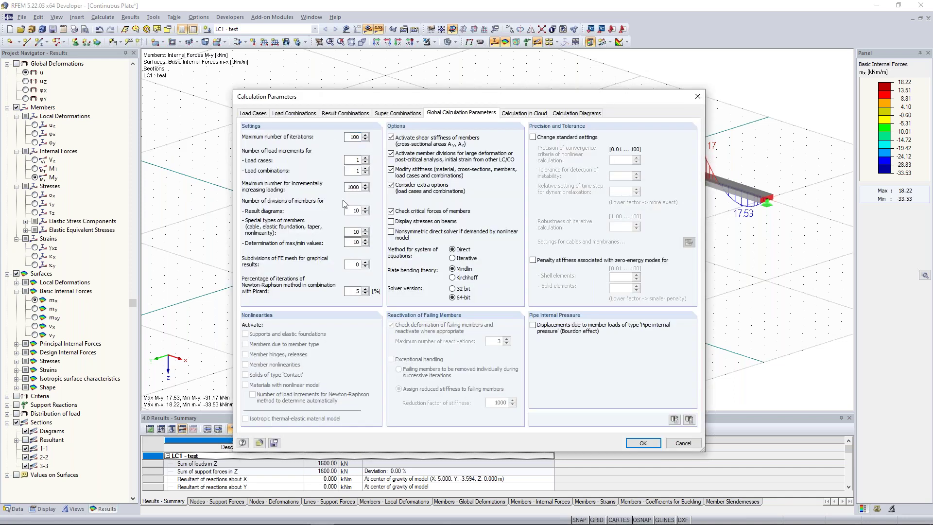
{"action": "left_click_drag", "start_coordinate": [444, 100], "coordinate": [423, 73]}
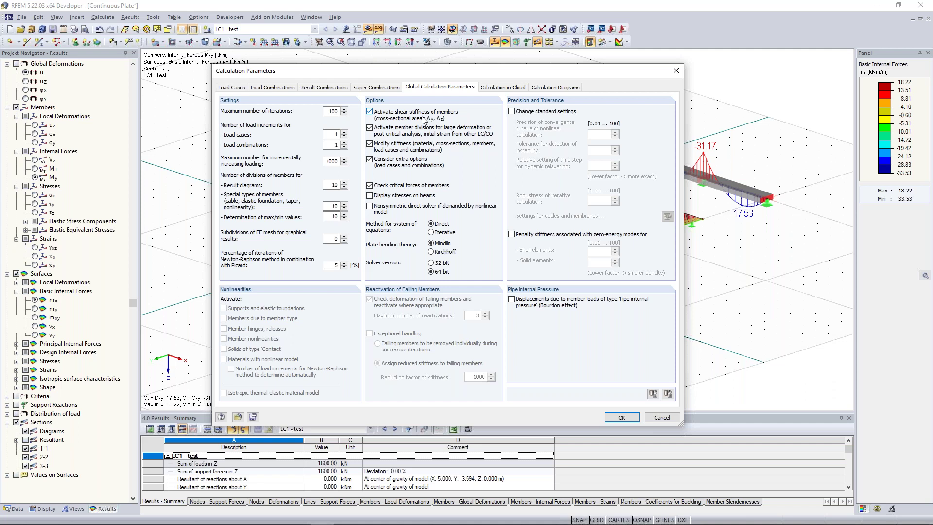
{"action": "left_click", "coordinate": [370, 112]}
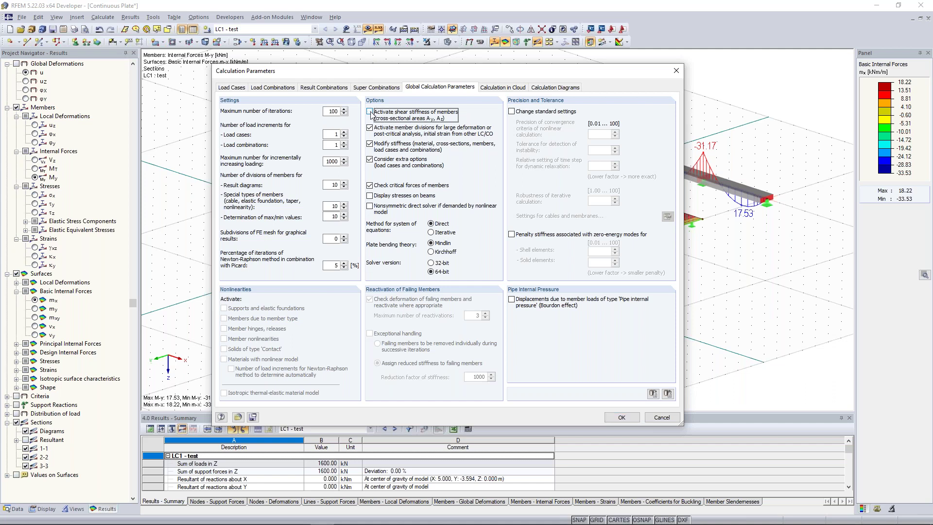
{"action": "left_click", "coordinate": [621, 418]}
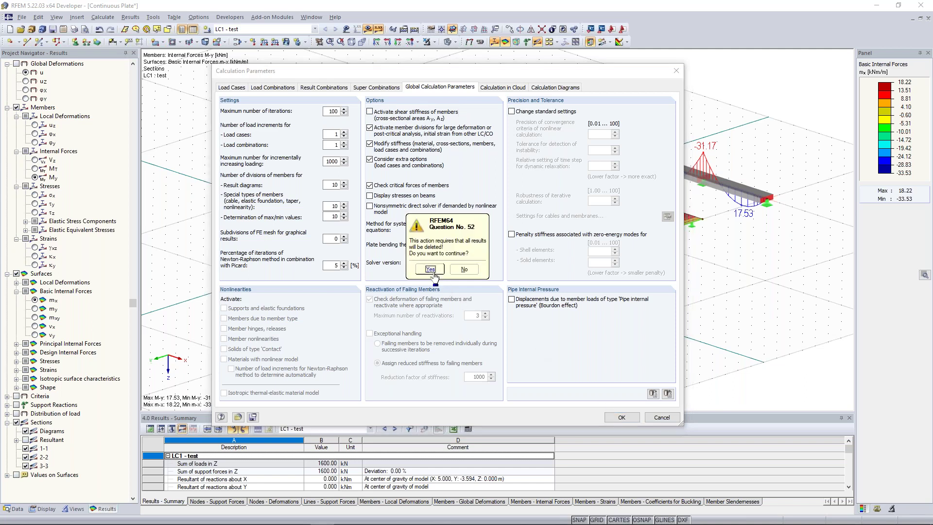
{"action": "left_click", "coordinate": [434, 278]}
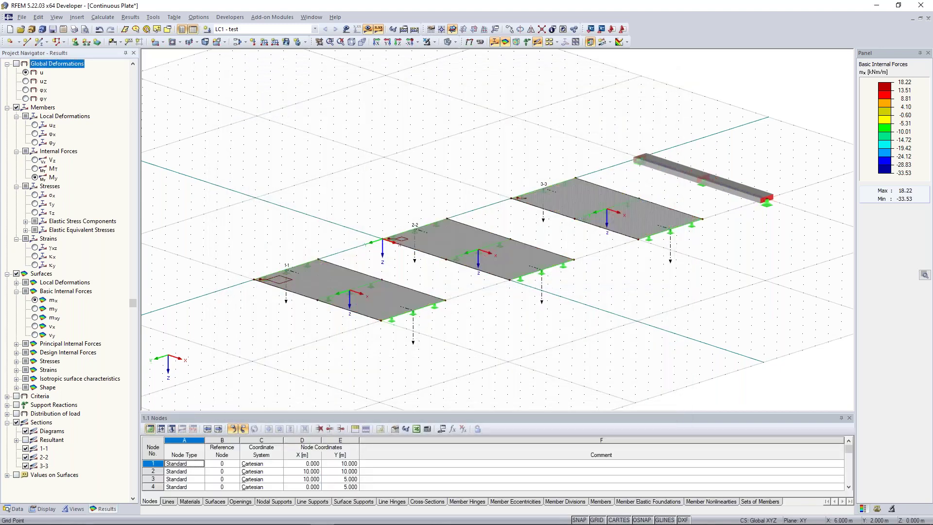
{"action": "middle_click_drag", "start_coordinate": [468, 160], "coordinate": [457, 156]}
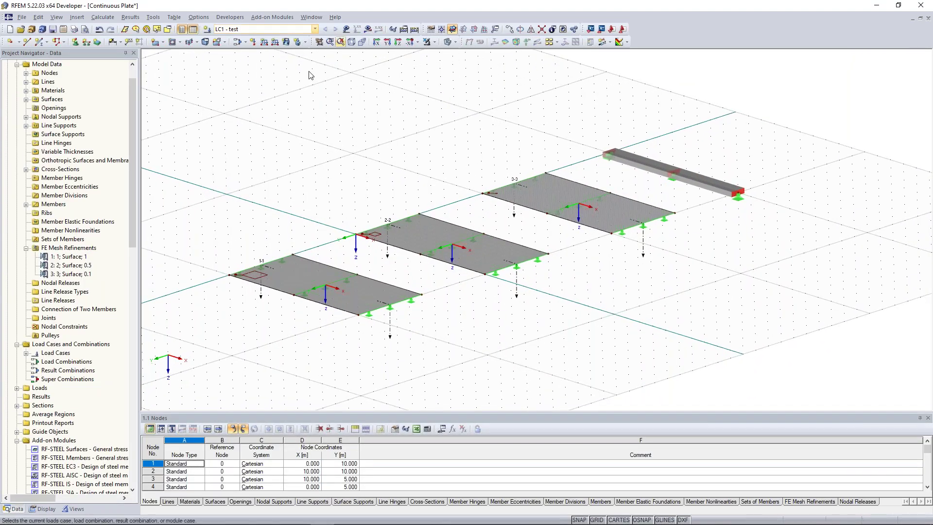
{"action": "left_click", "coordinate": [415, 29]}
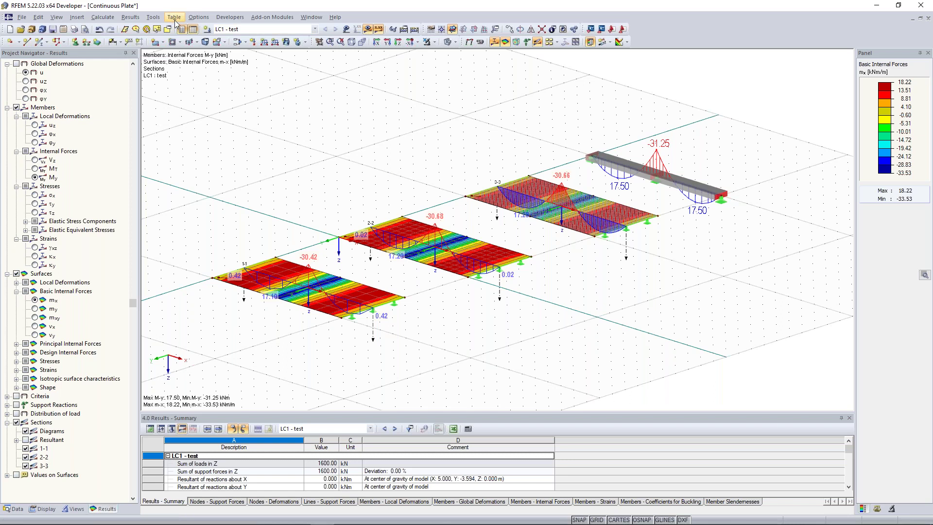
Review the global calculation parameters for shear stiffness of members and plate bending theory without changing them, and look over the plate and beam results.
{"action": "left_click", "coordinate": [198, 18]}
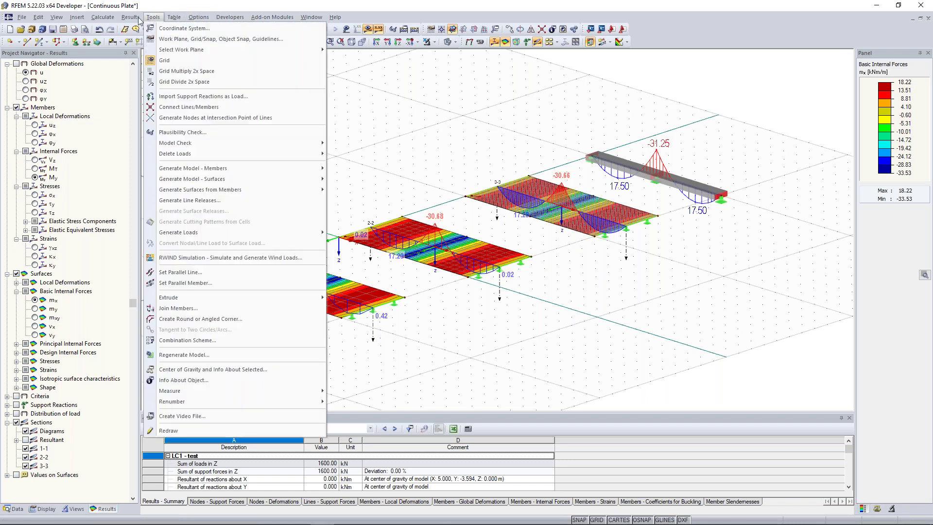
{"action": "mouse_move", "coordinate": [102, 17]}
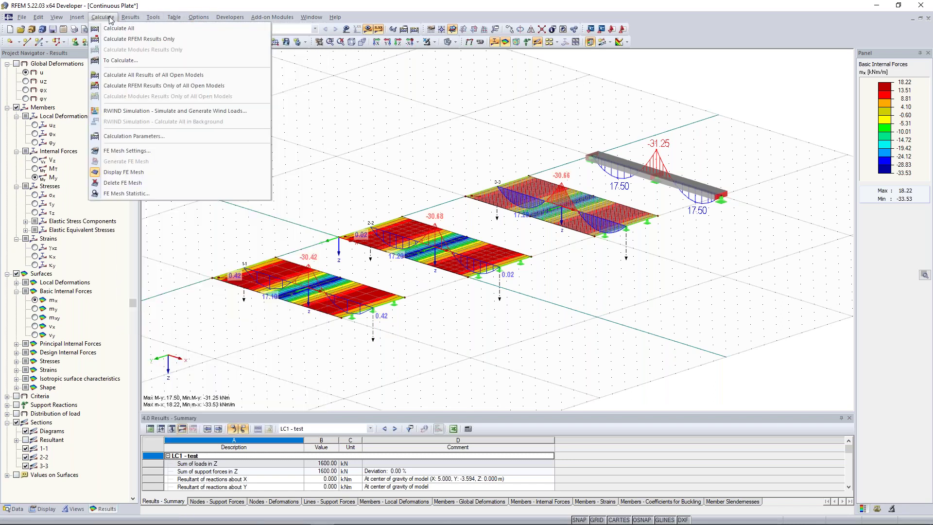
{"action": "left_click", "coordinate": [153, 137]}
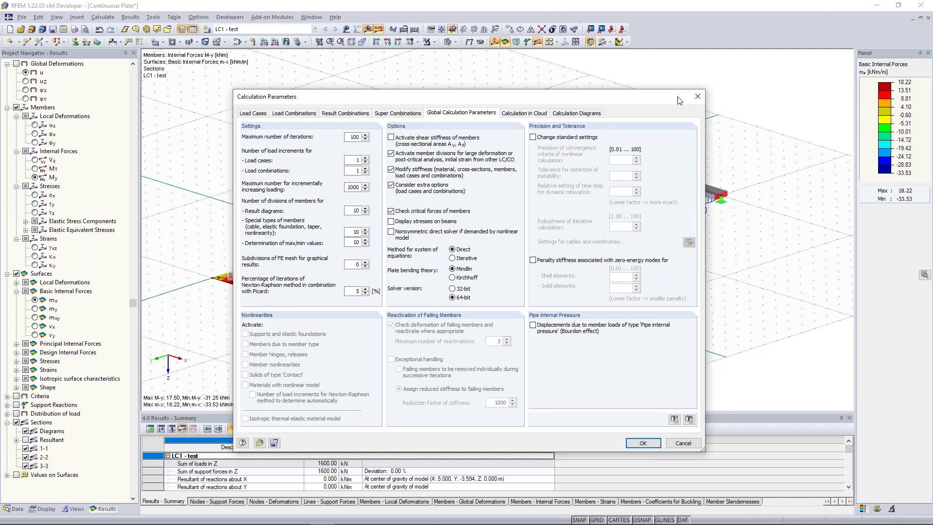
{"action": "left_click", "coordinate": [694, 100]}
{"action": "middle_click_drag", "start_coordinate": [445, 148], "coordinate": [516, 125]}
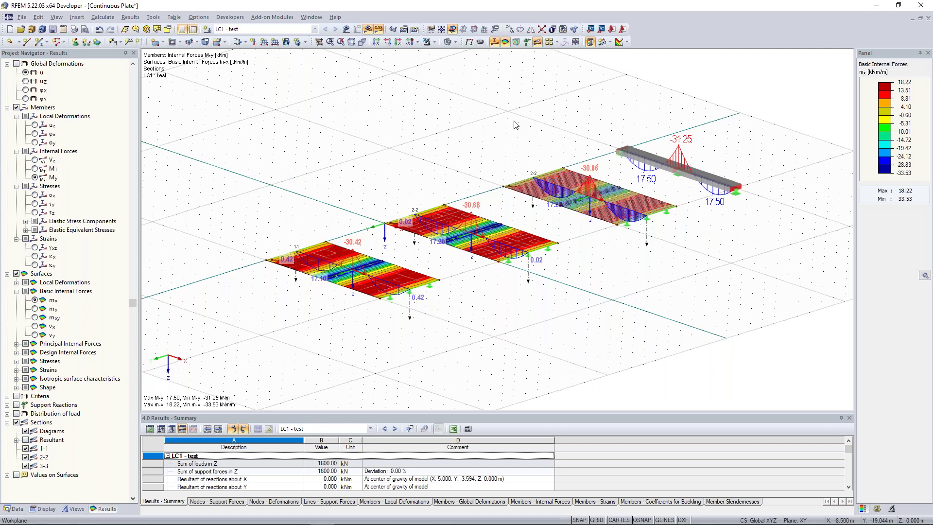
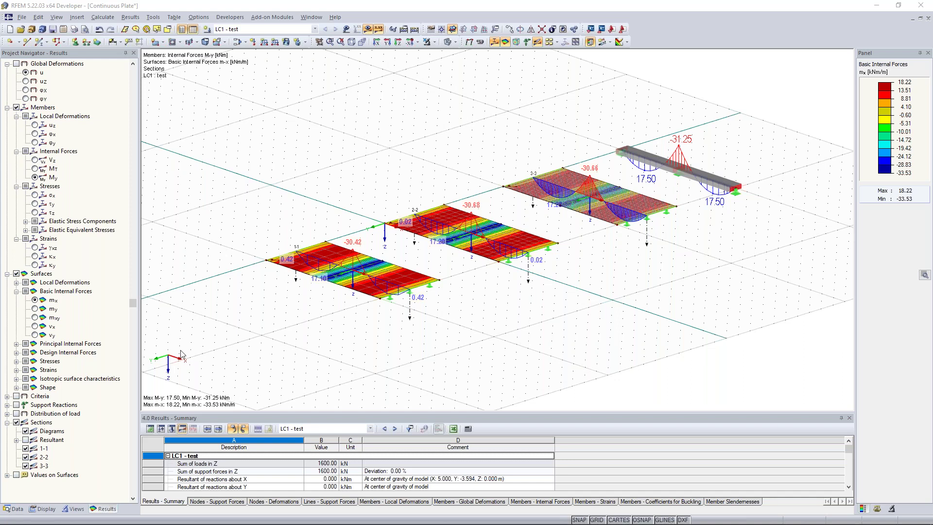
{"action": "middle_click_drag", "start_coordinate": [505, 317], "coordinate": [631, 291], "text": "ctrl"}
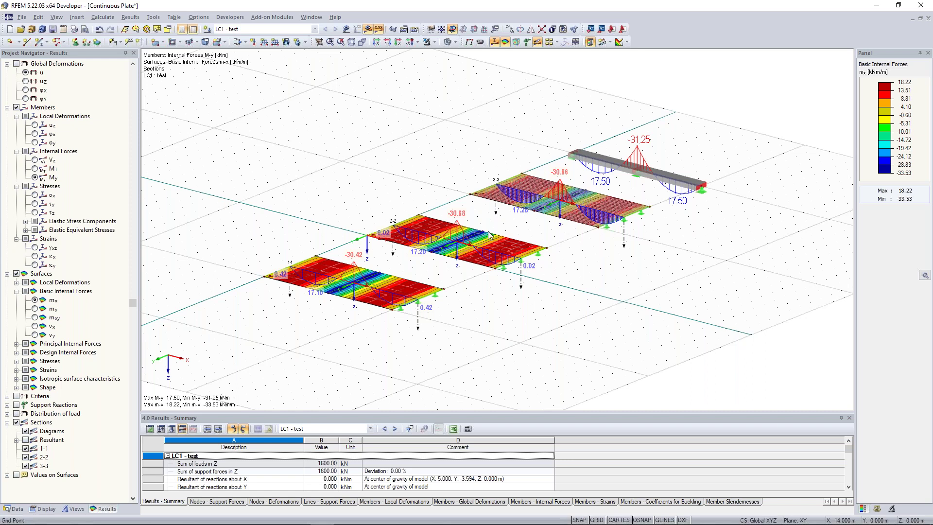
{"action": "middle_click_drag", "start_coordinate": [348, 147], "coordinate": [378, 165]}
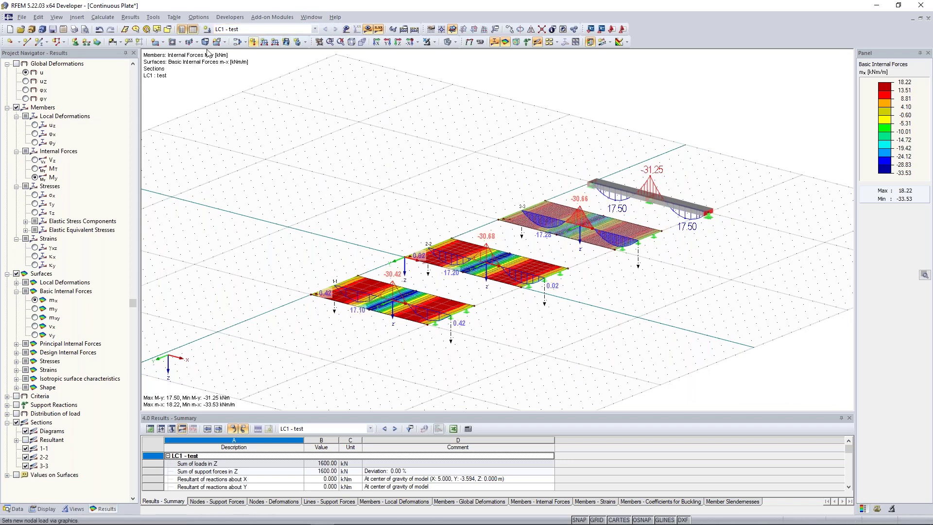
Switch to the test1234 model and delete its two crossing lines.
{"action": "left_click", "coordinate": [311, 17]}
{"action": "left_click", "coordinate": [336, 163]}
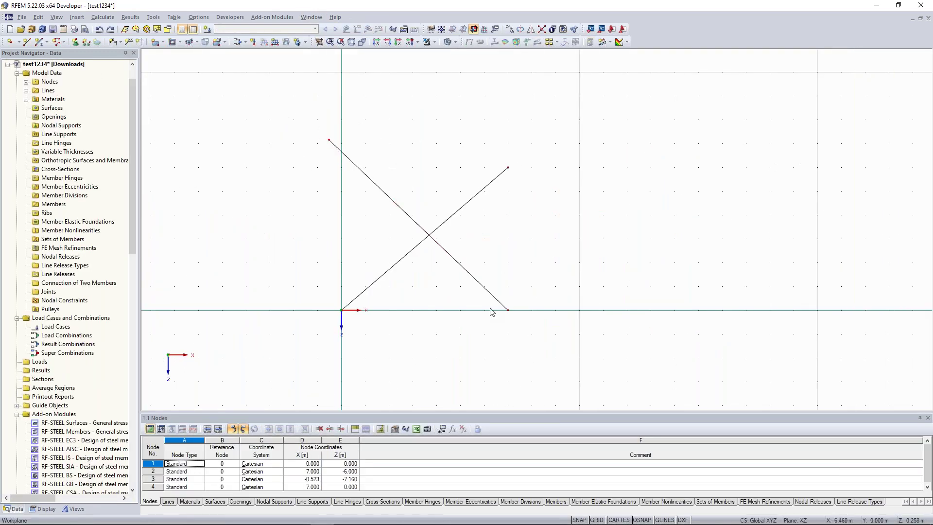
{"action": "left_click_drag", "start_coordinate": [309, 130], "coordinate": [607, 355]}
{"action": "key", "text": "Delete"}
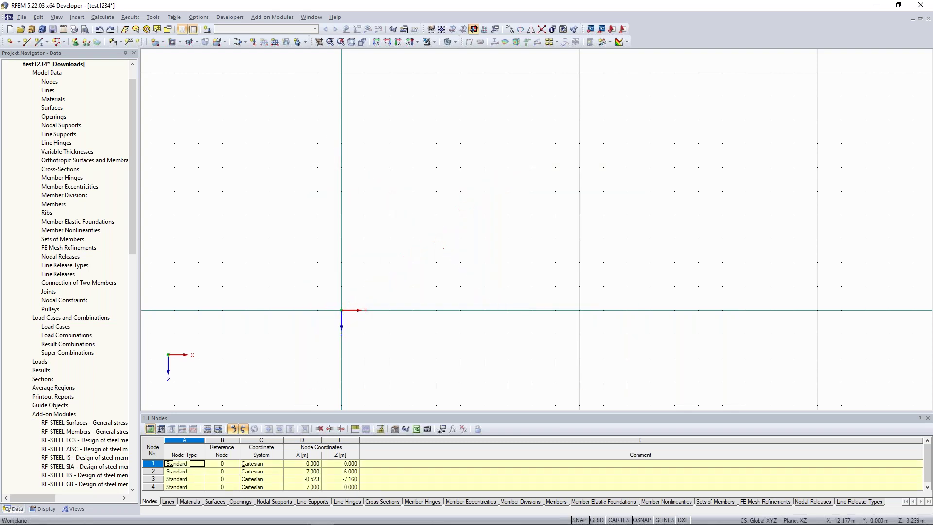
Draw a 10 m horizontal line from the origin along the X axis.
{"action": "left_click", "coordinate": [28, 42]}
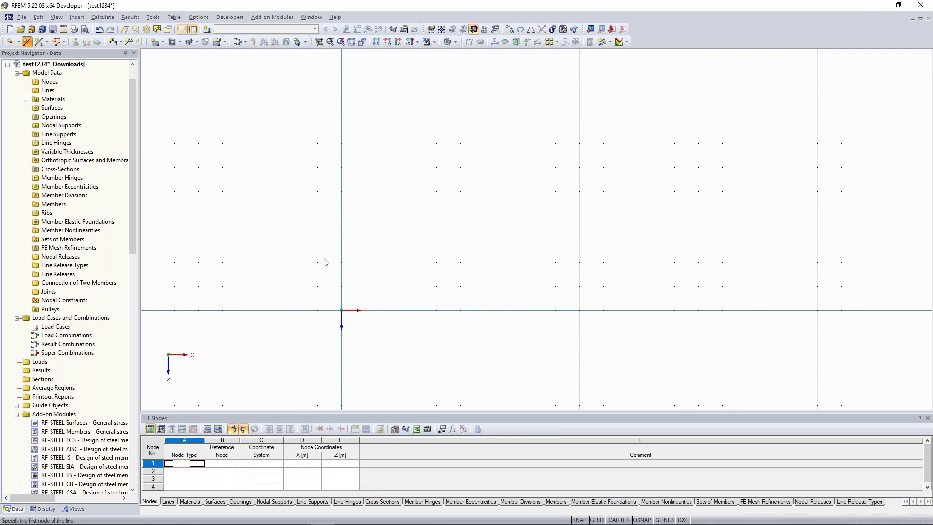
{"action": "left_click", "coordinate": [342, 310]}
{"action": "left_click", "coordinate": [579, 310]}
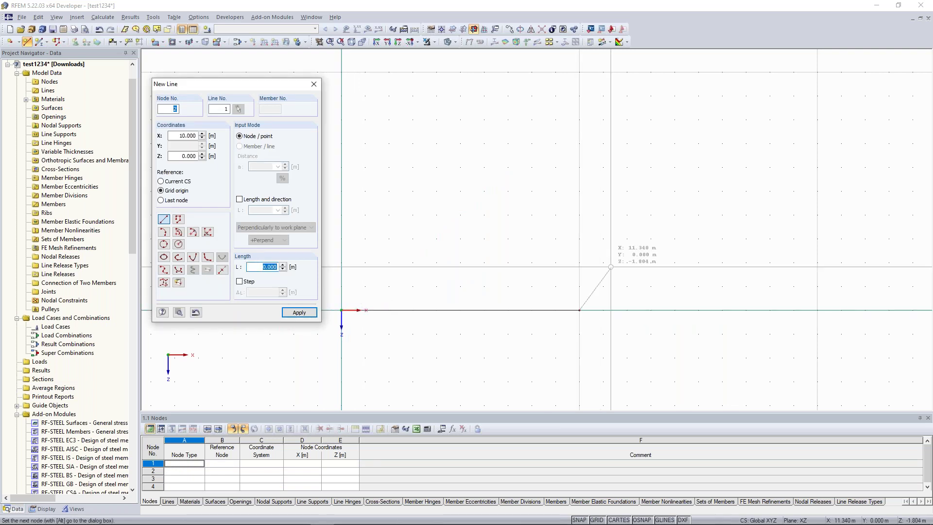
{"action": "key", "text": "Escape"}
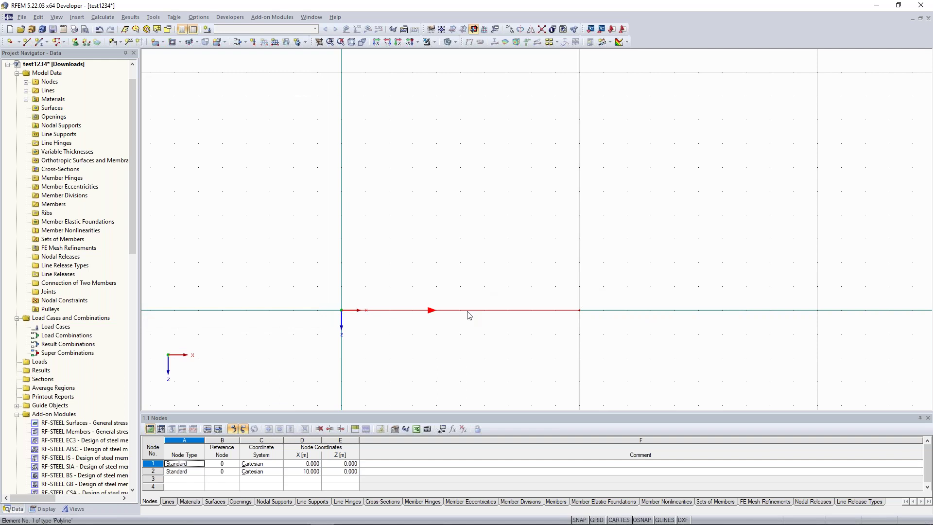
Place one intermediate node on the horizontal line without dividing it.
{"action": "right_click", "coordinate": [469, 315]}
{"action": "mouse_move", "coordinate": [534, 102]}
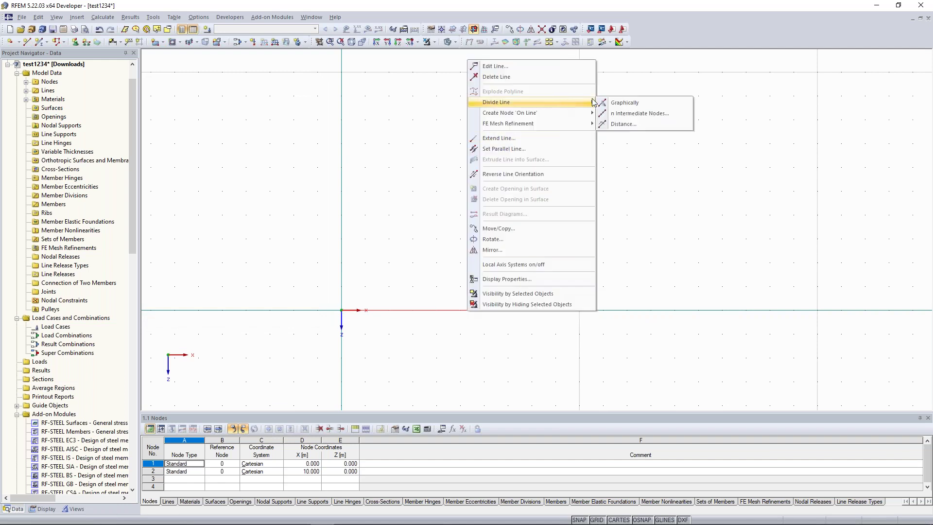
{"action": "left_click", "coordinate": [642, 117]}
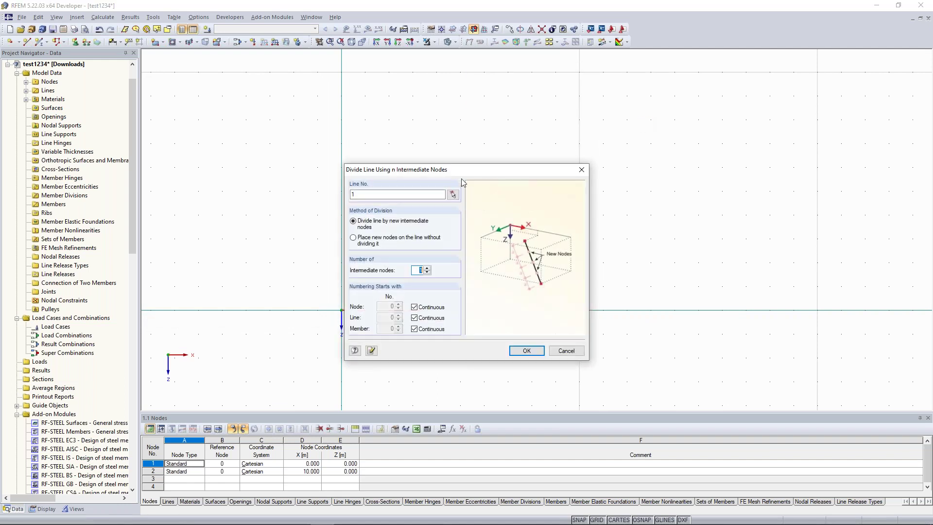
{"action": "left_click_drag", "start_coordinate": [452, 169], "coordinate": [672, 81]}
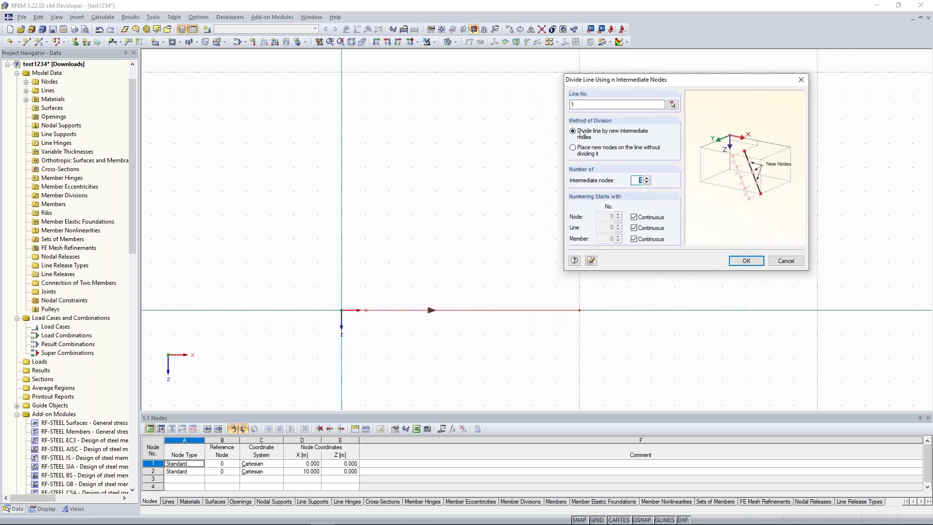
{"action": "left_click", "coordinate": [576, 152]}
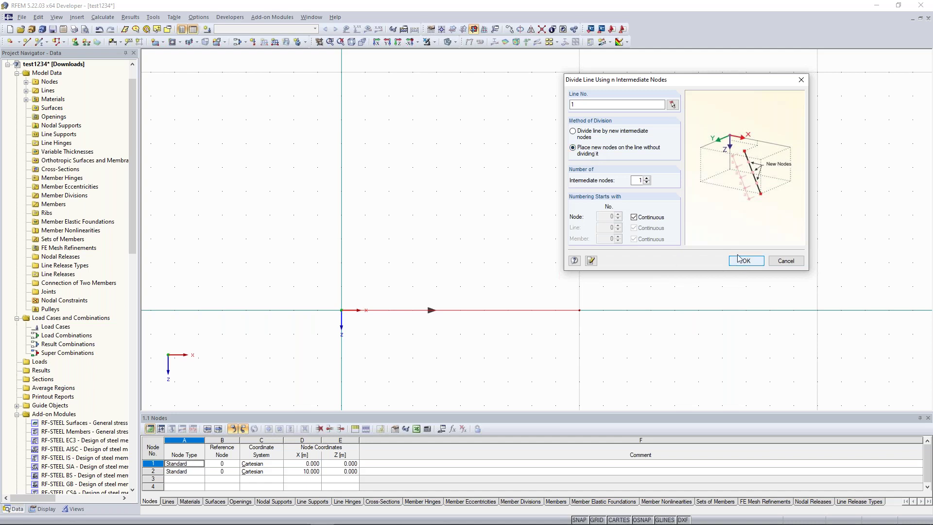
{"action": "double_click", "coordinate": [637, 180]}
{"action": "left_click", "coordinate": [748, 263]}
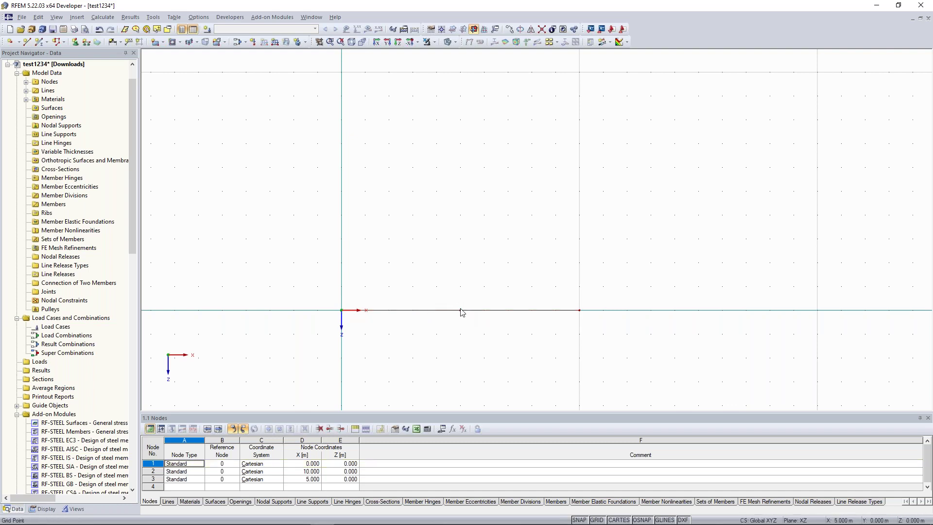
Draw a 6 m vertical line upward from the horizontal line's middle node.
{"action": "left_click", "coordinate": [30, 45]}
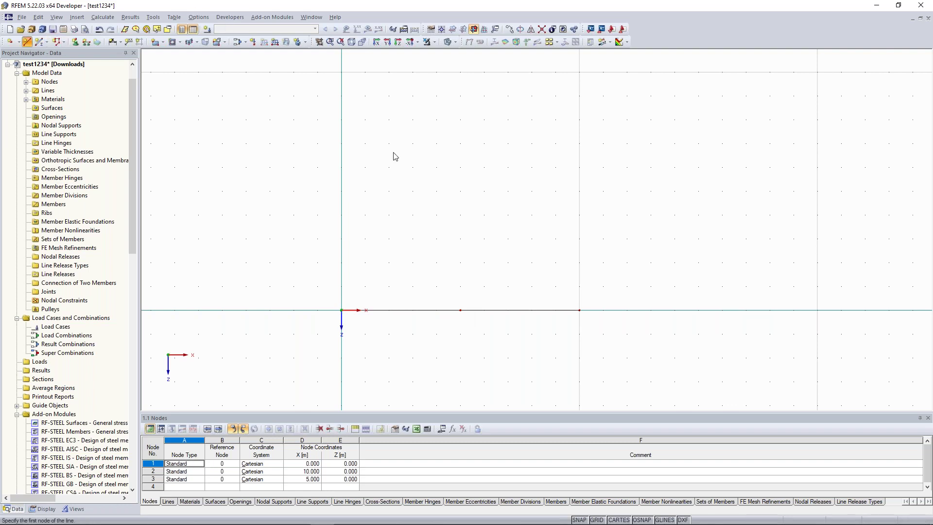
{"action": "left_click", "coordinate": [461, 310]}
{"action": "left_click", "coordinate": [461, 167]}
{"action": "key", "text": "Escape"}
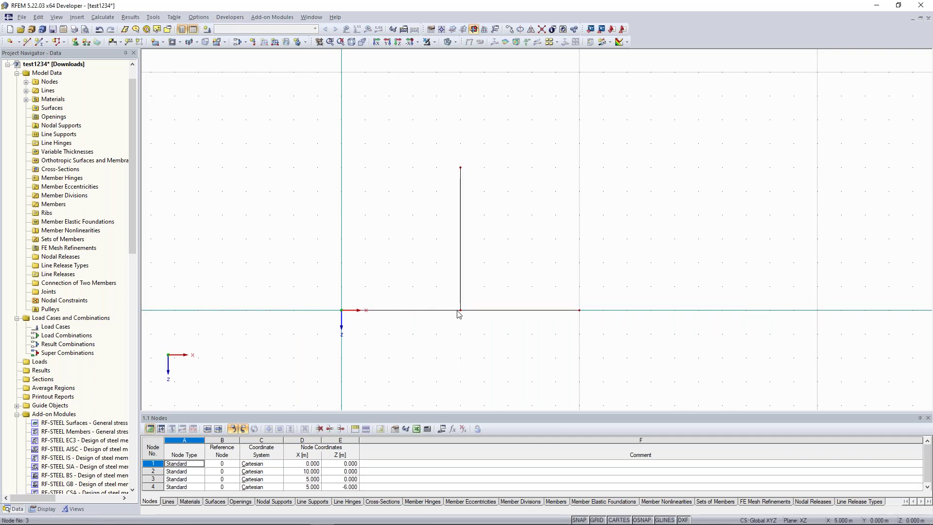
{"action": "scroll", "coordinate": [459, 311], "scroll_direction": "up", "scroll_amount": 1}
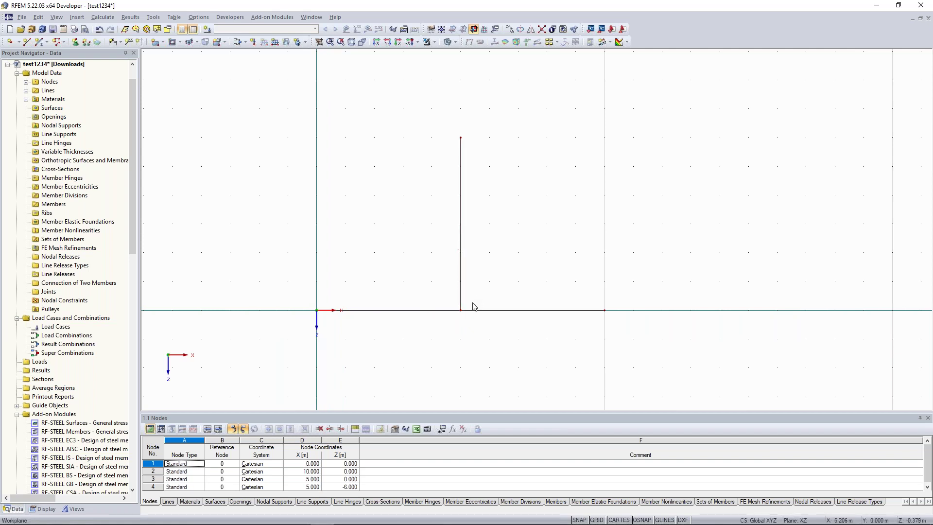
Draw a 4 m vertical line downward from the horizontal line's middle node.
{"action": "left_click", "coordinate": [27, 42]}
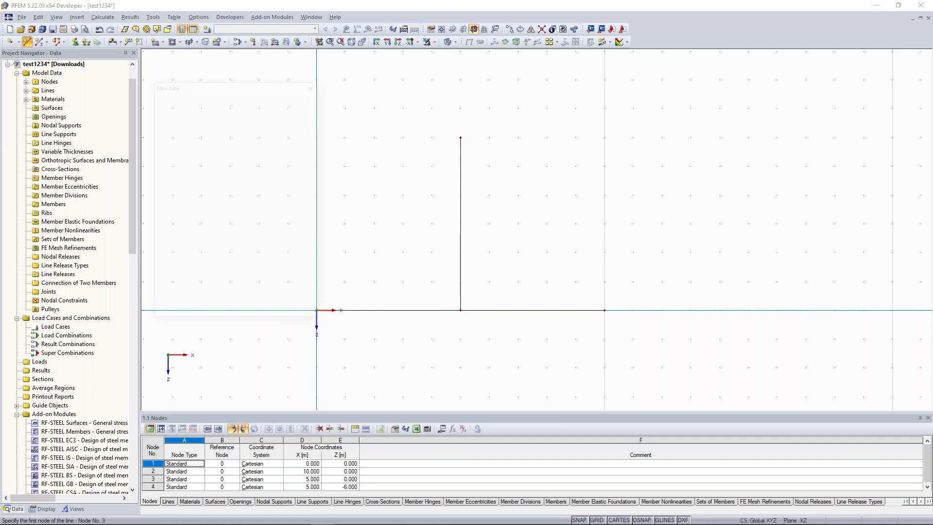
{"action": "left_click", "coordinate": [462, 313]}
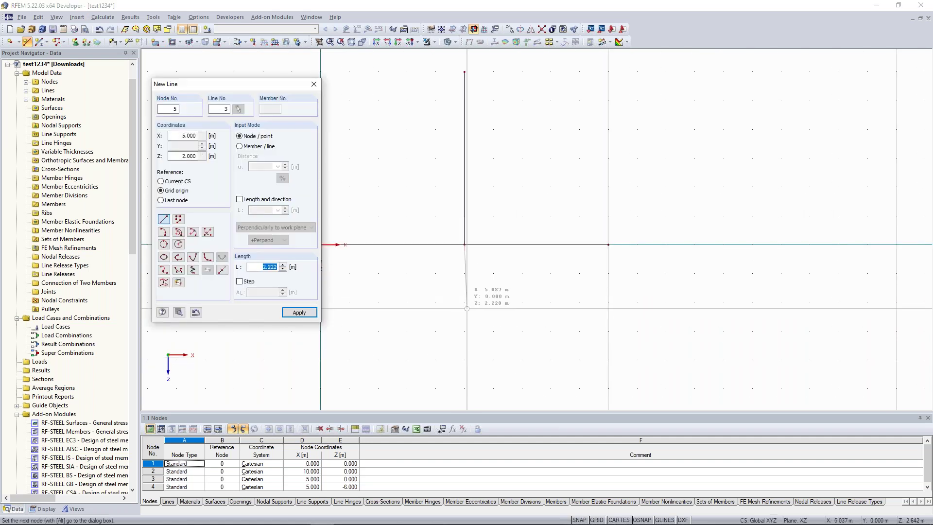
{"action": "left_click", "coordinate": [464, 359]}
{"action": "key", "text": "Escape"}
{"action": "key", "text": "Escape"}
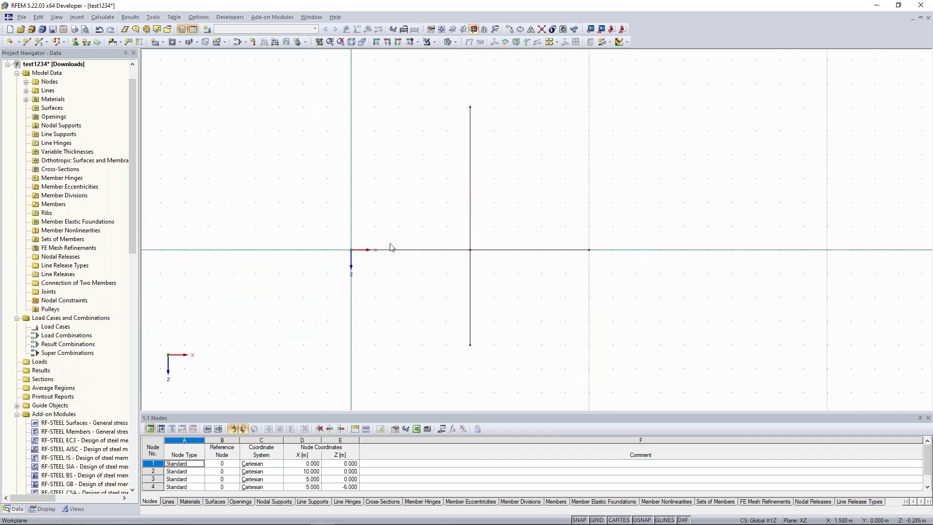
Examine the lines meeting at the shared middle node and bring up the Continuous Plate model.
{"action": "left_click_drag", "start_coordinate": [439, 93], "coordinate": [504, 111]}
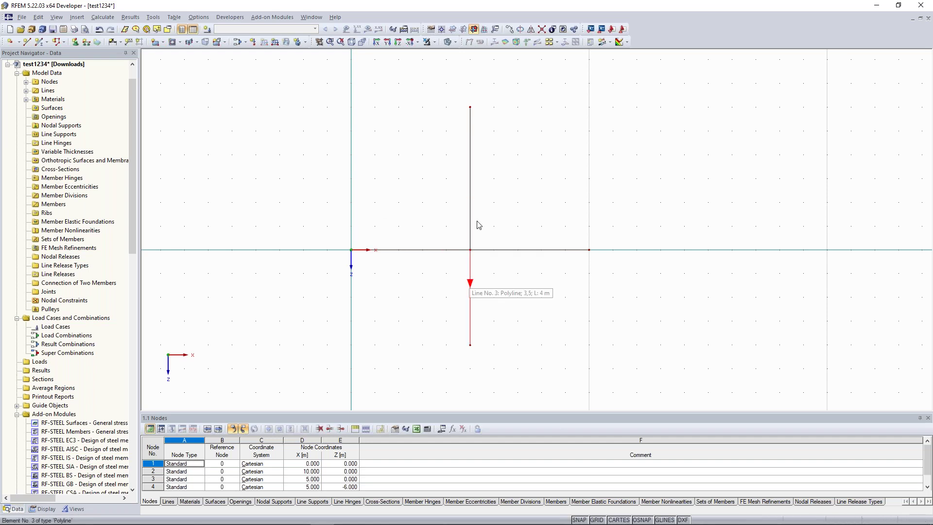
{"action": "left_click", "coordinate": [494, 251]}
{"action": "scroll", "coordinate": [531, 206], "scroll_direction": "down", "scroll_amount": 2}
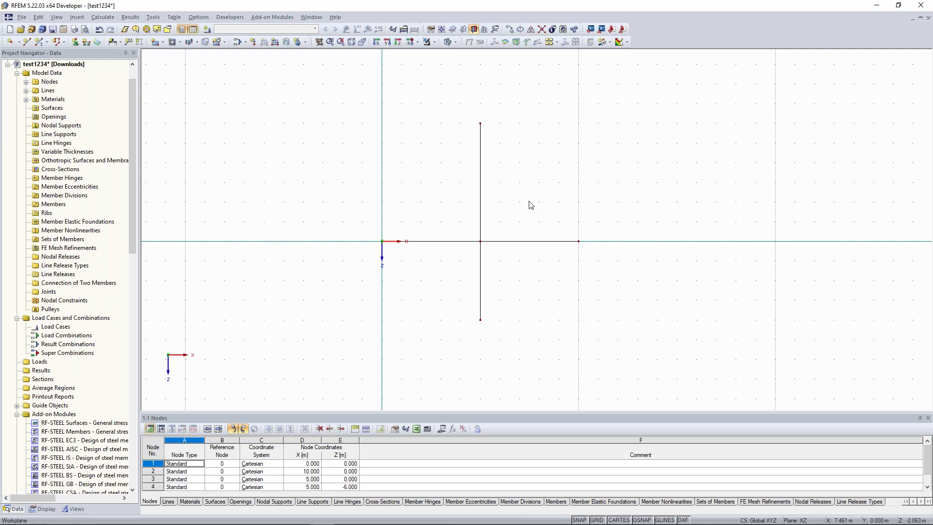
{"action": "mouse_move", "coordinate": [370, 521]}
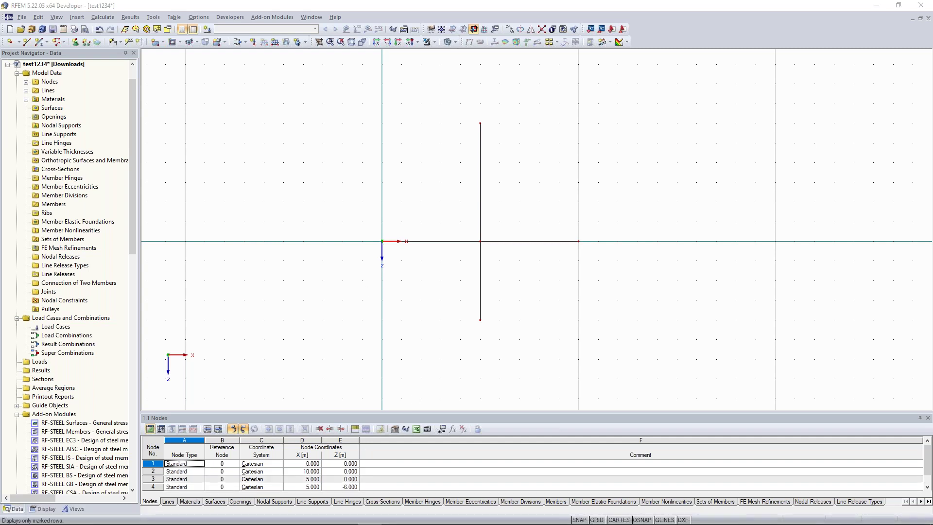
{"action": "left_click", "coordinate": [312, 17]}
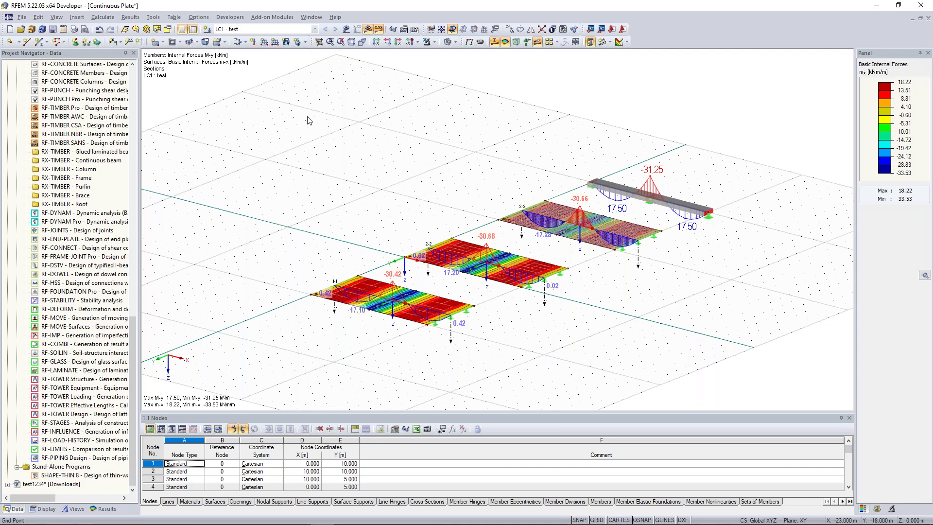
Return to the test1234 model and delete all its lines and nodes.
{"action": "left_click", "coordinate": [312, 17]}
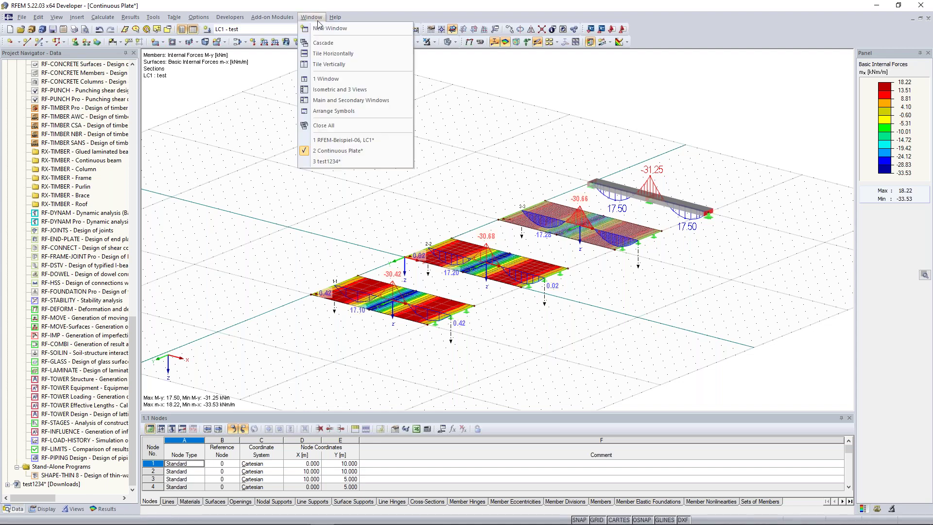
{"action": "left_click", "coordinate": [340, 162]}
{"action": "left_click_drag", "start_coordinate": [331, 104], "coordinate": [684, 349]}
{"action": "key", "text": "Delete"}
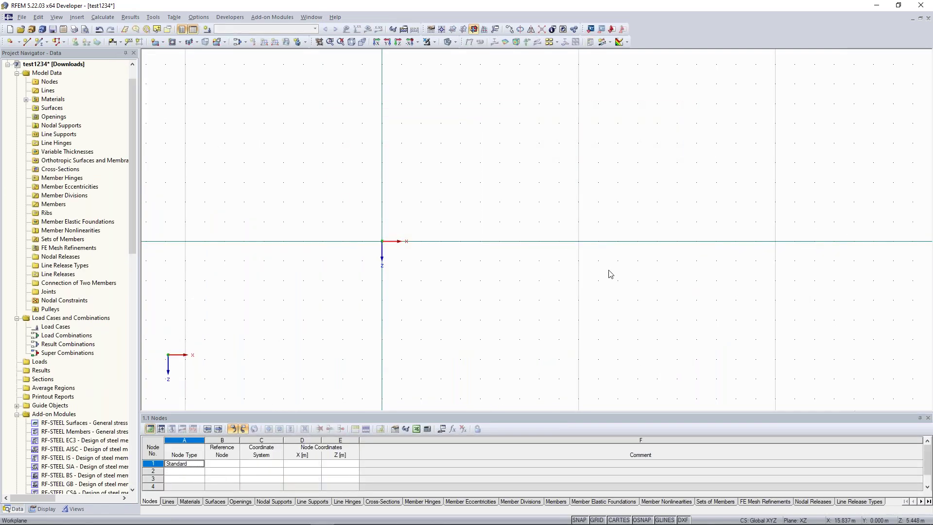
Begin a new single beam member and give it a new rolled IPE 180 cross-section in Steel S 235.
{"action": "left_click", "coordinate": [39, 44]}
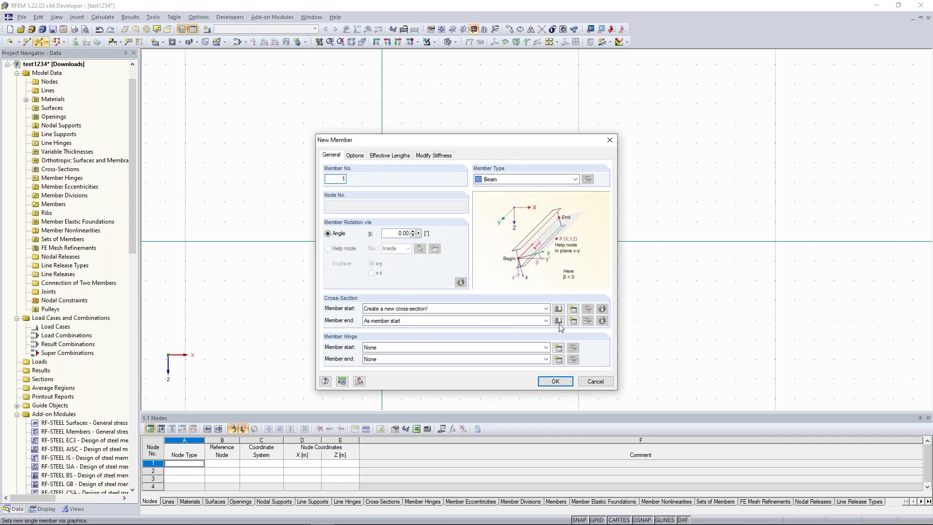
{"action": "left_click", "coordinate": [573, 309]}
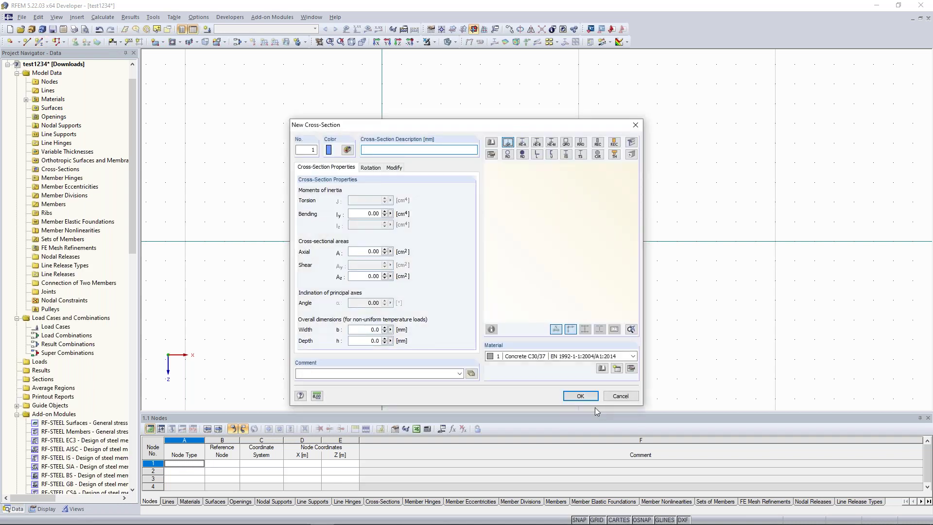
{"action": "left_click", "coordinate": [583, 395]}
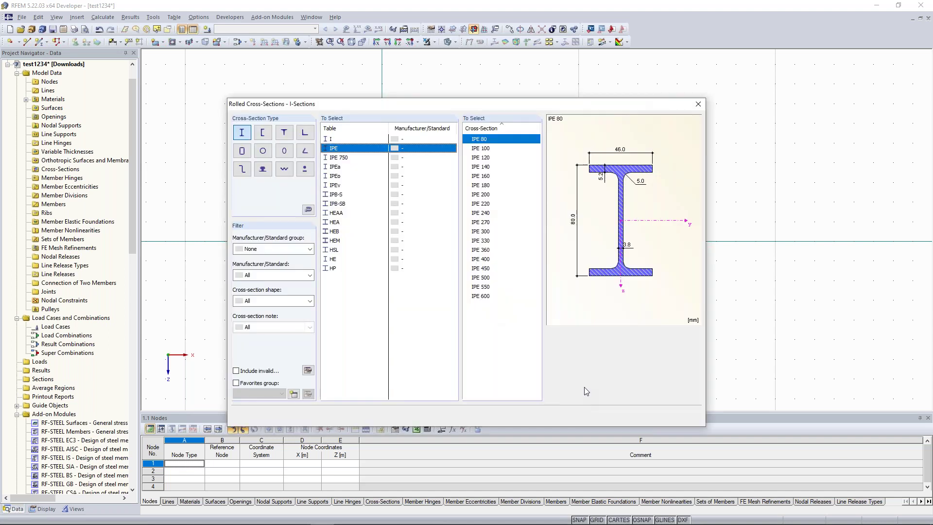
{"action": "left_click", "coordinate": [480, 185]}
{"action": "left_click", "coordinate": [634, 415]}
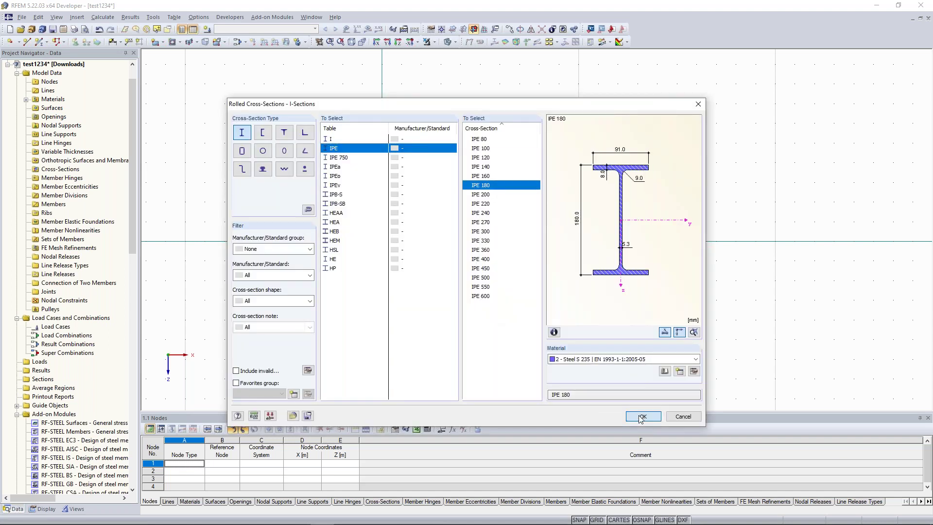
{"action": "left_click", "coordinate": [582, 396]}
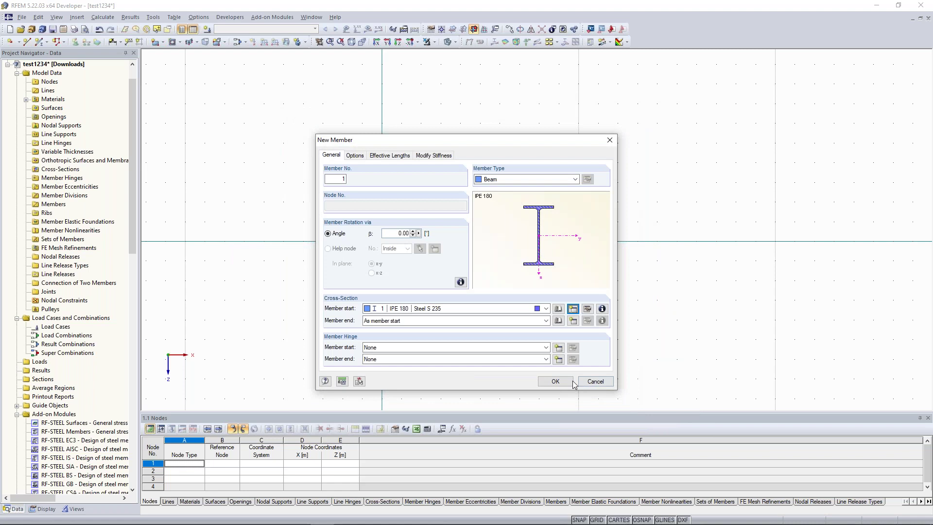
Draw the beam member from the origin to a point 10 m along the X-axis.
{"action": "key", "text": "Return"}
{"action": "left_click", "coordinate": [383, 242]}
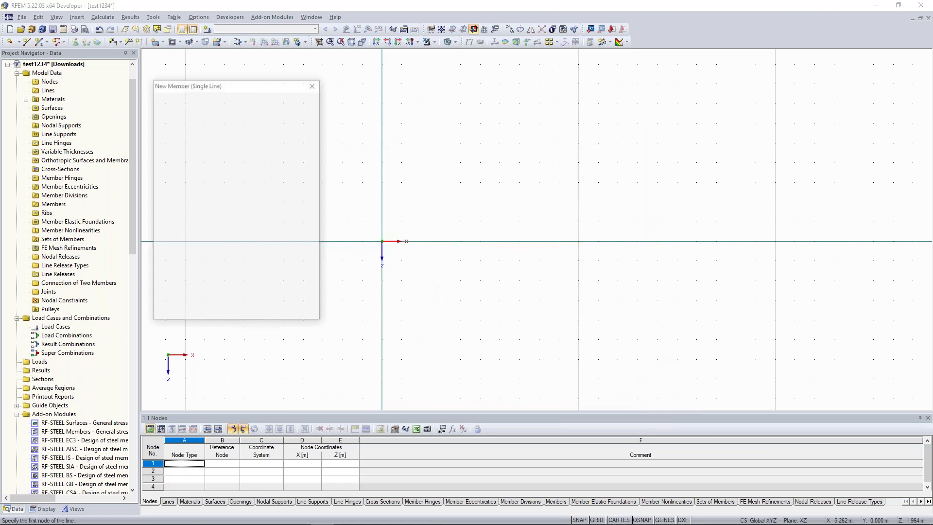
{"action": "left_click", "coordinate": [579, 242]}
{"action": "key", "text": "Escape"}
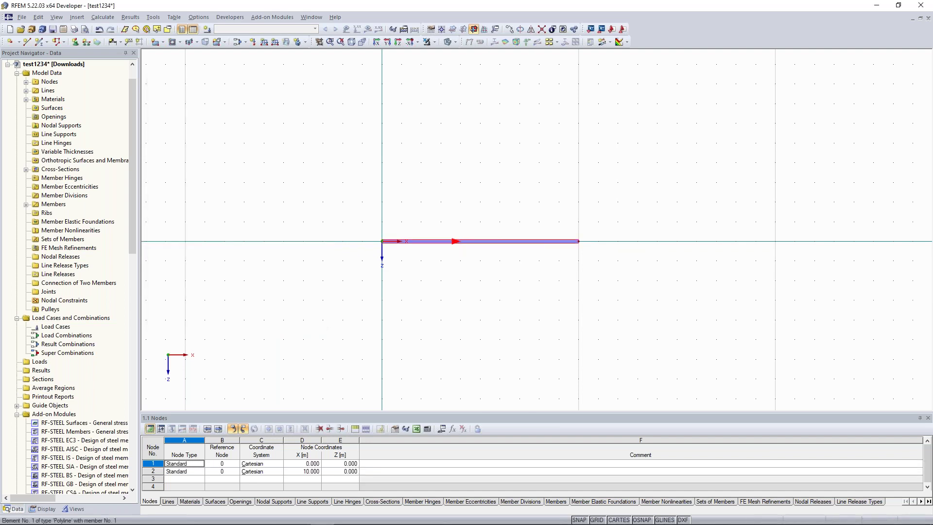
Edit the member's cross-section description to IPE 400.
{"action": "right_click", "coordinate": [466, 241]}
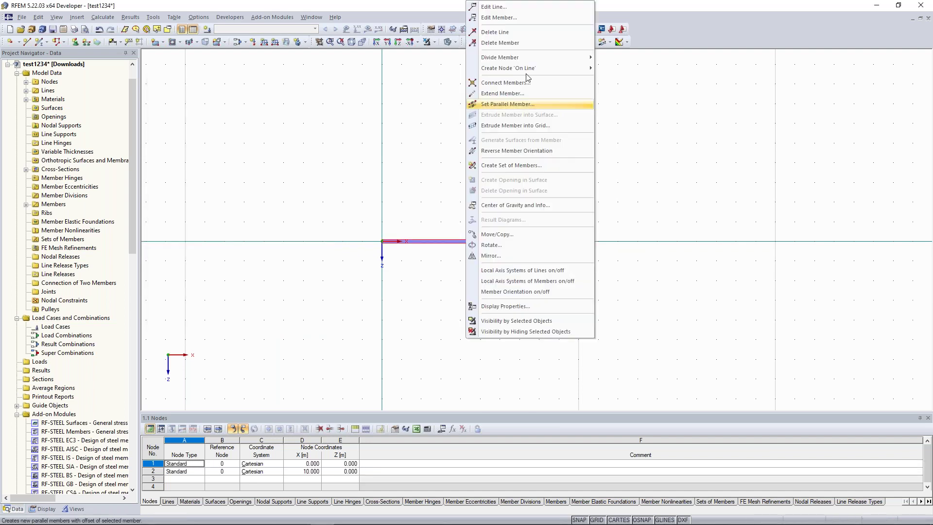
{"action": "left_click", "coordinate": [518, 19]}
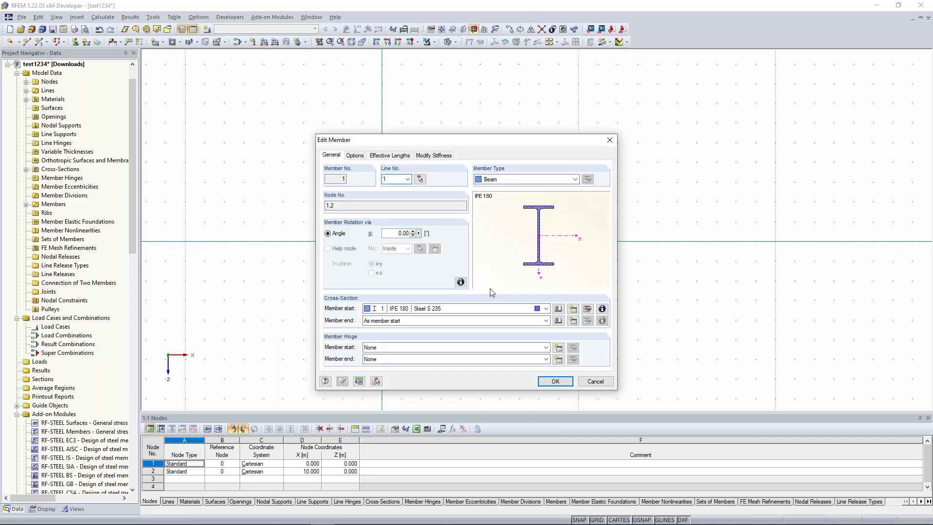
{"action": "left_click", "coordinate": [587, 309]}
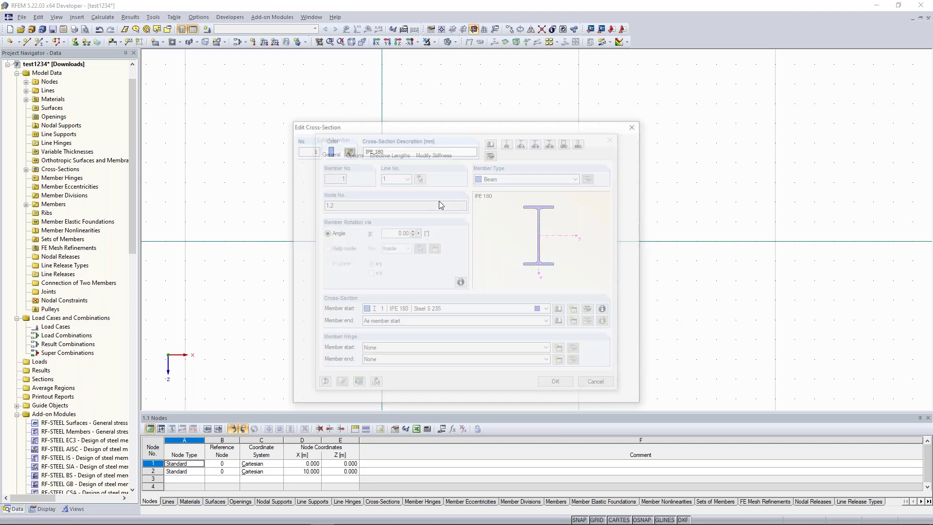
{"action": "left_click_drag", "start_coordinate": [375, 150], "coordinate": [422, 151]}
{"action": "key", "text": "shift+End"}
{"action": "type", "text": "400"}
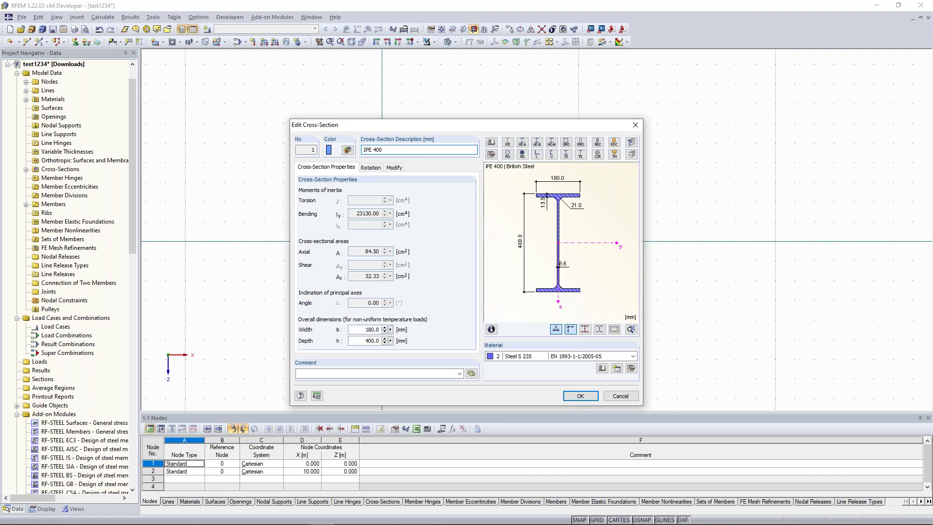
{"action": "key", "text": "Return"}
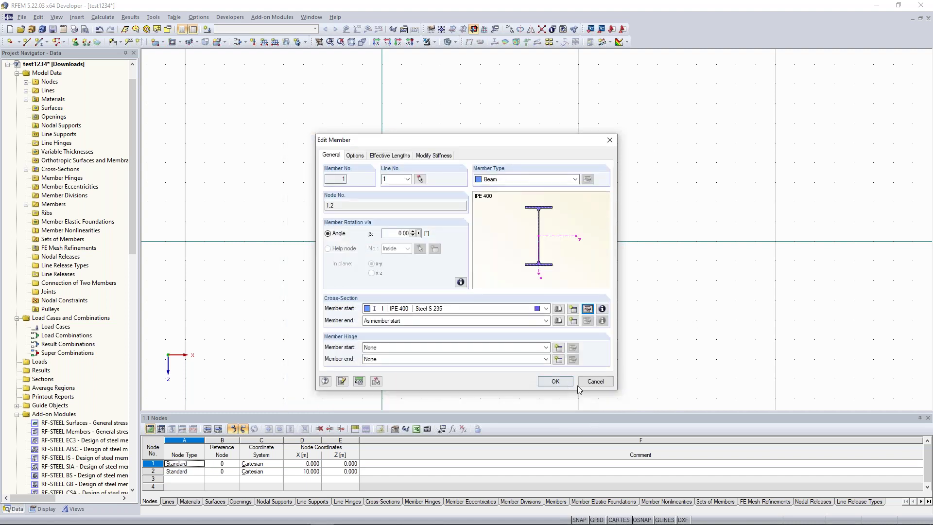
{"action": "key", "text": "Return"}
Place a node on the beam at 5 m from its start using the distance option, without dividing the line.
{"action": "scroll", "coordinate": [502, 205], "scroll_direction": "up", "scroll_amount": 2}
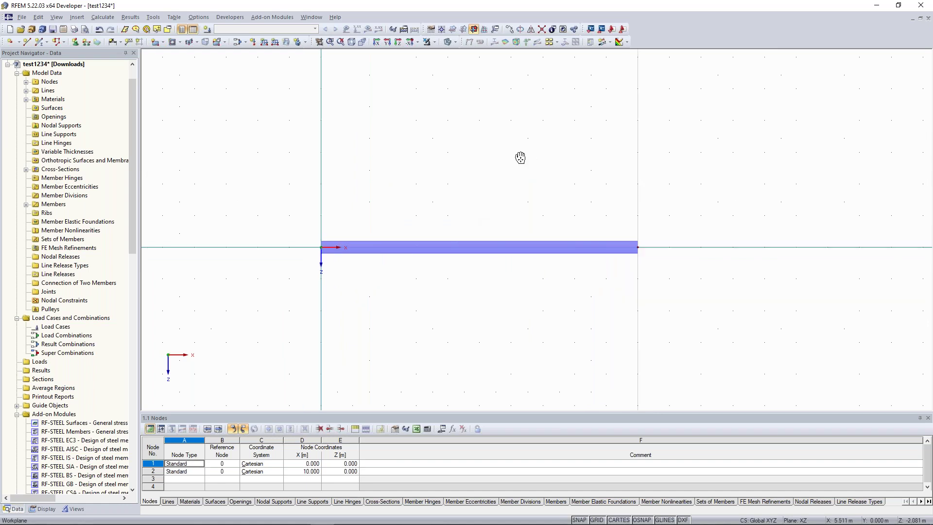
{"action": "scroll", "coordinate": [463, 197], "scroll_direction": "up", "scroll_amount": 2}
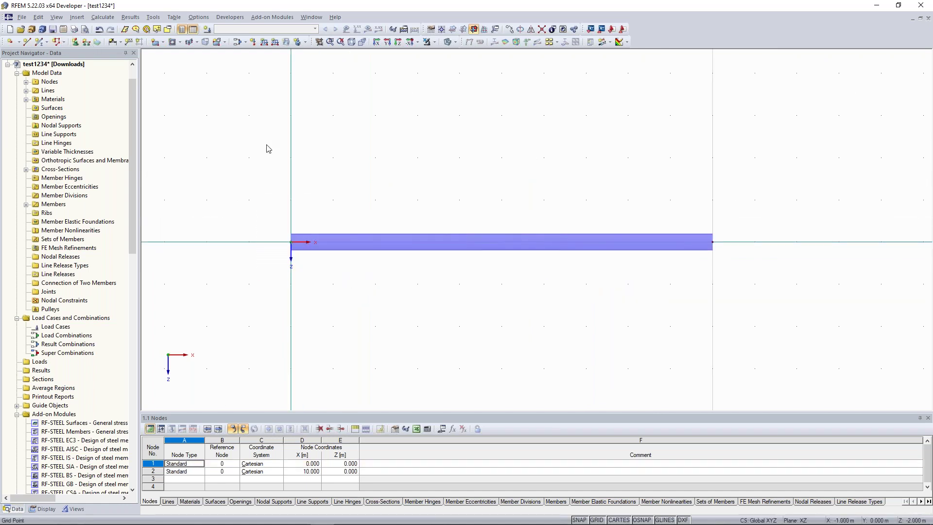
{"action": "right_click", "coordinate": [477, 249]}
{"action": "mouse_move", "coordinate": [535, 57]}
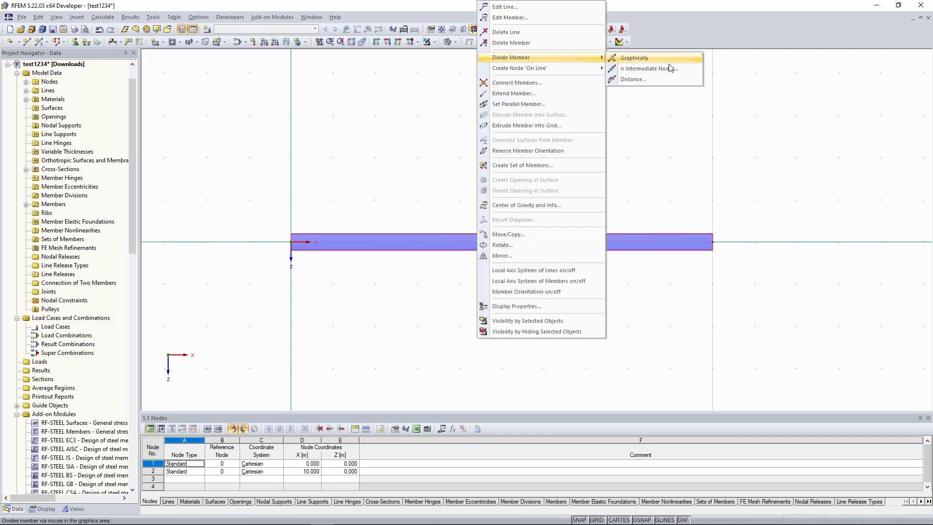
{"action": "left_click", "coordinate": [668, 80]}
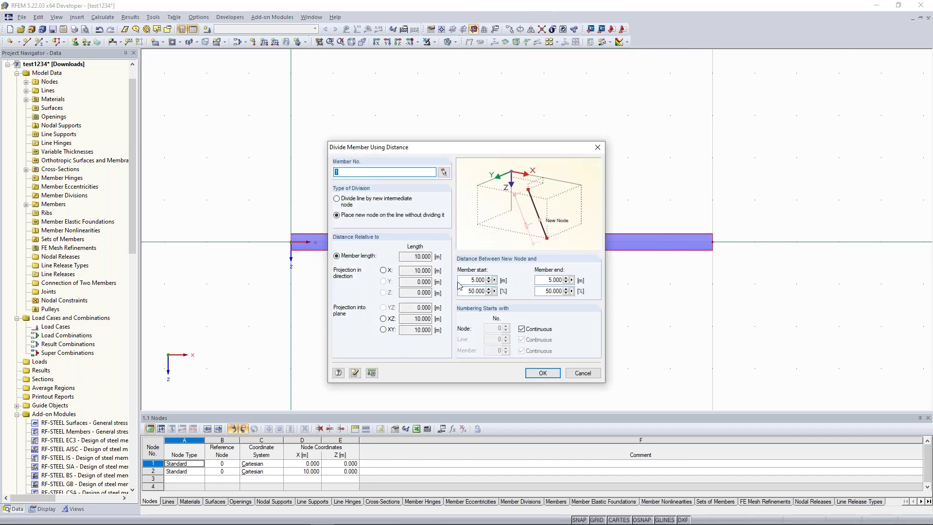
{"action": "key", "text": "Return"}
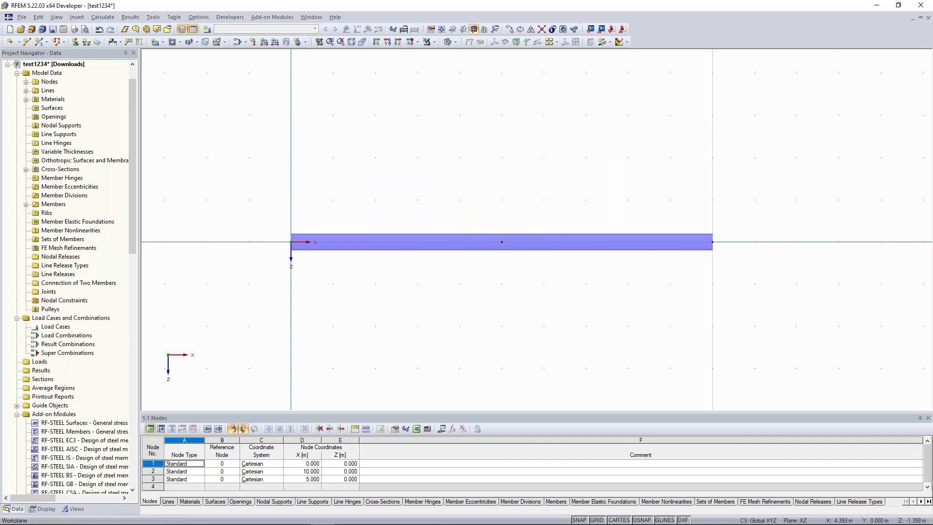
Assign a hinged support to the beam's start node and supports sliding in X' to its midspan and end nodes.
{"action": "left_click", "coordinate": [75, 42]}
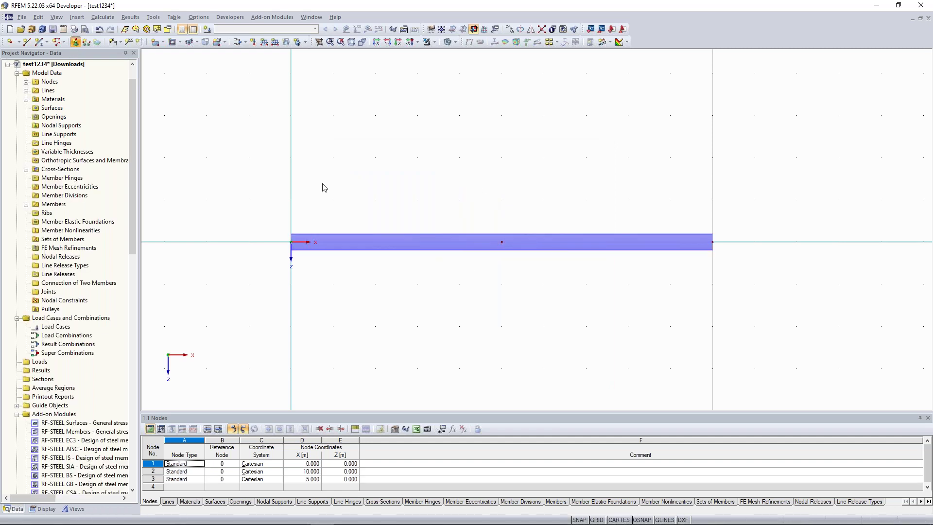
{"action": "left_click", "coordinate": [539, 350]}
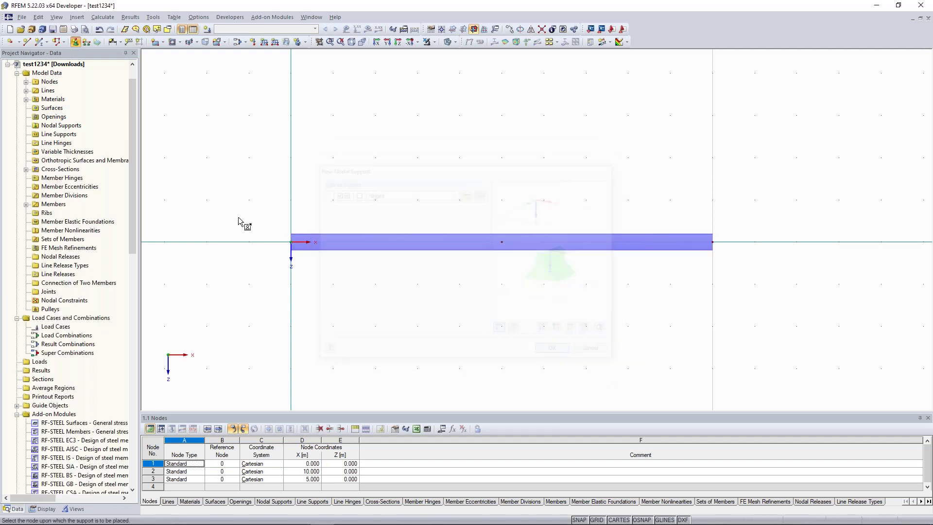
{"action": "left_click", "coordinate": [501, 242]}
{"action": "left_click", "coordinate": [428, 193]}
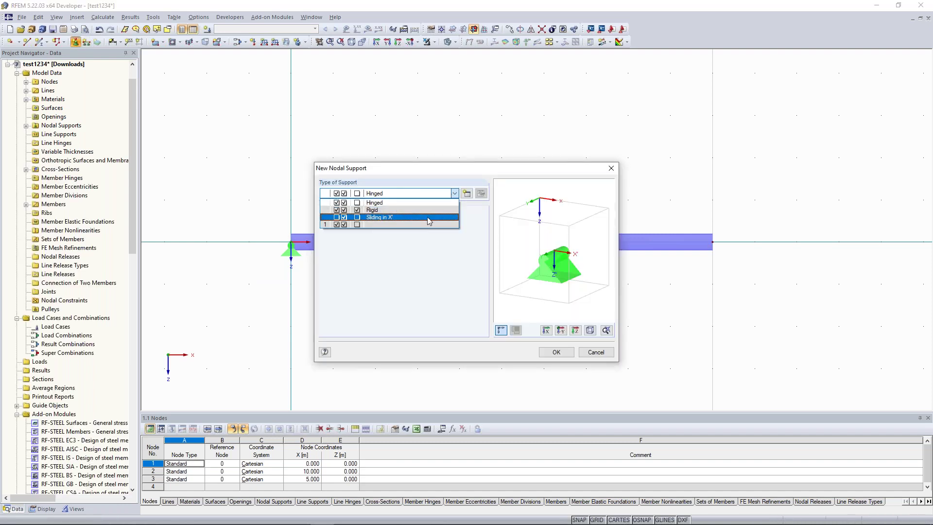
{"action": "left_click", "coordinate": [429, 219]}
{"action": "left_click", "coordinate": [555, 352]}
{"action": "left_click_drag", "start_coordinate": [480, 205], "coordinate": [757, 308]}
{"action": "key", "text": "Escape"}
Divide the beam member graphically at 2 m from its start.
{"action": "middle_click_drag", "start_coordinate": [457, 215], "coordinate": [416, 213]}
{"action": "scroll", "coordinate": [362, 240], "scroll_direction": "up", "scroll_amount": 1}
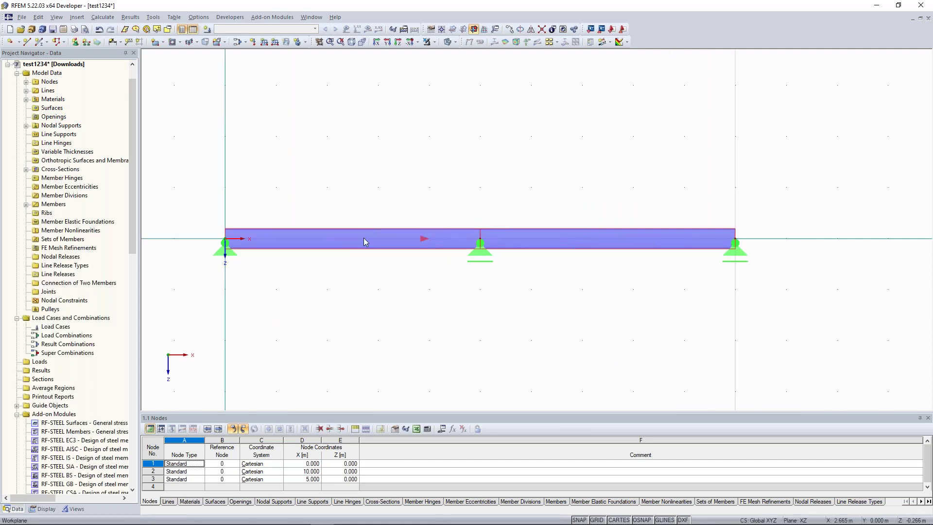
{"action": "right_click", "coordinate": [369, 241]}
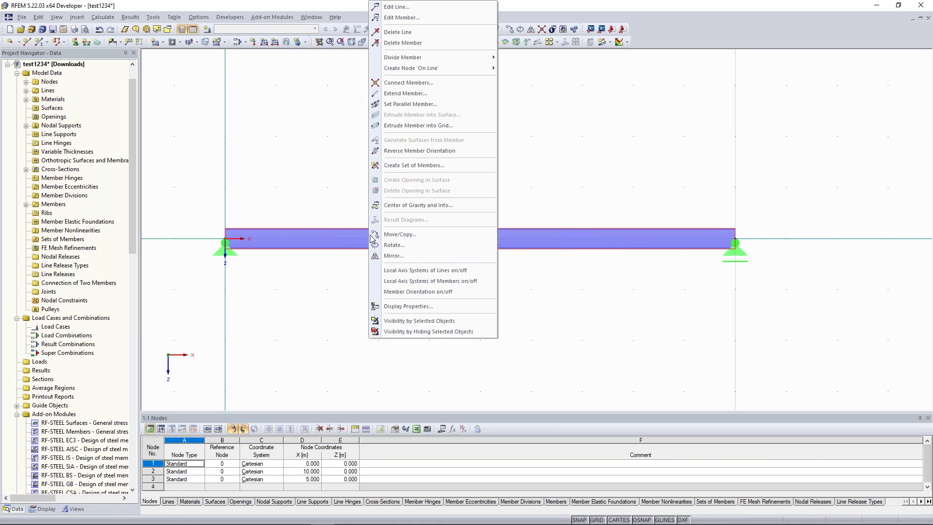
{"action": "mouse_move", "coordinate": [434, 61]}
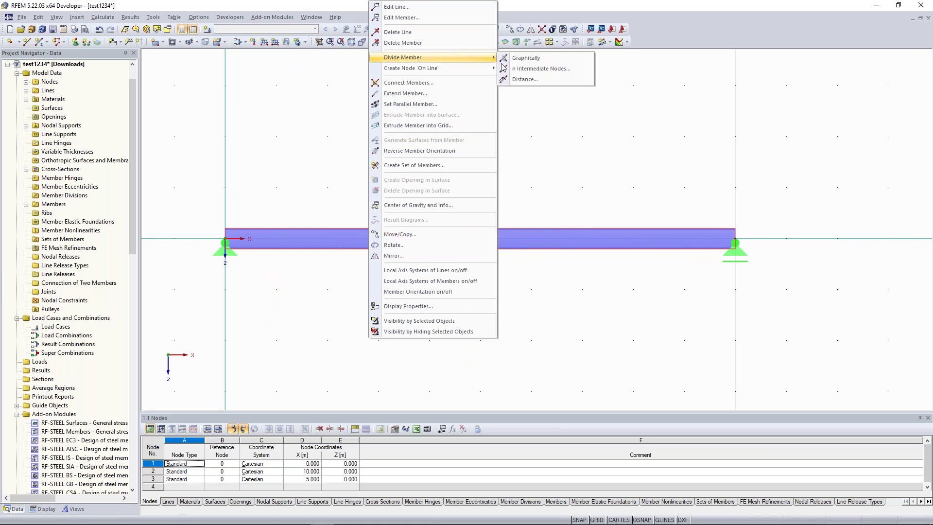
{"action": "left_click", "coordinate": [526, 58]}
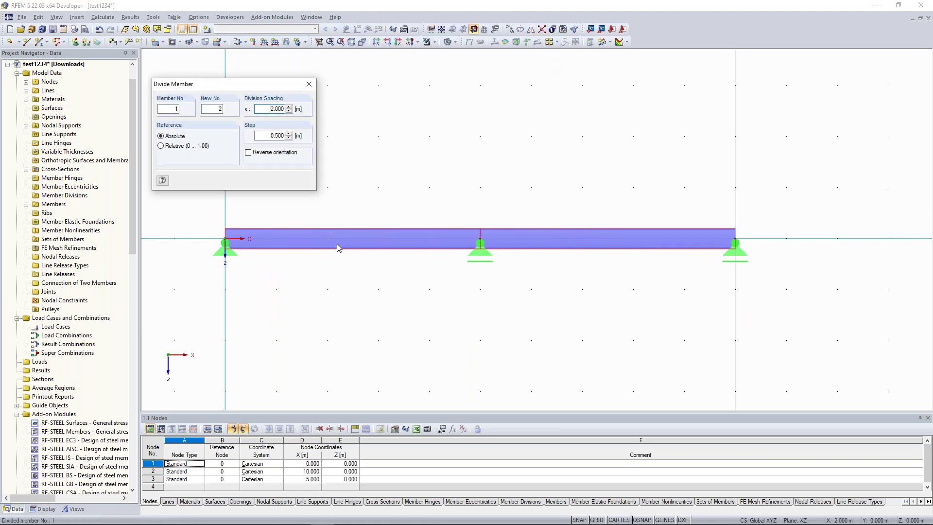
{"action": "left_click", "coordinate": [319, 217]}
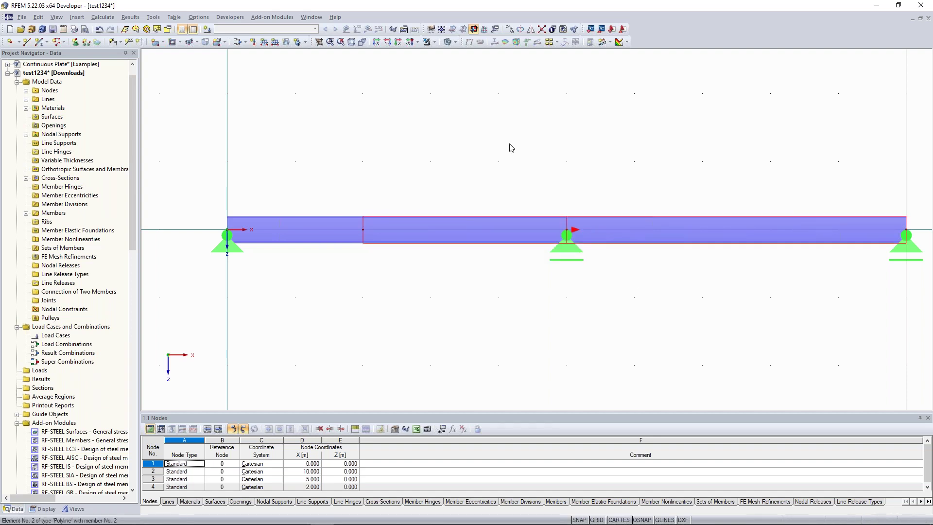
Try to connect the members and displace the longer one from its midspan node by 1 m along X and 1 m upward, and undo the displacement.
{"action": "left_click", "coordinate": [542, 29]}
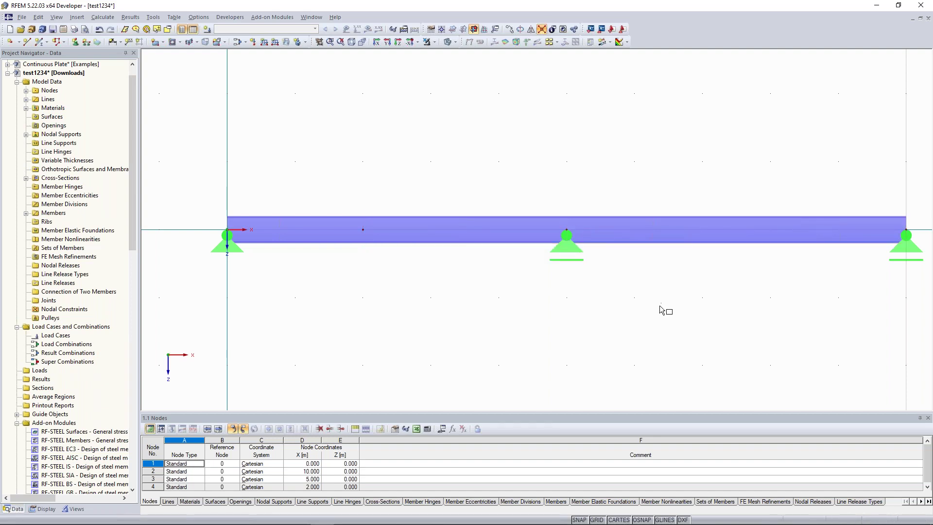
{"action": "left_click", "coordinate": [567, 229]}
{"action": "left_click", "coordinate": [634, 161]}
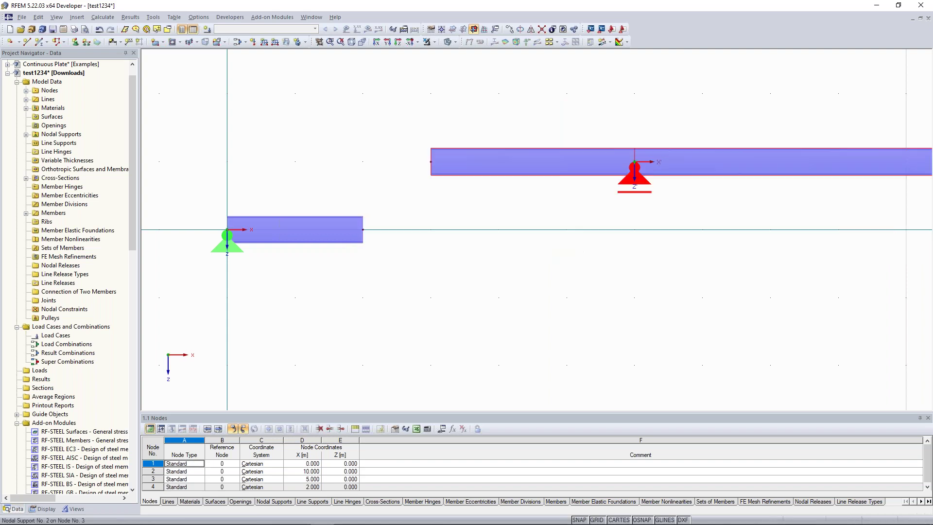
{"action": "key", "text": "ctrl+z"}
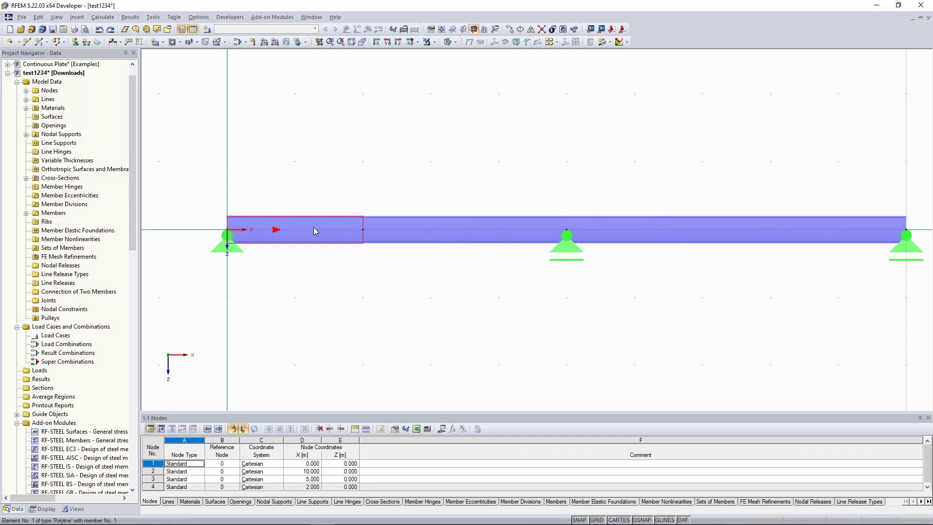
Assign a new member hinge with rotational release My to the end of the 2 m long member.
{"action": "right_click", "coordinate": [313, 227]}
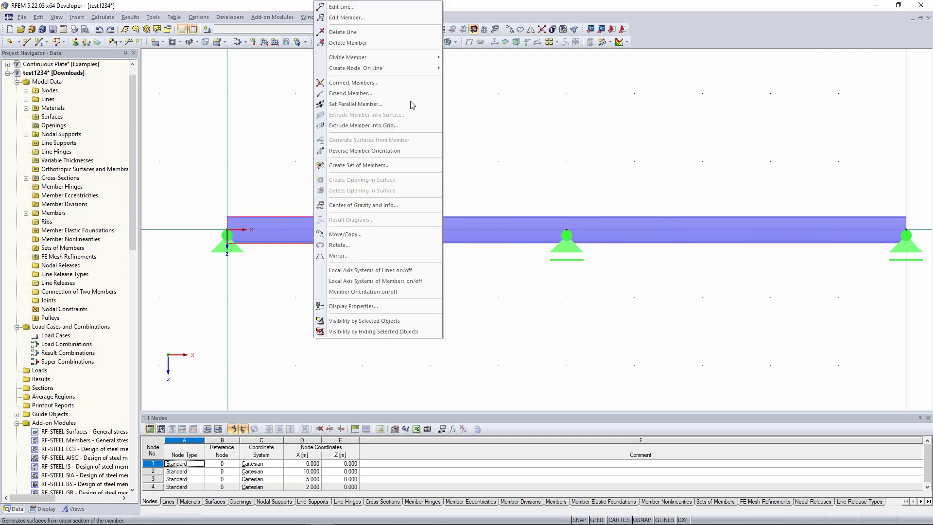
{"action": "left_click", "coordinate": [404, 18]}
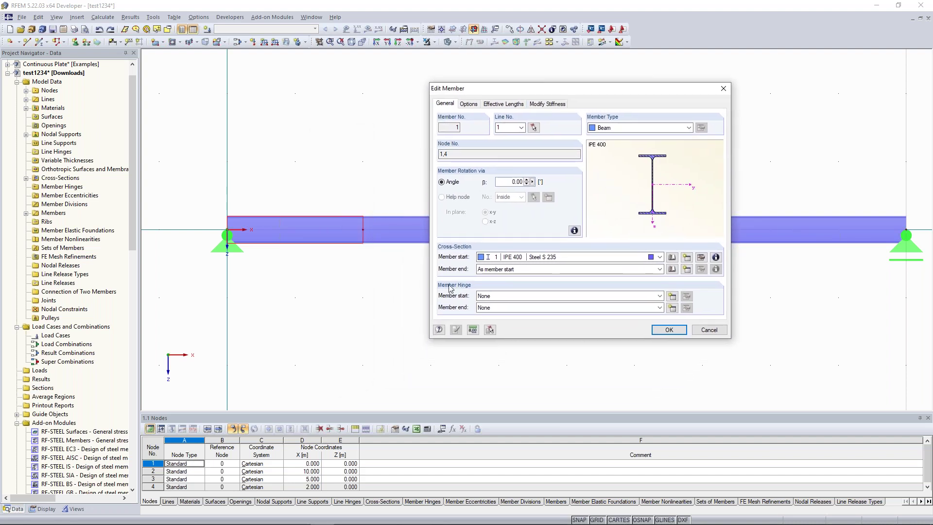
{"action": "left_click", "coordinate": [672, 308]}
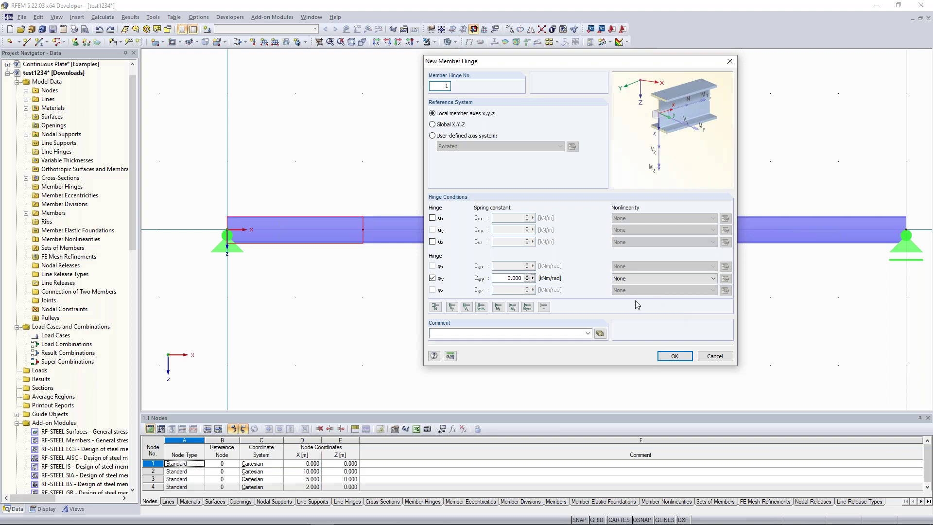
{"action": "left_click", "coordinate": [500, 309]}
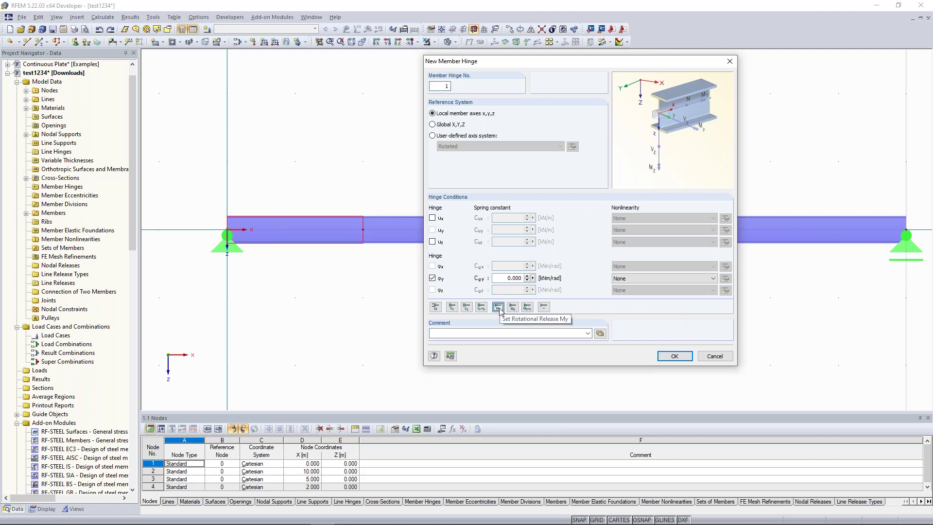
{"action": "left_click", "coordinate": [665, 357]}
{"action": "key", "text": "Return"}
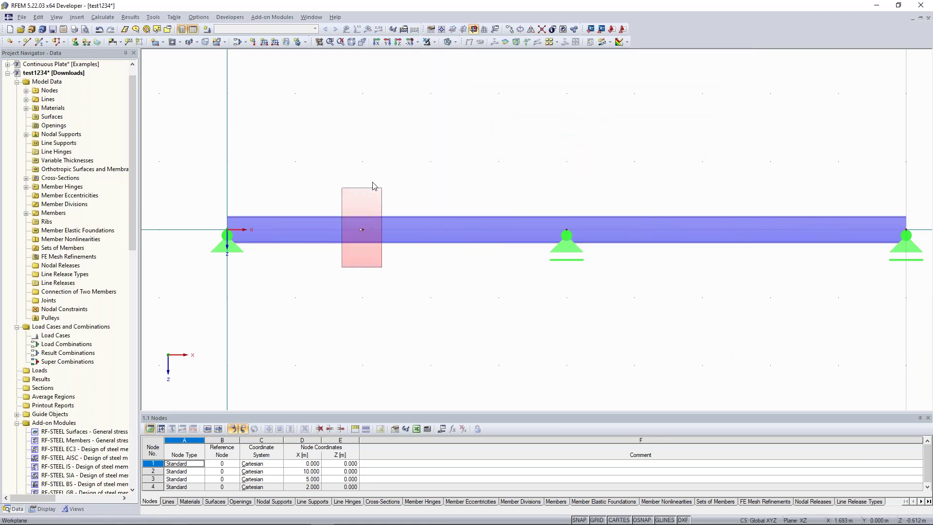
{"action": "scroll", "coordinate": [380, 209], "scroll_direction": "down", "scroll_amount": 1}
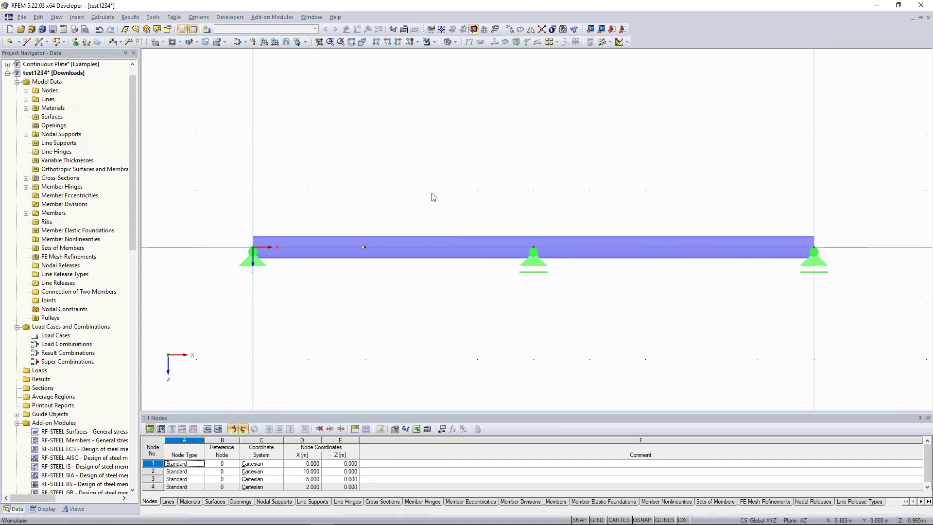
{"action": "middle_click_drag", "start_coordinate": [437, 202], "coordinate": [451, 220]}
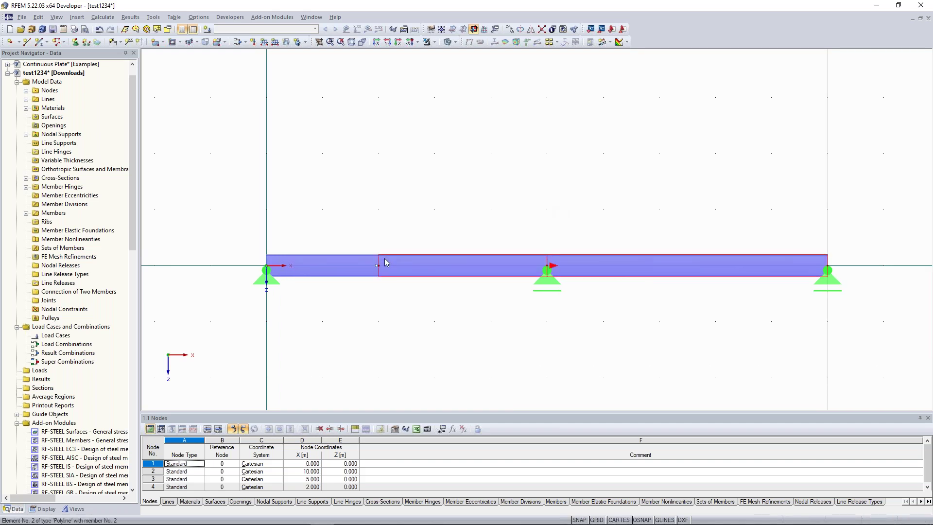
Assign the existing My-release hinge to the start of the longer beam member and select the members at the shared node.
{"action": "scroll", "coordinate": [384, 272], "scroll_direction": "up", "scroll_amount": 1}
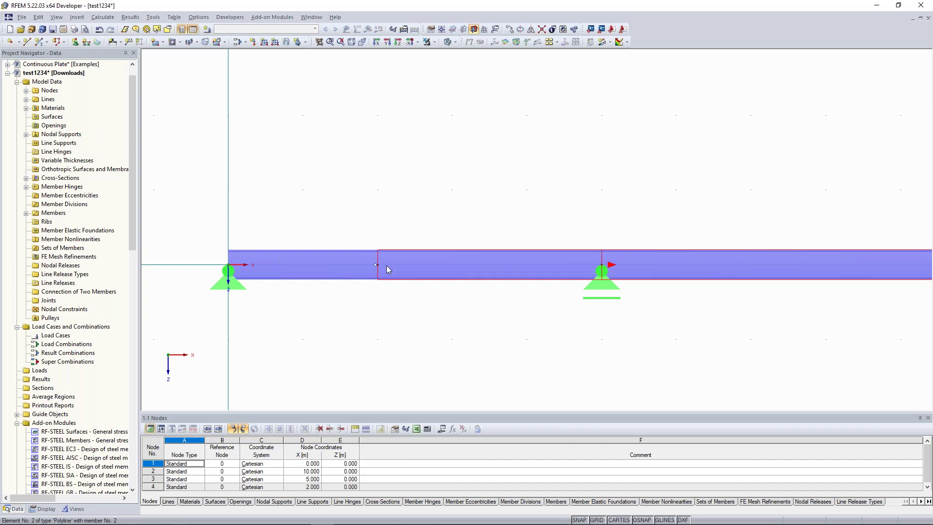
{"action": "right_click", "coordinate": [388, 269]}
{"action": "left_click", "coordinate": [470, 25]}
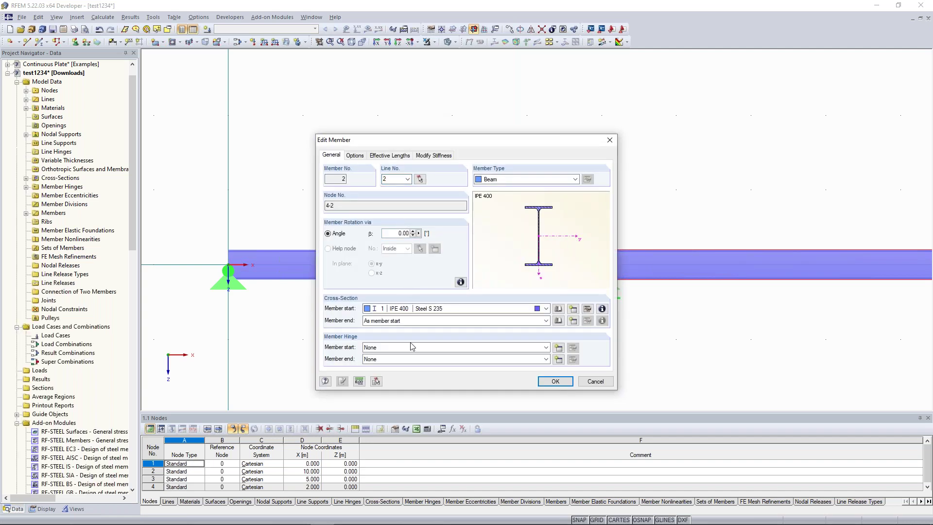
{"action": "left_click", "coordinate": [401, 348]}
{"action": "left_click", "coordinate": [389, 364]}
{"action": "left_click", "coordinate": [555, 380]}
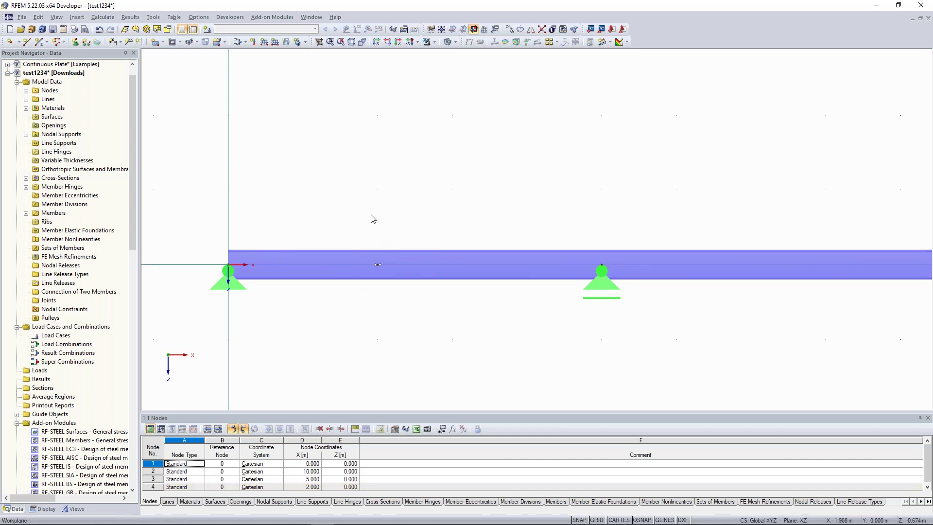
{"action": "left_click_drag", "start_coordinate": [355, 204], "coordinate": [405, 309]}
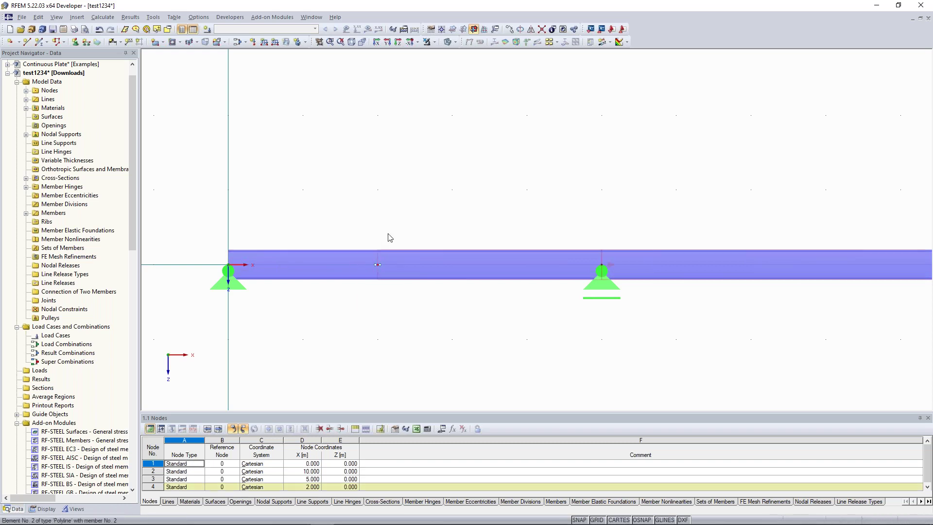
{"action": "left_click_drag", "start_coordinate": [362, 214], "coordinate": [394, 307]}
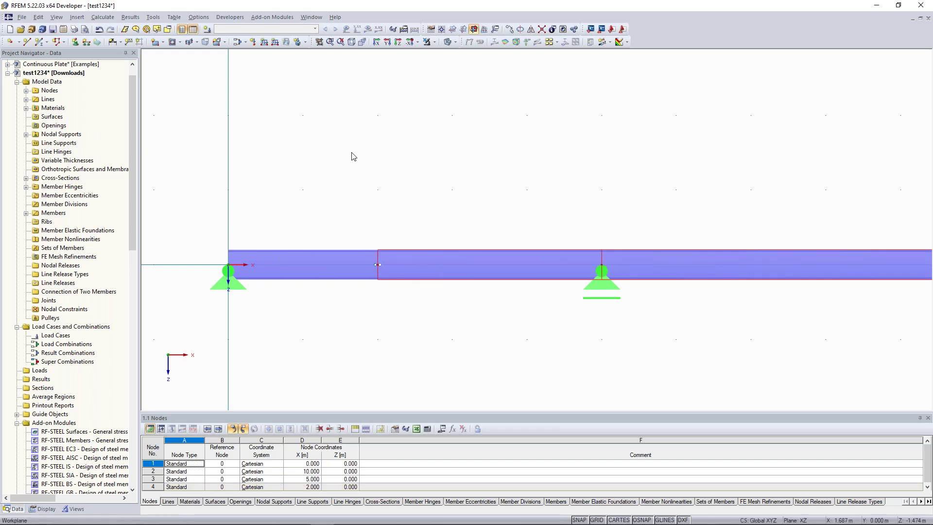
Remove the member hinge from the start of the longer beam member.
{"action": "scroll", "coordinate": [364, 163], "scroll_direction": "down", "scroll_amount": 1}
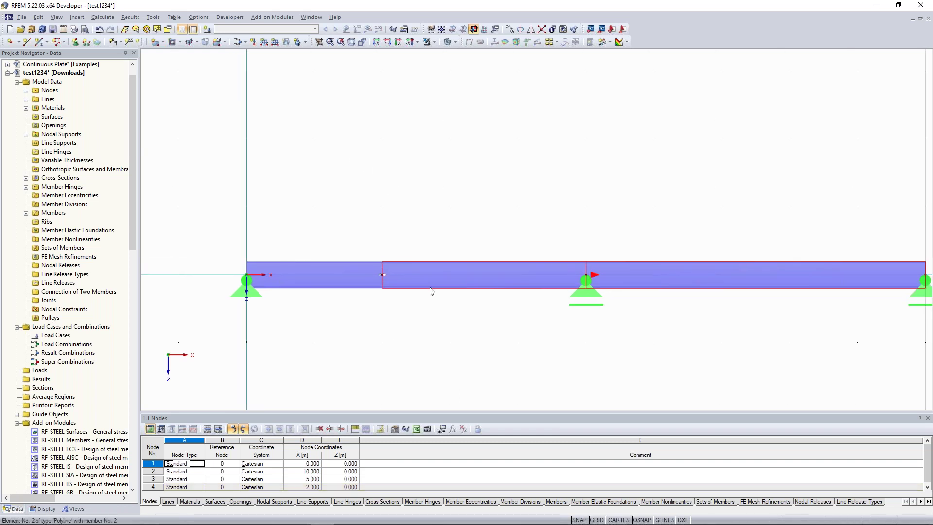
{"action": "right_click", "coordinate": [431, 282]}
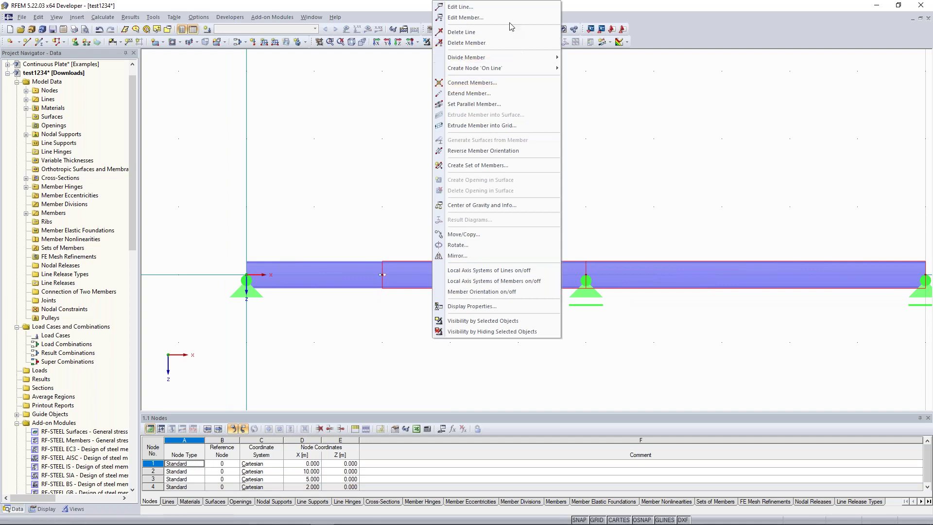
{"action": "key", "text": "Escape"}
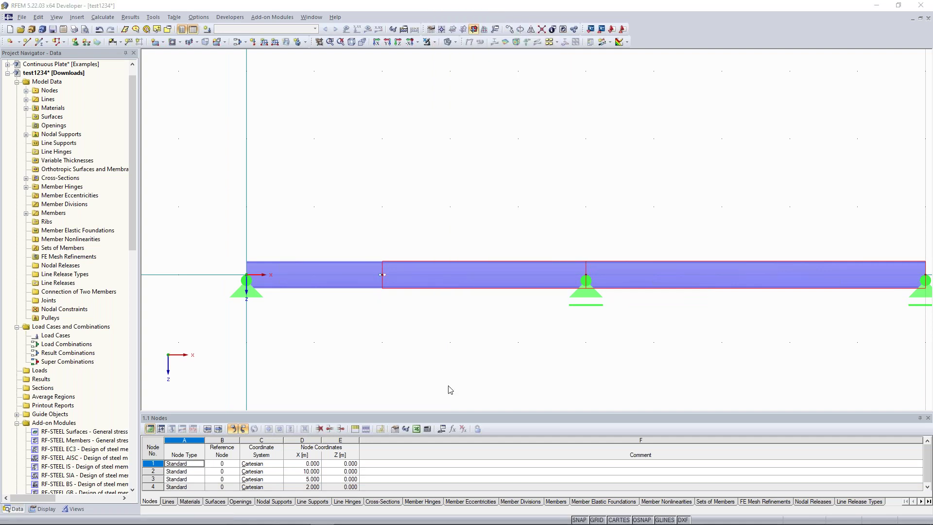
{"action": "left_click", "coordinate": [441, 347]}
{"action": "left_click", "coordinate": [440, 357]}
{"action": "left_click", "coordinate": [555, 381]}
Draw a vertical member 2 m upward from the hinged node at X = 2 m, ending at Z = -2 m.
{"action": "left_click", "coordinate": [40, 42]}
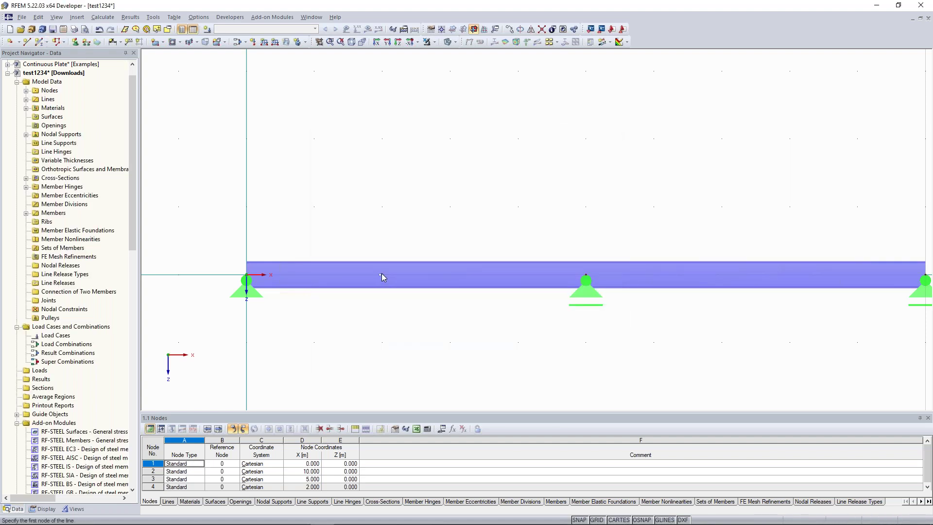
{"action": "left_click", "coordinate": [381, 275]}
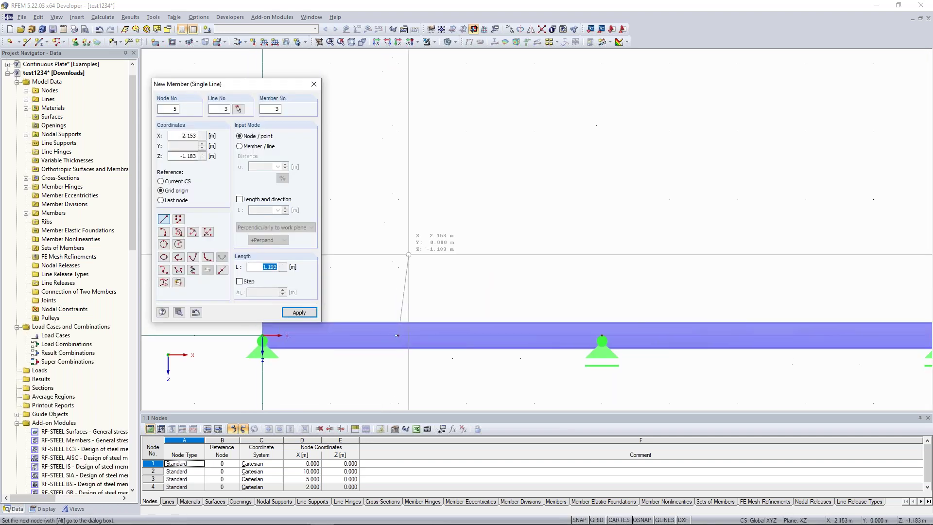
{"action": "left_click", "coordinate": [398, 199]}
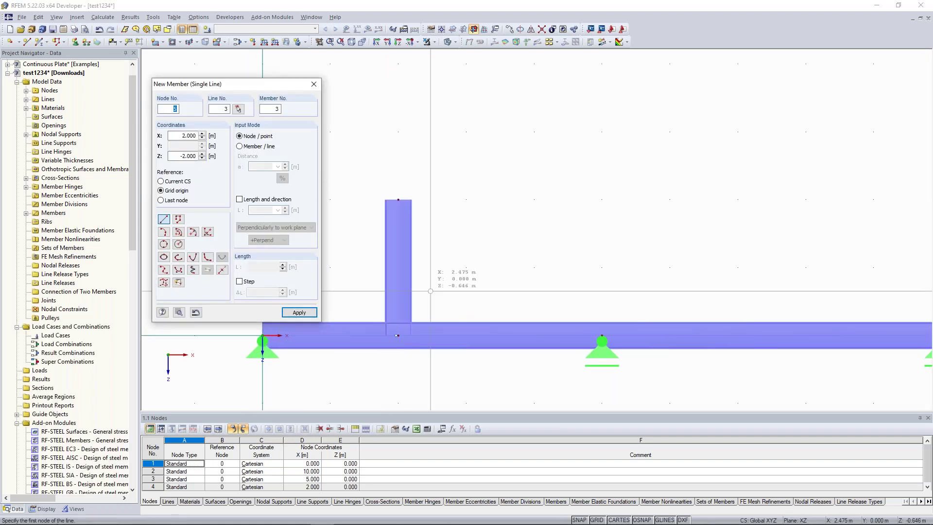
{"action": "key", "text": "Escape"}
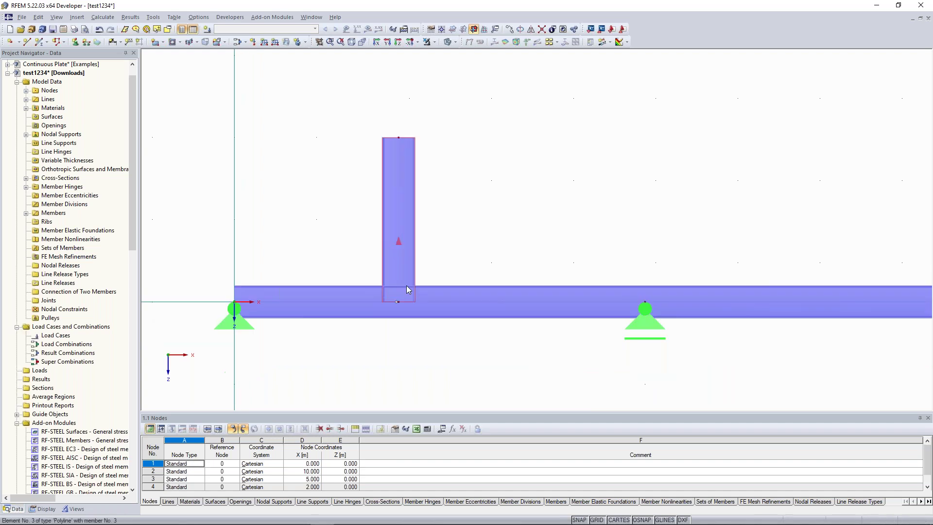
Assign the existing My-release hinge to the start of the vertical member.
{"action": "scroll", "coordinate": [395, 284], "scroll_direction": "up", "scroll_amount": 1}
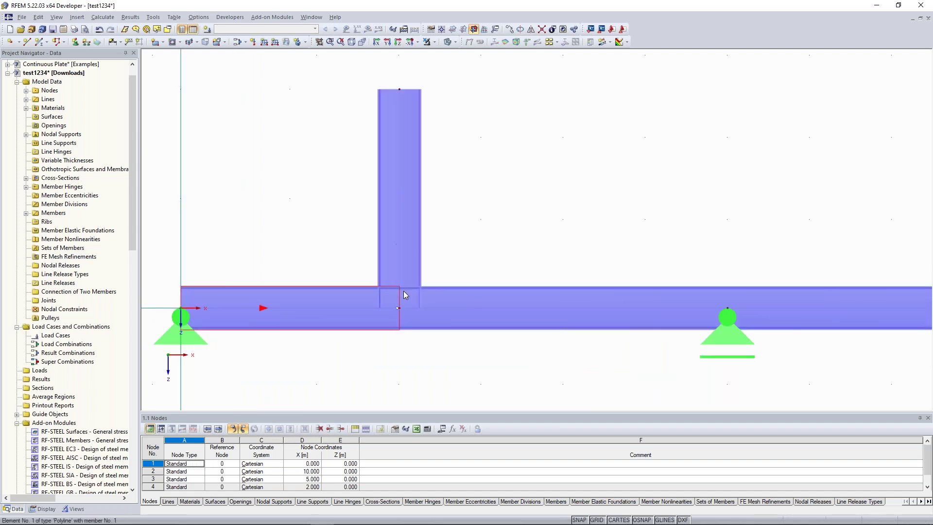
{"action": "right_click", "coordinate": [398, 261]}
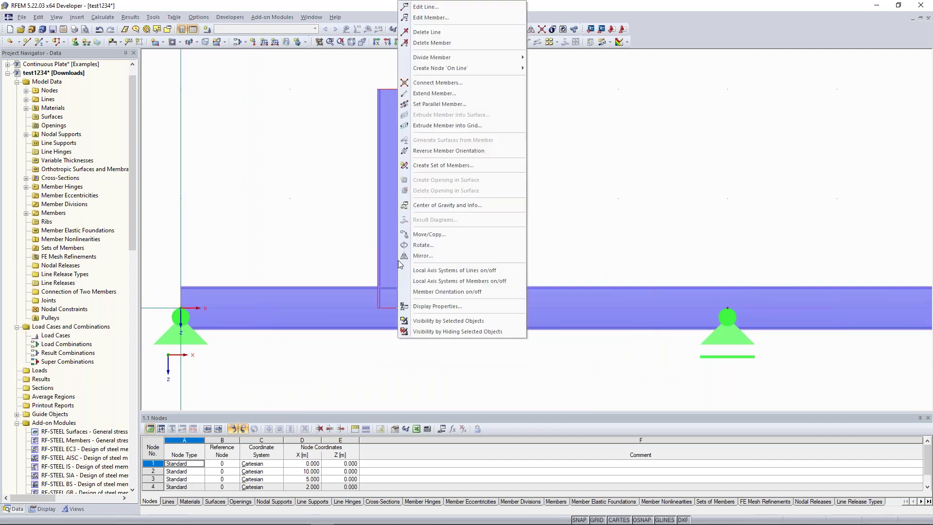
{"action": "left_click", "coordinate": [474, 18]}
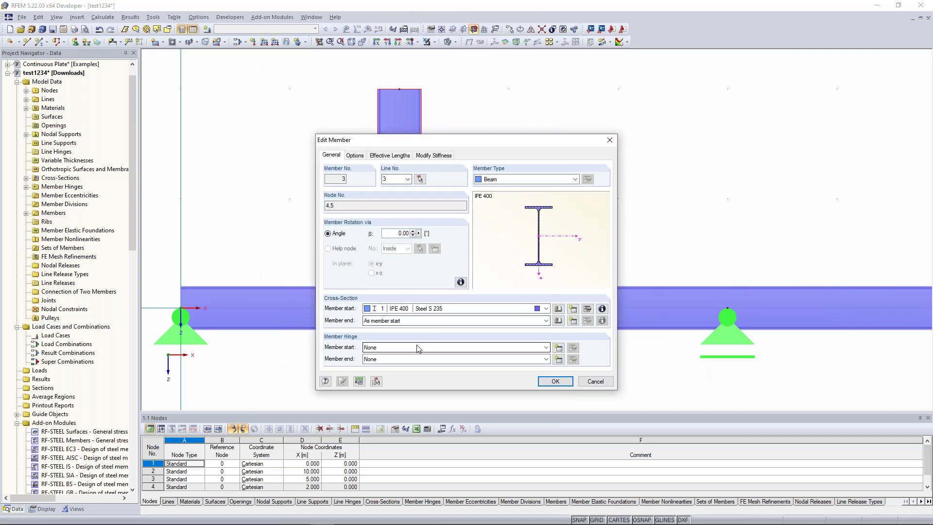
{"action": "left_click", "coordinate": [420, 347]}
{"action": "left_click", "coordinate": [413, 361]}
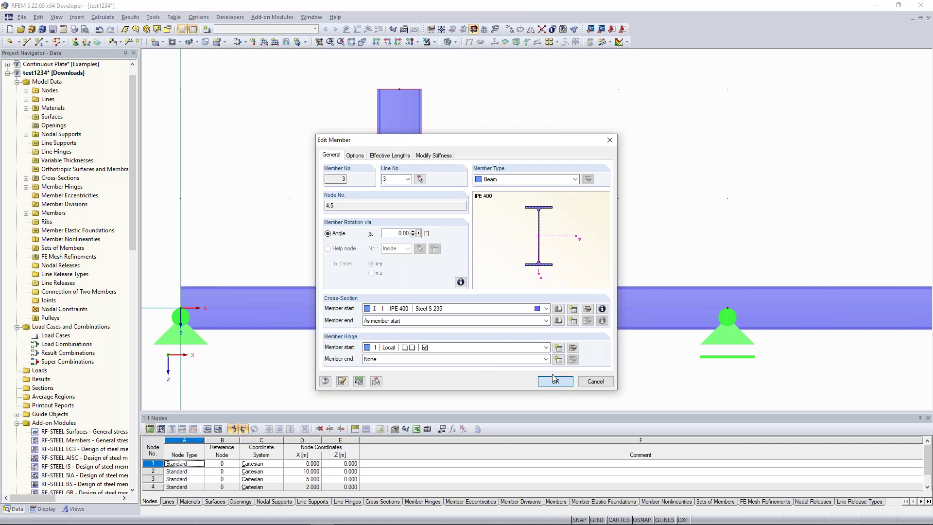
{"action": "left_click", "coordinate": [554, 380]}
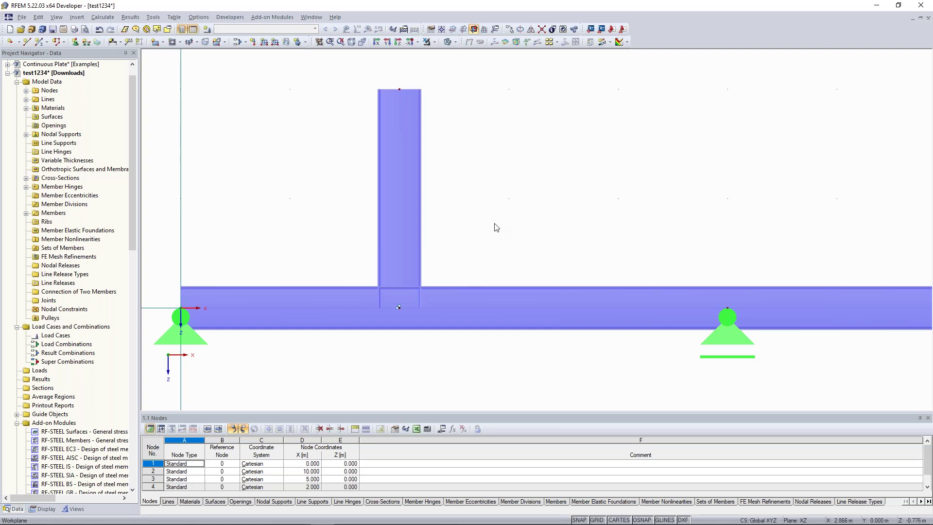
{"action": "scroll", "coordinate": [497, 229], "scroll_direction": "down", "scroll_amount": 1}
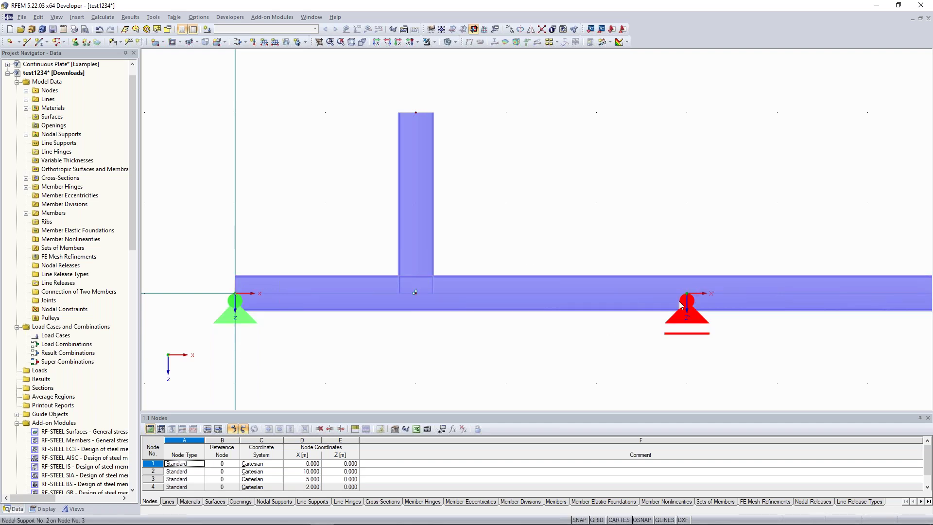
{"action": "middle_click_drag", "start_coordinate": [653, 233], "coordinate": [502, 194]}
{"action": "scroll", "coordinate": [482, 186], "scroll_direction": "down", "scroll_amount": 1}
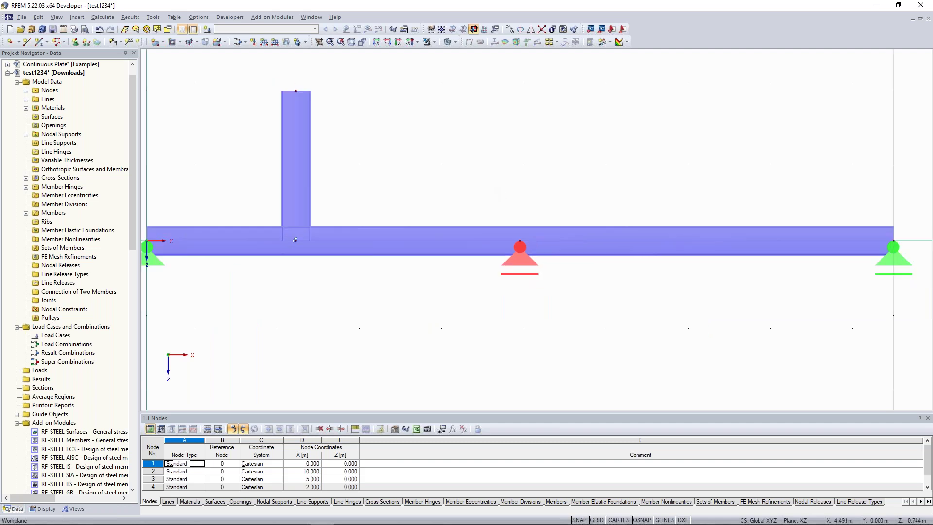
{"action": "scroll", "coordinate": [585, 210], "scroll_direction": "up", "scroll_amount": 1}
{"action": "mouse_move", "coordinate": [488, 239]}
{"action": "middle_mouse_down"}
{"action": "mouse_move", "coordinate": [354, 235]}
{"action": "mouse_move", "coordinate": [483, 227]}
{"action": "middle_mouse_up"}
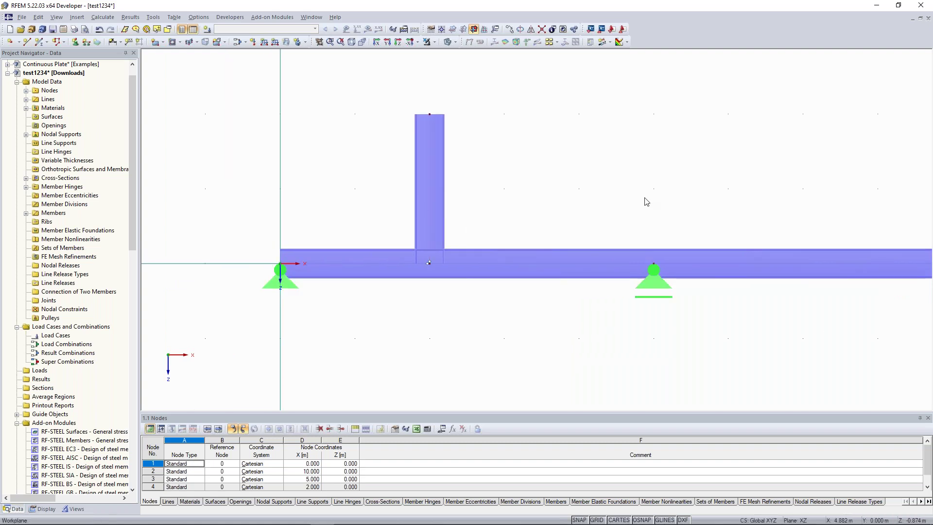
{"action": "middle_click_drag", "start_coordinate": [624, 200], "coordinate": [556, 205]}
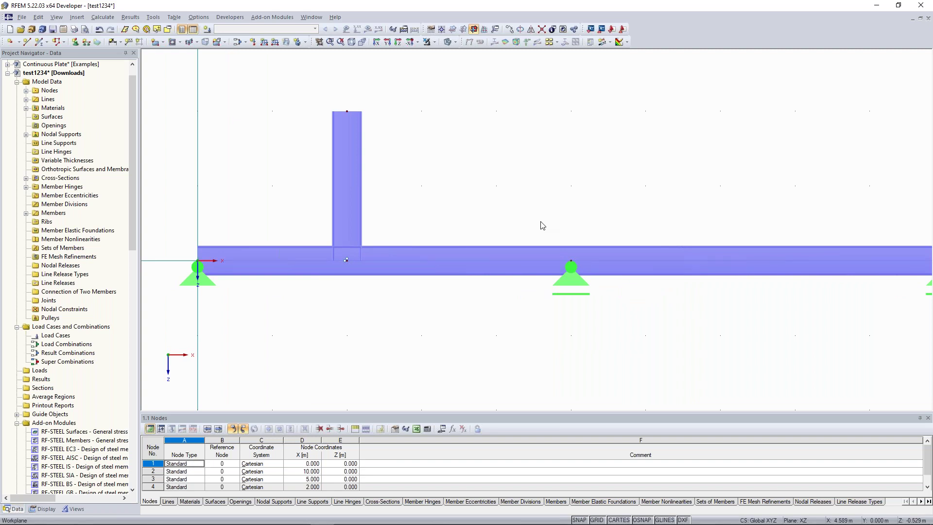
{"action": "scroll", "coordinate": [463, 217], "scroll_direction": "down", "scroll_amount": 1}
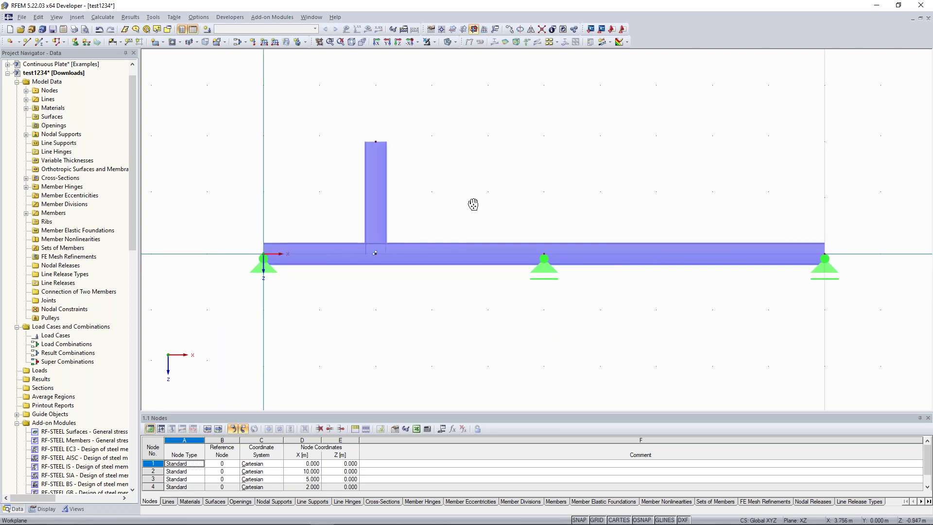
Switch to the Continuous Plate model with the plate and reference beam moment results.
{"action": "left_click", "coordinate": [311, 17]}
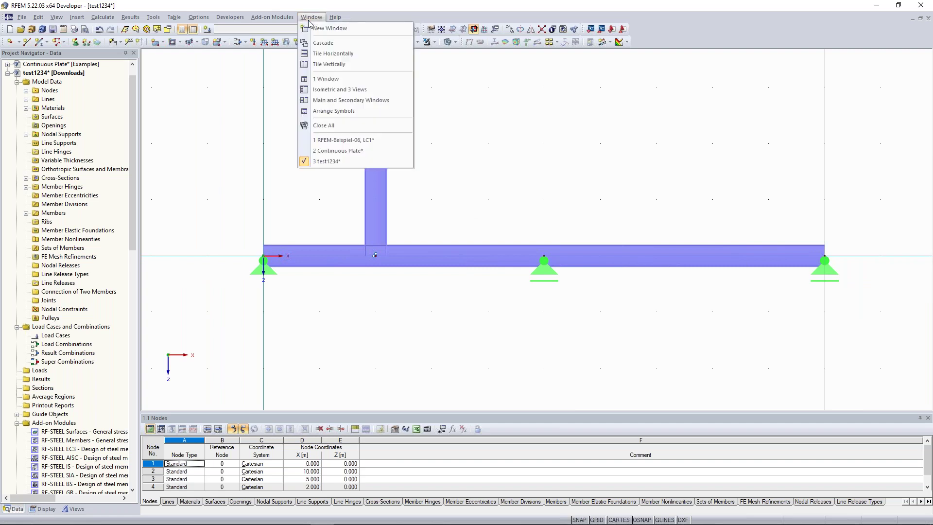
{"action": "left_click", "coordinate": [339, 150]}
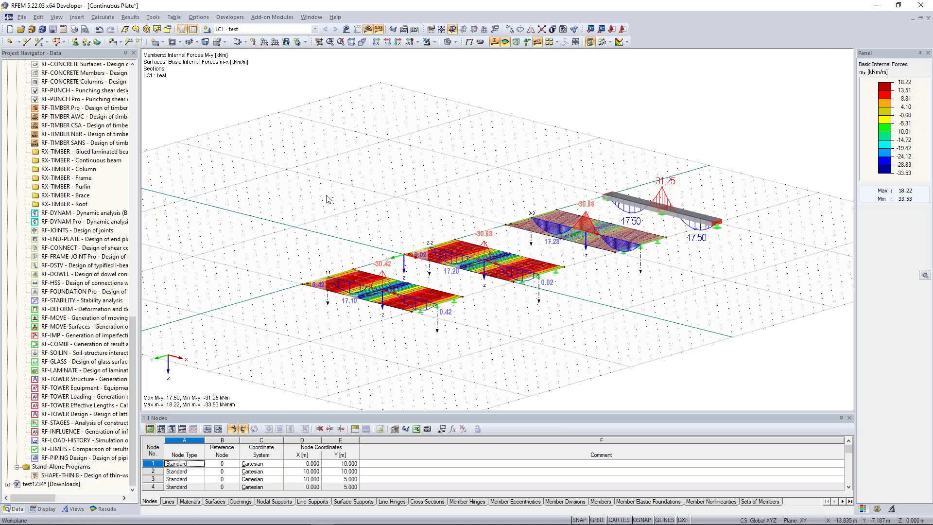
{"action": "middle_click_drag", "start_coordinate": [352, 204], "coordinate": [328, 206]}
{"action": "middle_click_drag", "start_coordinate": [368, 163], "coordinate": [358, 166]}
{"action": "mouse_move", "coordinate": [295, 162]}
{"action": "middle_mouse_down"}
{"action": "mouse_move", "coordinate": [335, 150]}
{"action": "mouse_move", "coordinate": [298, 163]}
{"action": "middle_mouse_up"}
{"action": "left_click_drag", "start_coordinate": [276, 145], "coordinate": [390, 194]}
{"action": "left_click_drag", "start_coordinate": [519, 265], "coordinate": [741, 360]}
{"action": "key", "text": "Escape"}
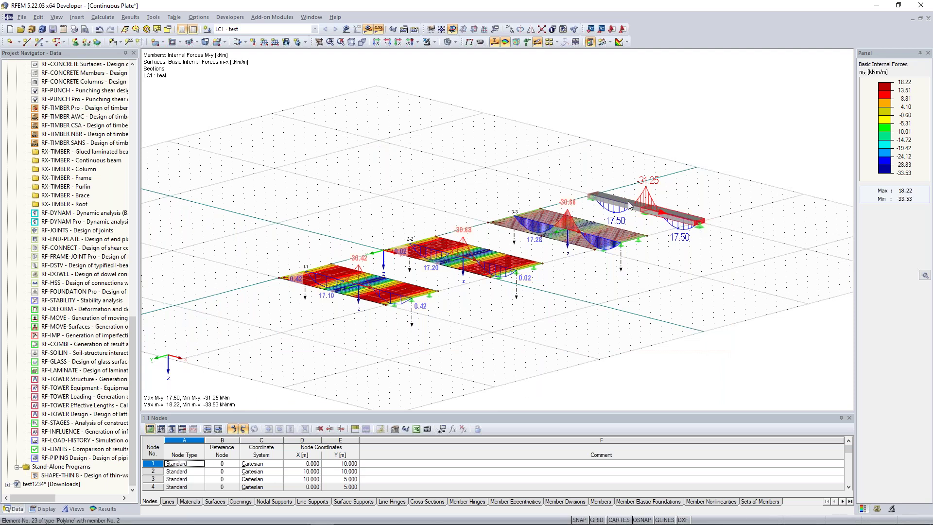
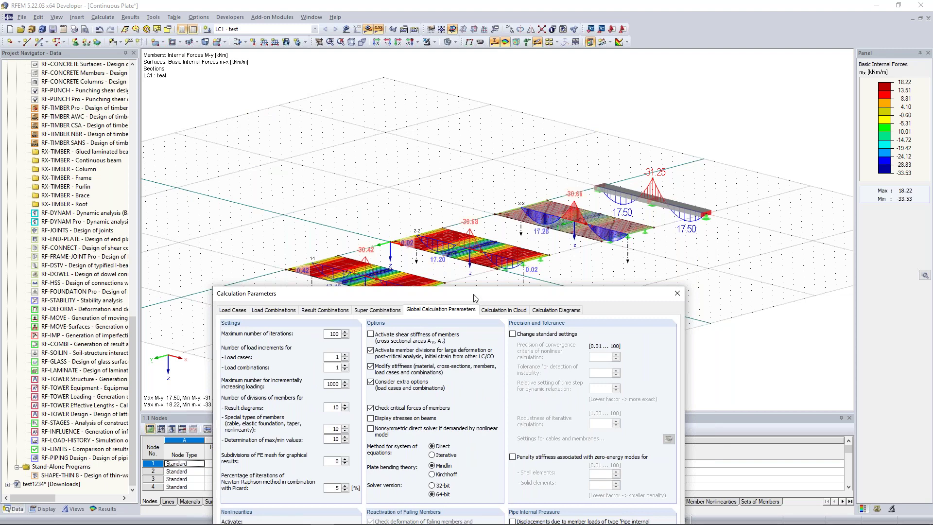
Set the plate bending theory to Kirchhoff in the global calculation parameters and recalculate the model.
{"action": "left_click_drag", "start_coordinate": [475, 294], "coordinate": [458, 103]}
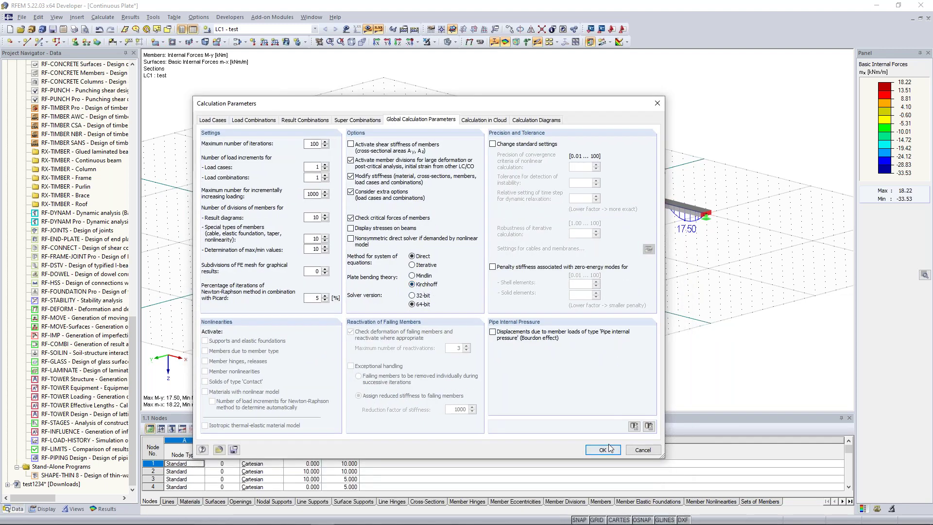
{"action": "left_click", "coordinate": [603, 450]}
{"action": "left_click", "coordinate": [411, 302]}
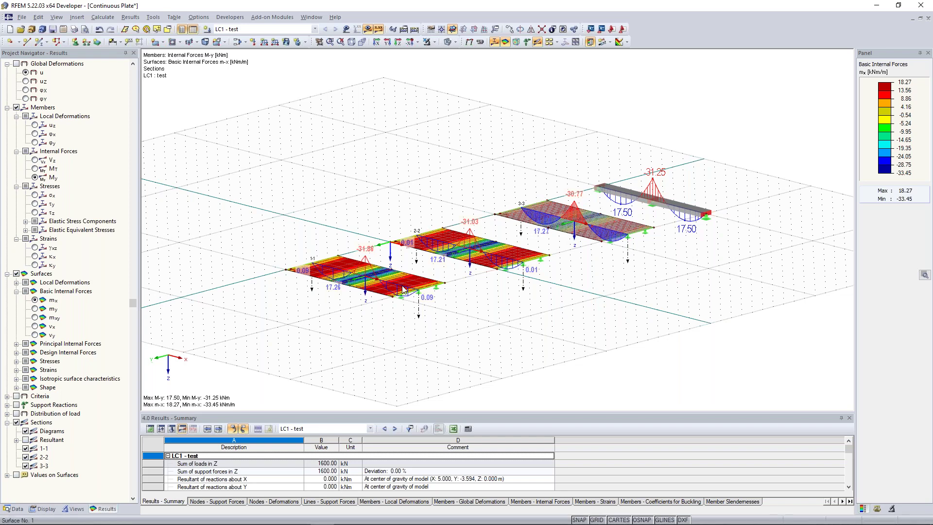
Check the thickness settings of the coarsest-meshed plate's surface and close them without changes.
{"action": "scroll", "coordinate": [402, 289], "scroll_direction": "up", "scroll_amount": 2}
{"action": "scroll", "coordinate": [402, 290], "scroll_direction": "up", "scroll_amount": 1}
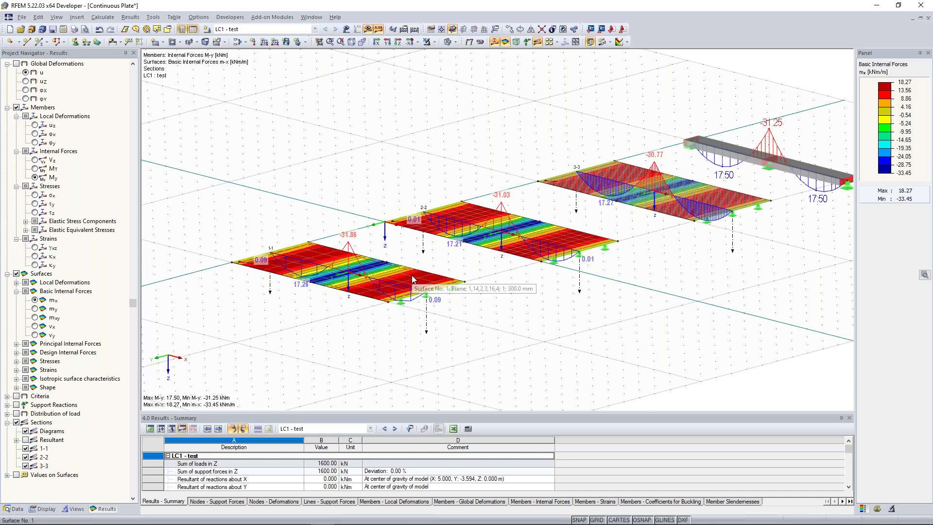
{"action": "double_click", "coordinate": [412, 277]}
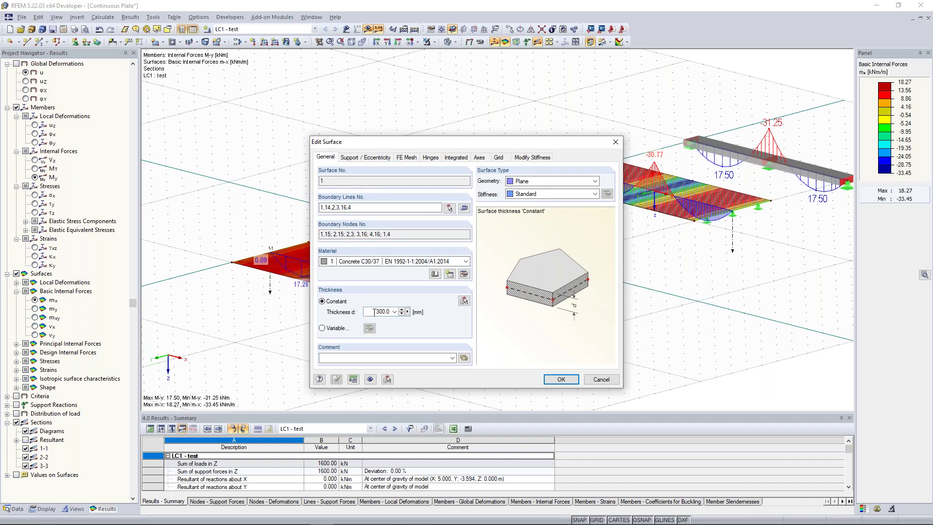
{"action": "left_click", "coordinate": [610, 145]}
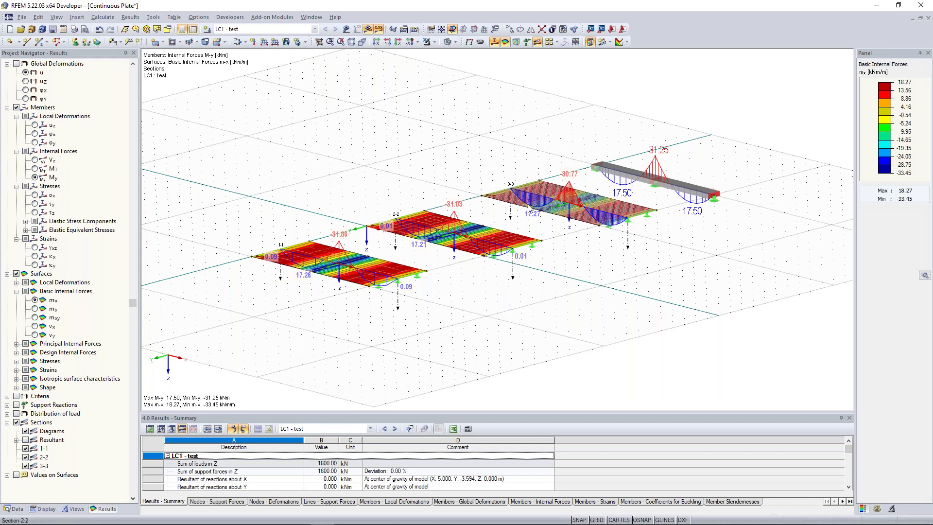
{"action": "middle_click_drag", "start_coordinate": [483, 151], "coordinate": [582, 145]}
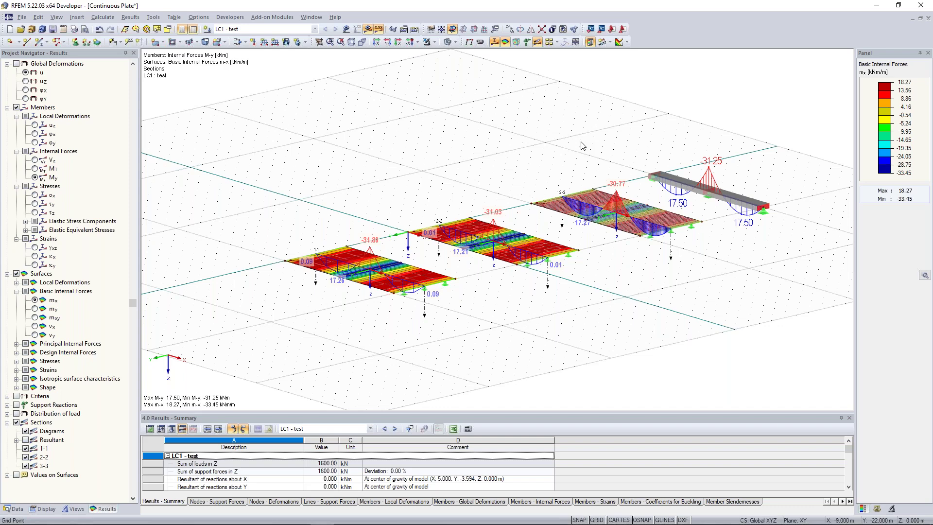
{"action": "middle_click_drag", "start_coordinate": [421, 234], "coordinate": [413, 184], "text": "ctrl"}
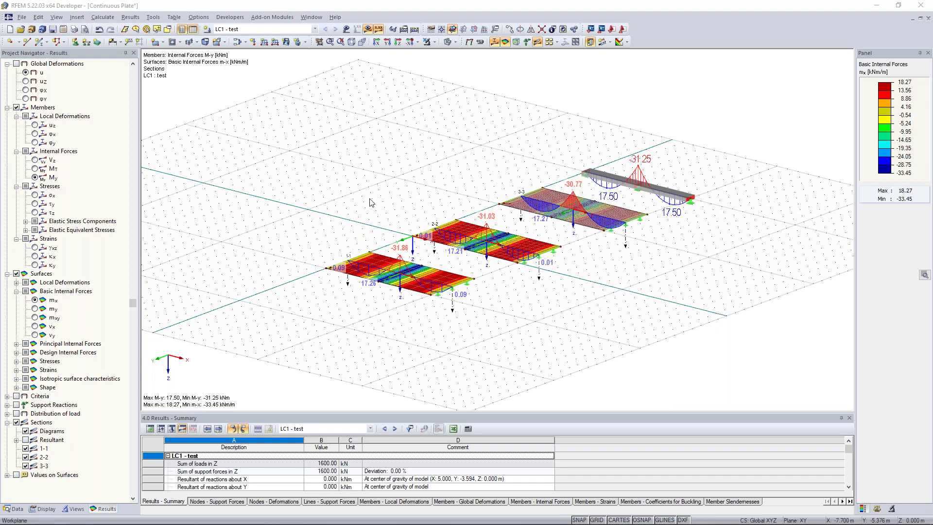
{"action": "scroll", "coordinate": [396, 211], "scroll_direction": "up", "scroll_amount": 5}
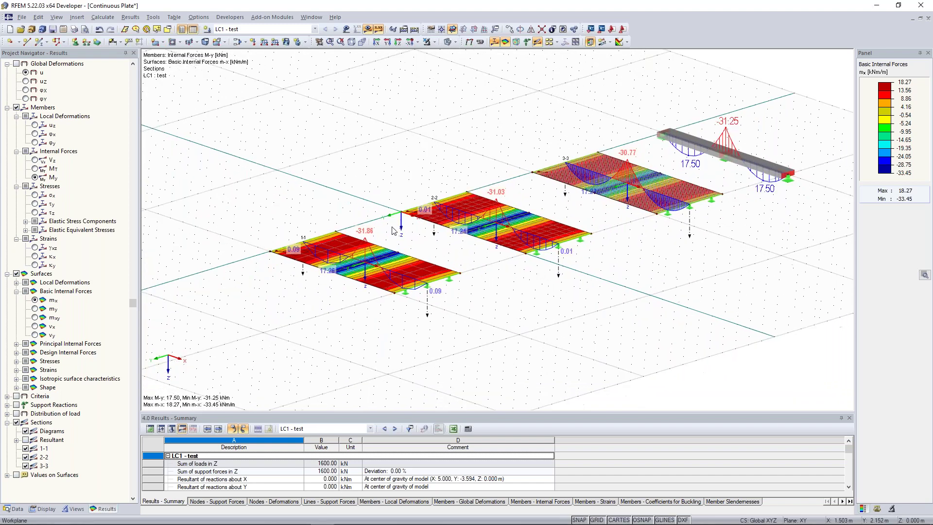
{"action": "middle_click_drag", "start_coordinate": [396, 211], "coordinate": [371, 210]}
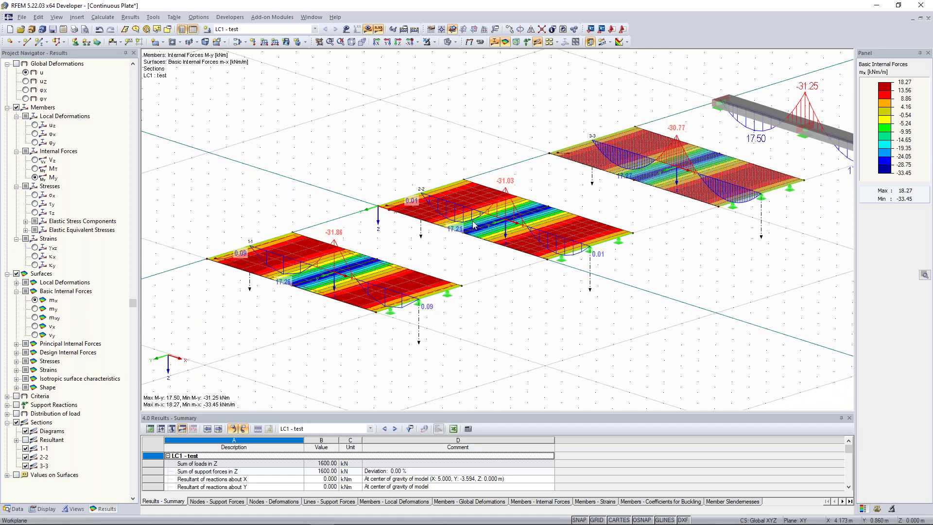
Compare the moment diagrams of the three differently meshed plates with the reference beam's moments from several viewing angles.
{"action": "middle_click_drag", "start_coordinate": [461, 206], "coordinate": [446, 208]}
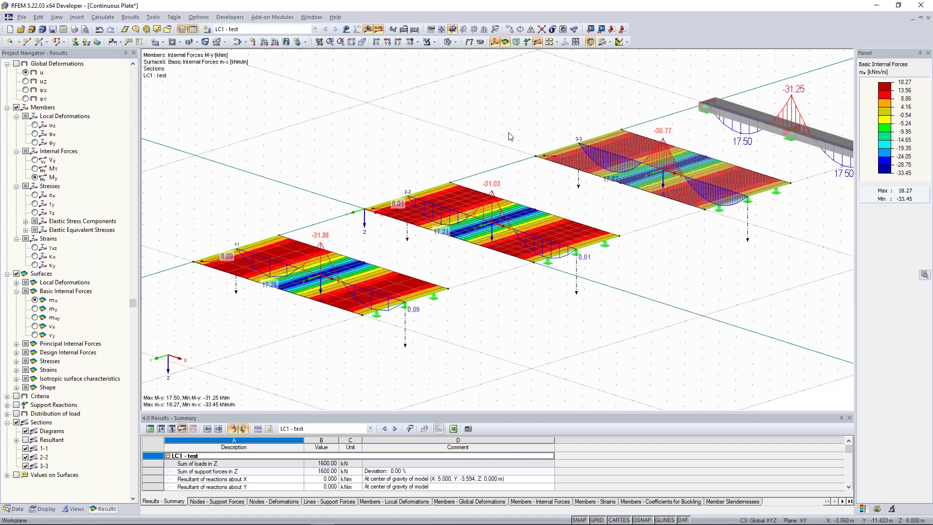
{"action": "mouse_move", "coordinate": [509, 136]}
{"action": "middle_mouse_down", "text": "ctrl"}
{"action": "mouse_move", "coordinate": [496, 142]}
{"action": "mouse_move", "coordinate": [515, 142]}
{"action": "middle_mouse_up", "text": "ctrl"}
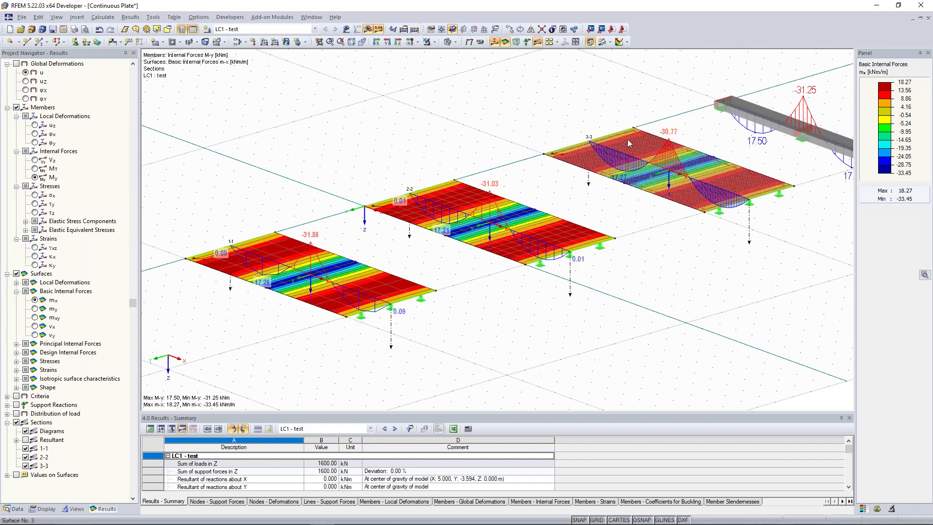
{"action": "middle_click_drag", "start_coordinate": [626, 144], "coordinate": [618, 169], "text": "ctrl"}
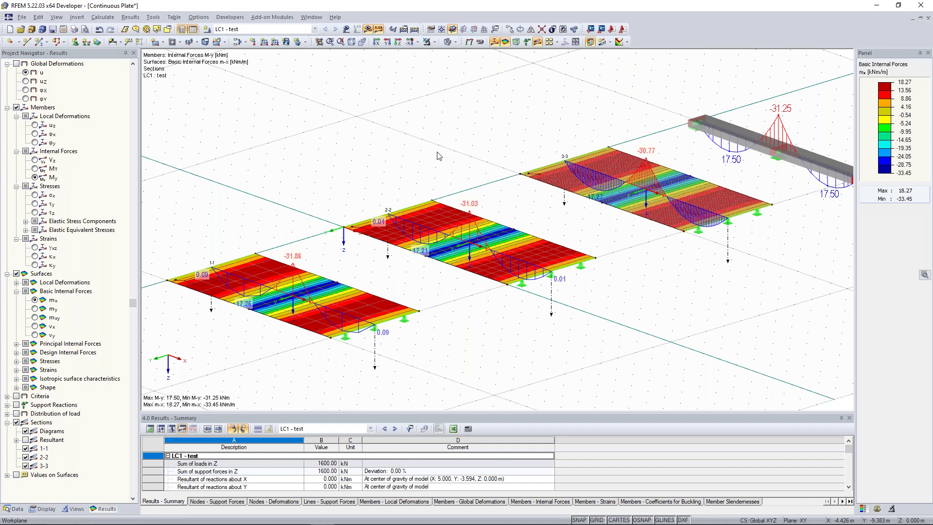
{"action": "scroll", "coordinate": [438, 155], "scroll_direction": "down", "scroll_amount": 1}
{"action": "middle_click_drag", "start_coordinate": [402, 146], "coordinate": [427, 161]}
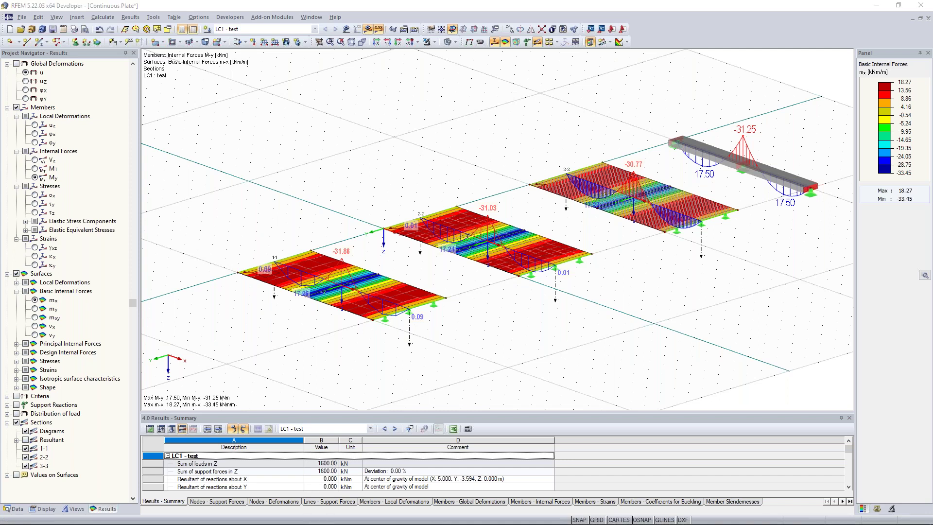
{"action": "scroll", "coordinate": [376, 231], "scroll_direction": "down", "scroll_amount": 1}
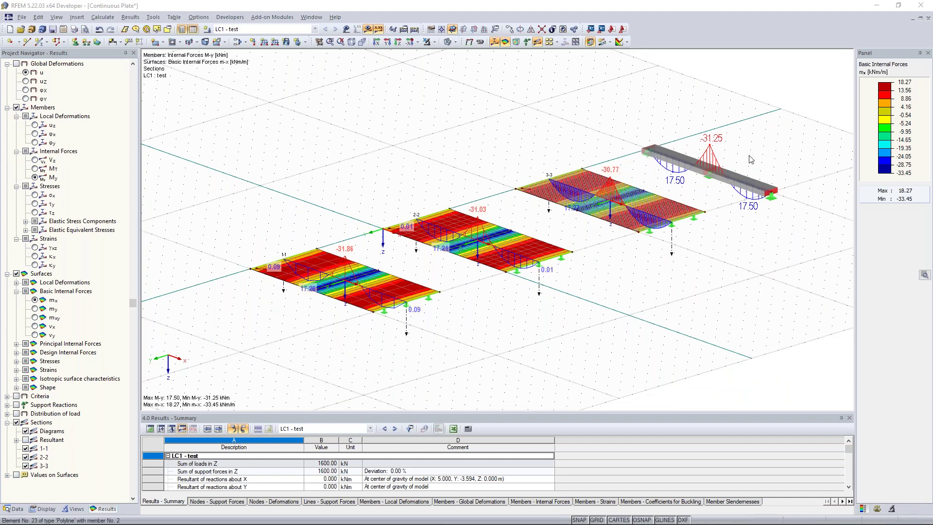
{"action": "middle_click_drag", "start_coordinate": [509, 164], "coordinate": [500, 170]}
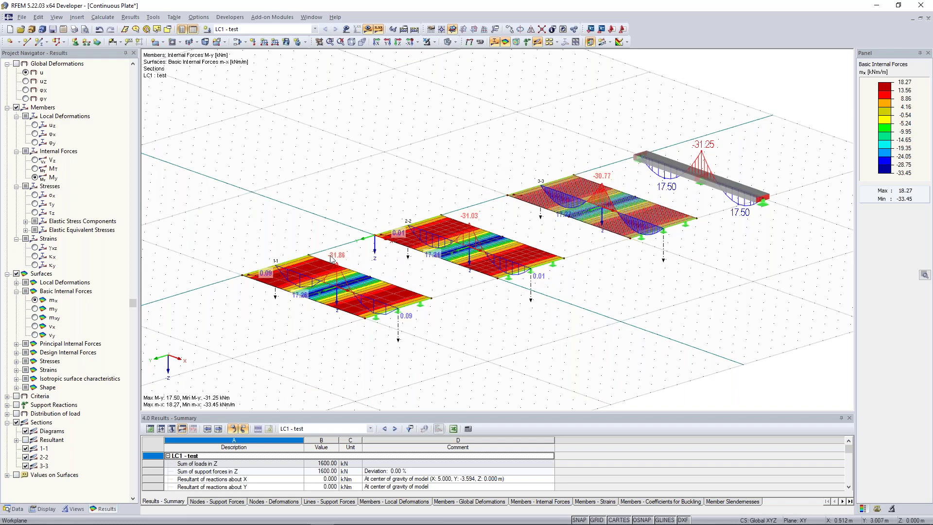
{"action": "middle_click_drag", "start_coordinate": [369, 209], "coordinate": [337, 227], "text": "ctrl"}
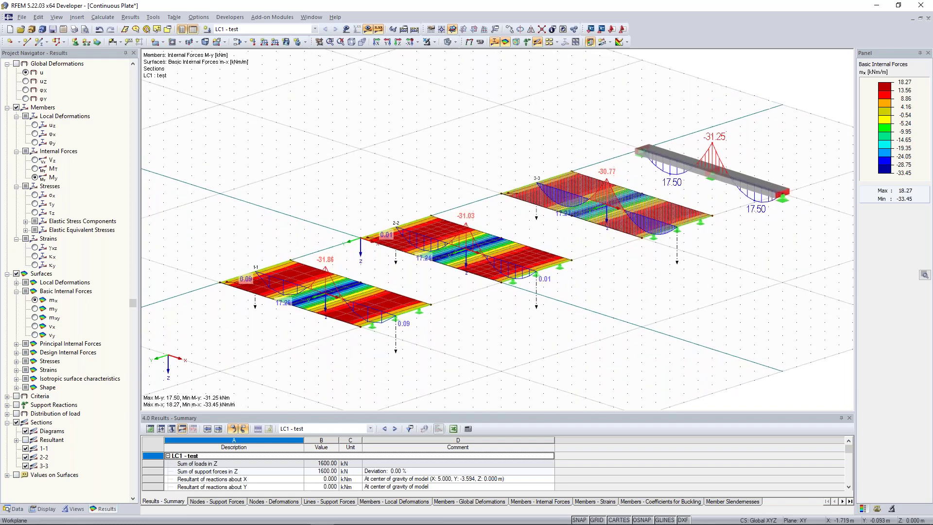
{"action": "middle_click_drag", "start_coordinate": [257, 289], "coordinate": [259, 277]}
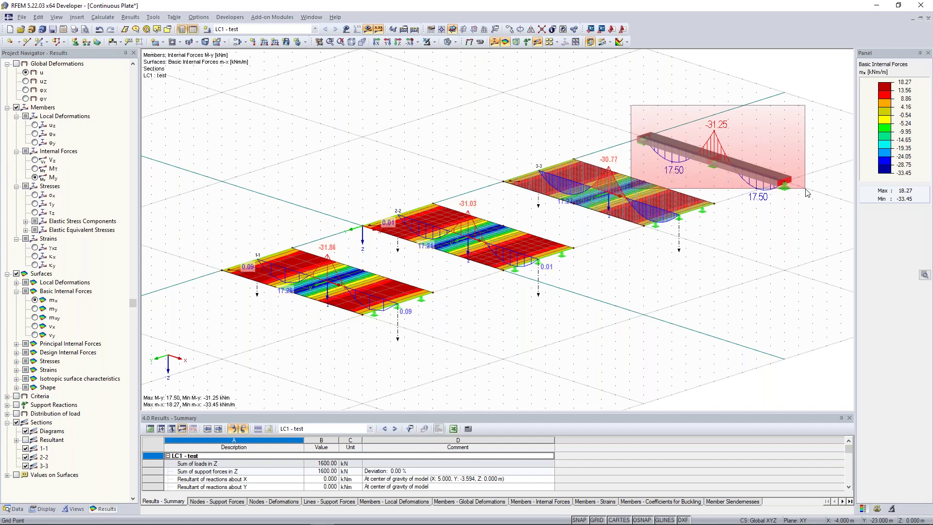
{"action": "middle_click_drag", "start_coordinate": [781, 150], "coordinate": [624, 145], "text": "ctrl"}
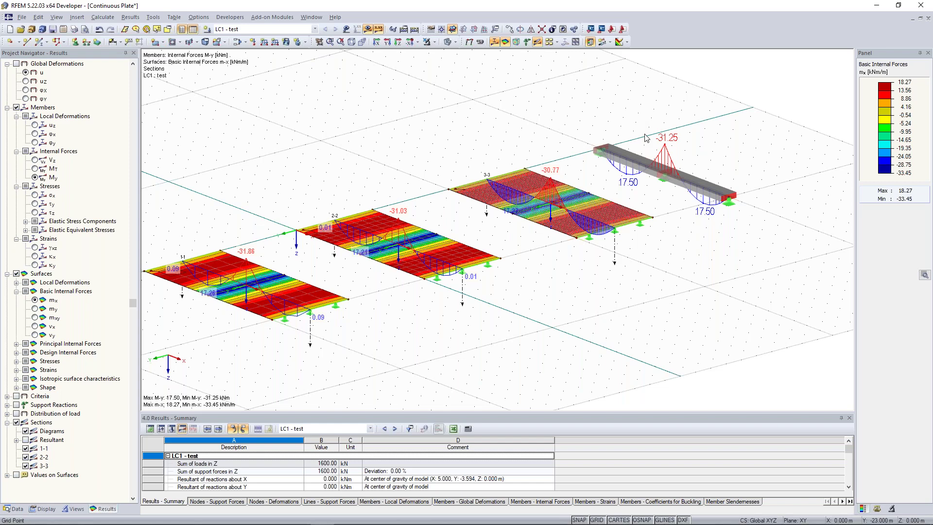
{"action": "middle_click_drag", "start_coordinate": [733, 160], "coordinate": [545, 156], "text": "ctrl"}
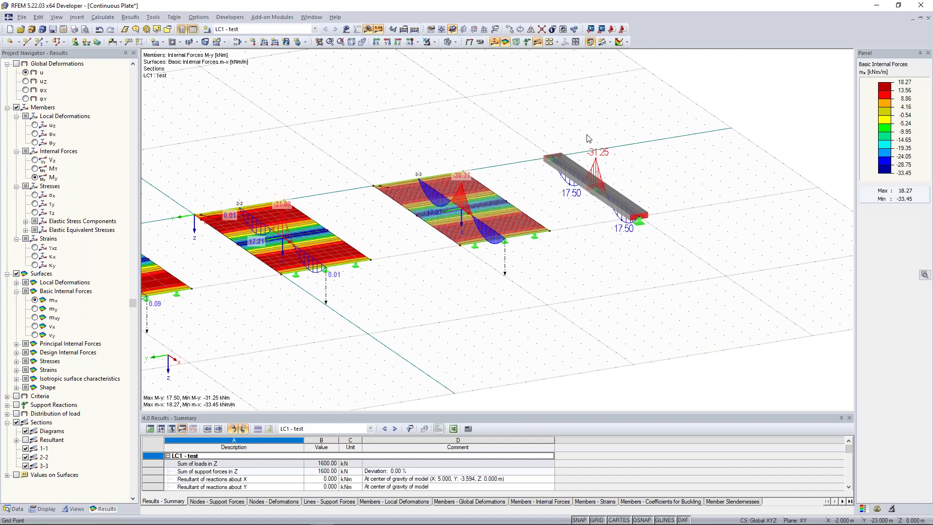
{"action": "middle_click_drag", "start_coordinate": [541, 138], "coordinate": [685, 141], "text": "ctrl"}
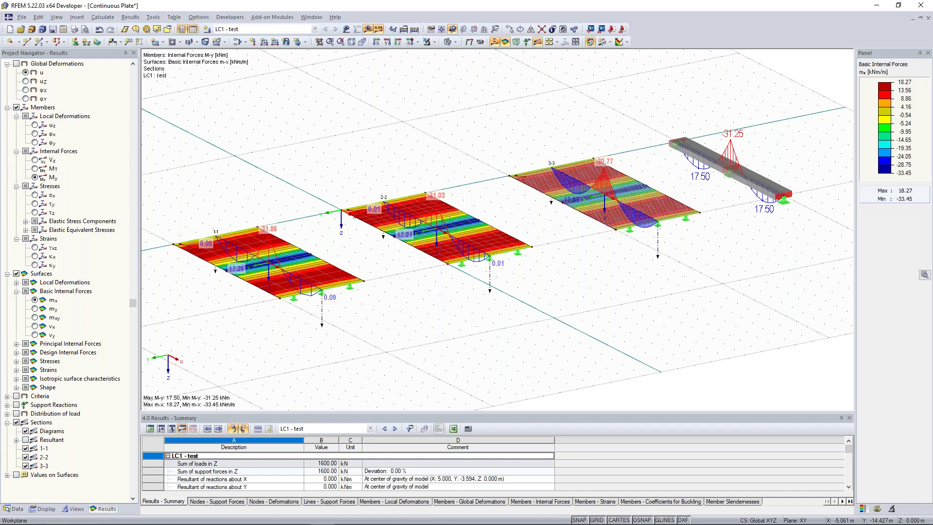
{"action": "middle_click_drag", "start_coordinate": [285, 173], "coordinate": [272, 204], "text": "ctrl"}
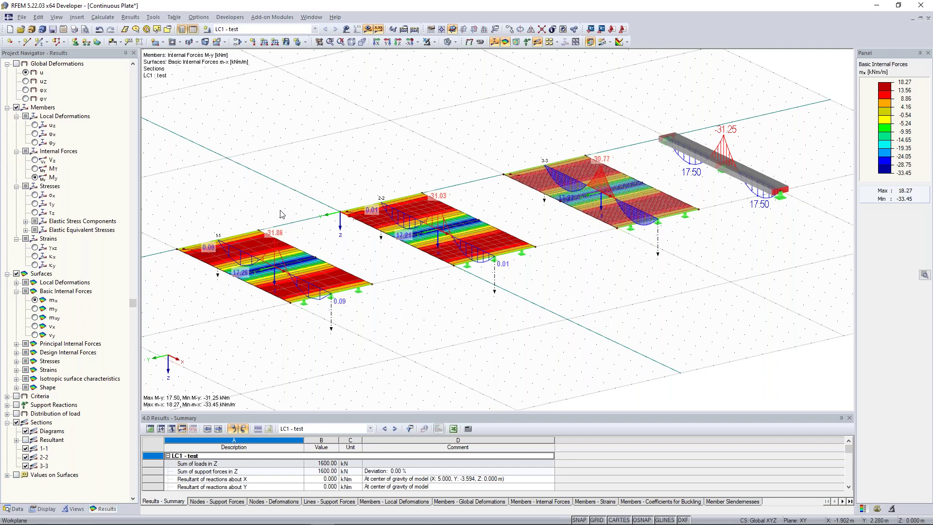
{"action": "middle_click_drag", "start_coordinate": [278, 212], "coordinate": [352, 194], "text": "ctrl"}
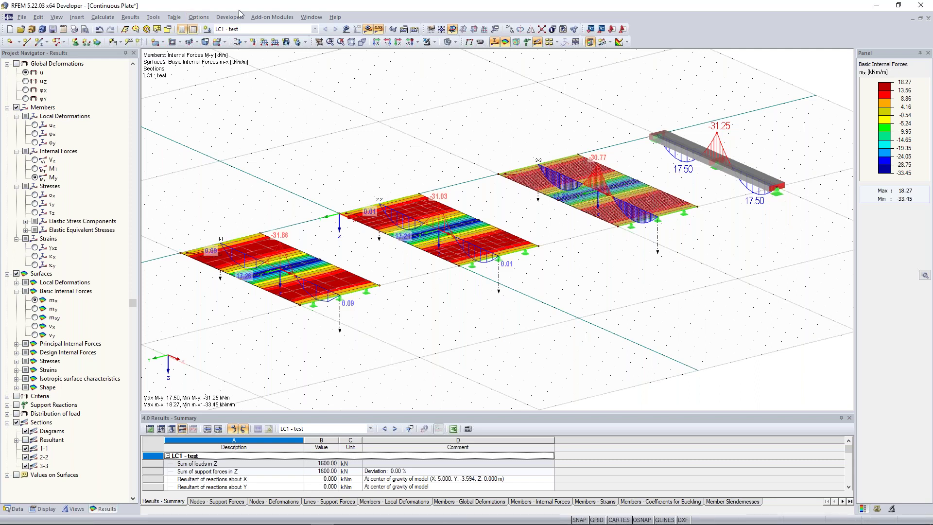
Open the FE mesh settings and examine the target length of finite elements alongside the plates.
{"action": "left_click", "coordinate": [104, 19]}
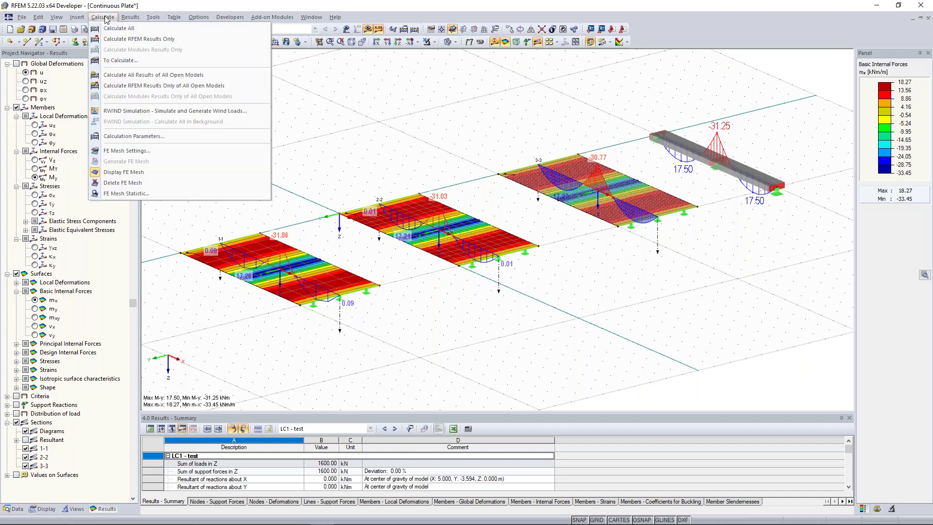
{"action": "left_click", "coordinate": [151, 154]}
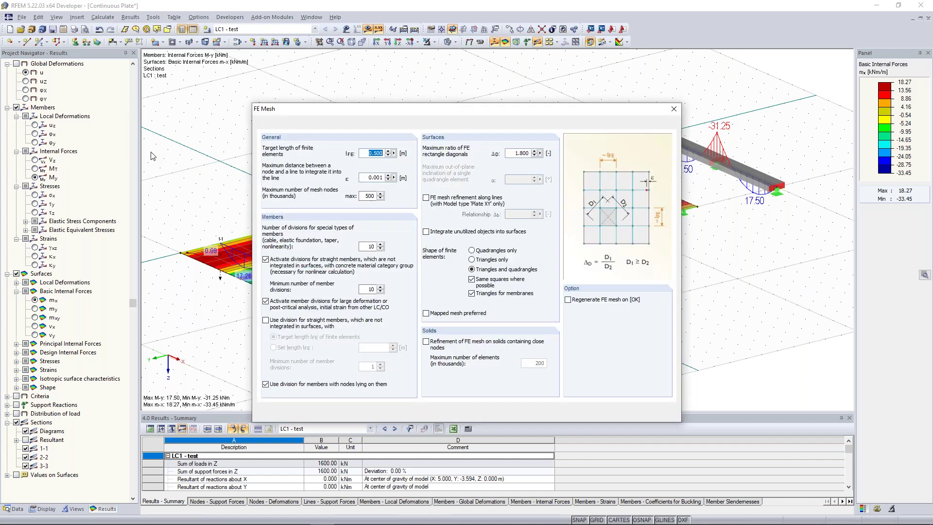
{"action": "left_click_drag", "start_coordinate": [417, 111], "coordinate": [387, 81]}
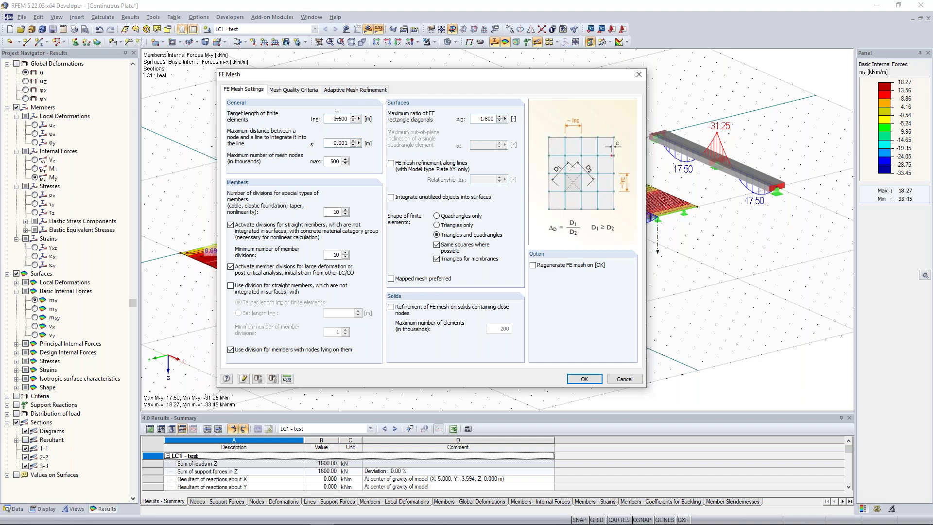
{"action": "left_click_drag", "start_coordinate": [393, 74], "coordinate": [415, 263]}
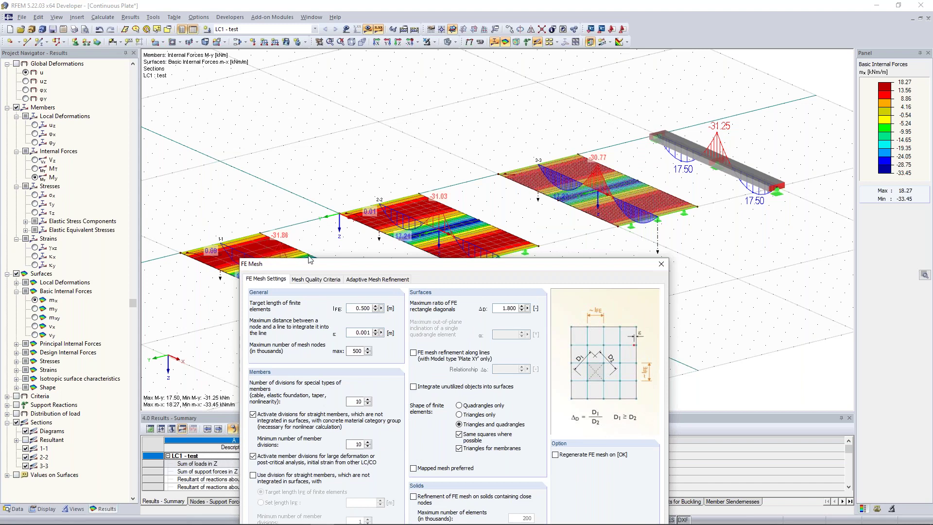
{"action": "left_click_drag", "start_coordinate": [335, 265], "coordinate": [340, 84]}
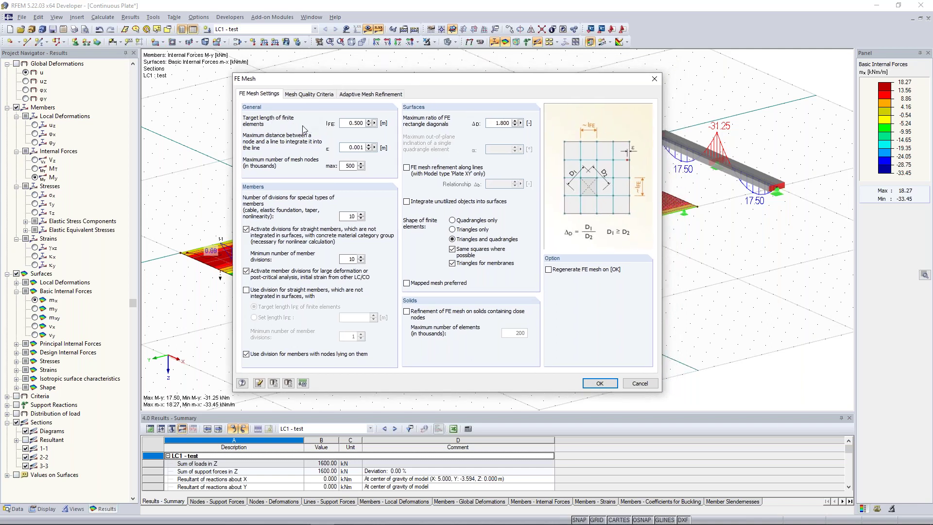
{"action": "double_click", "coordinate": [351, 123]}
{"action": "left_click", "coordinate": [493, 125]}
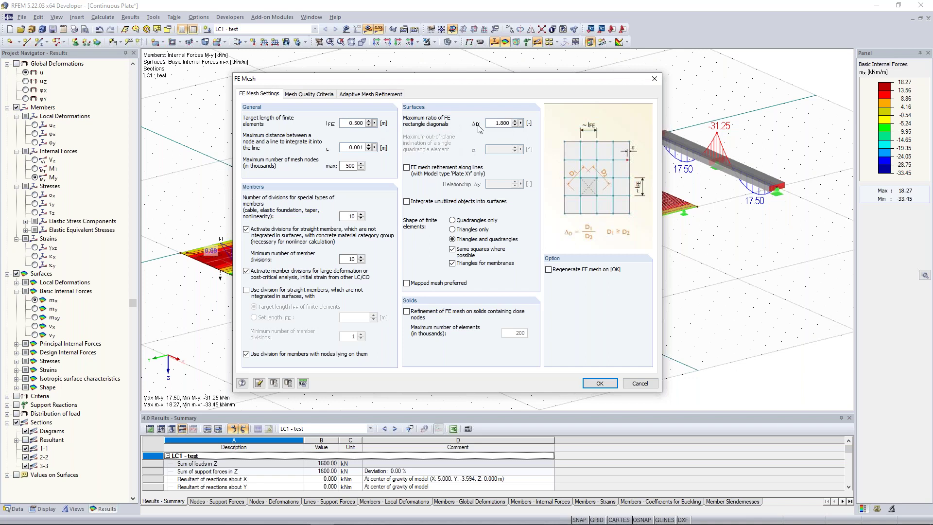
Compare the triangles-only element shape with triangles and quadrangles, and close the FE mesh settings without changes.
{"action": "double_click", "coordinate": [503, 124]}
{"action": "left_click", "coordinate": [454, 230]}
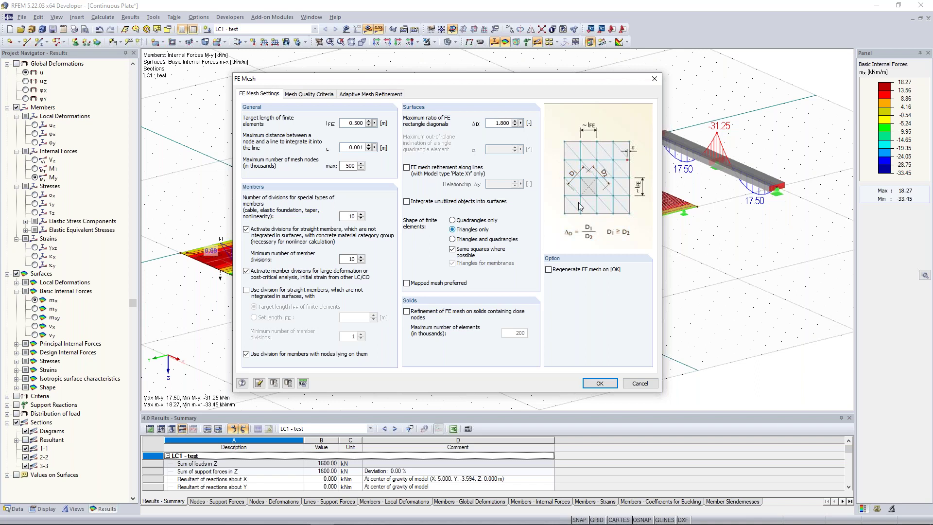
{"action": "left_click", "coordinate": [452, 239]}
{"action": "left_click", "coordinate": [453, 230]}
{"action": "left_click", "coordinate": [452, 239]}
{"action": "left_click", "coordinate": [654, 79]}
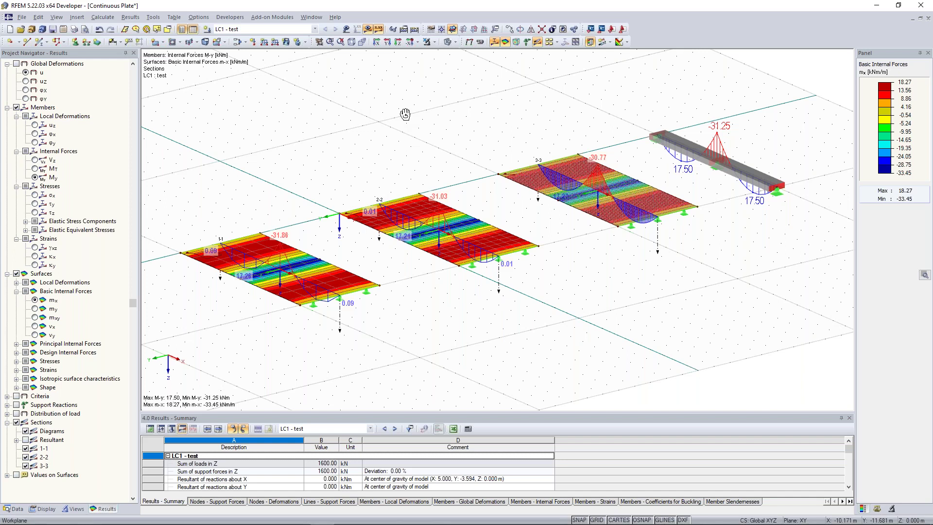
{"action": "middle_click_drag", "start_coordinate": [404, 118], "coordinate": [303, 96], "text": "ctrl"}
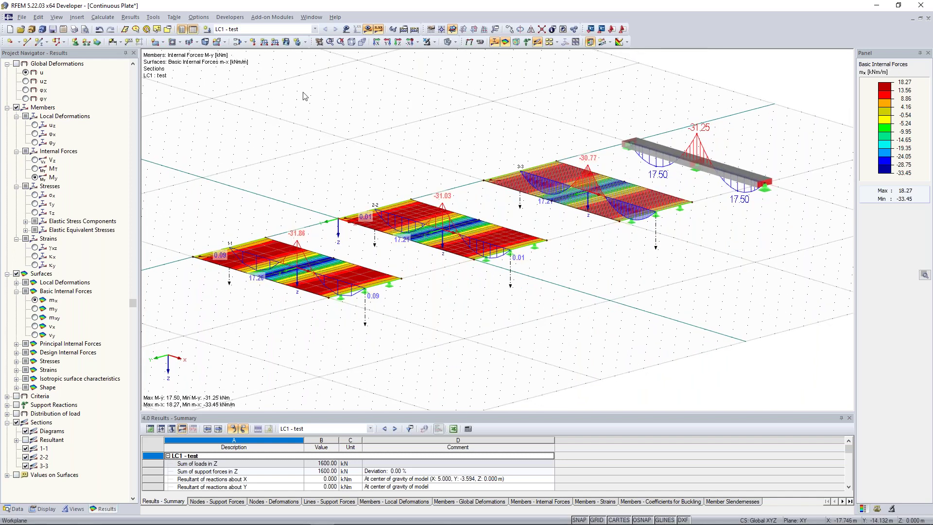
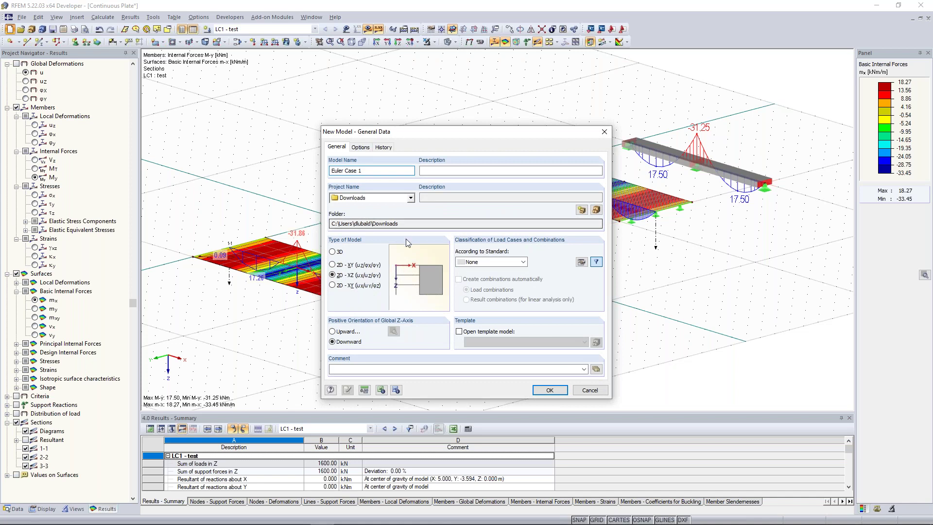
Create the model Euler Case 1 in the Examples project with the 3D model type.
{"action": "left_click", "coordinate": [411, 198]}
{"action": "left_click", "coordinate": [378, 211]}
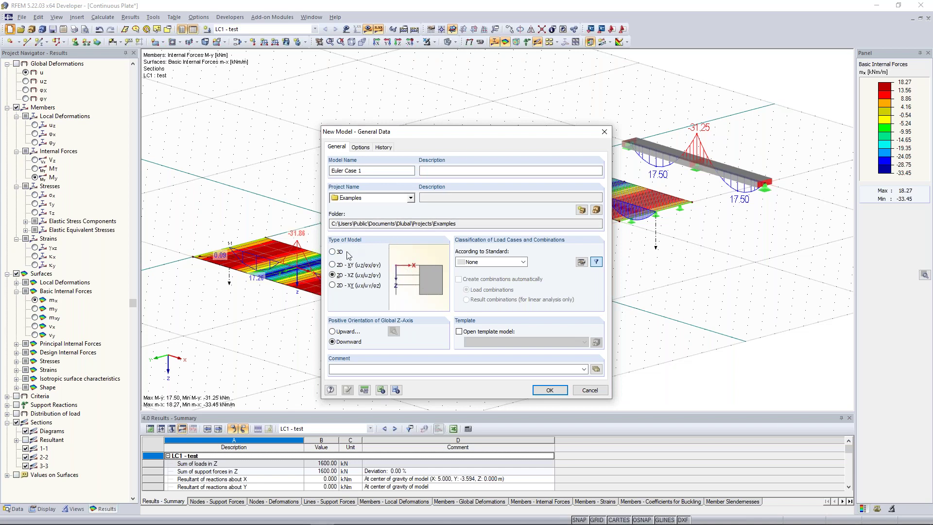
{"action": "left_click", "coordinate": [333, 252]}
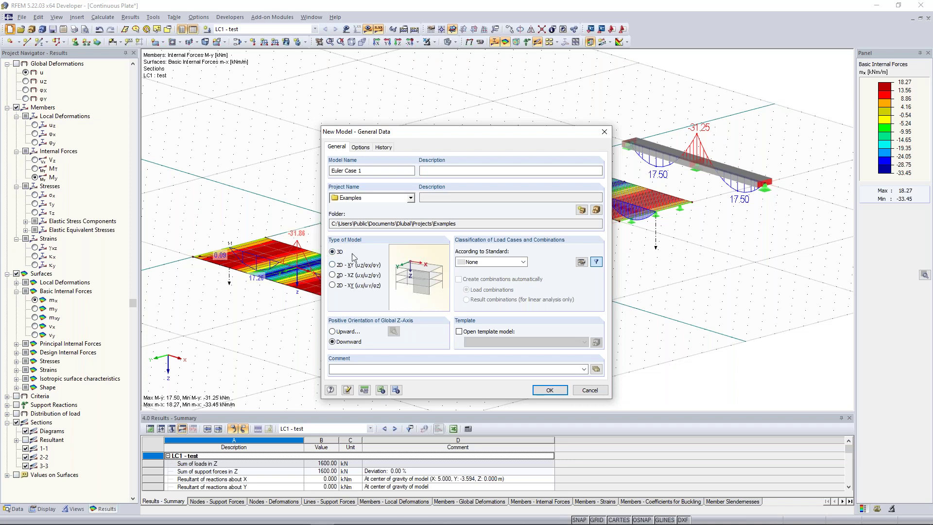
{"action": "left_click", "coordinate": [548, 391]}
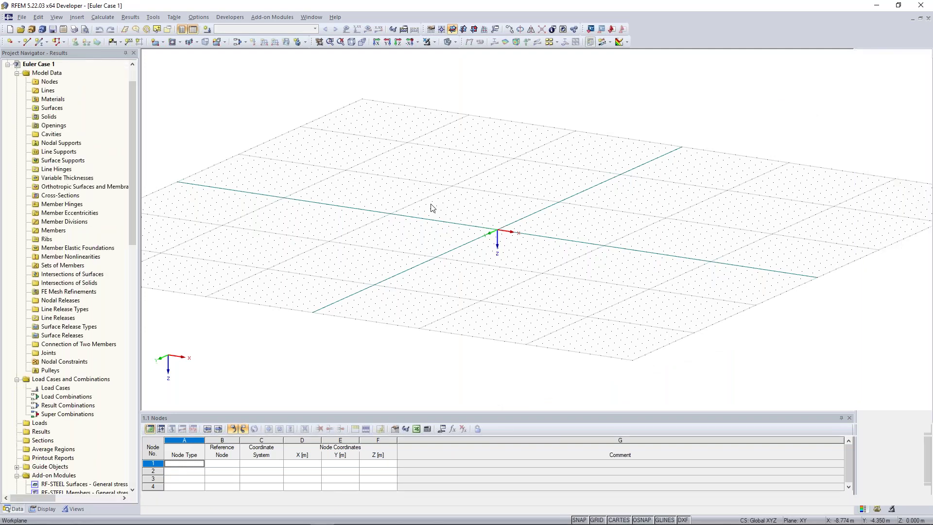
Start a new beam member in the empty model and begin a new cross-section for the member start.
{"action": "scroll", "coordinate": [511, 217], "scroll_direction": "down", "scroll_amount": 3}
{"action": "scroll", "coordinate": [558, 206], "scroll_direction": "down", "scroll_amount": 1}
{"action": "middle_click_drag", "start_coordinate": [558, 206], "coordinate": [516, 211]}
{"action": "scroll", "coordinate": [533, 219], "scroll_direction": "down", "scroll_amount": 1}
{"action": "scroll", "coordinate": [533, 222], "scroll_direction": "down", "scroll_amount": 1}
{"action": "scroll", "coordinate": [524, 222], "scroll_direction": "down", "scroll_amount": 1}
{"action": "scroll", "coordinate": [522, 221], "scroll_direction": "down", "scroll_amount": 1}
{"action": "scroll", "coordinate": [516, 210], "scroll_direction": "down", "scroll_amount": 1}
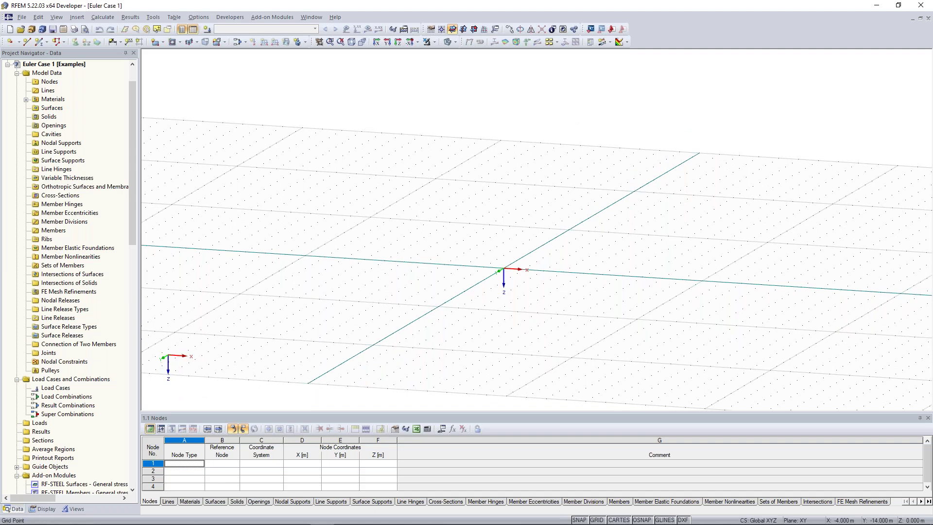
{"action": "scroll", "coordinate": [503, 221], "scroll_direction": "up", "scroll_amount": 1}
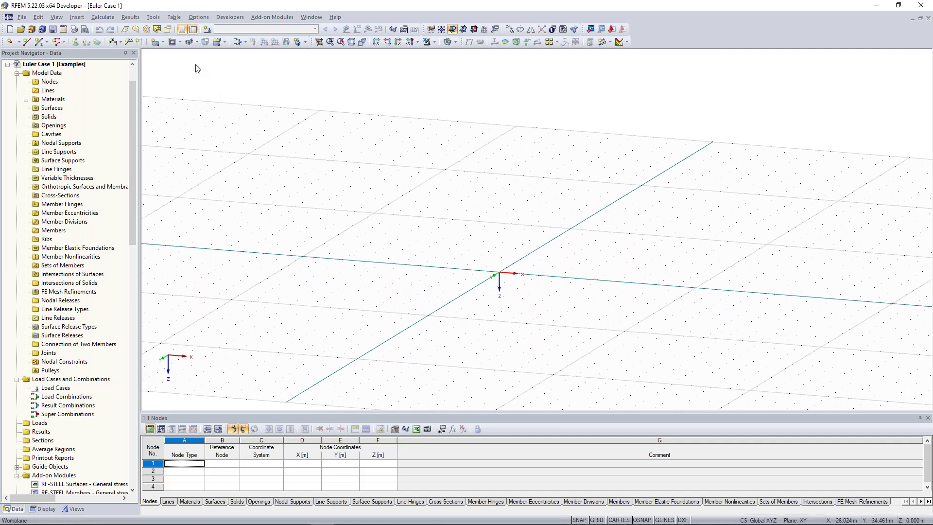
{"action": "left_click", "coordinate": [40, 43]}
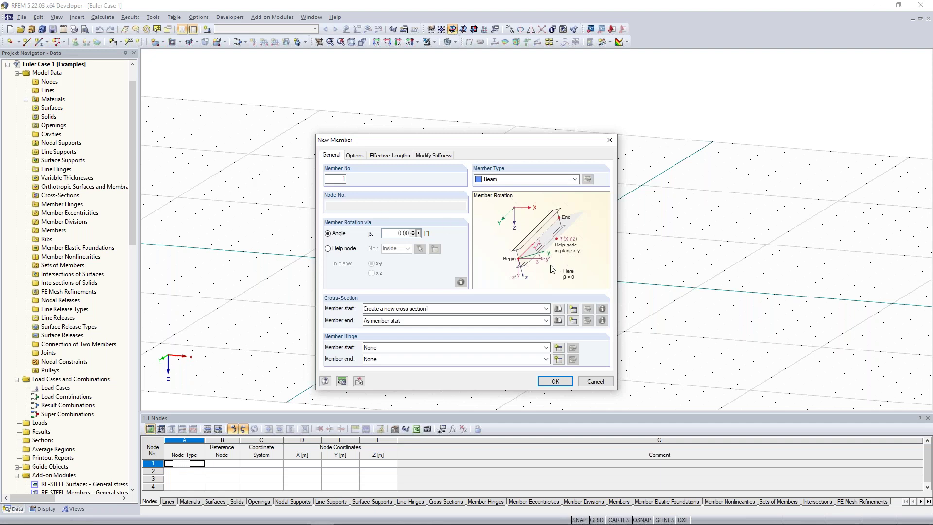
{"action": "left_click", "coordinate": [573, 310]}
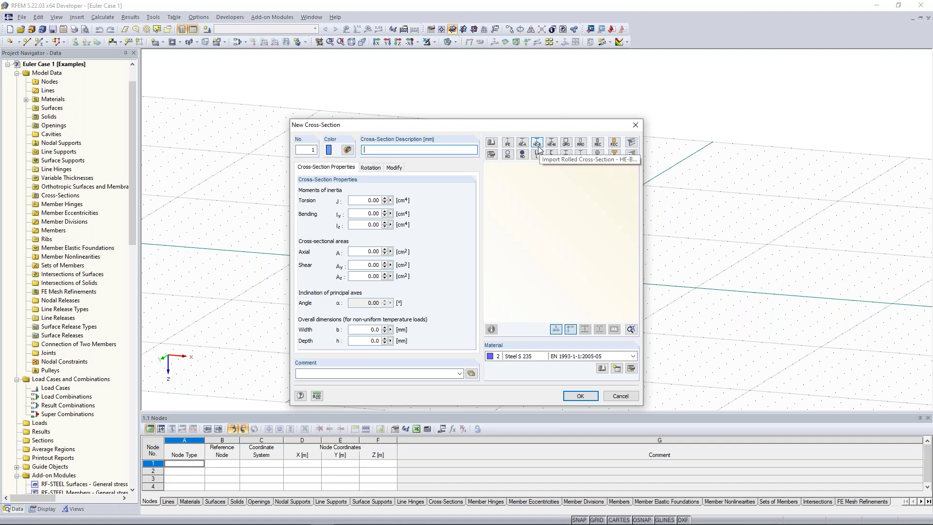
Open the rolled I-sections in the cross-section library.
{"action": "left_click", "coordinate": [494, 145]}
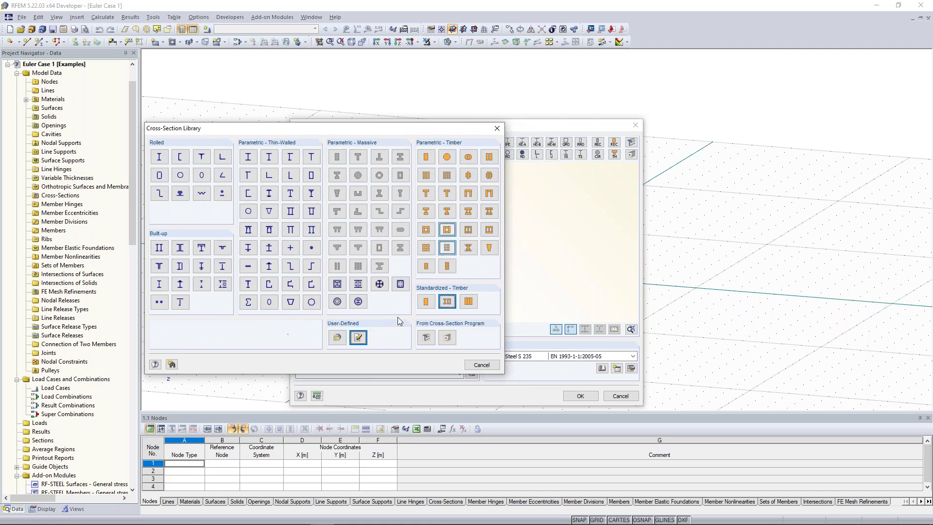
{"action": "left_click", "coordinate": [162, 161]}
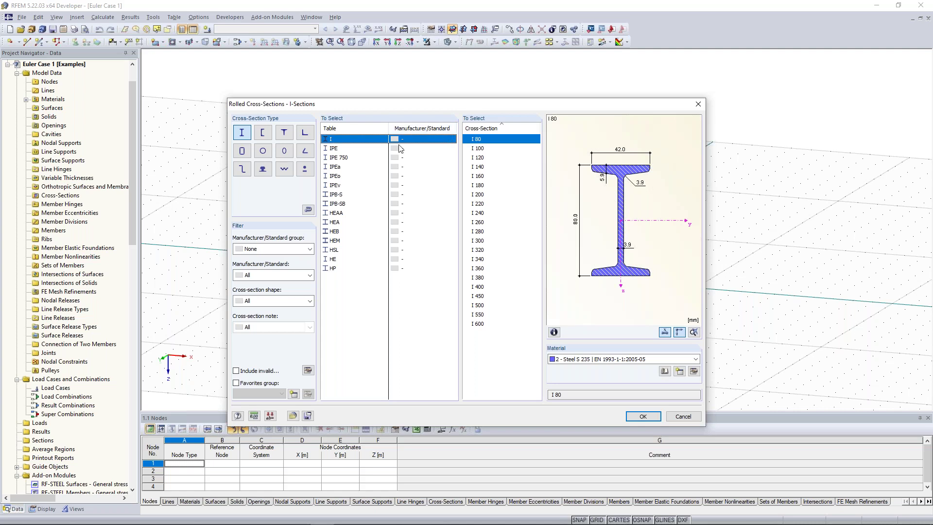
Examine the I-section filter options for manufacturer/standard group, manufacturer/standard and cross-section shape without changing them.
{"action": "left_click", "coordinate": [310, 249]}
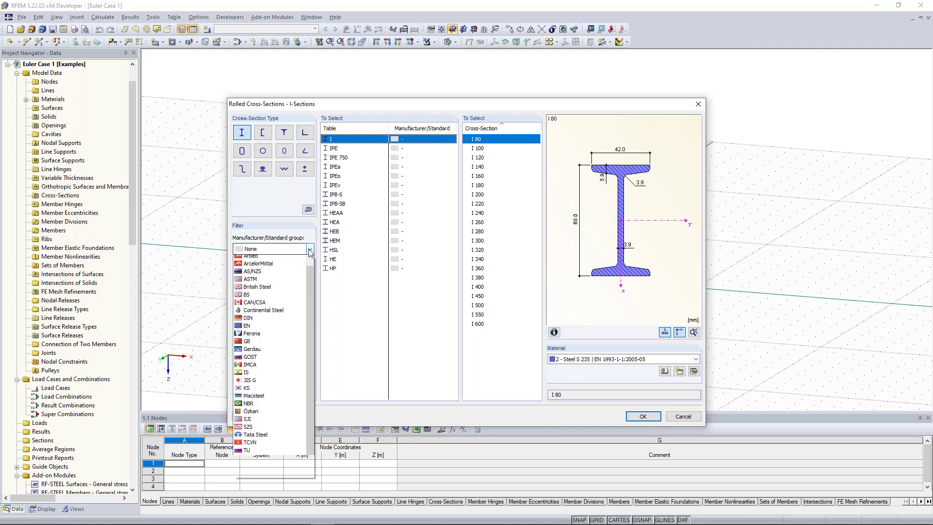
{"action": "left_click", "coordinate": [268, 229]}
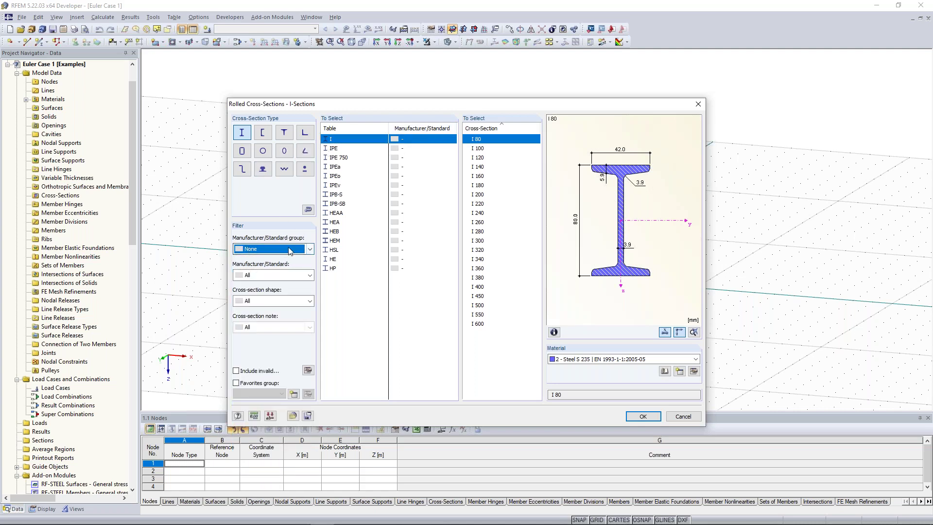
{"action": "left_click", "coordinate": [309, 249]}
{"action": "left_click", "coordinate": [310, 249]}
{"action": "left_click", "coordinate": [310, 275]}
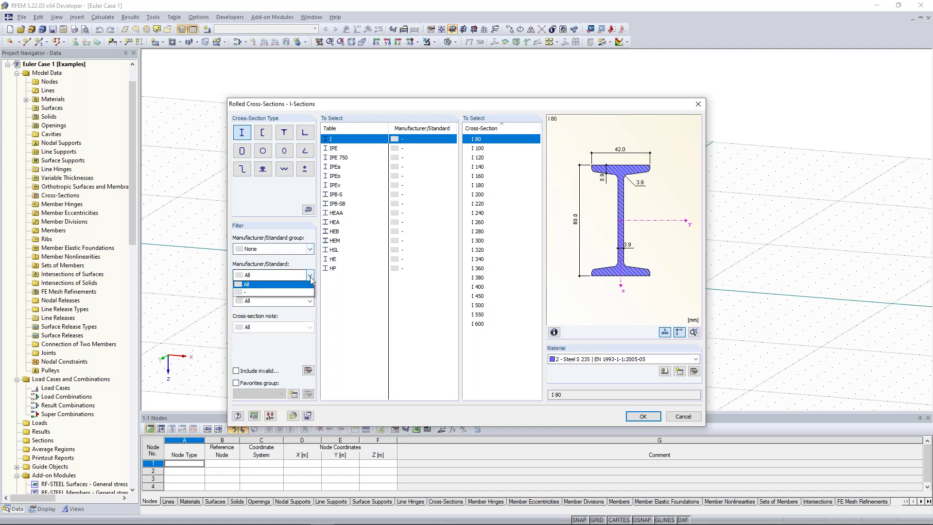
{"action": "left_click", "coordinate": [310, 301]}
{"action": "left_click", "coordinate": [310, 301]}
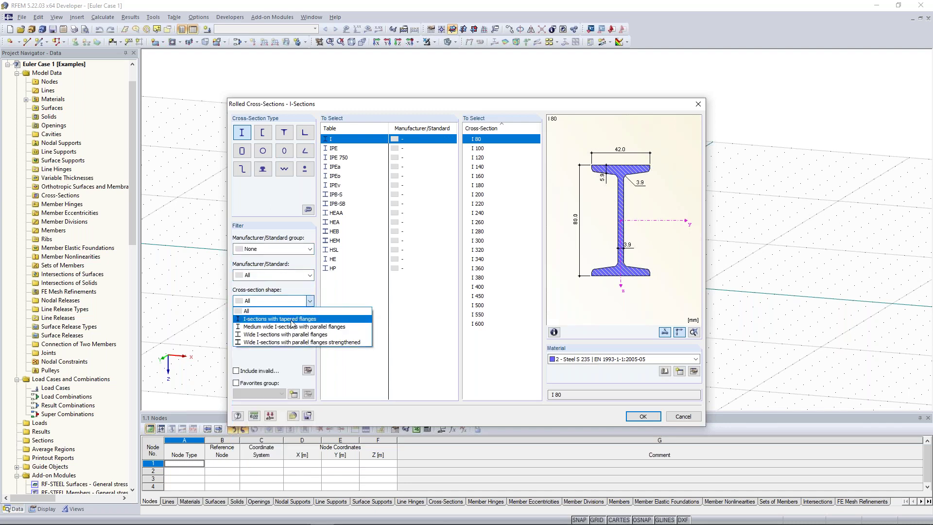
{"action": "left_click", "coordinate": [310, 302]}
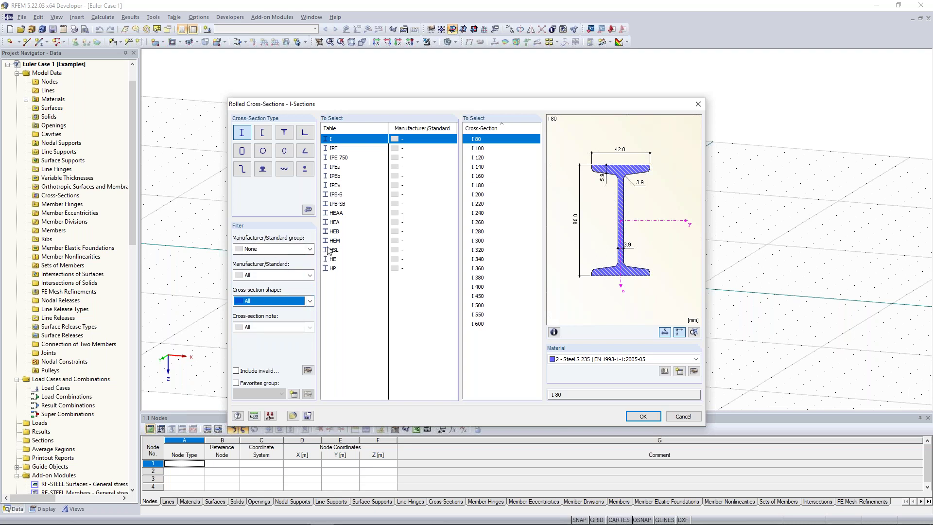
Assign the rolled section HEB 300 from the HEB table to the member start and accept the beam member settings.
{"action": "left_click", "coordinate": [343, 148]}
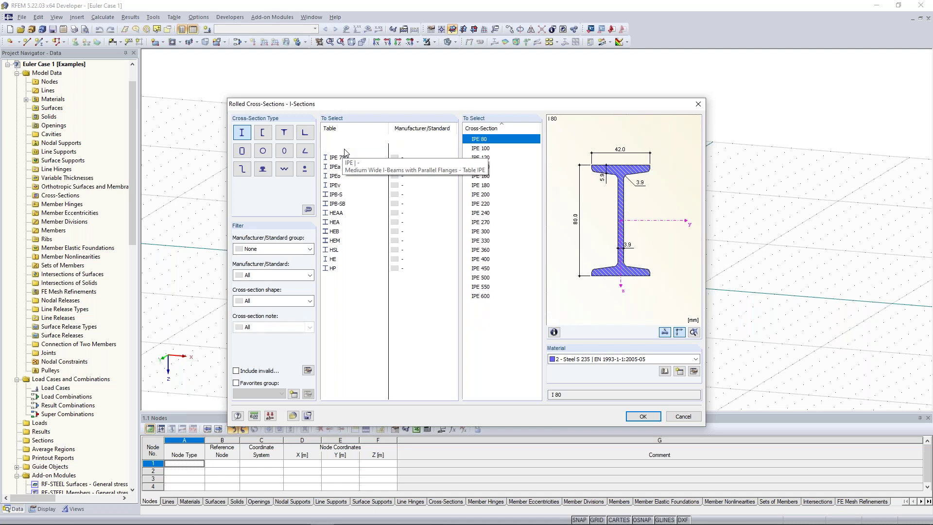
{"action": "left_click", "coordinate": [344, 232]}
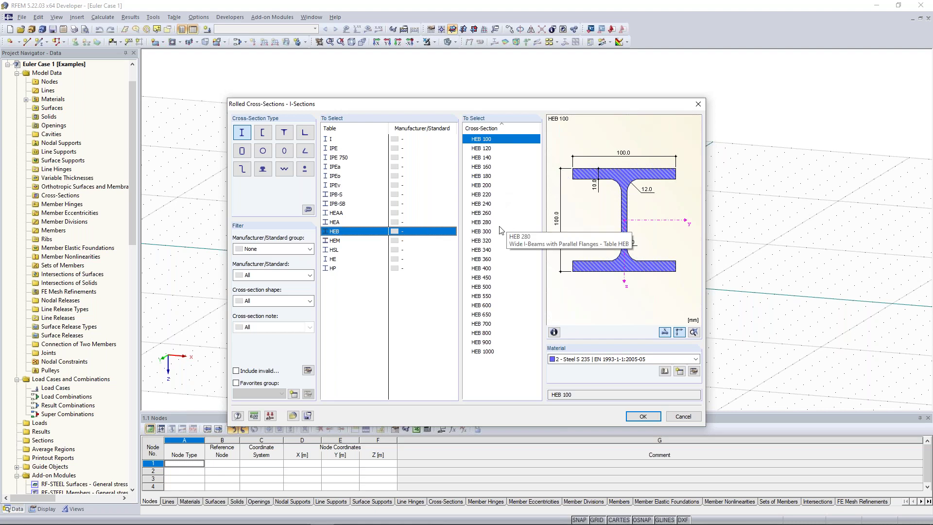
{"action": "left_click", "coordinate": [486, 233]}
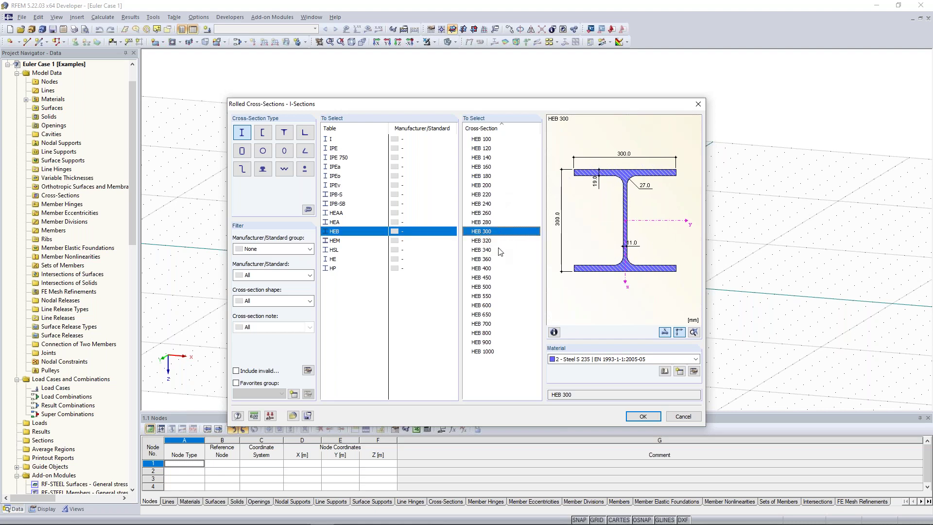
{"action": "left_click", "coordinate": [644, 417]}
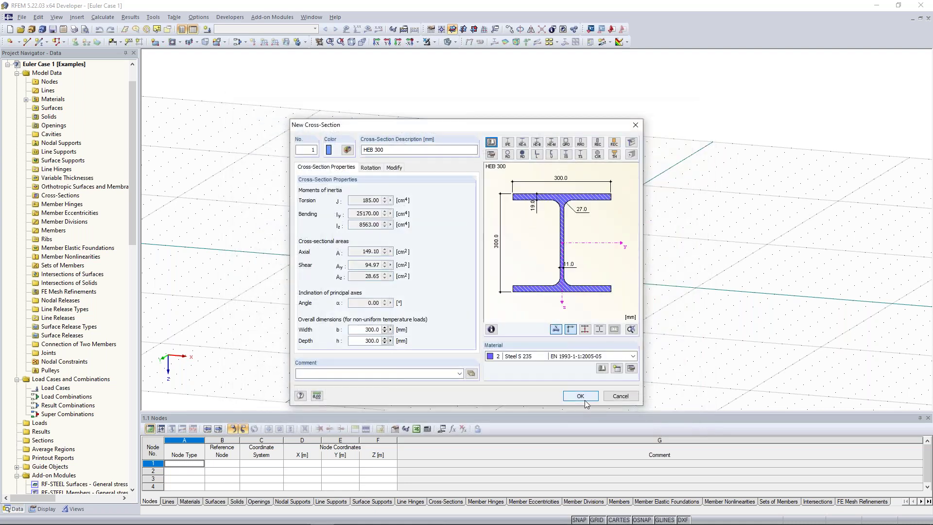
{"action": "left_click", "coordinate": [585, 400]}
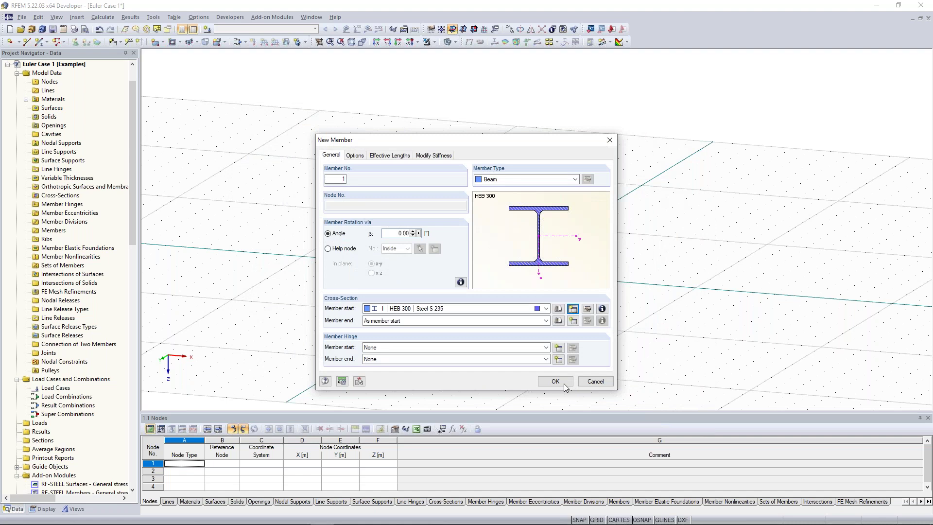
{"action": "left_click", "coordinate": [555, 381]}
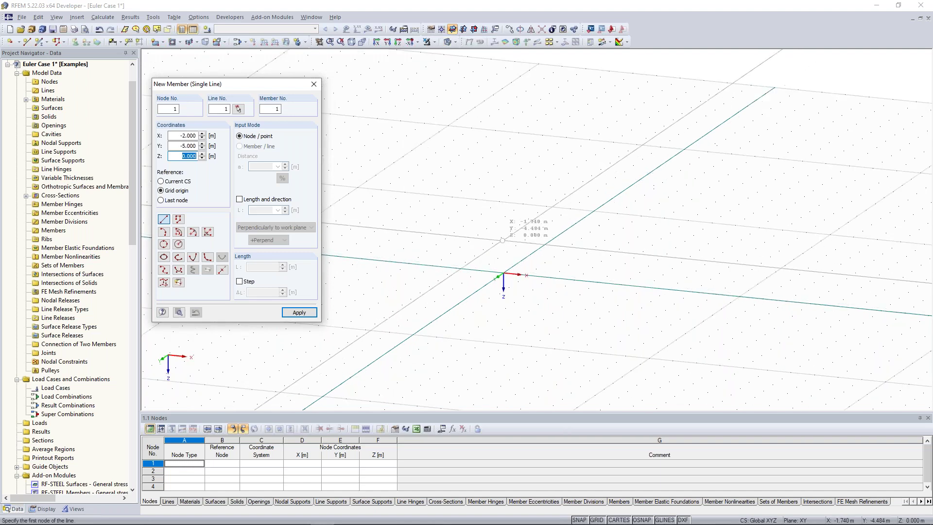
Draw three separate trial members in the XY work plane, the first from the origin to X -6, Y -12 m.
{"action": "left_click", "coordinate": [452, 30]}
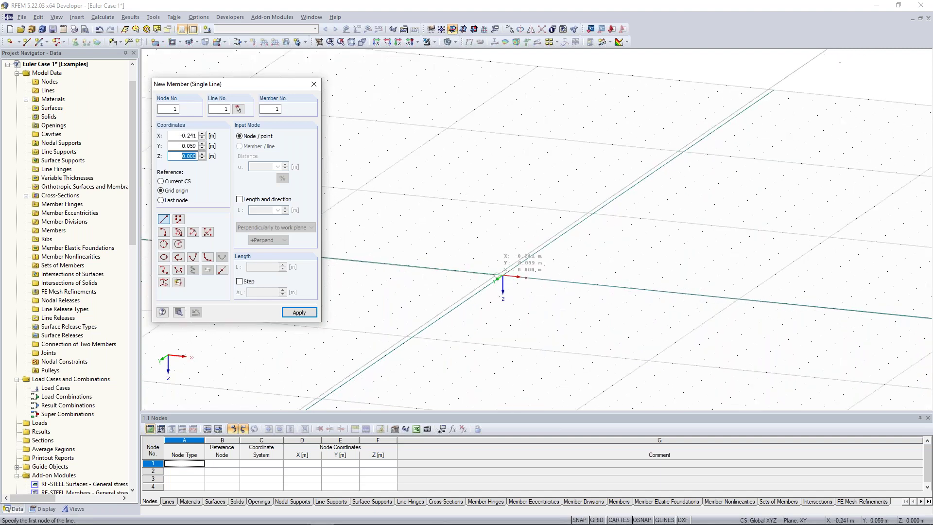
{"action": "left_click", "coordinate": [503, 277]}
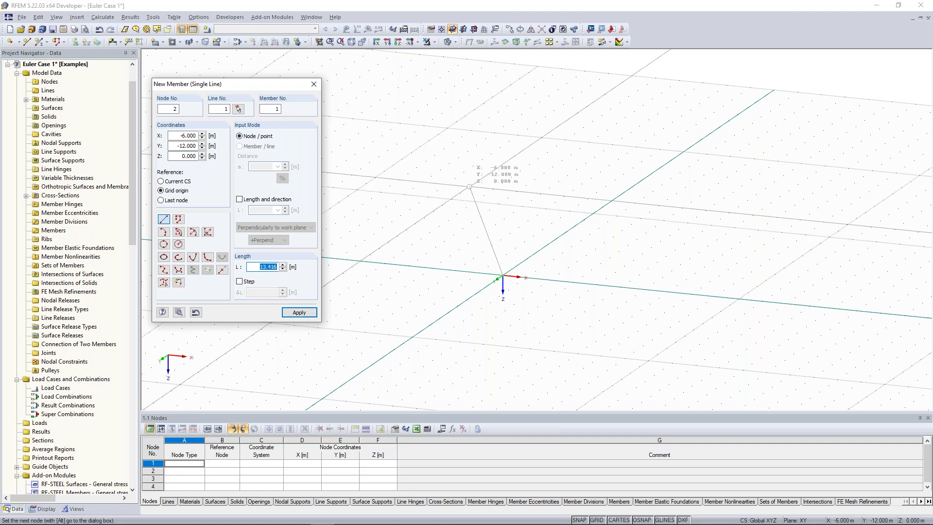
{"action": "left_click", "coordinate": [469, 187]}
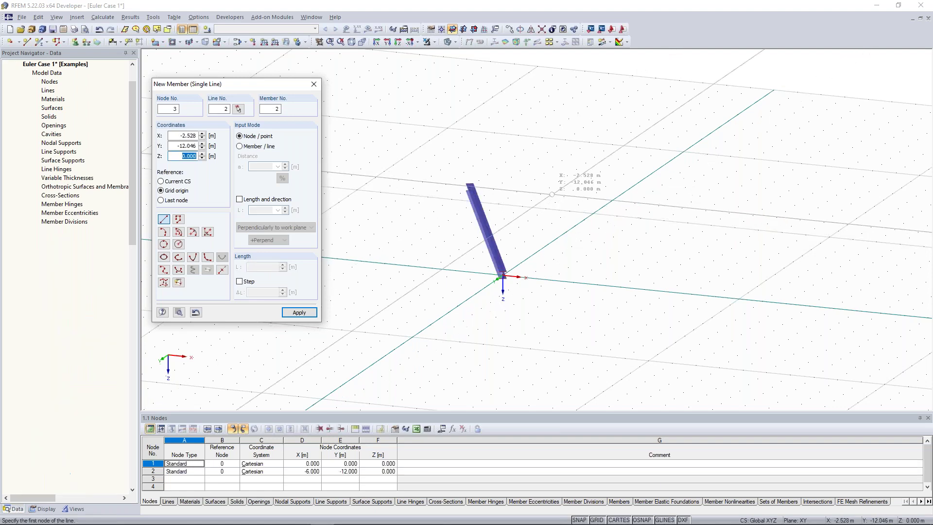
{"action": "left_click", "coordinate": [563, 197]}
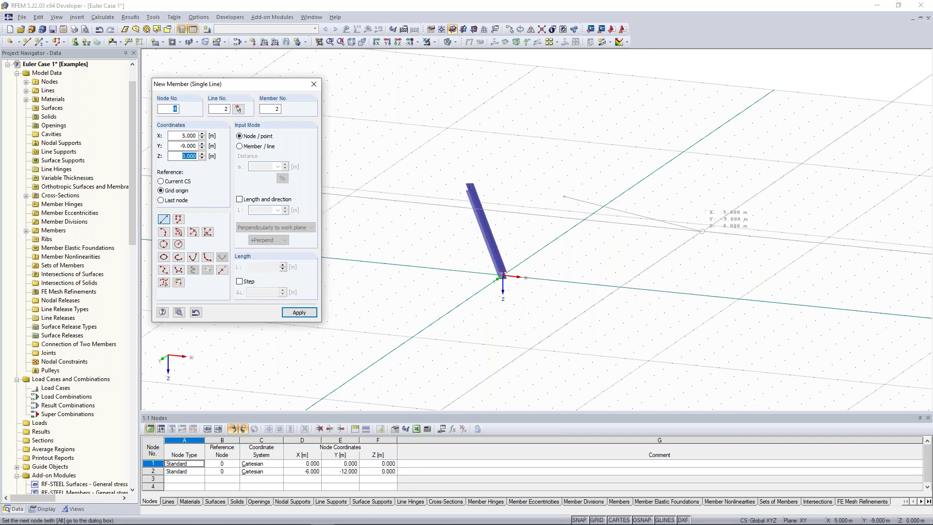
{"action": "left_click", "coordinate": [702, 230]}
{"action": "left_click", "coordinate": [658, 297]}
{"action": "left_click", "coordinate": [515, 340]}
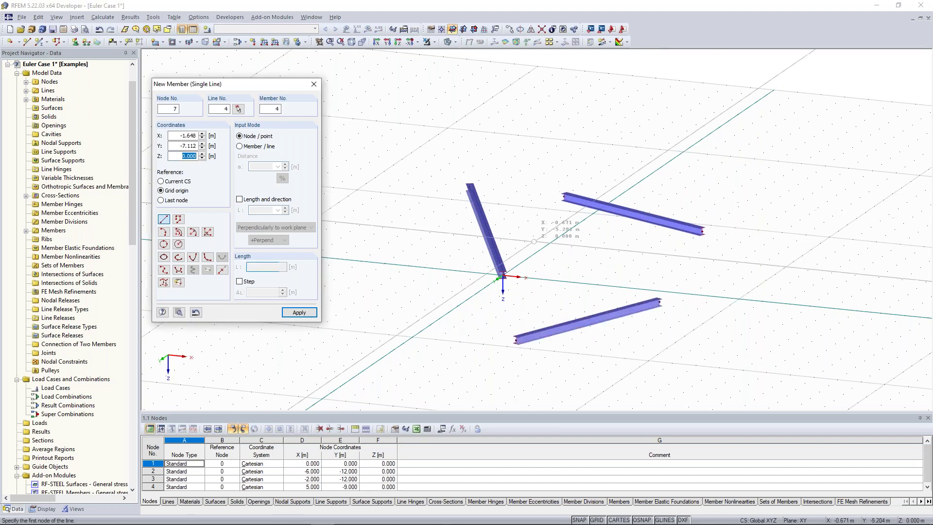
{"action": "middle_click_drag", "start_coordinate": [556, 201], "coordinate": [586, 215], "text": "ctrl"}
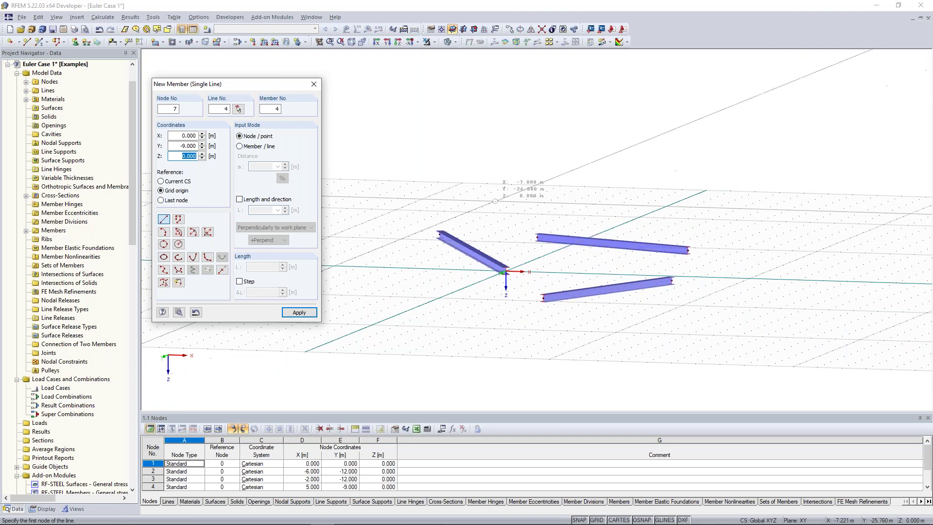
End member placement and delete all three trial members from the XY plane.
{"action": "key", "text": "Escape"}
{"action": "left_click_drag", "start_coordinate": [404, 182], "coordinate": [720, 329]}
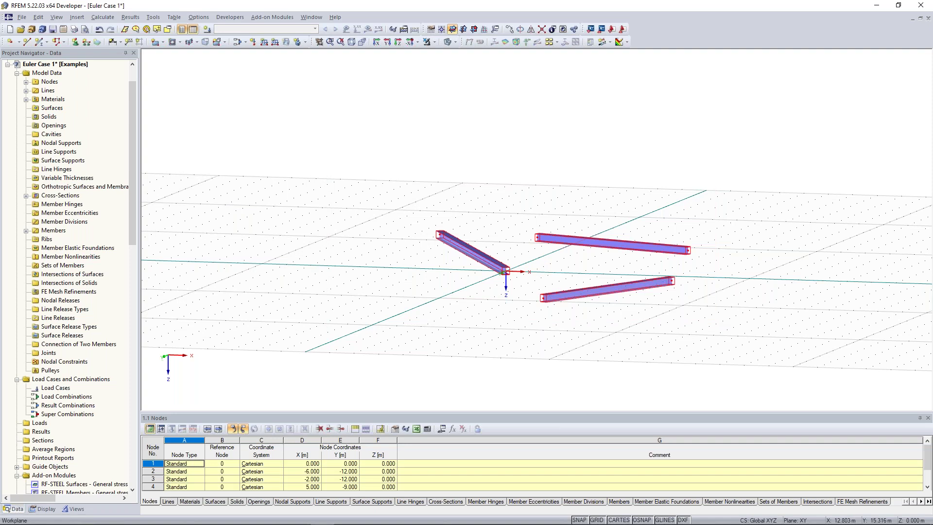
{"action": "key", "text": "Delete"}
{"action": "middle_click_drag", "start_coordinate": [440, 173], "coordinate": [416, 178], "text": "ctrl"}
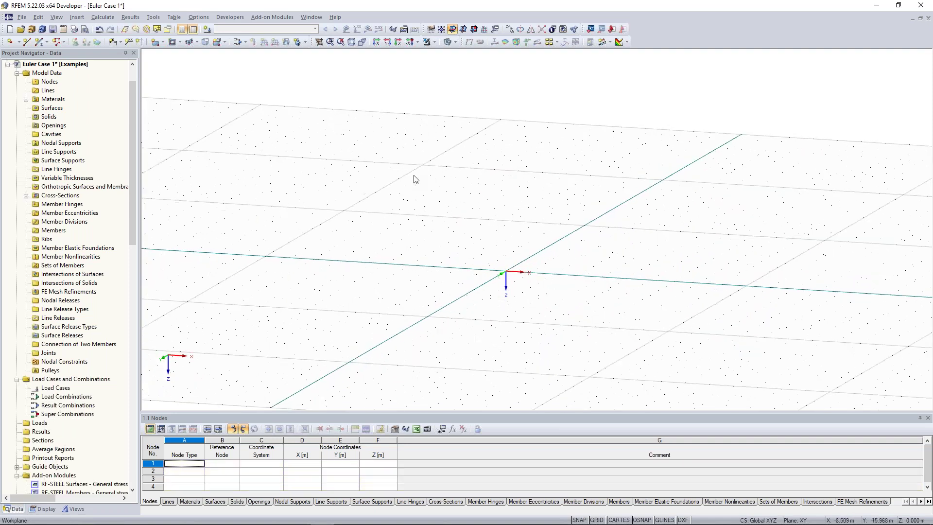
Draw a vertical HEB 300 beam member in the XZ work plane from the origin to Z -6 m.
{"action": "left_click", "coordinate": [44, 43]}
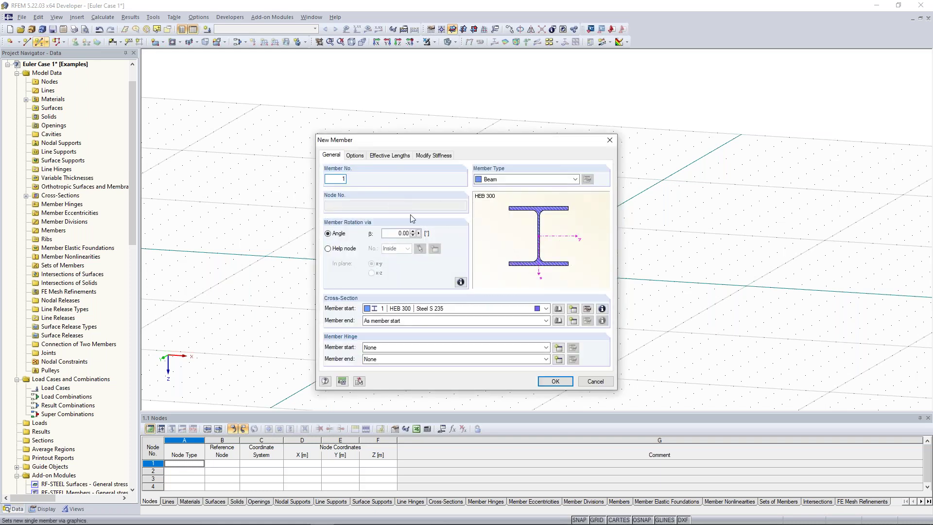
{"action": "key", "text": "Return"}
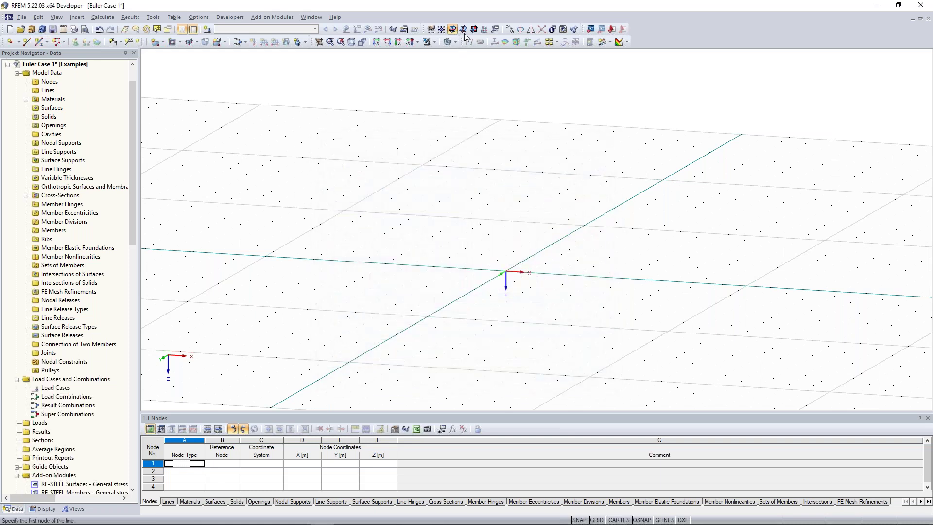
{"action": "left_click", "coordinate": [473, 31]}
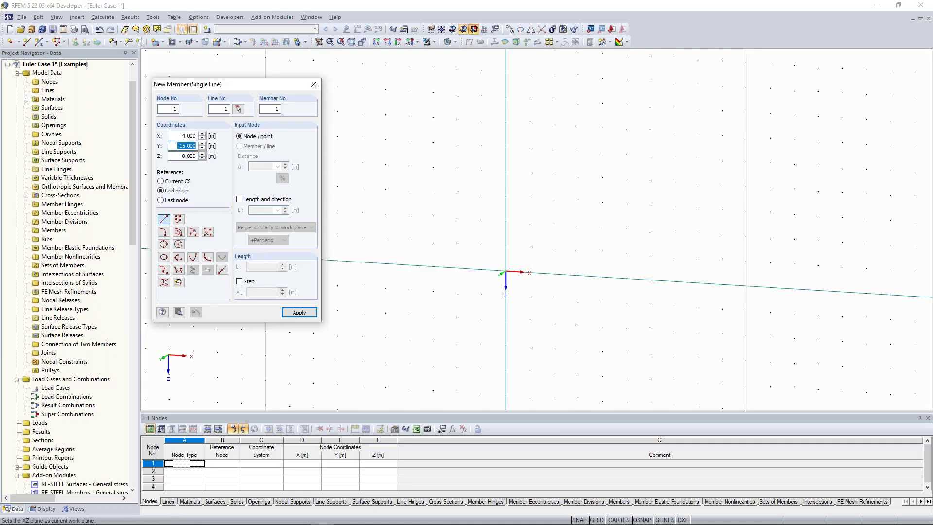
{"action": "left_click", "coordinate": [505, 272]}
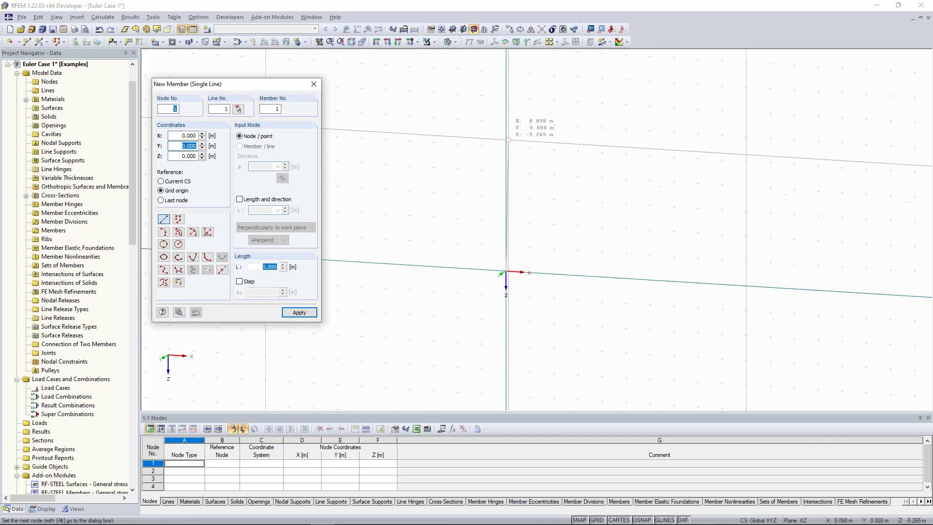
{"action": "left_click", "coordinate": [506, 121]}
{"action": "middle_click_drag", "start_coordinate": [583, 194], "coordinate": [665, 191], "text": "ctrl"}
{"action": "middle_click_drag", "start_coordinate": [703, 190], "coordinate": [565, 194], "text": "ctrl"}
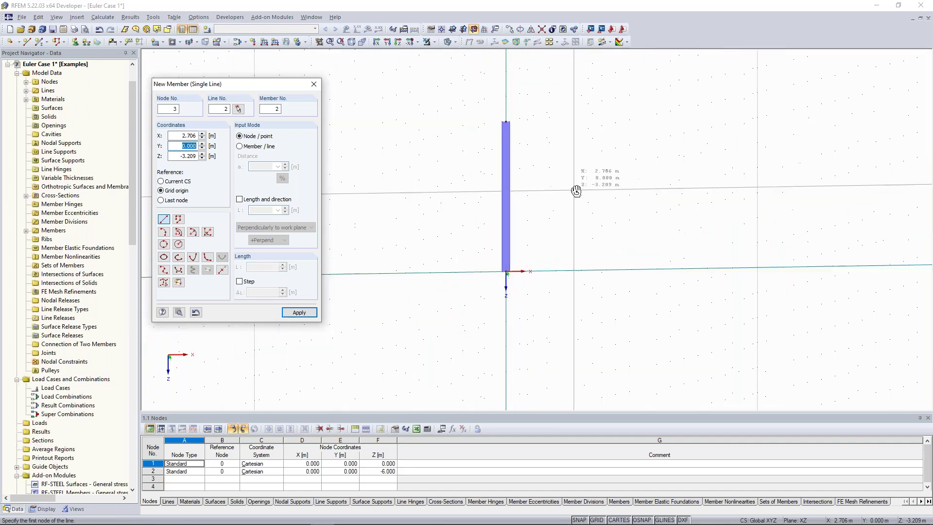
Delete the vertical trial member and switch the work plane back to XY.
{"action": "key", "text": "Escape"}
{"action": "left_click_drag", "start_coordinate": [457, 102], "coordinate": [591, 299]}
{"action": "key", "text": "Delete"}
{"action": "left_click", "coordinate": [452, 29]}
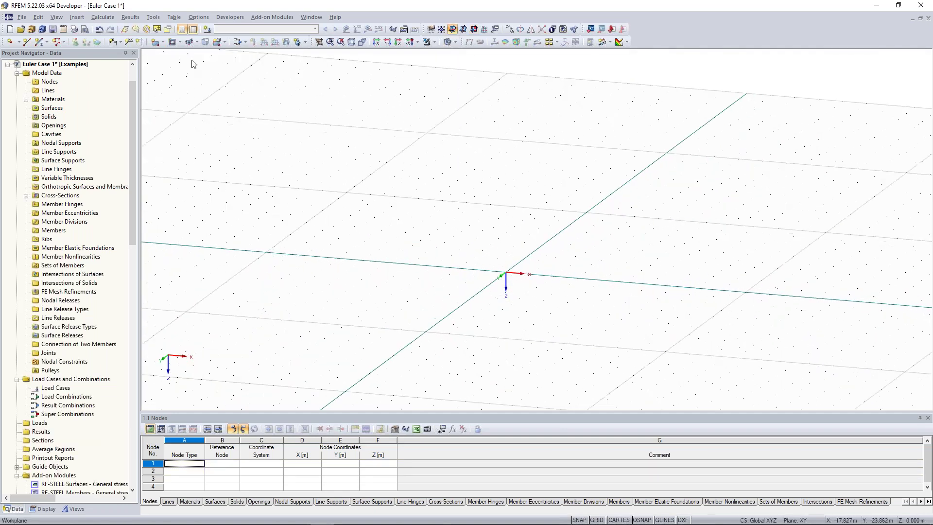
Start a new HEB 300 beam member defined by length and direction, perpendicular to the work plane.
{"action": "left_click", "coordinate": [48, 42]}
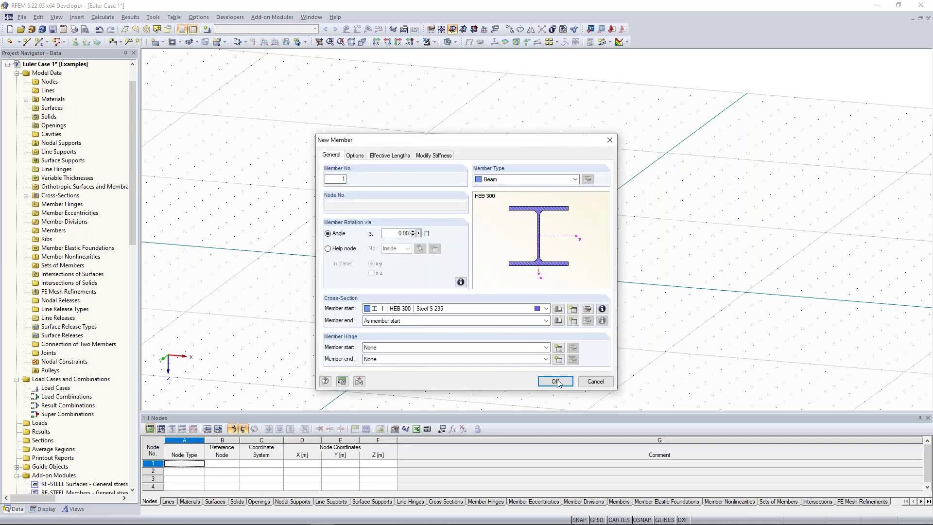
{"action": "left_click", "coordinate": [555, 381]}
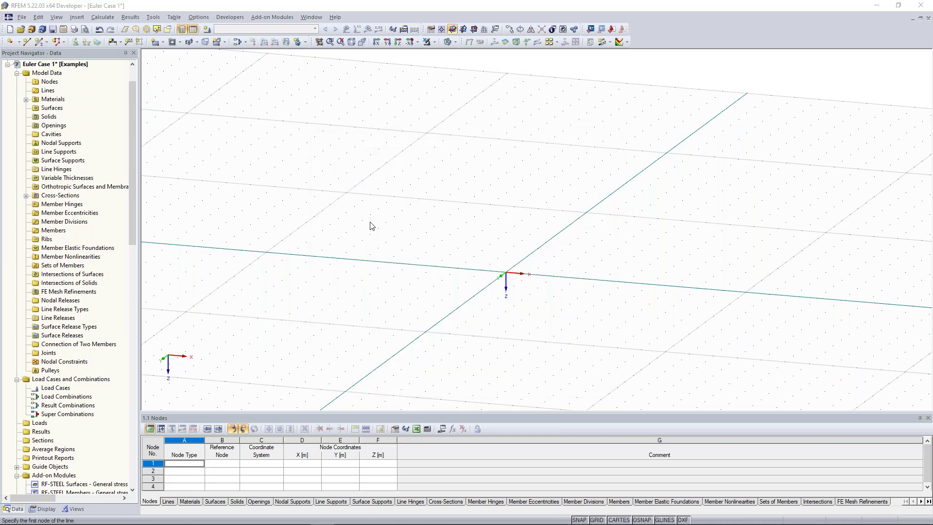
{"action": "left_click", "coordinate": [239, 199]}
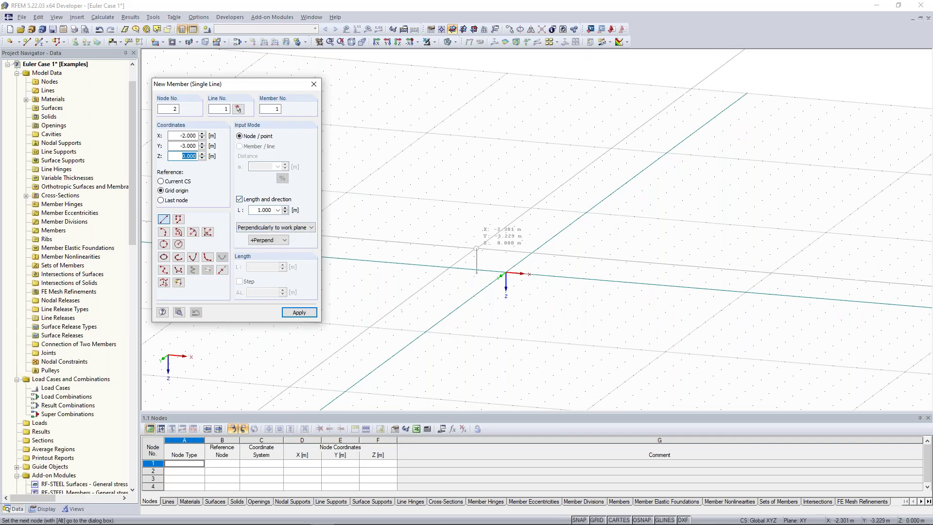
{"action": "left_click", "coordinate": [566, 275]}
{"action": "left_click", "coordinate": [303, 231]}
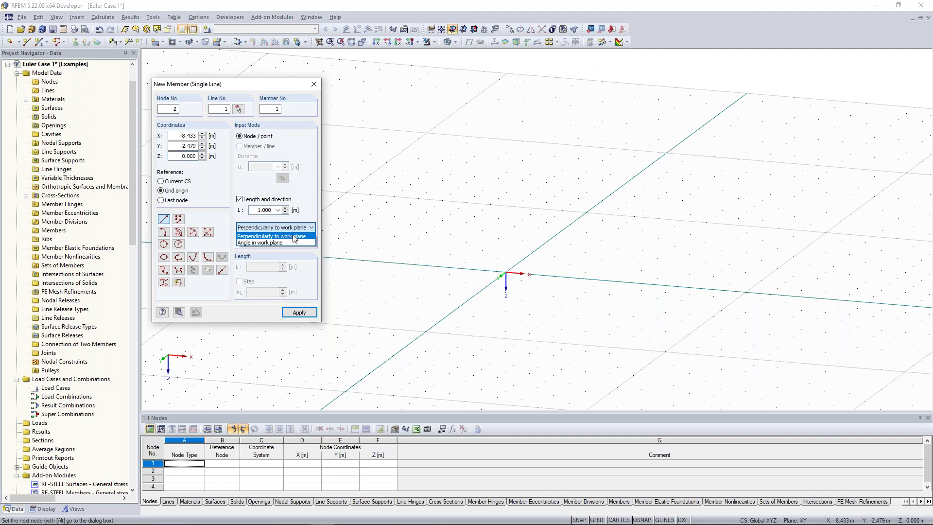
{"action": "left_click", "coordinate": [297, 237]}
Set the new member's length to 10 m and its direction to negative perpendicular (-Perpend).
{"action": "type", "text": "10"}
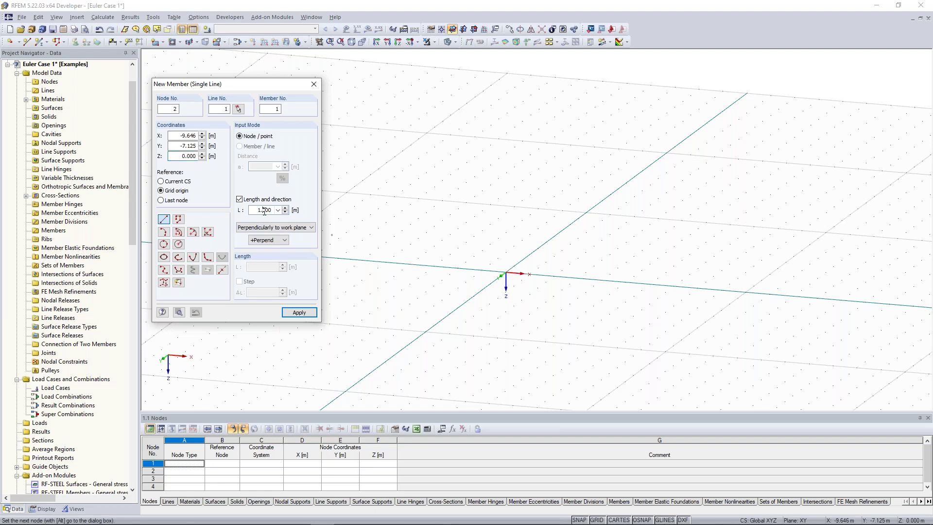
{"action": "double_click", "coordinate": [256, 210]}
{"action": "type", "text": "1"}
{"action": "scroll", "coordinate": [491, 224], "scroll_direction": "down", "scroll_amount": 3}
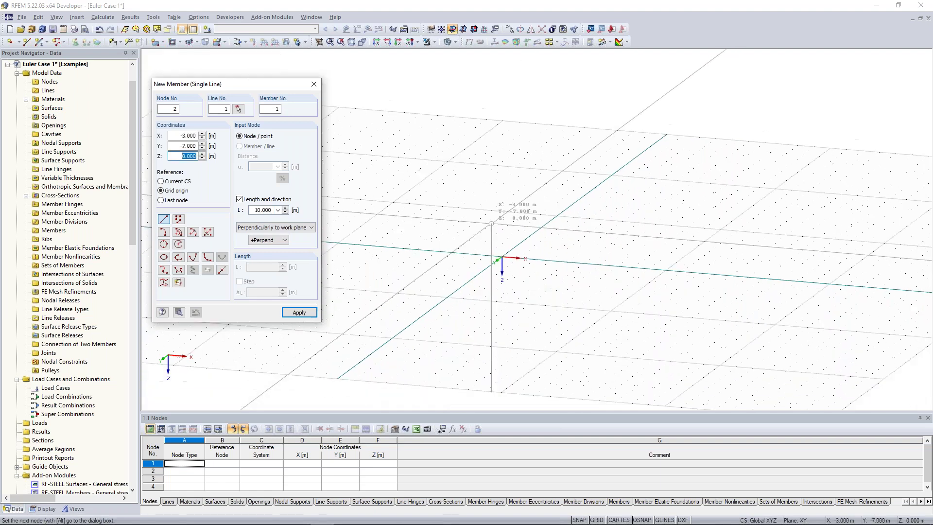
{"action": "scroll", "coordinate": [491, 224], "scroll_direction": "up", "scroll_amount": 3}
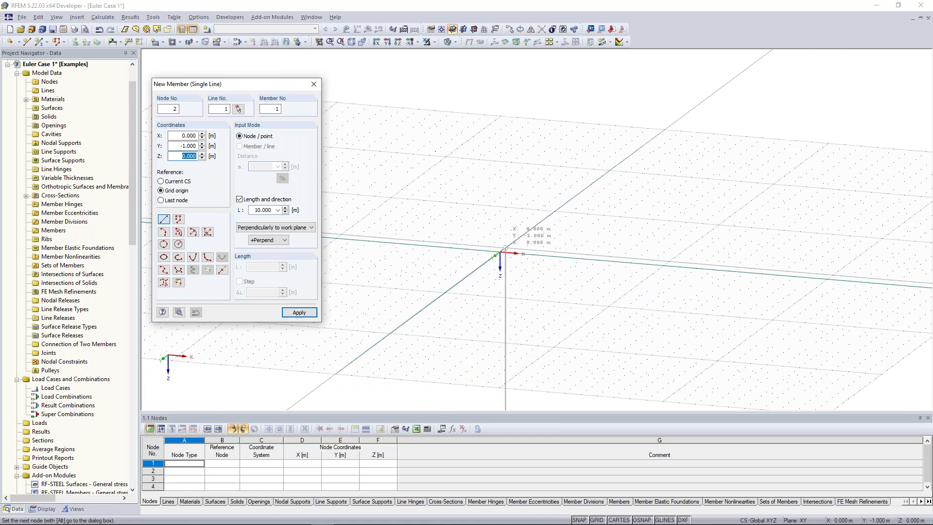
{"action": "left_click", "coordinate": [268, 240]}
{"action": "left_click", "coordinate": [263, 254]}
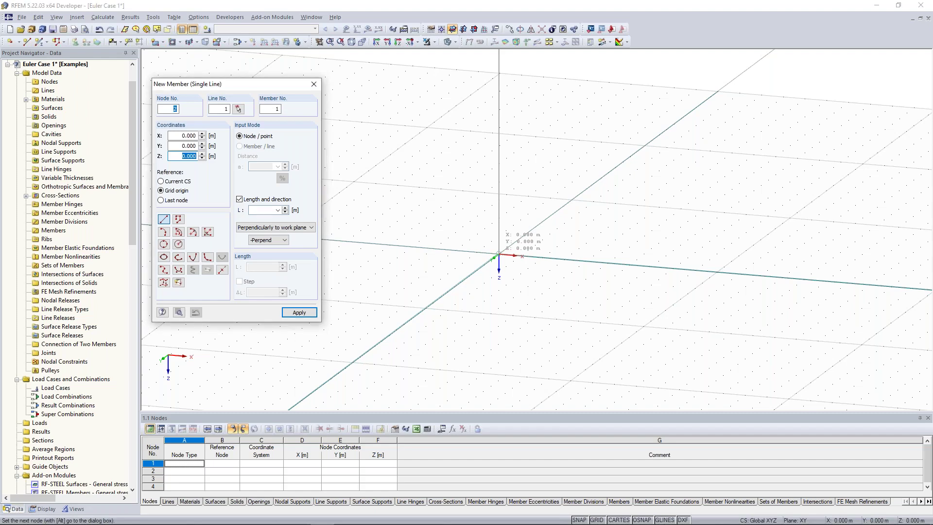
Place the 10 m vertical column member at the origin and end member input.
{"action": "left_click", "coordinate": [500, 254]}
{"action": "key", "text": "Escape"}
{"action": "middle_click_drag", "start_coordinate": [558, 171], "coordinate": [586, 217], "text": "ctrl"}
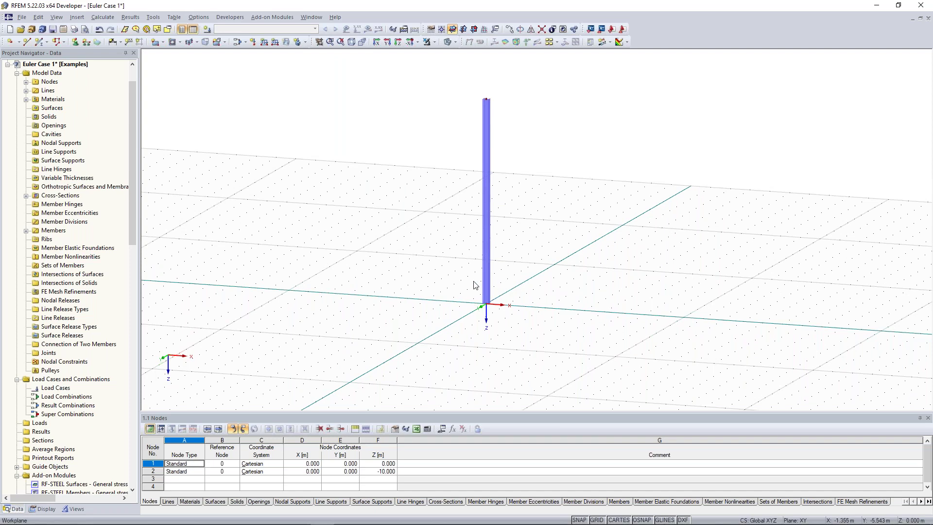
{"action": "middle_click_drag", "start_coordinate": [457, 293], "coordinate": [421, 278], "text": "ctrl"}
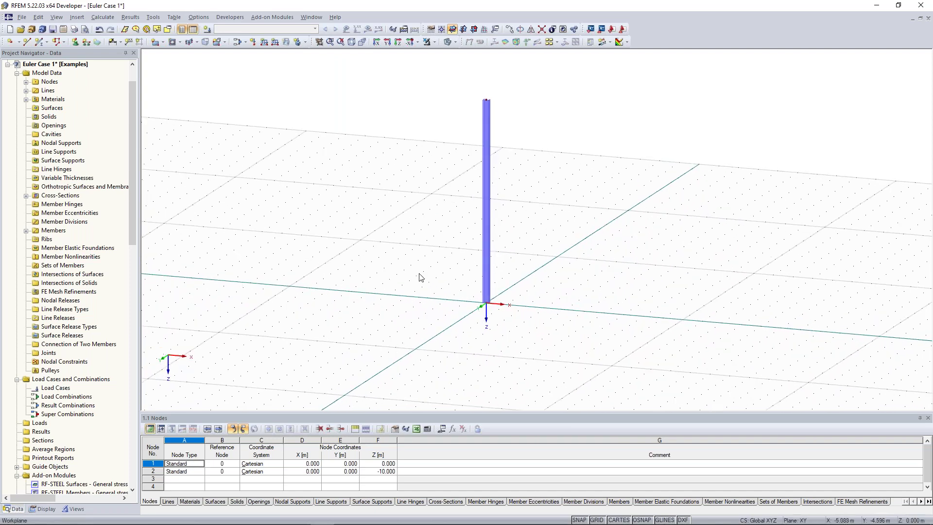
Assign a rigid nodal support to the column's base node.
{"action": "left_click_drag", "start_coordinate": [426, 270], "coordinate": [535, 329]}
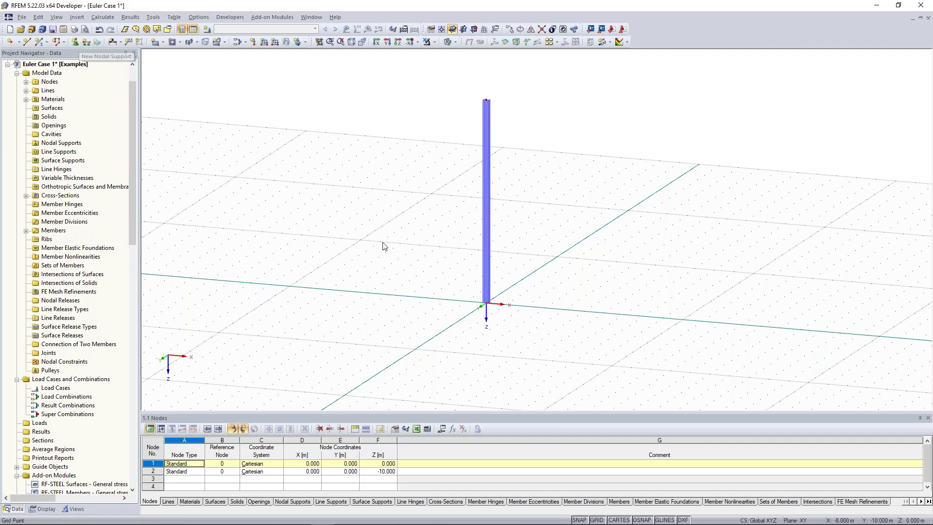
{"action": "left_click_drag", "start_coordinate": [374, 228], "coordinate": [592, 345]}
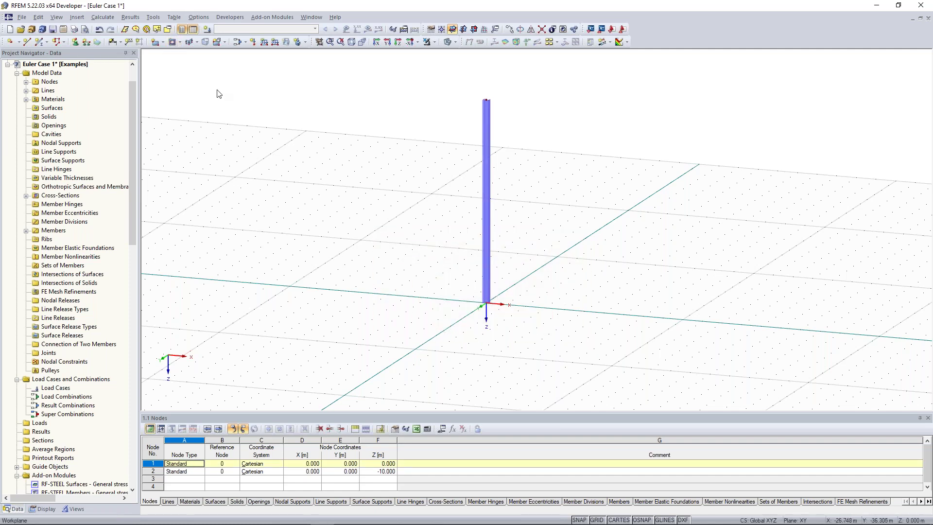
{"action": "left_click", "coordinate": [76, 45]}
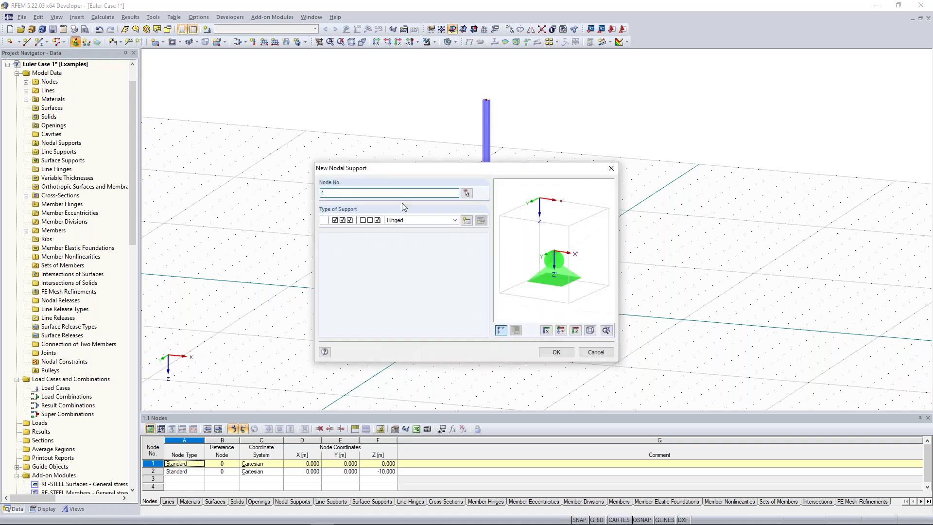
{"action": "left_click", "coordinate": [453, 221]}
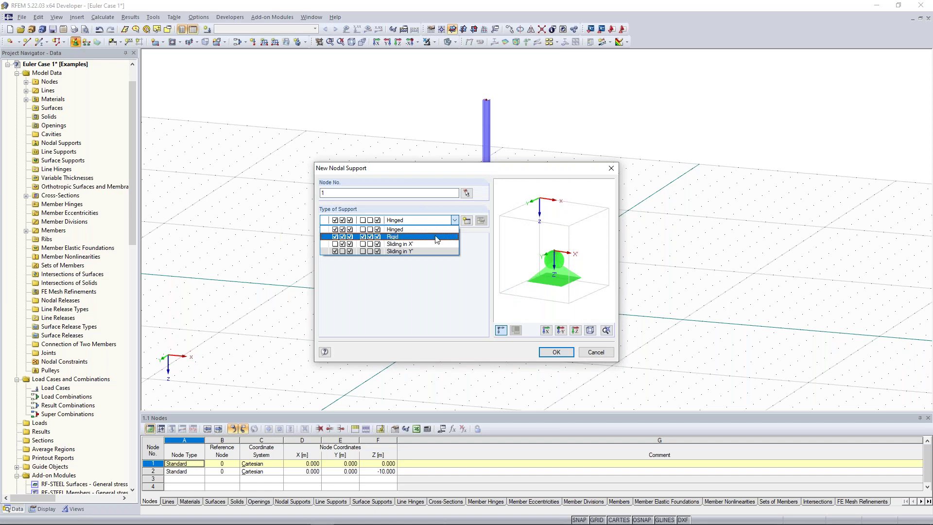
{"action": "left_click", "coordinate": [436, 237]}
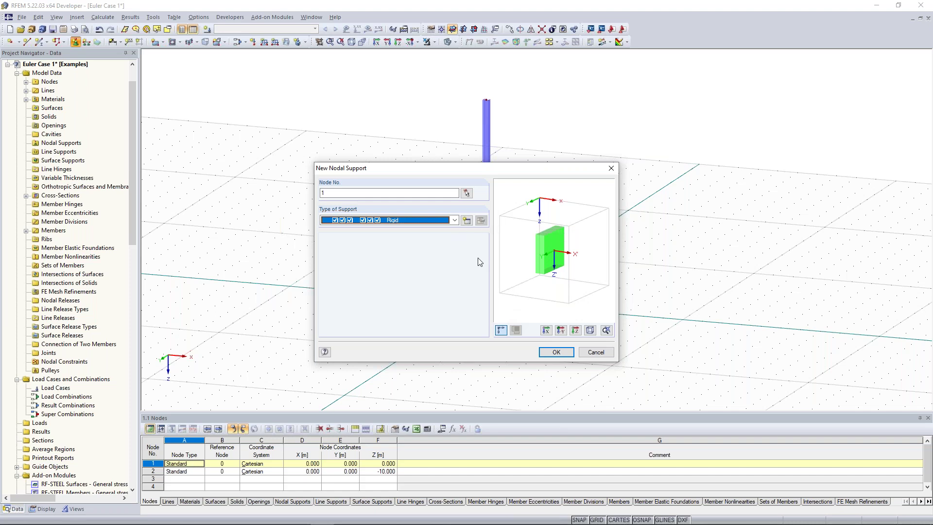
{"action": "left_click", "coordinate": [556, 353]}
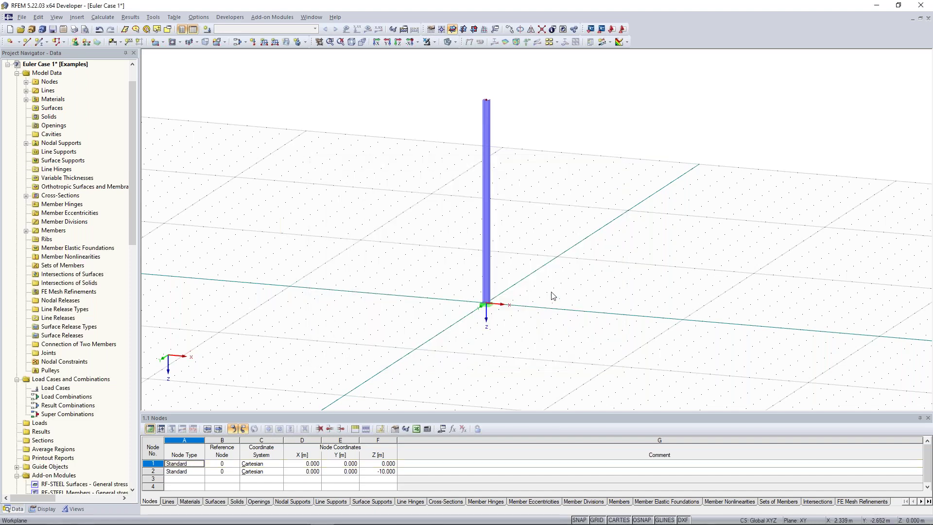
{"action": "middle_click_drag", "start_coordinate": [537, 298], "coordinate": [436, 254], "text": "ctrl"}
{"action": "middle_click_drag", "start_coordinate": [418, 223], "coordinate": [428, 235]}
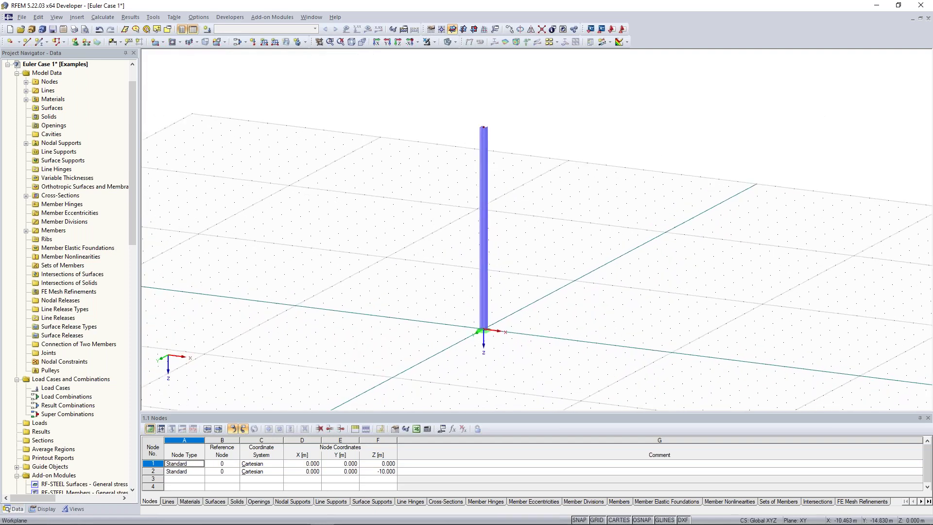
{"action": "middle_click_drag", "start_coordinate": [417, 185], "coordinate": [412, 193], "text": "ctrl"}
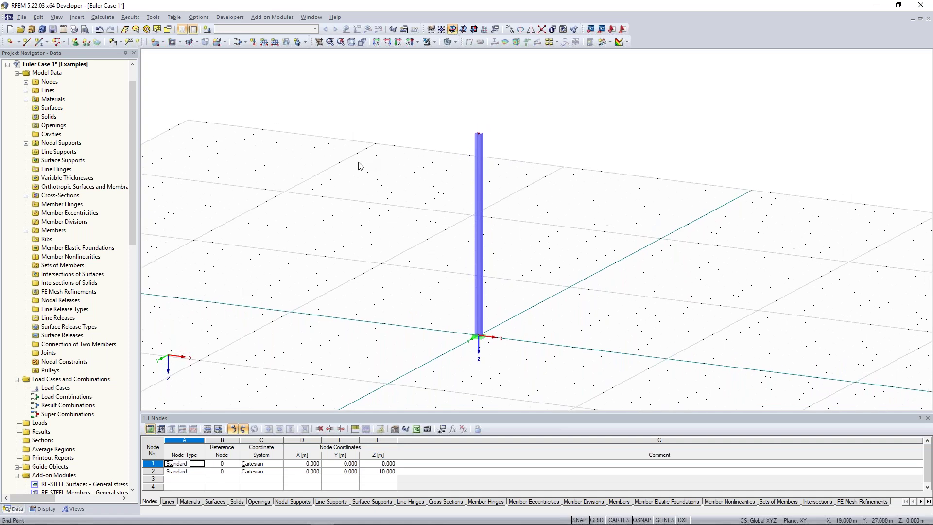
{"action": "left_click_drag", "start_coordinate": [424, 91], "coordinate": [537, 148]}
{"action": "key", "text": "Escape"}
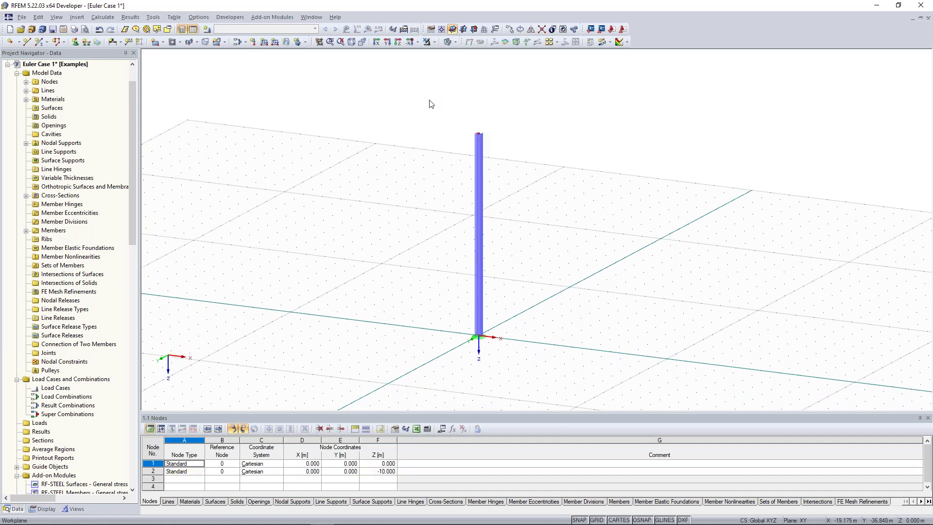
Create load case LC1 with the description "test", the Permanent action category and self-weight deactivated.
{"action": "left_click", "coordinate": [210, 32]}
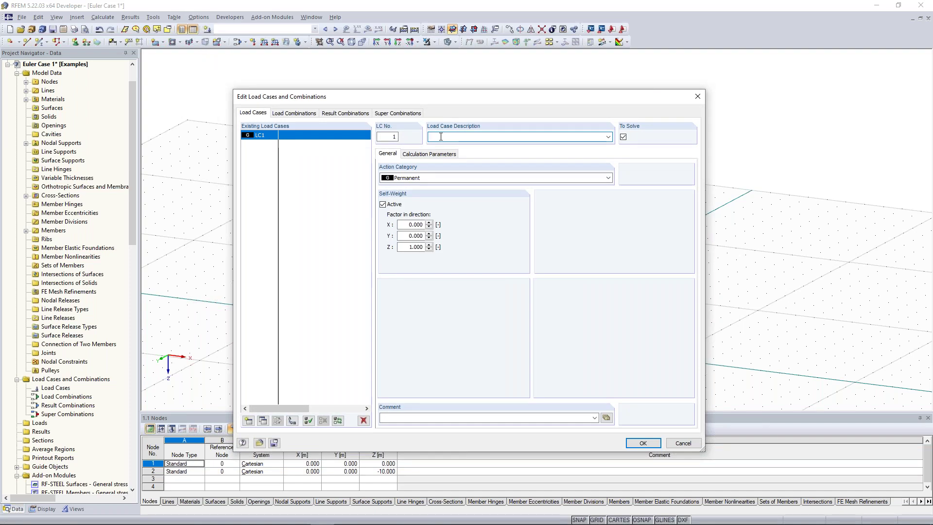
{"action": "type", "text": "test"}
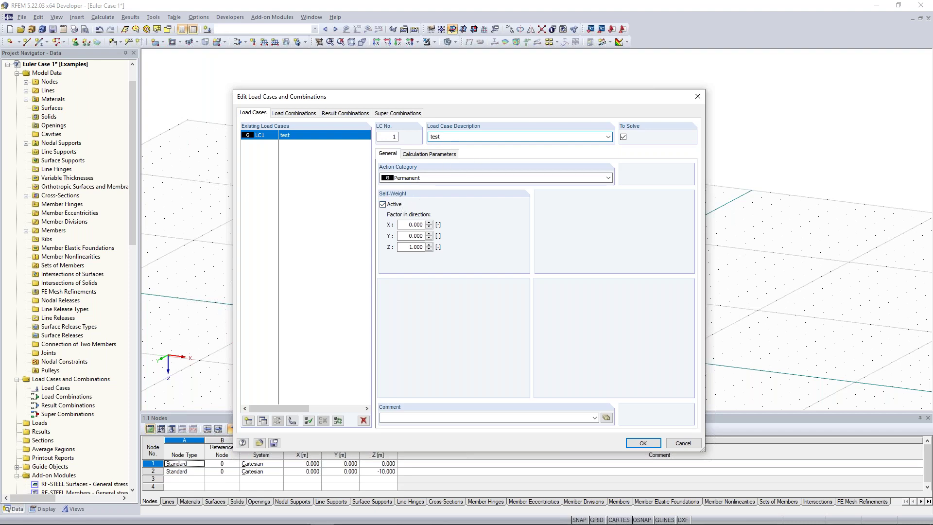
{"action": "left_click", "coordinate": [395, 206]}
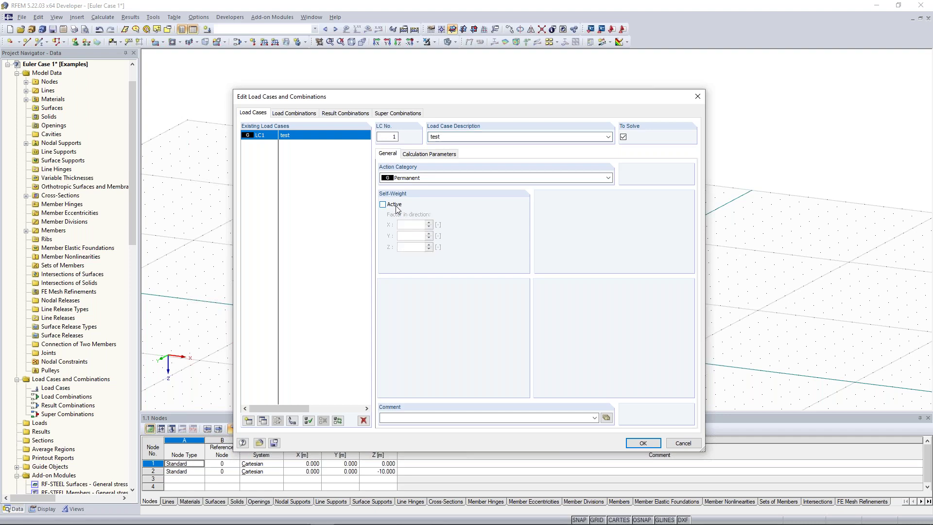
{"action": "left_click", "coordinate": [433, 137]}
{"action": "left_click", "coordinate": [644, 443]}
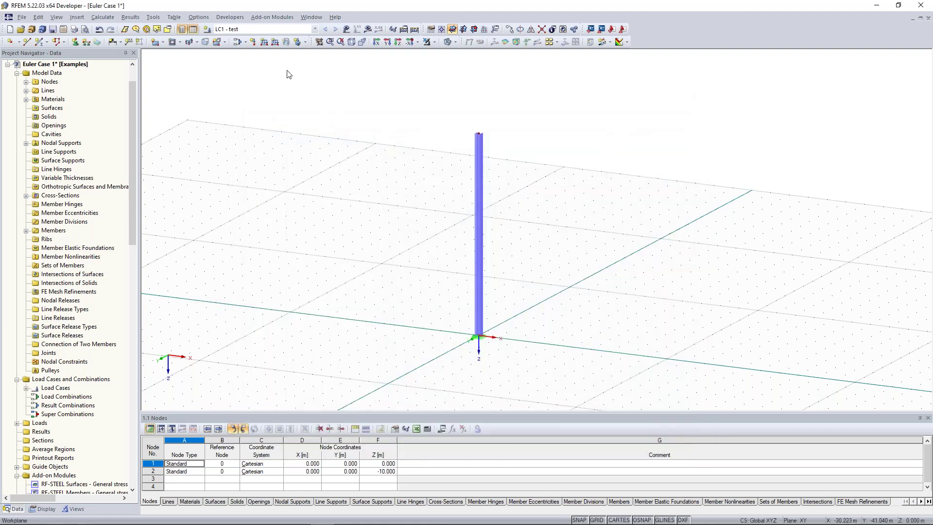
Define a new nodal load by components with PZ 100 kN and PX 20 kN in the global XYZ system.
{"action": "scroll", "coordinate": [432, 173], "scroll_direction": "up", "scroll_amount": 2}
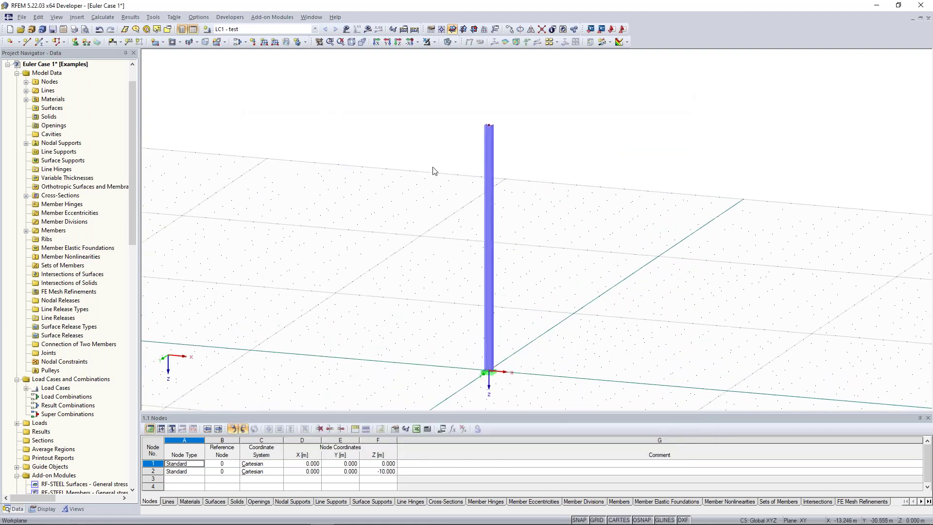
{"action": "left_click", "coordinate": [253, 43]}
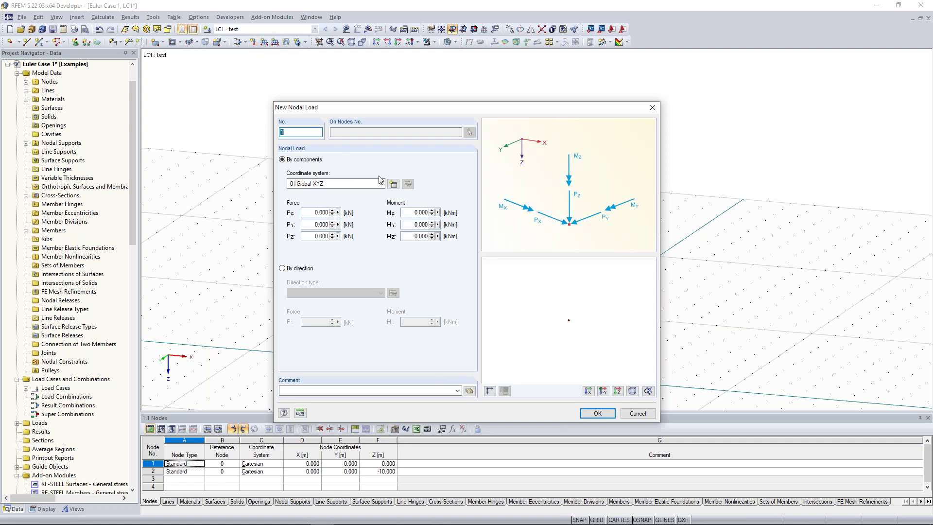
{"action": "left_click", "coordinate": [320, 236]}
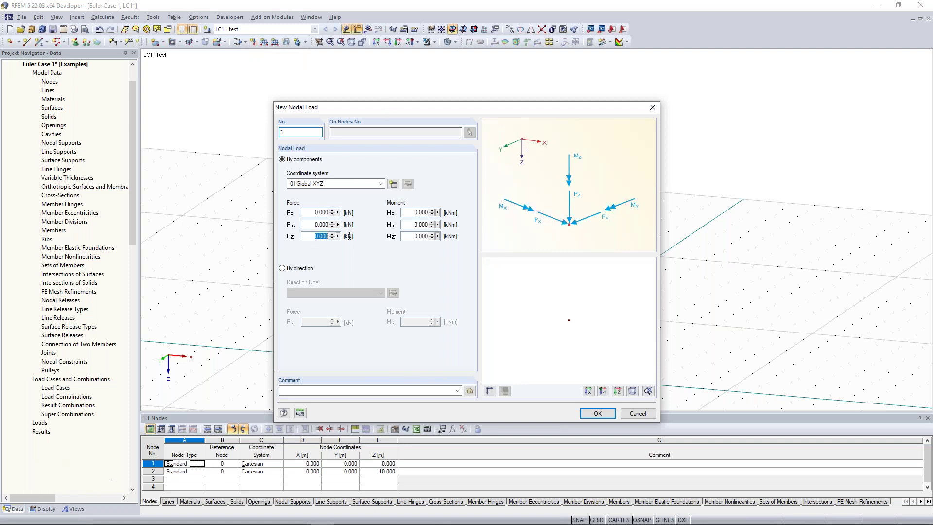
{"action": "type", "text": "100"}
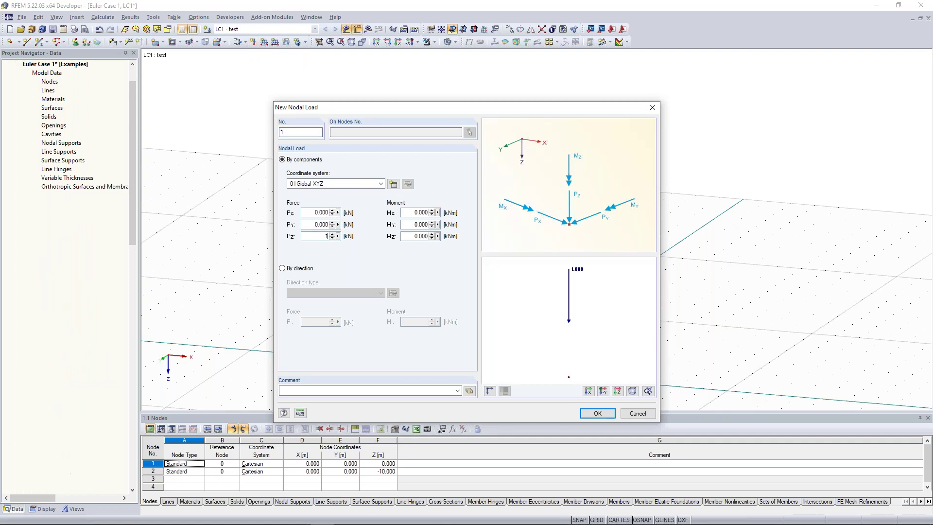
{"action": "left_click", "coordinate": [319, 212]}
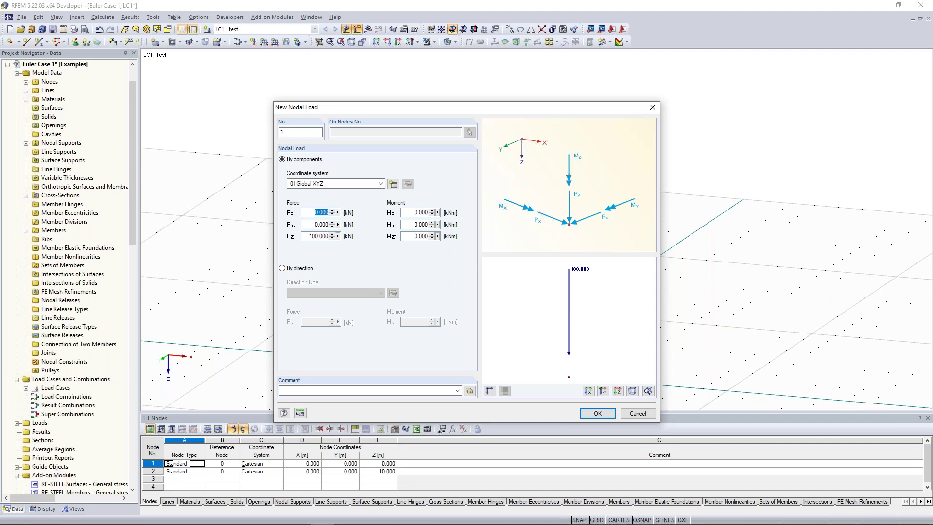
{"action": "type", "text": "20"}
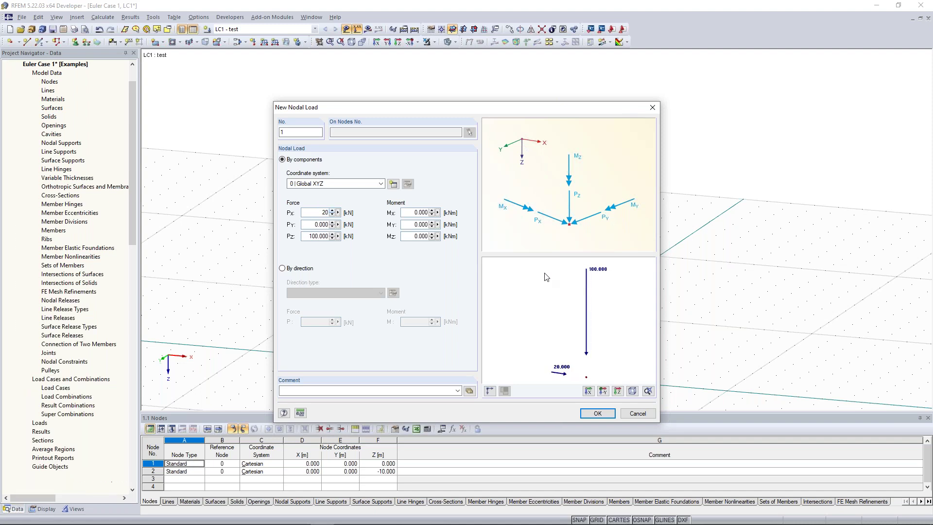
Confirm the nodal load definition and apply it to the column's top node.
{"action": "left_click", "coordinate": [588, 329]}
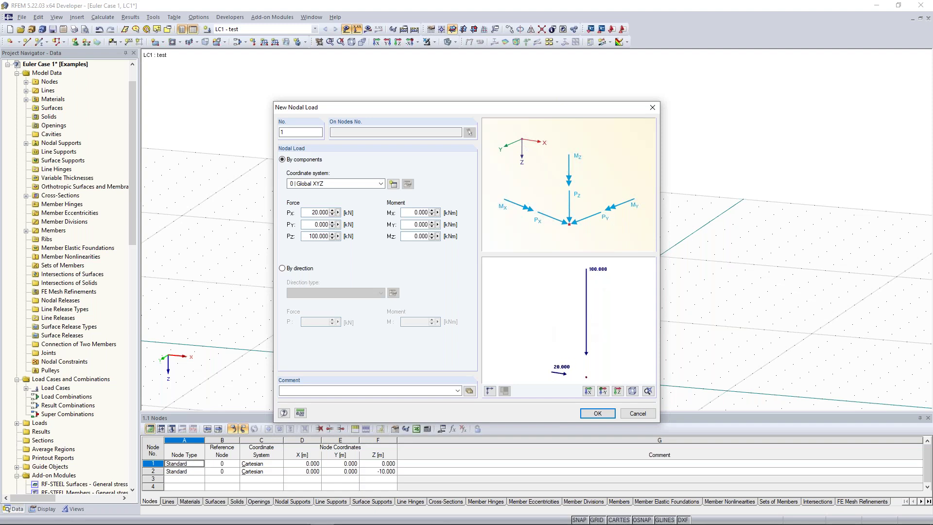
{"action": "middle_click_drag", "start_coordinate": [560, 296], "coordinate": [566, 313]}
{"action": "scroll", "coordinate": [563, 304], "scroll_direction": "down", "scroll_amount": 1}
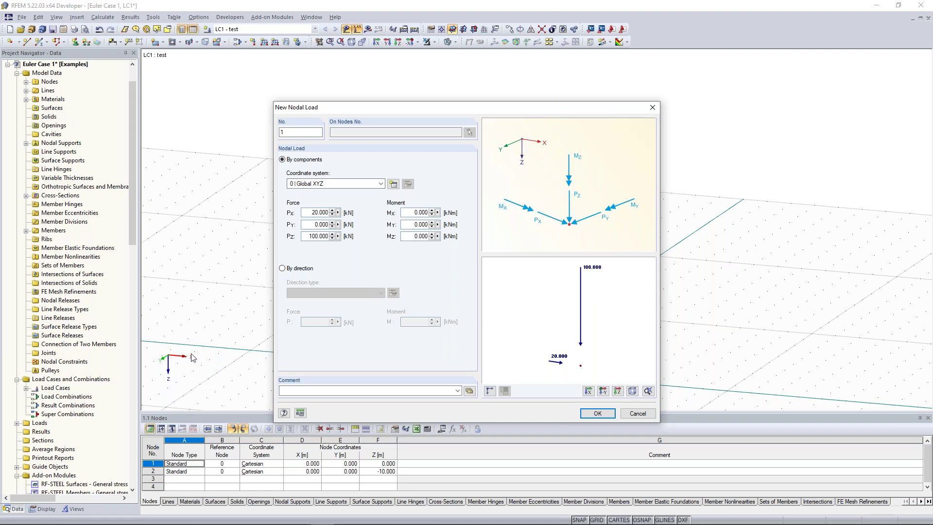
{"action": "left_click", "coordinate": [598, 413]}
{"action": "left_click_drag", "start_coordinate": [455, 90], "coordinate": [555, 153]}
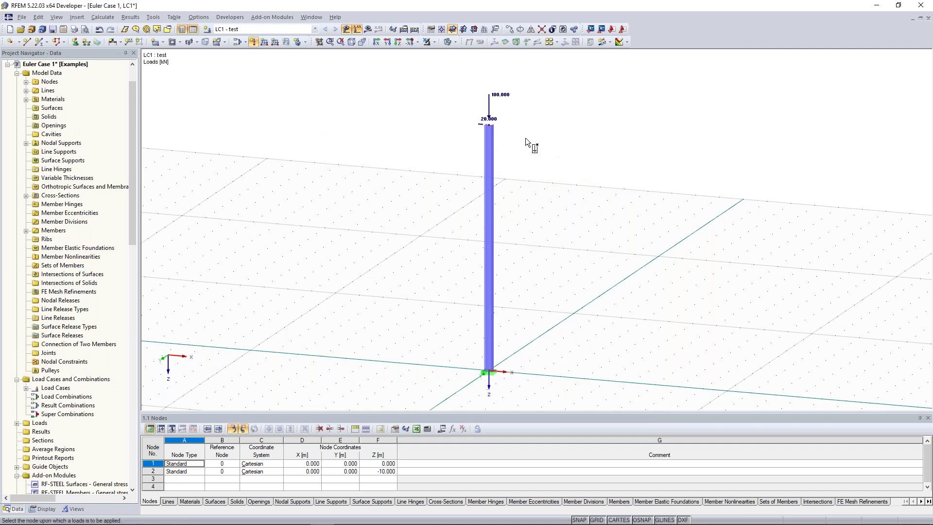
Show the loaded column in the reverse Y-direction view.
{"action": "scroll", "coordinate": [531, 168], "scroll_direction": "up", "scroll_amount": 3}
{"action": "scroll", "coordinate": [556, 133], "scroll_direction": "down", "scroll_amount": 2}
{"action": "middle_click_drag", "start_coordinate": [556, 133], "coordinate": [561, 163]}
{"action": "scroll", "coordinate": [560, 162], "scroll_direction": "down", "scroll_amount": 1}
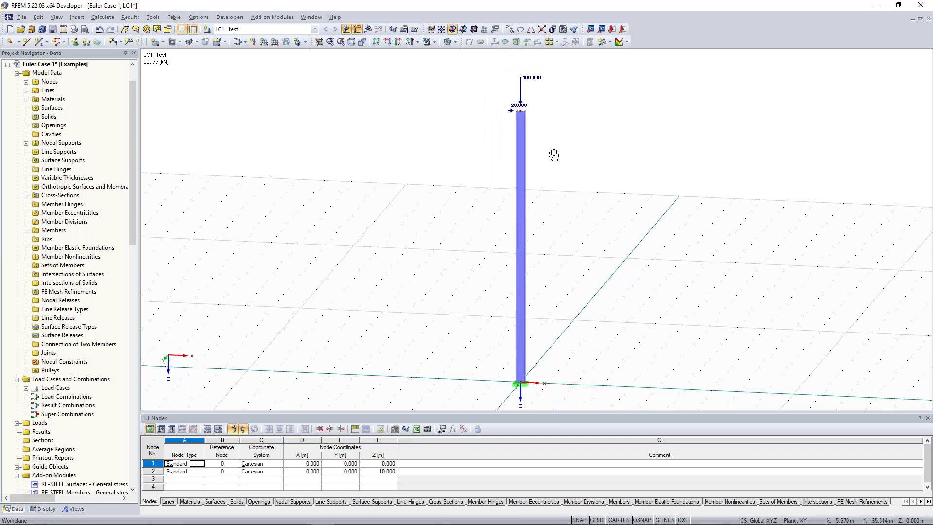
{"action": "mouse_move", "coordinate": [521, 94]}
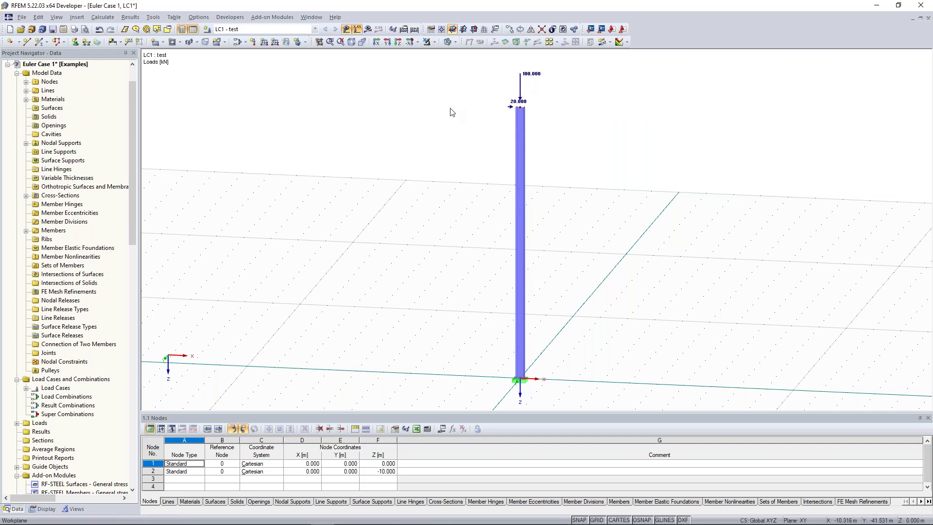
{"action": "left_click", "coordinate": [417, 42]}
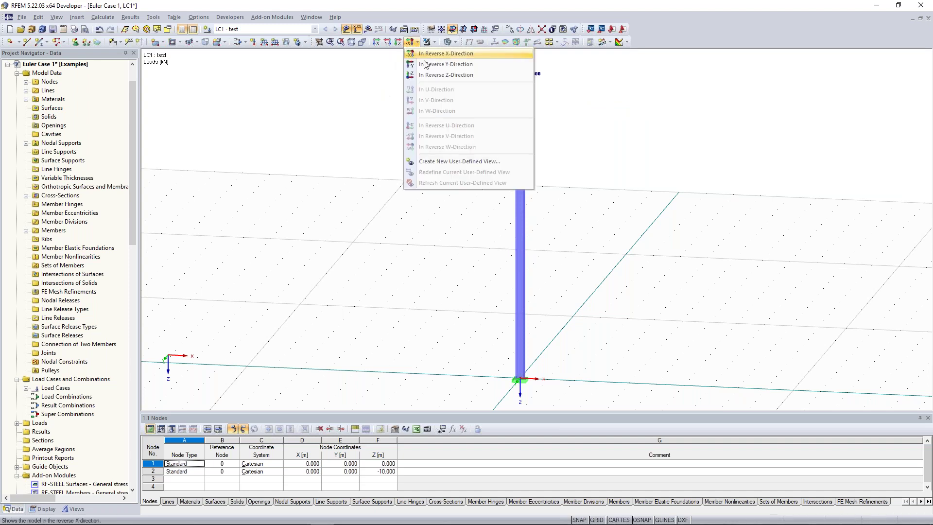
{"action": "left_click", "coordinate": [427, 65]}
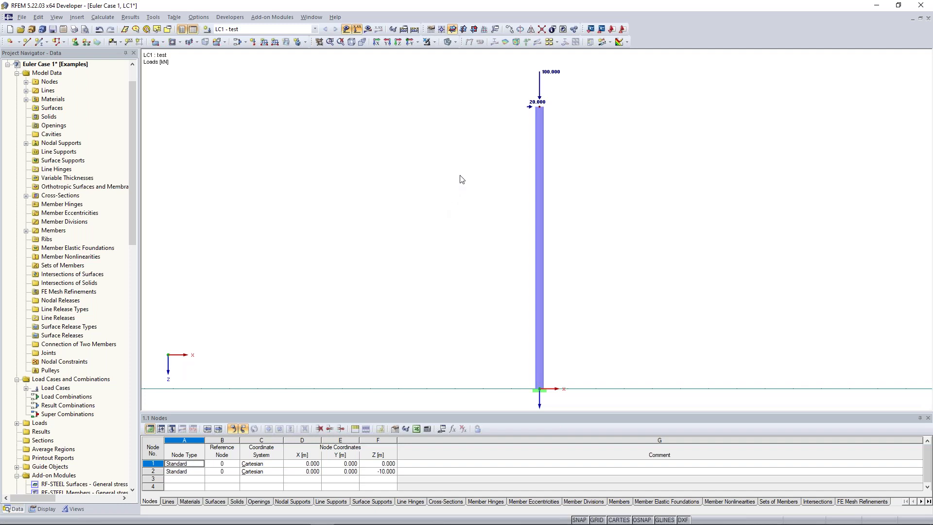
{"action": "middle_click_drag", "start_coordinate": [456, 170], "coordinate": [423, 170]}
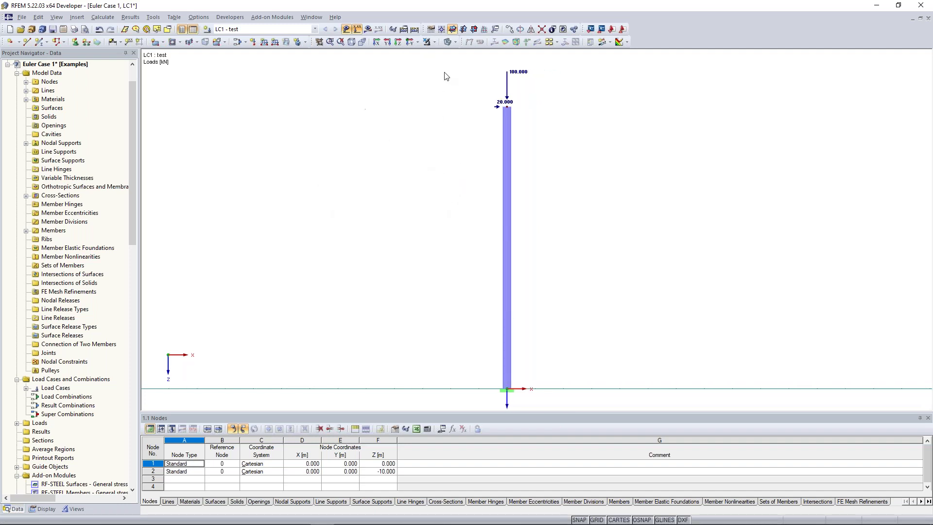
Calculate the results of load case LC1 and display the column's bending moment diagram My.
{"action": "left_click", "coordinate": [414, 30]}
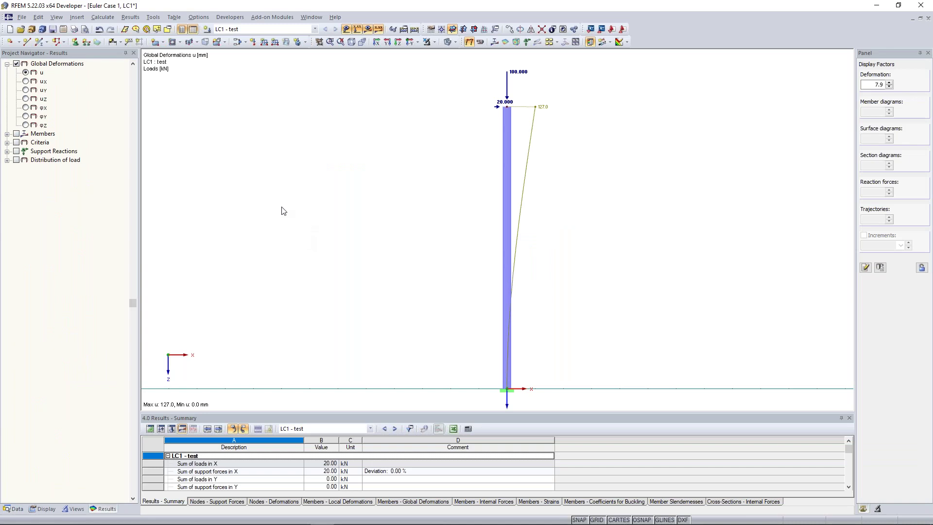
{"action": "middle_click_drag", "start_coordinate": [348, 200], "coordinate": [319, 194]}
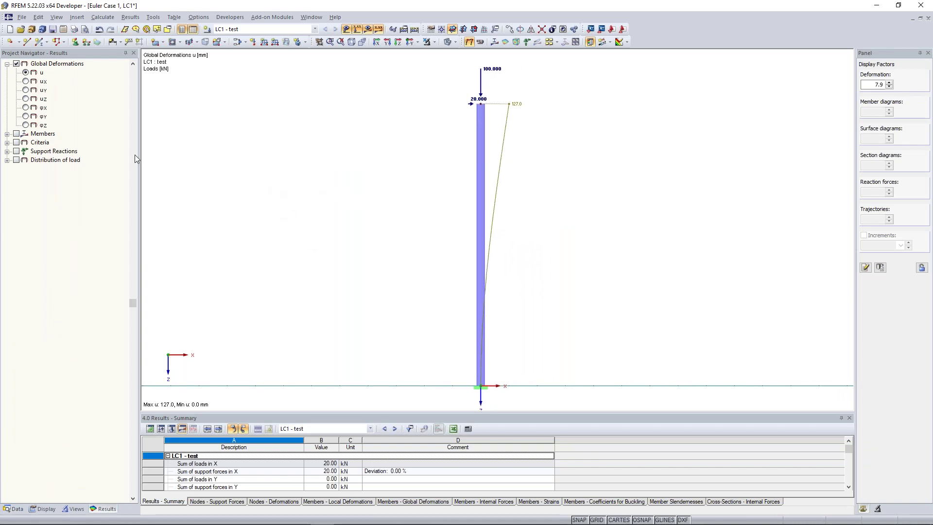
{"action": "left_click", "coordinate": [16, 133]}
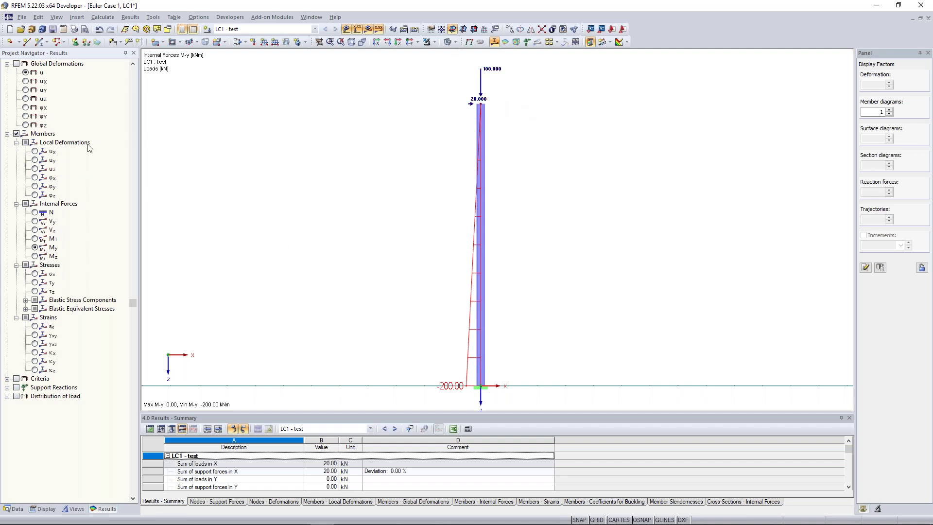
{"action": "scroll", "coordinate": [368, 199], "scroll_direction": "down", "scroll_amount": 1}
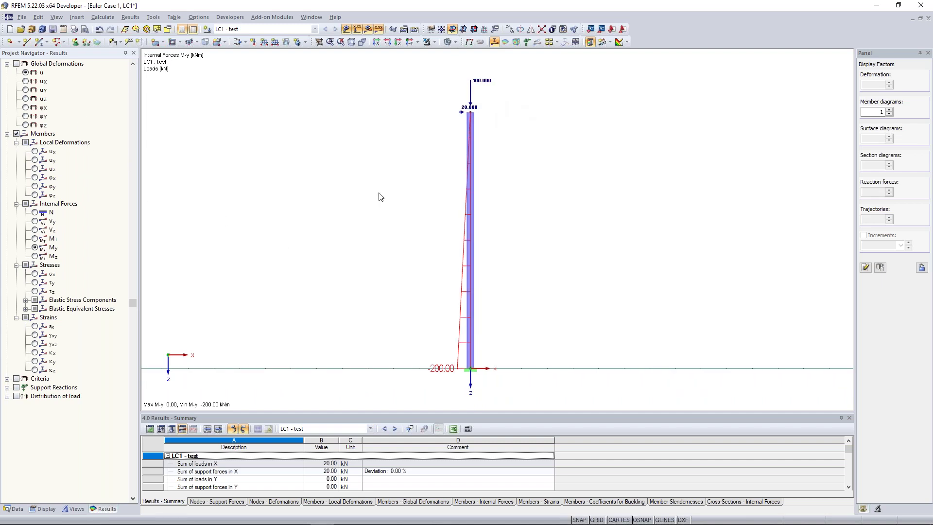
{"action": "middle_click_drag", "start_coordinate": [377, 196], "coordinate": [380, 193]}
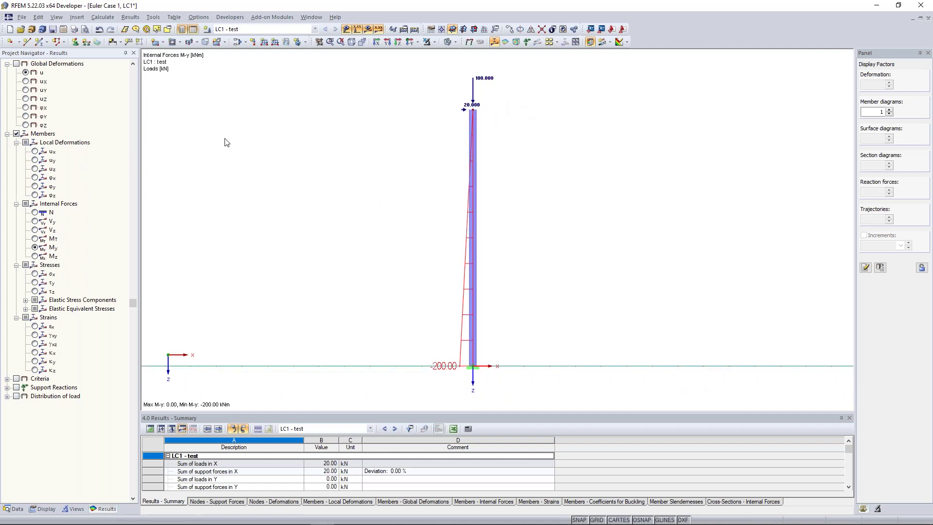
{"action": "scroll", "coordinate": [460, 244], "scroll_direction": "up", "scroll_amount": 1}
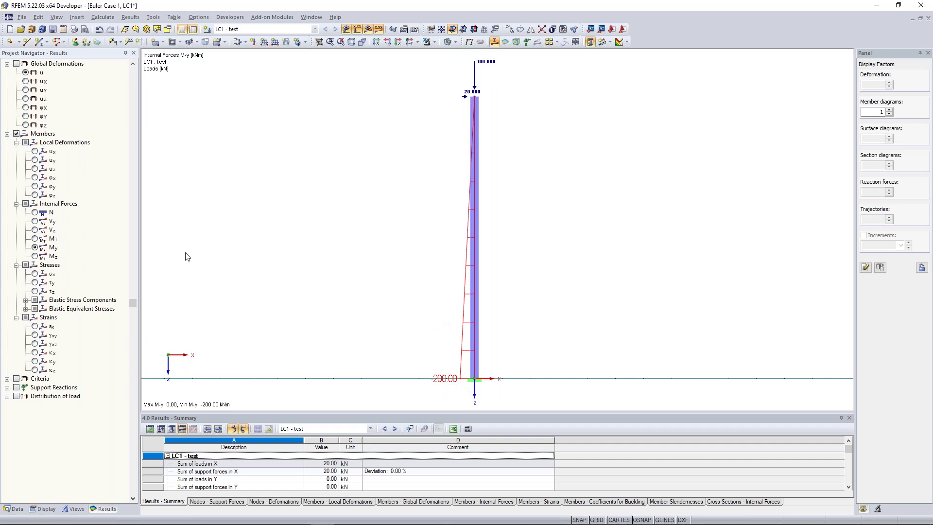
View the column's axial force N, shear force Vz and global deformation uX for load case LC1.
{"action": "left_click", "coordinate": [35, 212]}
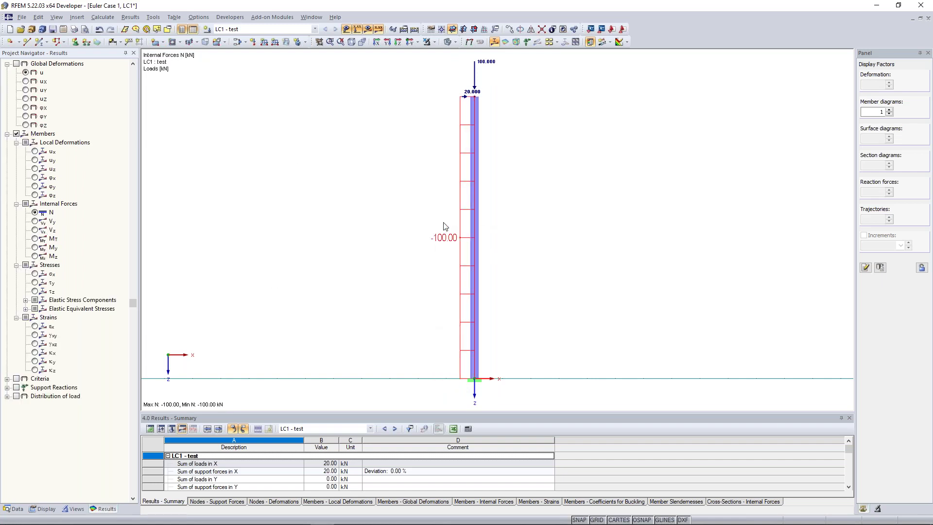
{"action": "left_click", "coordinate": [35, 230]}
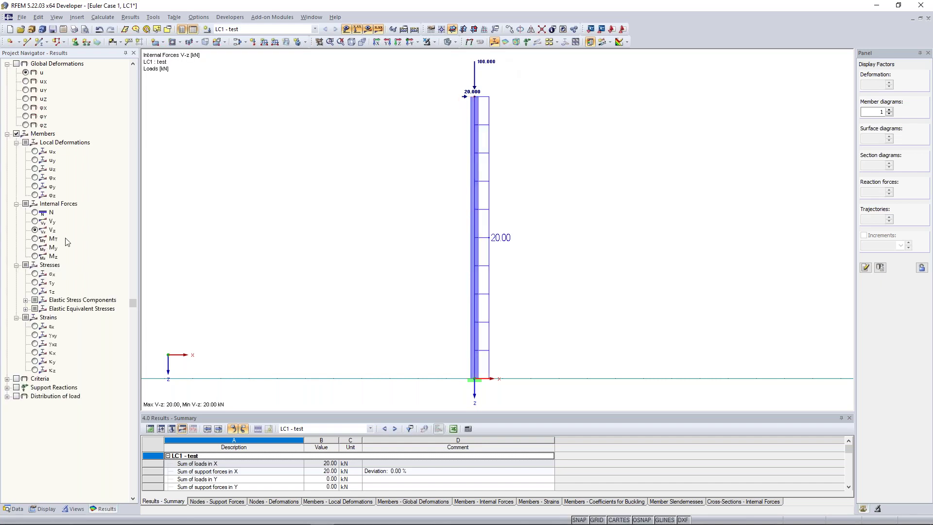
{"action": "left_click", "coordinate": [25, 81]}
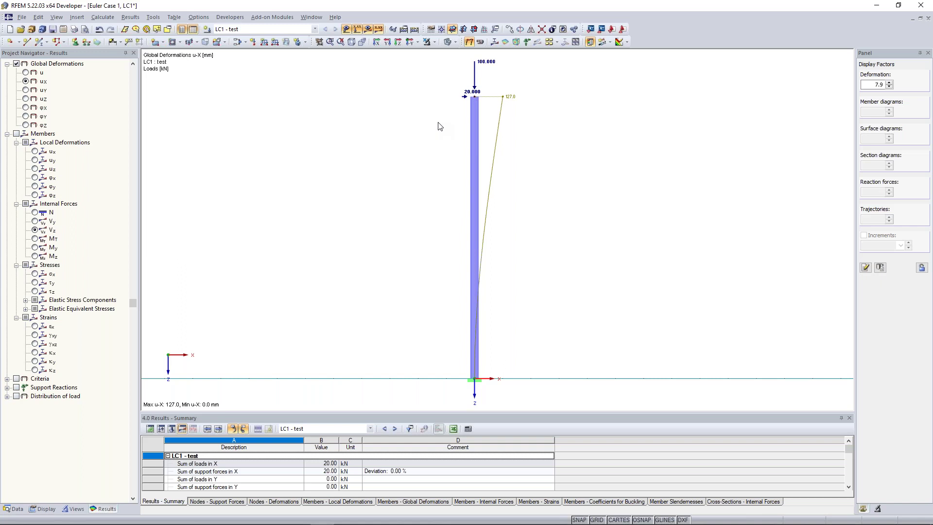
Change the method of analysis of load case LC1 to second-order analysis (P-Delta / P-delta).
{"action": "left_click", "coordinate": [246, 43]}
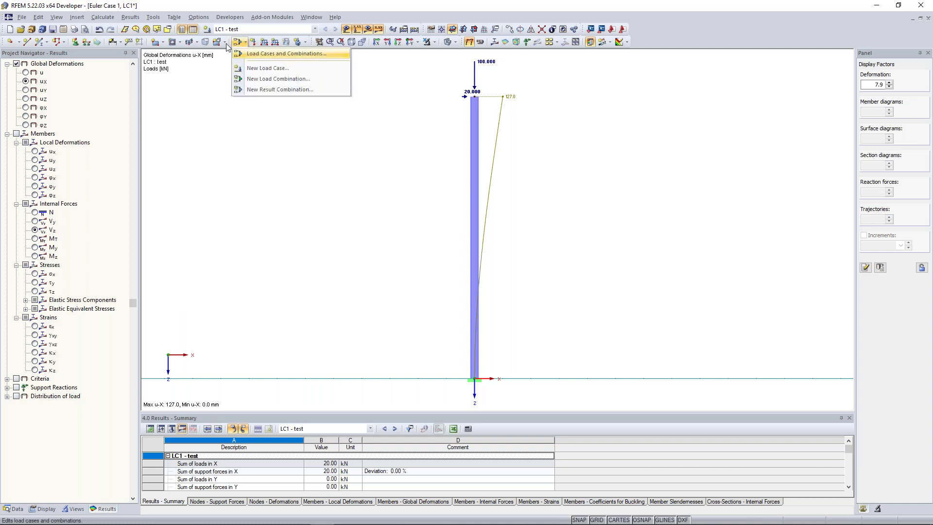
{"action": "left_click", "coordinate": [247, 47]}
{"action": "left_click", "coordinate": [247, 46]}
{"action": "left_click", "coordinate": [247, 45]}
{"action": "left_click", "coordinate": [247, 45]}
{"action": "left_click", "coordinate": [255, 54]}
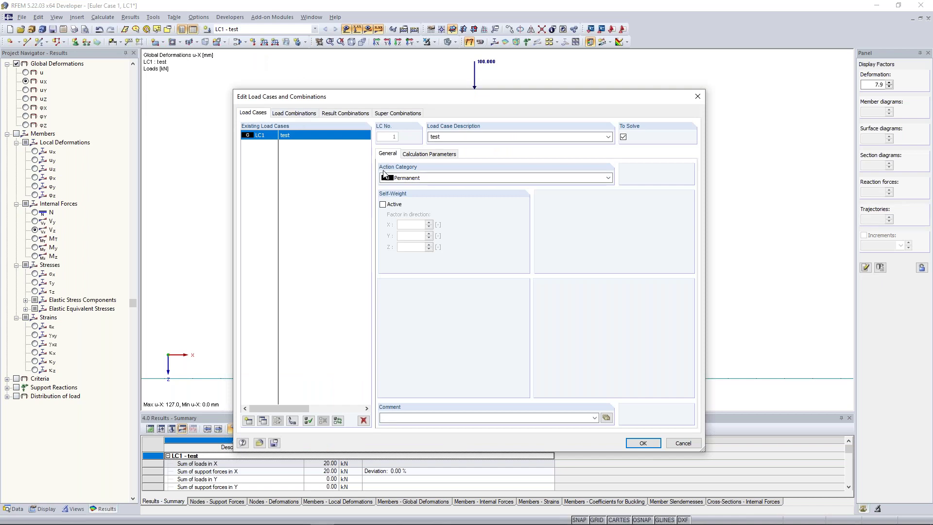
{"action": "left_click", "coordinate": [428, 155]}
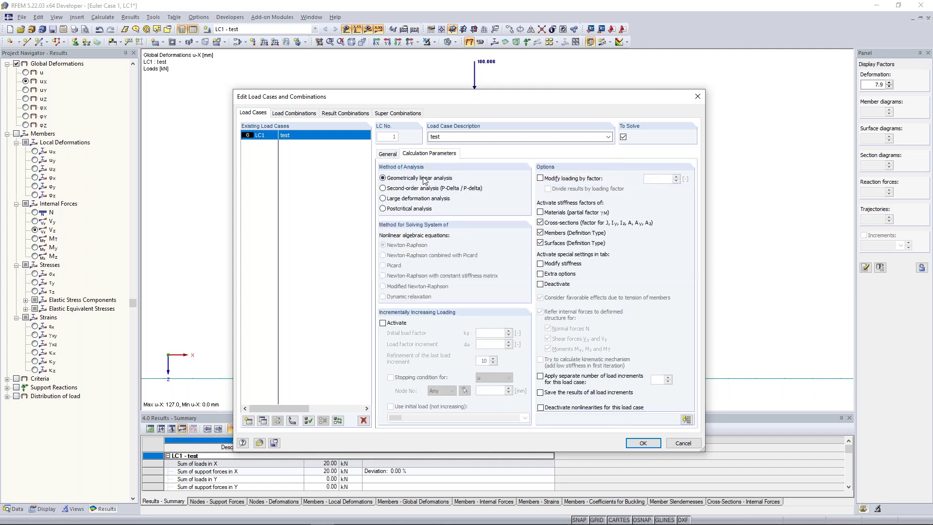
{"action": "left_click_drag", "start_coordinate": [468, 99], "coordinate": [464, 170]}
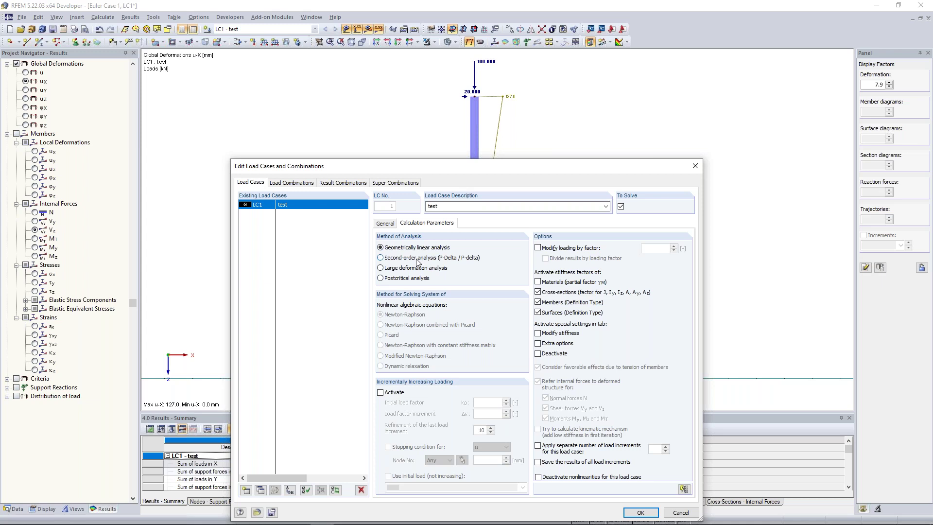
{"action": "left_click", "coordinate": [417, 261]}
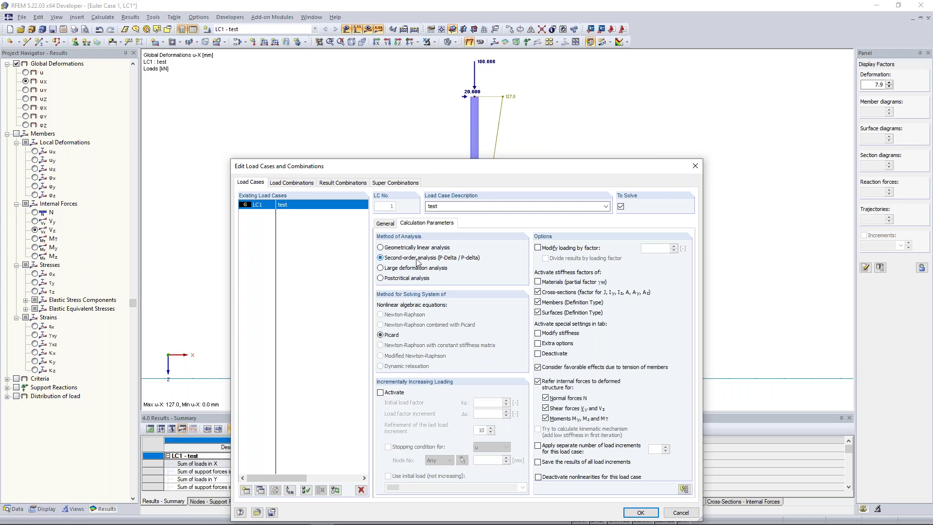
{"action": "left_click", "coordinate": [640, 512]}
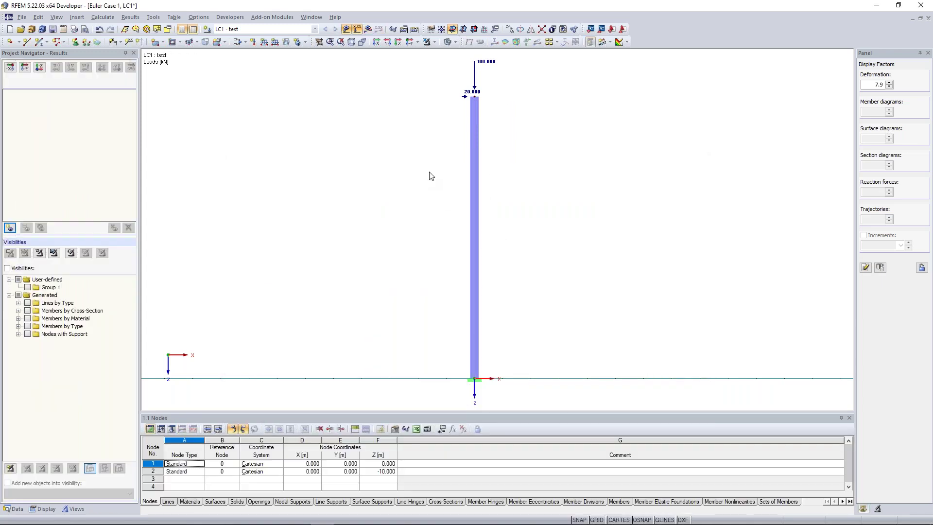
Calculate the results of load case LC1 and show the column's global deformation uX.
{"action": "left_click", "coordinate": [368, 29]}
{"action": "left_click", "coordinate": [450, 284]}
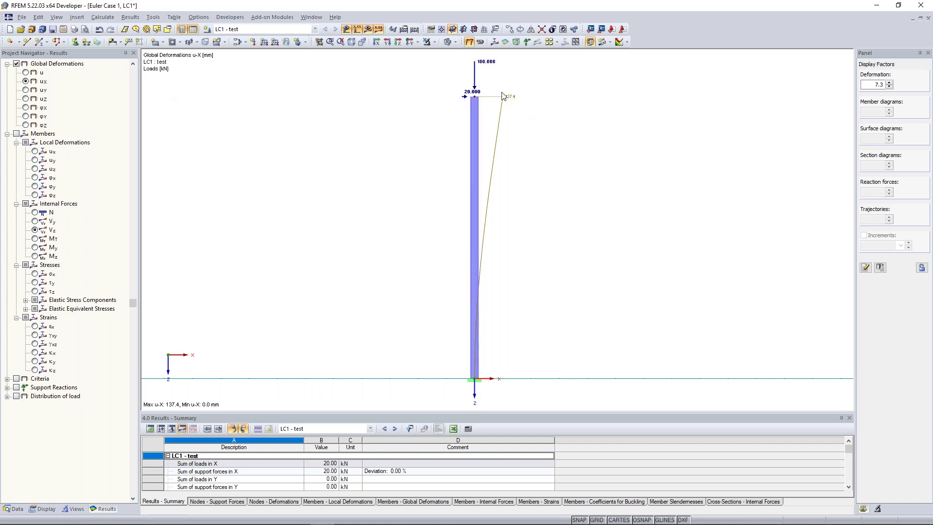
{"action": "left_click", "coordinate": [26, 81]}
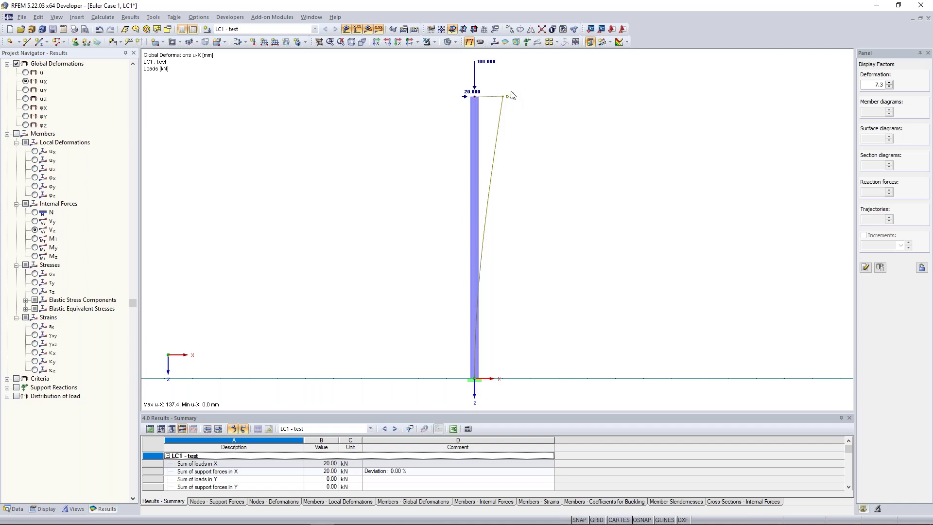
Compare the column's bending moment My diagram with its global deformation uX under second-order analysis.
{"action": "left_click", "coordinate": [35, 247]}
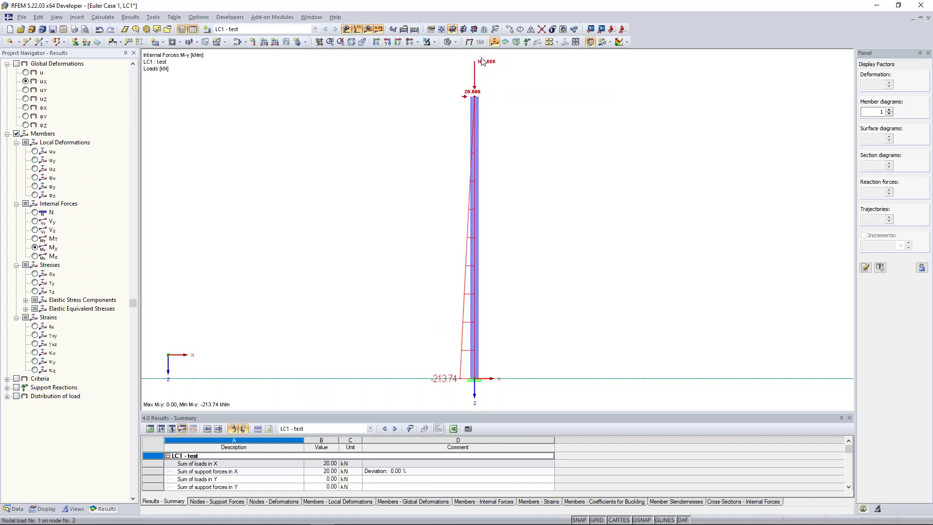
{"action": "mouse_move", "coordinate": [482, 63]}
{"action": "left_click", "coordinate": [26, 81]}
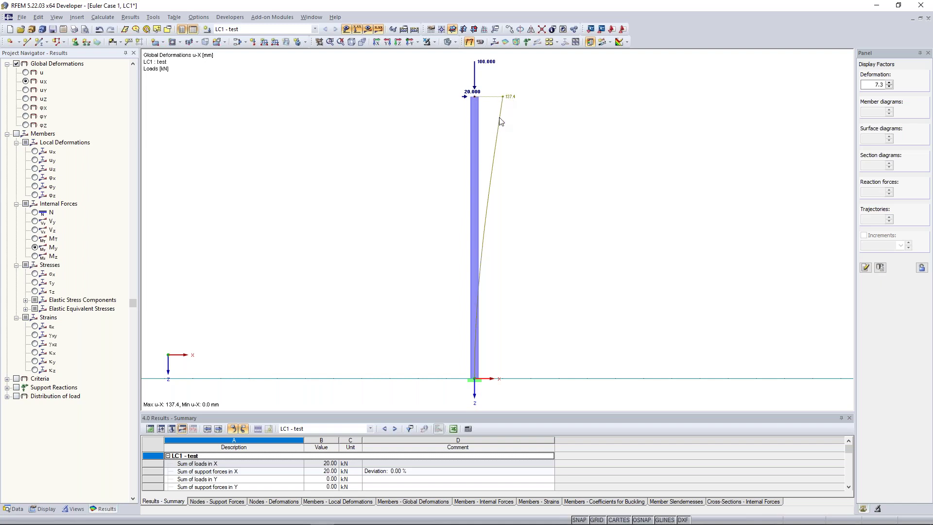
{"action": "left_click", "coordinate": [36, 247]}
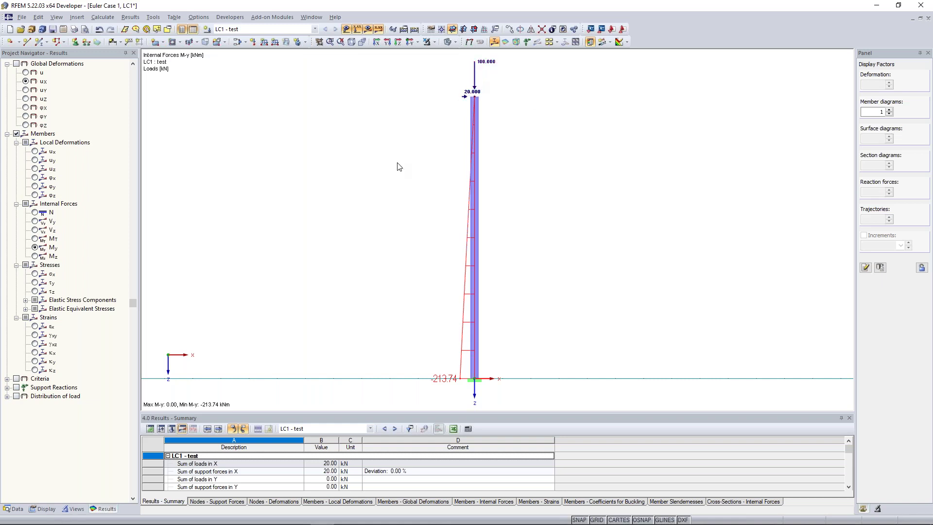
Look through the available member types in the column's member properties and close them without changes.
{"action": "scroll", "coordinate": [387, 213], "scroll_direction": "down", "scroll_amount": 2}
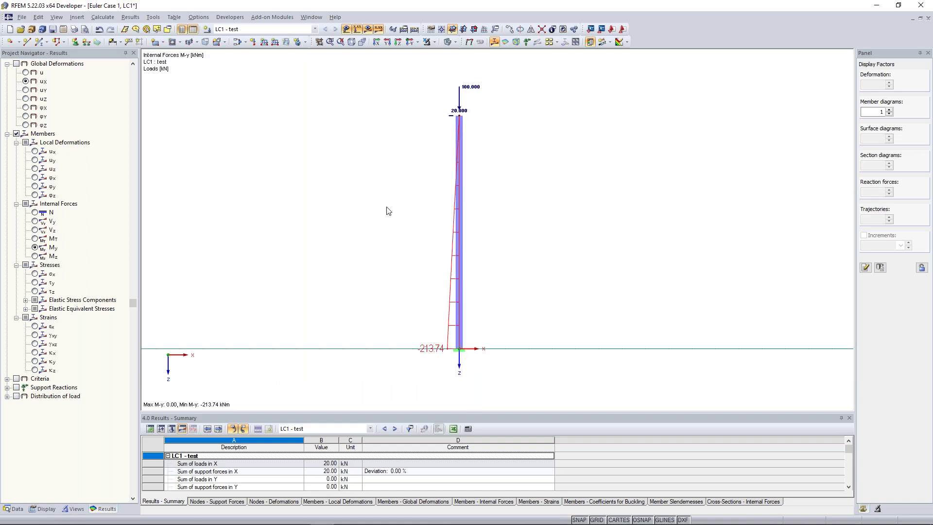
{"action": "scroll", "coordinate": [386, 211], "scroll_direction": "down", "scroll_amount": 2}
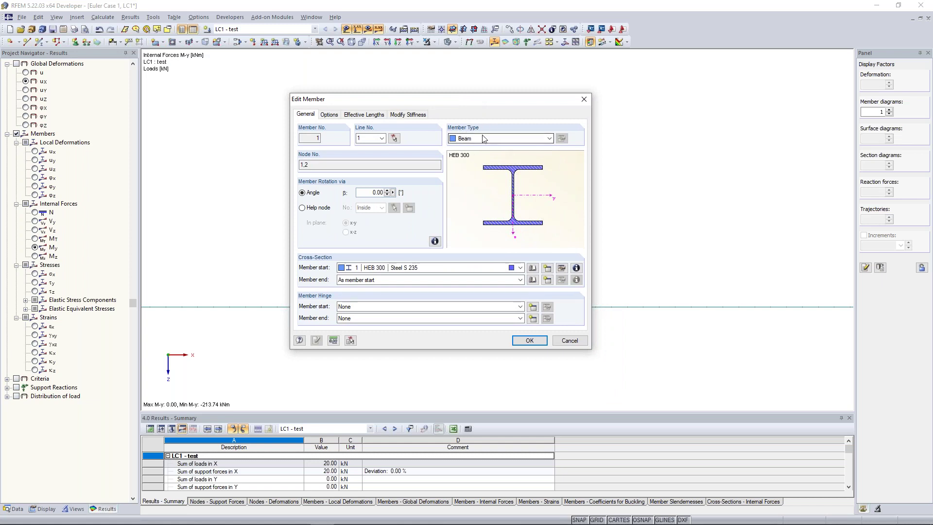
{"action": "left_click", "coordinate": [550, 139]}
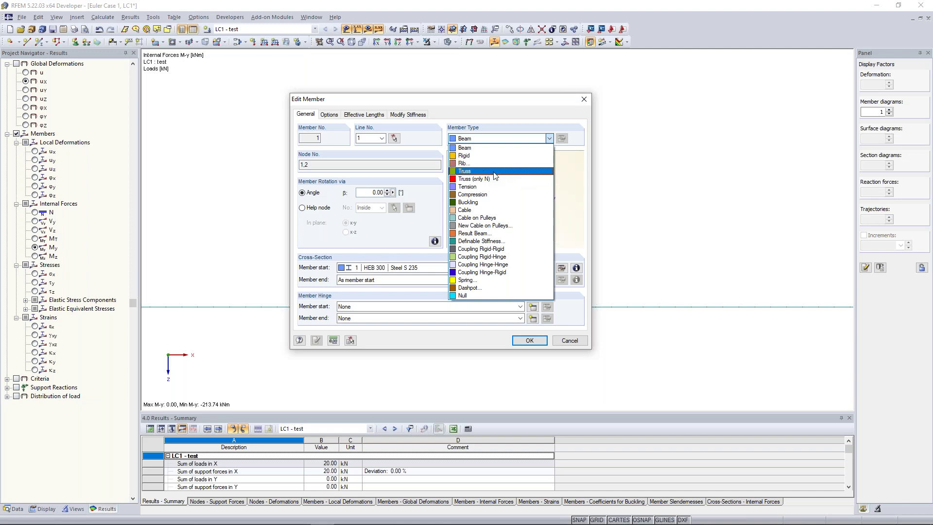
{"action": "left_click", "coordinate": [587, 101]}
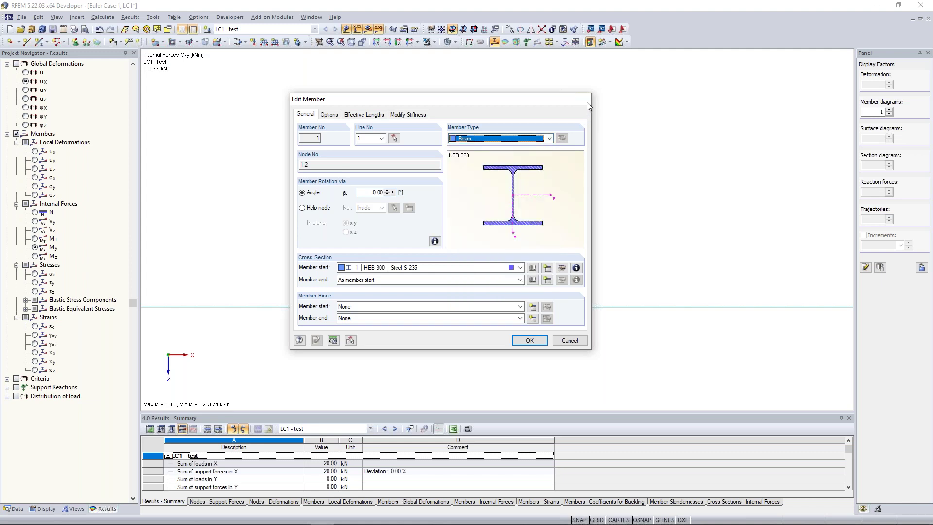
{"action": "left_click", "coordinate": [584, 100]}
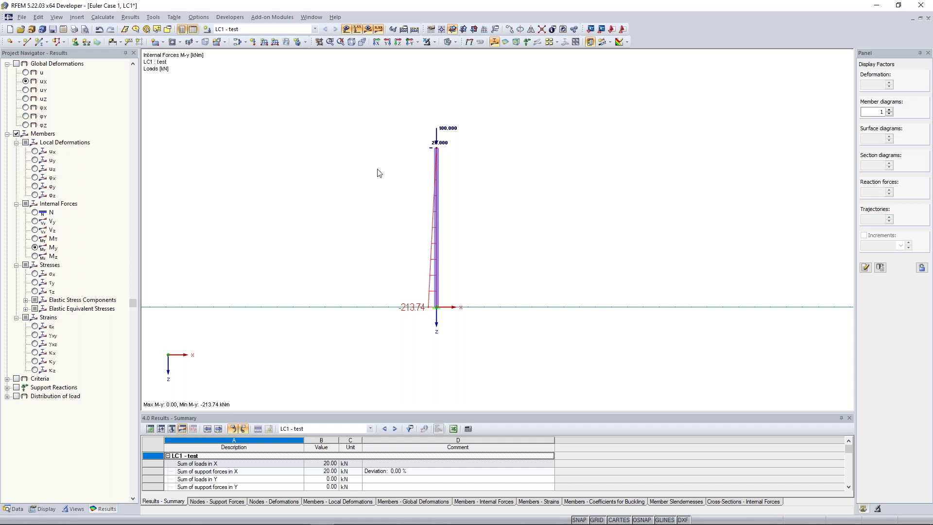
Set the horizontal force PX of the nodal load on the column's upper node to 0 kN.
{"action": "scroll", "coordinate": [379, 173], "scroll_direction": "up", "scroll_amount": 1}
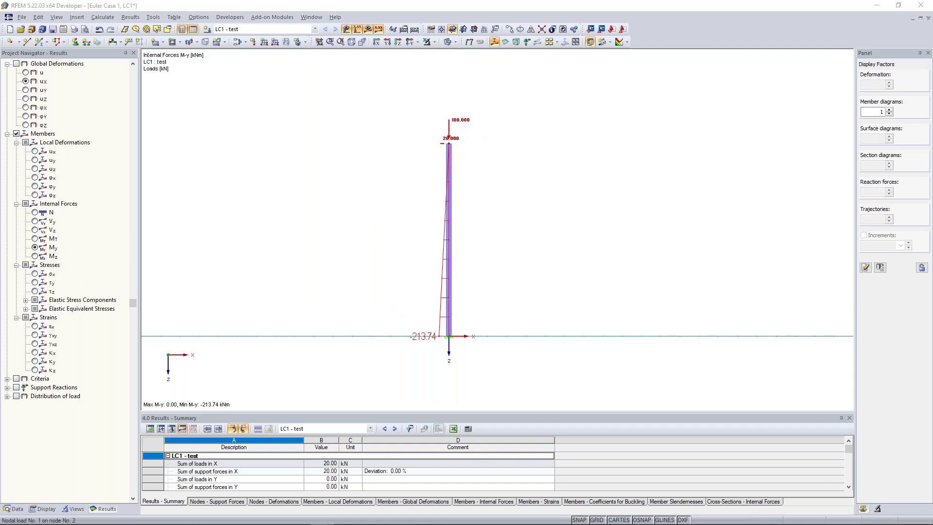
{"action": "left_click_drag", "start_coordinate": [452, 110], "coordinate": [448, 77]}
{"action": "double_click", "coordinate": [310, 177]}
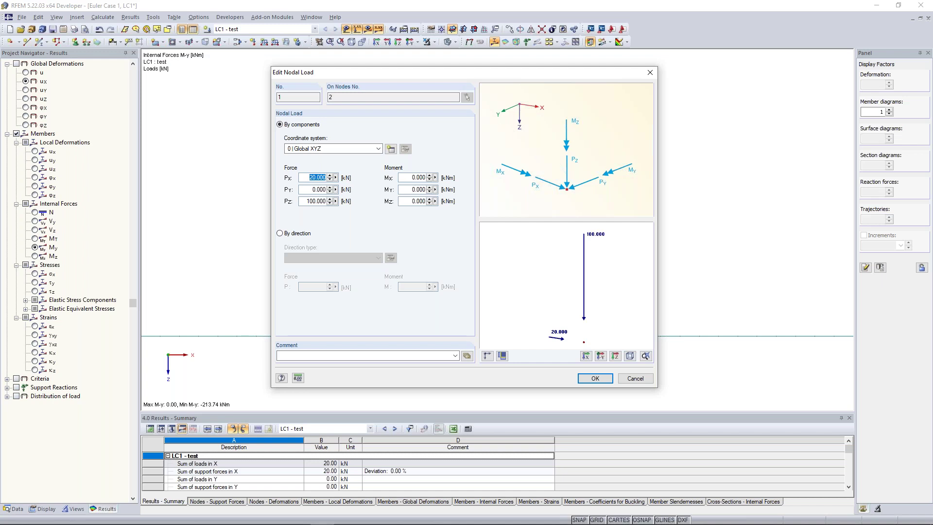
{"action": "type", "text": "0"}
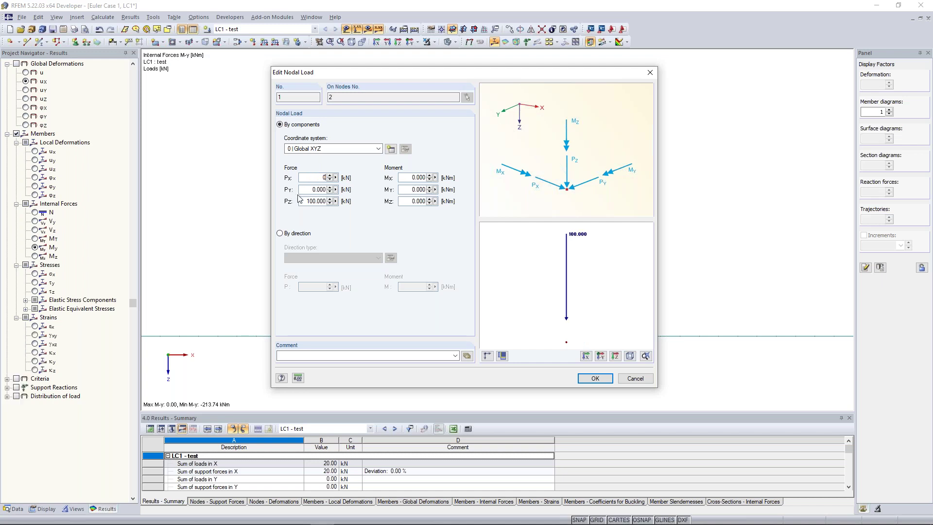
{"action": "left_click_drag", "start_coordinate": [305, 201], "coordinate": [320, 200]}
{"action": "double_click", "coordinate": [315, 177]}
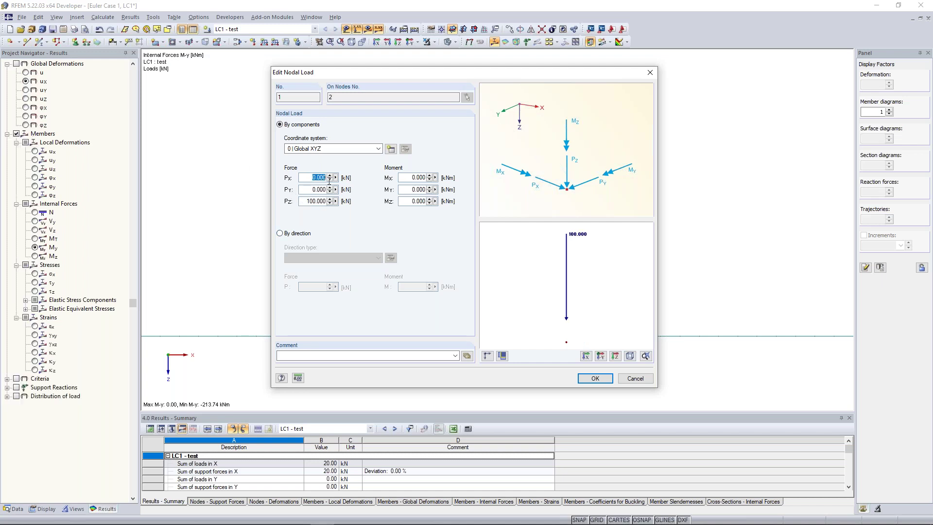
{"action": "left_click", "coordinate": [596, 379]}
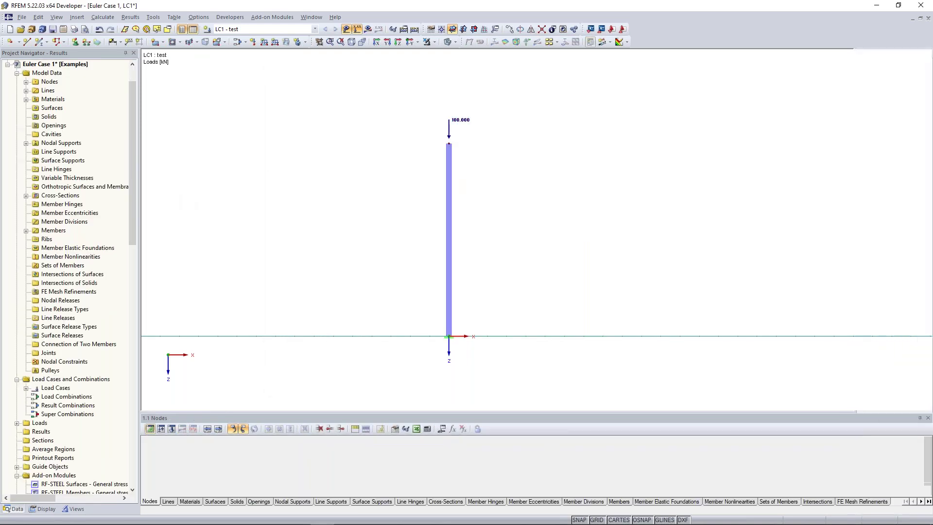
Open the RF-STABILITY stability analysis add-on module for the column model.
{"action": "left_click_drag", "start_coordinate": [132, 176], "coordinate": [133, 334]}
{"action": "scroll", "coordinate": [129, 272], "scroll_direction": "down", "scroll_amount": 4}
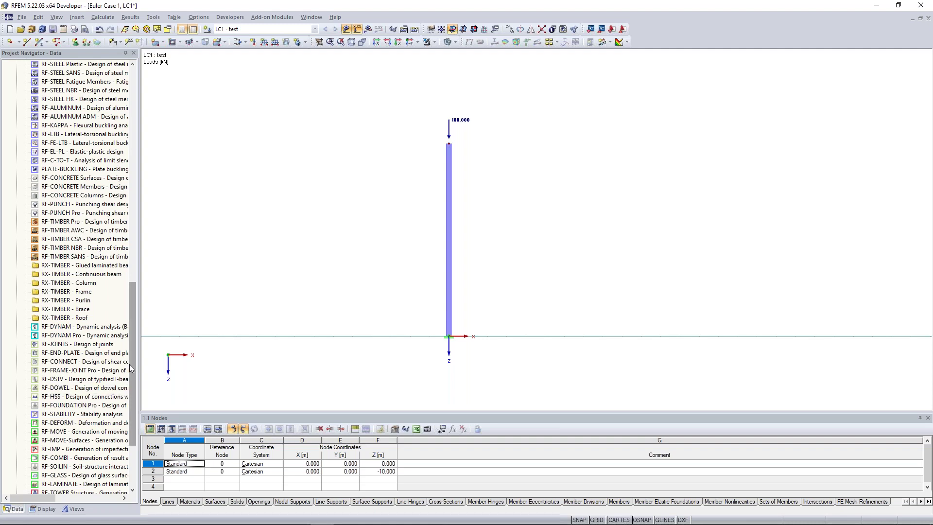
{"action": "double_click", "coordinate": [68, 414]}
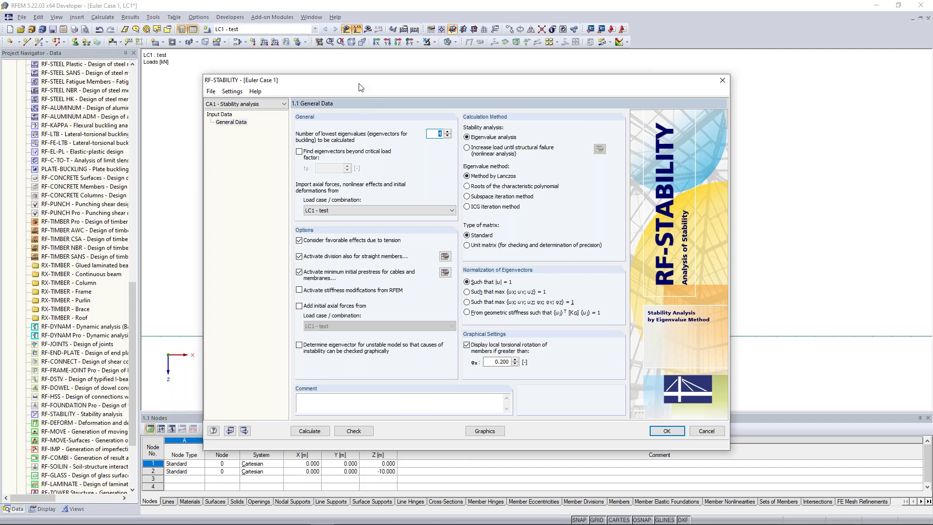
{"action": "left_click_drag", "start_coordinate": [359, 84], "coordinate": [361, 65]}
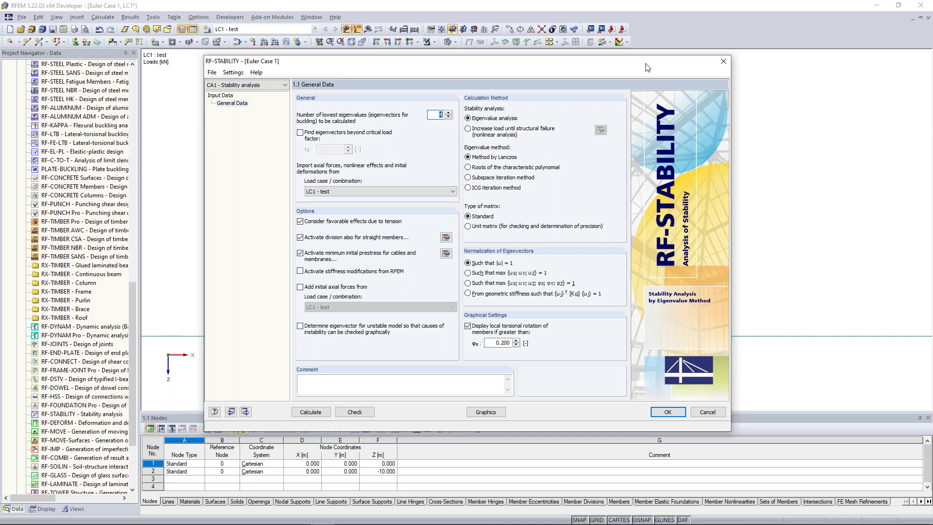
{"action": "left_click_drag", "start_coordinate": [389, 60], "coordinate": [369, 243]}
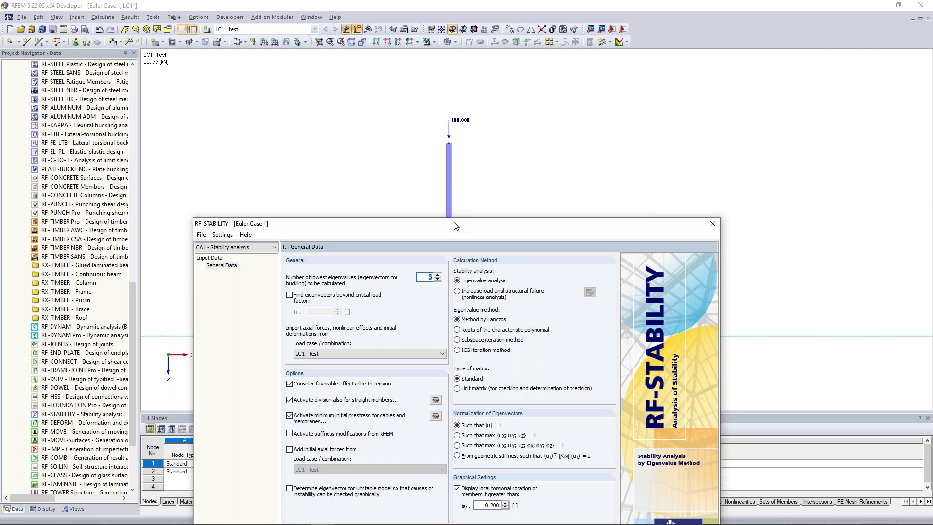
{"action": "left_click_drag", "start_coordinate": [456, 226], "coordinate": [457, 42]}
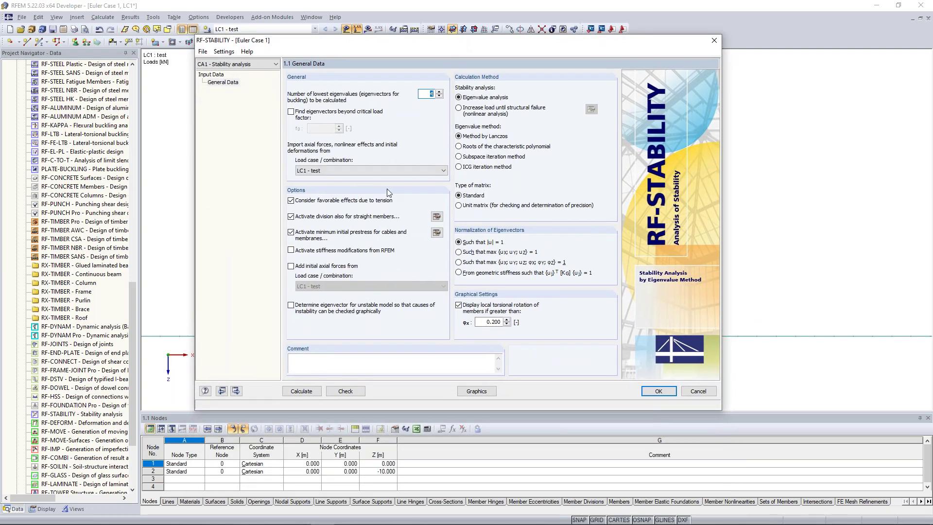
Turn off the minimum initial prestress for cables and membranes and the favorable effects due to tension.
{"action": "left_click", "coordinate": [305, 239]}
{"action": "left_click", "coordinate": [331, 202]}
{"action": "left_click_drag", "start_coordinate": [486, 38], "coordinate": [460, 64]}
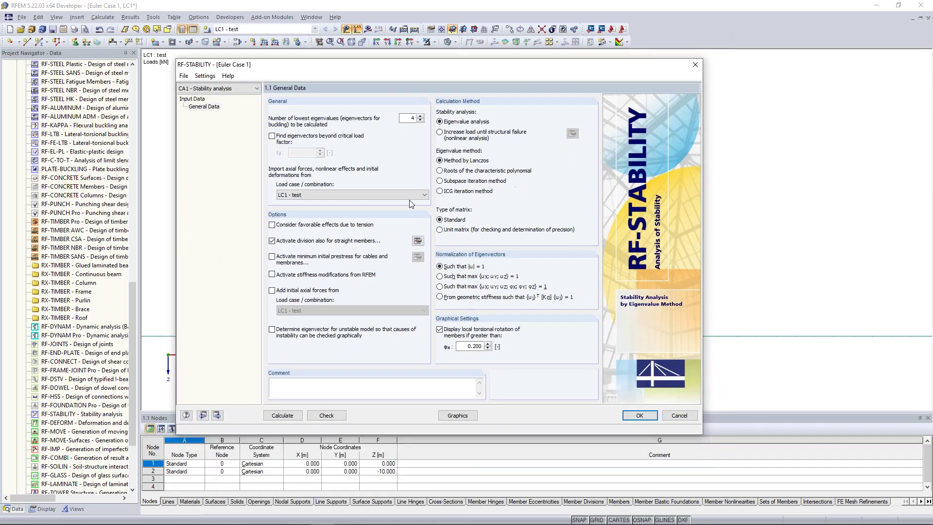
Set the minimum number of member divisions for straight members not integrated in surfaces to 10 in the FE mesh settings.
{"action": "left_click", "coordinate": [418, 241]}
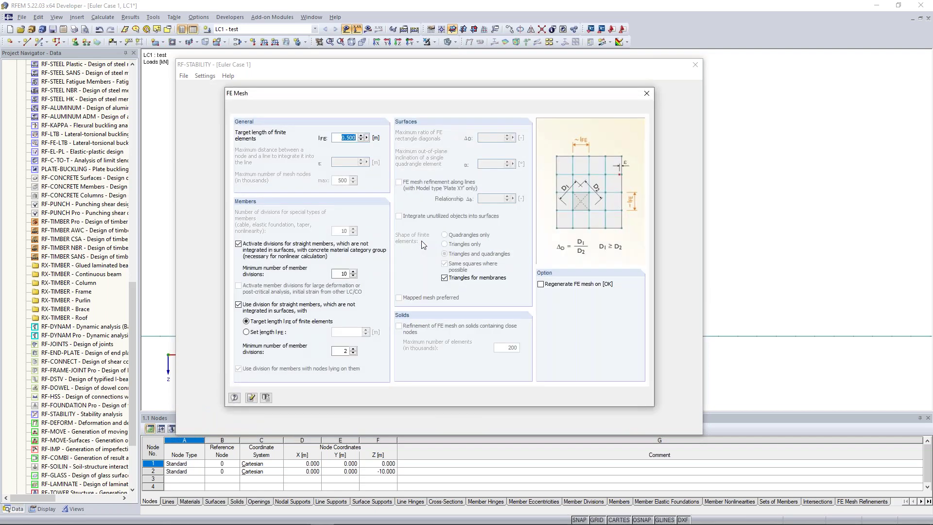
{"action": "left_click", "coordinate": [344, 351]}
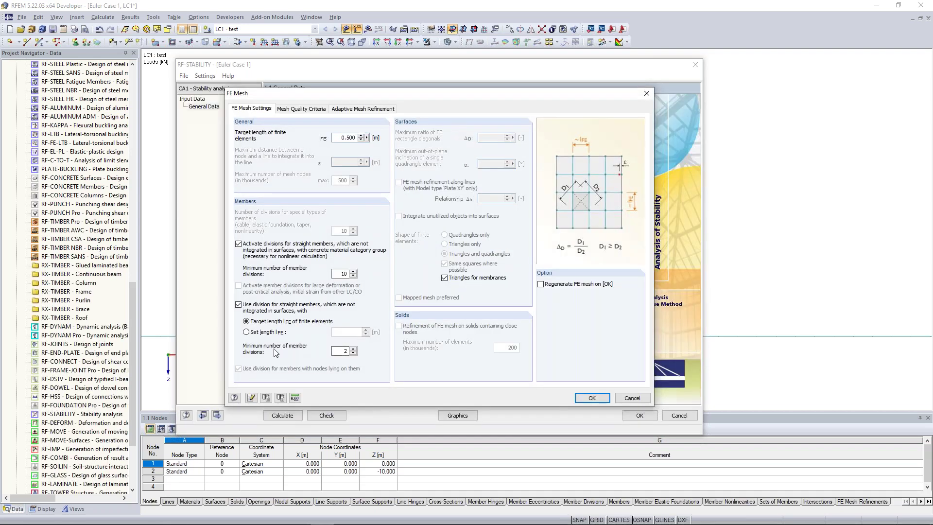
{"action": "left_click_drag", "start_coordinate": [330, 352], "coordinate": [353, 351]}
{"action": "type", "text": "10"}
{"action": "left_click", "coordinate": [592, 399]}
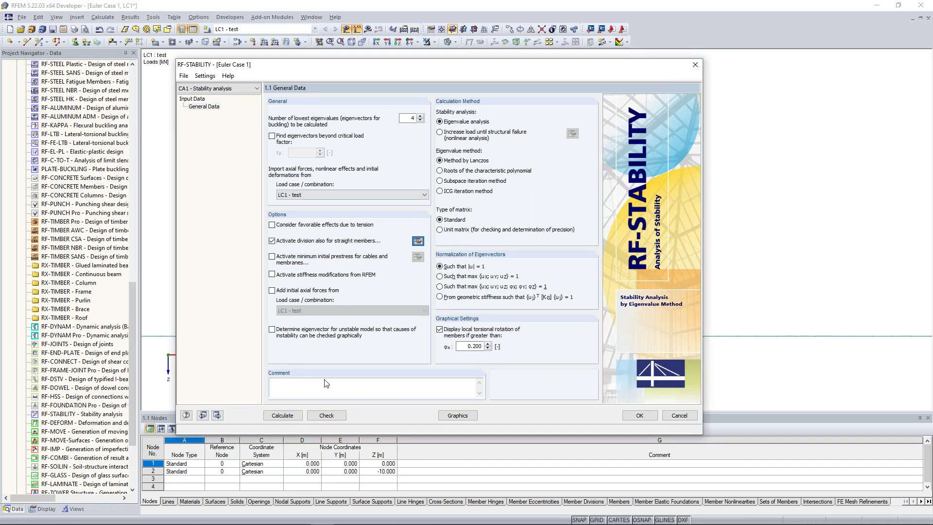
Calculate the stability analysis and move the critical load factors results aside to reveal the column.
{"action": "left_click", "coordinate": [283, 415]}
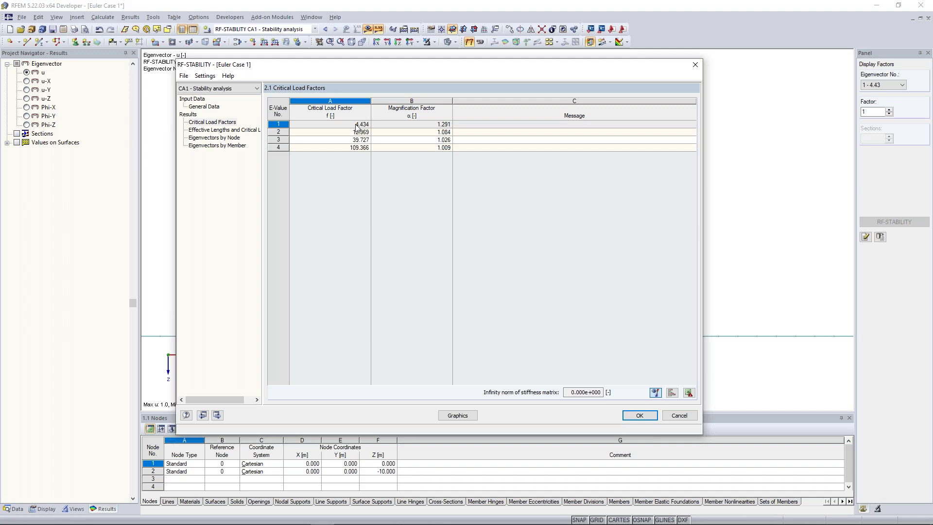
{"action": "left_click_drag", "start_coordinate": [378, 64], "coordinate": [382, 226]}
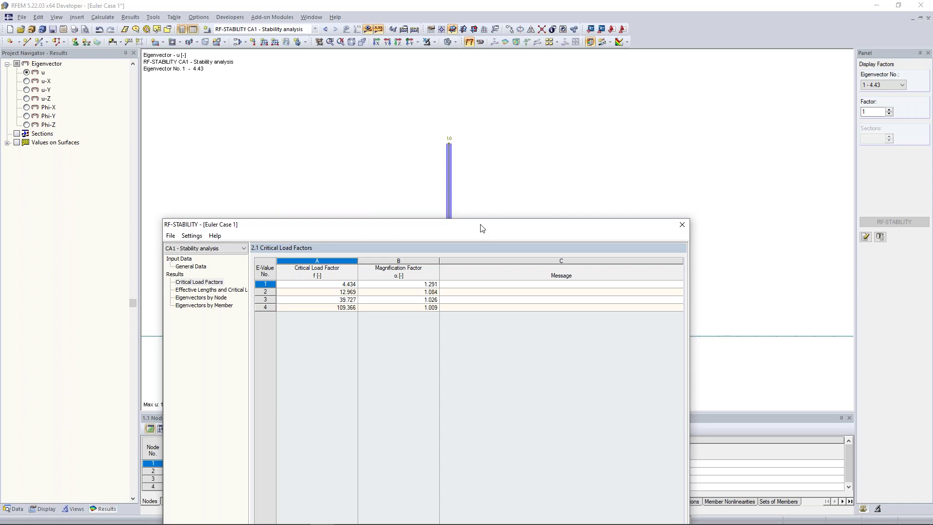
{"action": "left_click_drag", "start_coordinate": [482, 228], "coordinate": [481, 211]}
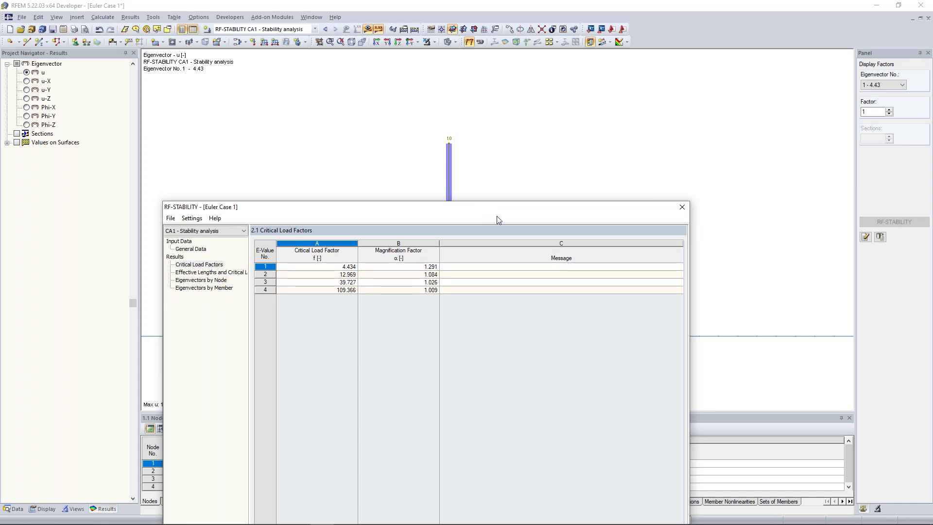
{"action": "left_click_drag", "start_coordinate": [492, 206], "coordinate": [493, 147]}
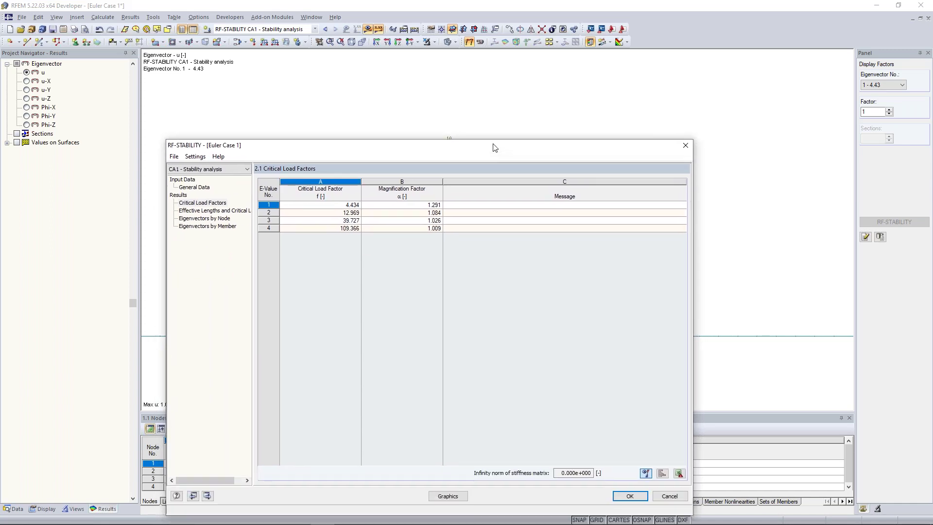
{"action": "left_click_drag", "start_coordinate": [494, 147], "coordinate": [499, 208]}
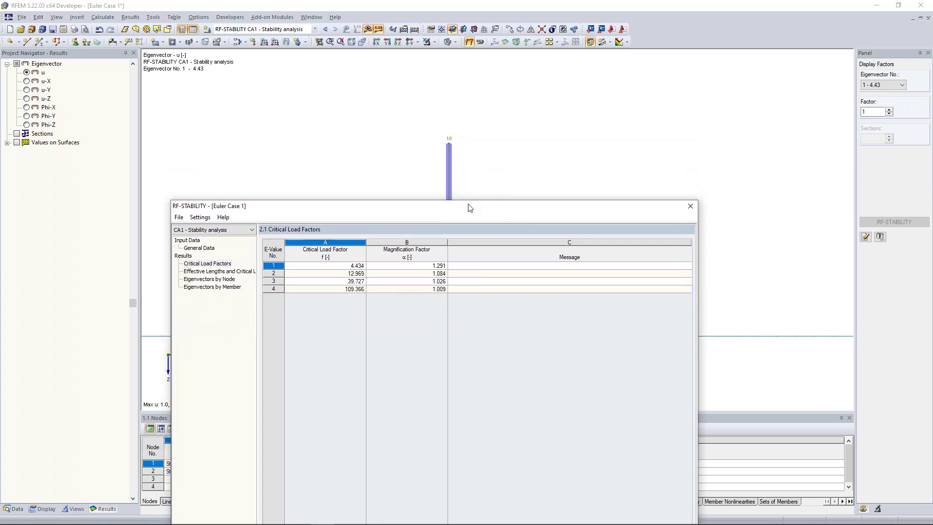
{"action": "left_click_drag", "start_coordinate": [470, 207], "coordinate": [467, 202]}
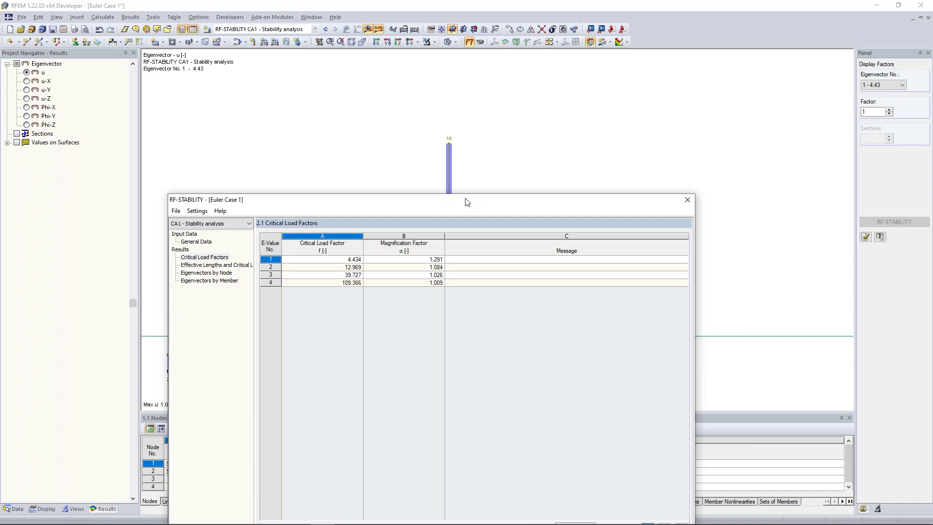
Show the effective lengths and critical loads table for the column in the stability results.
{"action": "left_click_drag", "start_coordinate": [467, 201], "coordinate": [475, 89]}
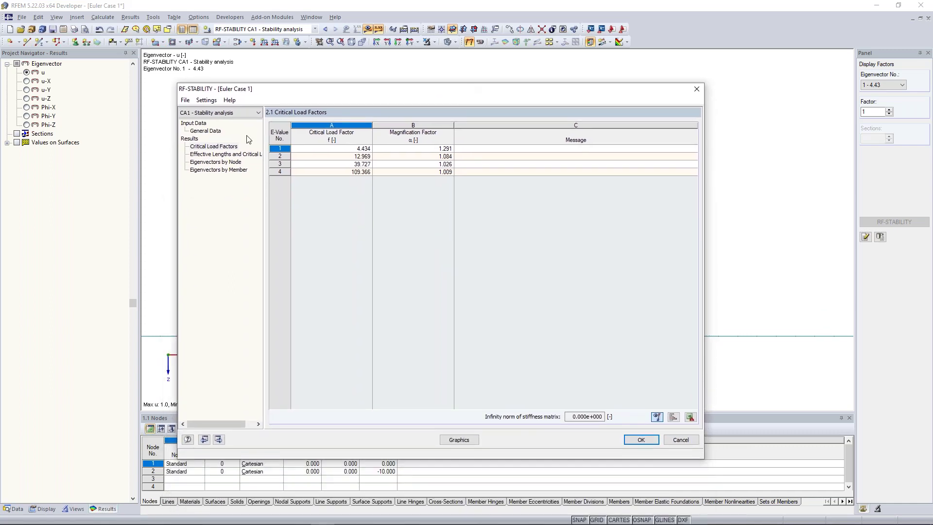
{"action": "left_click", "coordinate": [236, 154]}
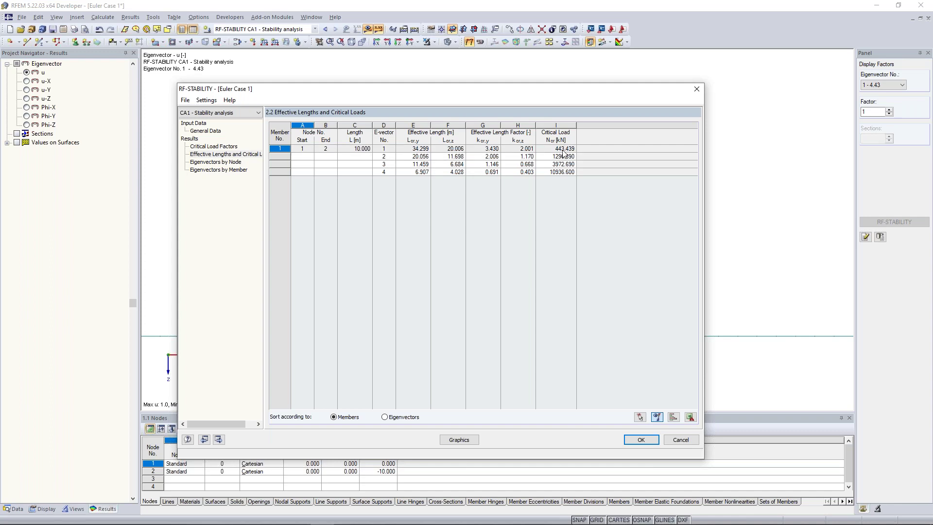
{"action": "left_click_drag", "start_coordinate": [567, 97], "coordinate": [519, 127]}
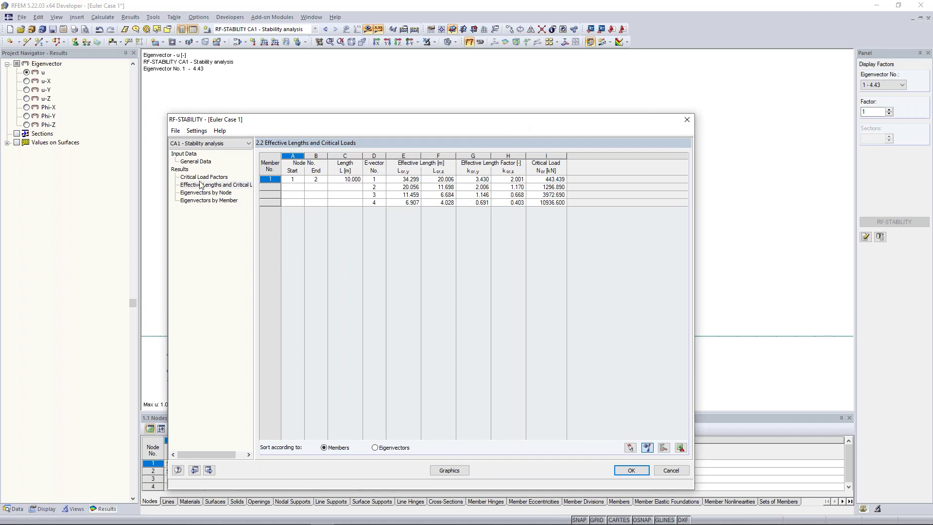
{"action": "left_click_drag", "start_coordinate": [547, 124], "coordinate": [530, 168]}
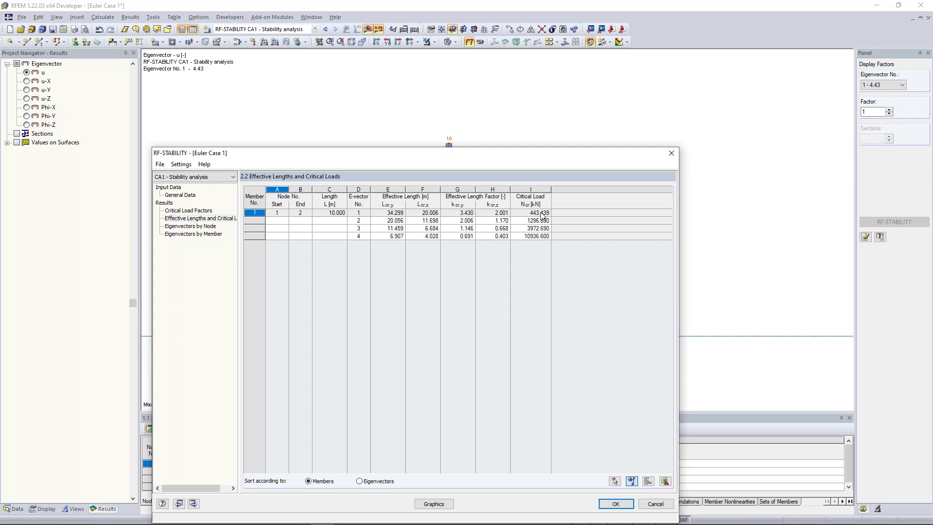
{"action": "left_click_drag", "start_coordinate": [450, 156], "coordinate": [460, 83]}
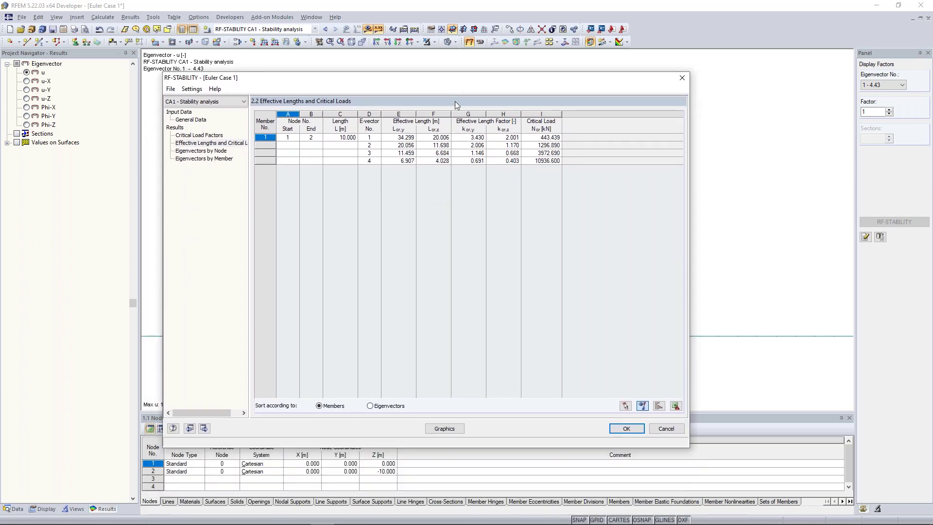
Show the stability results graphically on the model and view the first eigenvector of the column in 3D.
{"action": "left_click", "coordinate": [450, 430]}
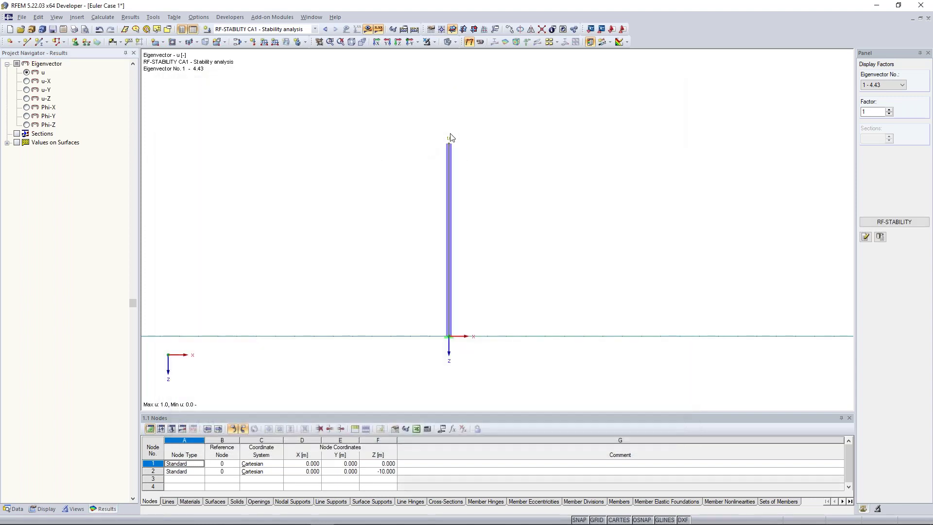
{"action": "middle_click_drag", "start_coordinate": [480, 135], "coordinate": [507, 153]}
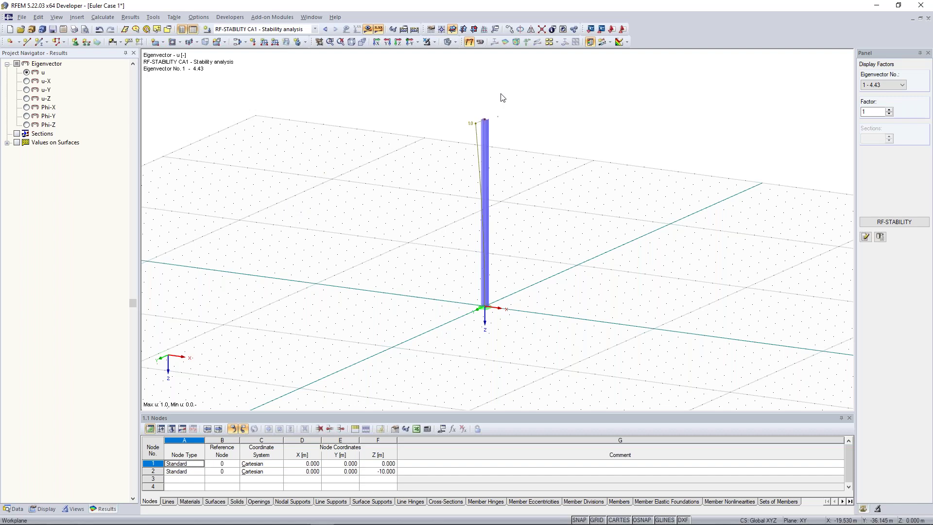
{"action": "middle_click_drag", "start_coordinate": [527, 140], "coordinate": [462, 121], "text": "ctrl"}
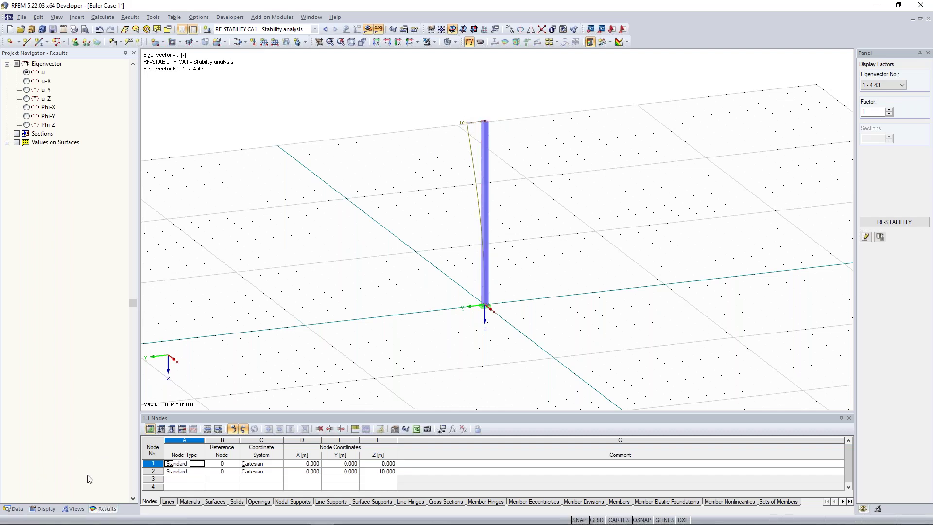
Set the deformation display of members to Cross-Sections Colored.
{"action": "left_click", "coordinate": [47, 508]}
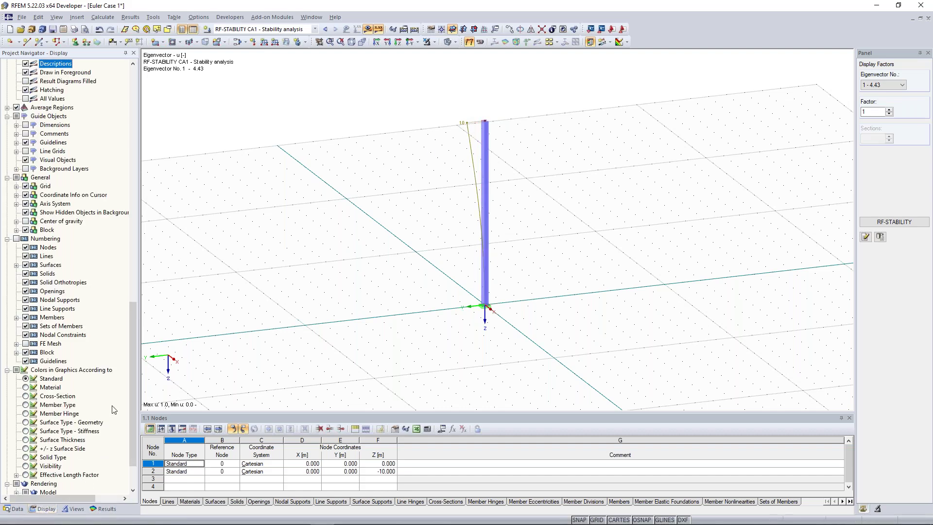
{"action": "left_click_drag", "start_coordinate": [129, 358], "coordinate": [138, 237]}
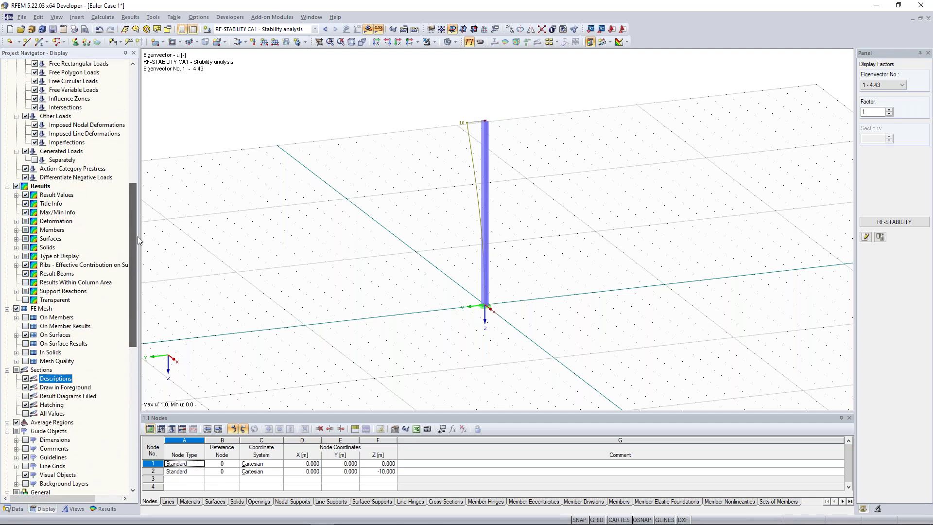
{"action": "left_click", "coordinate": [16, 222]}
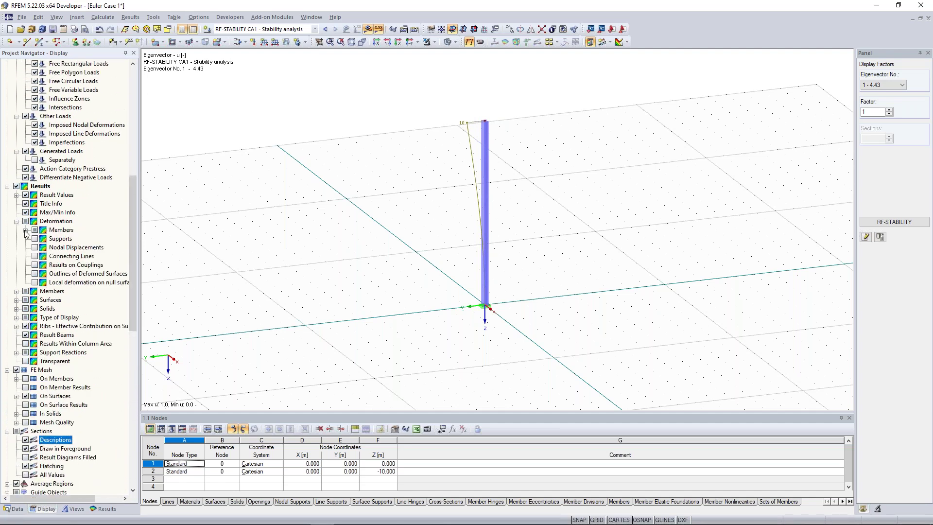
{"action": "left_click", "coordinate": [25, 231]}
{"action": "left_click", "coordinate": [45, 256]}
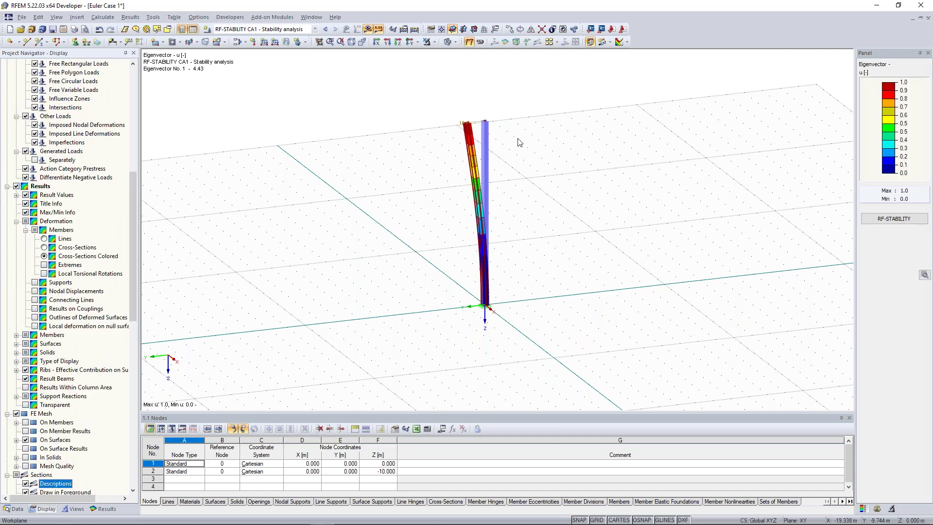
Examine the column's first buckling shape against the undeformed member, both as a whole and close up at the column head.
{"action": "scroll", "coordinate": [526, 148], "scroll_direction": "up", "scroll_amount": 2}
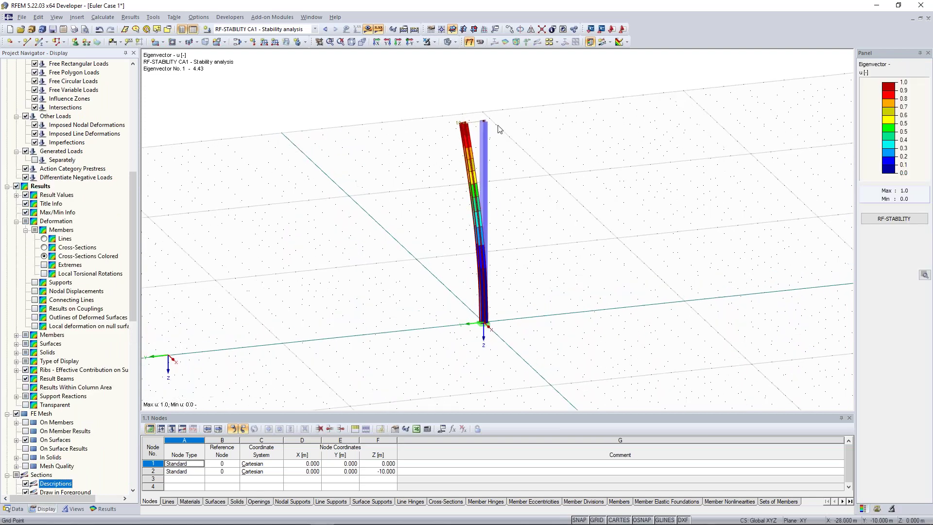
{"action": "scroll", "coordinate": [533, 153], "scroll_direction": "down", "scroll_amount": 1}
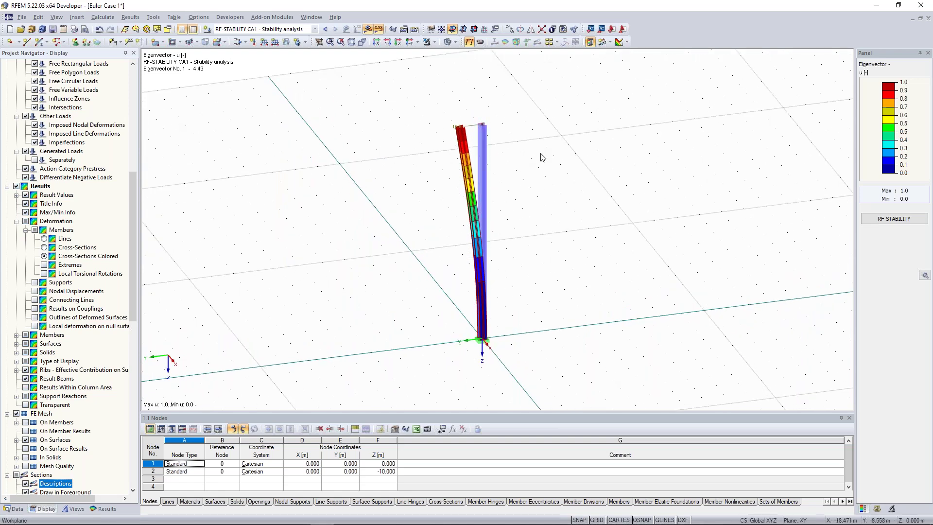
{"action": "scroll", "coordinate": [501, 124], "scroll_direction": "up", "scroll_amount": 2}
{"action": "scroll", "coordinate": [452, 106], "scroll_direction": "up", "scroll_amount": 4}
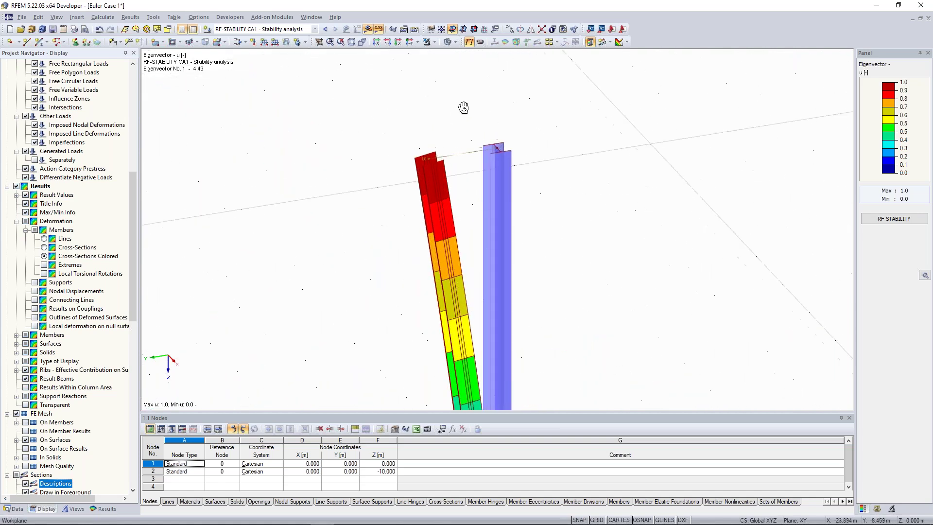
{"action": "scroll", "coordinate": [463, 107], "scroll_direction": "up", "scroll_amount": 2}
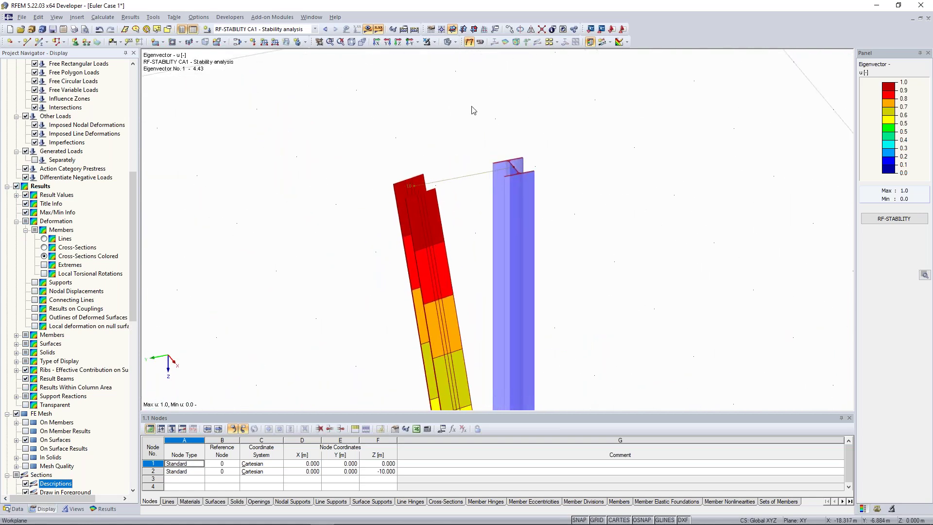
{"action": "scroll", "coordinate": [474, 110], "scroll_direction": "down", "scroll_amount": 8}
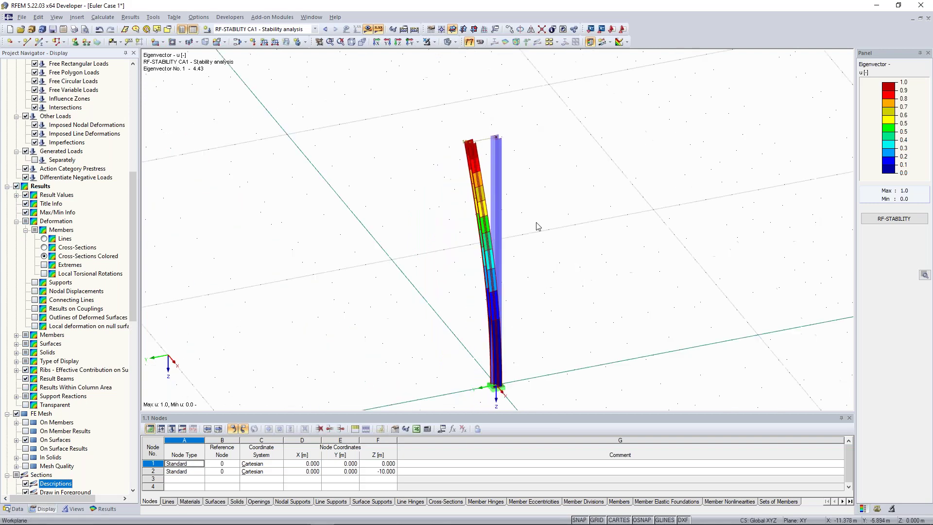
{"action": "scroll", "coordinate": [491, 397], "scroll_direction": "down", "scroll_amount": 2}
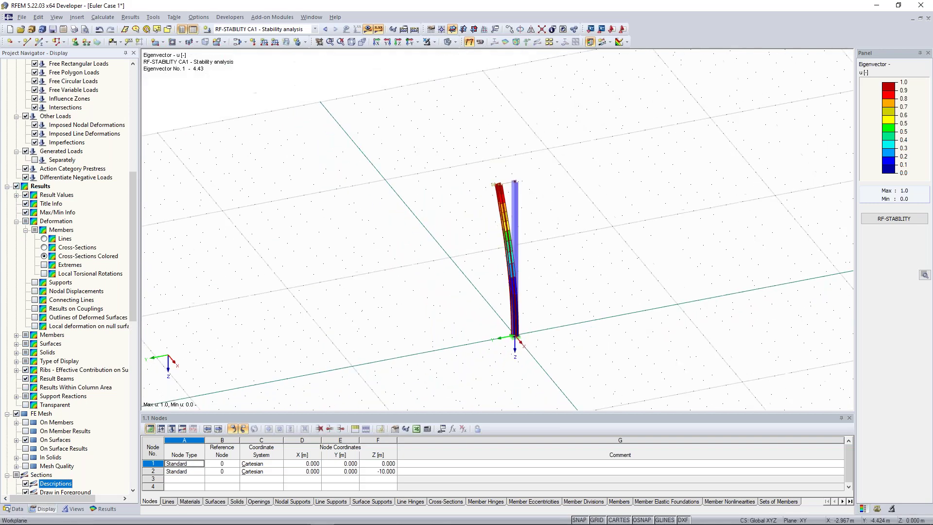
{"action": "middle_click_drag", "start_coordinate": [492, 397], "coordinate": [511, 321]}
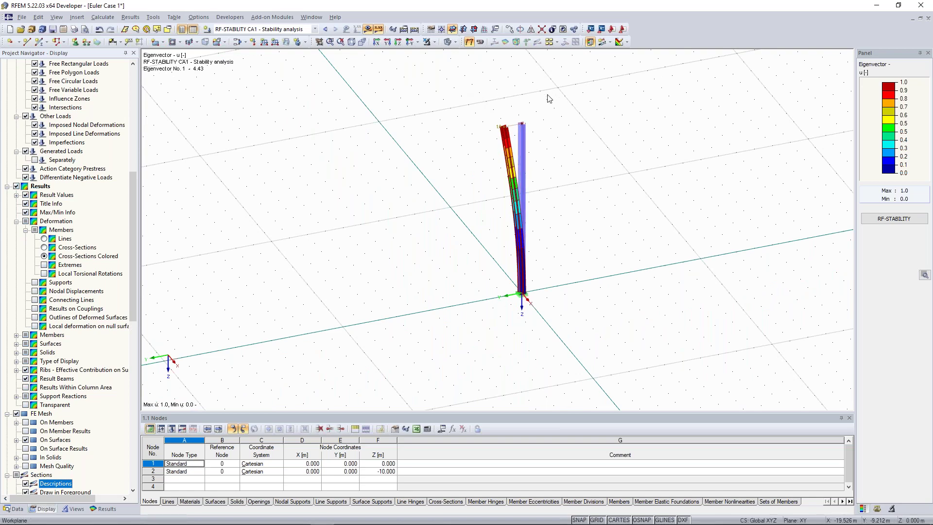
{"action": "middle_click_drag", "start_coordinate": [538, 111], "coordinate": [533, 133]}
{"action": "scroll", "coordinate": [533, 133], "scroll_direction": "up", "scroll_amount": 6}
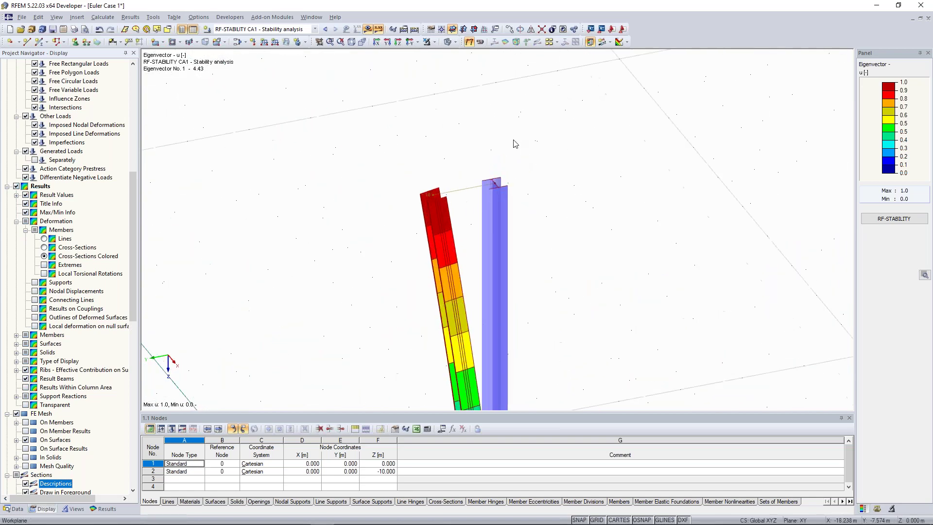
{"action": "scroll", "coordinate": [533, 134], "scroll_direction": "up", "scroll_amount": 3}
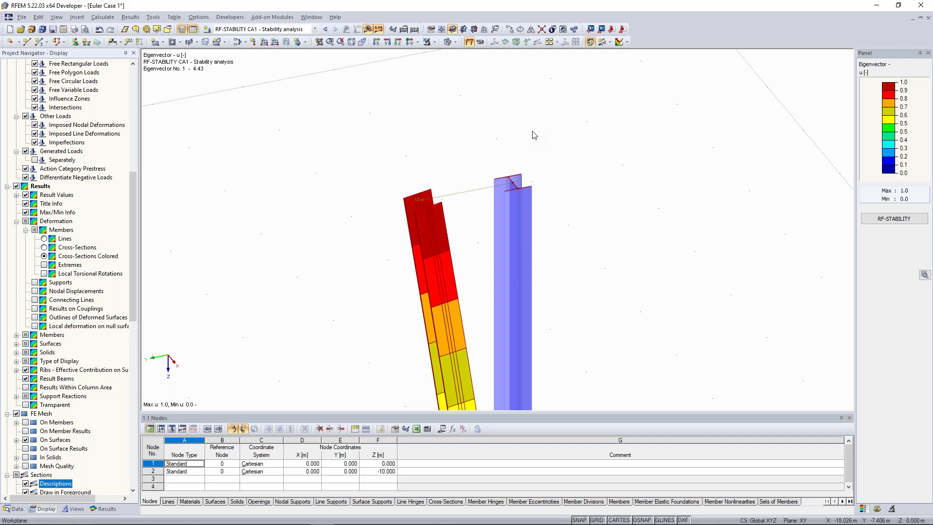
Turn on the local axis systems of members for the column and compare them with the first buckling direction.
{"action": "middle_click_drag", "start_coordinate": [535, 136], "coordinate": [521, 192], "text": "ctrl"}
{"action": "right_click", "coordinate": [519, 187]}
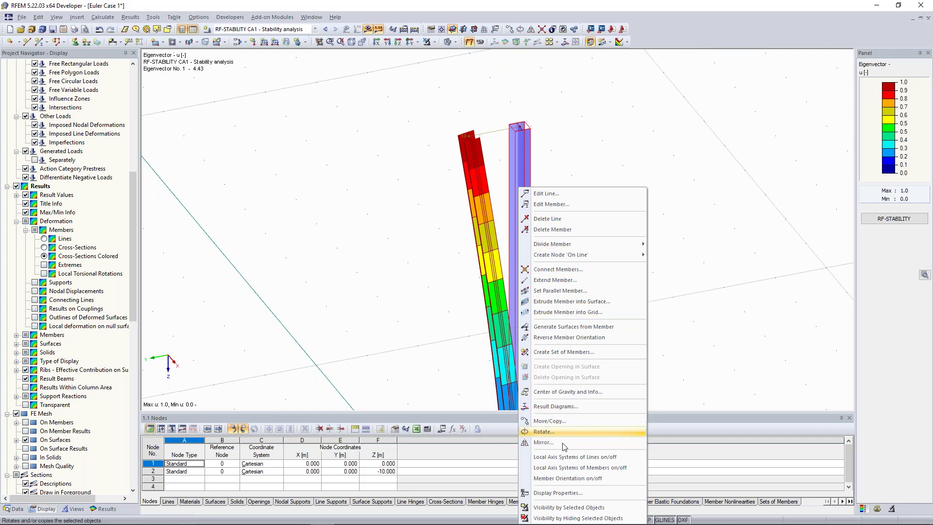
{"action": "left_click", "coordinate": [582, 469]}
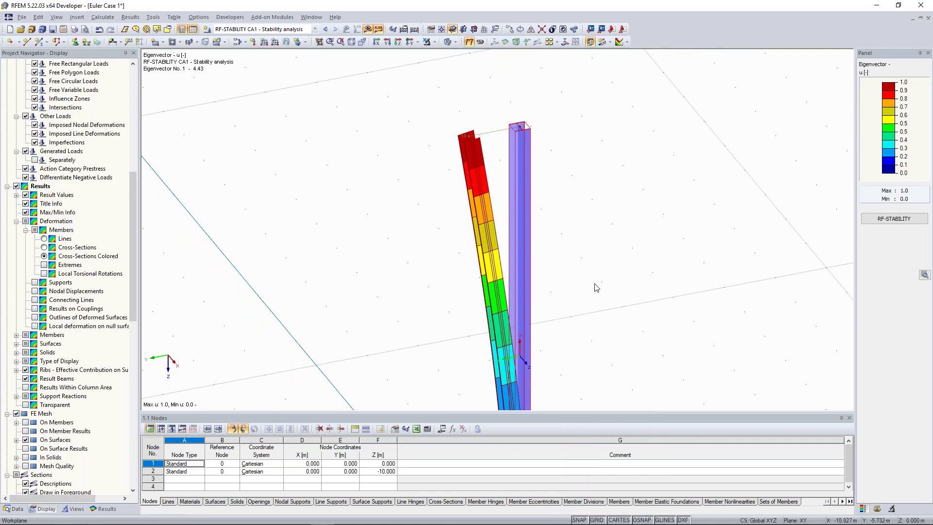
{"action": "middle_click_drag", "start_coordinate": [594, 261], "coordinate": [594, 220]}
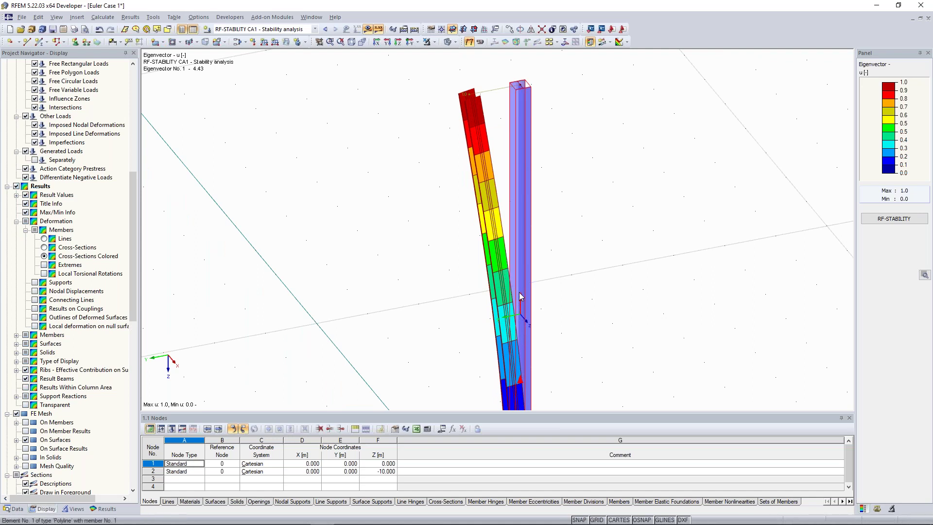
{"action": "middle_click_drag", "start_coordinate": [561, 184], "coordinate": [554, 208]}
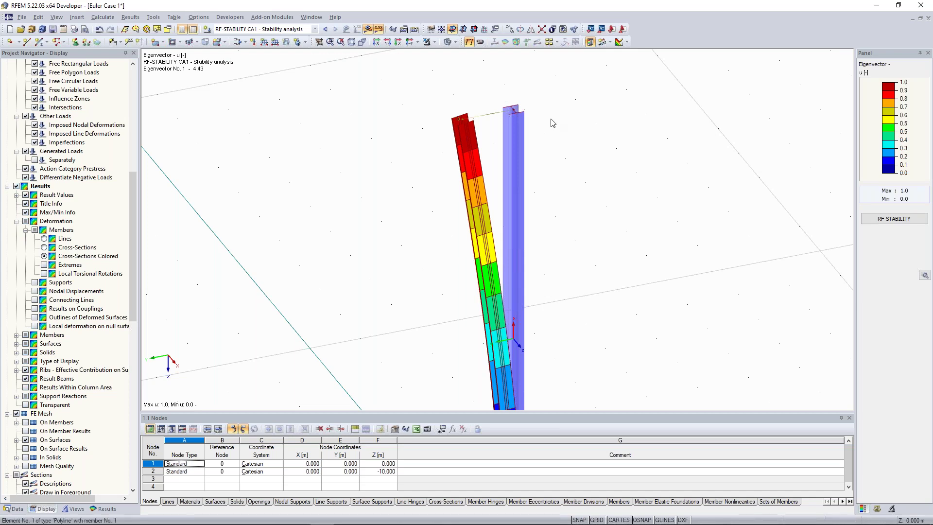
{"action": "scroll", "coordinate": [514, 122], "scroll_direction": "up", "scroll_amount": 1}
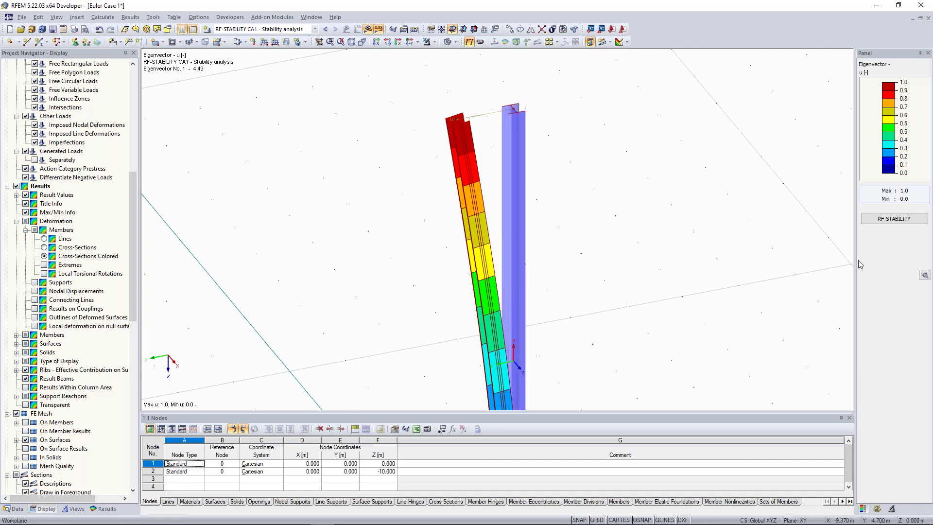
Display eigenvector no. 2 (12.97) and view its buckling direction relative to the column's local axes.
{"action": "left_click", "coordinate": [878, 511]}
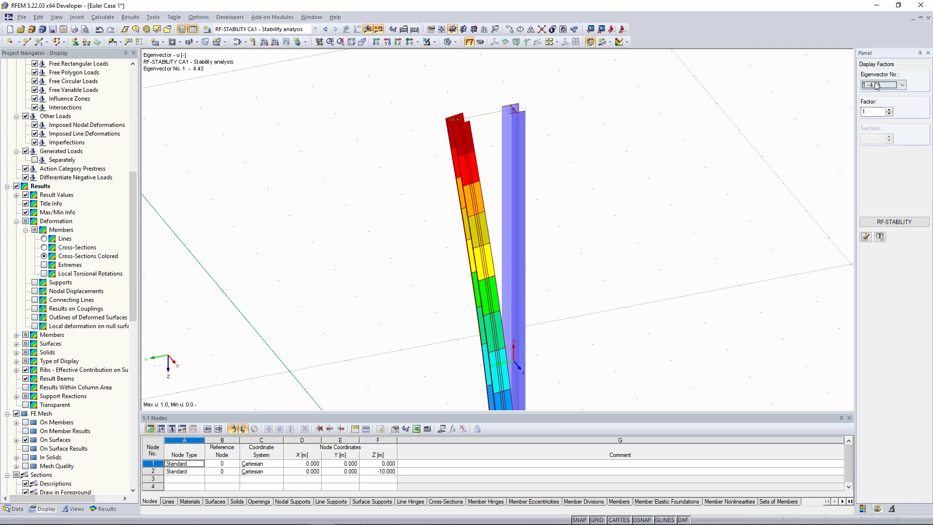
{"action": "left_click", "coordinate": [881, 85]}
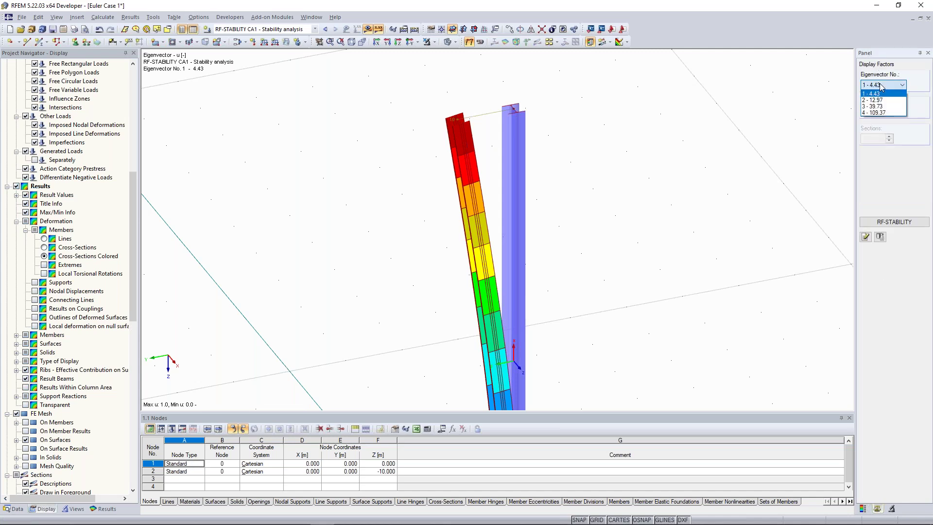
{"action": "left_click", "coordinate": [881, 100]}
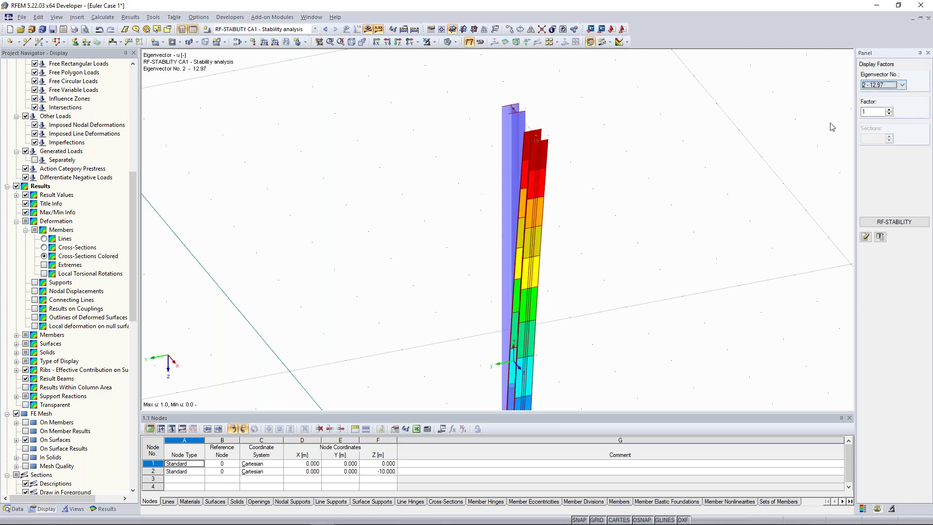
{"action": "middle_click_drag", "start_coordinate": [438, 246], "coordinate": [595, 221], "text": "ctrl"}
{"action": "scroll", "coordinate": [592, 222], "scroll_direction": "up", "scroll_amount": 5}
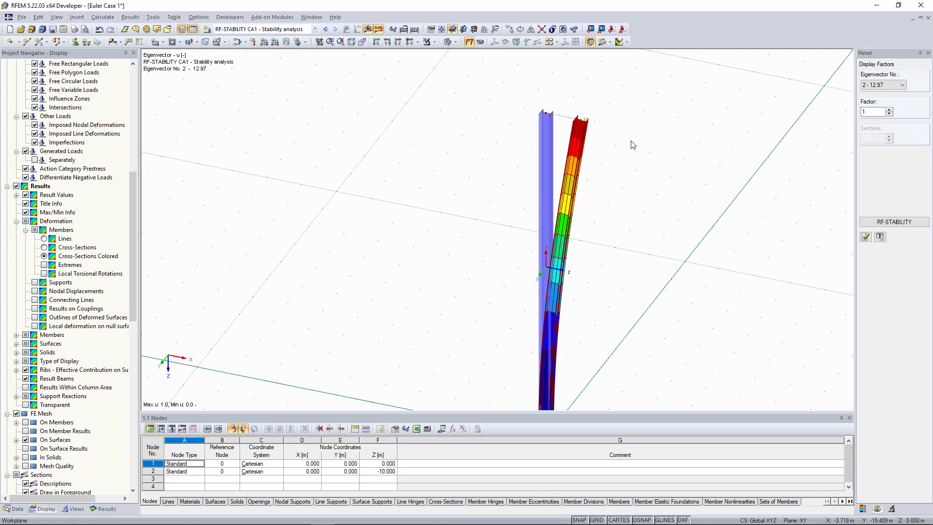
Open the RF-STABILITY effective lengths and critical loads and compare factor kcr,z of eigenvector 1 with kcr,y of eigenvector 2.
{"action": "left_click", "coordinate": [904, 222]}
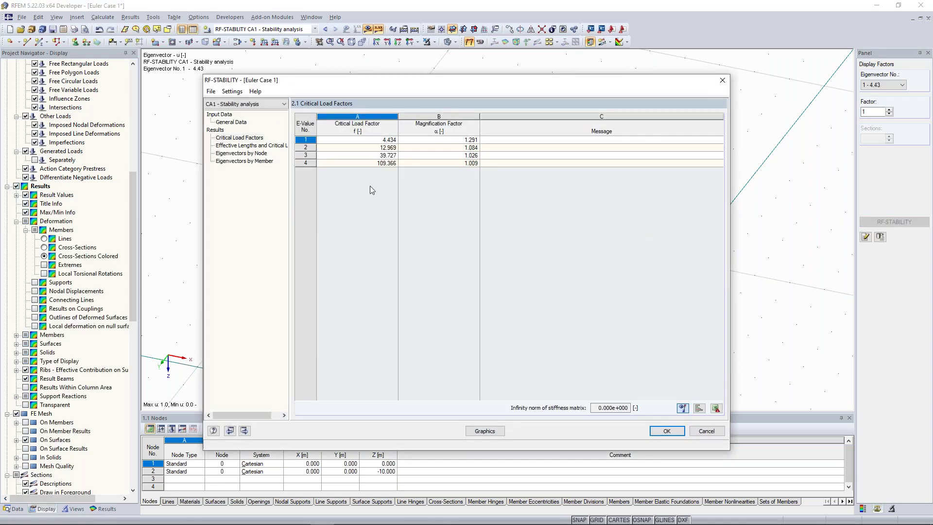
{"action": "left_click", "coordinate": [251, 146]}
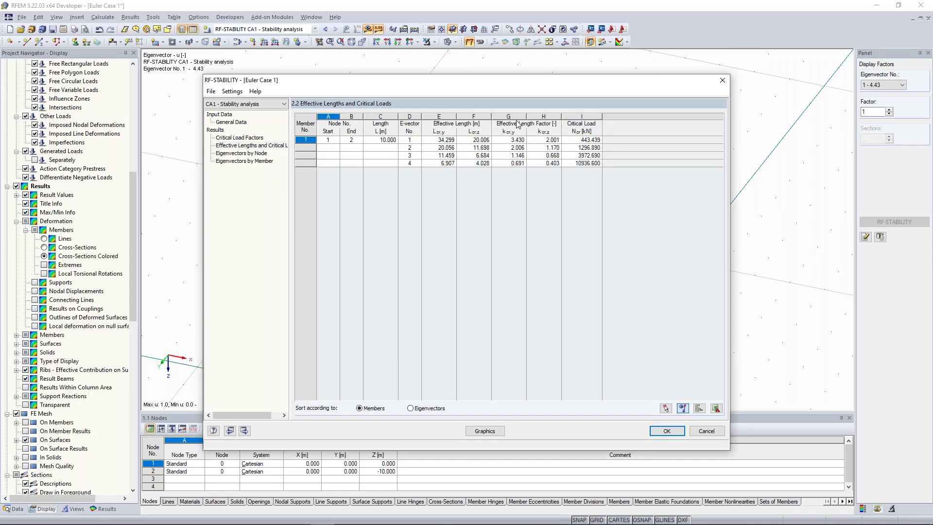
{"action": "left_click", "coordinate": [548, 144]}
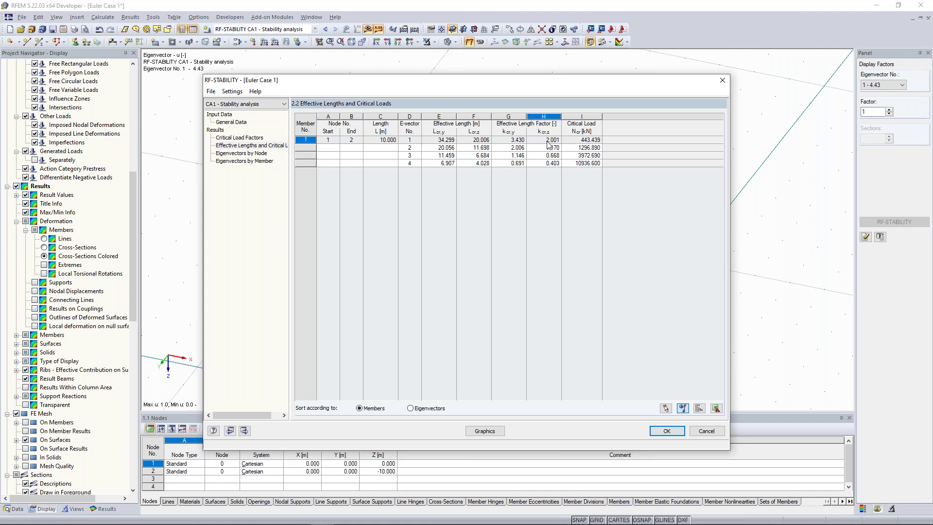
{"action": "left_click", "coordinate": [519, 148]}
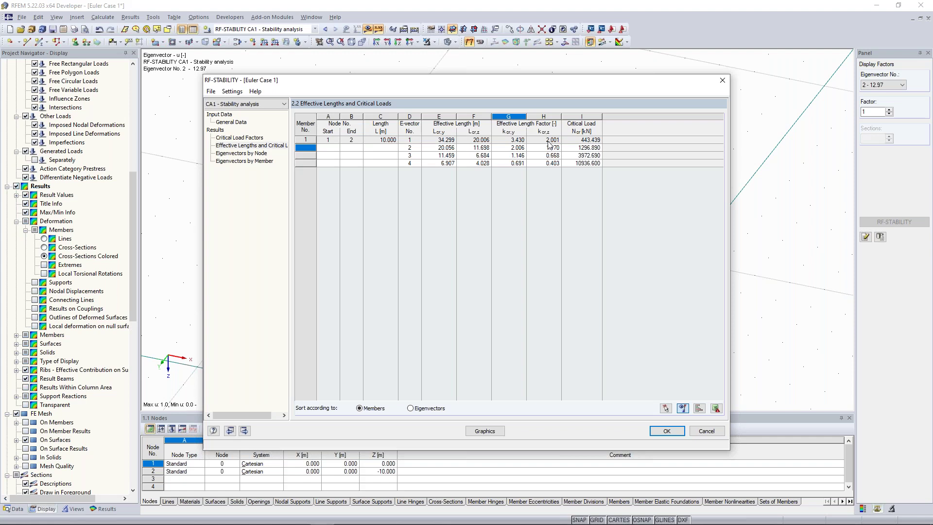
Compare the effective lengths table with the second buckling shape shown on the column, and close the RF-STABILITY results.
{"action": "left_click_drag", "start_coordinate": [536, 85], "coordinate": [474, 272]}
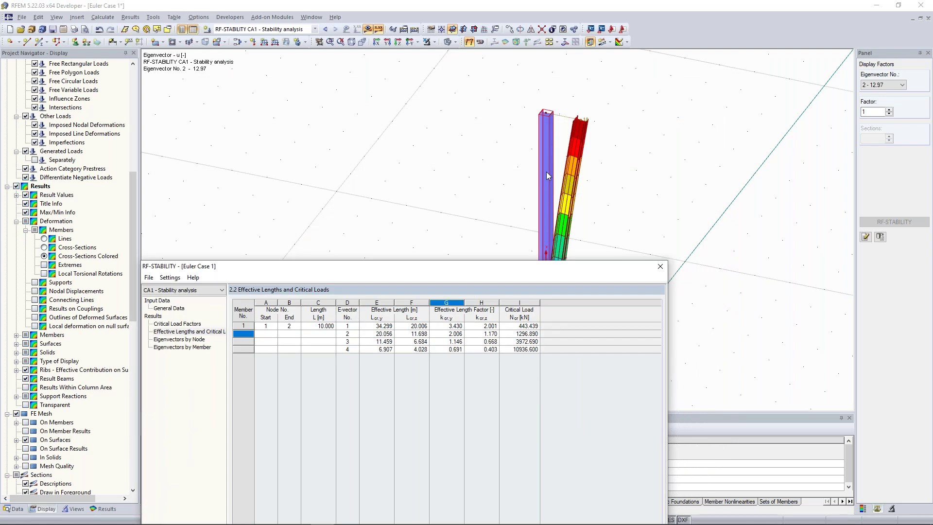
{"action": "left_click_drag", "start_coordinate": [527, 267], "coordinate": [536, 229]}
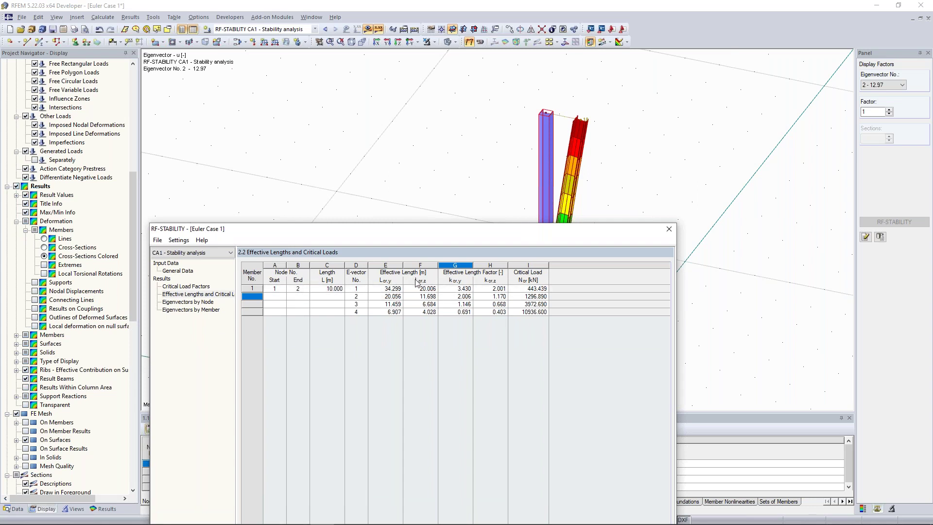
{"action": "left_click_drag", "start_coordinate": [441, 238], "coordinate": [495, 48]}
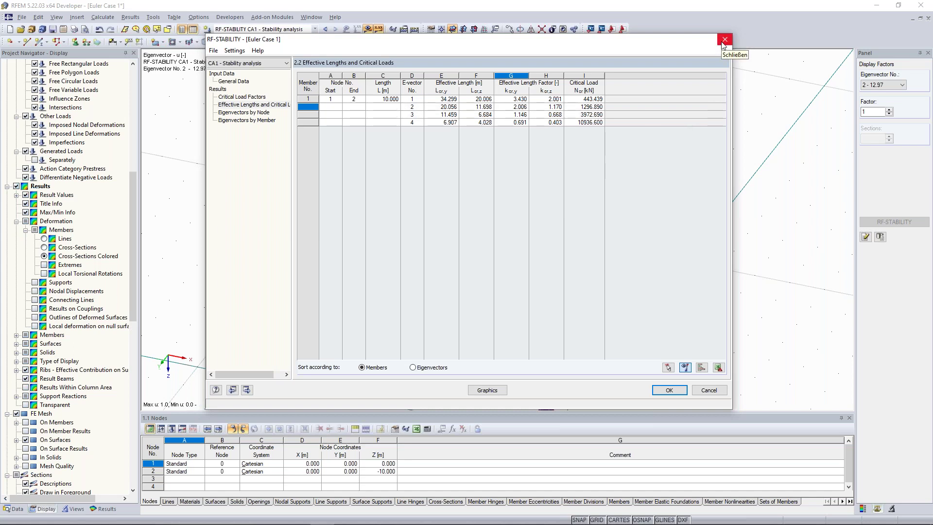
{"action": "left_click_drag", "start_coordinate": [668, 41], "coordinate": [656, 52]}
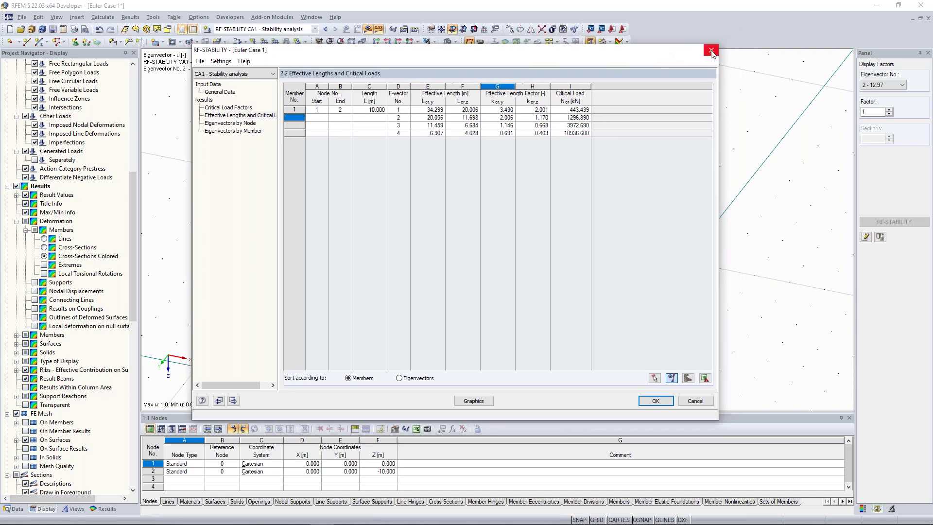
{"action": "left_click", "coordinate": [711, 49]}
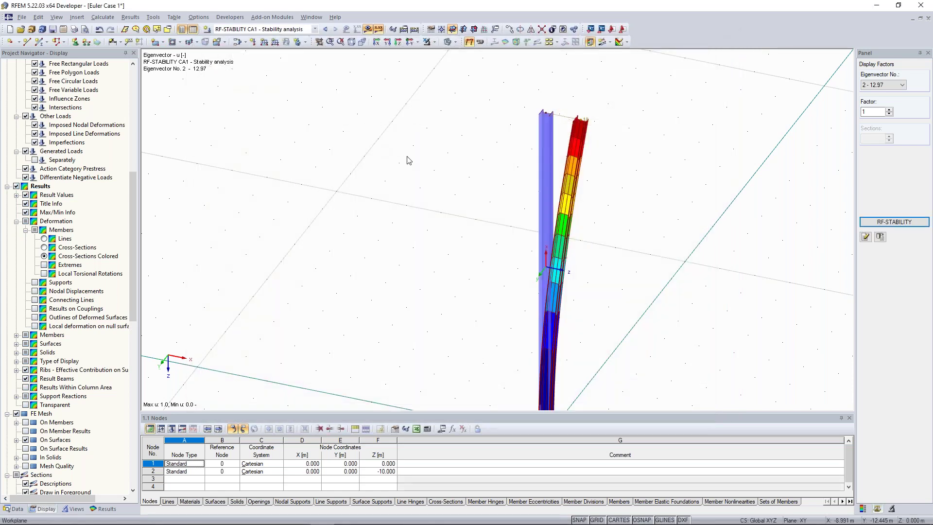
Deactivate the shear stiffness of members in the global calculation parameters and accept the deletion of all results.
{"action": "scroll", "coordinate": [409, 160], "scroll_direction": "down", "scroll_amount": 2}
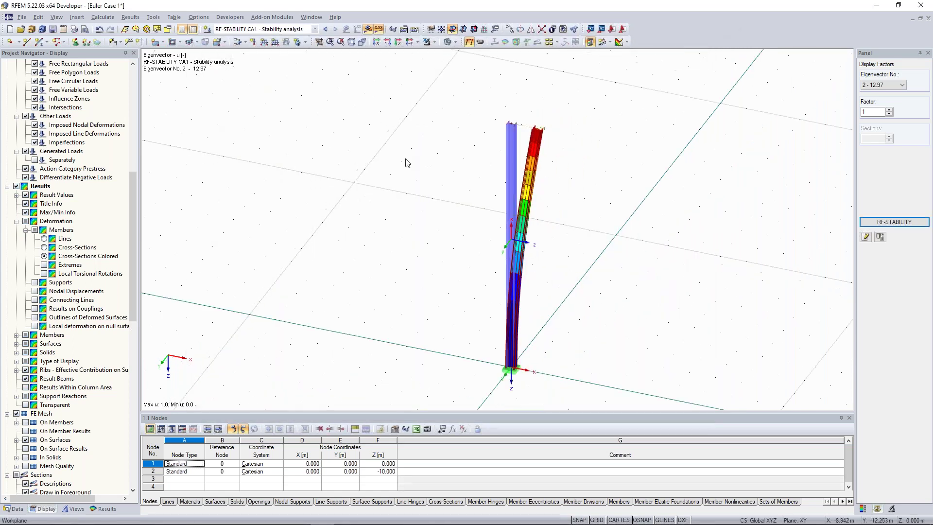
{"action": "left_click", "coordinate": [198, 18]}
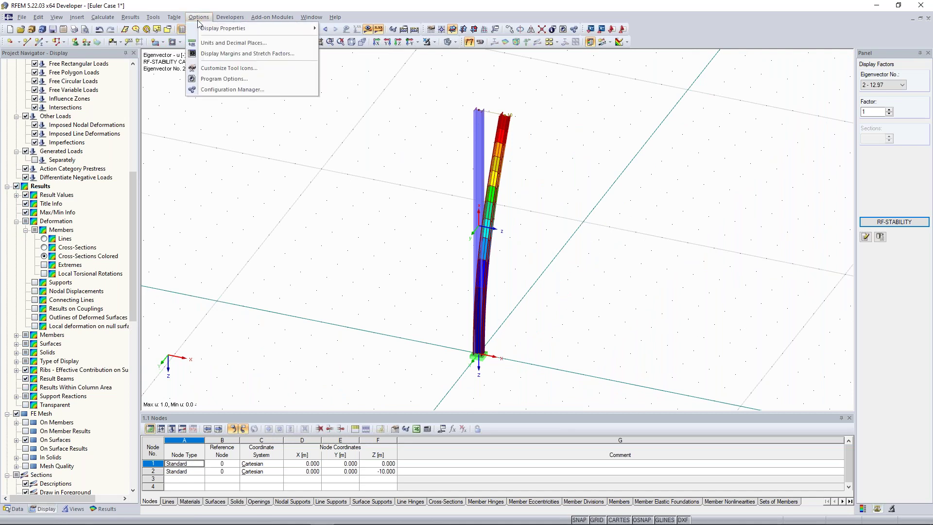
{"action": "mouse_move", "coordinate": [103, 19]}
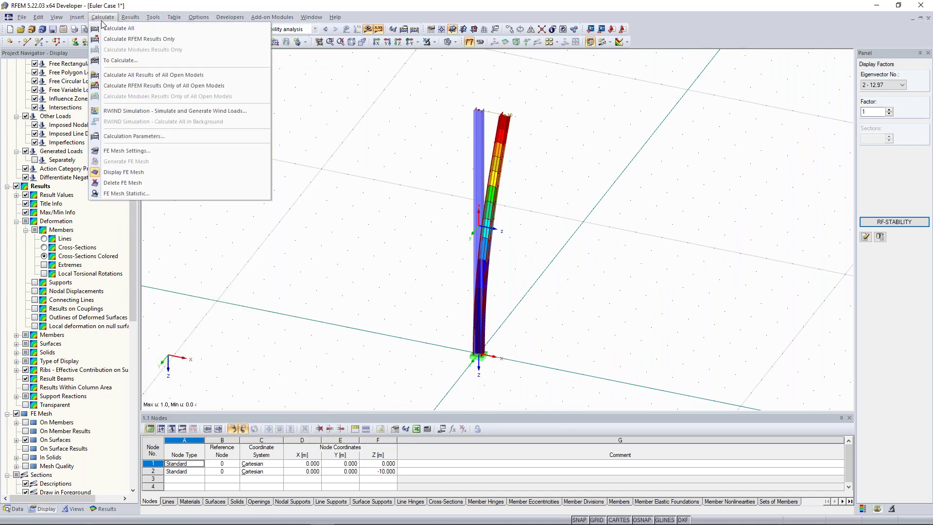
{"action": "left_click", "coordinate": [146, 138]}
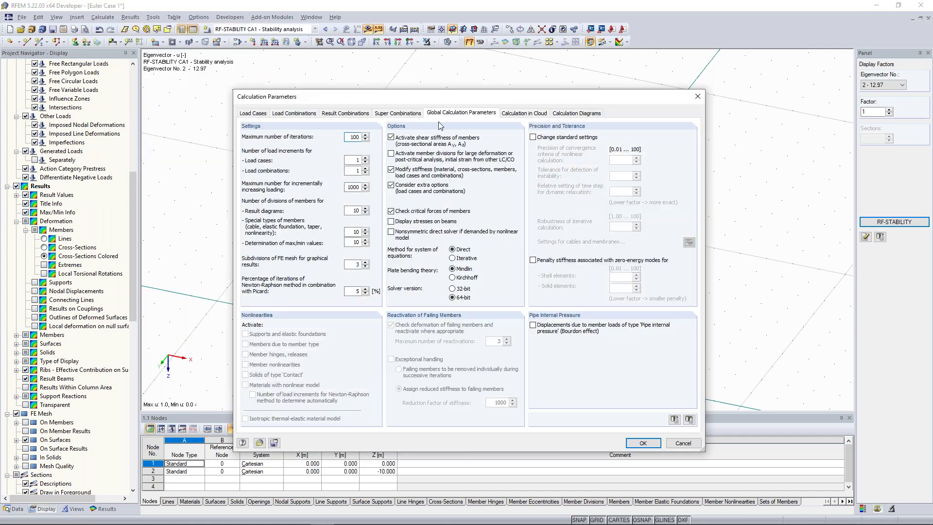
{"action": "left_click", "coordinate": [411, 144]}
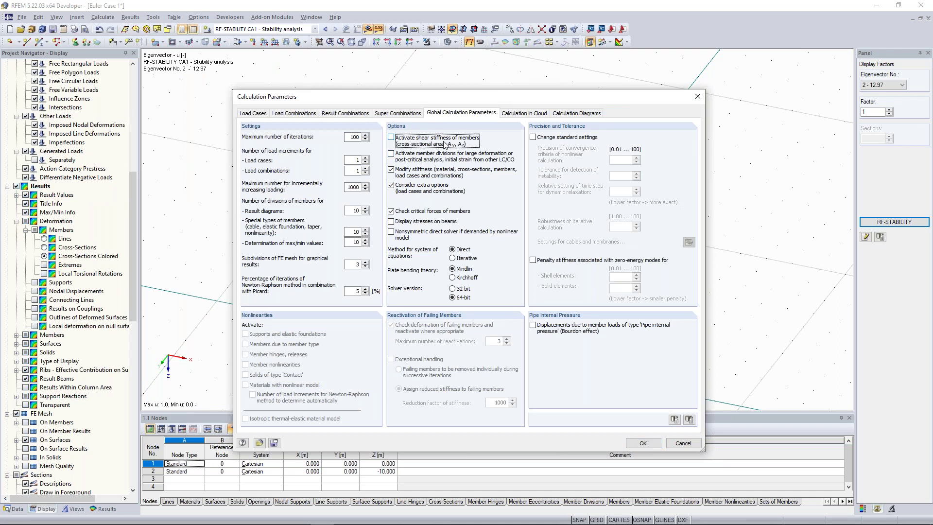
{"action": "left_click", "coordinate": [649, 443]}
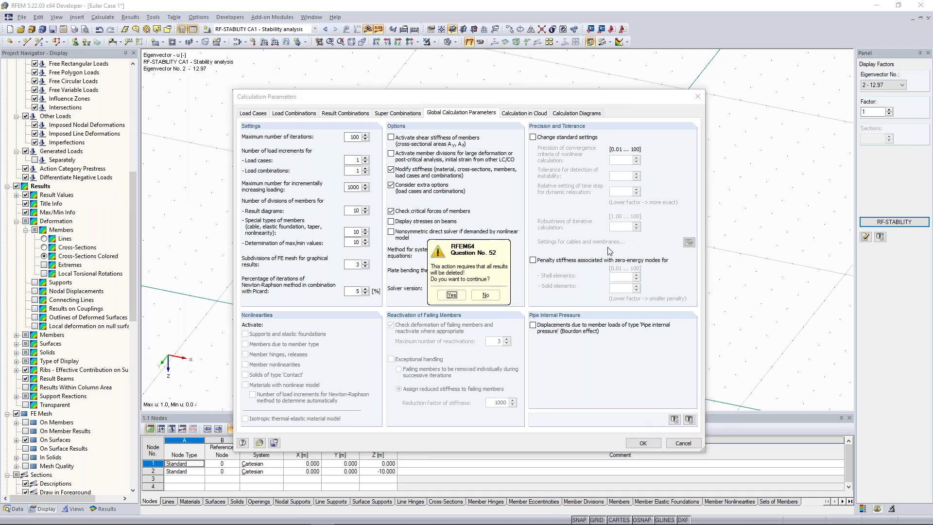
{"action": "left_click", "coordinate": [452, 294]}
Recalculate the stability analysis and review its critical load factors, effective lengths and critical loads in RF-STABILITY.
{"action": "left_click", "coordinate": [416, 28]}
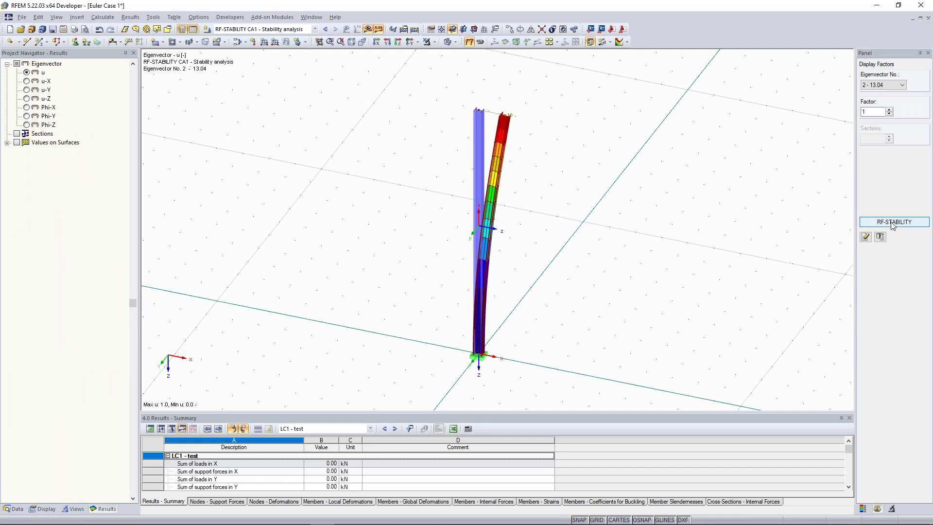
{"action": "left_click", "coordinate": [893, 224]}
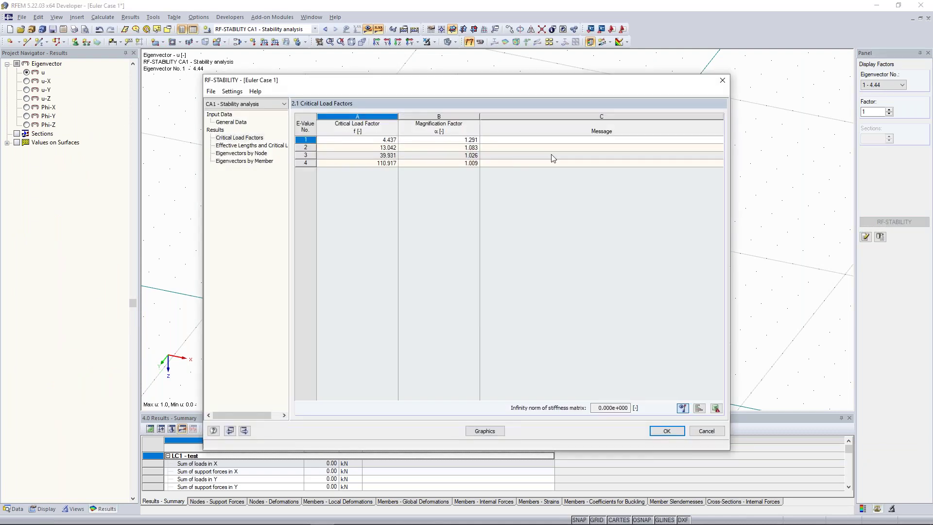
{"action": "left_click", "coordinate": [253, 145]}
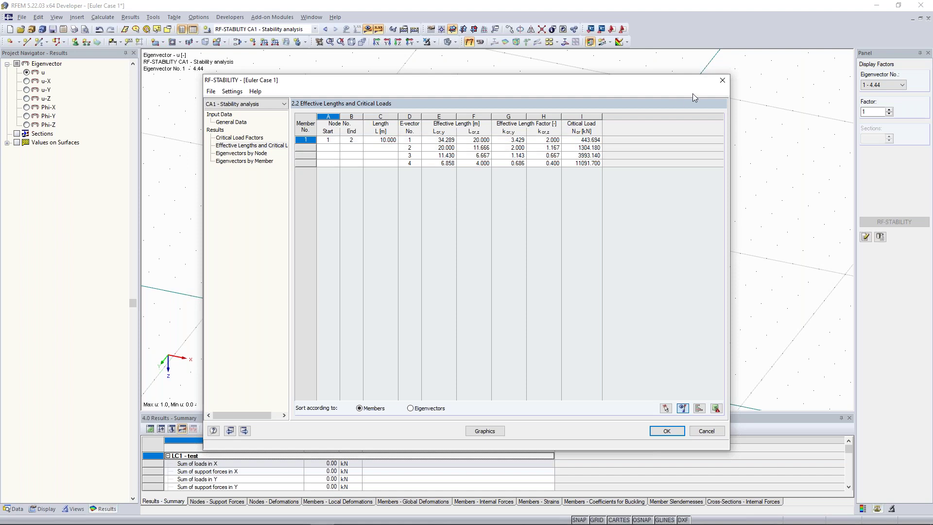
{"action": "left_click", "coordinate": [722, 80]}
Switch to load case LC1 and set the vertical nodal load Pz at the column head to 444 kN.
{"action": "left_click", "coordinate": [325, 30]}
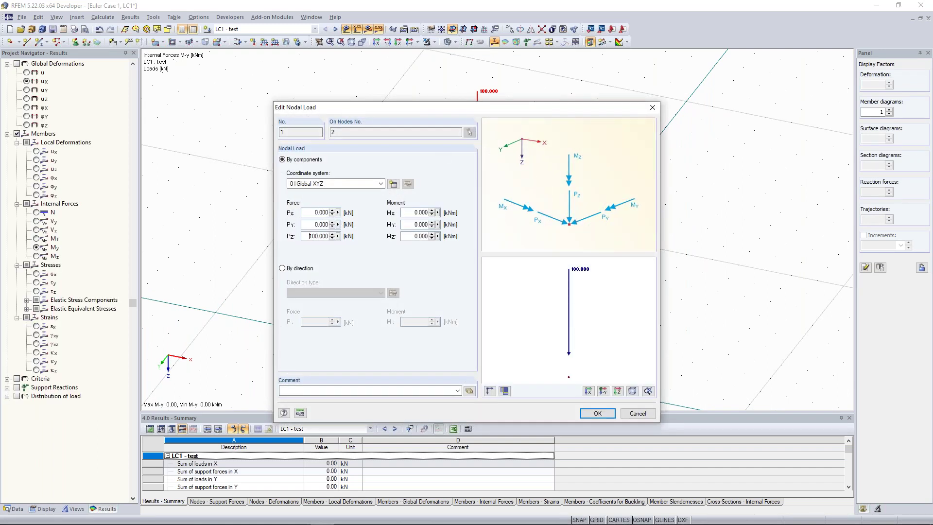
{"action": "double_click", "coordinate": [310, 237]}
{"action": "type", "text": "444"}
{"action": "left_click", "coordinate": [597, 414]}
Check the method of analysis in the calculation parameters of load case LC1.
{"action": "left_click", "coordinate": [245, 43]}
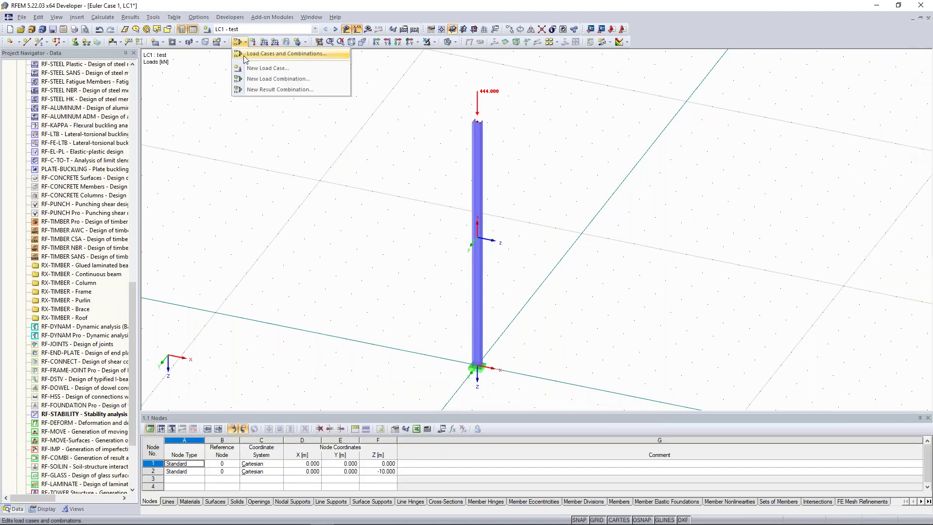
{"action": "left_click", "coordinate": [246, 54]}
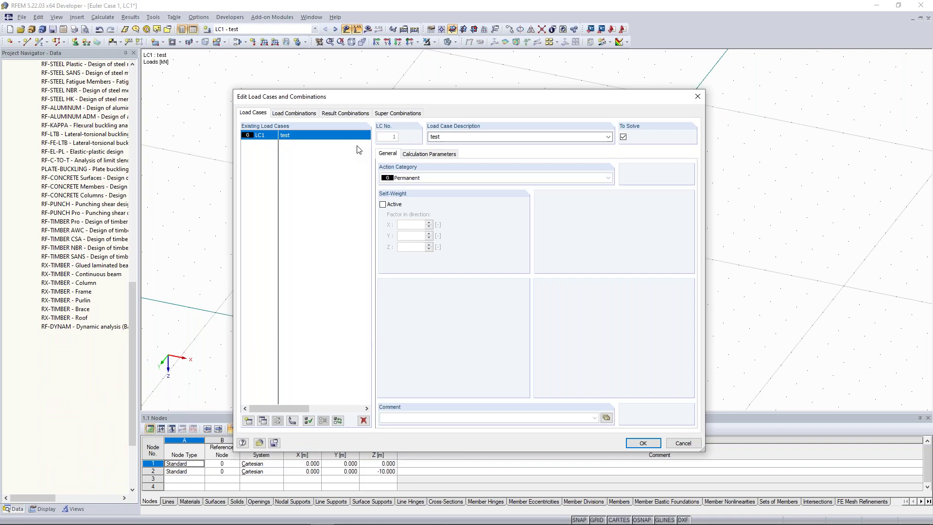
{"action": "left_click", "coordinate": [418, 154]}
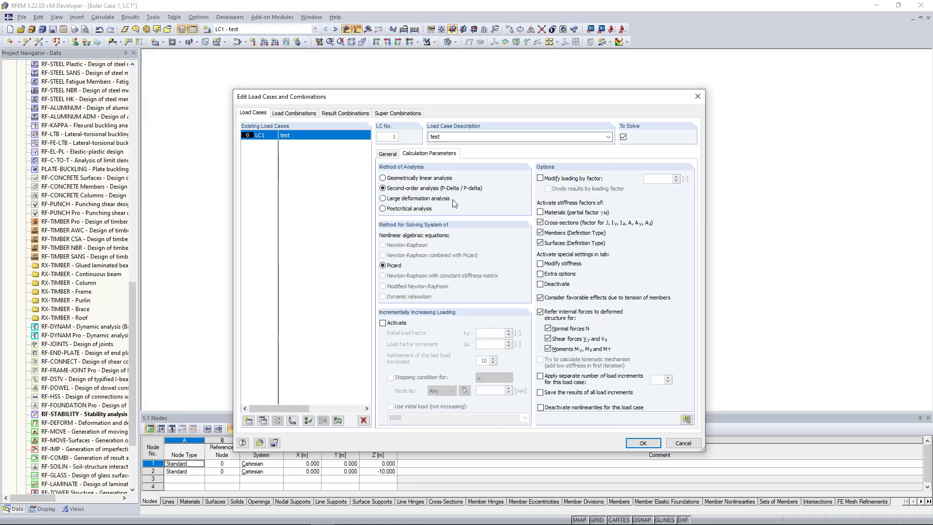
{"action": "left_click", "coordinate": [634, 443]}
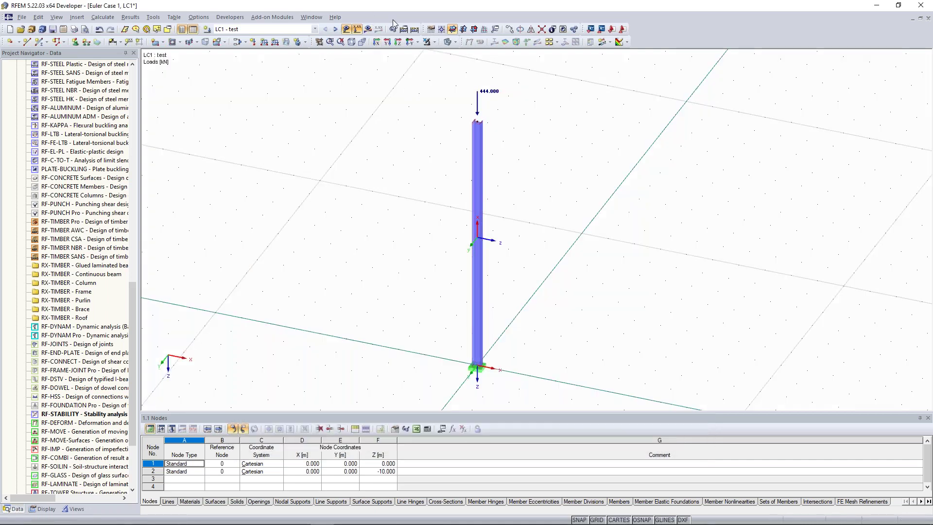
Try to calculate load case LC1 and read the description of the calculation error.
{"action": "left_click", "coordinate": [368, 33]}
{"action": "left_click", "coordinate": [448, 284]}
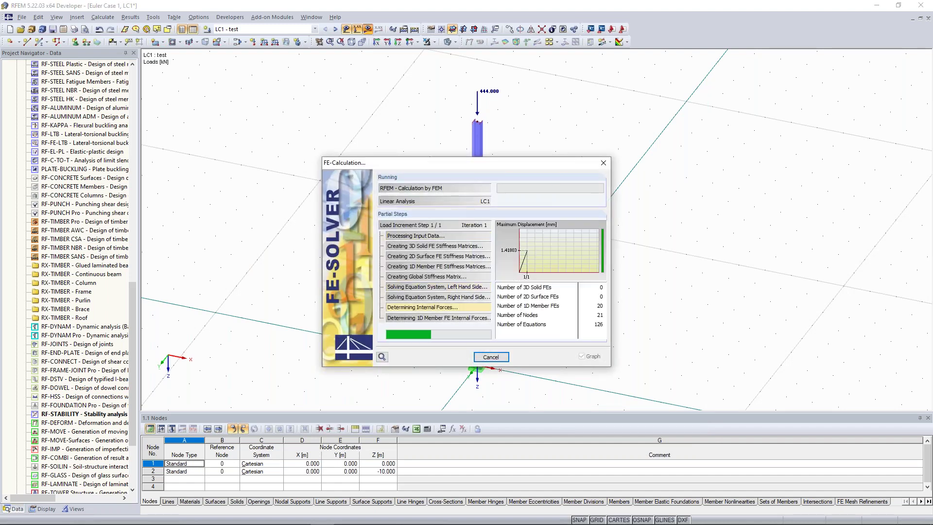
{"action": "left_click_drag", "start_coordinate": [627, 131], "coordinate": [674, 91]}
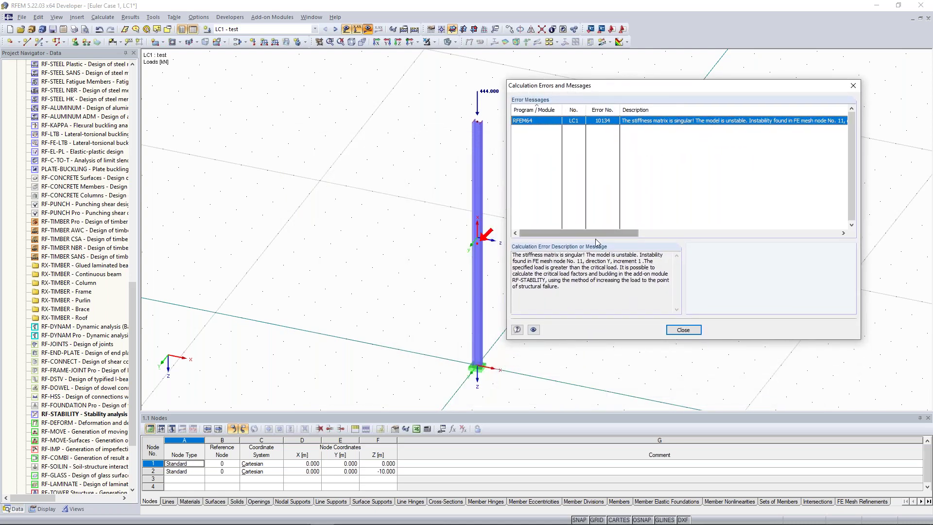
{"action": "left_click_drag", "start_coordinate": [590, 234], "coordinate": [590, 235]}
{"action": "left_click_drag", "start_coordinate": [513, 254], "coordinate": [576, 287]}
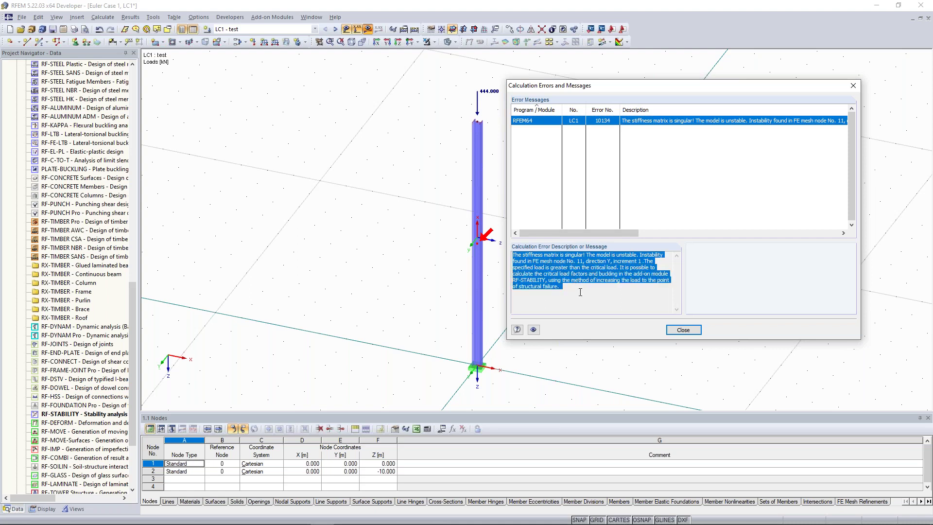
{"action": "left_click", "coordinate": [514, 256]}
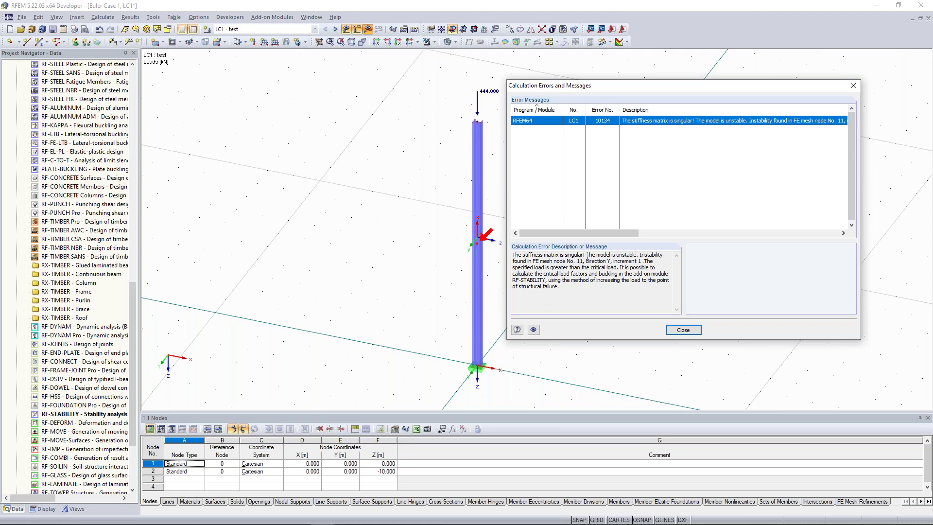
{"action": "left_click_drag", "start_coordinate": [591, 256], "coordinate": [602, 263]}
{"action": "left_click", "coordinate": [602, 263]}
{"action": "left_click", "coordinate": [683, 330]}
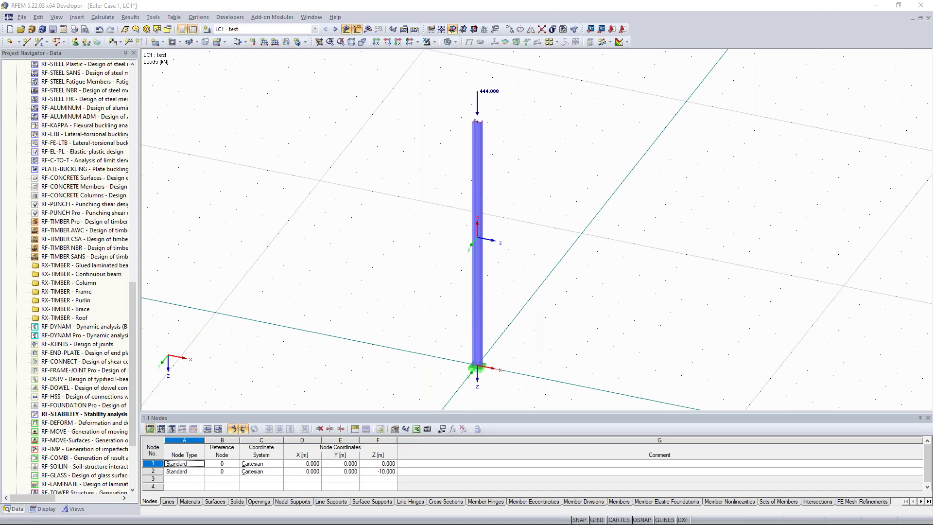
Inspect the column member's HEB 300 cross-section properties, and close the member without changing it.
{"action": "scroll", "coordinate": [427, 157], "scroll_direction": "down", "scroll_amount": 1}
{"action": "scroll", "coordinate": [427, 156], "scroll_direction": "down", "scroll_amount": 1}
{"action": "mouse_move", "coordinate": [418, 162]}
{"action": "middle_mouse_down", "text": "ctrl"}
{"action": "mouse_move", "coordinate": [392, 152]}
{"action": "mouse_move", "coordinate": [403, 171]}
{"action": "middle_mouse_up", "text": "ctrl"}
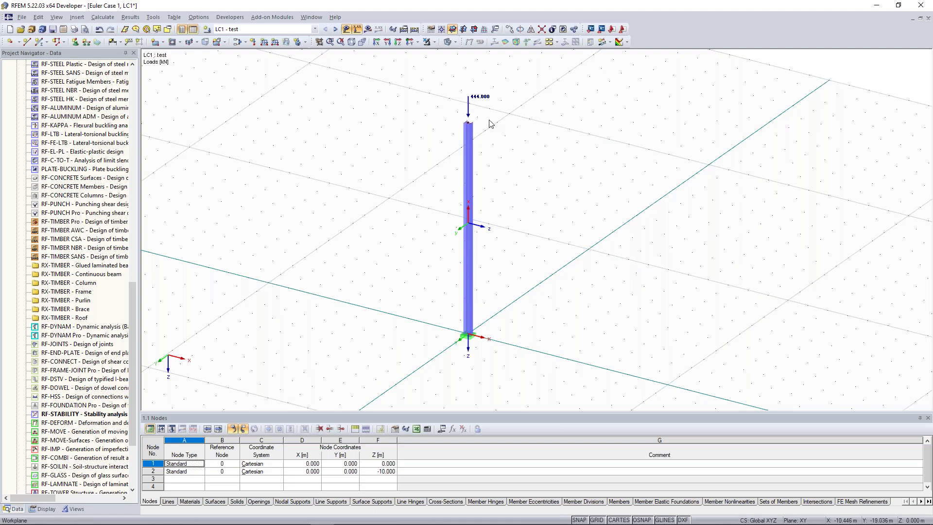
{"action": "scroll", "coordinate": [471, 110], "scroll_direction": "up", "scroll_amount": 1}
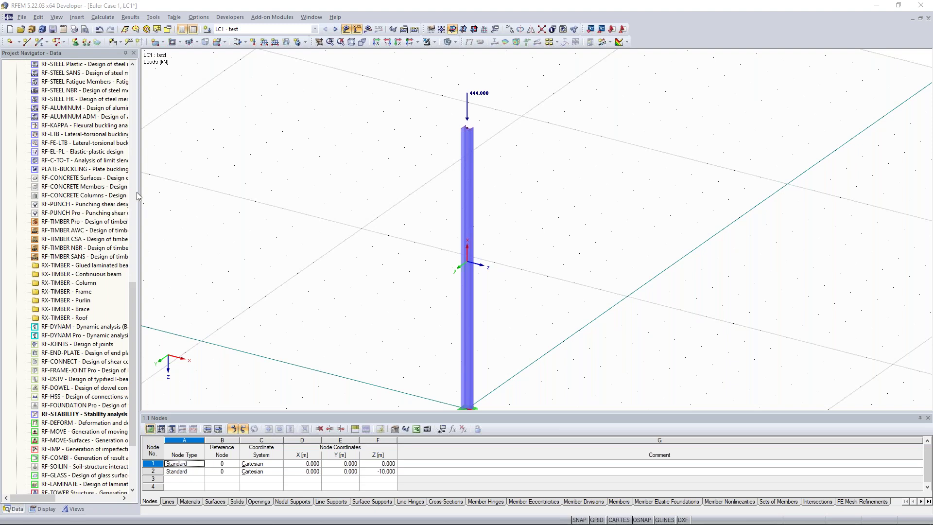
{"action": "right_click", "coordinate": [465, 156]}
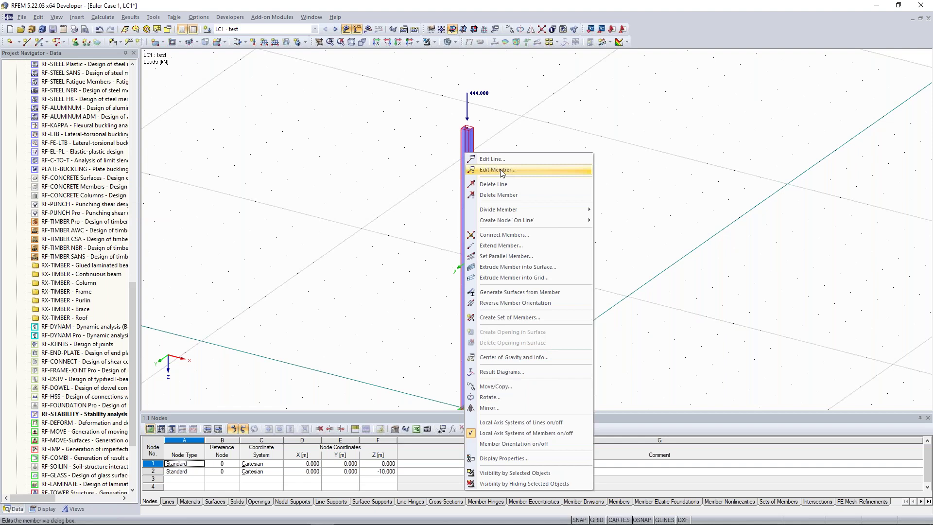
{"action": "left_click", "coordinate": [501, 171]}
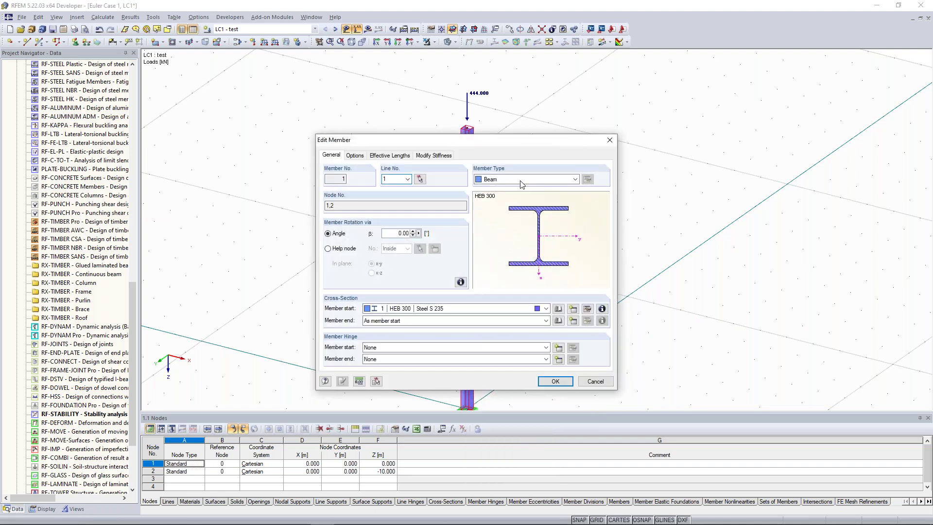
{"action": "left_click", "coordinate": [602, 309]}
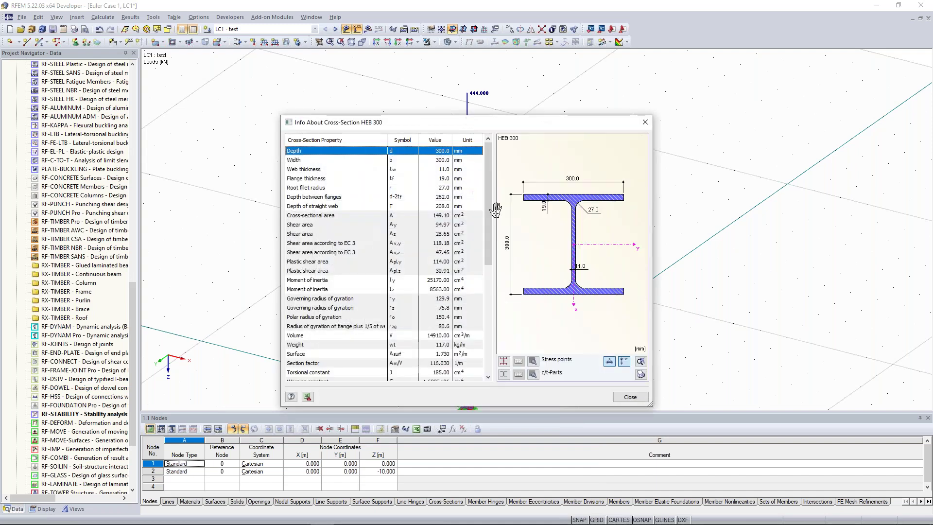
{"action": "left_click_drag", "start_coordinate": [488, 250], "coordinate": [504, 195]}
{"action": "left_click", "coordinate": [646, 123]}
{"action": "left_click", "coordinate": [609, 140]}
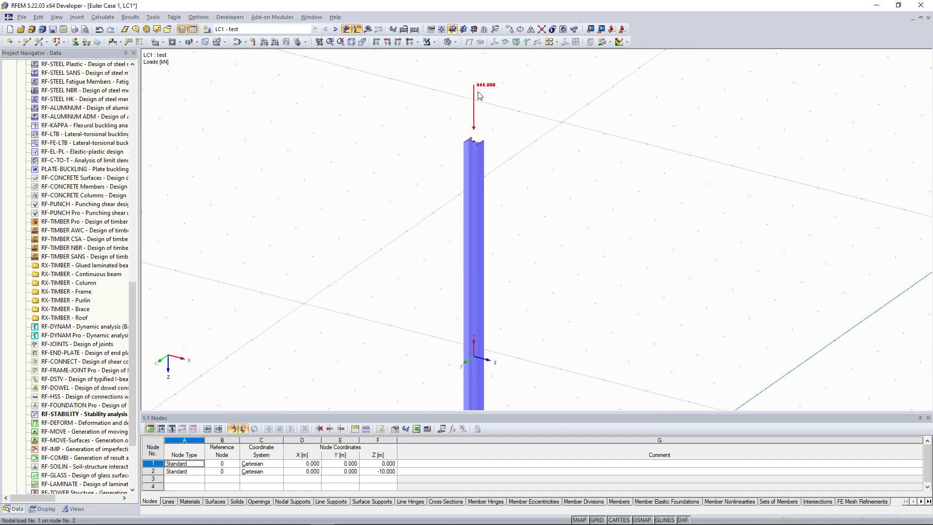
{"action": "scroll", "coordinate": [470, 122], "scroll_direction": "up", "scroll_amount": 2}
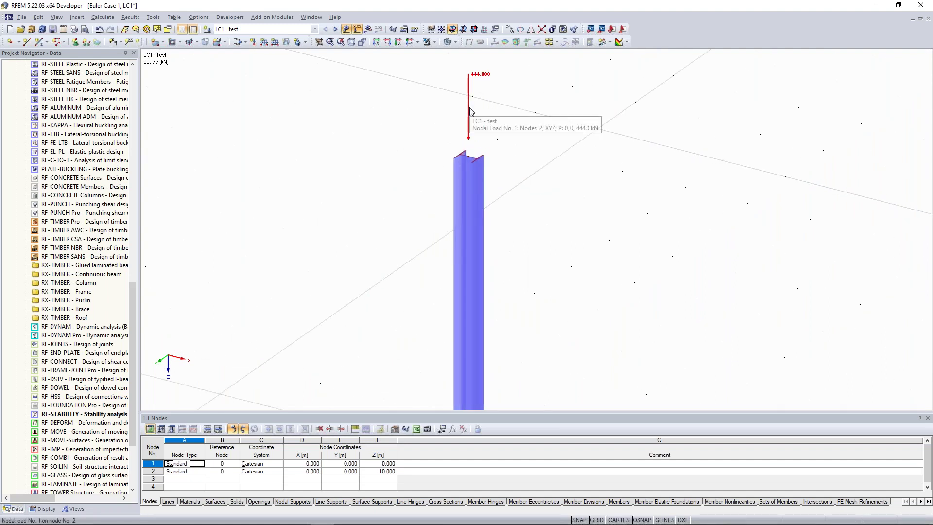
{"action": "scroll", "coordinate": [471, 110], "scroll_direction": "up", "scroll_amount": 2}
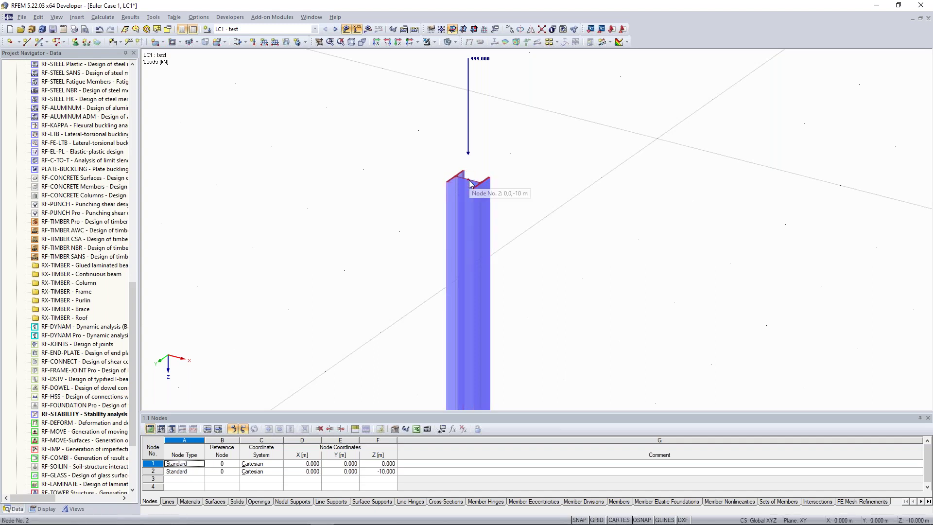
{"action": "scroll", "coordinate": [423, 139], "scroll_direction": "down", "scroll_amount": 5}
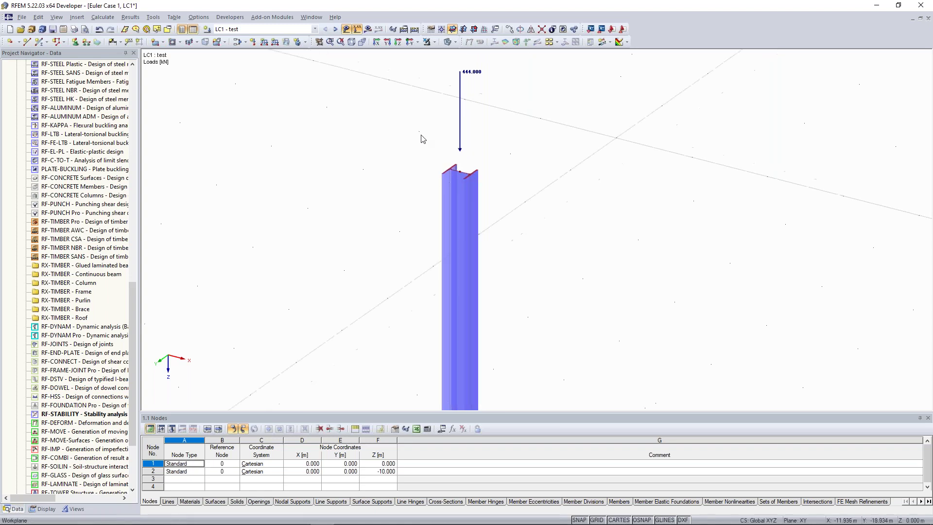
{"action": "scroll", "coordinate": [455, 117], "scroll_direction": "down", "scroll_amount": 2}
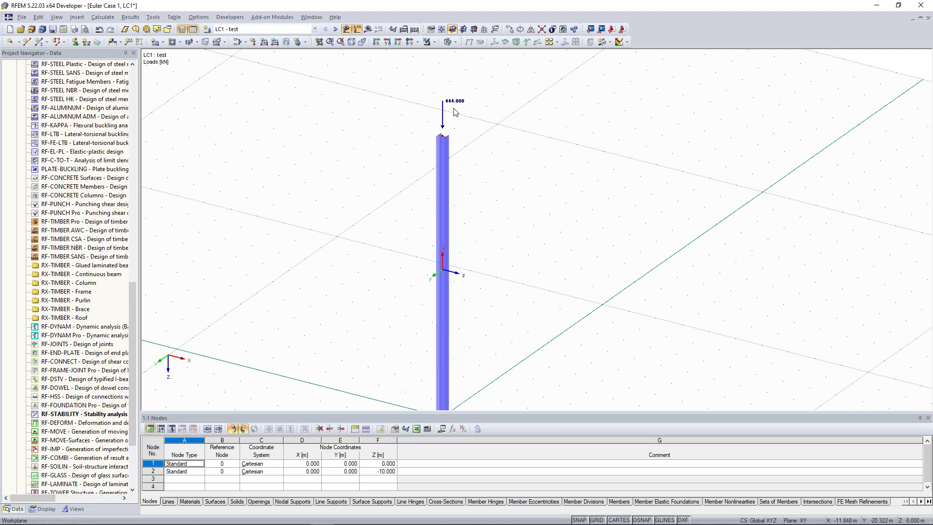
{"action": "scroll", "coordinate": [467, 202], "scroll_direction": "down", "scroll_amount": 1}
{"action": "middle_click_drag", "start_coordinate": [467, 202], "coordinate": [433, 248]}
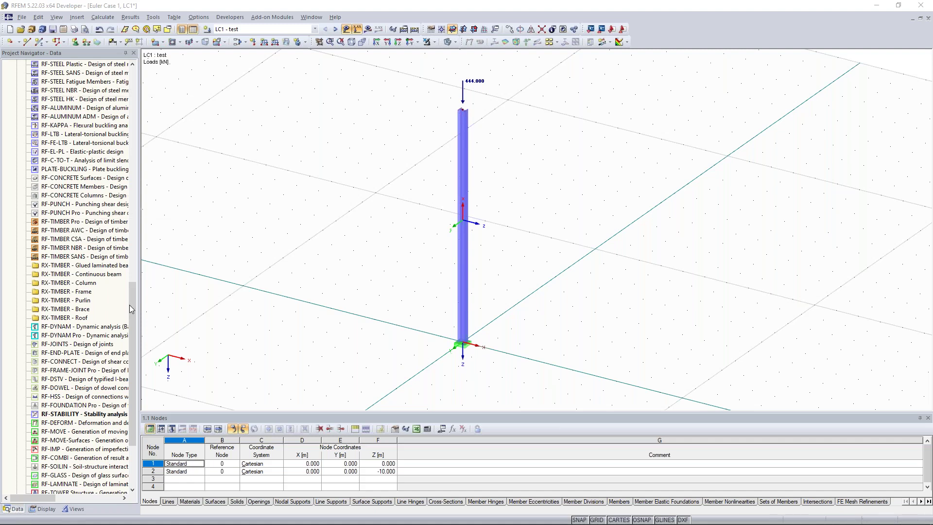
{"action": "left_click_drag", "start_coordinate": [130, 297], "coordinate": [136, 213]}
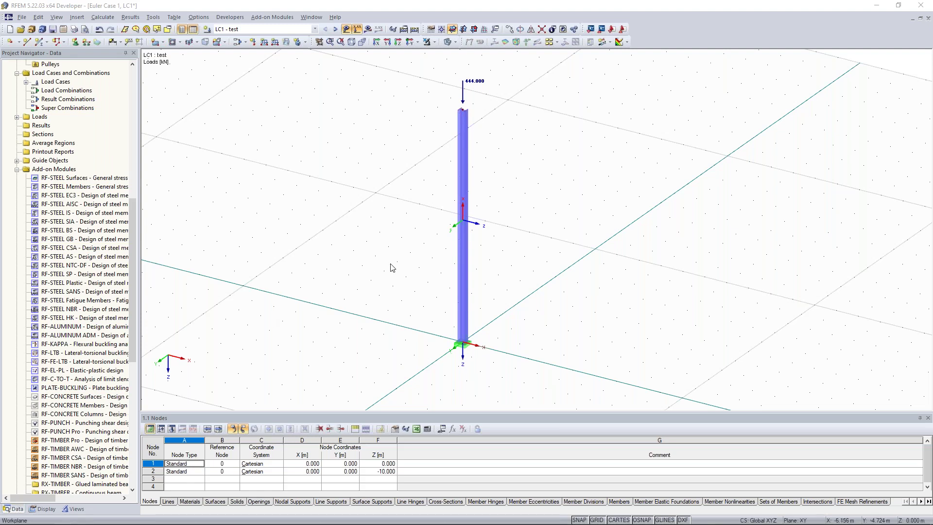
Set the vertical nodal load Pz at the column head to 100 kN.
{"action": "scroll", "coordinate": [408, 264], "scroll_direction": "down", "scroll_amount": 2}
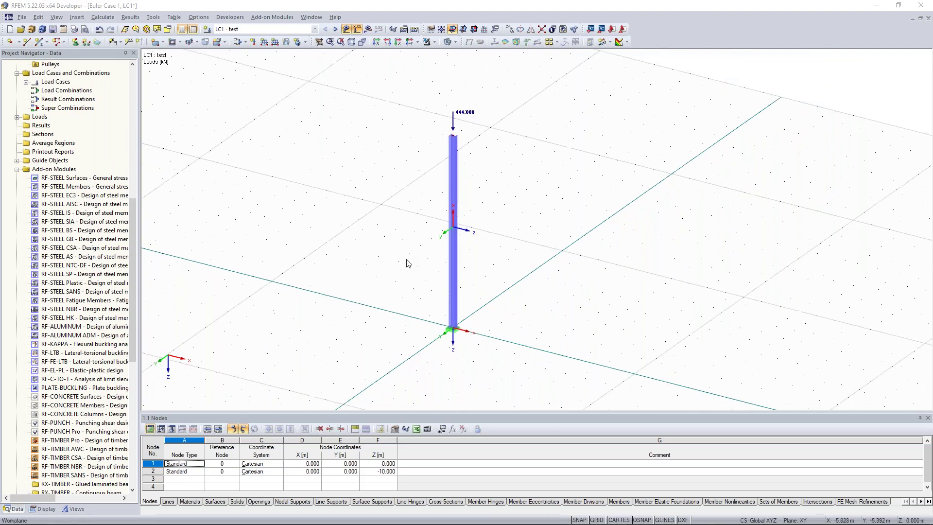
{"action": "middle_click_drag", "start_coordinate": [389, 279], "coordinate": [465, 172], "text": "ctrl"}
{"action": "middle_click_drag", "start_coordinate": [408, 224], "coordinate": [357, 254], "text": "ctrl"}
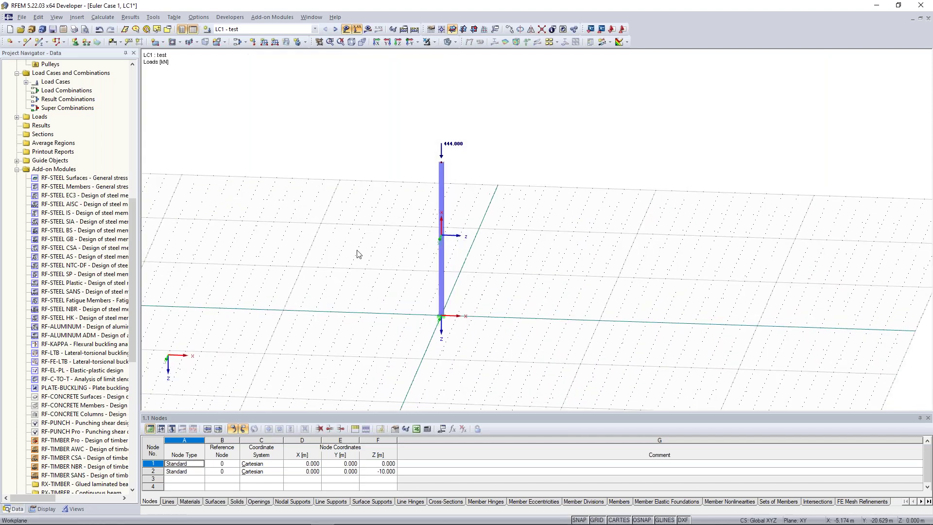
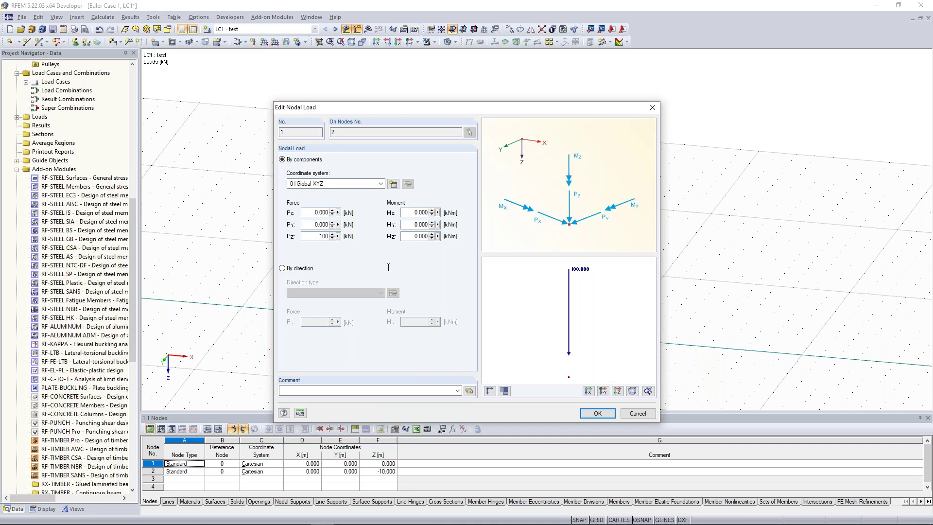
{"action": "left_click", "coordinate": [598, 413]}
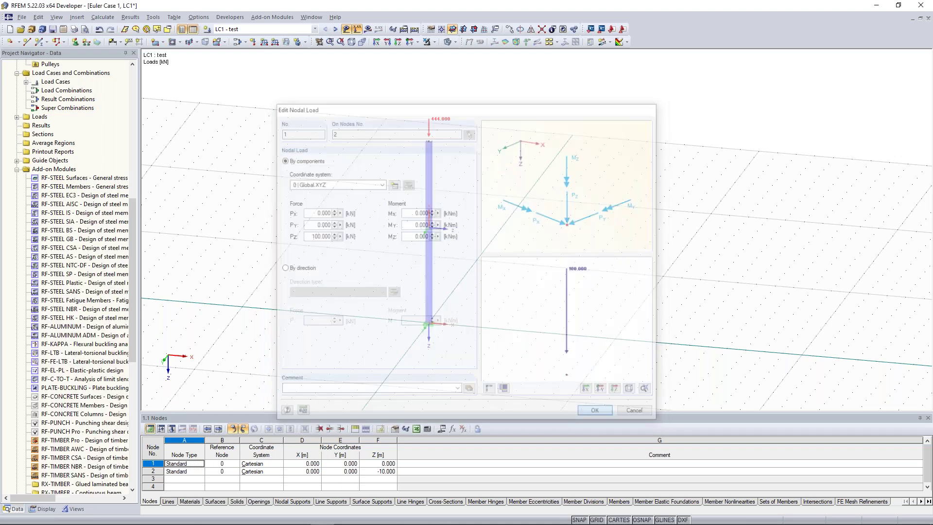
Copy the column with its support and nodal load 10 m along the global X-axis.
{"action": "middle_click_drag", "start_coordinate": [568, 221], "coordinate": [574, 190], "text": "ctrl"}
{"action": "left_click_drag", "start_coordinate": [446, 147], "coordinate": [511, 325]}
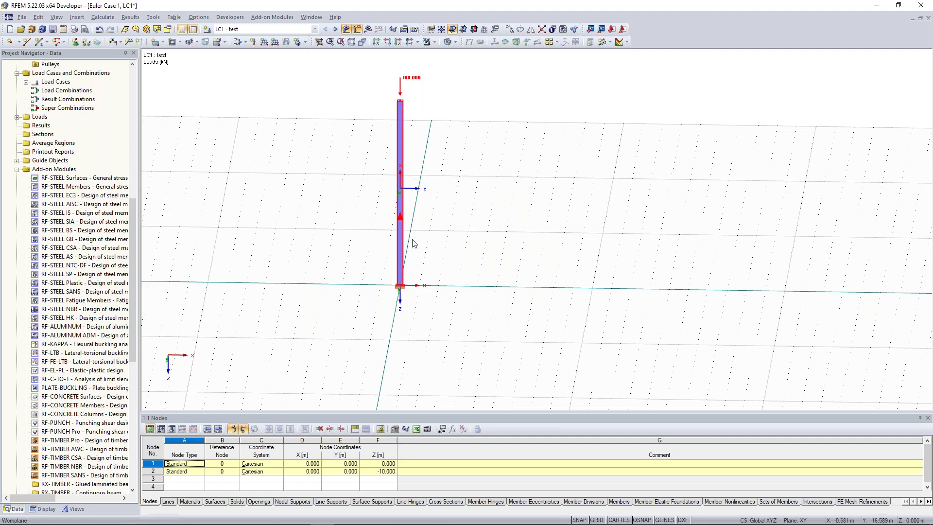
{"action": "middle_click_drag", "start_coordinate": [491, 248], "coordinate": [486, 246], "text": "ctrl"}
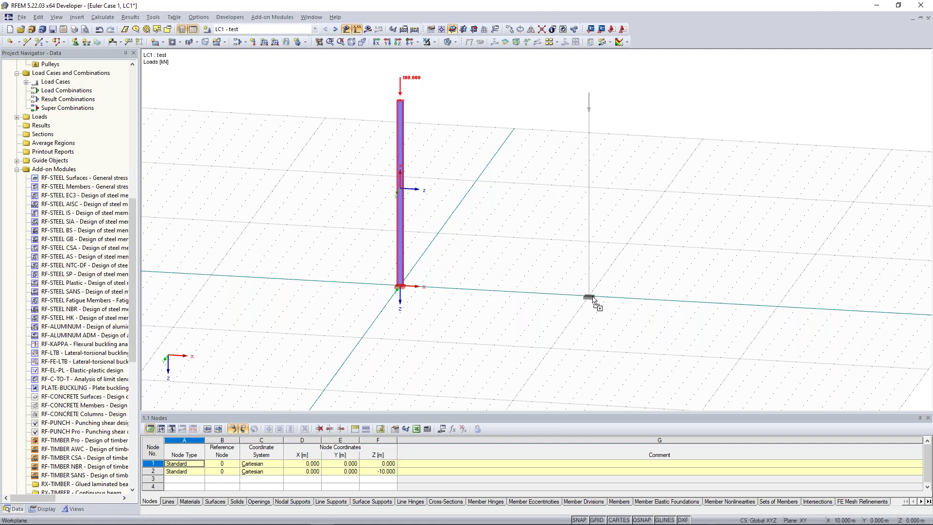
{"action": "left_click", "coordinate": [593, 300]}
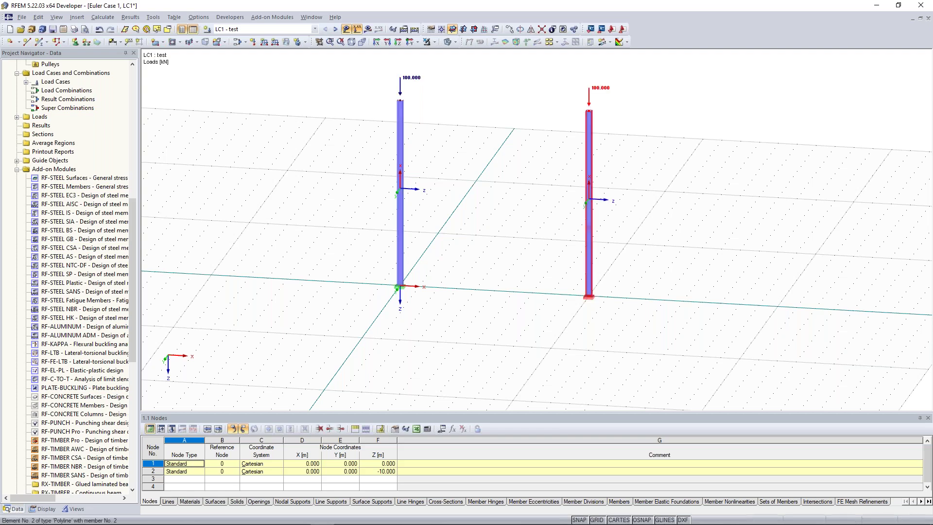
Shorten both columns by setting the Z-coordinate of their two head nodes to -6 m.
{"action": "middle_click_drag", "start_coordinate": [500, 206], "coordinate": [527, 187], "text": "ctrl"}
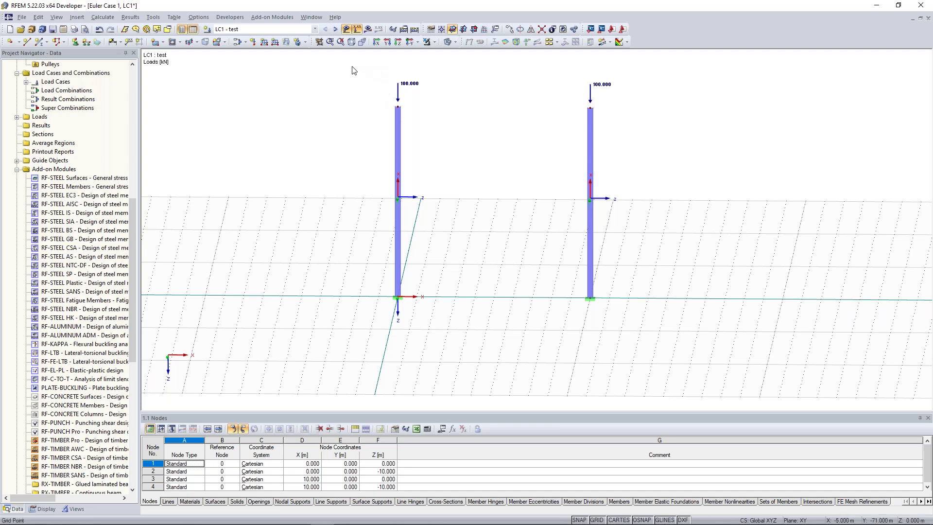
{"action": "left_click_drag", "start_coordinate": [350, 64], "coordinate": [641, 124]}
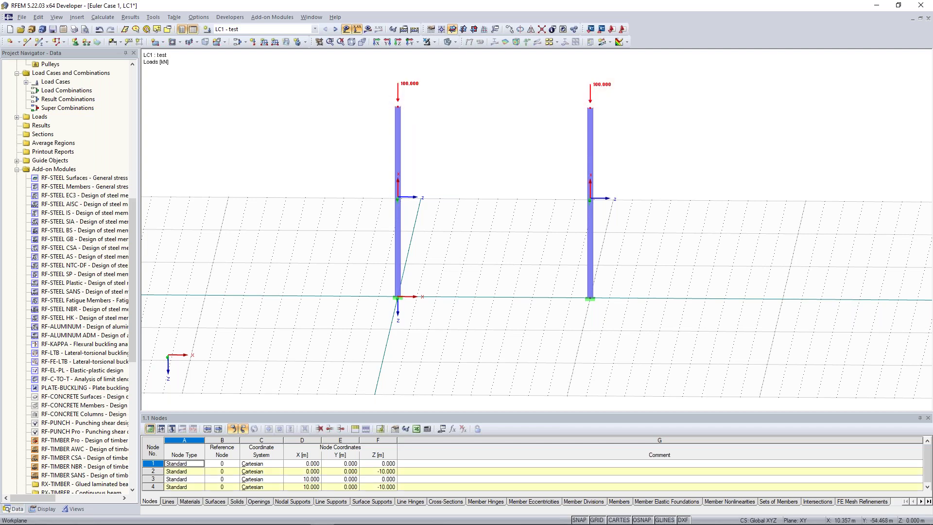
{"action": "right_click", "coordinate": [399, 109]}
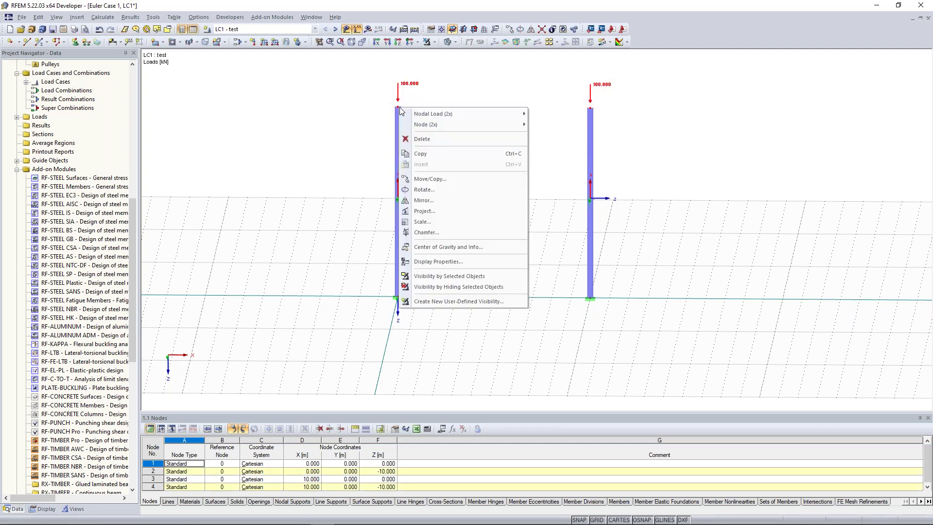
{"action": "mouse_move", "coordinate": [451, 130]}
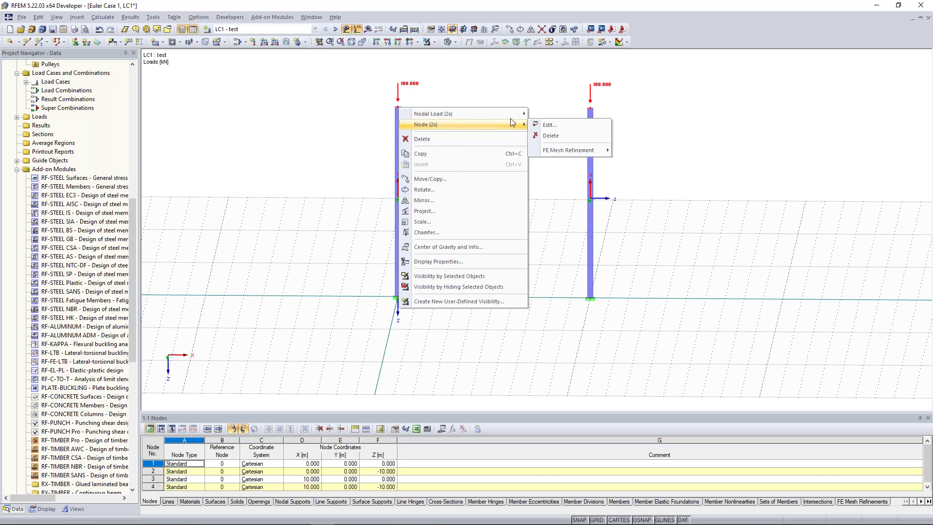
{"action": "left_click", "coordinate": [560, 125]}
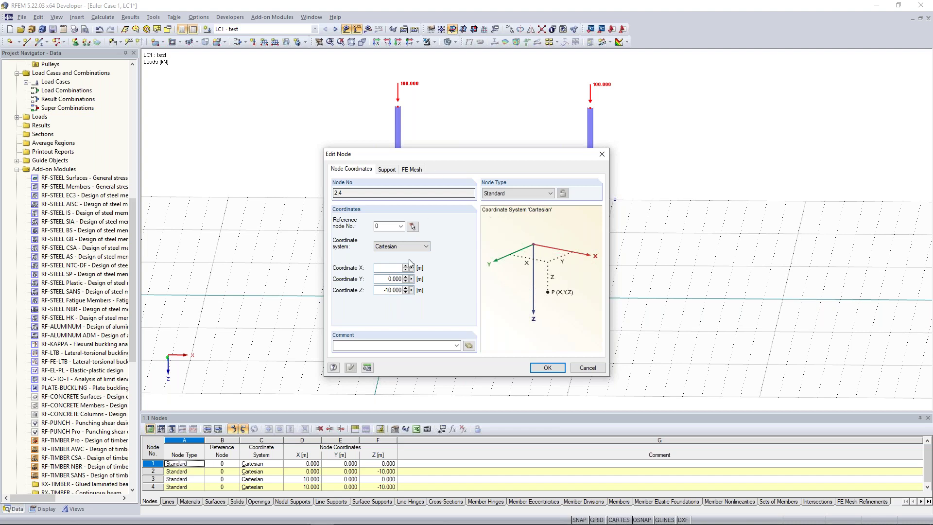
{"action": "left_click_drag", "start_coordinate": [386, 291], "coordinate": [412, 290]}
{"action": "type", "text": "-6"}
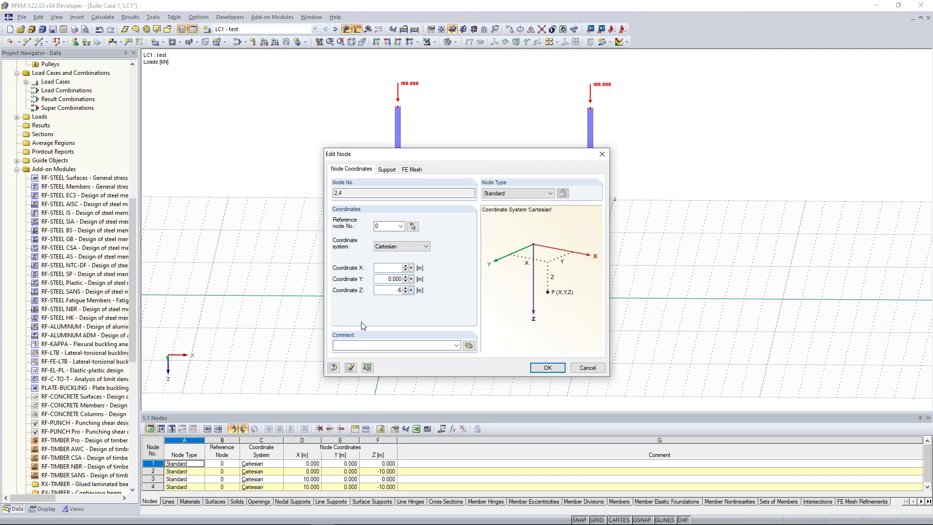
{"action": "left_click", "coordinate": [547, 367]}
Start a new single beam member and assign it a new IPE 300 cross-section in Steel S 235.
{"action": "scroll", "coordinate": [500, 170], "scroll_direction": "up", "scroll_amount": 3}
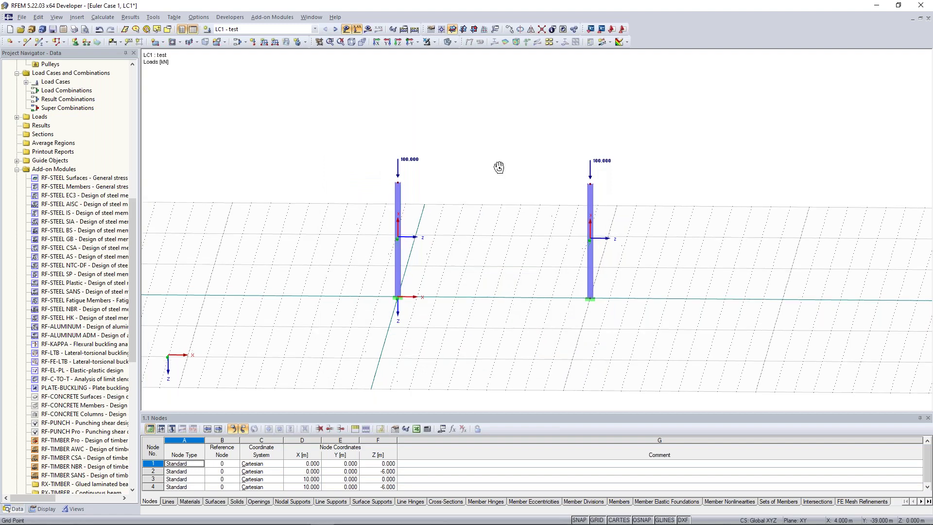
{"action": "scroll", "coordinate": [493, 172], "scroll_direction": "up", "scroll_amount": 4}
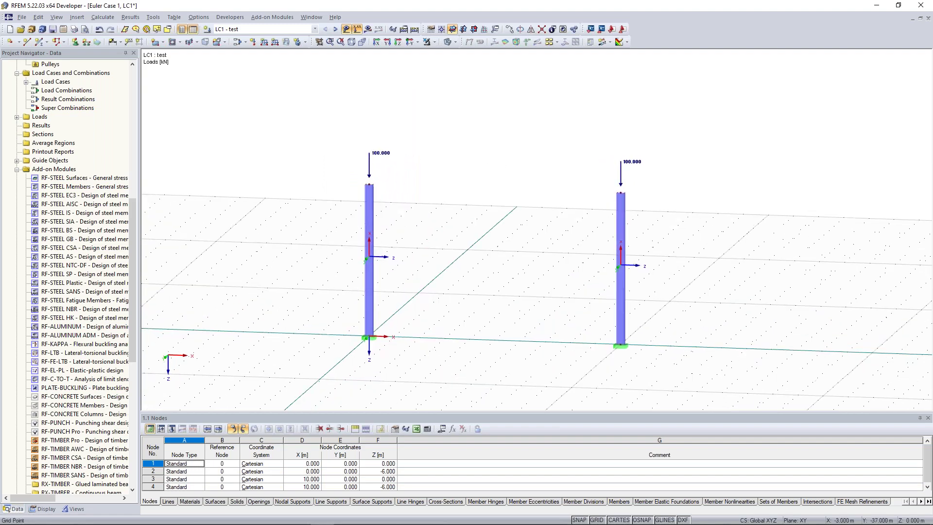
{"action": "middle_click_drag", "start_coordinate": [494, 159], "coordinate": [497, 141]}
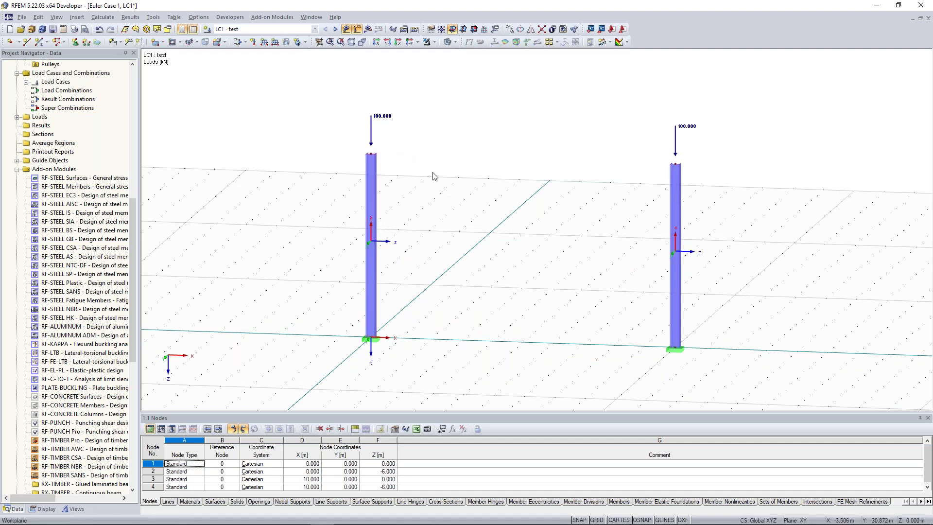
{"action": "mouse_move", "coordinate": [458, 178]}
{"action": "middle_mouse_down", "text": "ctrl"}
{"action": "mouse_move", "coordinate": [484, 174]}
{"action": "mouse_move", "coordinate": [454, 171]}
{"action": "middle_mouse_up", "text": "ctrl"}
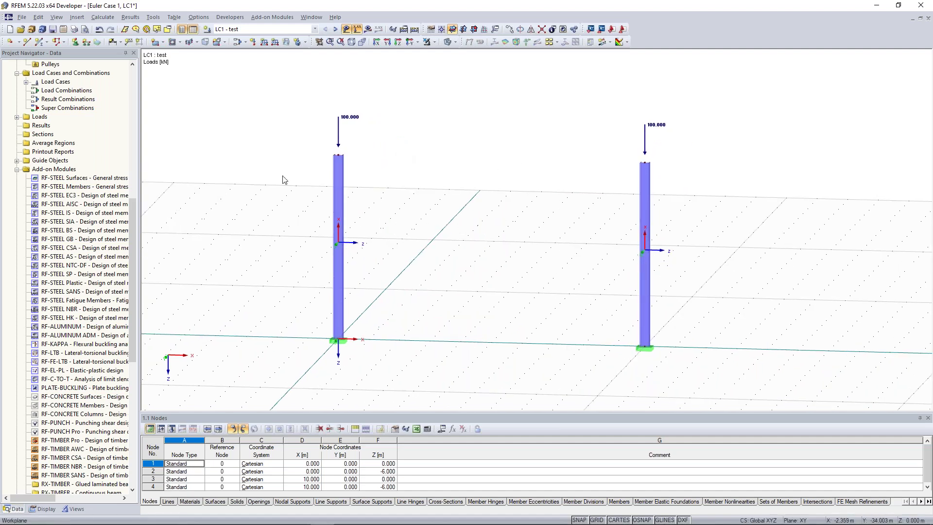
{"action": "left_click", "coordinate": [41, 43]}
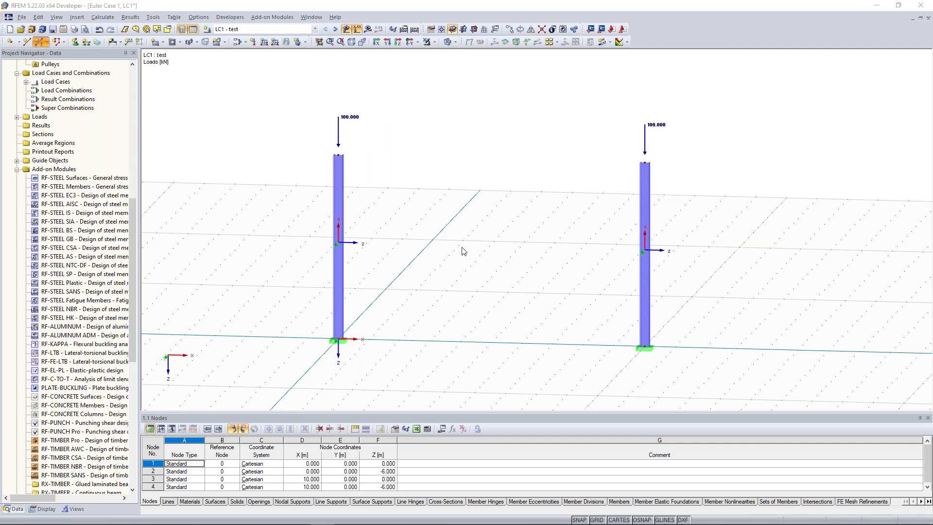
{"action": "double_click", "coordinate": [479, 240]}
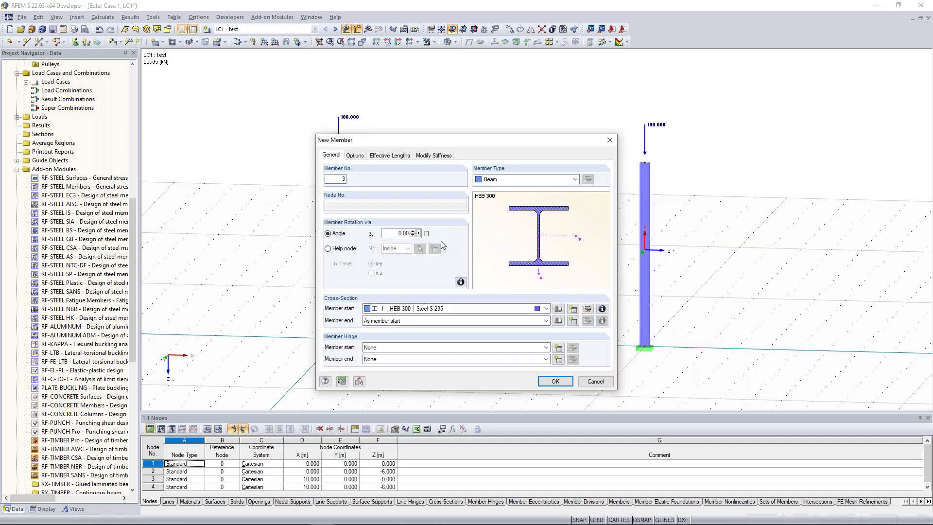
{"action": "left_click", "coordinate": [574, 310]}
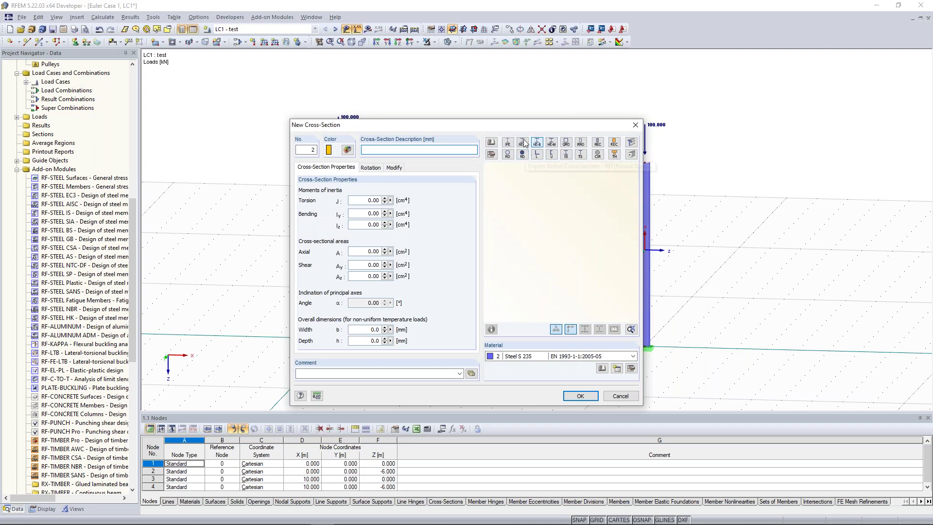
{"action": "left_click", "coordinate": [508, 143]}
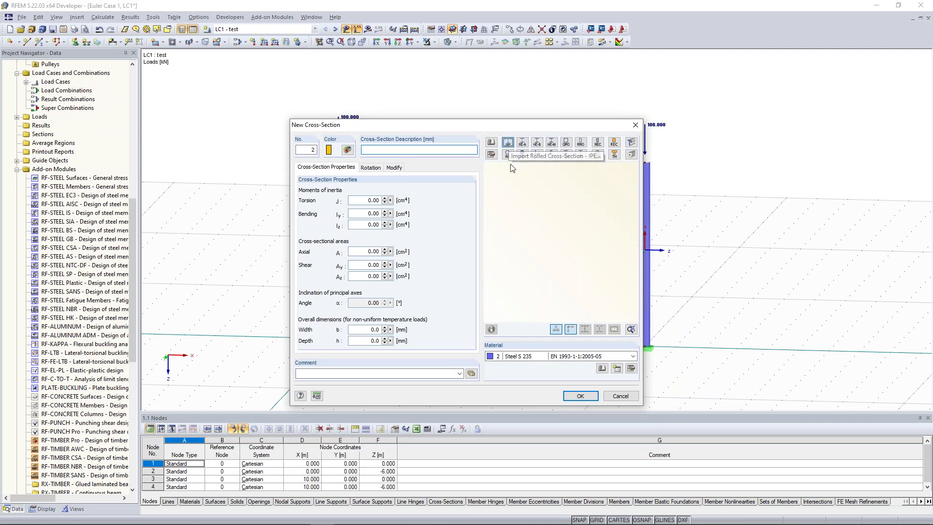
{"action": "left_click", "coordinate": [488, 233]}
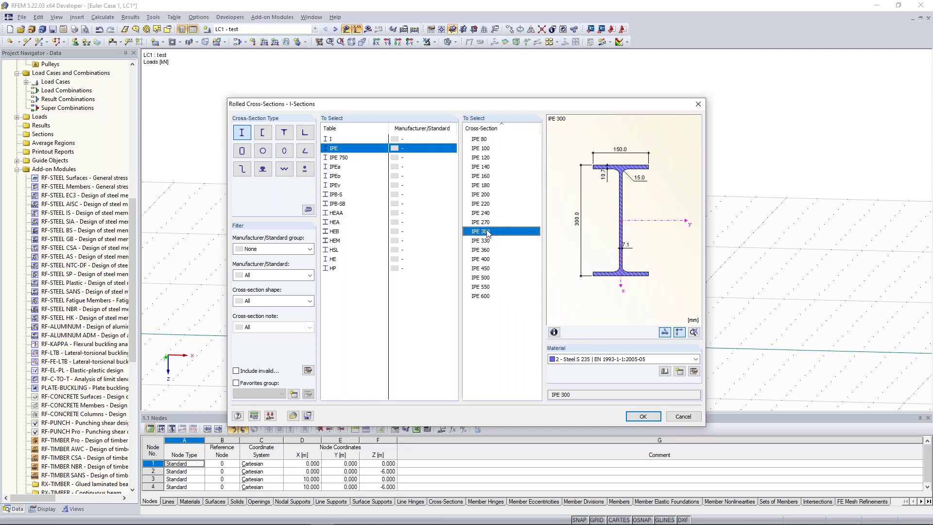
{"action": "left_click", "coordinate": [643, 418]}
{"action": "left_click", "coordinate": [581, 396]}
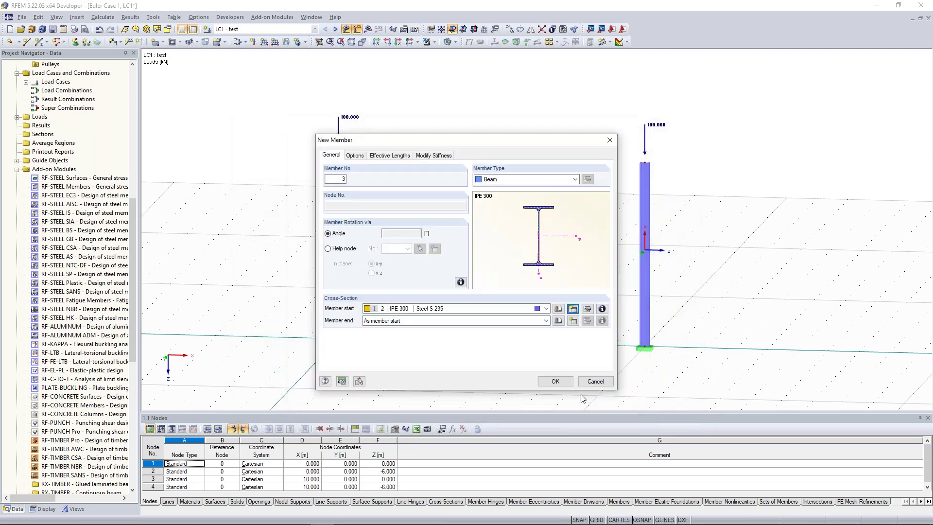
Place the IPE 300 beam between the heads of the two columns to form a portal frame.
{"action": "left_click", "coordinate": [566, 383]}
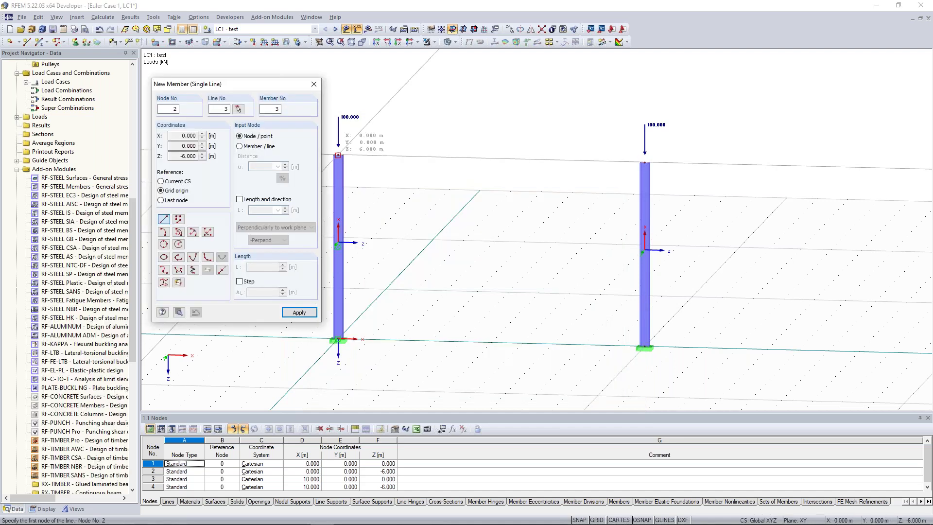
{"action": "left_click", "coordinate": [337, 155]}
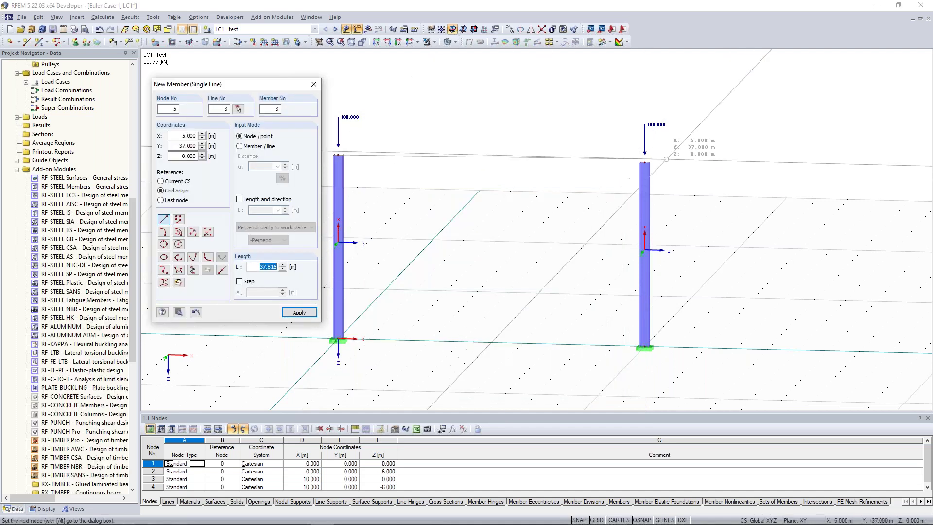
{"action": "left_click", "coordinate": [644, 162]}
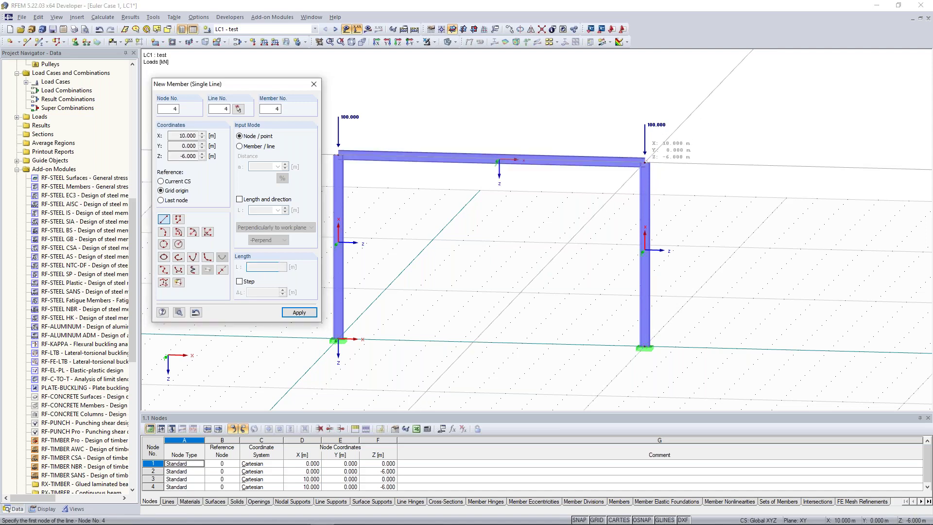
{"action": "key", "text": "Escape"}
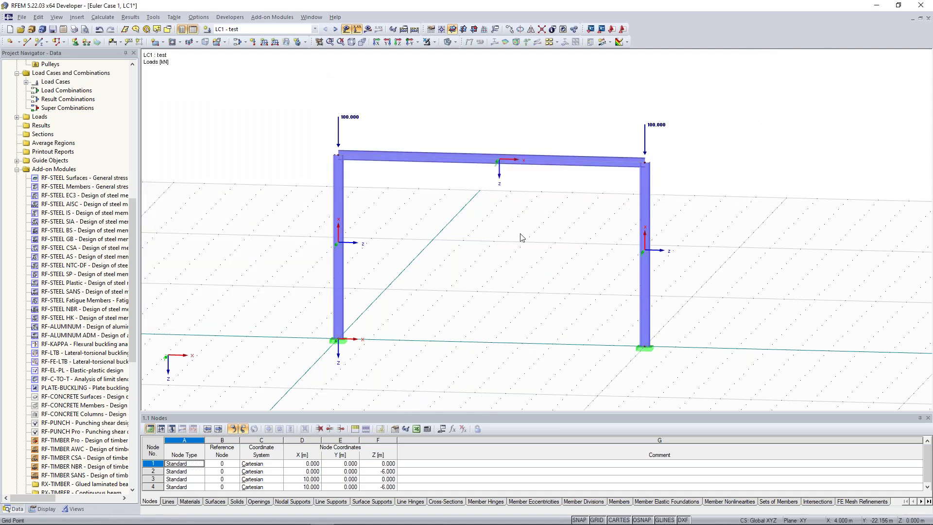
{"action": "mouse_move", "coordinate": [495, 228]}
{"action": "middle_mouse_down", "text": "ctrl"}
{"action": "mouse_move", "coordinate": [496, 240]}
{"action": "mouse_move", "coordinate": [488, 211]}
{"action": "mouse_move", "coordinate": [482, 222]}
{"action": "middle_mouse_up", "text": "ctrl"}
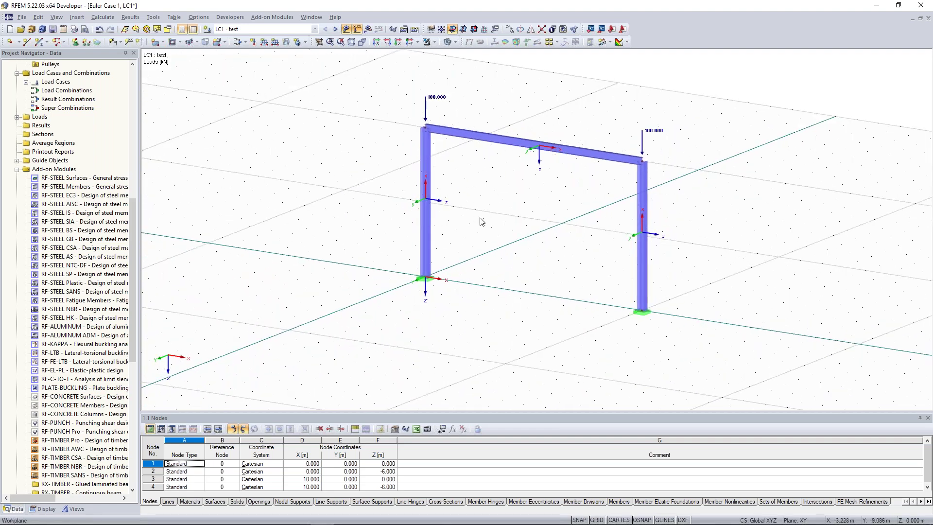
{"action": "middle_click_drag", "start_coordinate": [495, 197], "coordinate": [491, 204]}
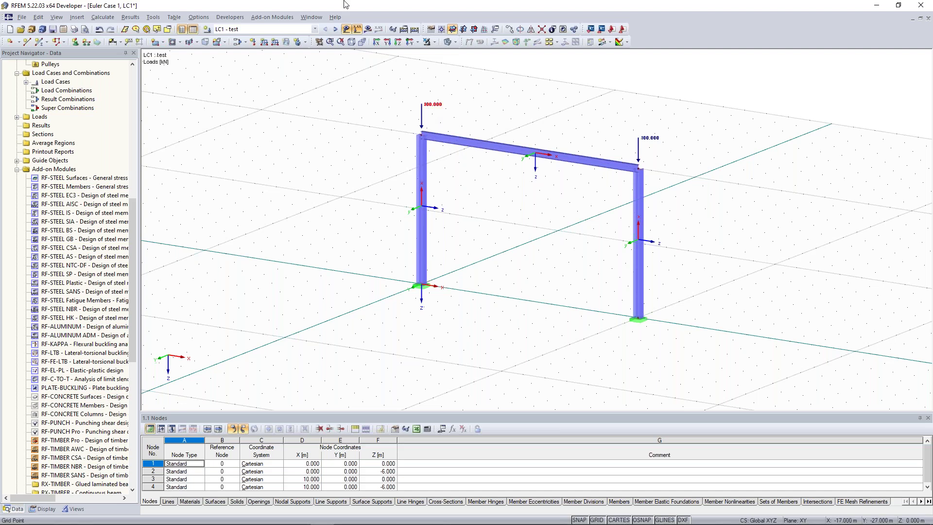
Calculate load case LC1 and display the axial force N diagrams on the frame members.
{"action": "left_click", "coordinate": [414, 30]}
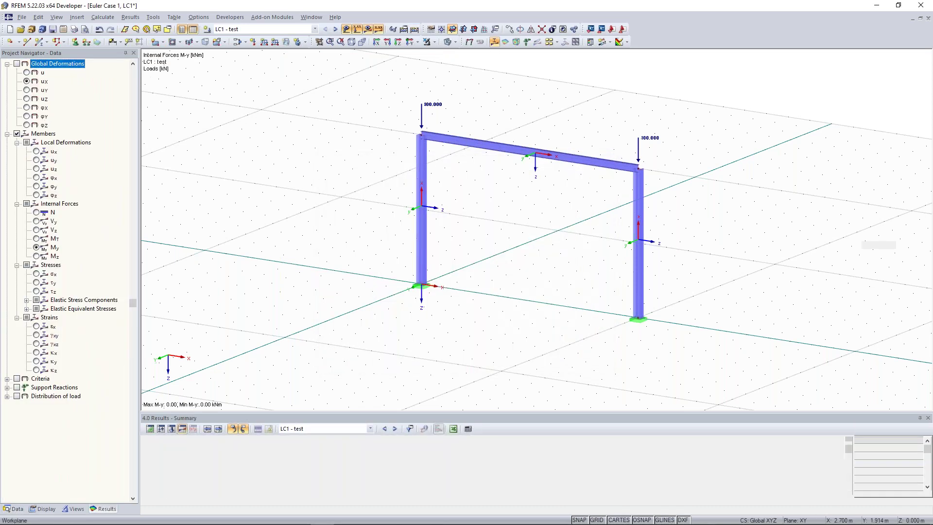
{"action": "mouse_move", "coordinate": [345, 200]}
{"action": "middle_mouse_down", "text": "ctrl"}
{"action": "mouse_move", "coordinate": [370, 200]}
{"action": "mouse_move", "coordinate": [344, 199]}
{"action": "middle_mouse_up", "text": "ctrl"}
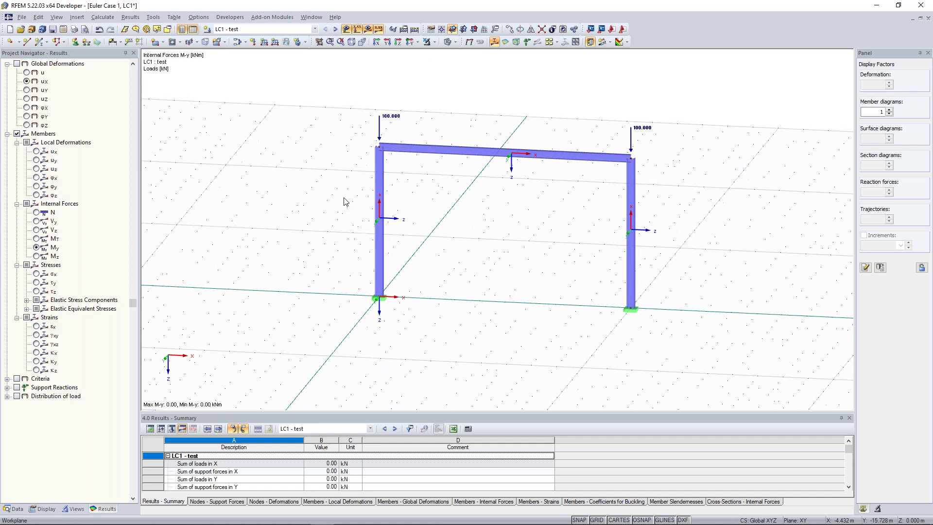
{"action": "left_click", "coordinate": [37, 212]}
{"action": "middle_click_drag", "start_coordinate": [250, 194], "coordinate": [265, 193], "text": "ctrl"}
{"action": "middle_click_drag", "start_coordinate": [402, 206], "coordinate": [386, 145], "text": "ctrl"}
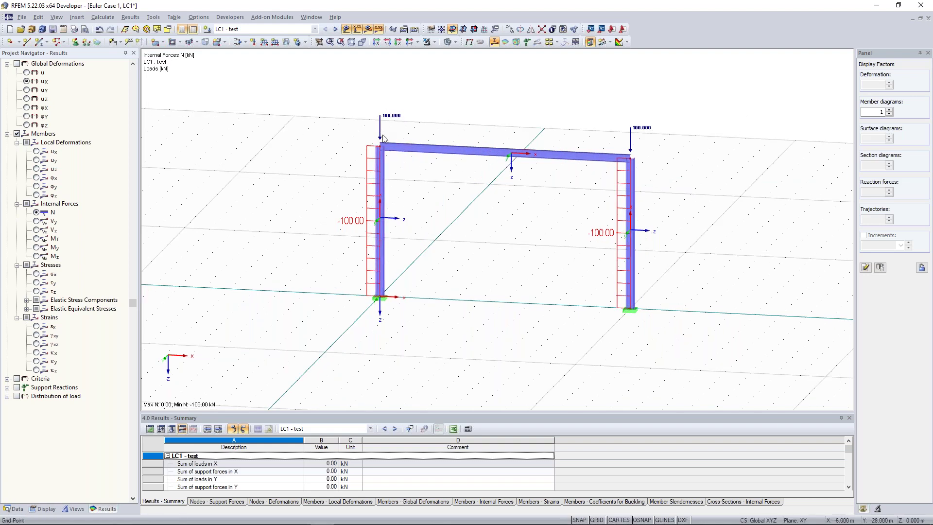
{"action": "middle_click_drag", "start_coordinate": [382, 135], "coordinate": [388, 145], "text": "ctrl"}
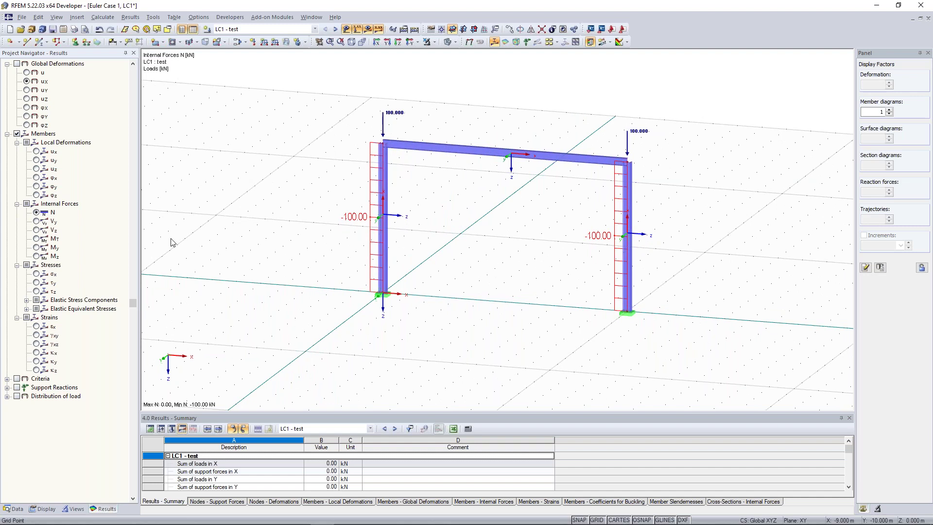
Display the members' bending moment My, followed by the shear force Vy, for load case LC1.
{"action": "left_click", "coordinate": [36, 248]}
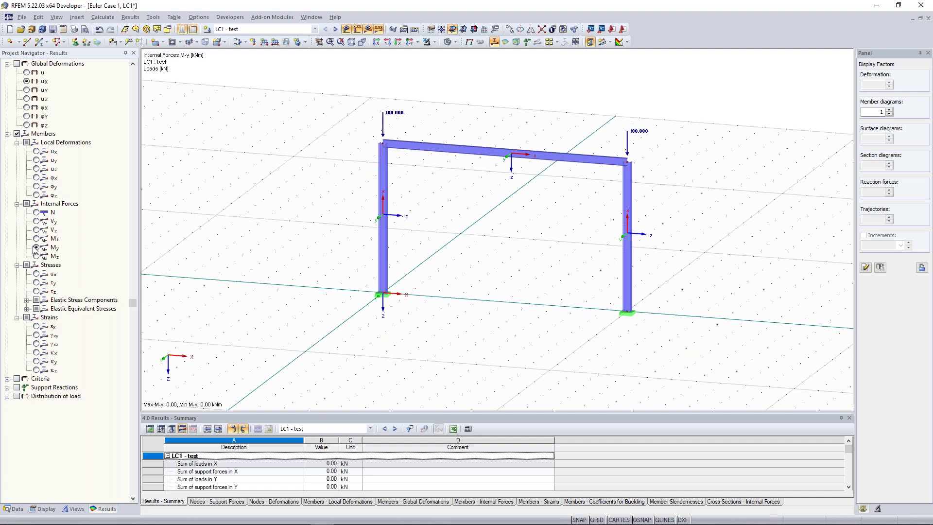
{"action": "left_click", "coordinate": [417, 148]}
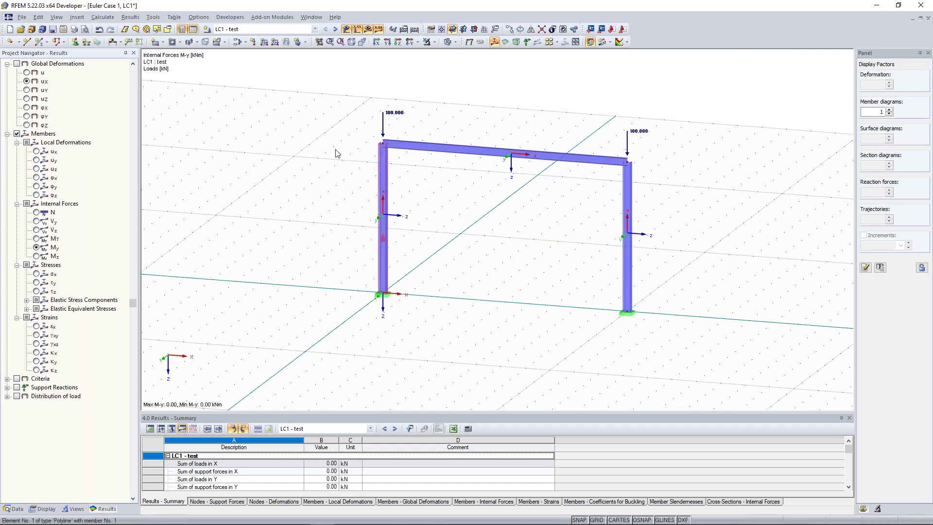
{"action": "left_click", "coordinate": [294, 139]}
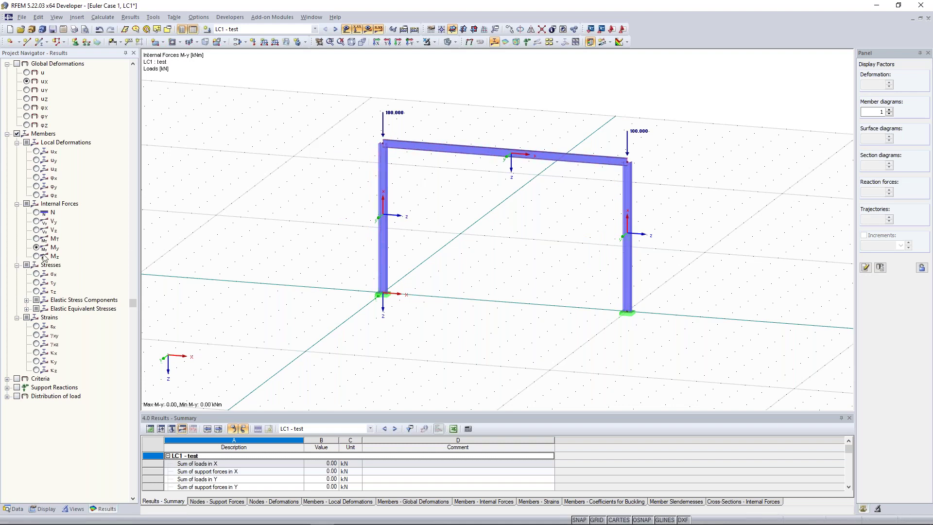
{"action": "left_click", "coordinate": [37, 222]}
Turn on the support reactions and examine them at both column bases.
{"action": "left_click", "coordinate": [7, 387]}
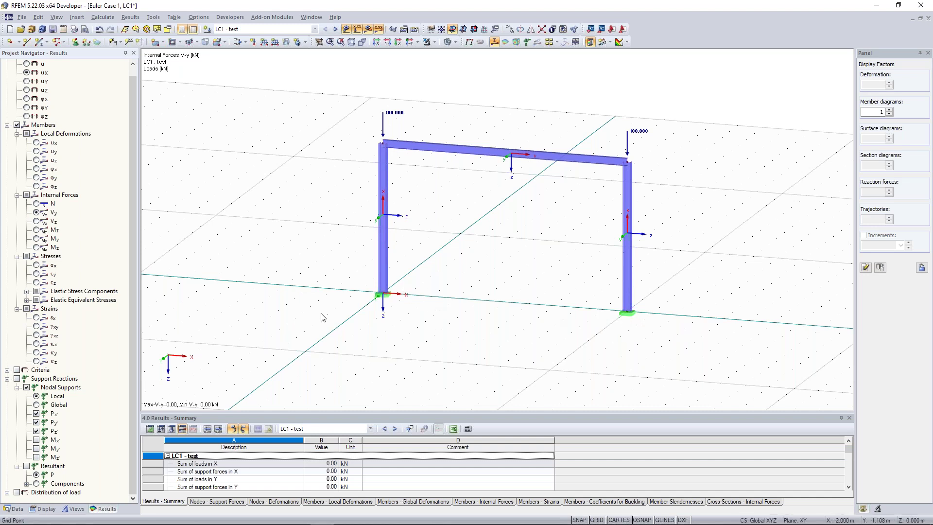
{"action": "middle_click_drag", "start_coordinate": [295, 296], "coordinate": [272, 281]}
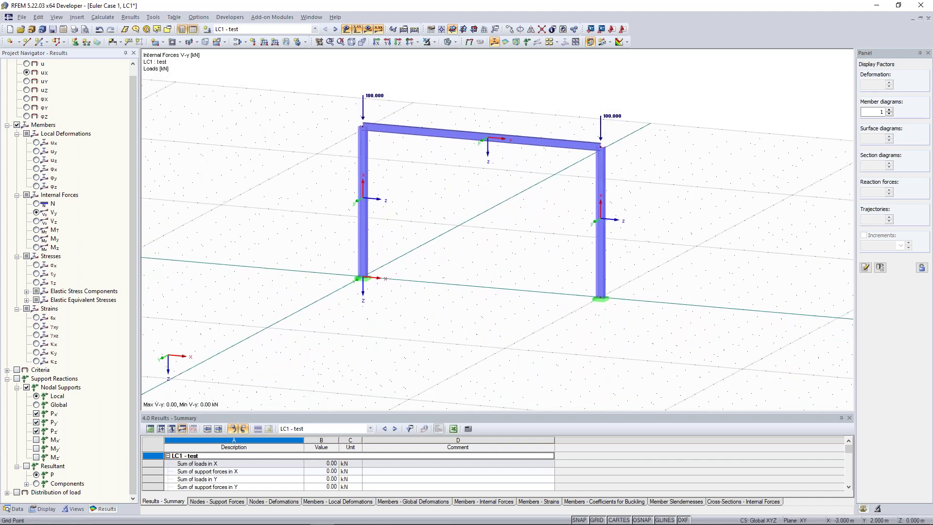
{"action": "left_click", "coordinate": [17, 380]}
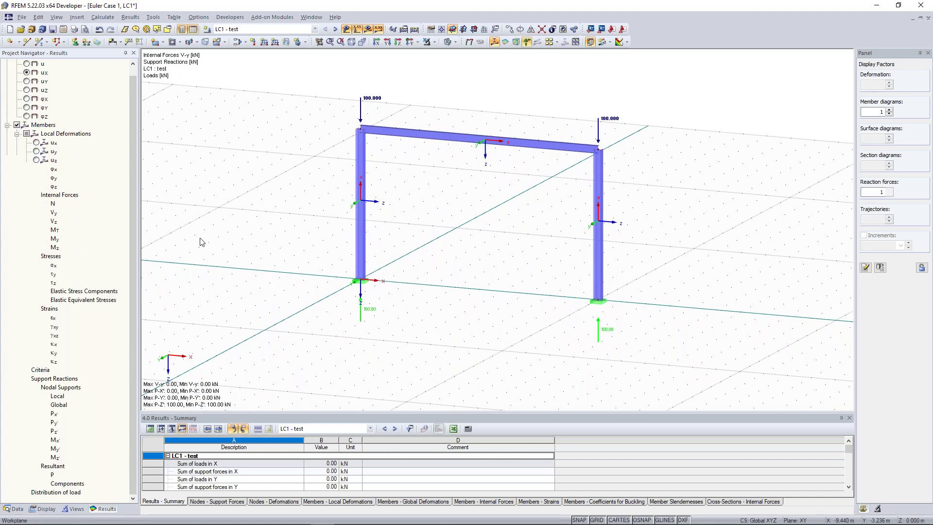
{"action": "middle_click_drag", "start_coordinate": [512, 320], "coordinate": [468, 305], "text": "ctrl"}
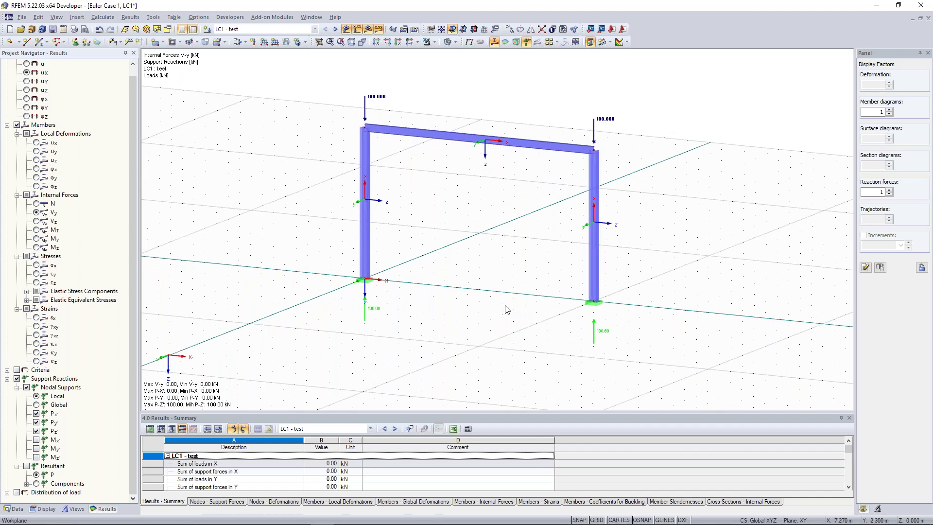
{"action": "middle_click_drag", "start_coordinate": [507, 310], "coordinate": [505, 287], "text": "ctrl"}
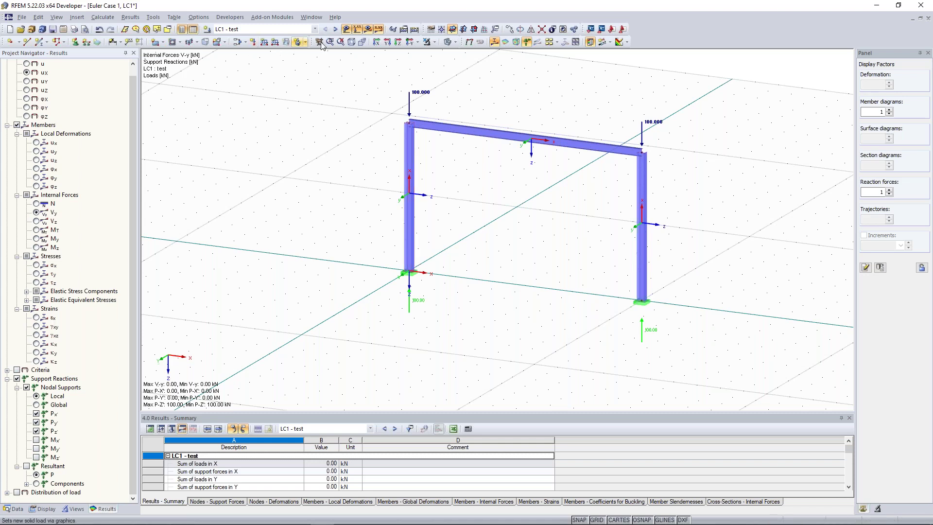
Switch to the RF-STABILITY CA1 results and examine the mode shape of eigenvector 1 on the portal frame.
{"action": "left_click", "coordinate": [335, 29]}
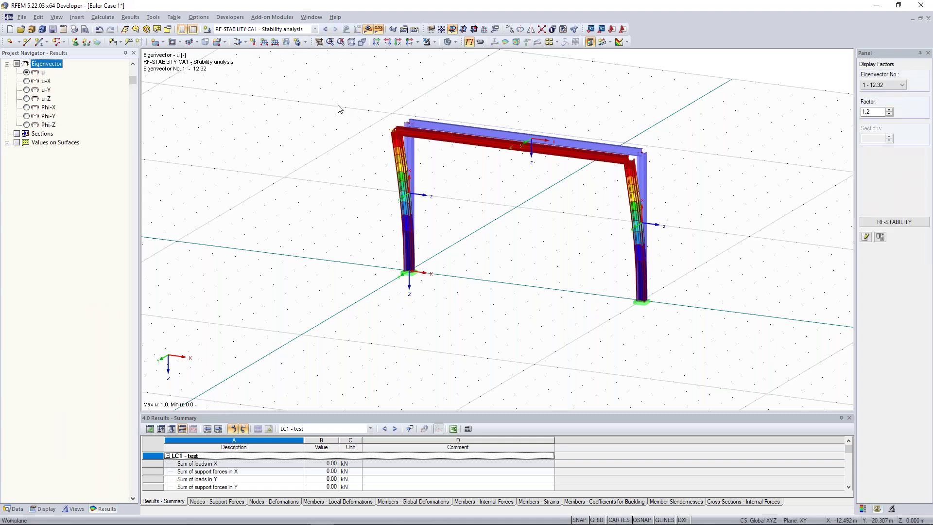
{"action": "left_click", "coordinate": [888, 89]}
{"action": "left_click", "coordinate": [888, 90]}
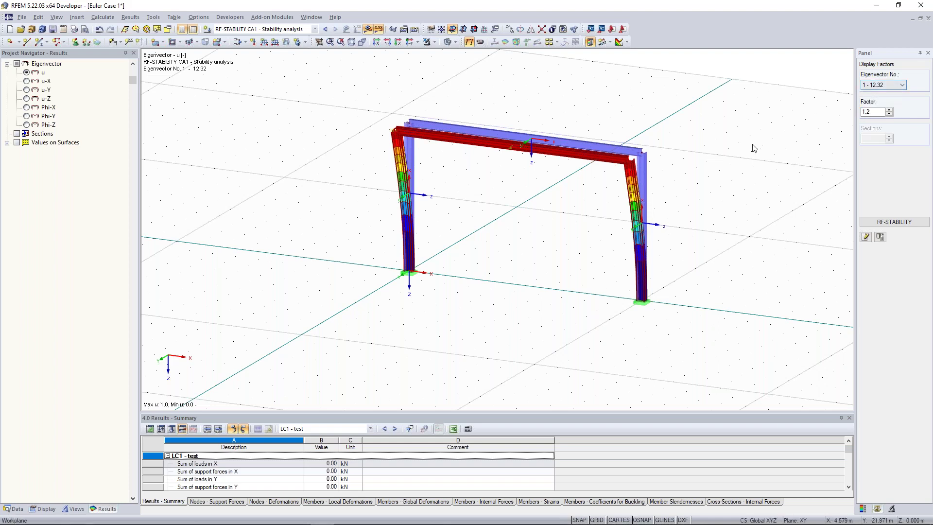
{"action": "middle_click_drag", "start_coordinate": [688, 174], "coordinate": [659, 176], "text": "ctrl"}
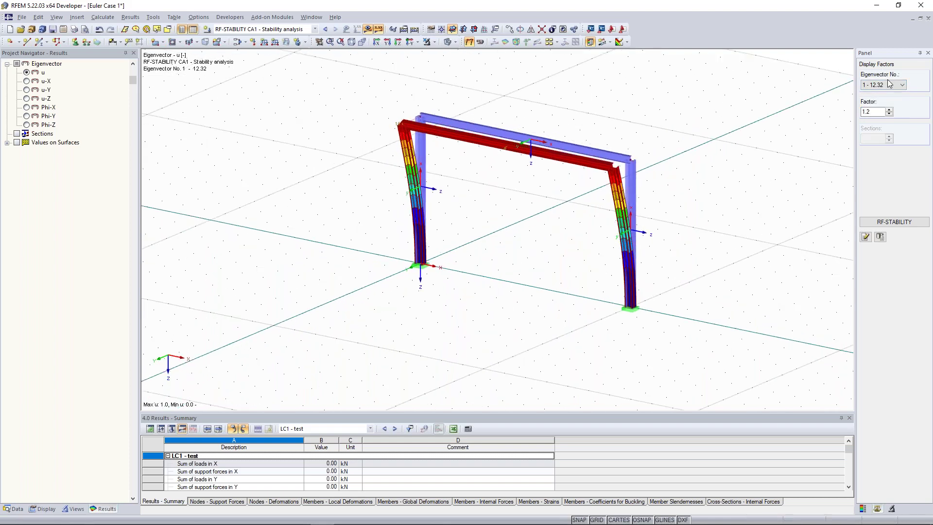
{"action": "left_click", "coordinate": [888, 84]}
{"action": "left_click", "coordinate": [881, 89]}
{"action": "middle_click_drag", "start_coordinate": [672, 195], "coordinate": [597, 180], "text": "ctrl"}
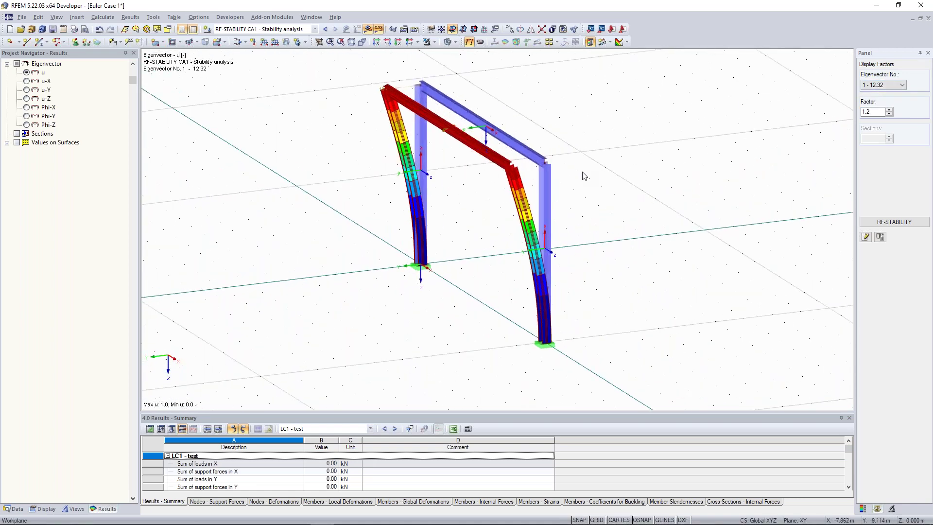
{"action": "left_click", "coordinate": [879, 85]}
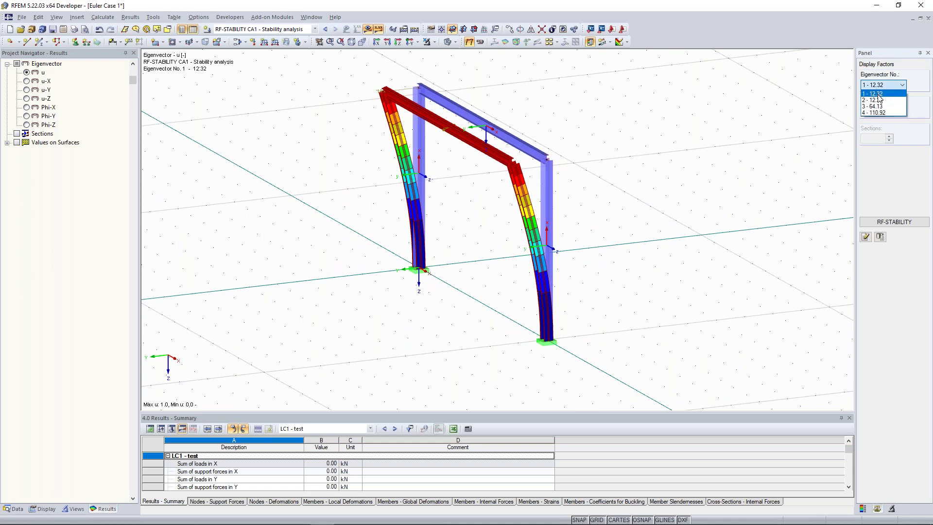
{"action": "left_click", "coordinate": [879, 94]}
{"action": "middle_click_drag", "start_coordinate": [635, 181], "coordinate": [610, 176], "text": "ctrl"}
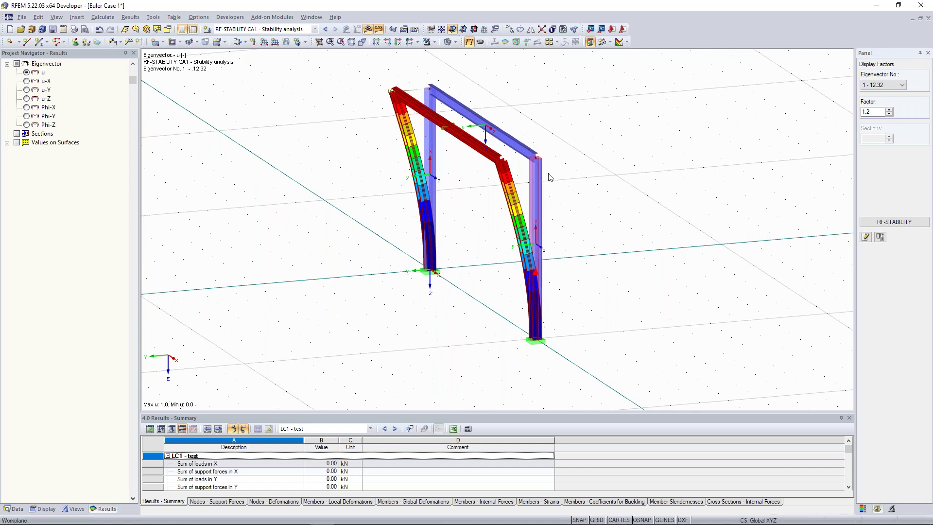
{"action": "middle_click_drag", "start_coordinate": [434, 189], "coordinate": [362, 181], "text": "ctrl"}
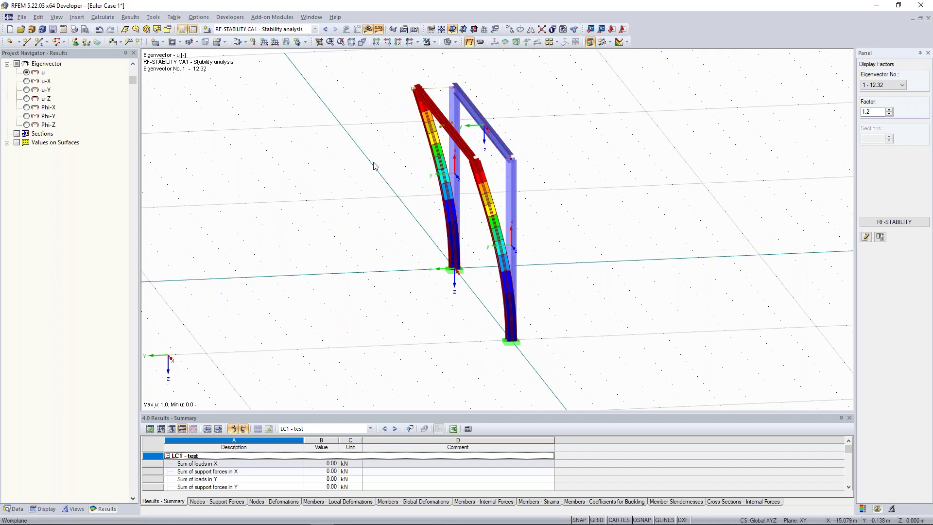
Display the mode shape of eigenvector 2 for comparison and return to eigenvector 1.
{"action": "middle_click_drag", "start_coordinate": [374, 171], "coordinate": [811, 76], "text": "ctrl"}
{"action": "left_click", "coordinate": [901, 85]}
{"action": "left_click", "coordinate": [875, 100]}
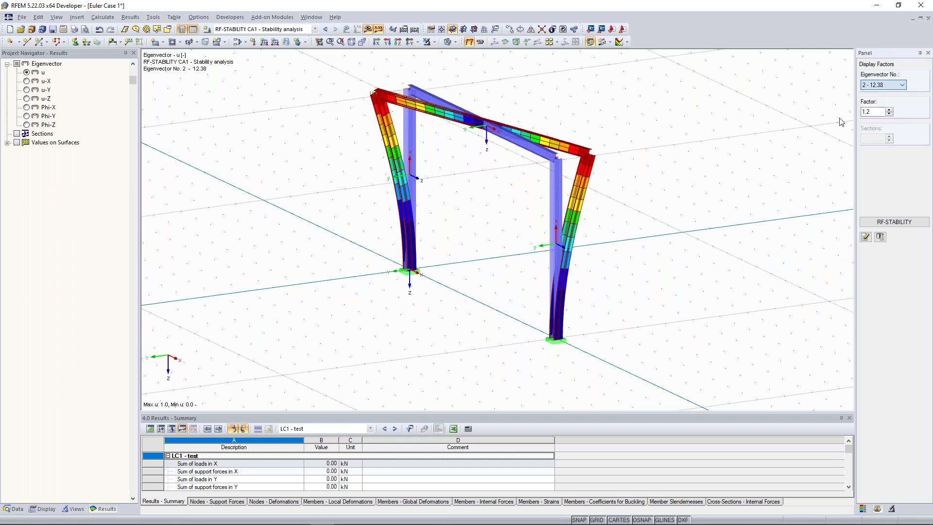
{"action": "middle_click_drag", "start_coordinate": [620, 157], "coordinate": [620, 156], "text": "ctrl"}
{"action": "left_click", "coordinate": [894, 86]}
{"action": "left_click", "coordinate": [892, 94]}
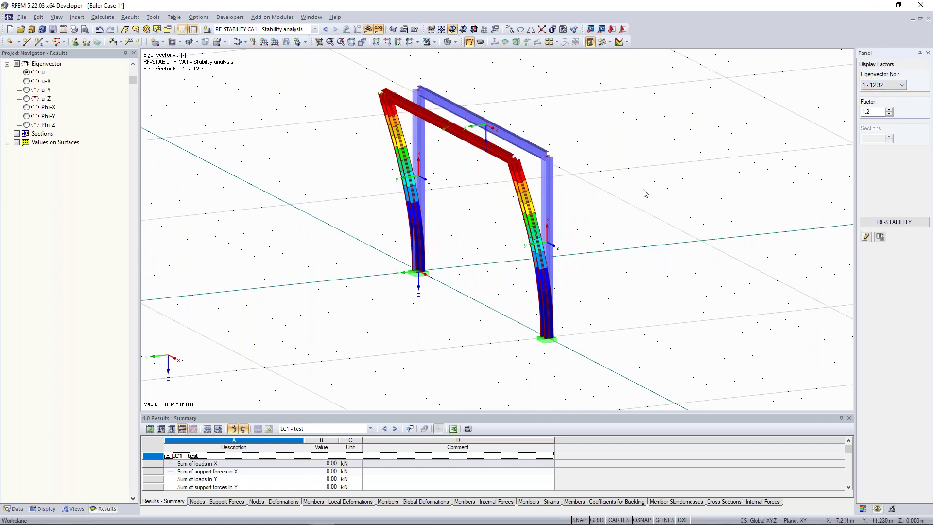
Switch back to the LC1 results to view the loads and support reactions on the frame.
{"action": "left_click", "coordinate": [316, 29]}
{"action": "left_click", "coordinate": [301, 40]}
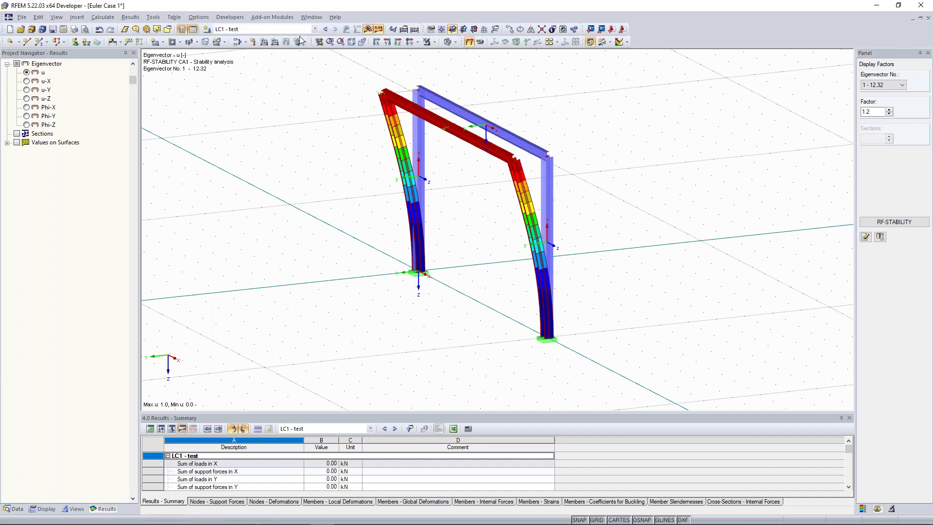
{"action": "middle_click_drag", "start_coordinate": [367, 97], "coordinate": [506, 116]}
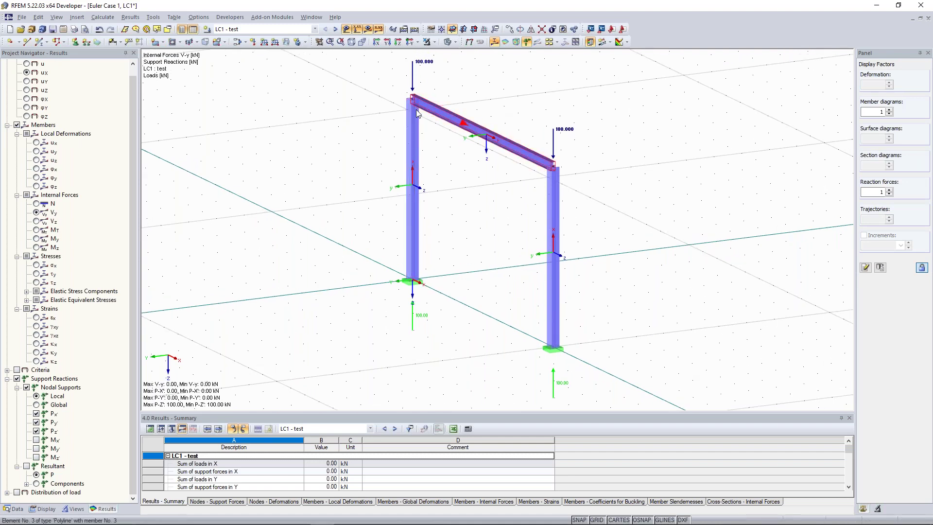
Return to the RF-STABILITY CA1 results and review the list of available eigenvectors, keeping eigenvector 1.
{"action": "left_click", "coordinate": [335, 29]}
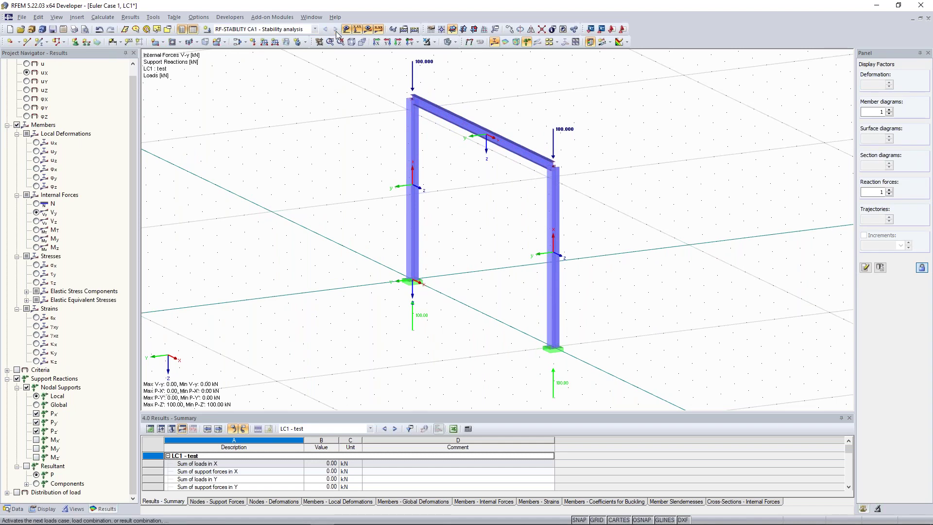
{"action": "left_click", "coordinate": [896, 86]}
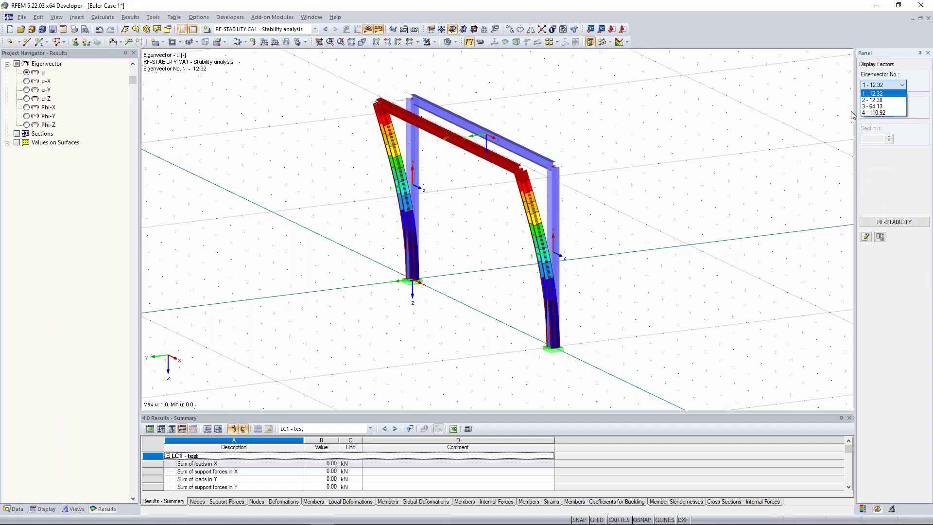
{"action": "left_click", "coordinate": [679, 185]}
Examine how eigenvector 1 displaces the columns and beam relative to the undeformed frame, from the front and the side.
{"action": "middle_click_drag", "start_coordinate": [680, 180], "coordinate": [300, 168], "text": "ctrl"}
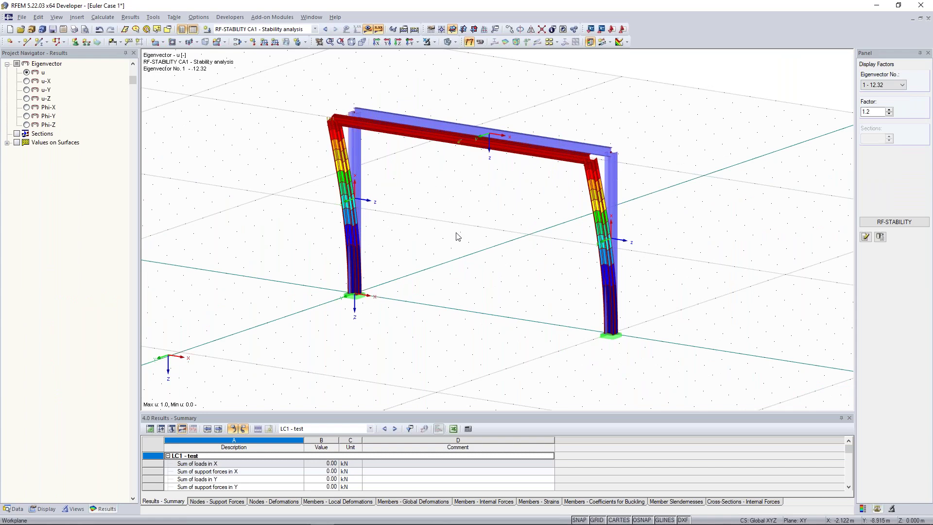
{"action": "middle_click_drag", "start_coordinate": [456, 234], "coordinate": [559, 165], "text": "ctrl"}
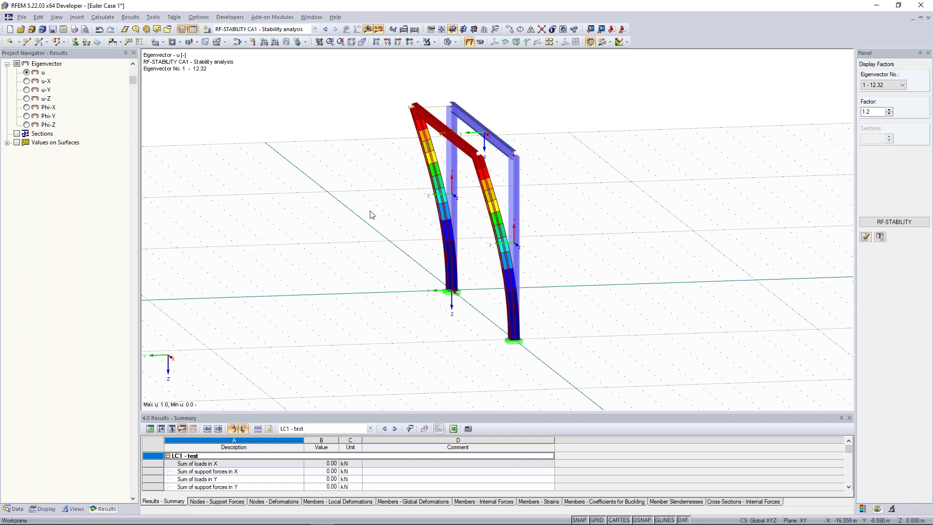
{"action": "middle_click_drag", "start_coordinate": [371, 214], "coordinate": [388, 212], "text": "ctrl"}
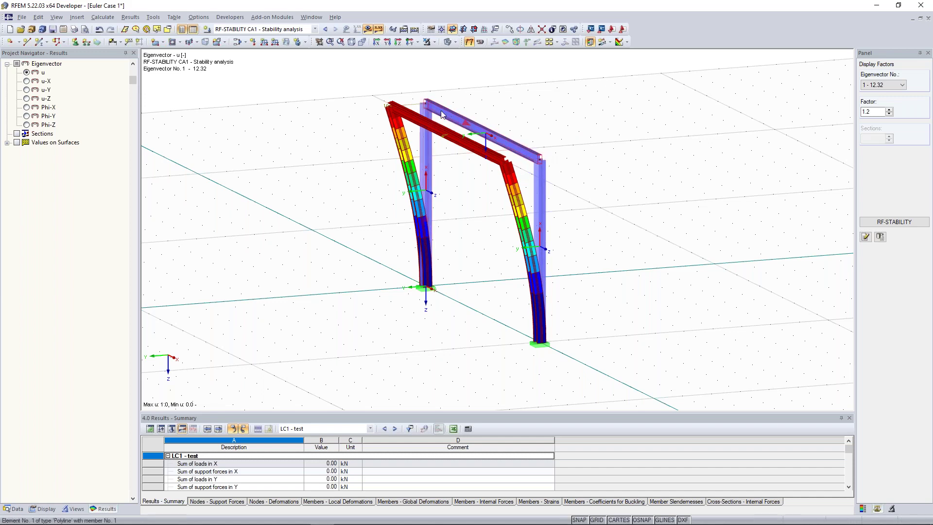
{"action": "scroll", "coordinate": [568, 135], "scroll_direction": "down", "scroll_amount": 1}
{"action": "middle_click_drag", "start_coordinate": [568, 135], "coordinate": [452, 112], "text": "ctrl"}
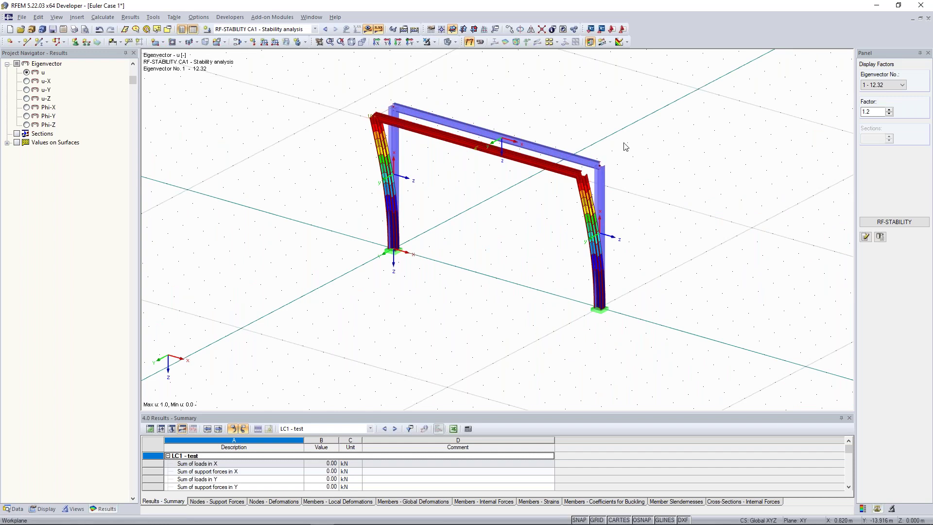
{"action": "middle_click_drag", "start_coordinate": [637, 150], "coordinate": [541, 178], "text": "ctrl"}
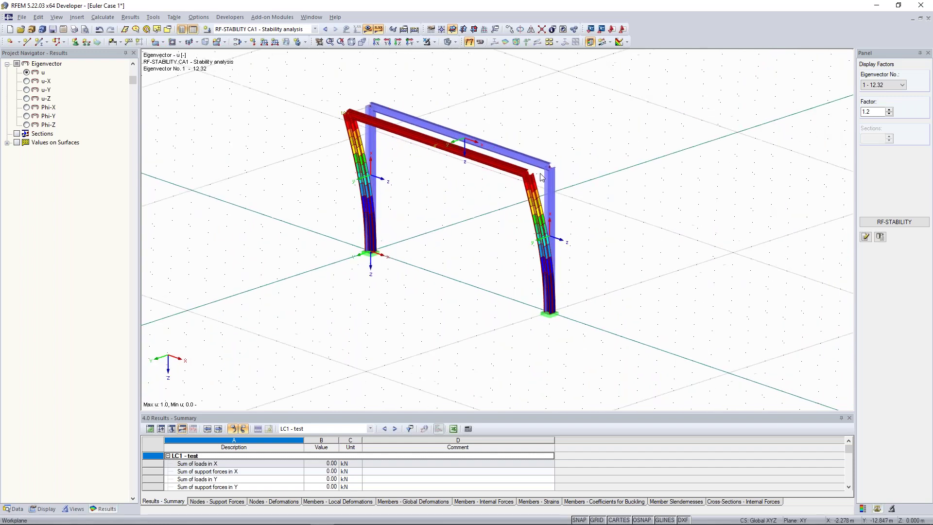
{"action": "middle_click_drag", "start_coordinate": [631, 141], "coordinate": [481, 194], "text": "ctrl"}
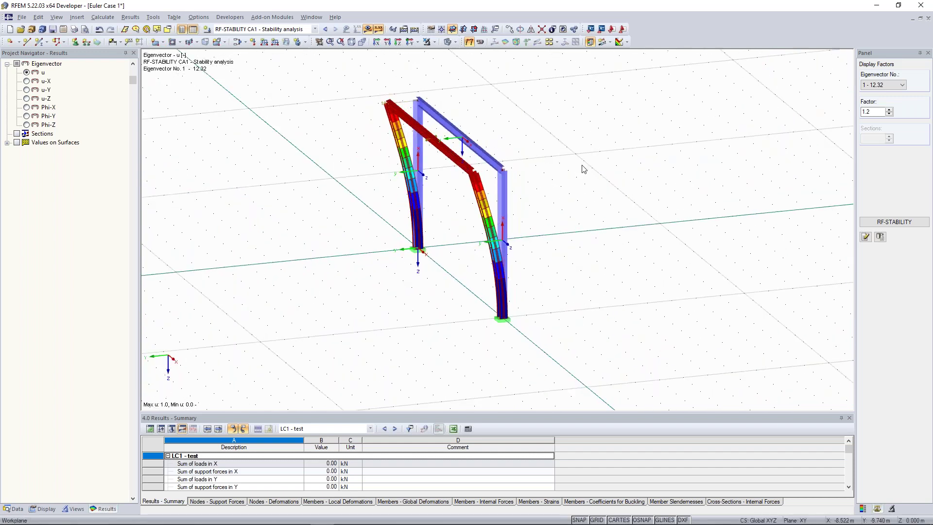
{"action": "middle_click_drag", "start_coordinate": [577, 167], "coordinate": [807, 110], "text": "ctrl"}
{"action": "middle_click_drag", "start_coordinate": [687, 157], "coordinate": [666, 179], "text": "ctrl"}
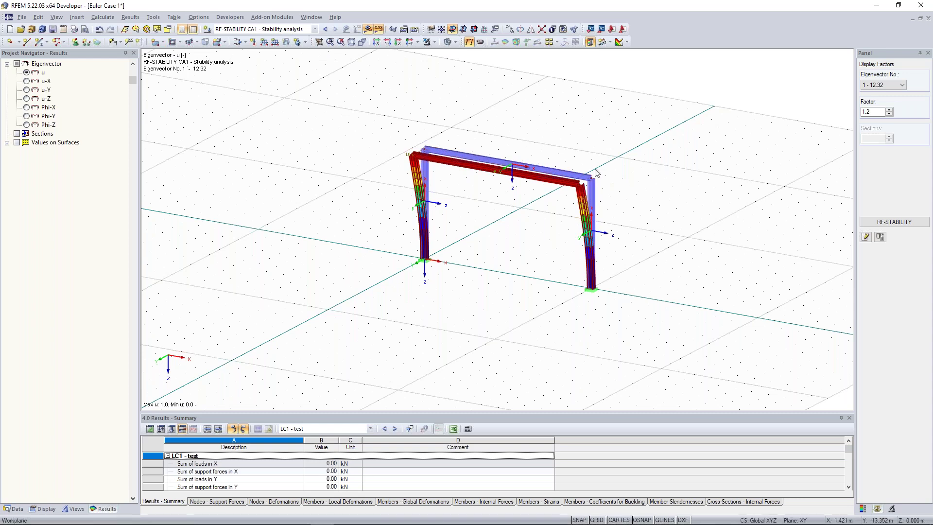
{"action": "middle_click_drag", "start_coordinate": [581, 158], "coordinate": [493, 217], "text": "ctrl"}
{"action": "middle_click_drag", "start_coordinate": [688, 164], "coordinate": [541, 162], "text": "ctrl"}
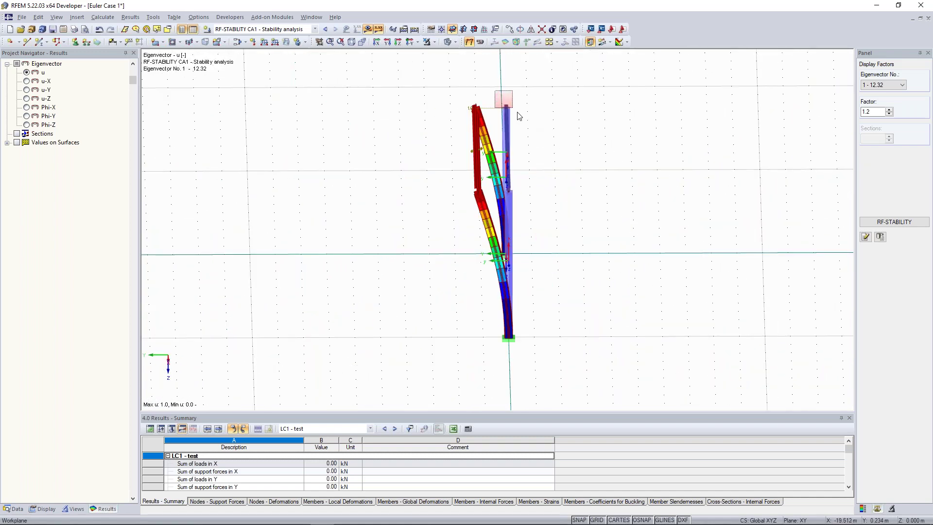
{"action": "middle_click_drag", "start_coordinate": [387, 189], "coordinate": [454, 118], "text": "ctrl"}
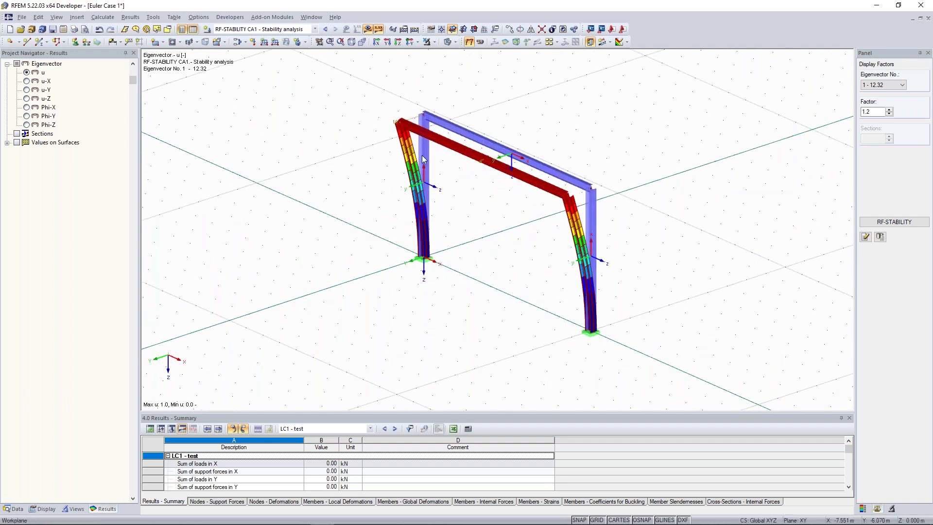
{"action": "middle_click_drag", "start_coordinate": [699, 175], "coordinate": [632, 178]}
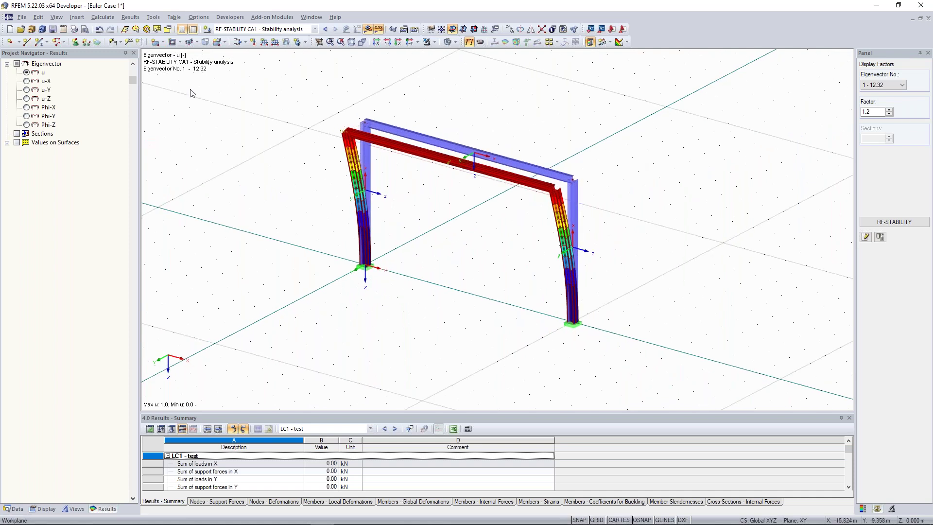
Define a new nodal support type that restrains only displacement uY, with all other displacements and rotations free.
{"action": "left_click", "coordinate": [76, 44]}
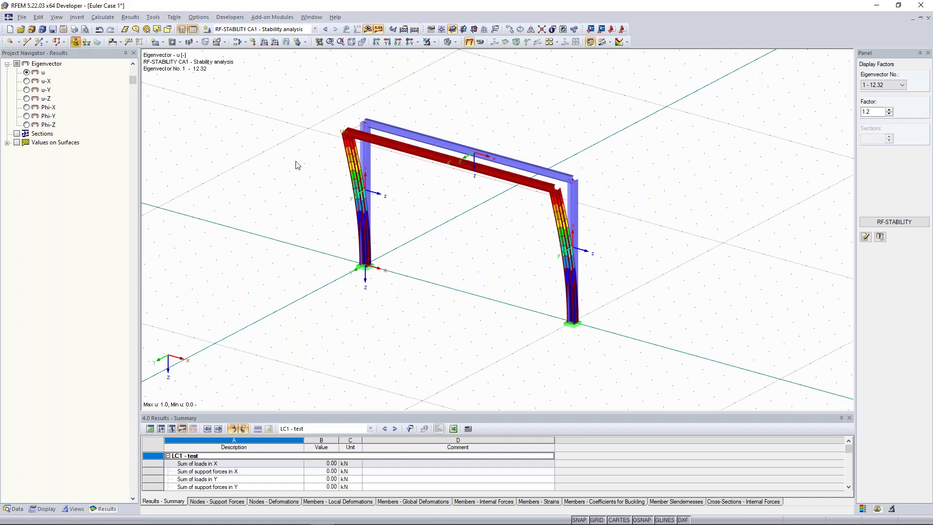
{"action": "left_click_drag", "start_coordinate": [419, 176], "coordinate": [139, 203]}
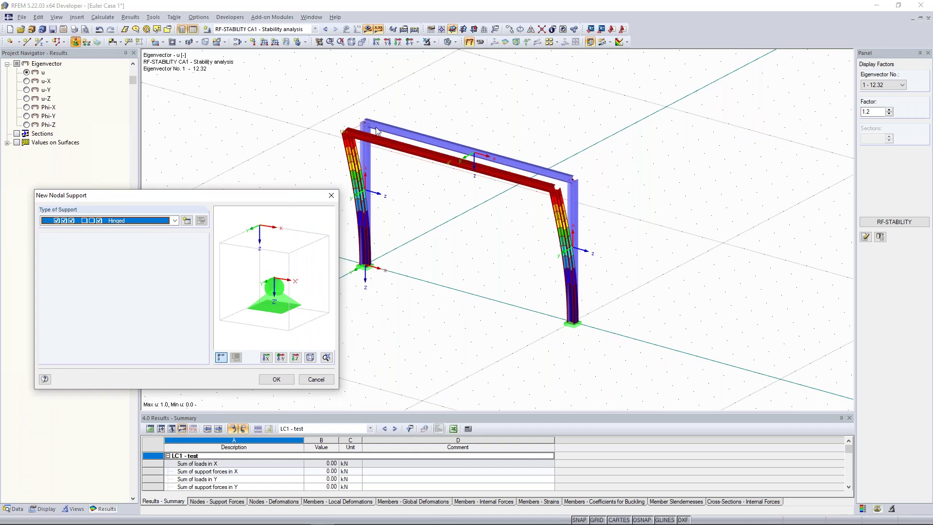
{"action": "left_click", "coordinate": [187, 221]}
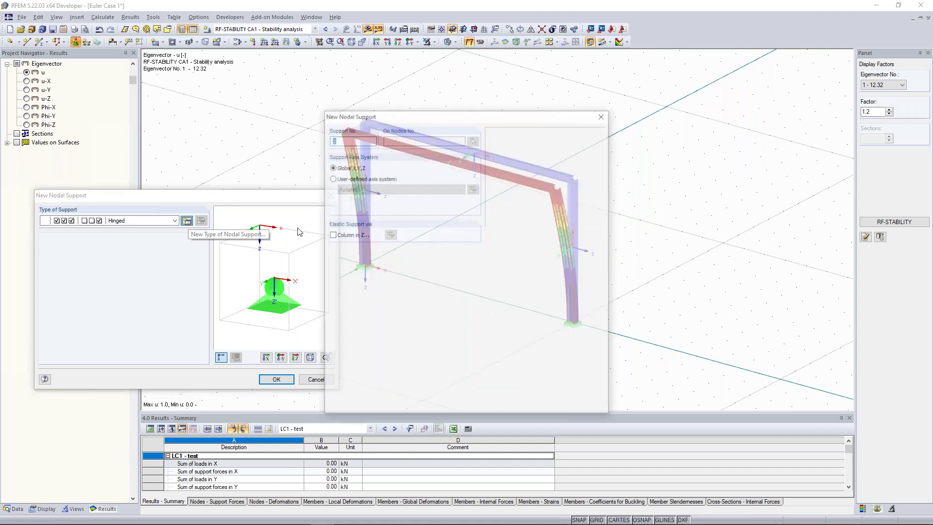
{"action": "left_click_drag", "start_coordinate": [382, 98], "coordinate": [156, 72]}
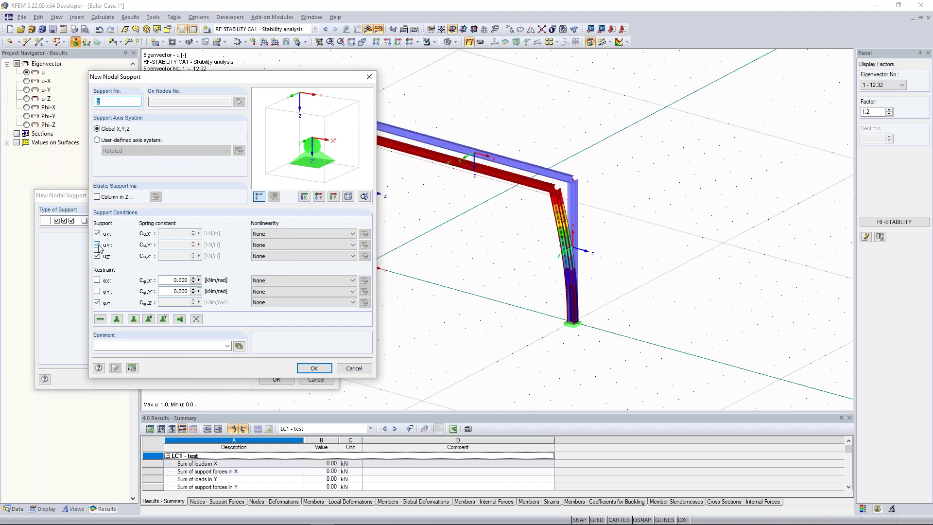
{"action": "left_click", "coordinate": [97, 302]}
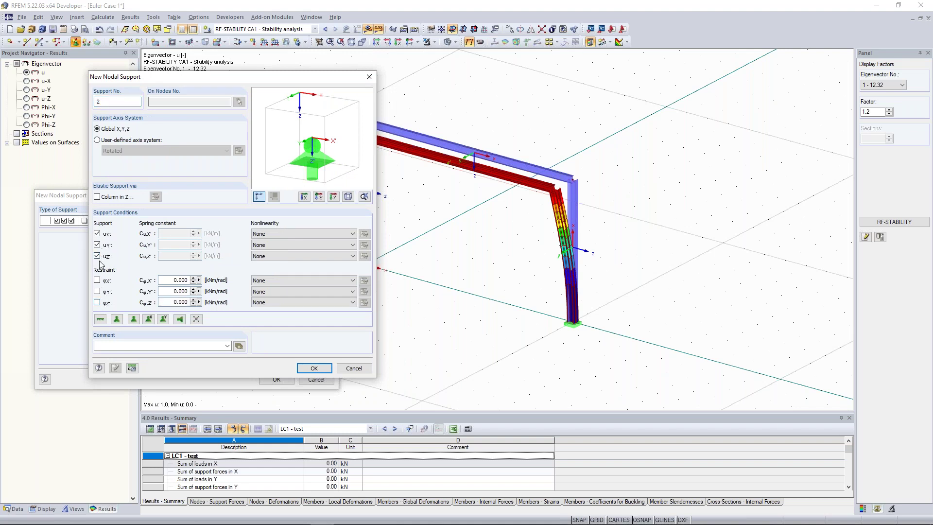
{"action": "left_click", "coordinate": [97, 257]}
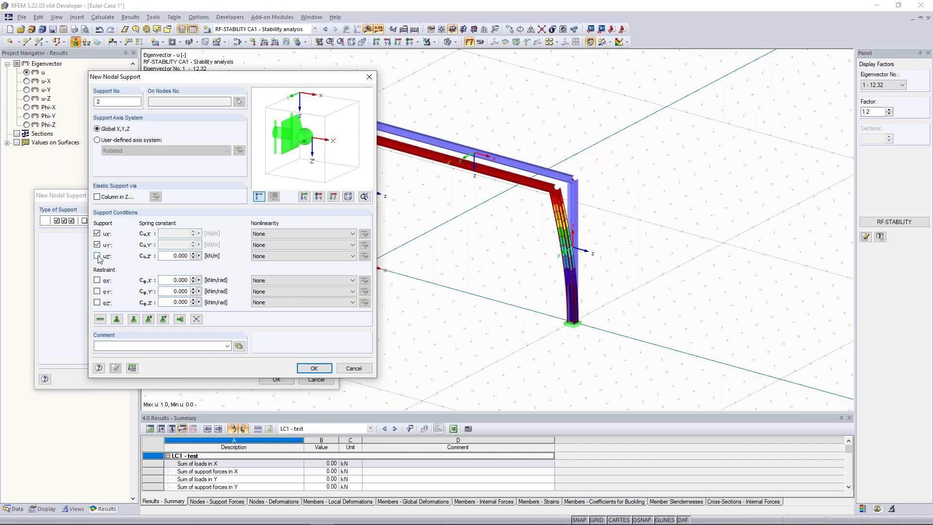
{"action": "left_click", "coordinate": [97, 234]}
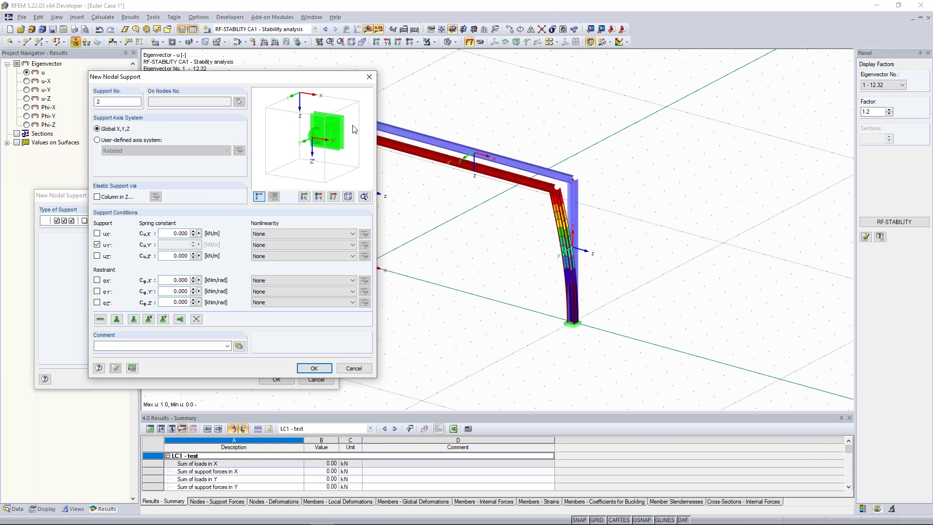
{"action": "left_click", "coordinate": [314, 367]}
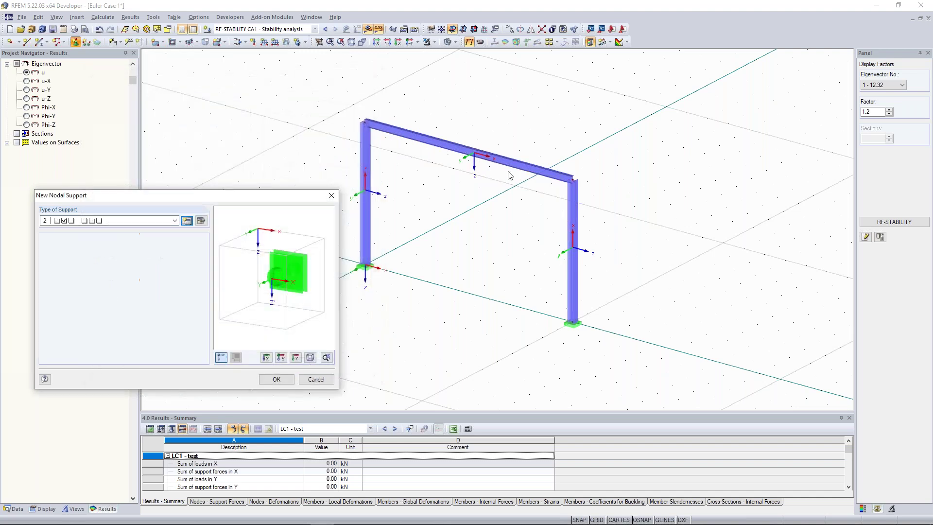
Assign the new lateral support to both upper corner nodes of the portal frame.
{"action": "left_click", "coordinate": [273, 379]}
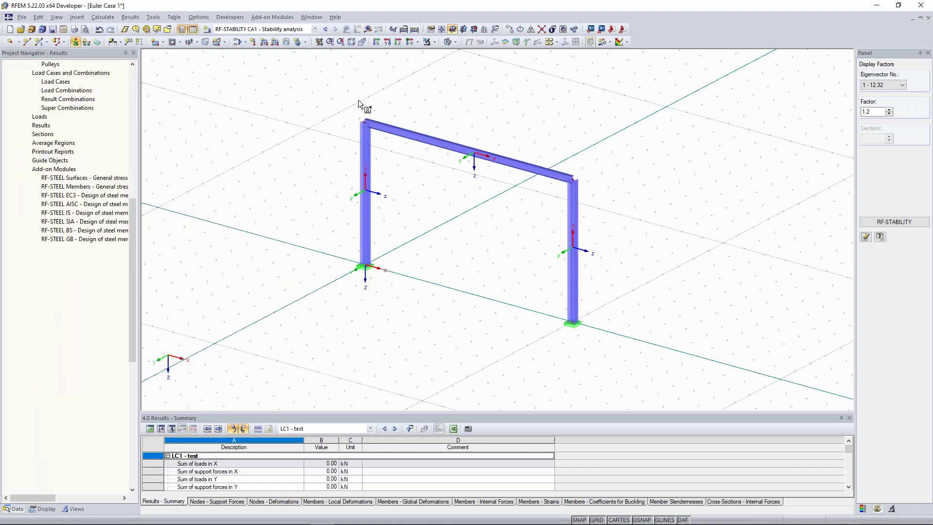
{"action": "left_click", "coordinate": [366, 121]}
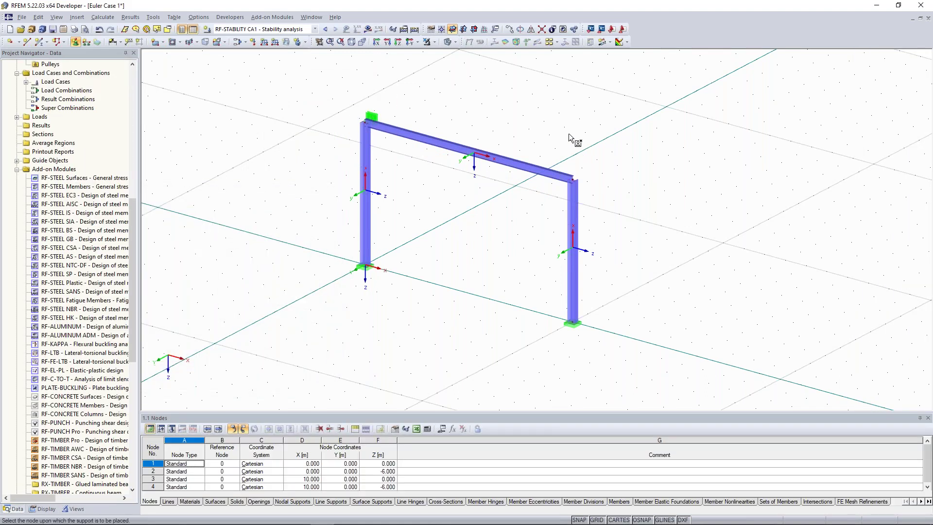
{"action": "left_click", "coordinate": [648, 184]}
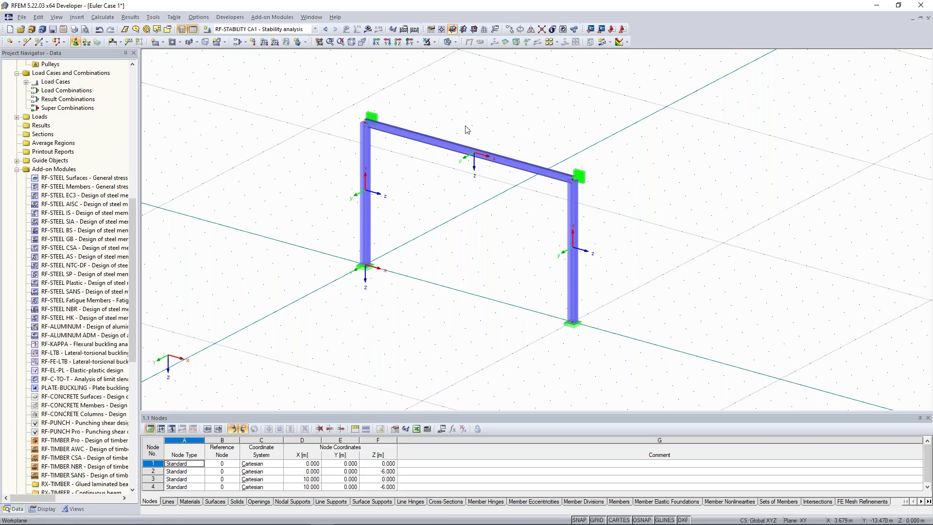
{"action": "middle_click_drag", "start_coordinate": [527, 130], "coordinate": [415, 64], "text": "ctrl"}
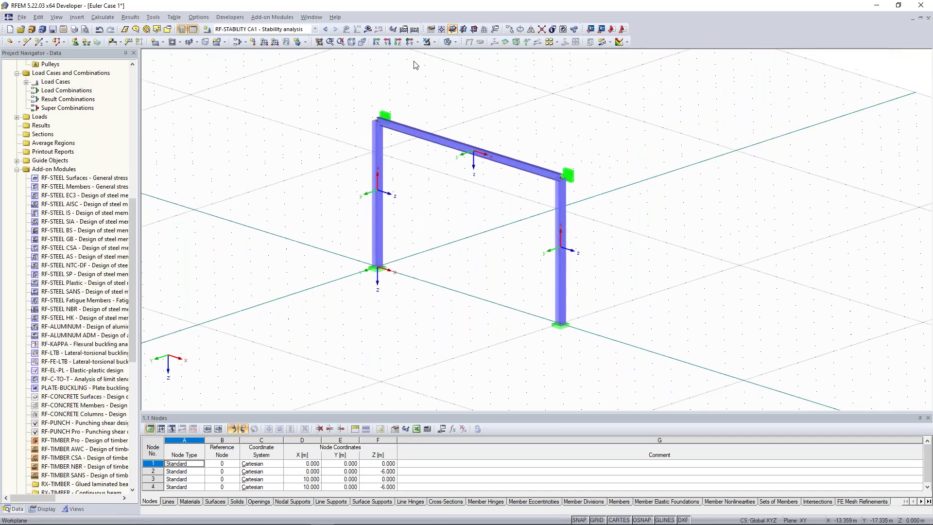
Recalculate the RF-STABILITY case and display eigenvector 1 of the laterally supported frame from the front.
{"action": "left_click", "coordinate": [414, 30]}
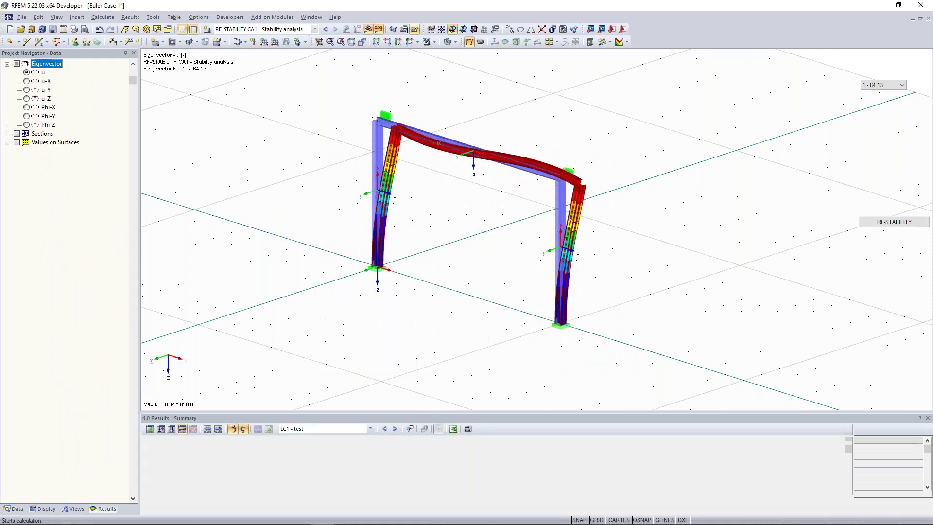
{"action": "left_click", "coordinate": [888, 86]}
{"action": "left_click", "coordinate": [884, 94]}
{"action": "middle_click_drag", "start_coordinate": [678, 157], "coordinate": [700, 158], "text": "ctrl"}
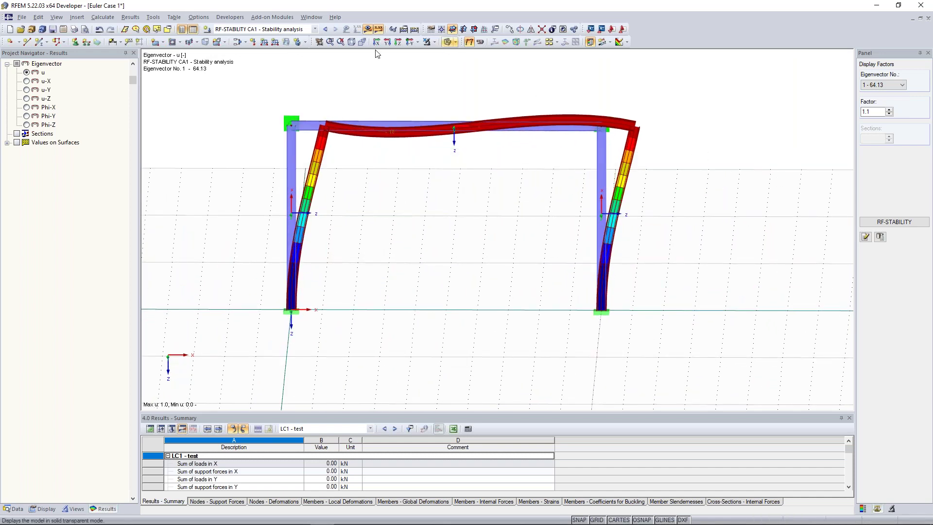
Raise the display factor of the mode shape to 1.85 and inspect the frame's in-plane sway from several angles.
{"action": "left_click", "coordinate": [889, 110]}
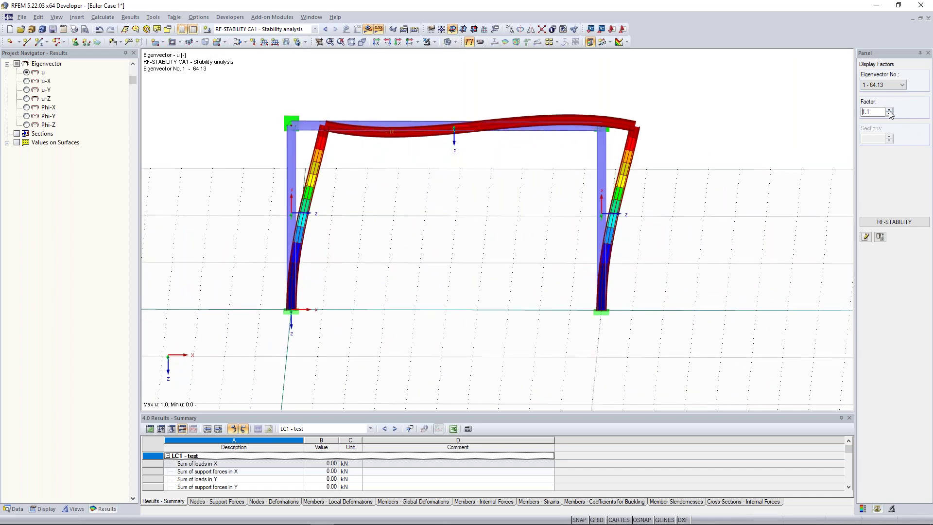
{"action": "left_click", "coordinate": [889, 110]}
{"action": "left_click", "coordinate": [889, 110]}
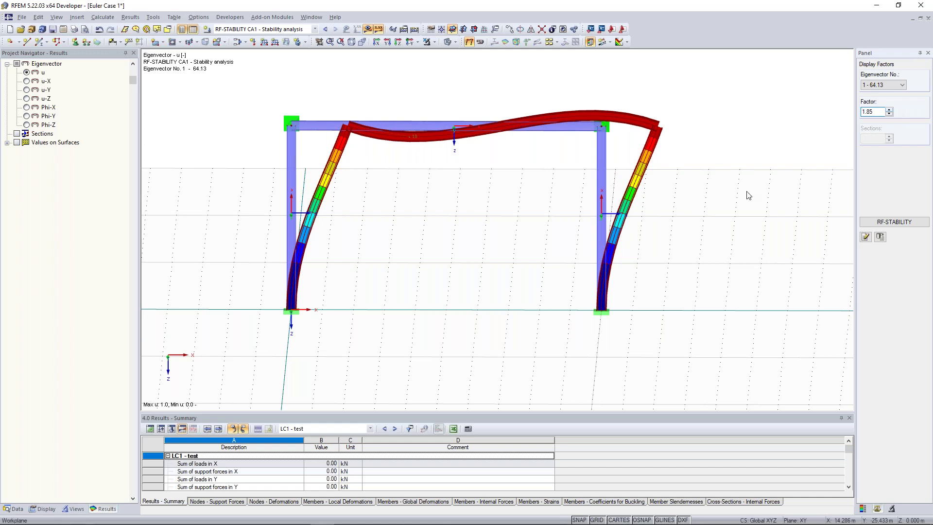
{"action": "middle_click_drag", "start_coordinate": [746, 192], "coordinate": [738, 191], "text": "ctrl"}
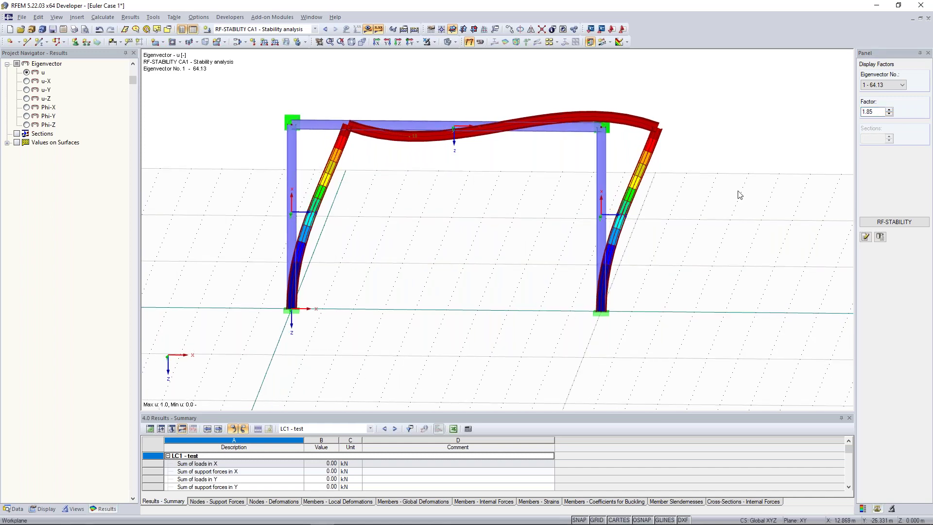
{"action": "middle_click_drag", "start_coordinate": [737, 194], "coordinate": [709, 191], "text": "ctrl"}
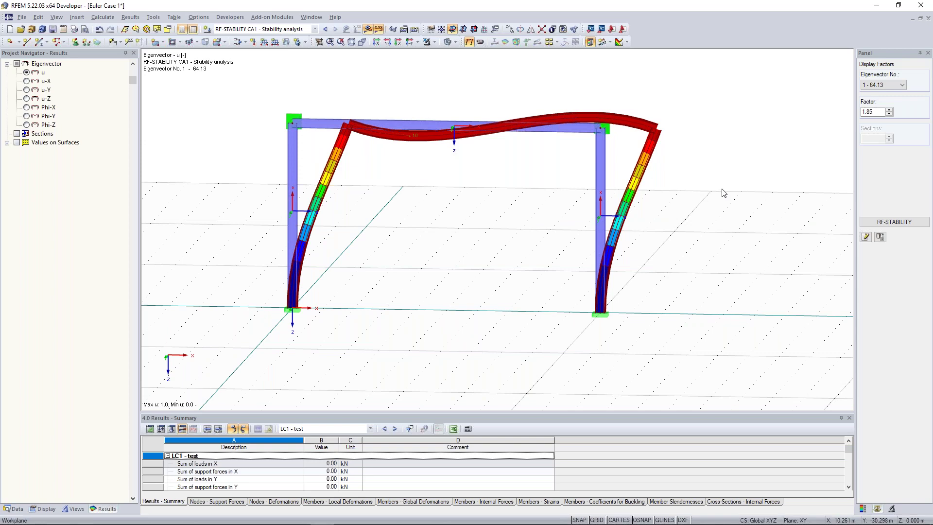
{"action": "middle_click_drag", "start_coordinate": [719, 183], "coordinate": [698, 192], "text": "ctrl"}
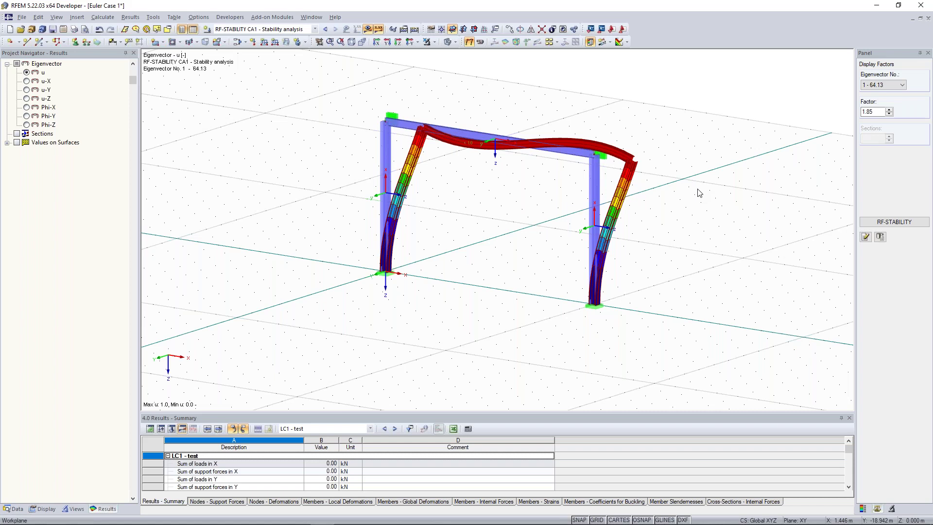
{"action": "left_click", "coordinate": [14, 509]}
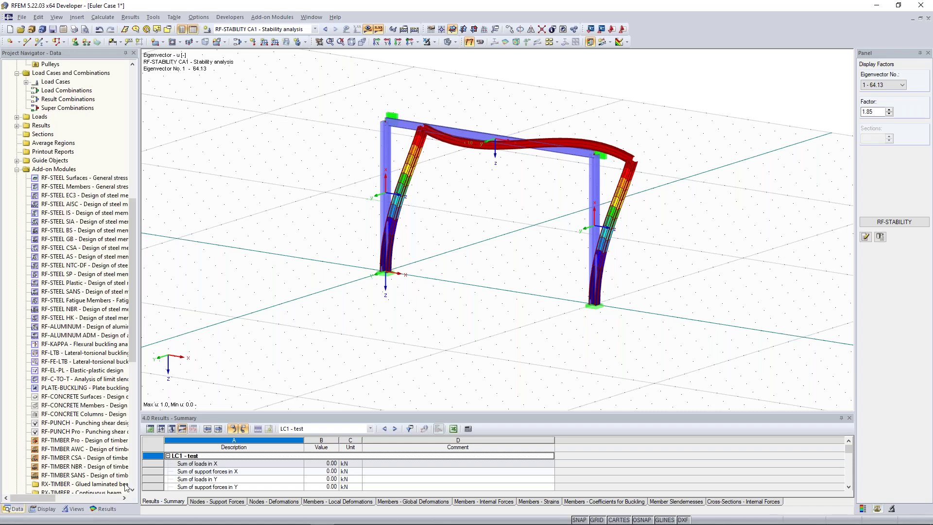
{"action": "scroll", "coordinate": [73, 233], "scroll_direction": "up", "scroll_amount": 13}
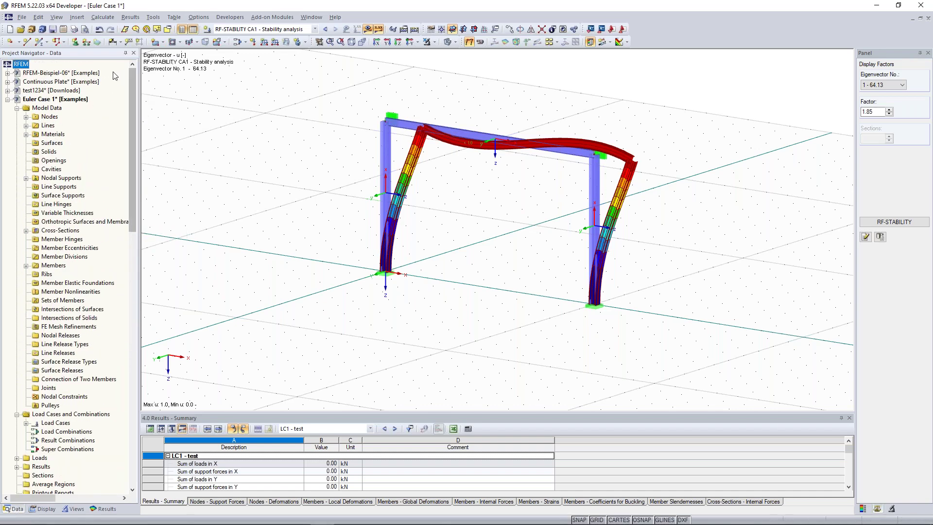
{"action": "left_click", "coordinate": [134, 54]}
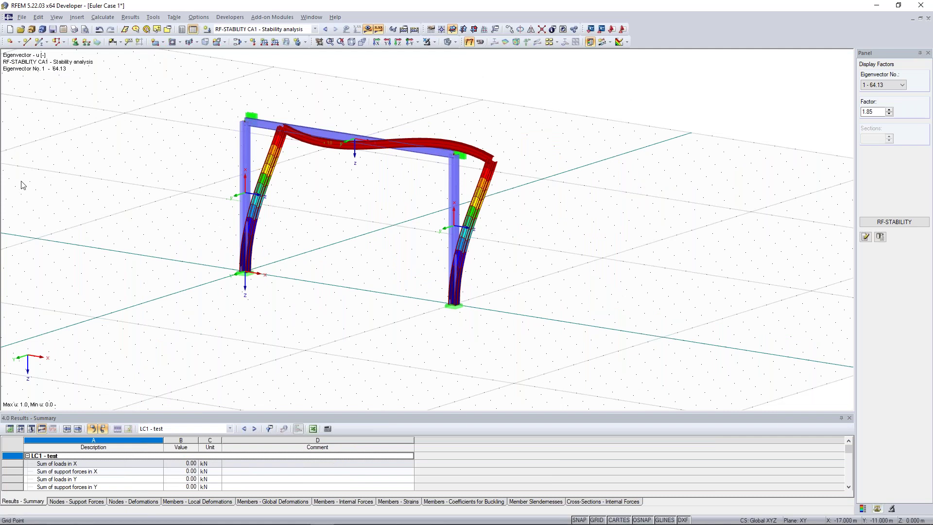
{"action": "left_click", "coordinate": [183, 34]}
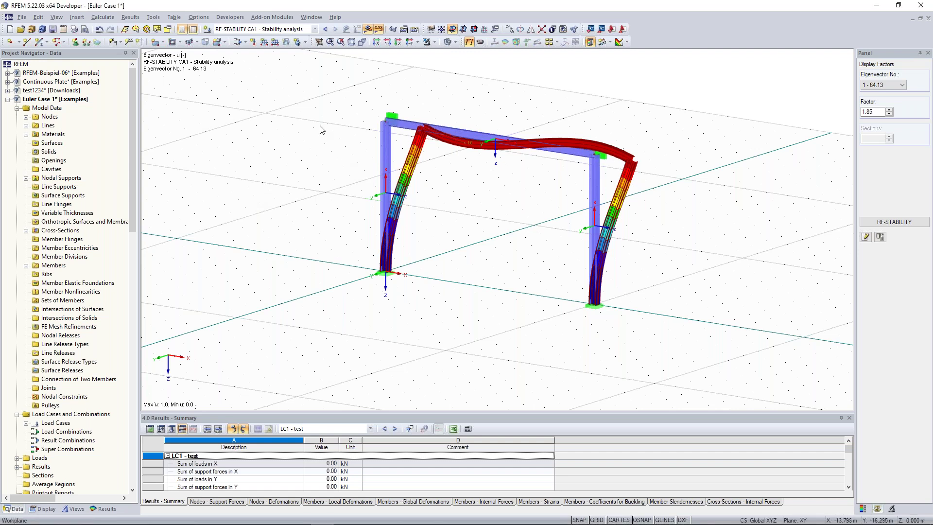
{"action": "left_click", "coordinate": [311, 17]}
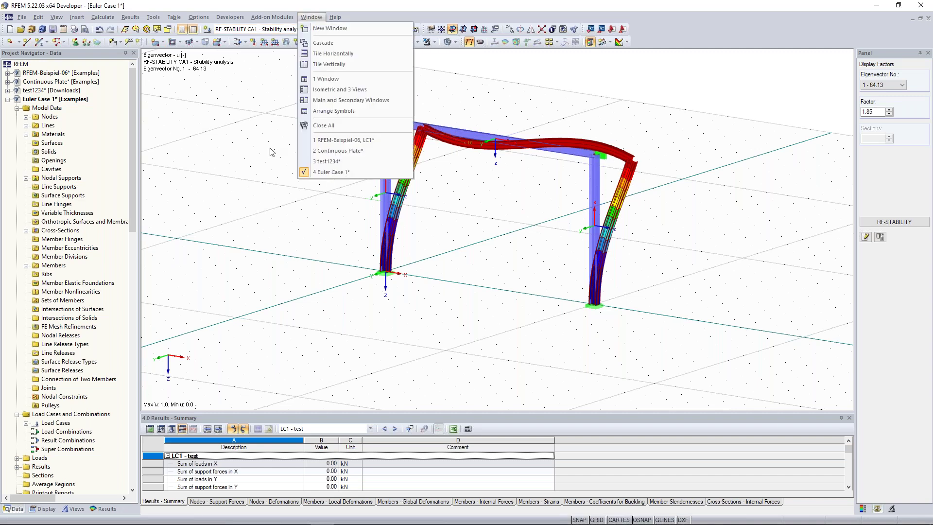
{"action": "left_click", "coordinate": [312, 17]}
Locate the RF-IMP module for generating imperfections among the add-on modules, keeping the sway mode shape in view.
{"action": "middle_click_drag", "start_coordinate": [437, 209], "coordinate": [501, 205], "text": "ctrl"}
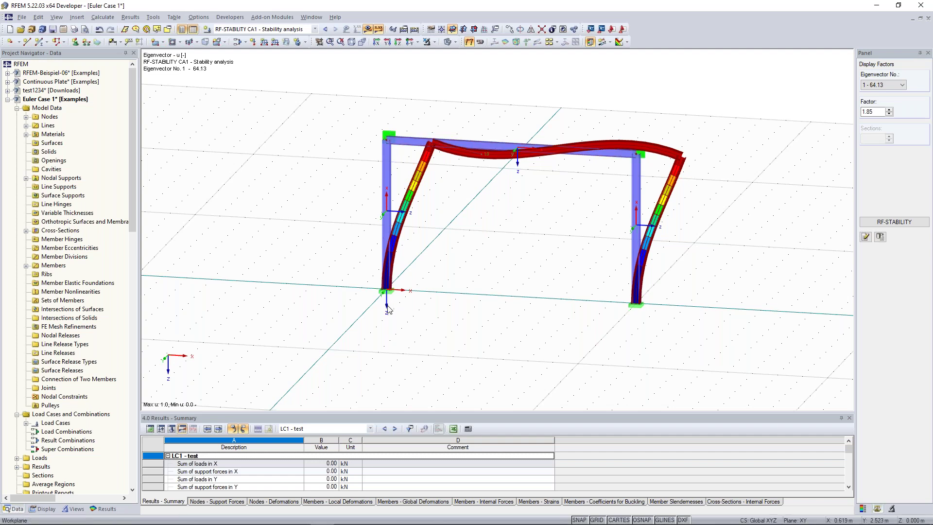
{"action": "middle_click_drag", "start_coordinate": [424, 237], "coordinate": [422, 252]}
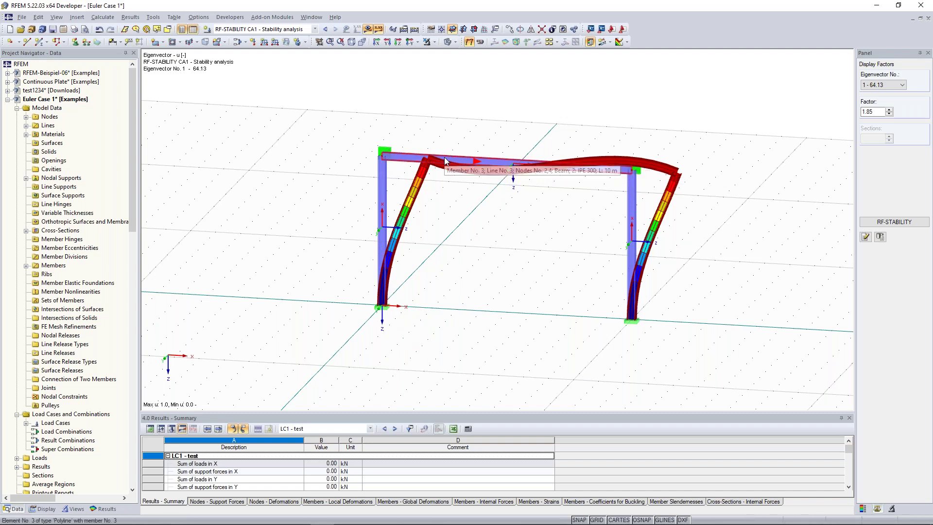
{"action": "left_click_drag", "start_coordinate": [136, 113], "coordinate": [122, 360]}
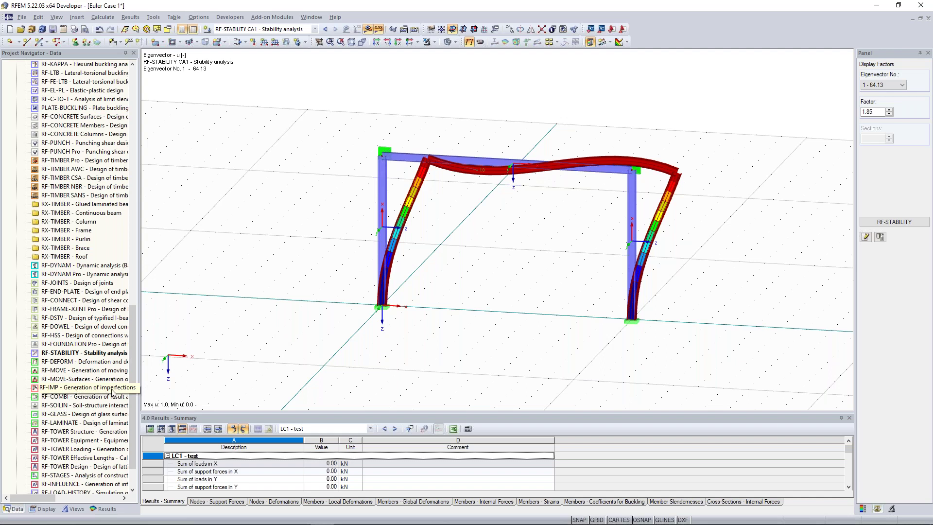
{"action": "left_click", "coordinate": [111, 388]}
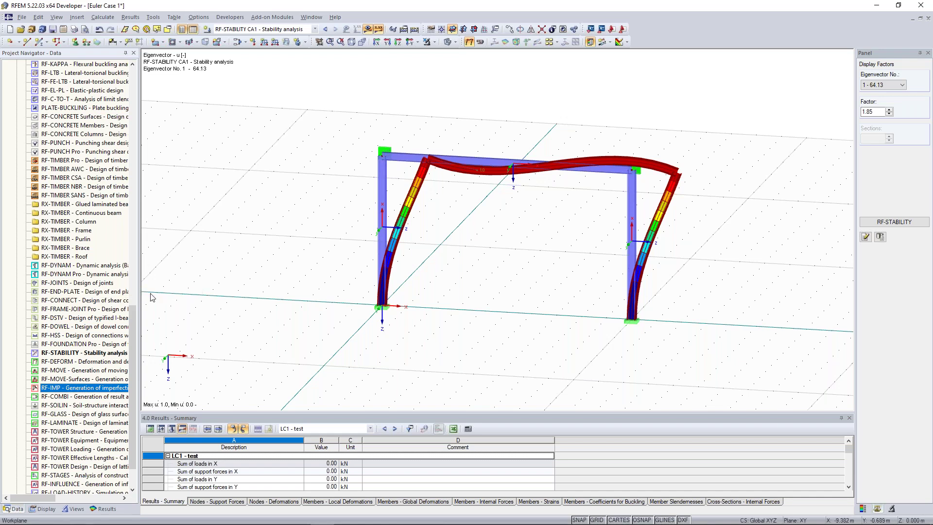
{"action": "left_click", "coordinate": [260, 228]}
{"action": "middle_click_drag", "start_coordinate": [331, 188], "coordinate": [351, 181], "text": "ctrl"}
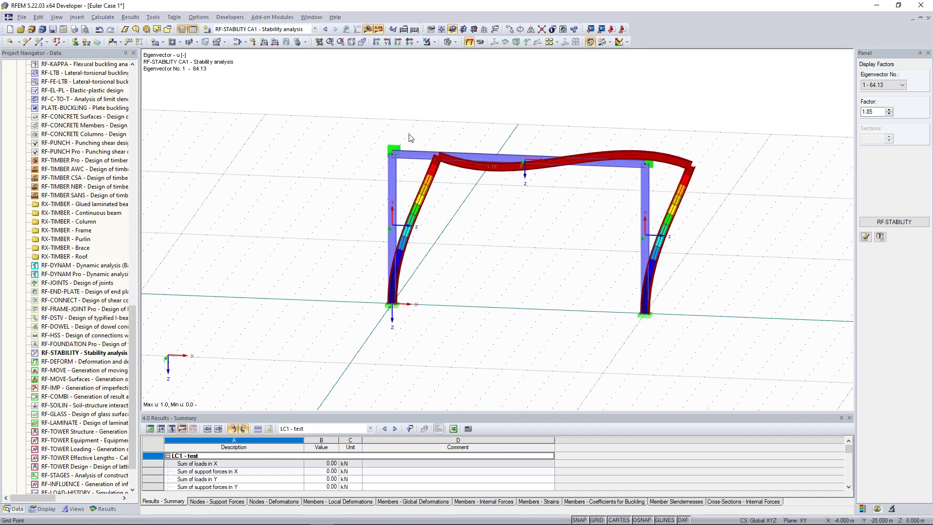
Hide the buckling results and define a uniform 5 kN/m member load in the projected global XP direction.
{"action": "left_click", "coordinate": [368, 29]}
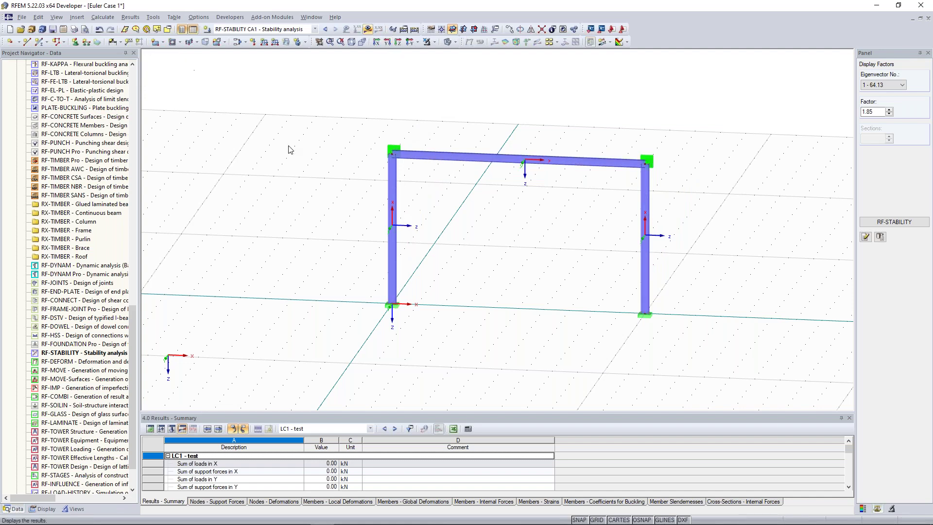
{"action": "mouse_move", "coordinate": [302, 145]}
{"action": "middle_mouse_down", "text": "ctrl"}
{"action": "mouse_move", "coordinate": [290, 144]}
{"action": "mouse_move", "coordinate": [301, 145]}
{"action": "middle_mouse_up", "text": "ctrl"}
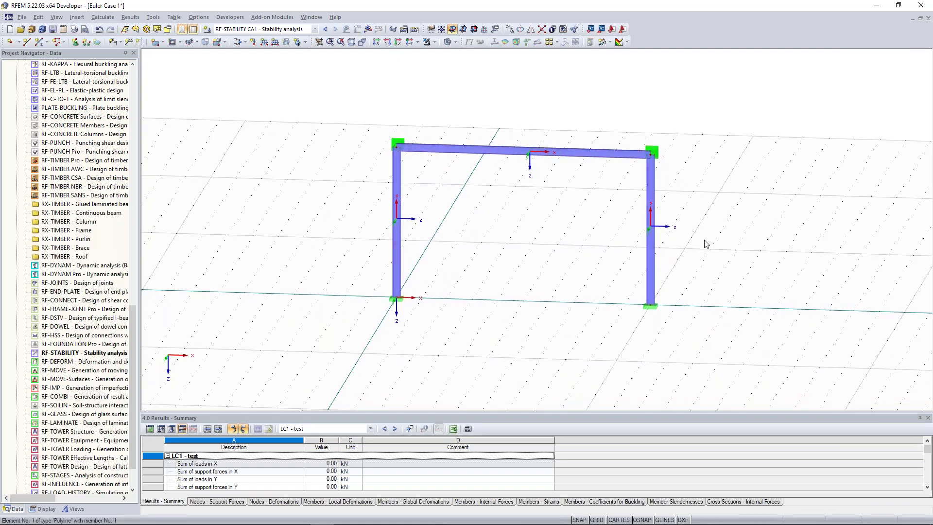
{"action": "left_click", "coordinate": [265, 43]}
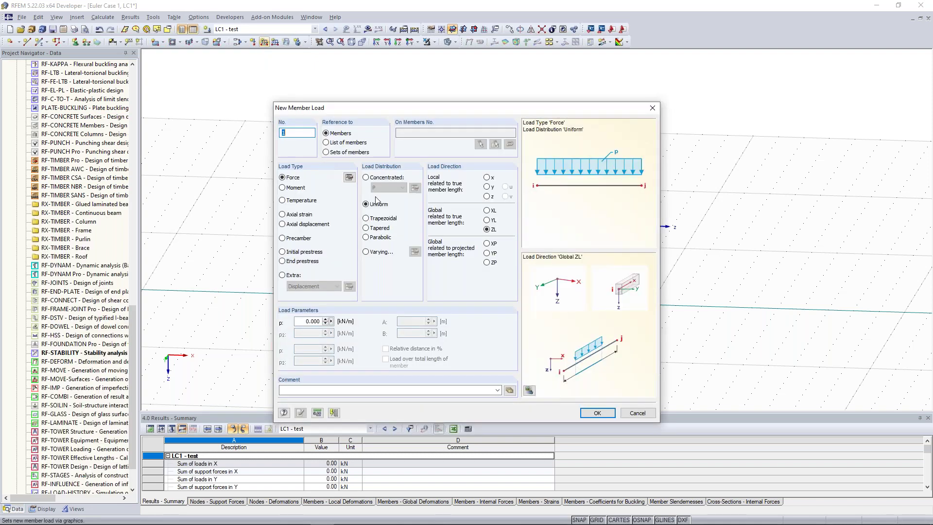
{"action": "left_click", "coordinate": [487, 220]}
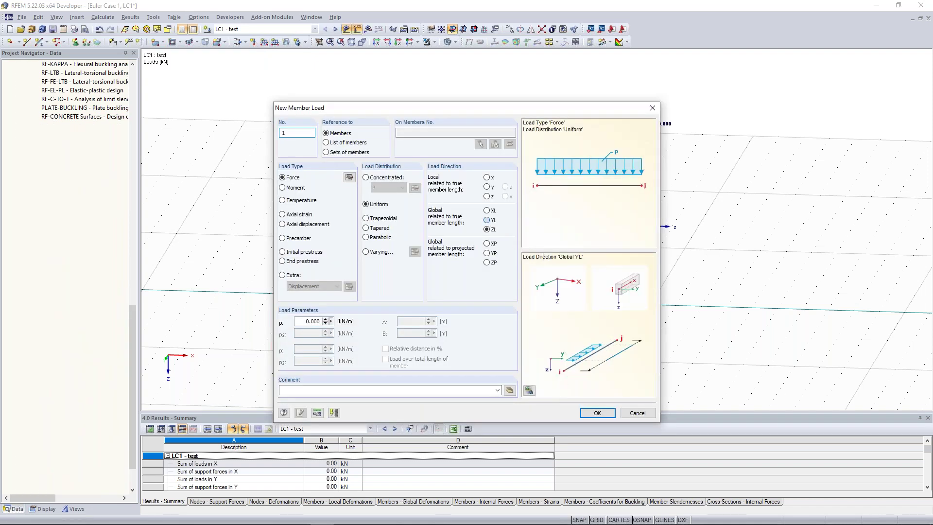
{"action": "left_click", "coordinate": [487, 210]}
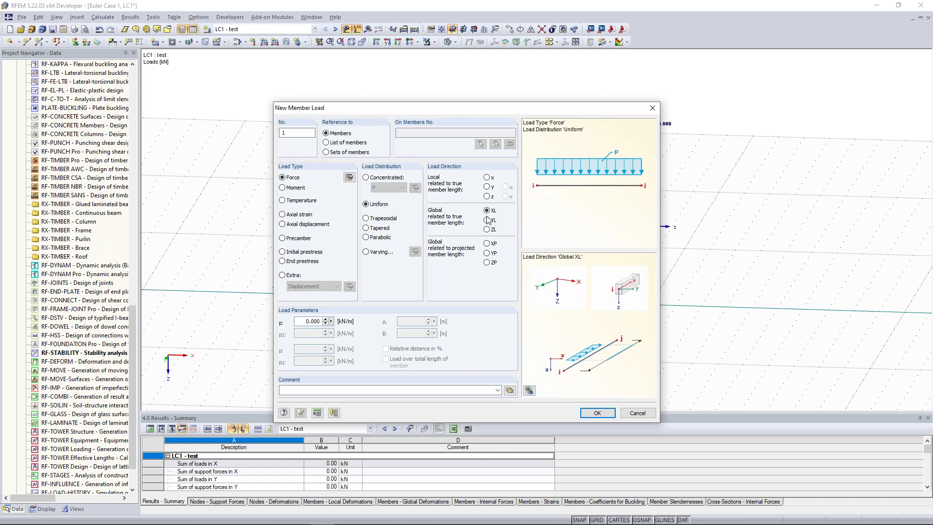
{"action": "left_click", "coordinate": [487, 244]}
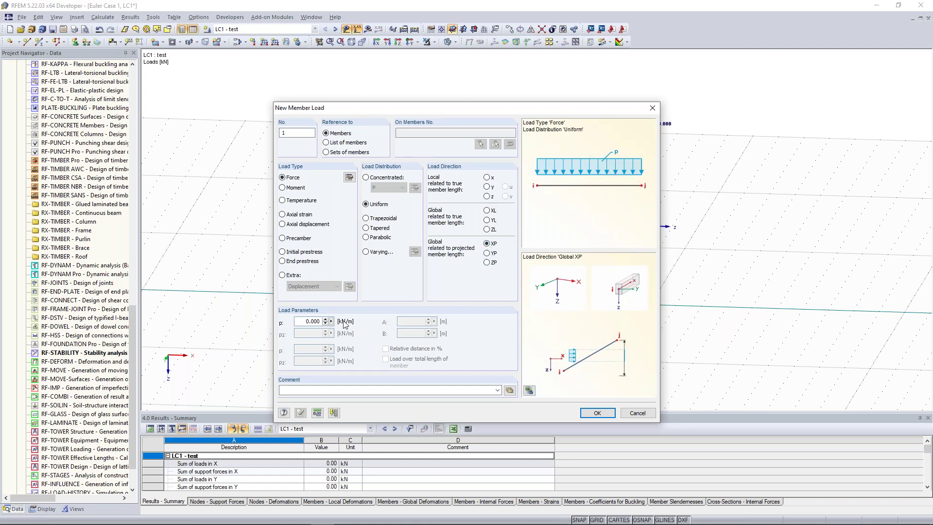
{"action": "double_click", "coordinate": [305, 322]}
{"action": "type", "text": "5"}
{"action": "left_click", "coordinate": [598, 413]}
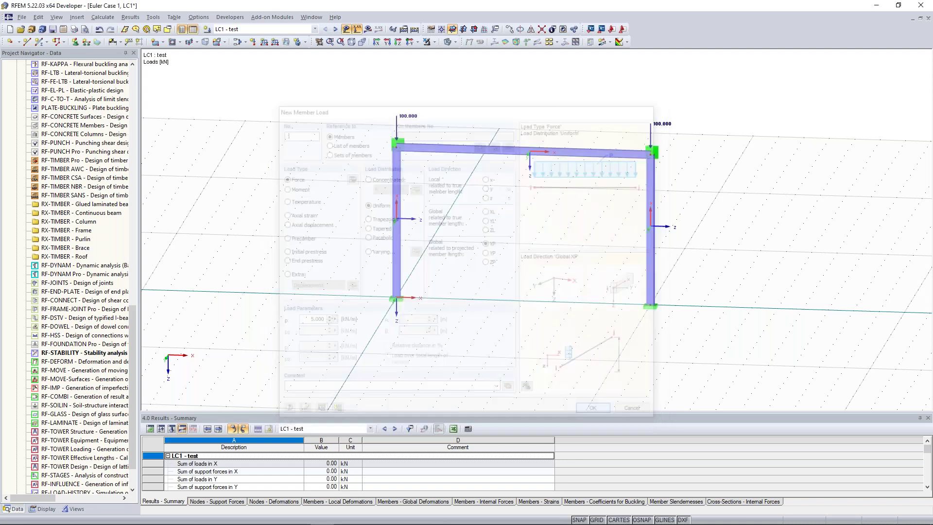
Apply the horizontal member load to both columns of the portal frame.
{"action": "left_click", "coordinate": [396, 222]}
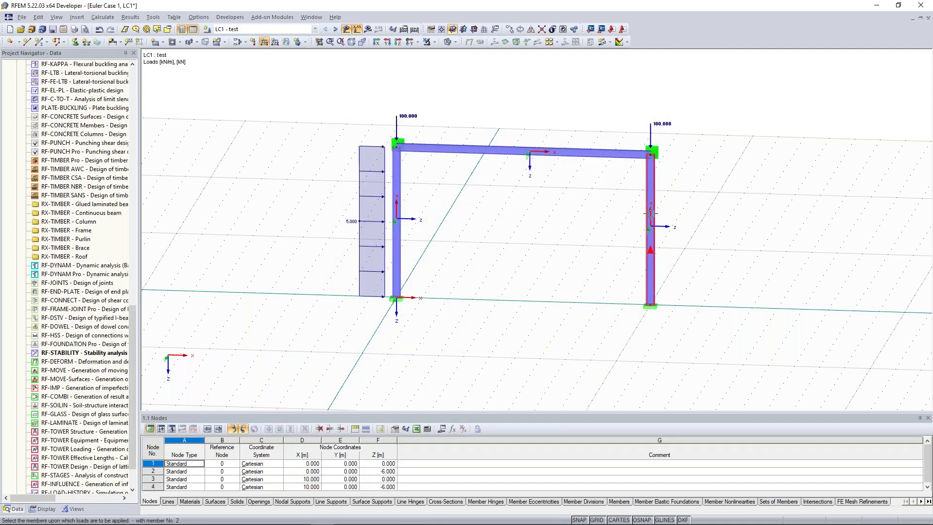
{"action": "left_click", "coordinate": [650, 212]}
{"action": "middle_click_drag", "start_coordinate": [524, 225], "coordinate": [443, 217], "text": "ctrl"}
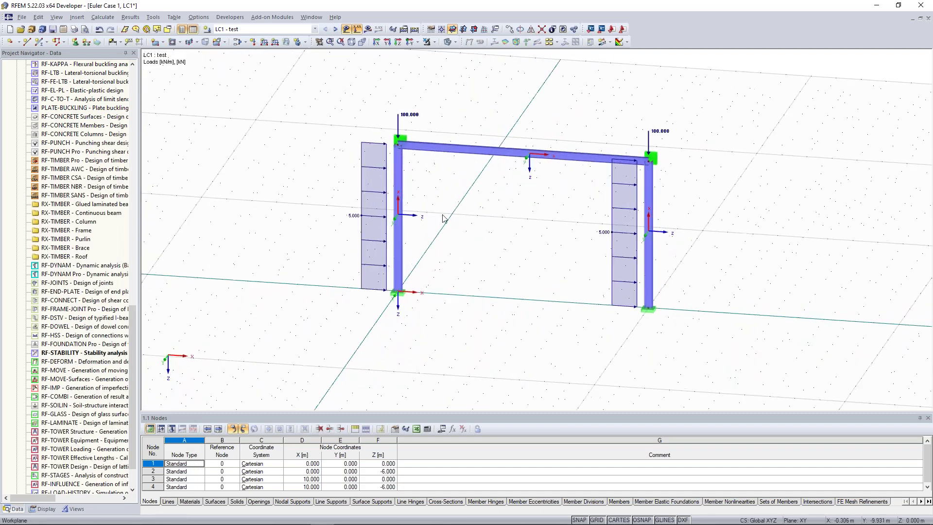
{"action": "left_click", "coordinate": [373, 216]}
{"action": "left_click", "coordinate": [527, 225]}
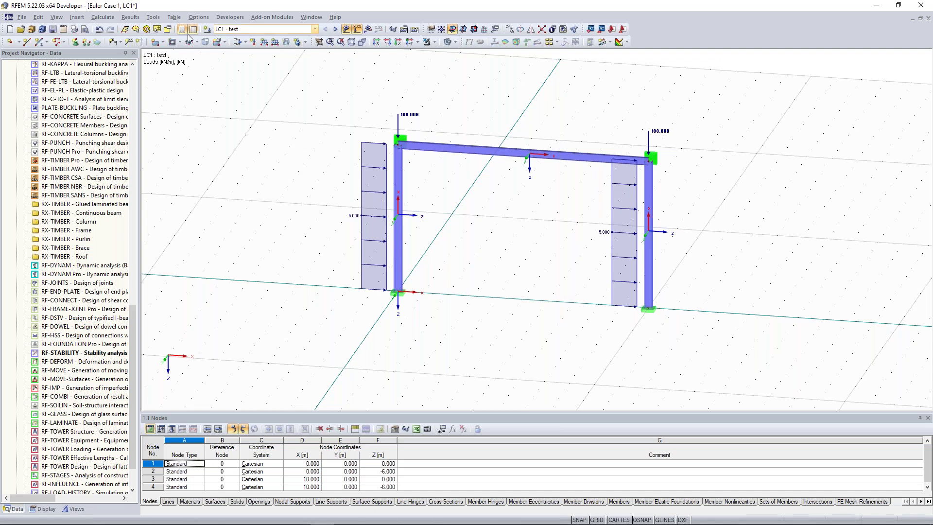
Find the duopitch hall model lkasjödl in the Project Manager and open it.
{"action": "left_click", "coordinate": [31, 29]}
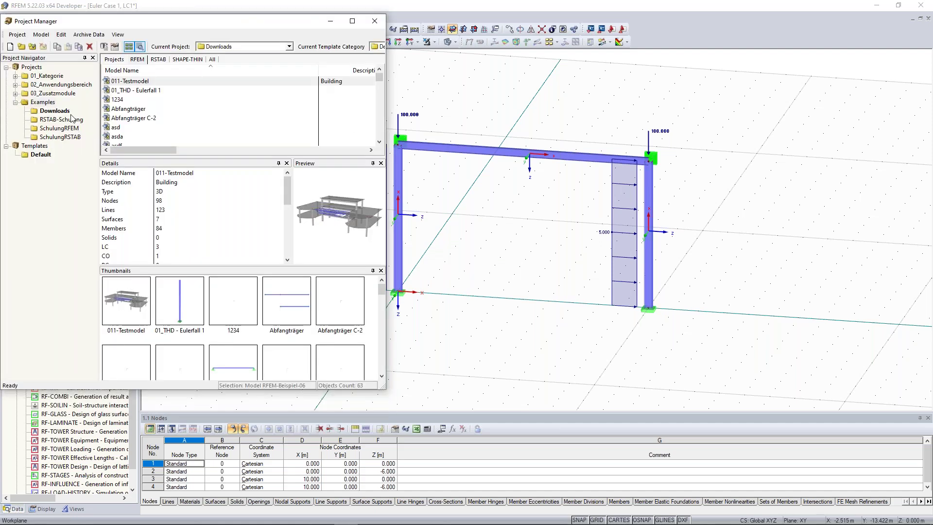
{"action": "left_click", "coordinate": [48, 103]}
{"action": "scroll", "coordinate": [293, 125], "scroll_direction": "down", "scroll_amount": 7}
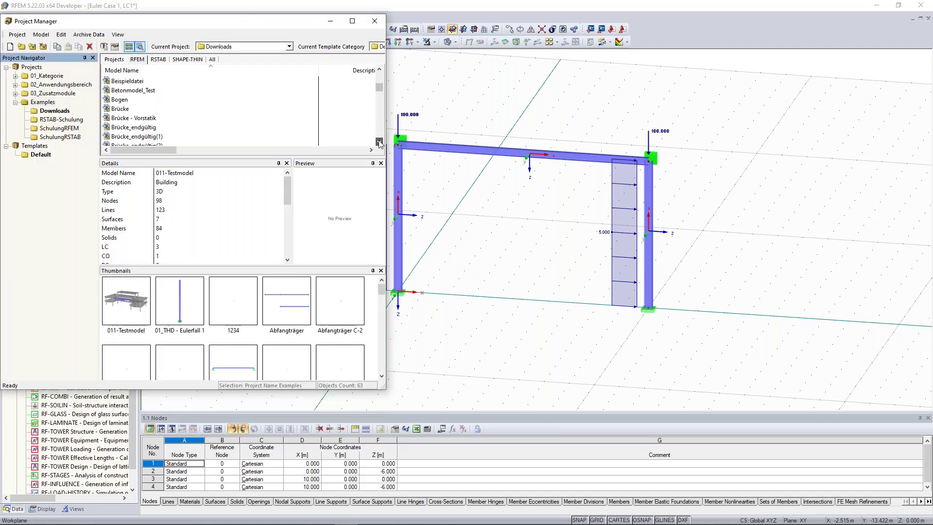
{"action": "left_click_drag", "start_coordinate": [379, 99], "coordinate": [380, 112]}
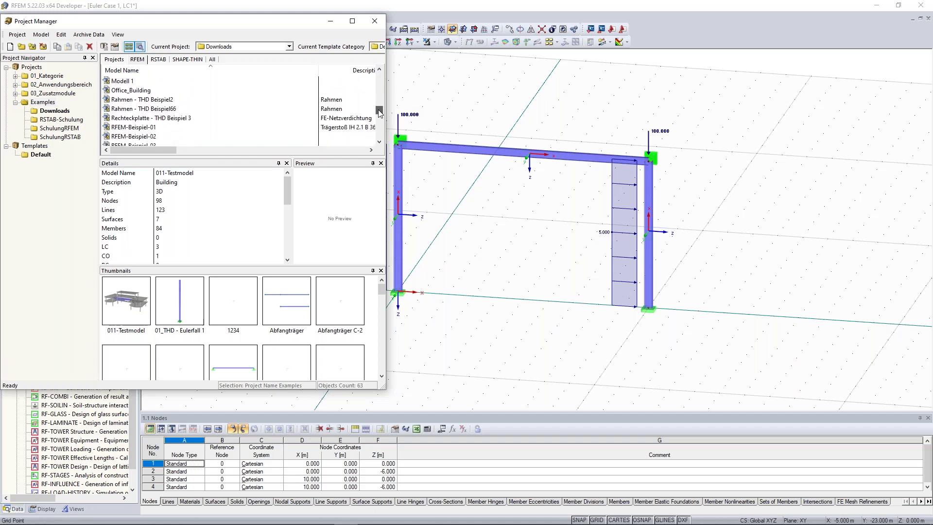
{"action": "left_click", "coordinate": [170, 128]}
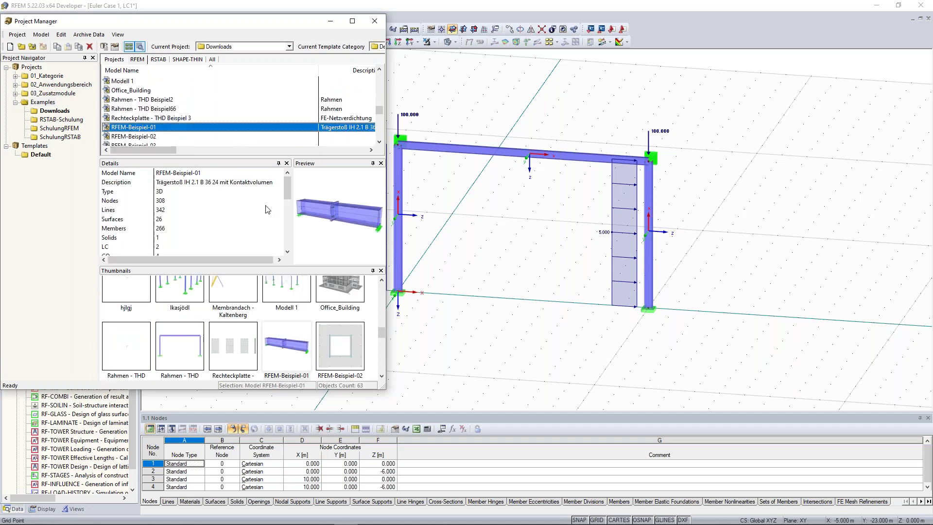
{"action": "left_click", "coordinate": [382, 379]}
{"action": "left_click", "coordinate": [382, 379]}
{"action": "left_click", "coordinate": [382, 378]}
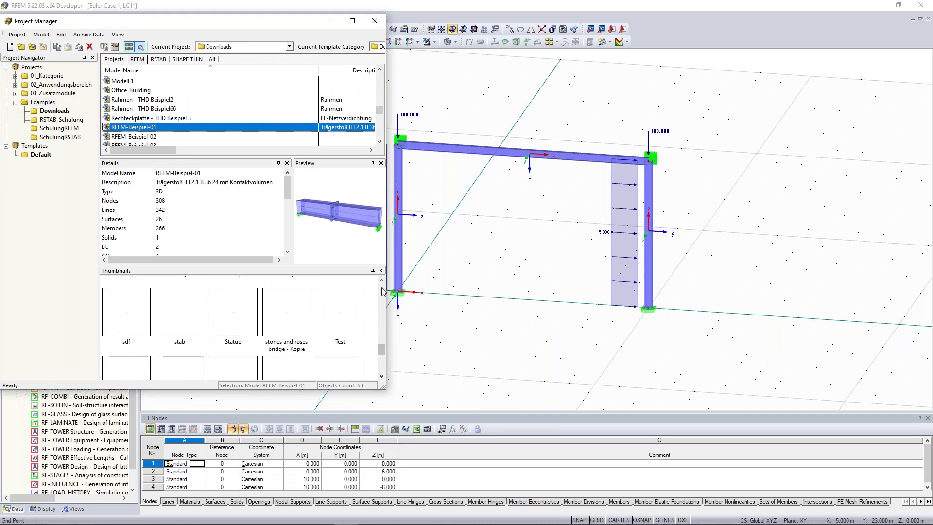
{"action": "scroll", "coordinate": [382, 292], "scroll_direction": "up", "scroll_amount": 5}
{"action": "left_click", "coordinate": [382, 376]}
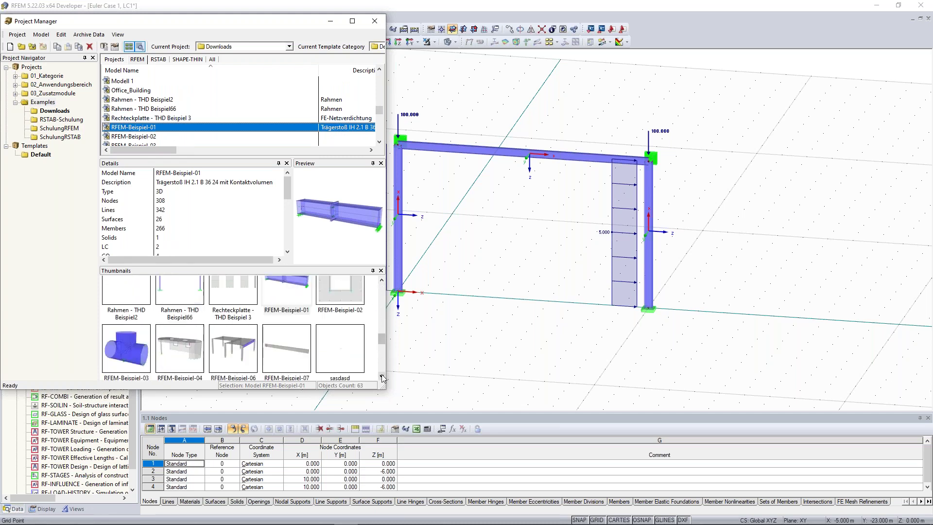
{"action": "left_click", "coordinate": [382, 282]}
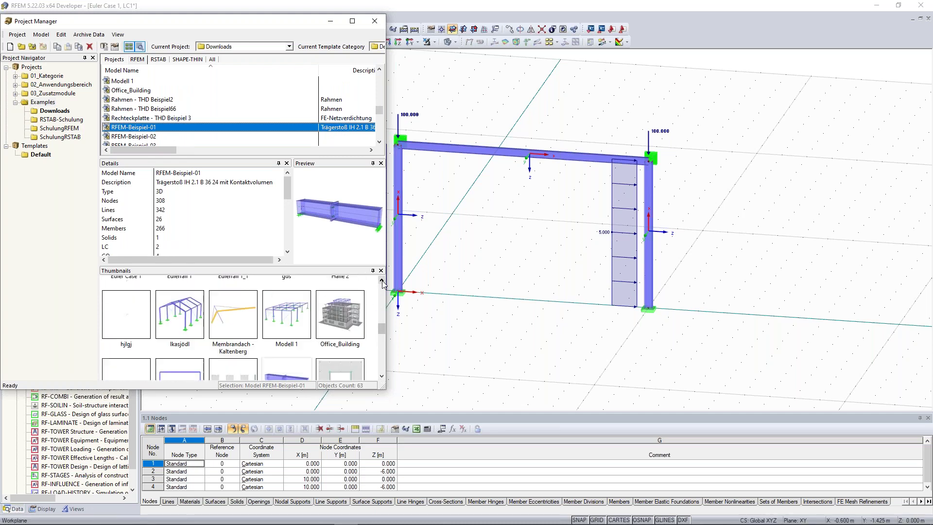
{"action": "double_click", "coordinate": [286, 369]}
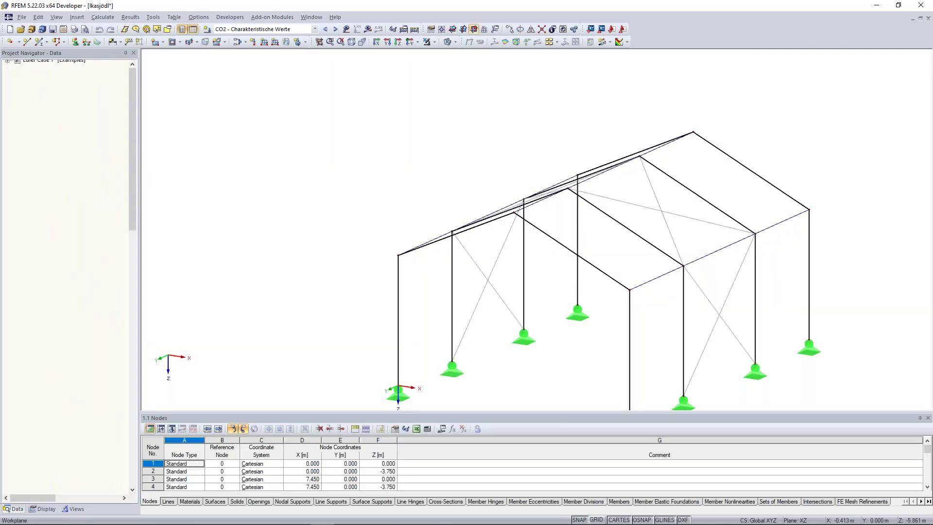
Display the hall's members as solid transparent shapes with the whole structure in view.
{"action": "scroll", "coordinate": [381, 185], "scroll_direction": "down", "scroll_amount": 2}
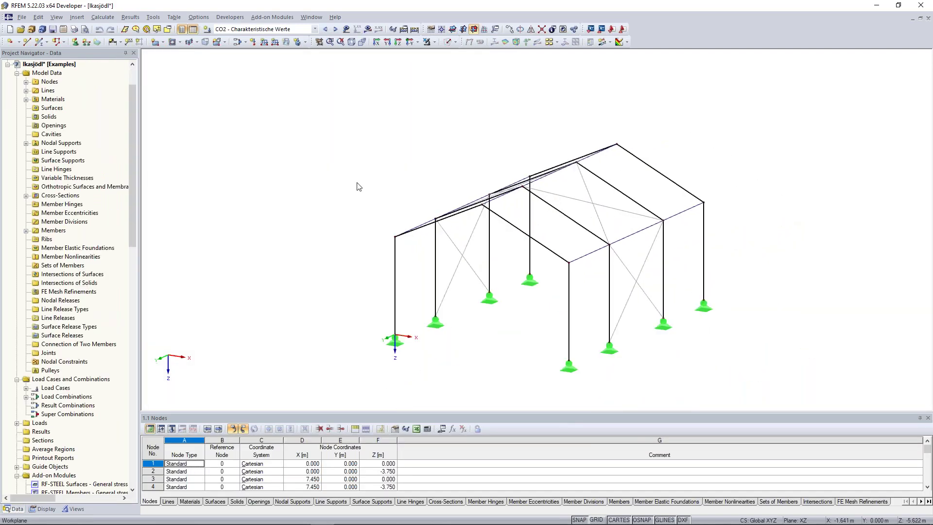
{"action": "middle_click_drag", "start_coordinate": [358, 186], "coordinate": [399, 145], "text": "ctrl"}
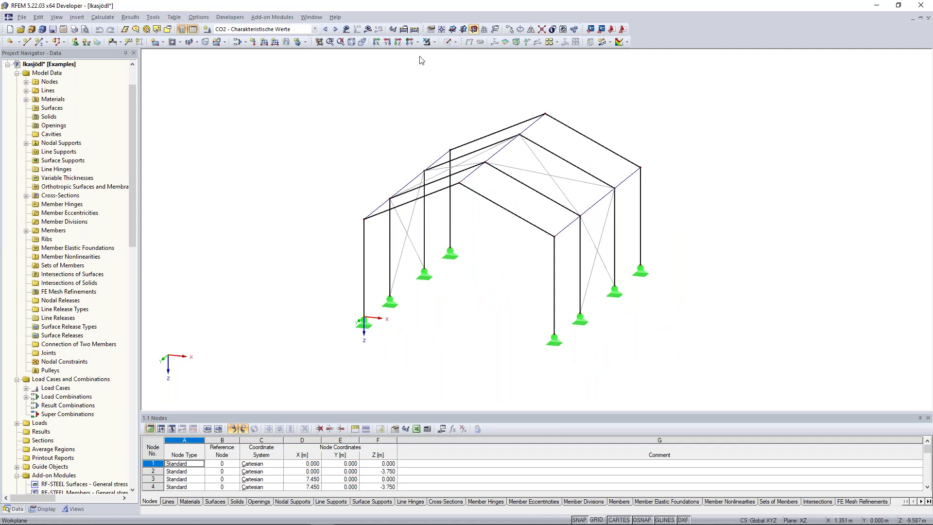
{"action": "left_click", "coordinate": [450, 44]}
{"action": "middle_click_drag", "start_coordinate": [350, 128], "coordinate": [353, 129]}
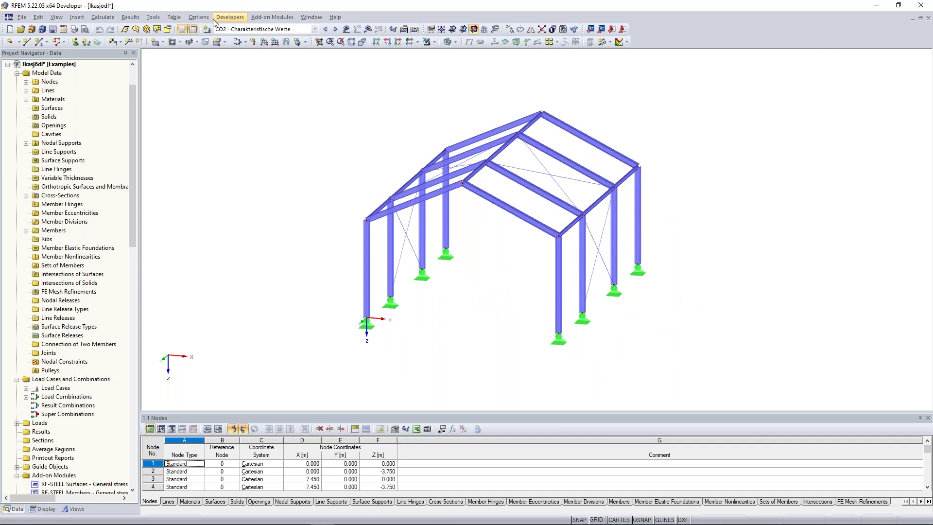
Start generating wind loads for vertical walls with roof according to EN 1991-1-4.
{"action": "left_click", "coordinate": [173, 22]}
{"action": "mouse_move", "coordinate": [155, 20]}
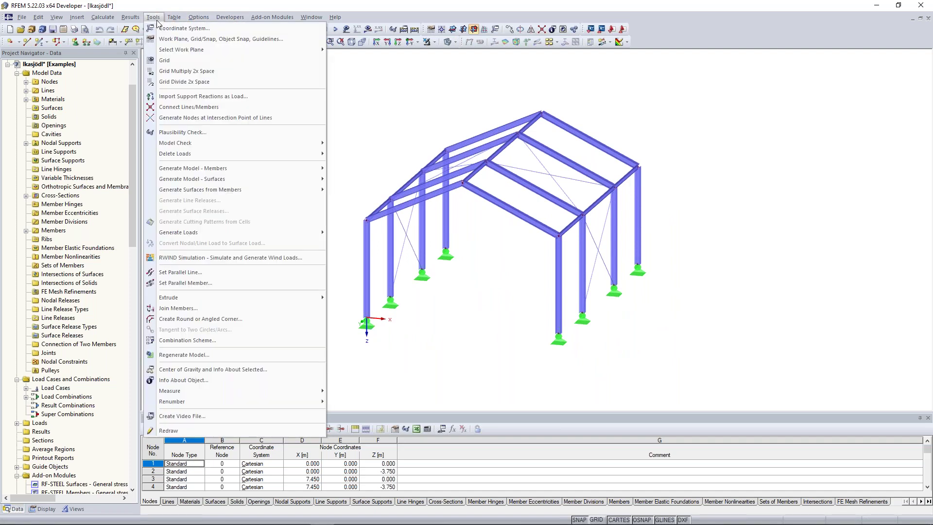
{"action": "mouse_move", "coordinate": [211, 177]}
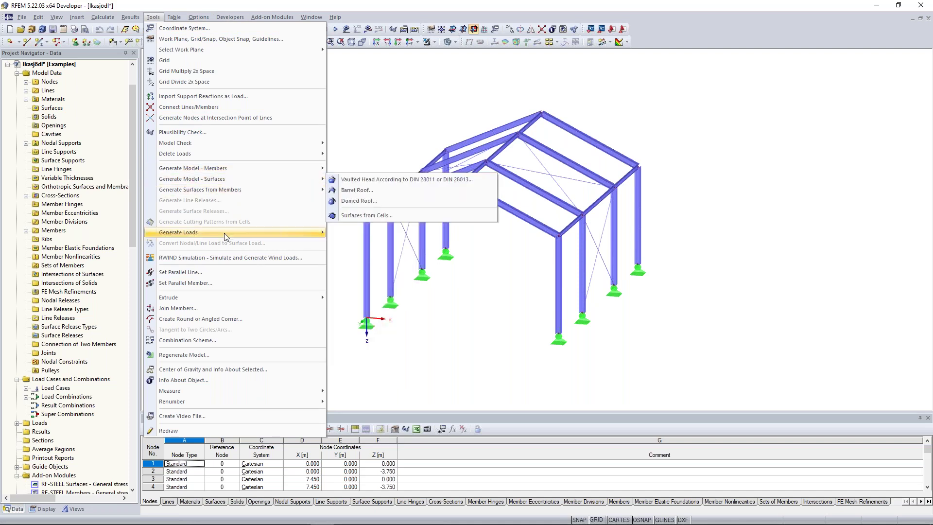
{"action": "mouse_move", "coordinate": [225, 234]}
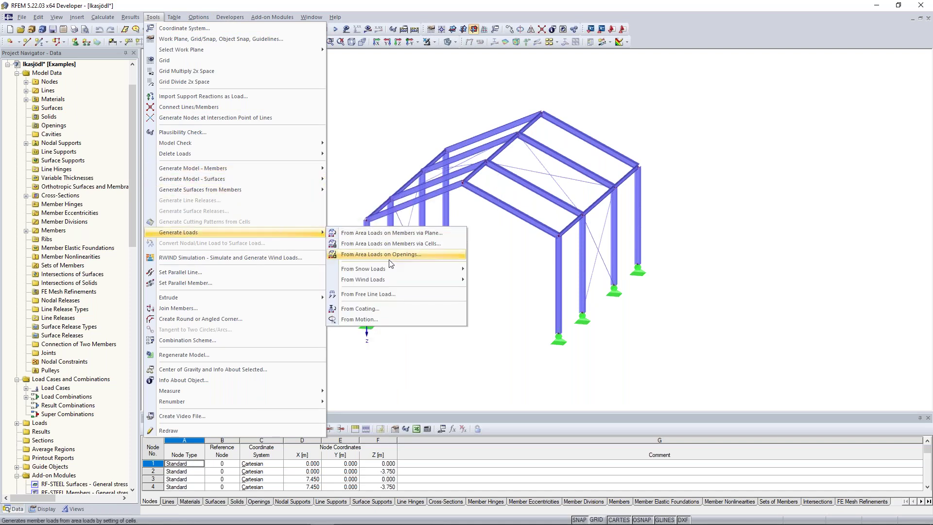
{"action": "mouse_move", "coordinate": [390, 284]}
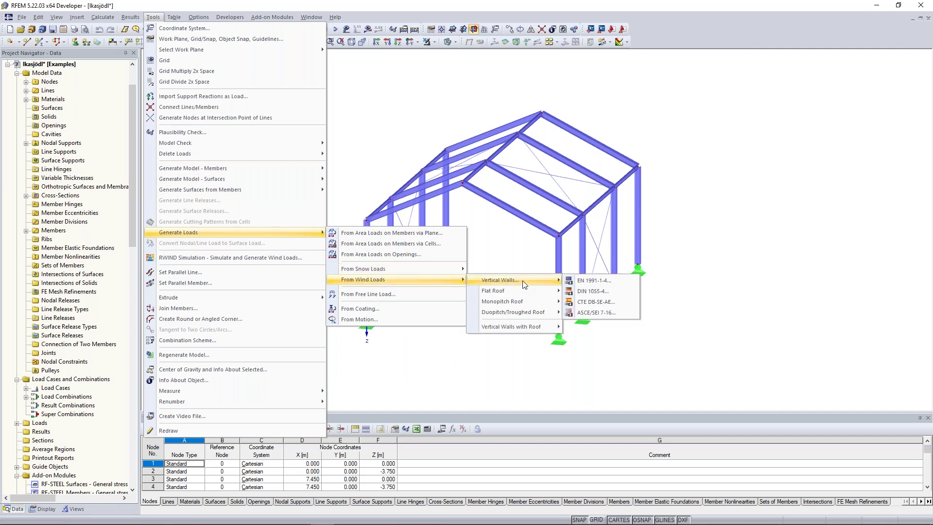
{"action": "mouse_move", "coordinate": [528, 300]}
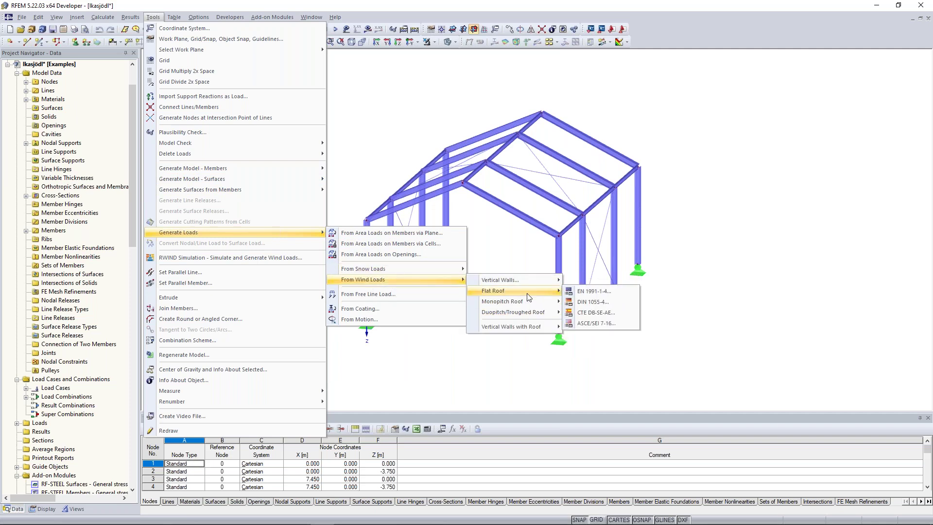
{"action": "mouse_move", "coordinate": [533, 283]}
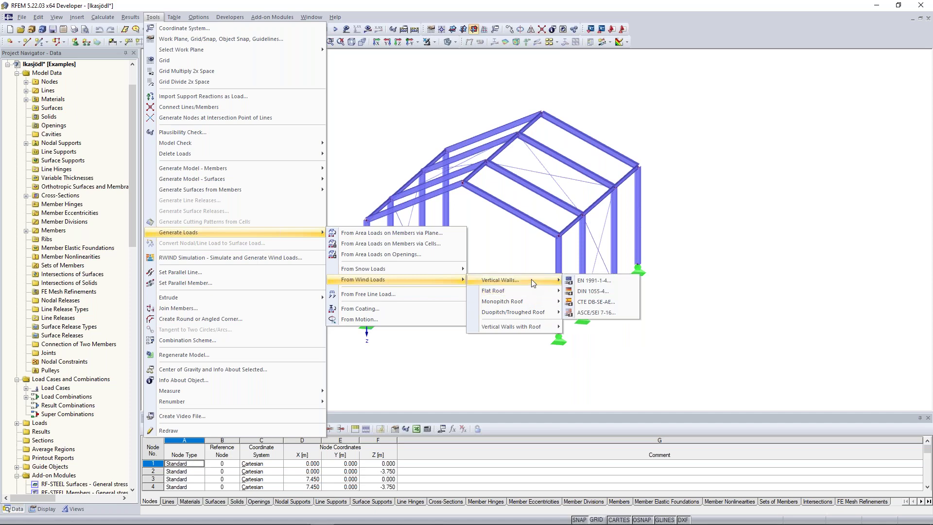
{"action": "mouse_move", "coordinate": [521, 329]}
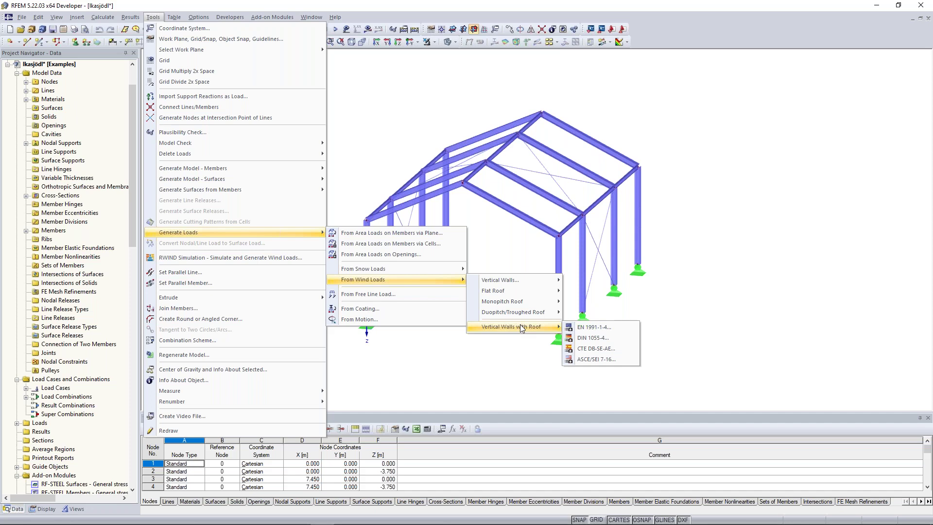
{"action": "left_click", "coordinate": [627, 332]}
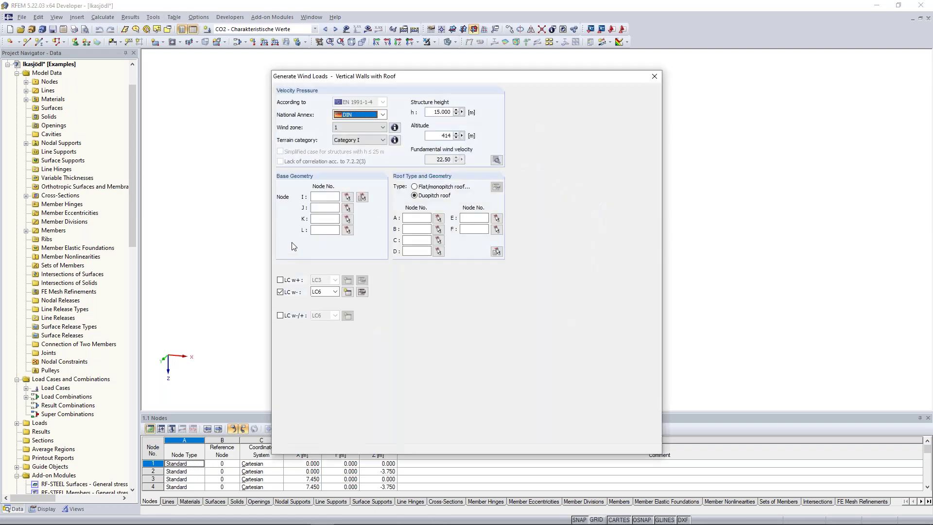
Define the wind load's base geometry with the hall's corner support nodes 1, 16, 18 and 3.
{"action": "left_click_drag", "start_coordinate": [444, 78], "coordinate": [765, 48]}
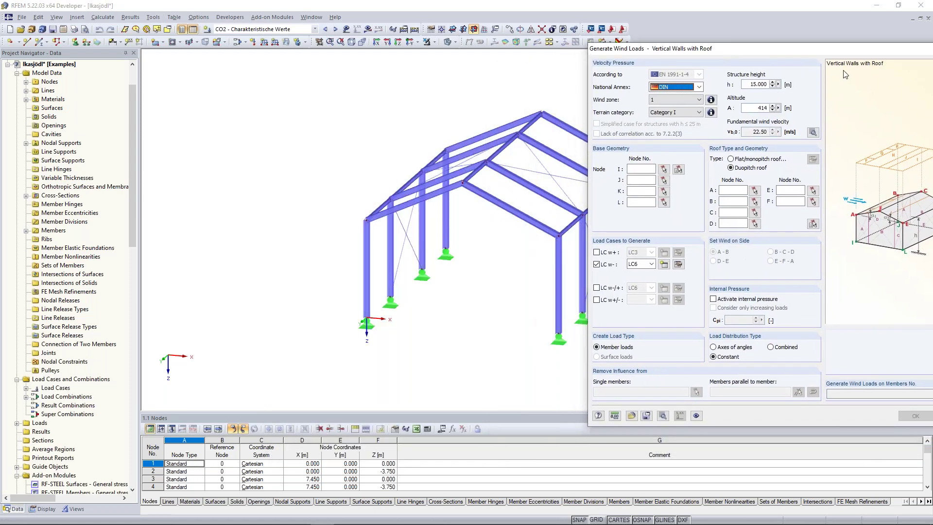
{"action": "left_click_drag", "start_coordinate": [838, 55], "coordinate": [806, 53]}
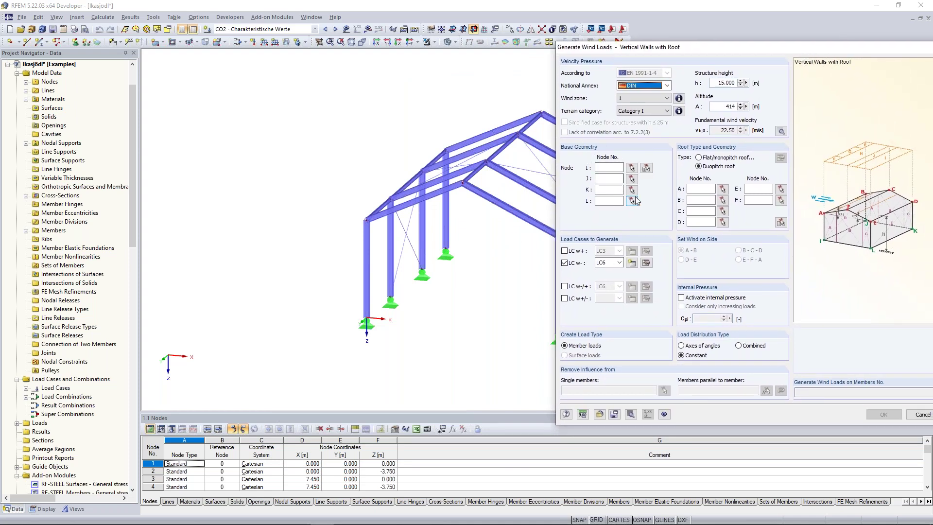
{"action": "left_click", "coordinate": [648, 169]}
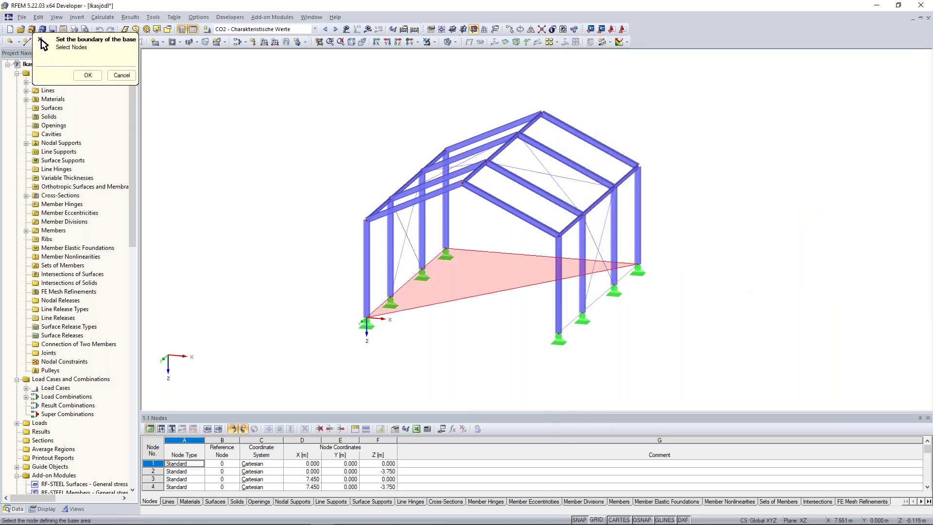
{"action": "key", "text": "Return"}
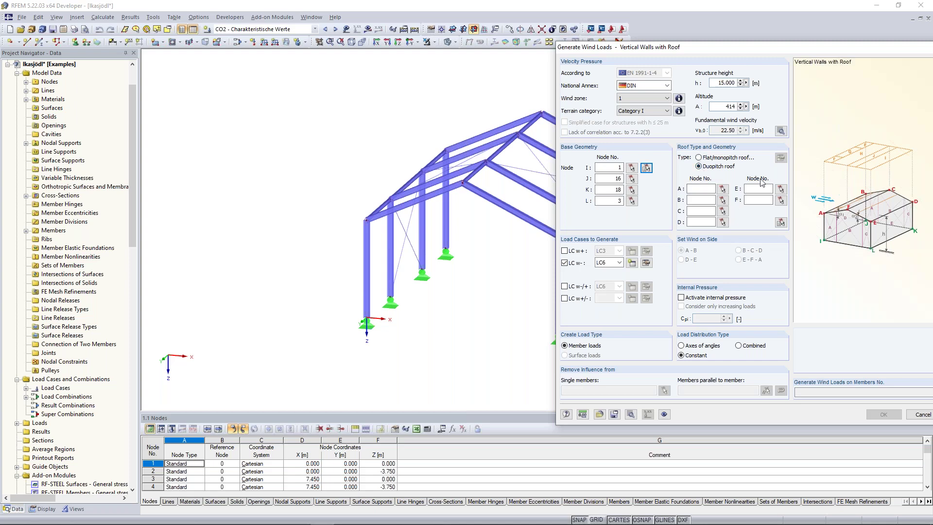
Define the duopitch roof geometry by picking the hall's six outer eave and ridge nodes as A to F.
{"action": "left_click", "coordinate": [780, 158]}
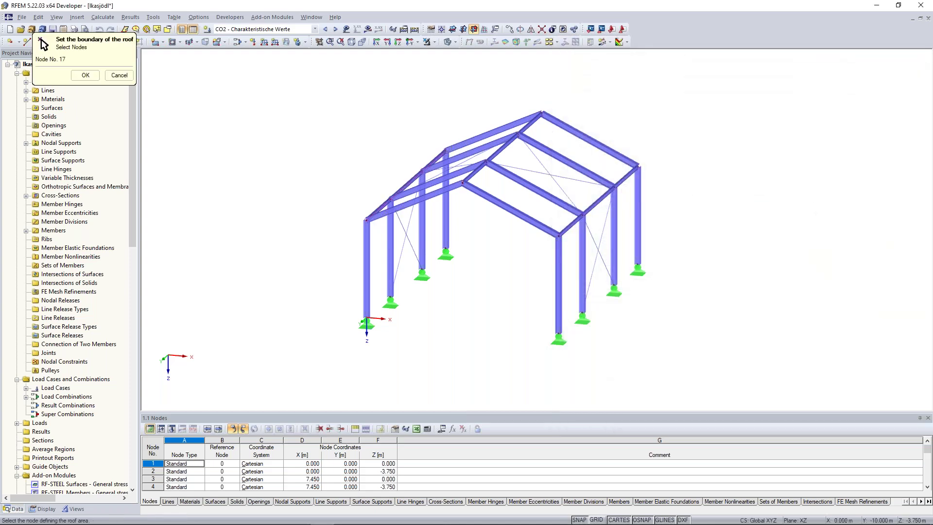
{"action": "left_click", "coordinate": [543, 112]}
{"action": "left_click", "coordinate": [637, 166]}
{"action": "left_click", "coordinate": [558, 235]}
{"action": "left_click", "coordinate": [462, 183]}
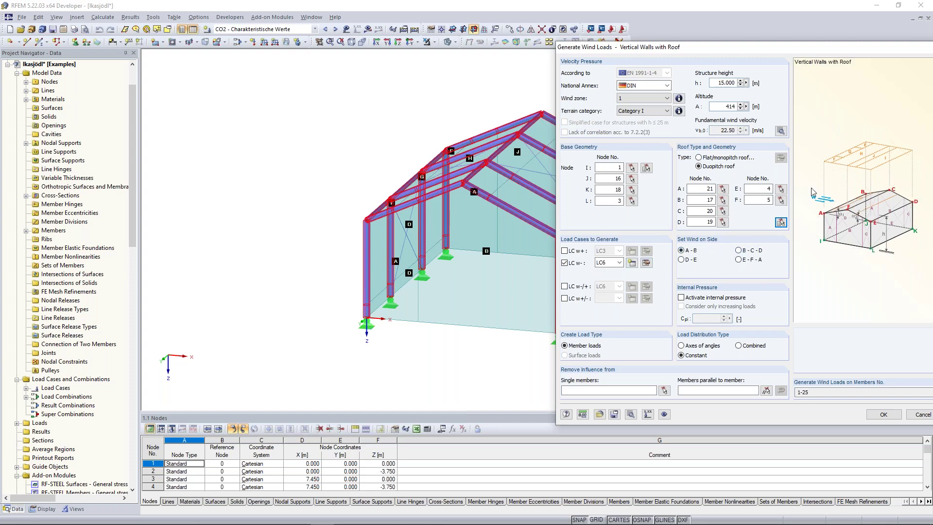
Generate the wind loads on members 1-25 in load case LC6 and accept the generation summary.
{"action": "left_click", "coordinate": [718, 86]}
{"action": "key", "text": "Tab"}
{"action": "key", "text": "Tab"}
{"action": "key", "text": "Tab"}
{"action": "key", "text": "Tab"}
{"action": "key", "text": "Return"}
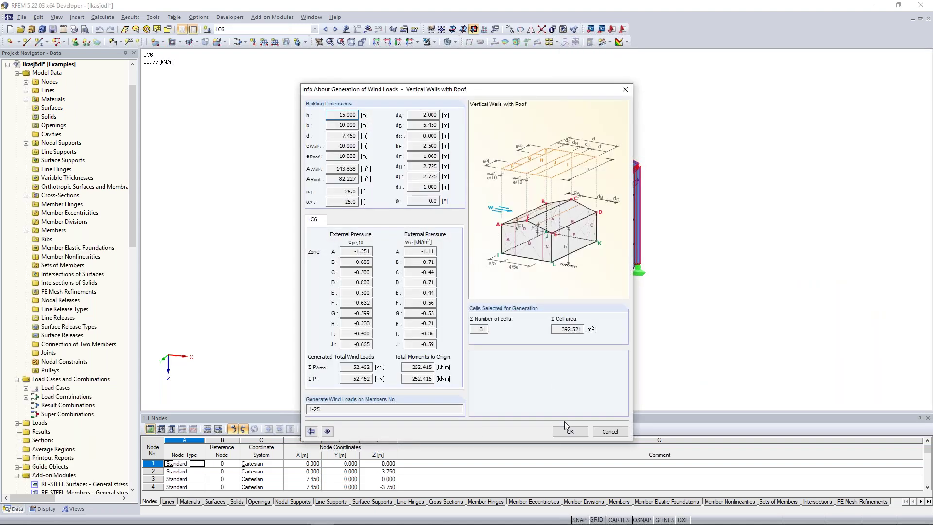
{"action": "left_click", "coordinate": [569, 431]}
Switch the hall's generated wind loads from member loads to the original area load display.
{"action": "middle_click_drag", "start_coordinate": [297, 246], "coordinate": [429, 274], "text": "ctrl"}
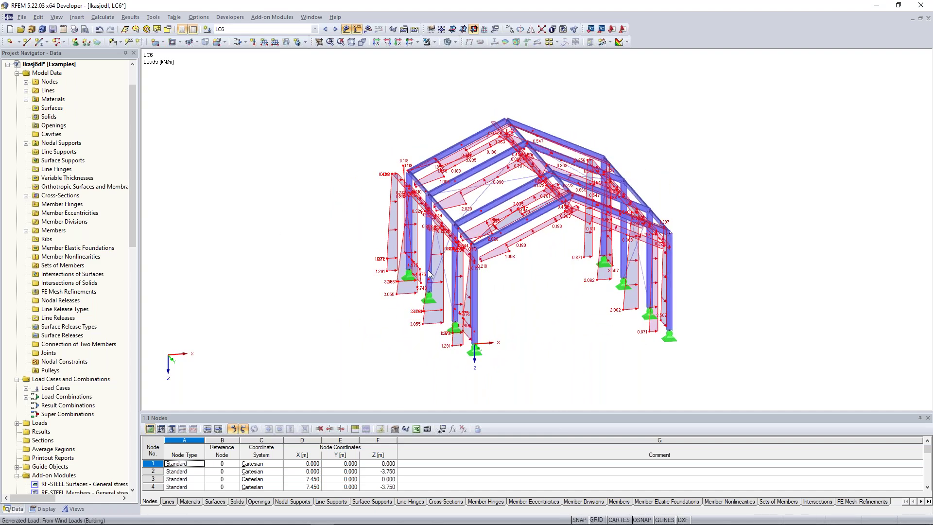
{"action": "right_click", "coordinate": [429, 273]}
{"action": "left_click", "coordinate": [457, 302]}
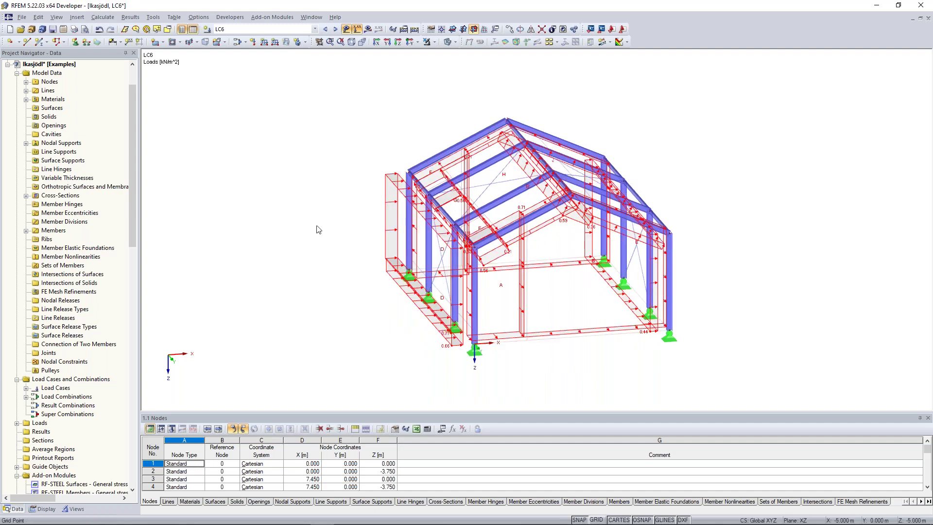
{"action": "middle_click_drag", "start_coordinate": [281, 225], "coordinate": [289, 224], "text": "ctrl"}
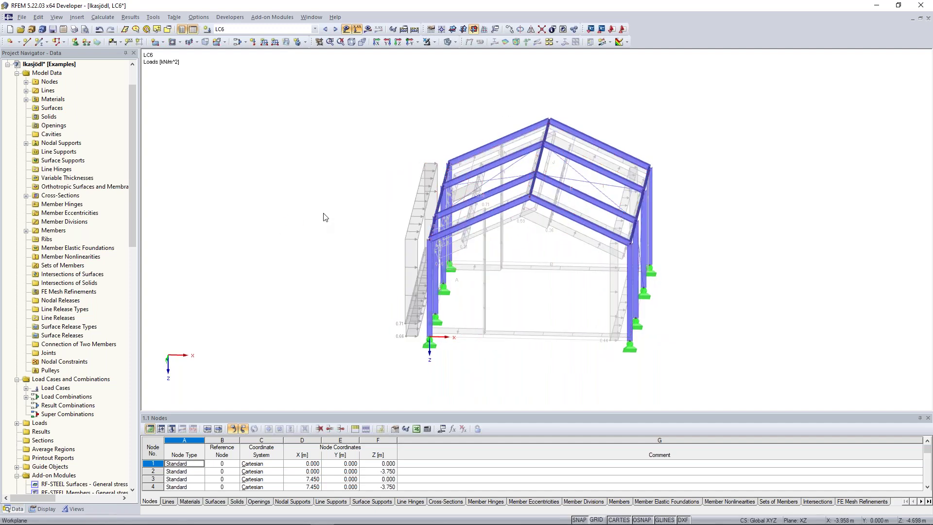
Switch to the open test1234 model and delete all of its existing objects.
{"action": "left_click", "coordinate": [311, 17]}
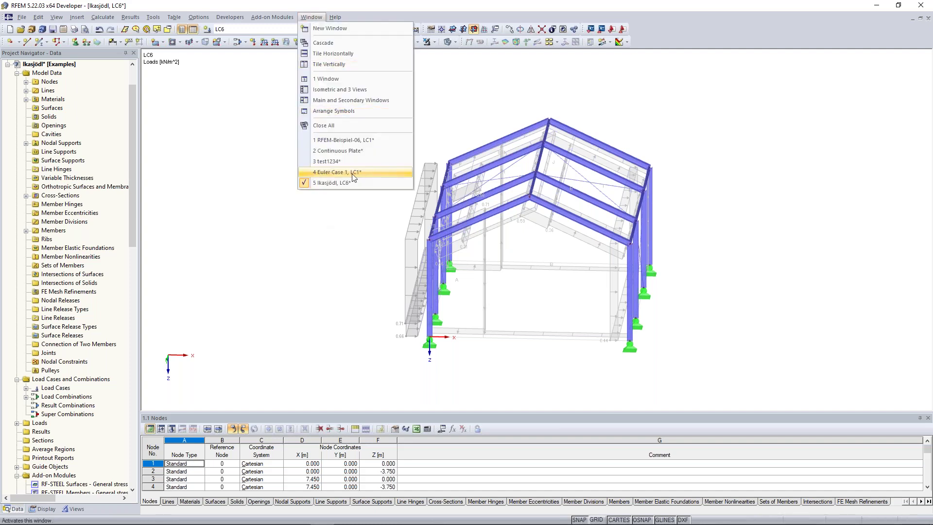
{"action": "left_click", "coordinate": [277, 251]}
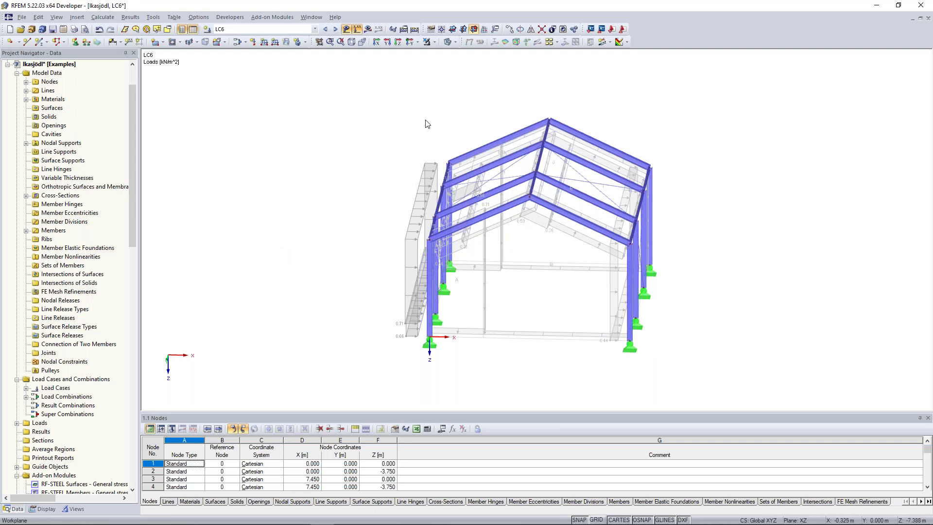
{"action": "left_click", "coordinate": [319, 19]}
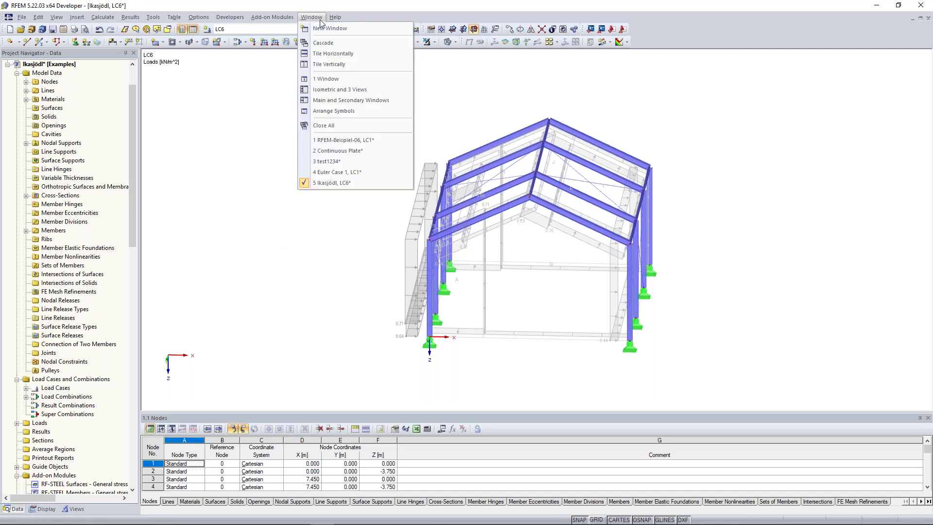
{"action": "left_click", "coordinate": [367, 161]}
{"action": "left_click_drag", "start_coordinate": [296, 127], "coordinate": [631, 236]}
{"action": "key", "text": "Delete"}
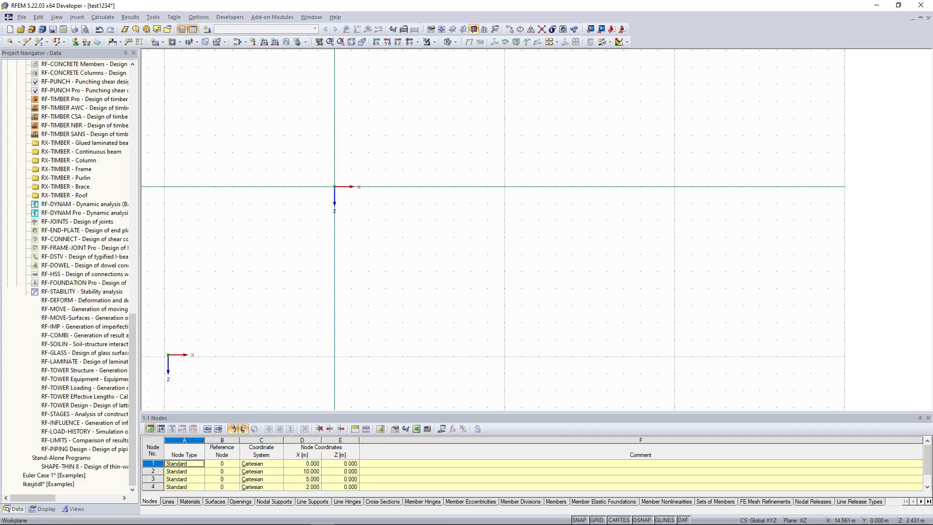
Start a new beam member and give it a 250/500 mm rectangular cross-section in Concrete C30/37.
{"action": "middle_click_drag", "start_coordinate": [433, 190], "coordinate": [447, 210]}
{"action": "scroll", "coordinate": [410, 191], "scroll_direction": "up", "scroll_amount": 1}
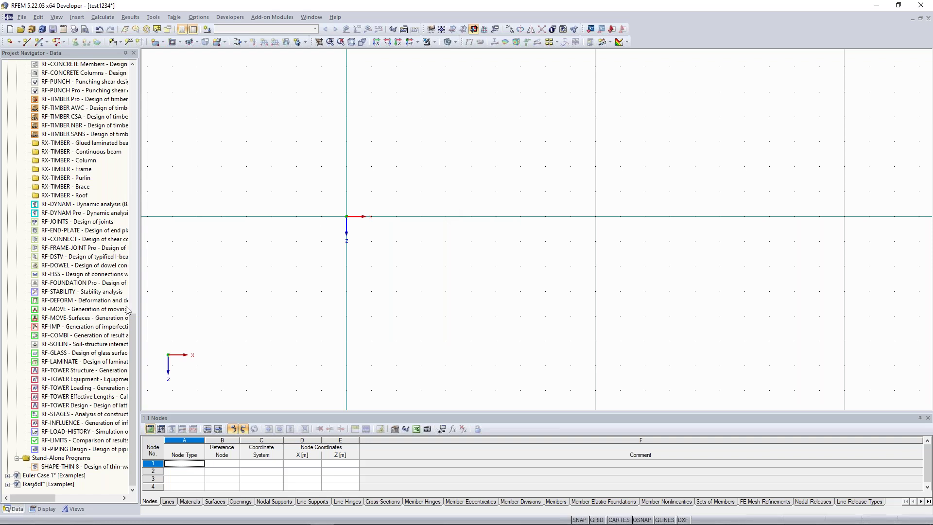
{"action": "left_click_drag", "start_coordinate": [129, 314], "coordinate": [125, 174]}
{"action": "left_click", "coordinate": [40, 43]}
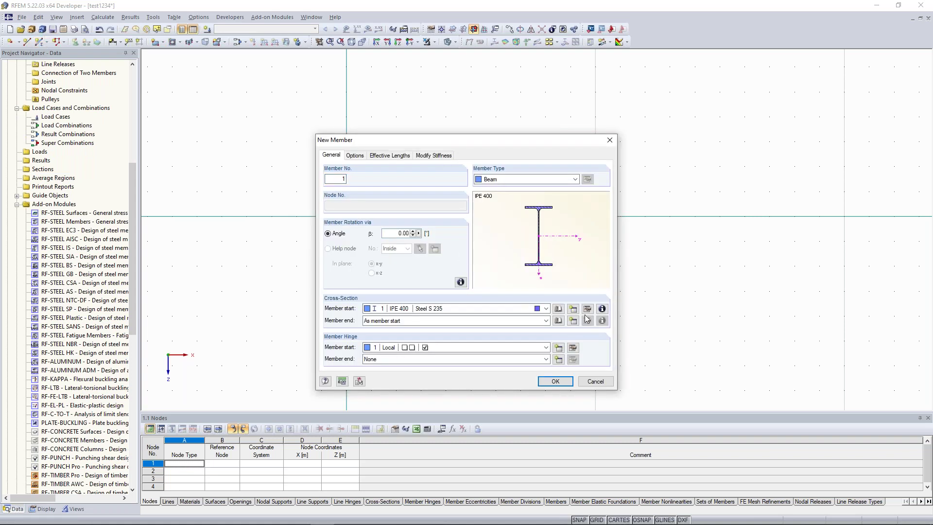
{"action": "left_click", "coordinate": [574, 313]}
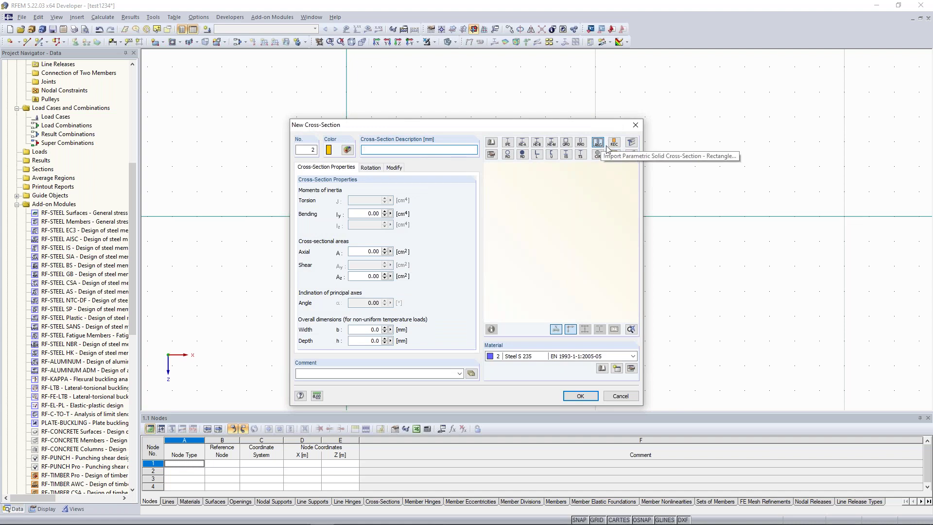
{"action": "left_click", "coordinate": [606, 147]}
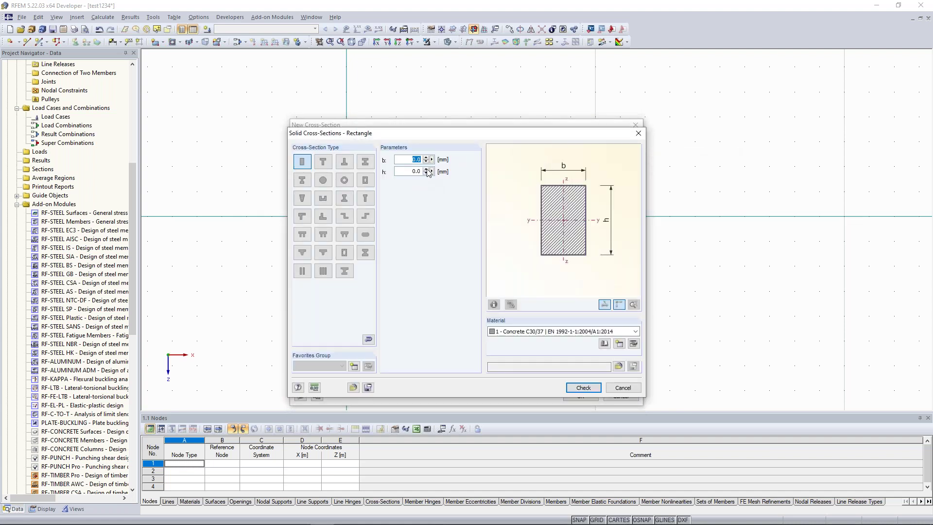
{"action": "type", "text": "3"}
{"action": "type", "text": "500"}
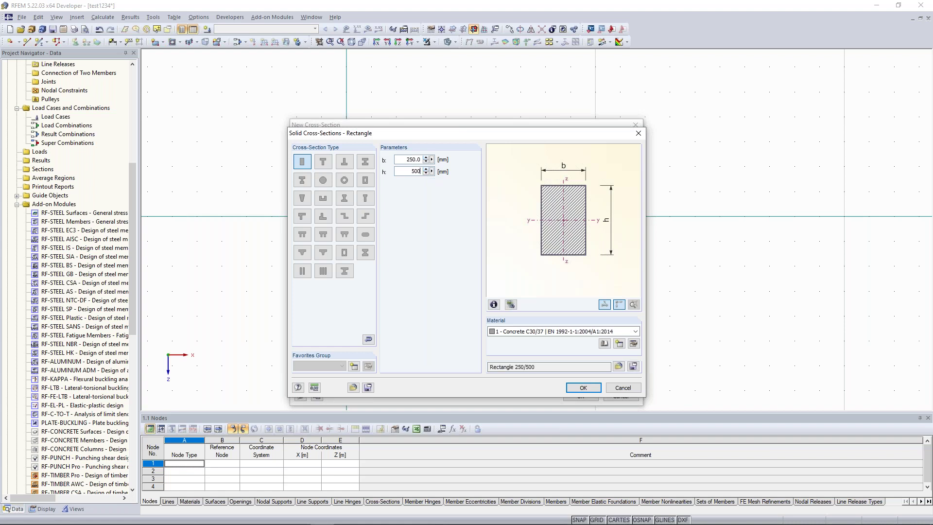
{"action": "left_click", "coordinate": [585, 388]}
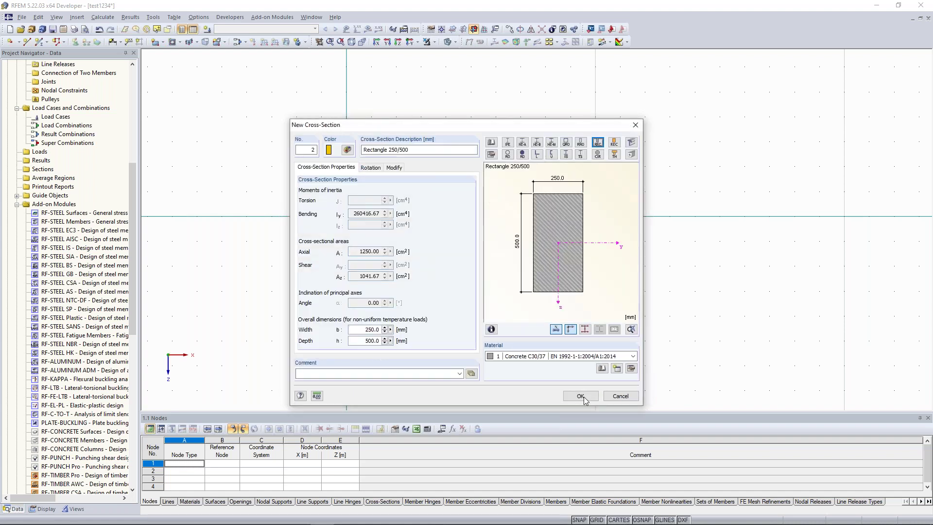
{"action": "left_click", "coordinate": [583, 397]}
Set the member's start hinge to None and draw the beam from the origin to X = 10 m.
{"action": "left_click", "coordinate": [461, 347]}
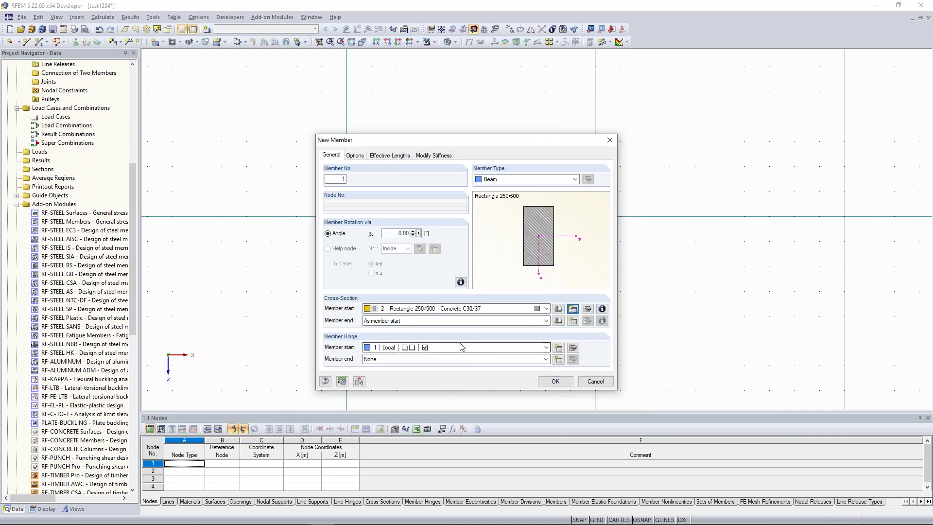
{"action": "left_click", "coordinate": [552, 381]}
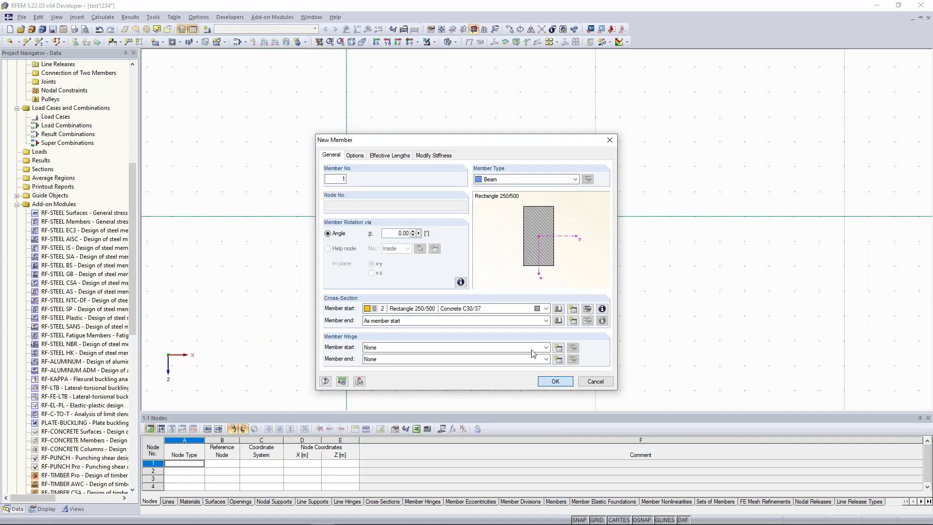
{"action": "key", "text": "Return"}
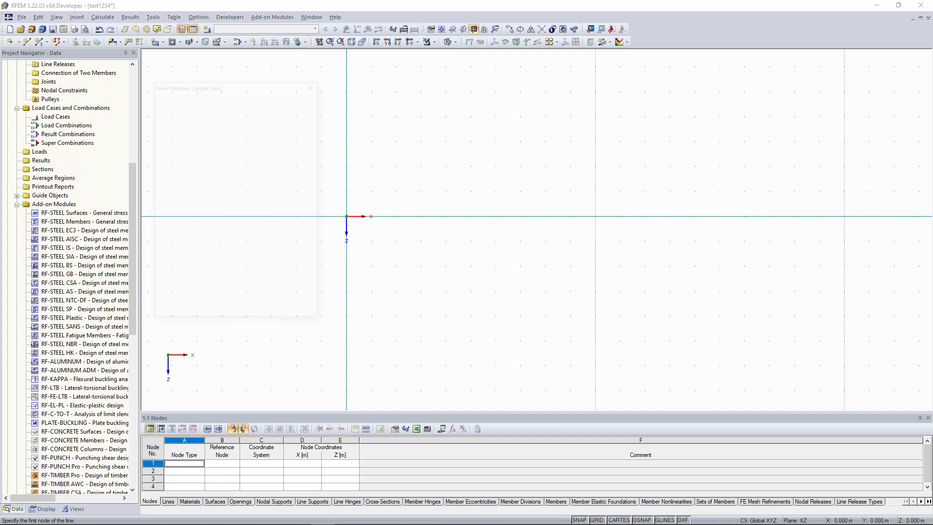
{"action": "left_click", "coordinate": [347, 216]}
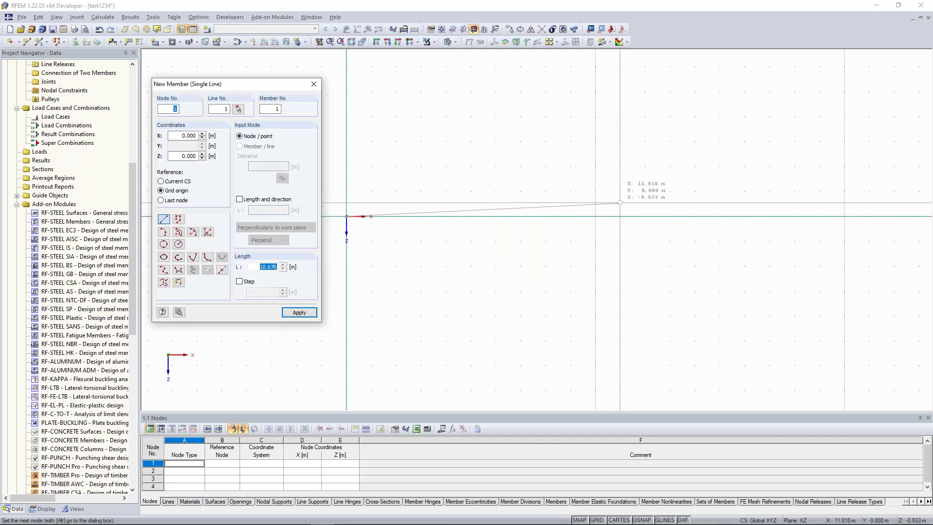
{"action": "left_click", "coordinate": [595, 216]}
{"action": "key", "text": "Escape"}
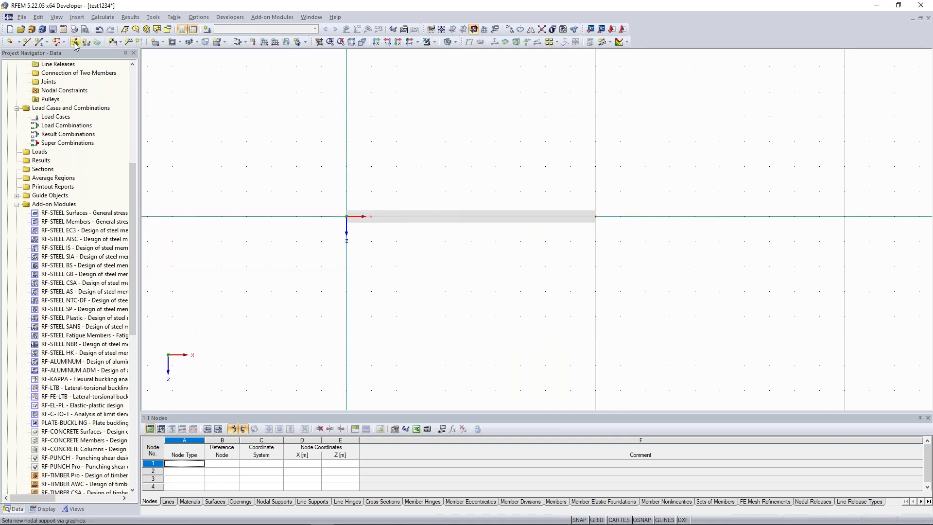
Place nodal supports at both end nodes of the beam.
{"action": "left_click", "coordinate": [555, 352]}
{"action": "left_click", "coordinate": [595, 216]}
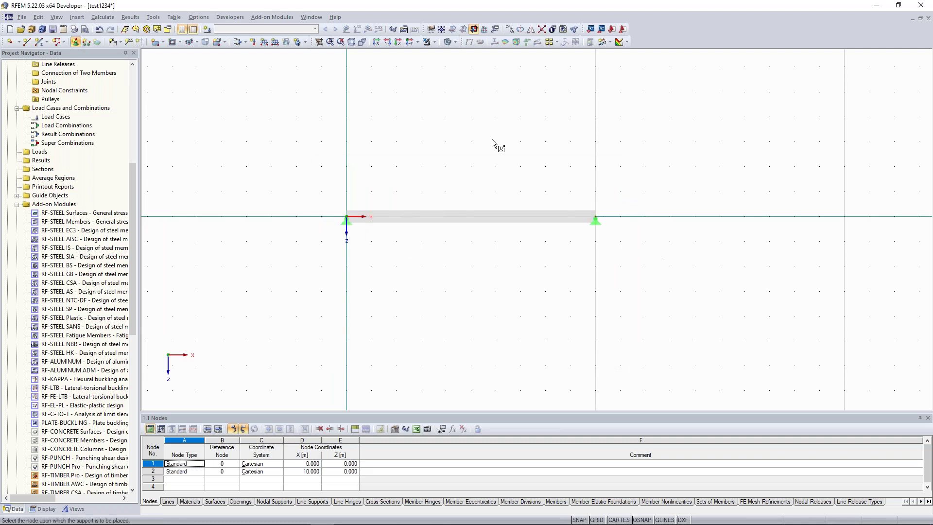
{"action": "key", "text": "Escape"}
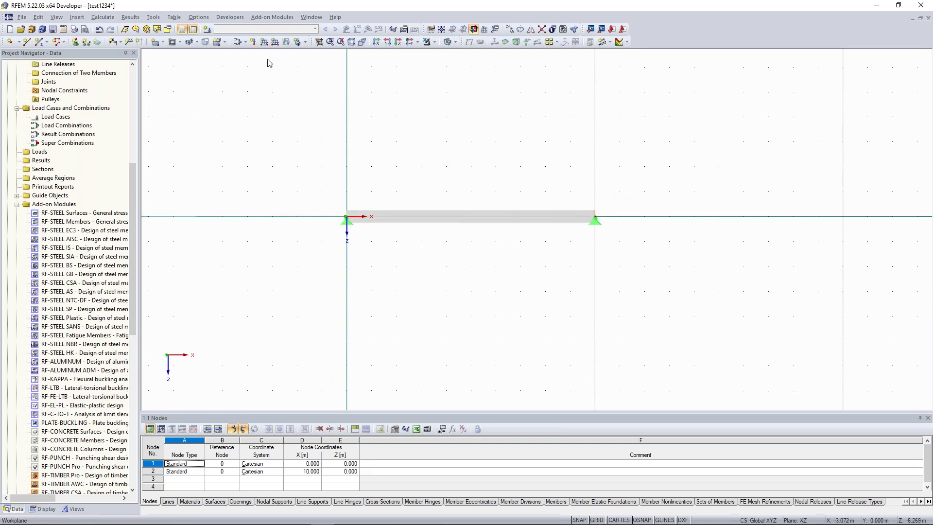
Start a new member load and create the permanent load case LC1 with the description "test".
{"action": "scroll", "coordinate": [333, 183], "scroll_direction": "up", "scroll_amount": 1}
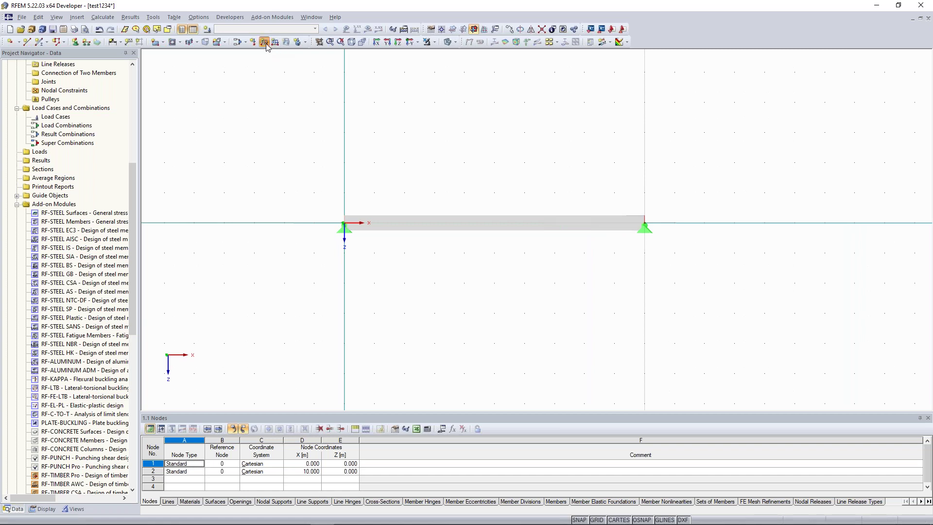
{"action": "left_click", "coordinate": [265, 43]}
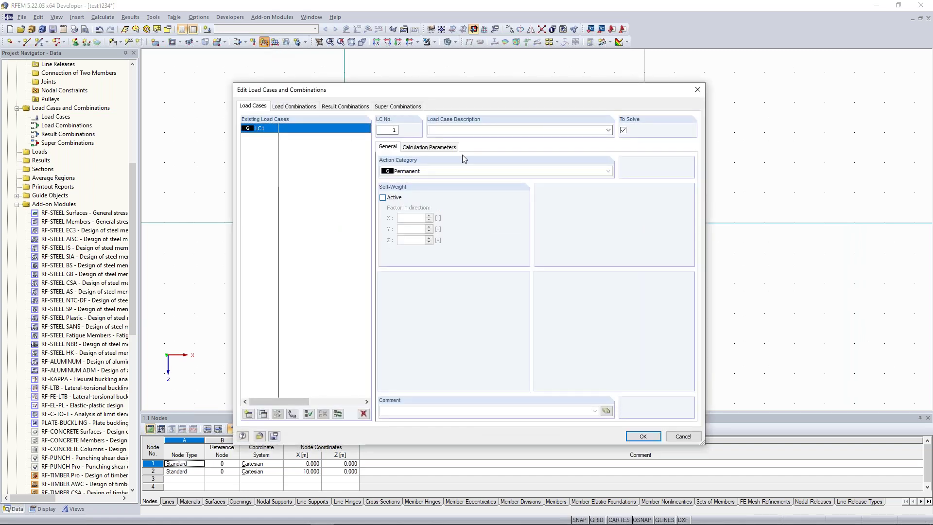
{"action": "type", "text": "test"}
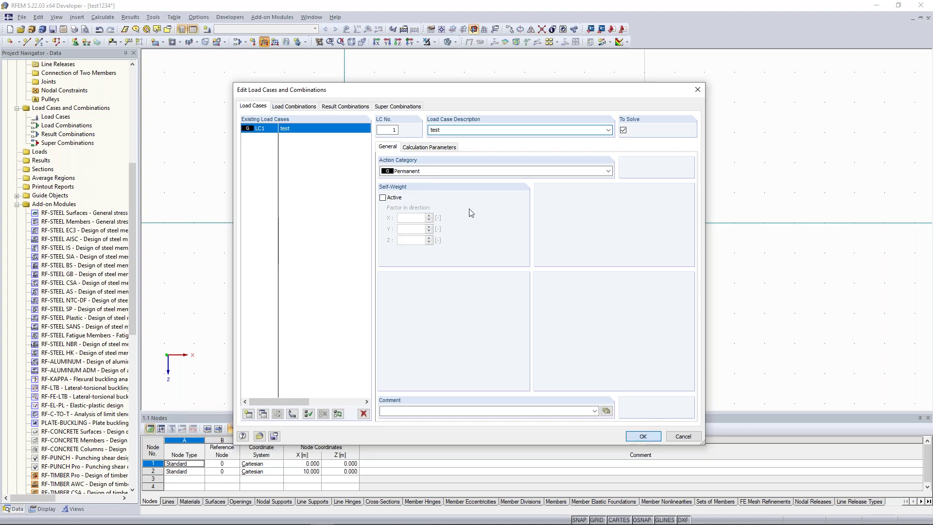
{"action": "key", "text": "Return"}
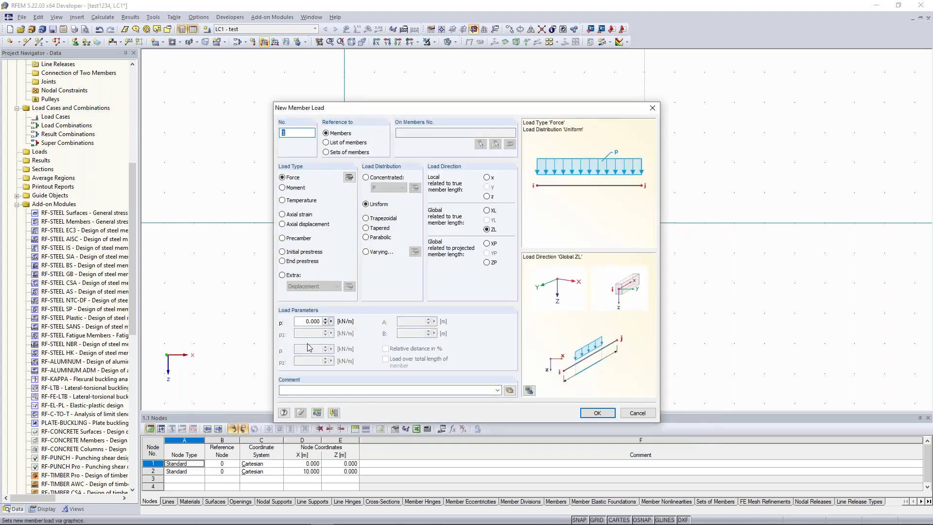
Apply a uniform member load of 15 kN/m in global ZL direction to the beam.
{"action": "left_click", "coordinate": [314, 321]}
{"action": "type", "text": "15"}
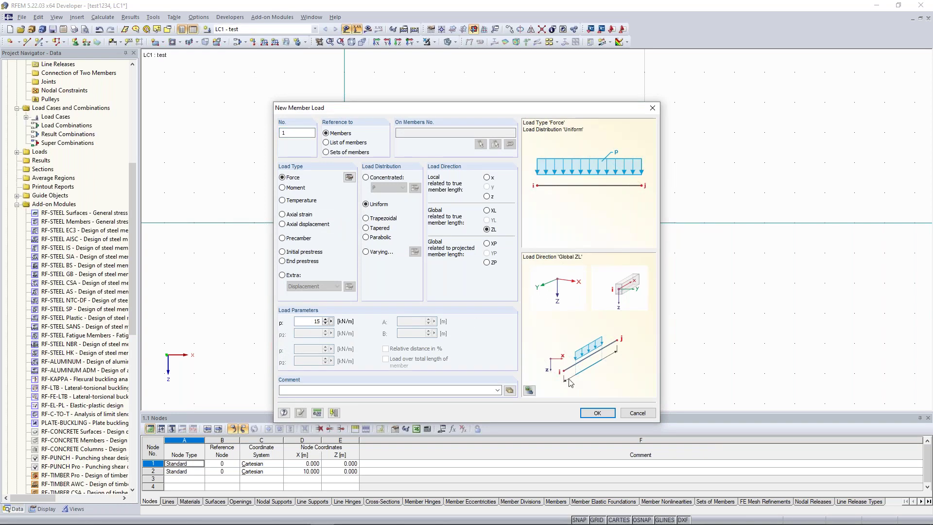
{"action": "left_click", "coordinate": [589, 417]}
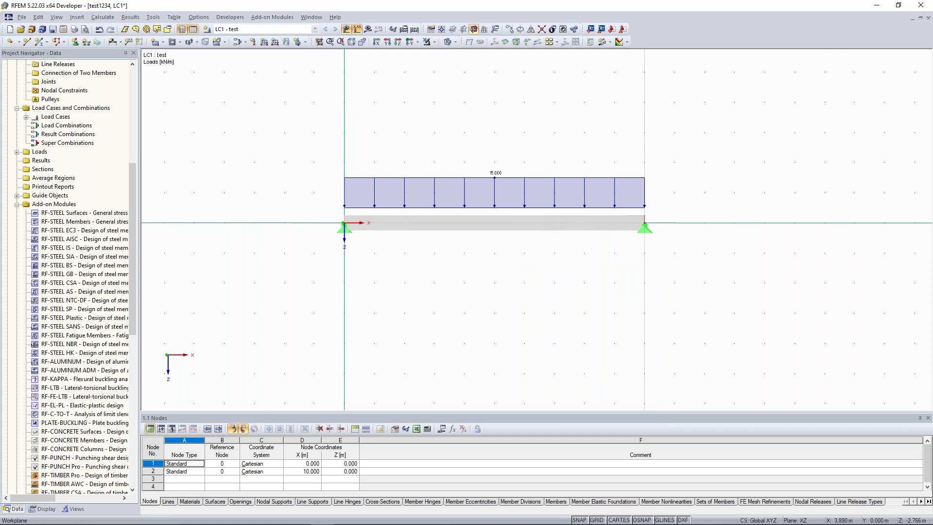
Open the RF-CONCRETE Members add-on module and select LC1 for the ultimate limit state design.
{"action": "scroll", "coordinate": [479, 162], "scroll_direction": "up", "scroll_amount": 1}
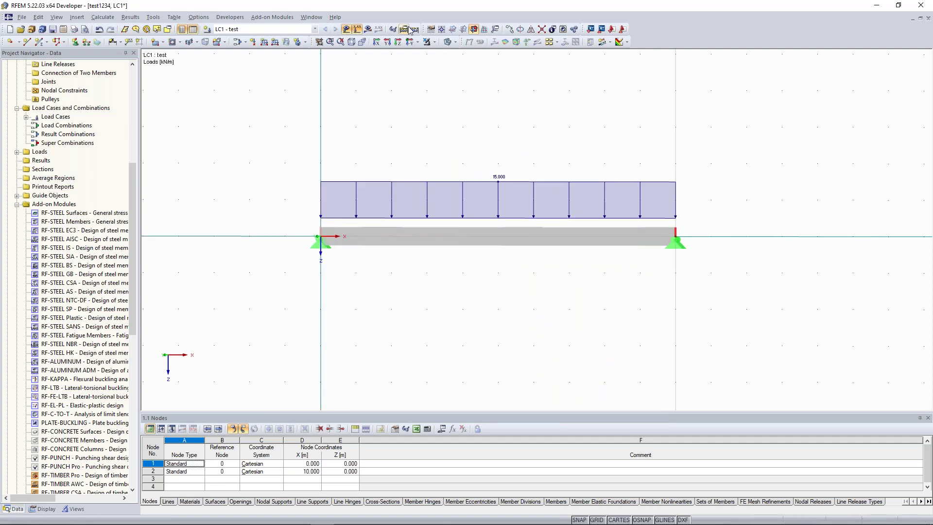
{"action": "left_click_drag", "start_coordinate": [133, 305], "coordinate": [133, 357]}
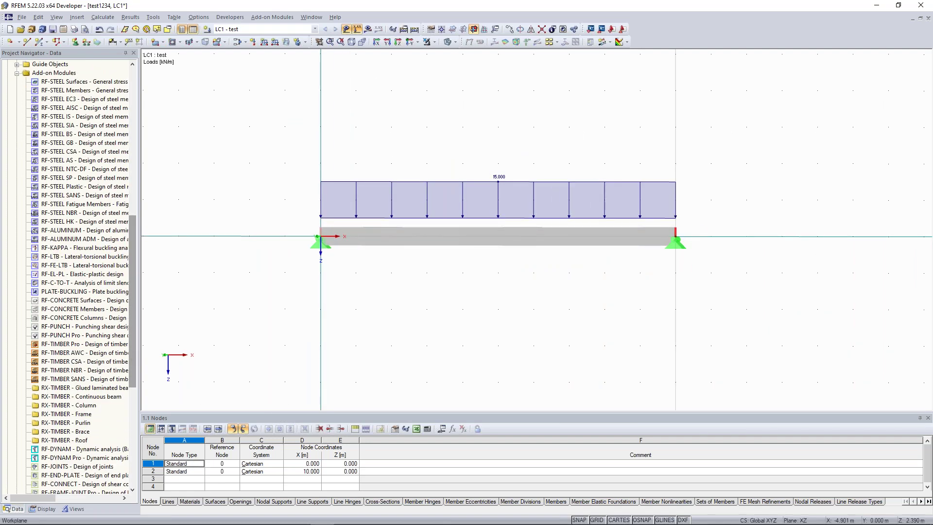
{"action": "double_click", "coordinate": [80, 311]}
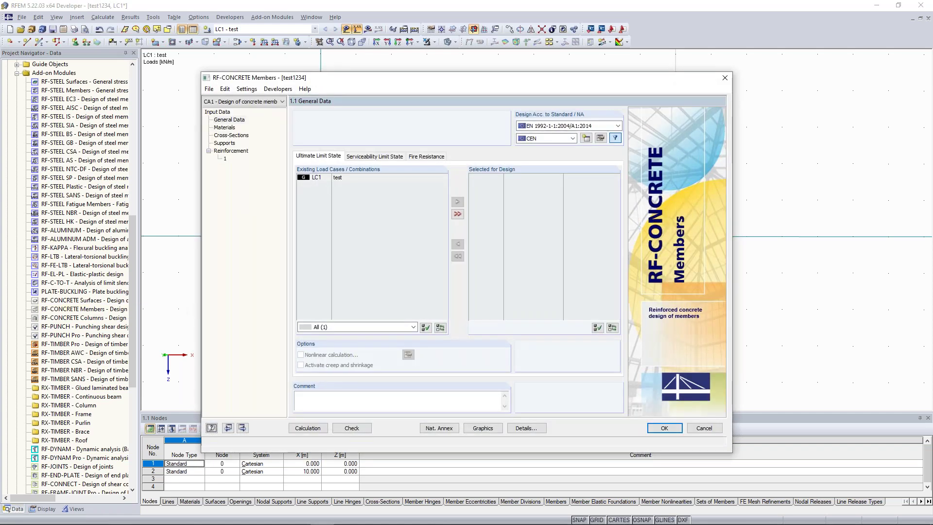
{"action": "left_click", "coordinate": [349, 178]}
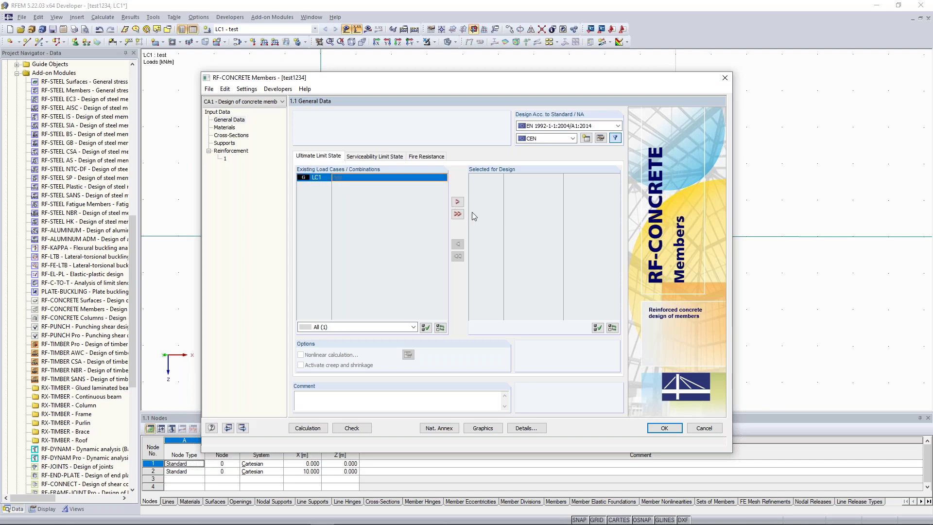
{"action": "left_click", "coordinate": [457, 202]}
Review the available design standards and the concrete strength class selection in the material data.
{"action": "left_click", "coordinate": [601, 127]}
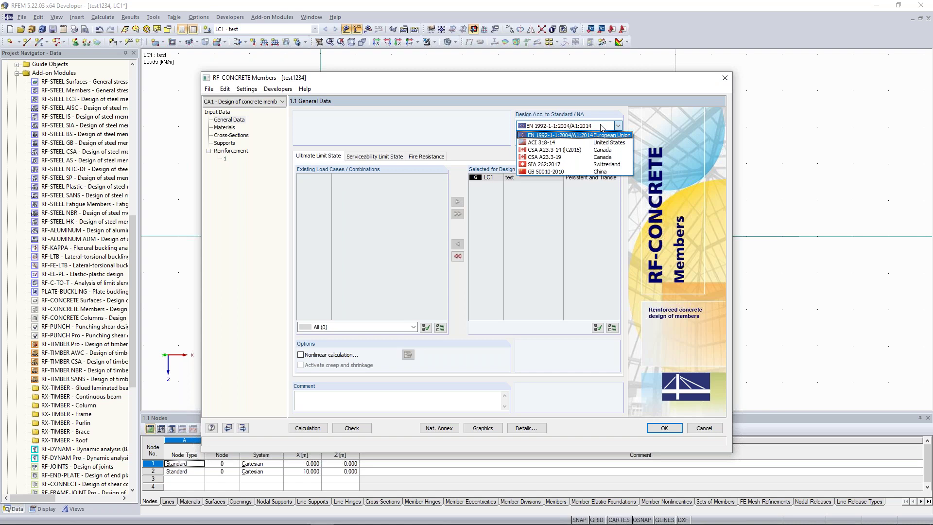
{"action": "left_click", "coordinate": [602, 127]}
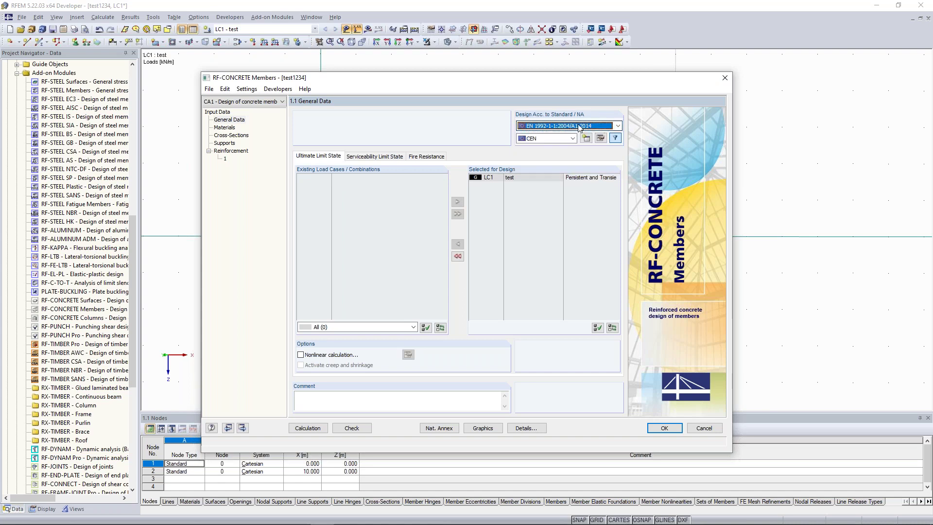
{"action": "left_click", "coordinate": [225, 128]}
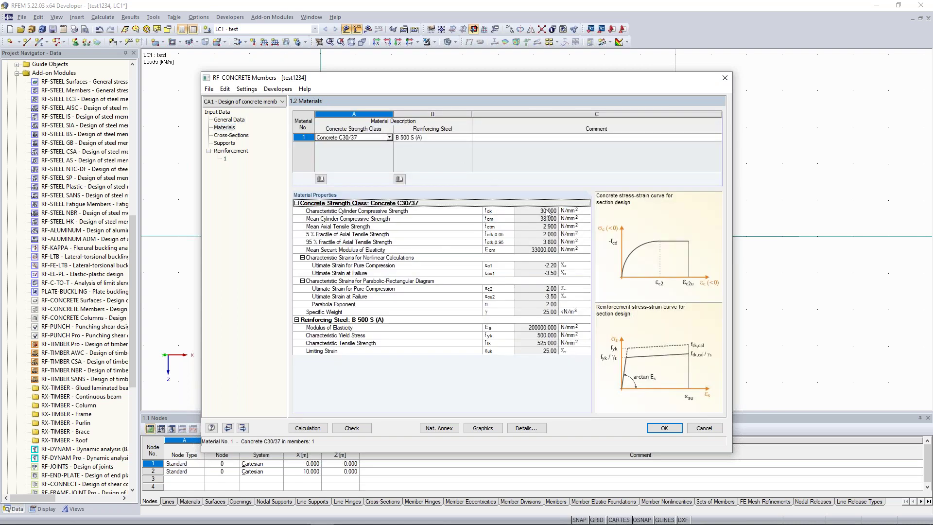
{"action": "left_click", "coordinate": [390, 138]}
{"action": "left_click", "coordinate": [389, 138]}
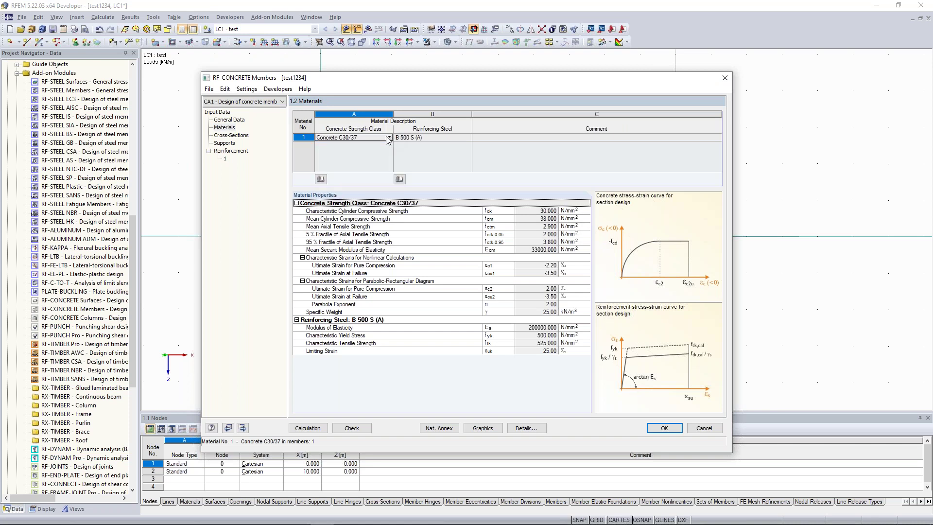
Review the cross-section, support, longitudinal reinforcement and stirrup settings of the concrete design case, and close RF-CONCRETE Members without saving.
{"action": "left_click", "coordinate": [245, 138]}
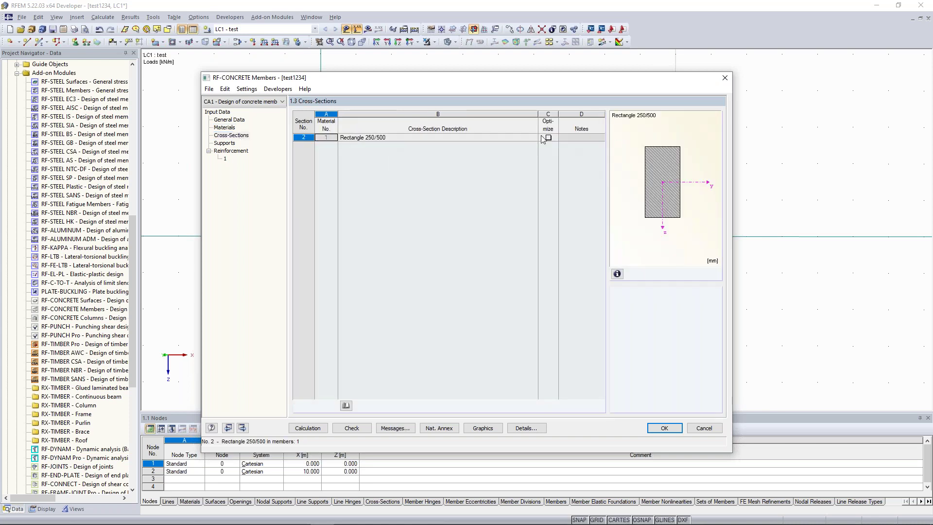
{"action": "left_click", "coordinate": [245, 144]}
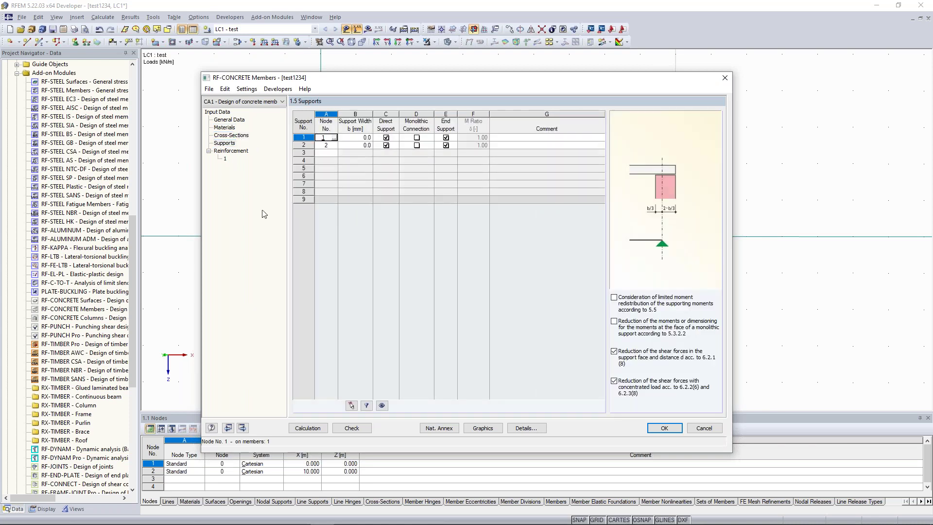
{"action": "left_click", "coordinate": [231, 151]}
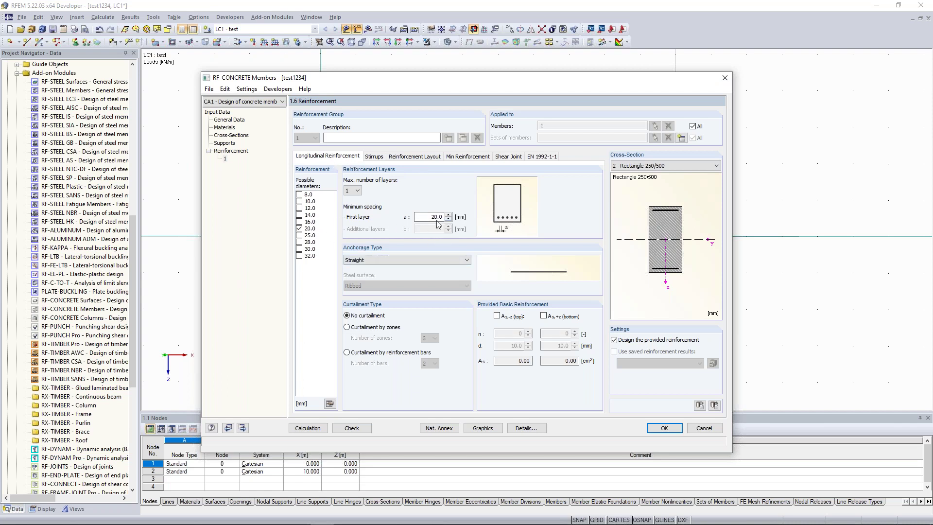
{"action": "double_click", "coordinate": [433, 217]}
{"action": "left_click", "coordinate": [431, 218]}
{"action": "left_click", "coordinate": [374, 156]}
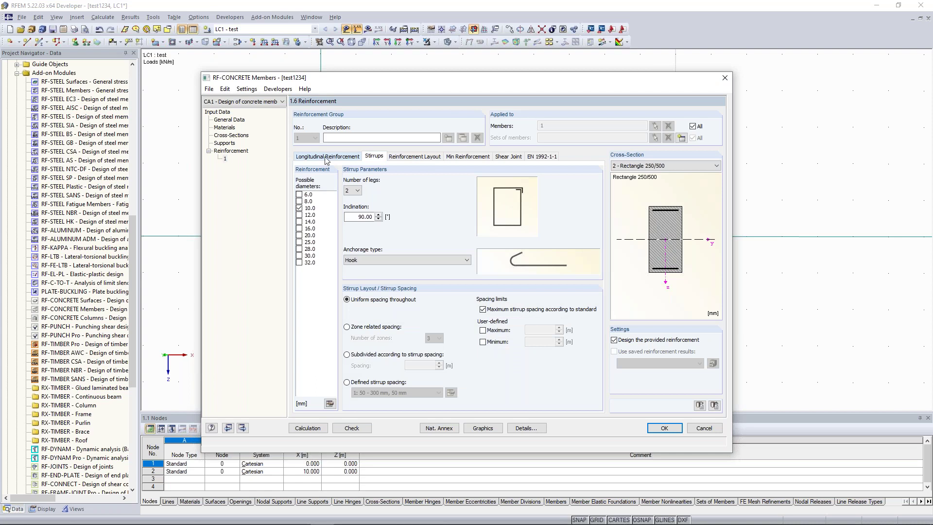
{"action": "left_click", "coordinate": [326, 156]}
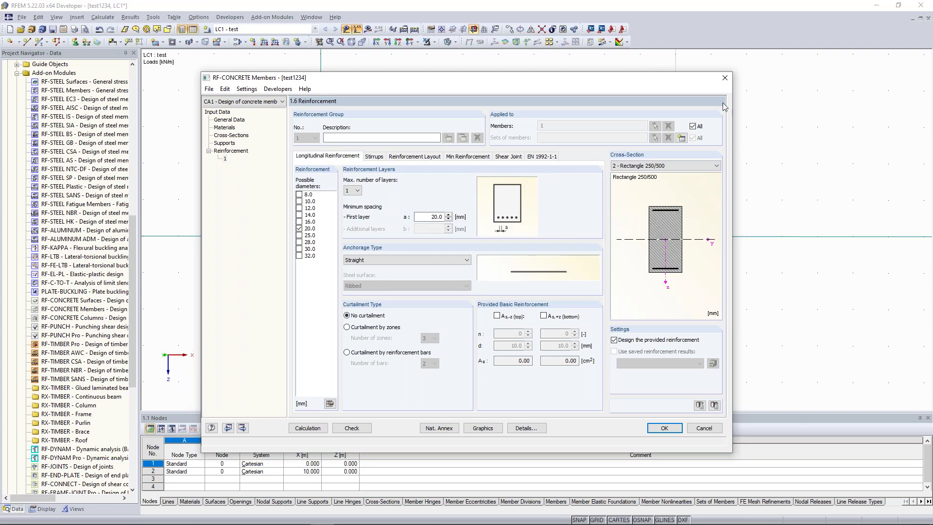
{"action": "left_click", "coordinate": [724, 79]}
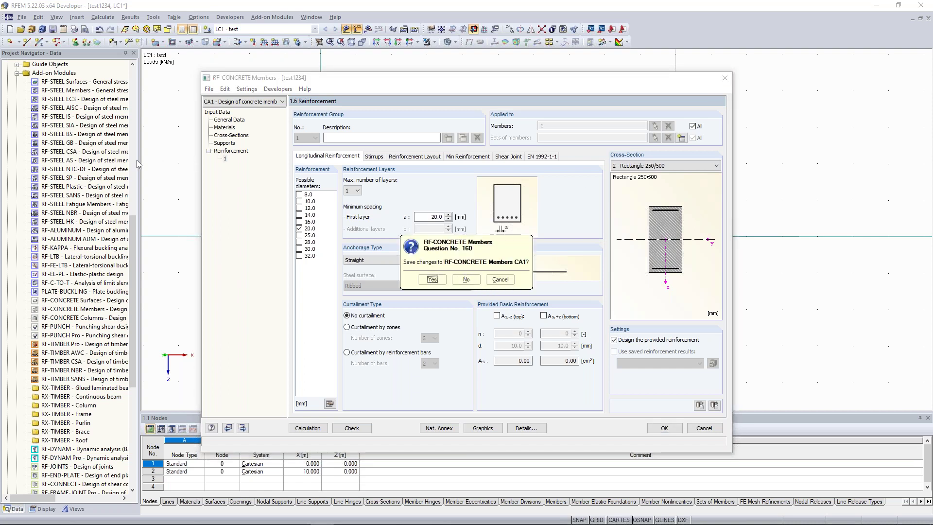
{"action": "left_click", "coordinate": [466, 280]}
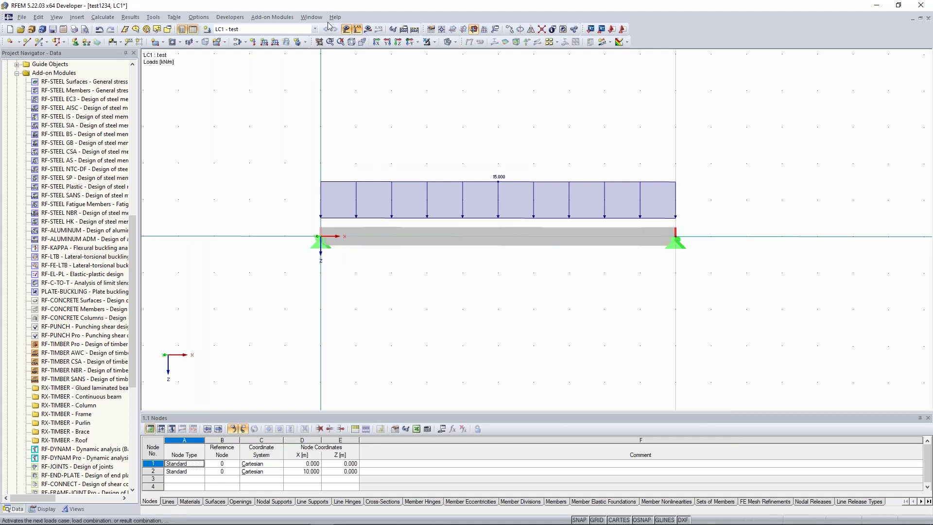
Switch to the Euler Case 1 model and review the available methods of analysis in LC1's calculation parameters.
{"action": "left_click", "coordinate": [311, 17]}
{"action": "left_click", "coordinate": [378, 172]}
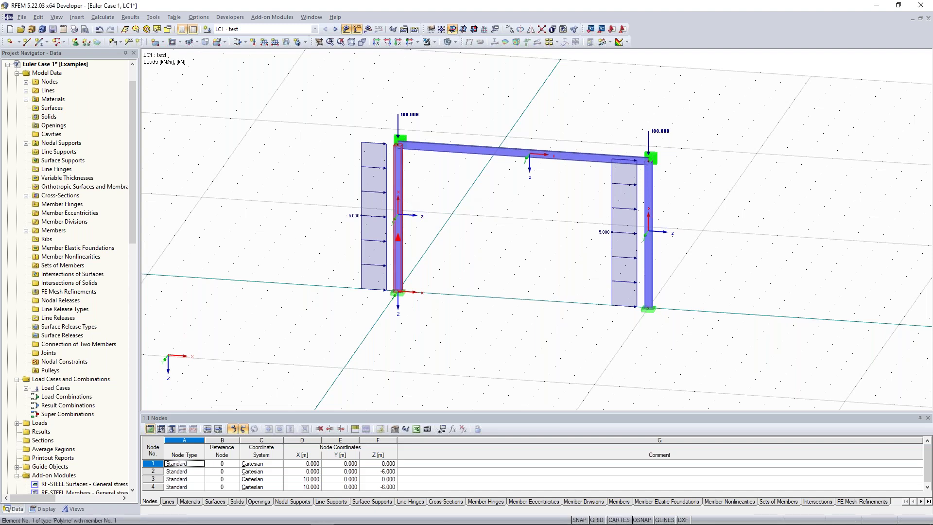
{"action": "right_click", "coordinate": [395, 243]}
{"action": "left_click", "coordinate": [306, 165]}
{"action": "left_click", "coordinate": [246, 42]}
{"action": "left_click", "coordinate": [253, 56]}
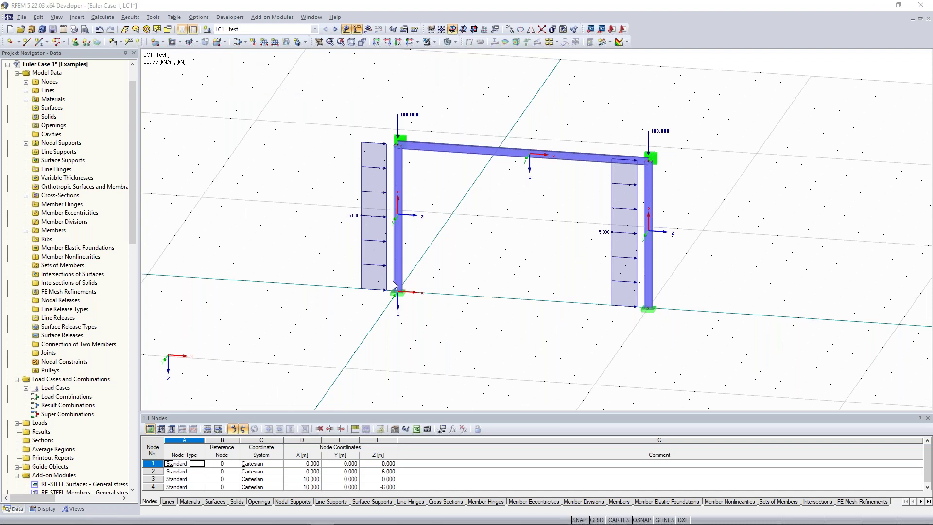
{"action": "left_click", "coordinate": [426, 154]}
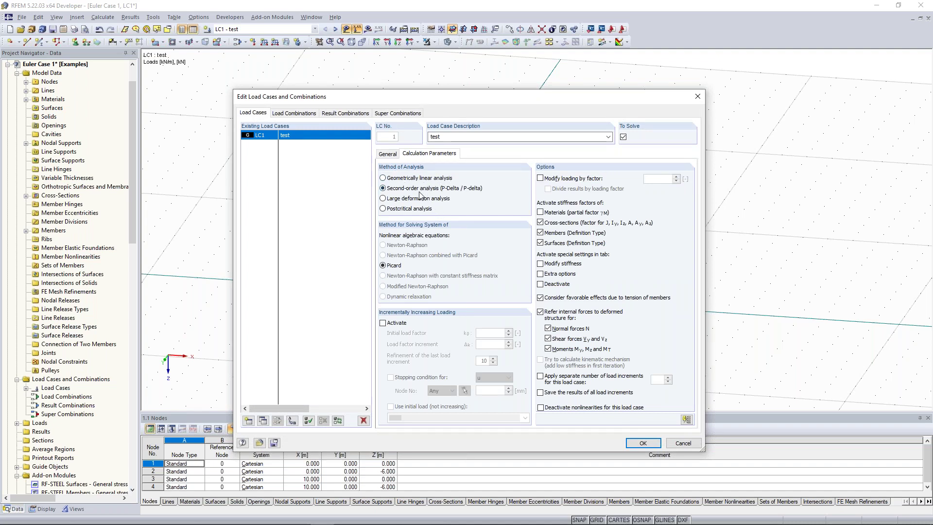
{"action": "left_click_drag", "start_coordinate": [440, 99], "coordinate": [419, 213]}
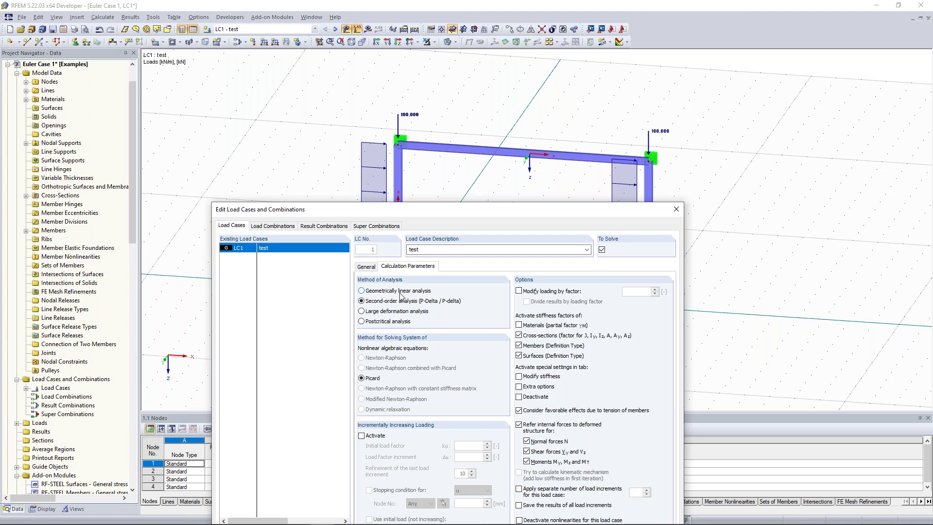
{"action": "left_click", "coordinate": [676, 210]}
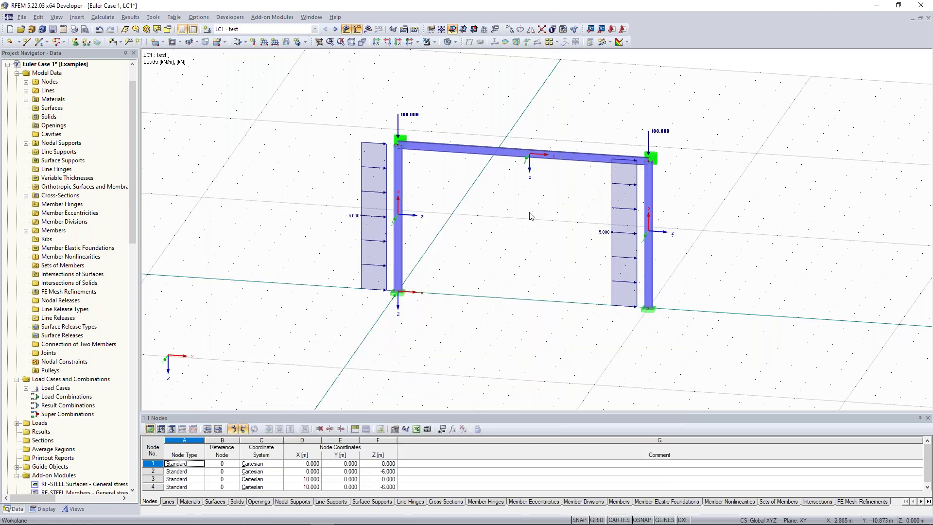
Start a new material in Euler Case 1, examine the available material models, and discard the material.
{"action": "middle_click_drag", "start_coordinate": [459, 97], "coordinate": [456, 109]}
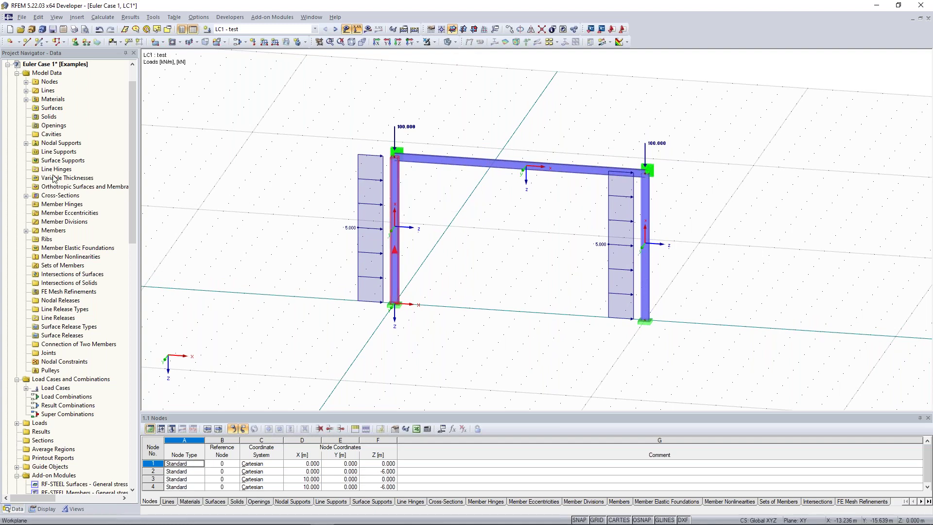
{"action": "scroll", "coordinate": [78, 207], "scroll_direction": "up", "scroll_amount": 2}
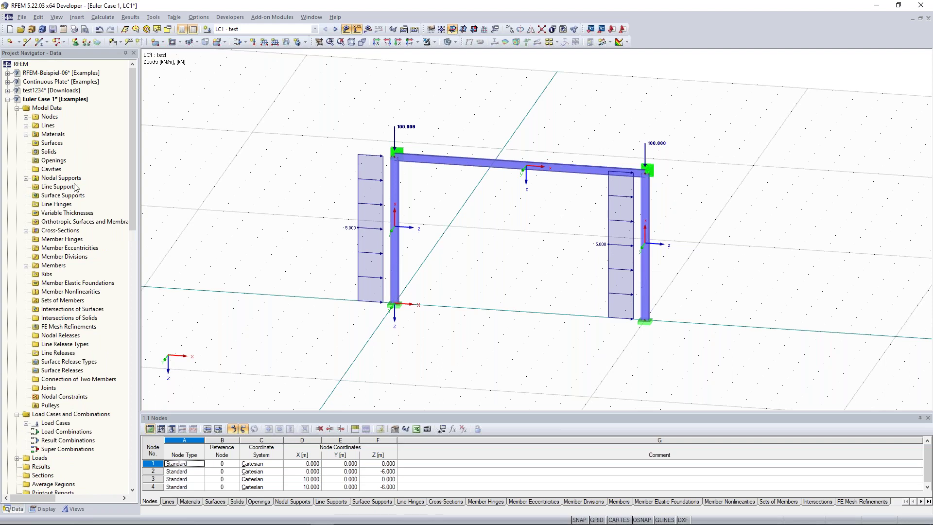
{"action": "left_click", "coordinate": [27, 134]}
{"action": "right_click", "coordinate": [56, 137]}
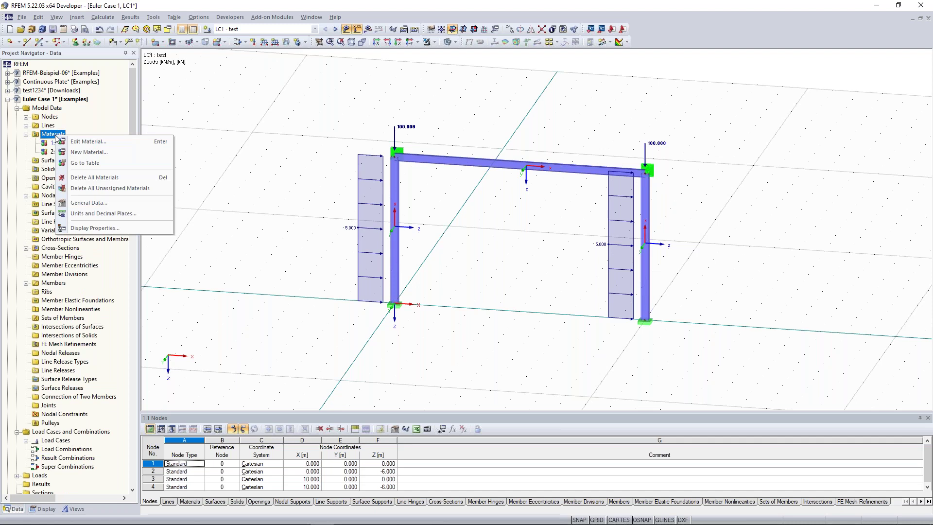
{"action": "left_click", "coordinate": [74, 154]}
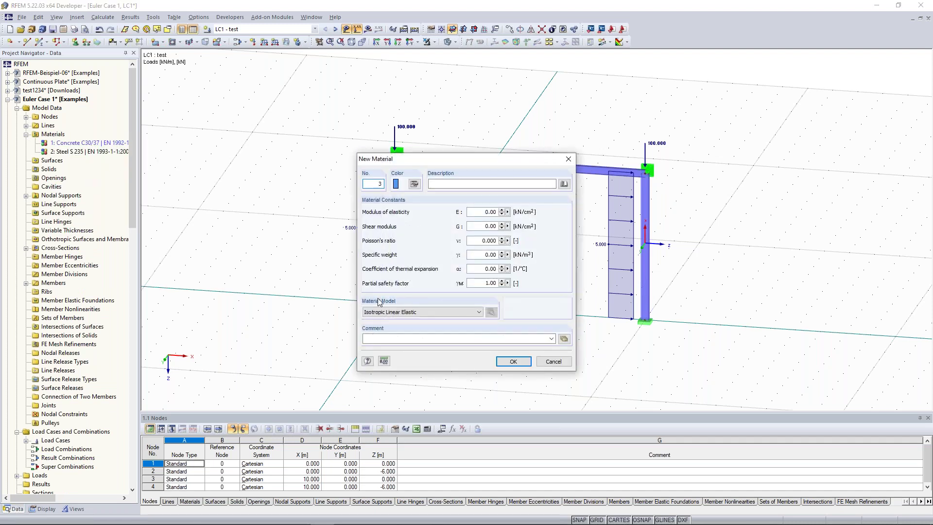
{"action": "left_click", "coordinate": [431, 312]}
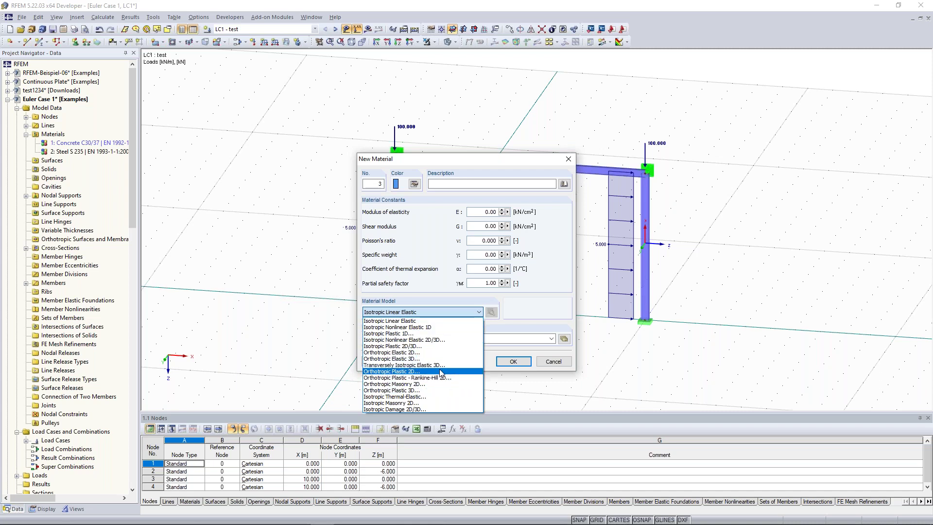
{"action": "left_click", "coordinate": [523, 319]}
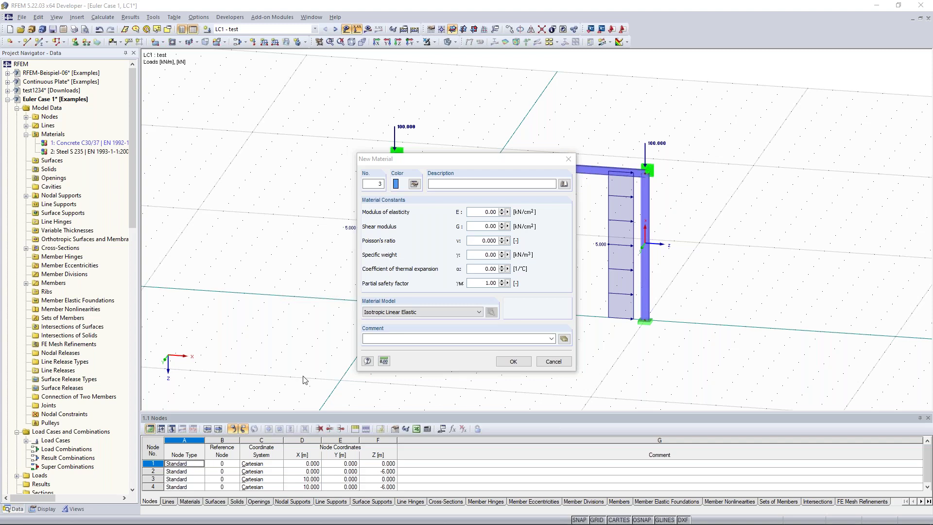
{"action": "left_click", "coordinate": [471, 314]}
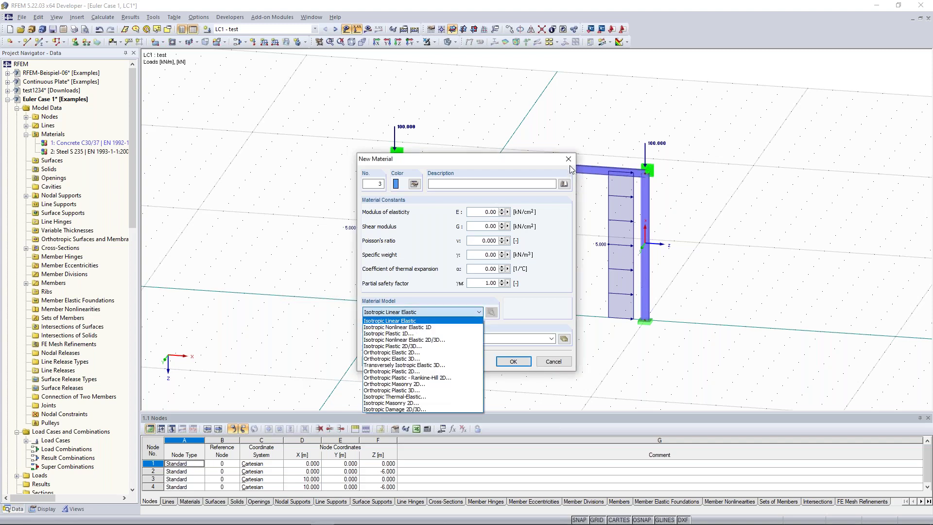
{"action": "left_click", "coordinate": [569, 158]}
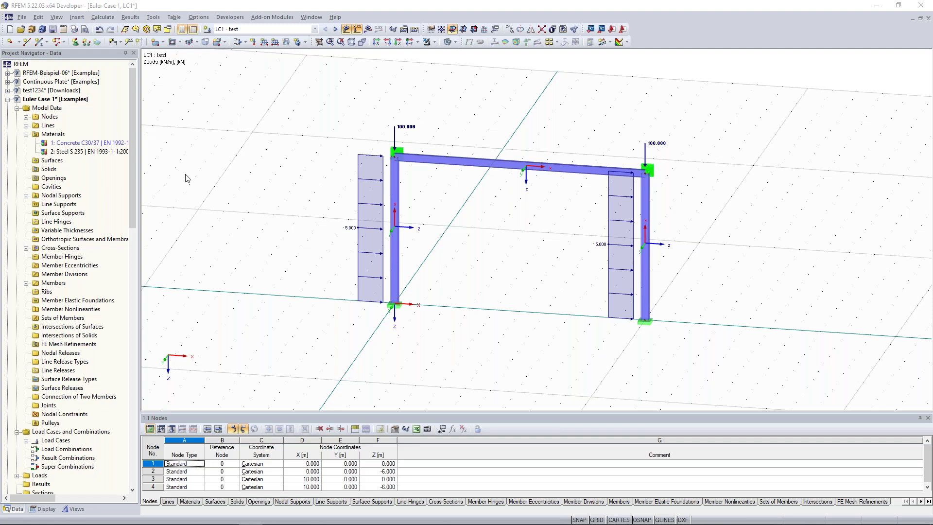
Switch to the Dlubal website in the browser, change its language to English, and view the contact message form and the site search.
{"action": "left_click_drag", "start_coordinate": [188, 175], "coordinate": [454, 0]}
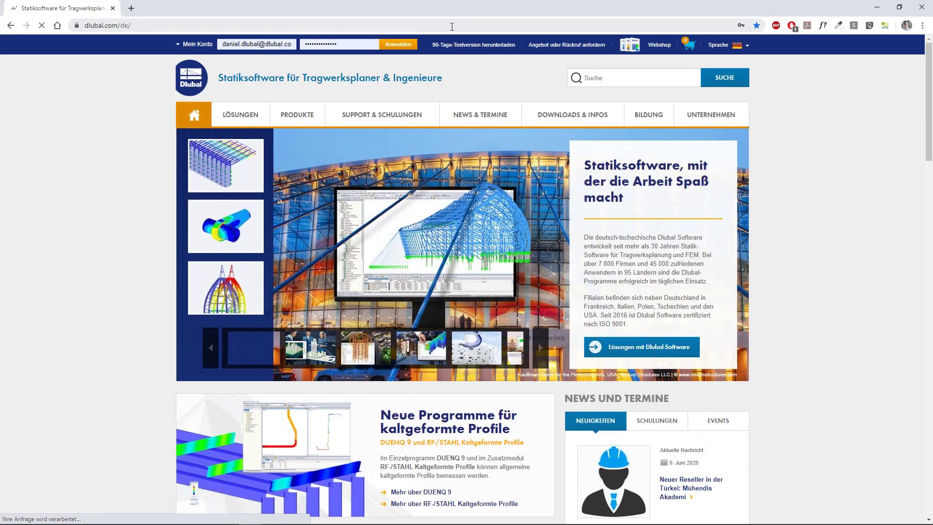
{"action": "left_click", "coordinate": [718, 45]}
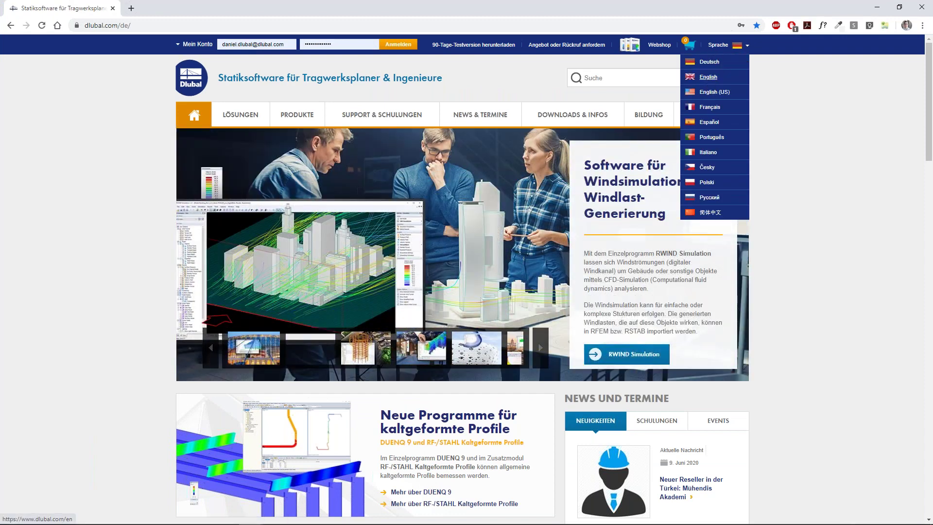
{"action": "left_click", "coordinate": [708, 77]}
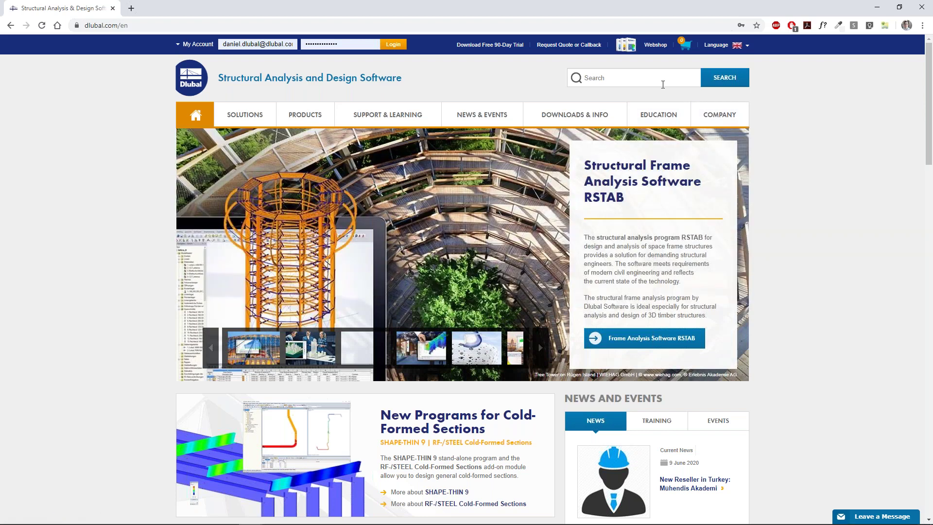
{"action": "left_click", "coordinate": [891, 517]}
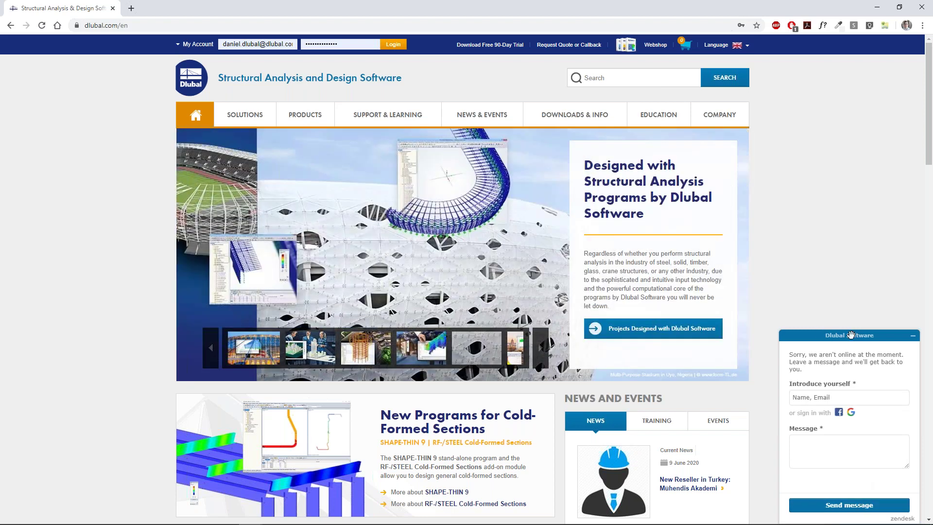
{"action": "left_click", "coordinate": [913, 336]}
{"action": "left_click", "coordinate": [640, 85]}
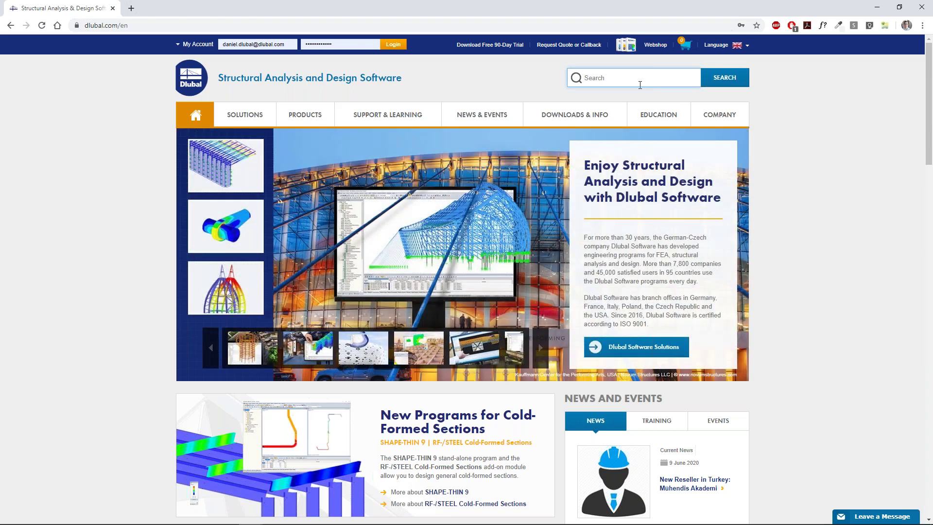
Open the Dynamic and Seismic Analysis application area page and examine the add-on modules offered for dynamic analysis.
{"action": "mouse_move", "coordinate": [270, 119]}
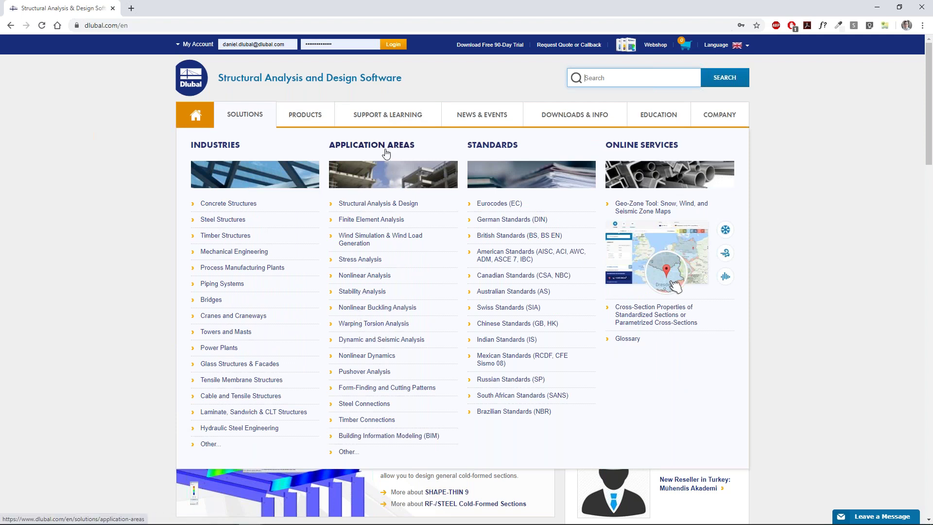
{"action": "left_click", "coordinate": [381, 340]}
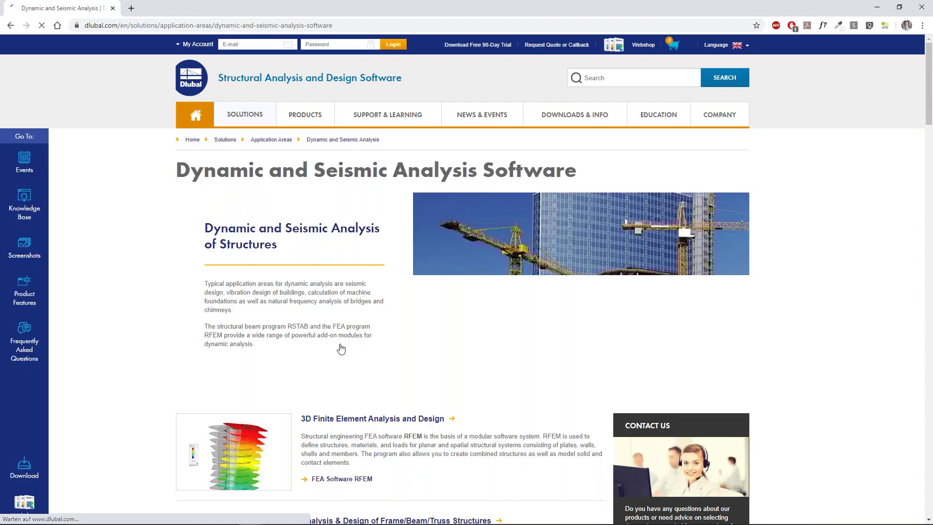
{"action": "scroll", "coordinate": [342, 348], "scroll_direction": "down", "scroll_amount": 4}
{"action": "scroll", "coordinate": [397, 283], "scroll_direction": "down", "scroll_amount": 3}
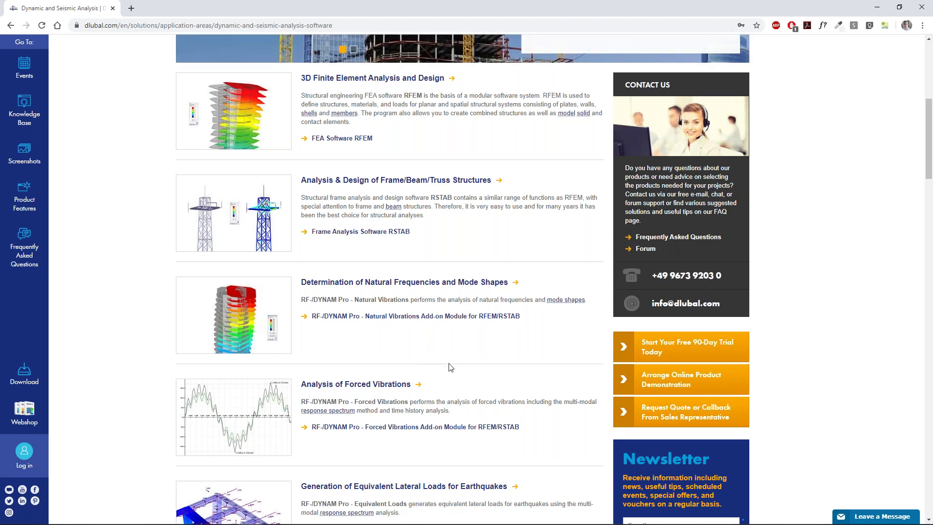
{"action": "scroll", "coordinate": [459, 260], "scroll_direction": "up", "scroll_amount": 2}
{"action": "scroll", "coordinate": [481, 272], "scroll_direction": "down", "scroll_amount": 2}
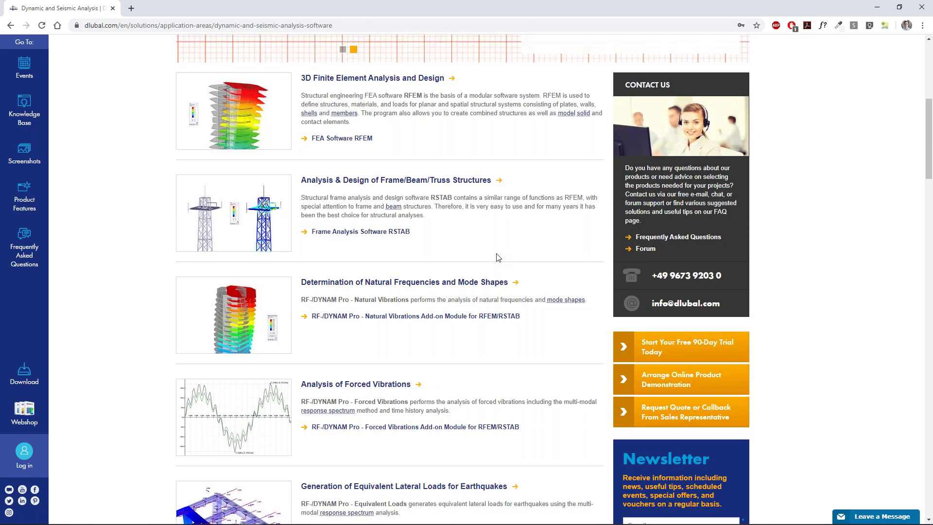
{"action": "middle_click", "coordinate": [469, 243]}
{"action": "scroll", "coordinate": [468, 244], "scroll_direction": "down", "scroll_amount": 3}
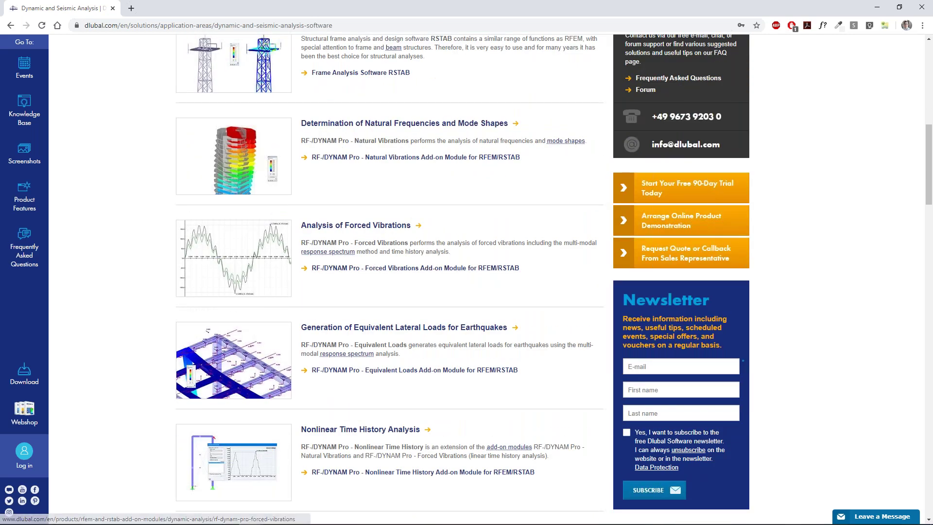
Review the RF-/DYNAM Pro - Forced Vibrations product page and return to the Euler Case 1 model in RFEM.
{"action": "left_click", "coordinate": [354, 272]}
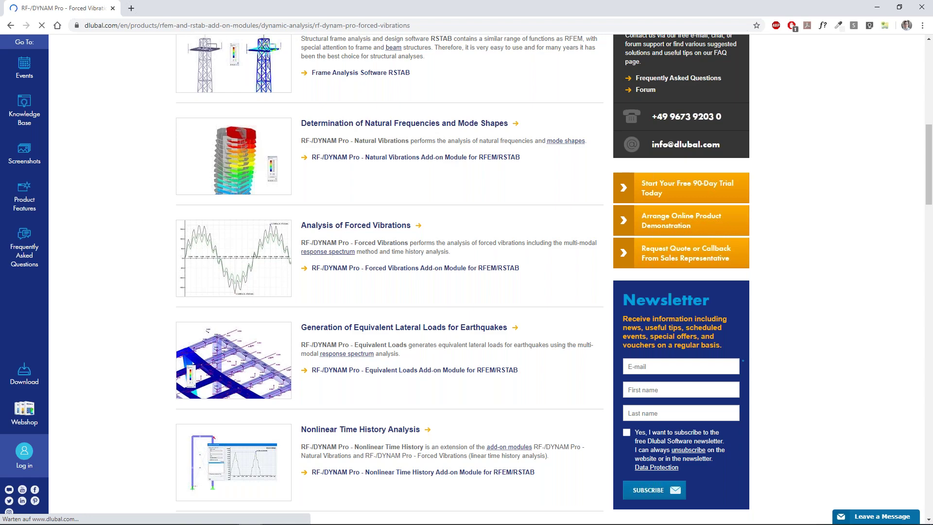
{"action": "scroll", "coordinate": [467, 279], "scroll_direction": "down", "scroll_amount": 5}
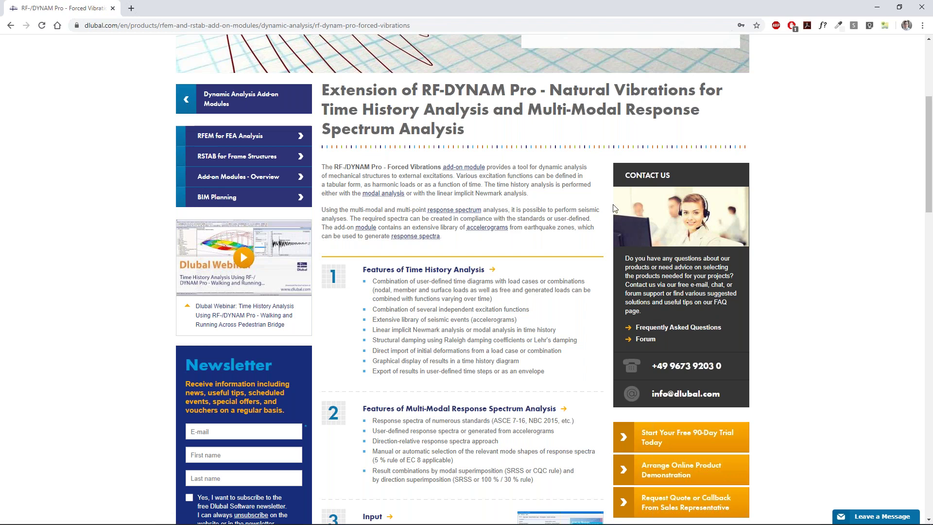
{"action": "scroll", "coordinate": [615, 209], "scroll_direction": "up", "scroll_amount": 5}
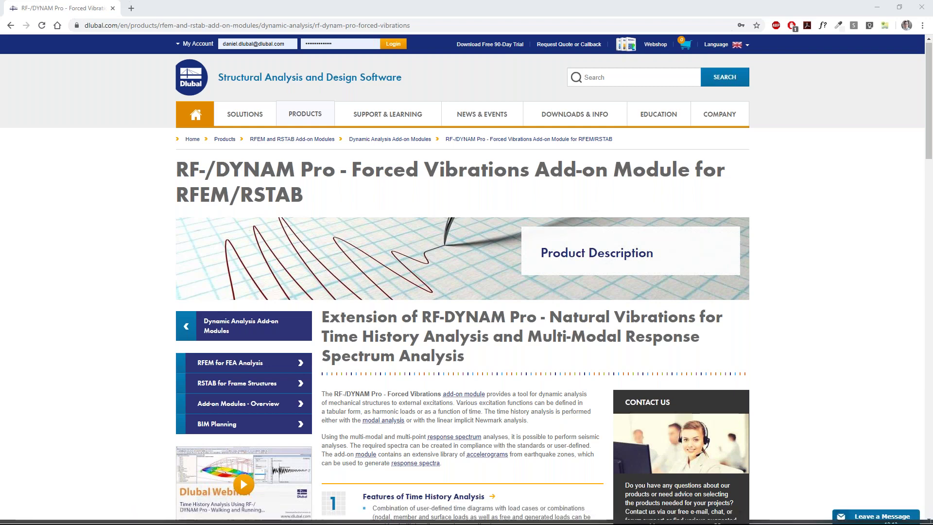
{"action": "left_click", "coordinate": [328, 519]}
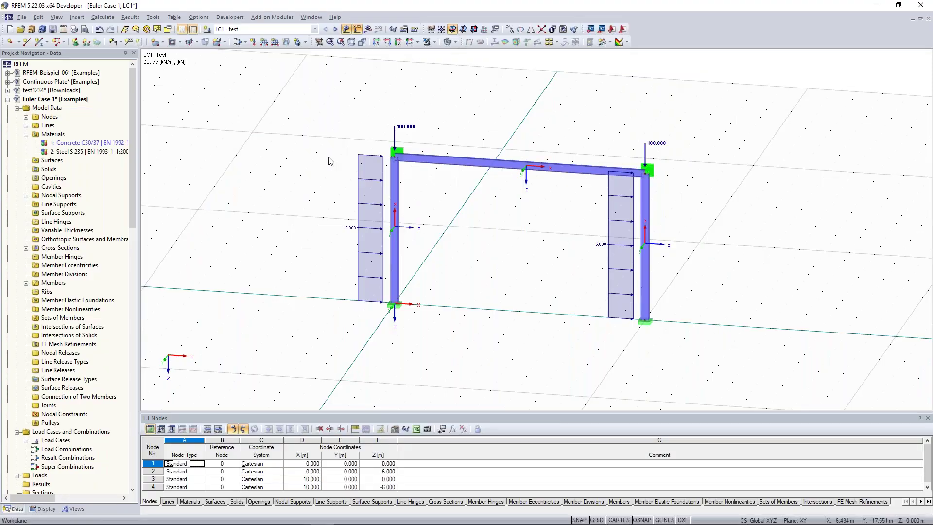
{"action": "scroll", "coordinate": [424, 81], "scroll_direction": "down", "scroll_amount": 1}
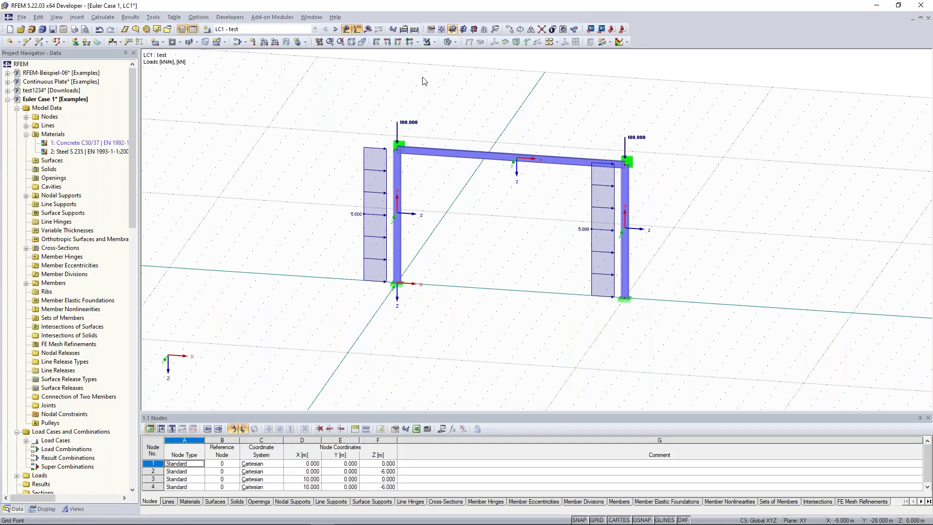
Run a plausibility check with warnings on the model and load data of the current load case, and close its report.
{"action": "middle_click_drag", "start_coordinate": [420, 58], "coordinate": [384, 86]}
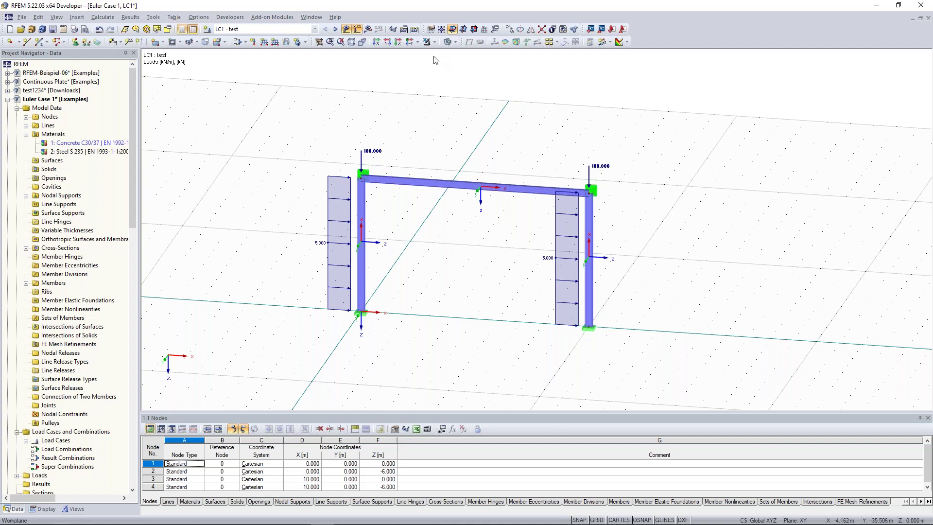
{"action": "left_click", "coordinate": [393, 31]}
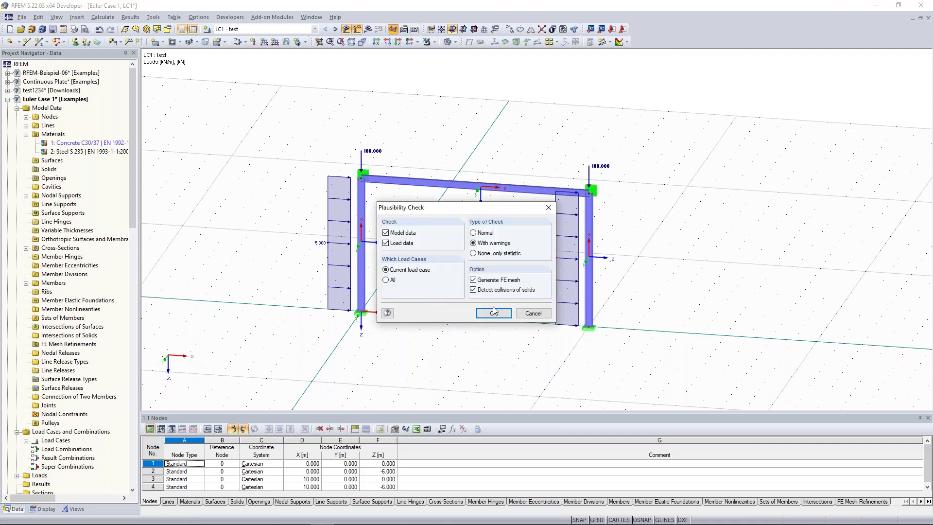
{"action": "left_click", "coordinate": [493, 313]}
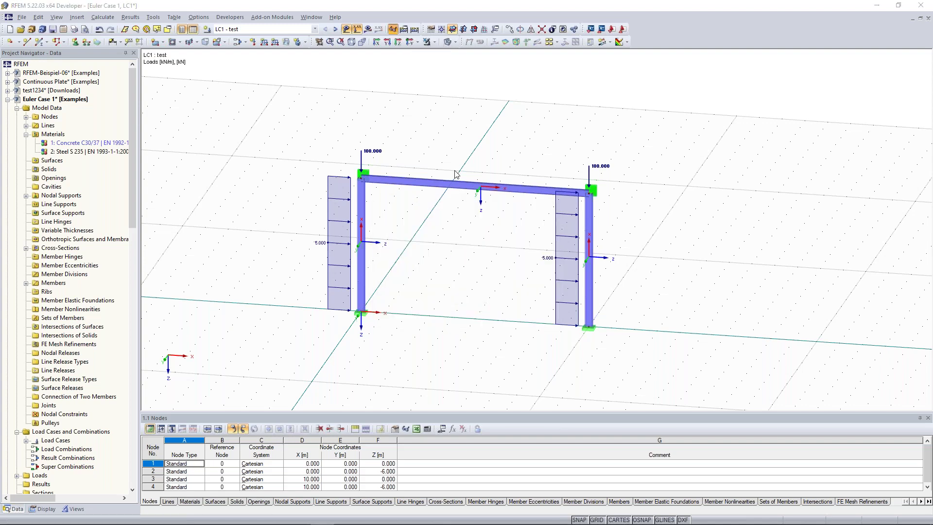
{"action": "left_click_drag", "start_coordinate": [553, 165], "coordinate": [741, 115]}
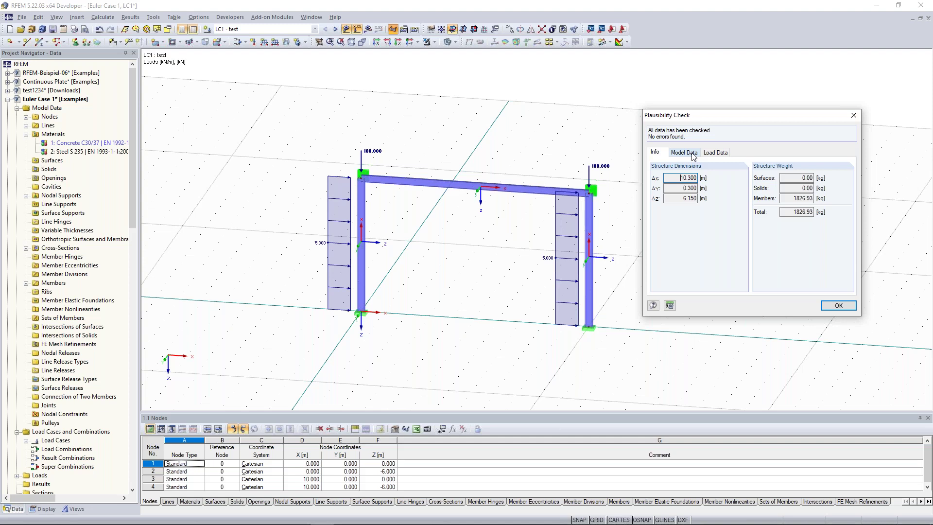
{"action": "left_click", "coordinate": [854, 116]}
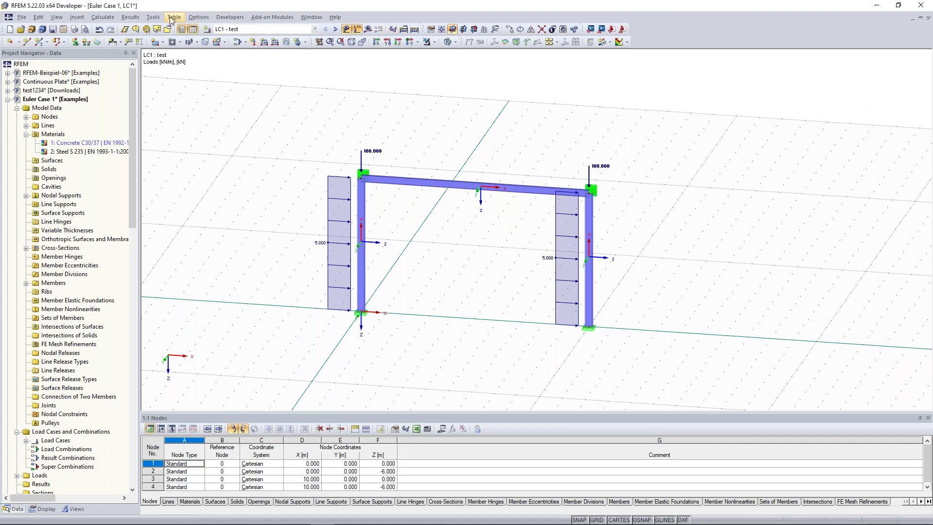
Examine the available Model Check tools and bring up the add-on modules of Euler Case 1 in the project navigator.
{"action": "left_click", "coordinate": [153, 17]}
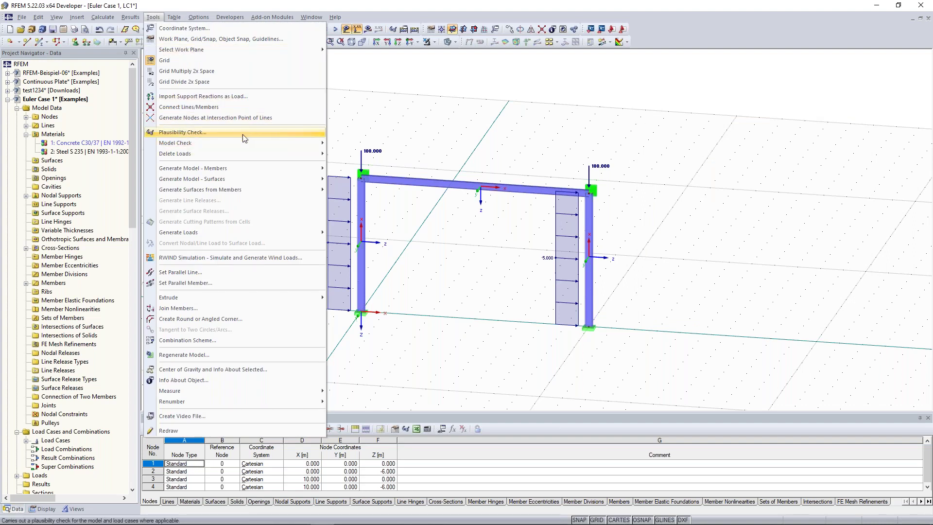
{"action": "mouse_move", "coordinate": [241, 145]}
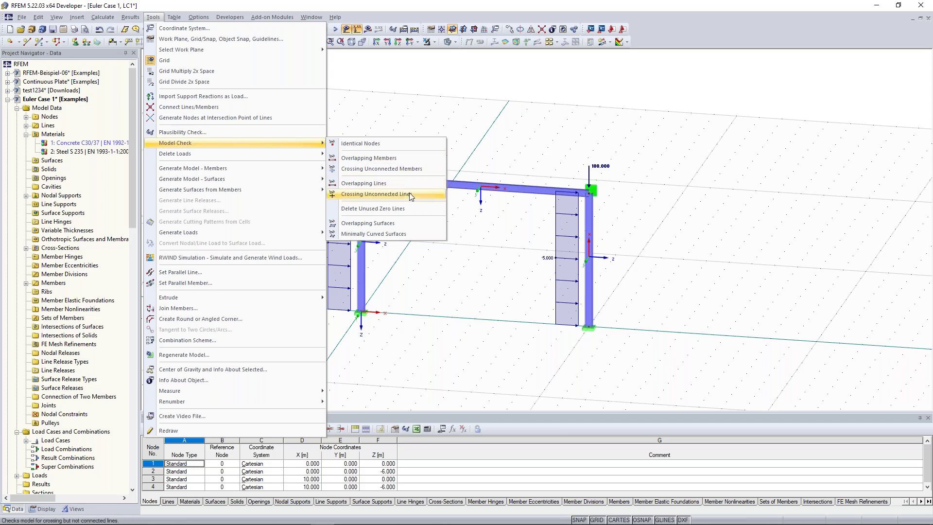
{"action": "left_click", "coordinate": [432, 6]}
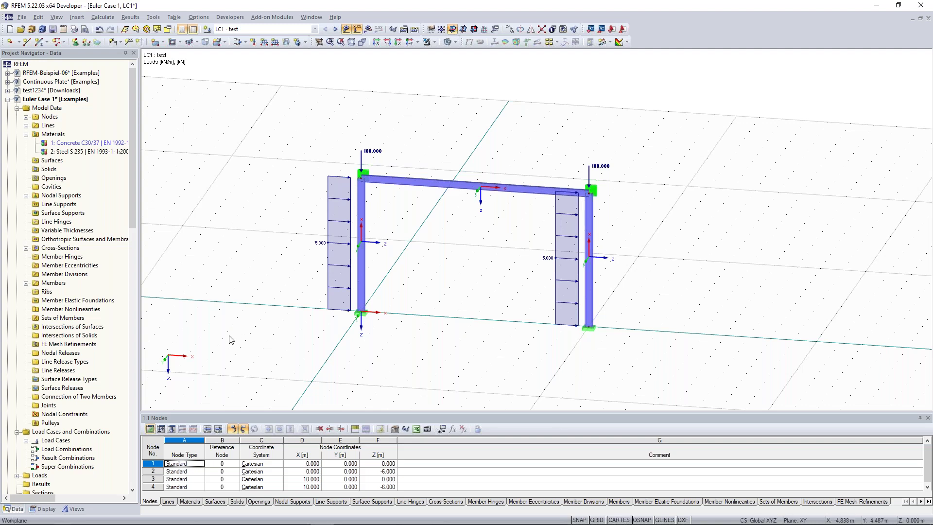
{"action": "middle_click_drag", "start_coordinate": [286, 240], "coordinate": [242, 226], "text": "ctrl"}
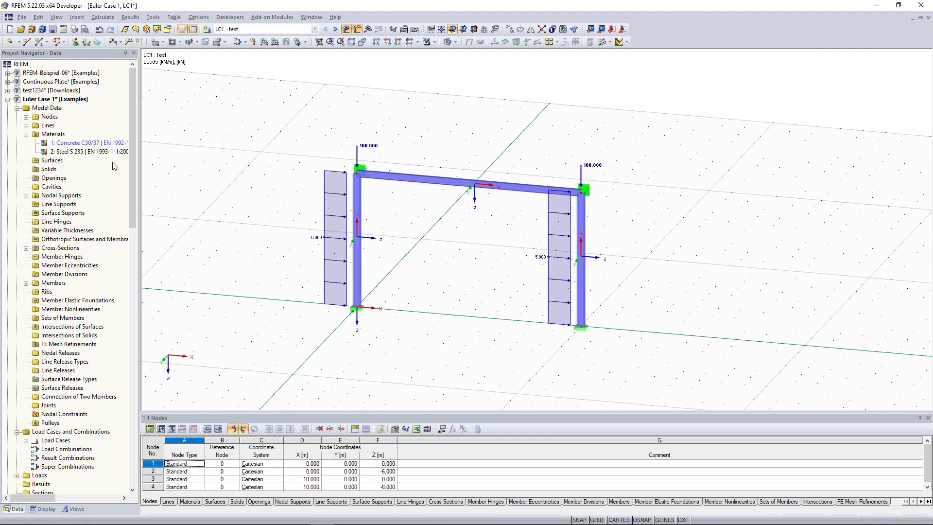
{"action": "left_click_drag", "start_coordinate": [132, 150], "coordinate": [131, 439]}
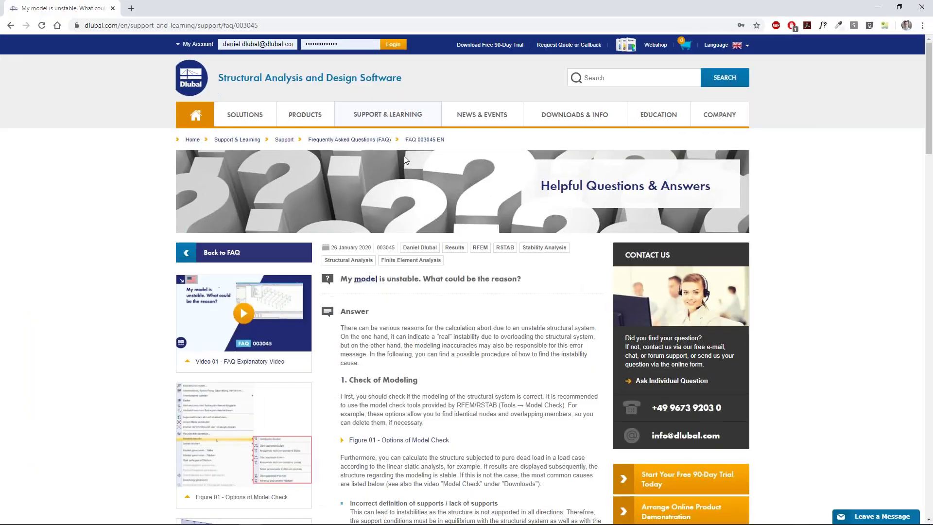
In the browser, read the Dlubal FAQ on unstable models through the Check of Modeling and Check of Stiffening sections.
{"action": "scroll", "coordinate": [437, 216], "scroll_direction": "down", "scroll_amount": 3}
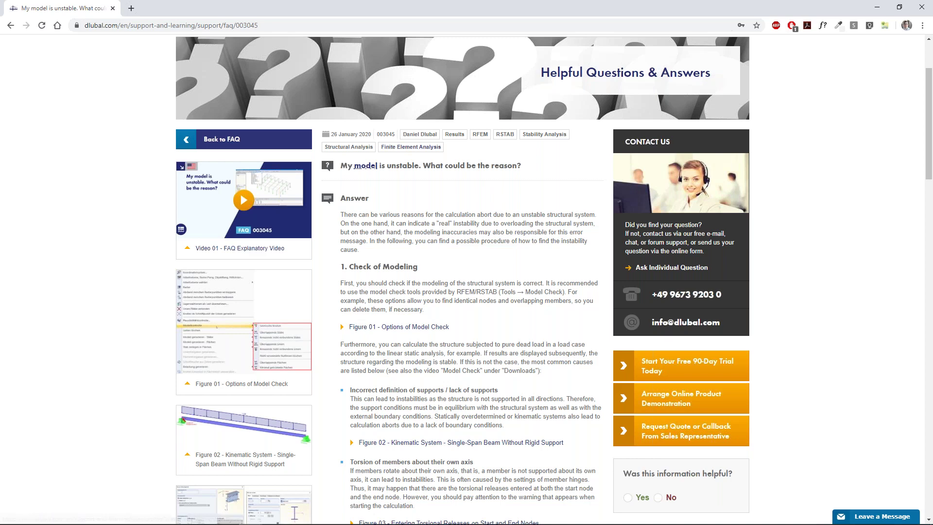
{"action": "scroll", "coordinate": [422, 214], "scroll_direction": "down", "scroll_amount": 1}
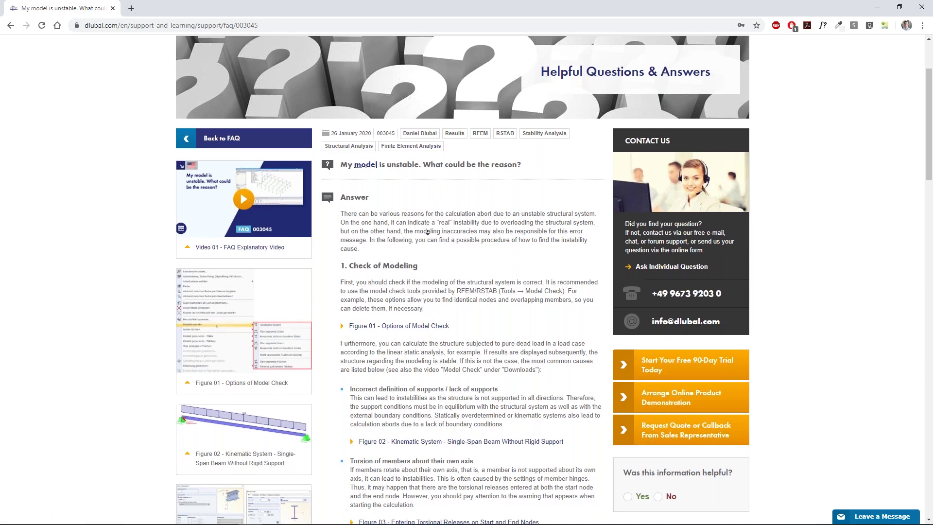
{"action": "left_click_drag", "start_coordinate": [340, 227], "coordinate": [430, 232]}
{"action": "left_click", "coordinate": [438, 227]}
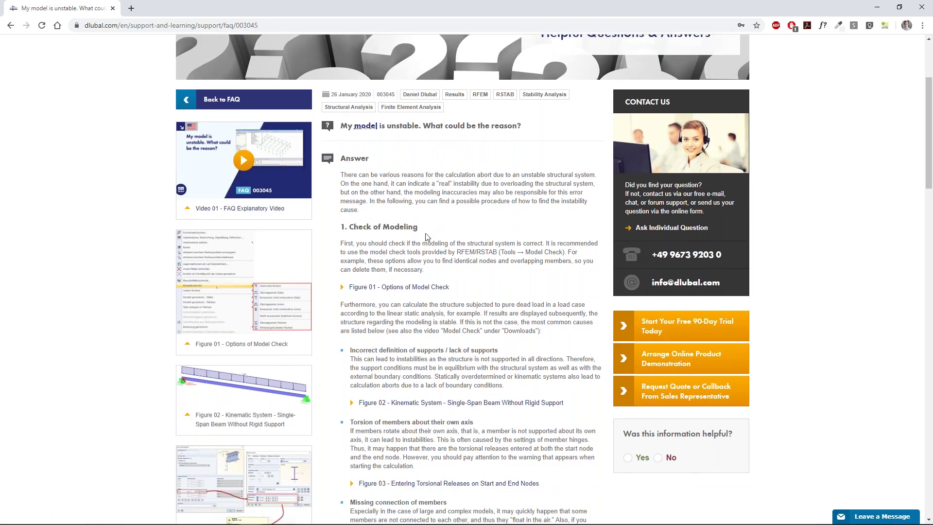
{"action": "scroll", "coordinate": [426, 237], "scroll_direction": "down", "scroll_amount": 3}
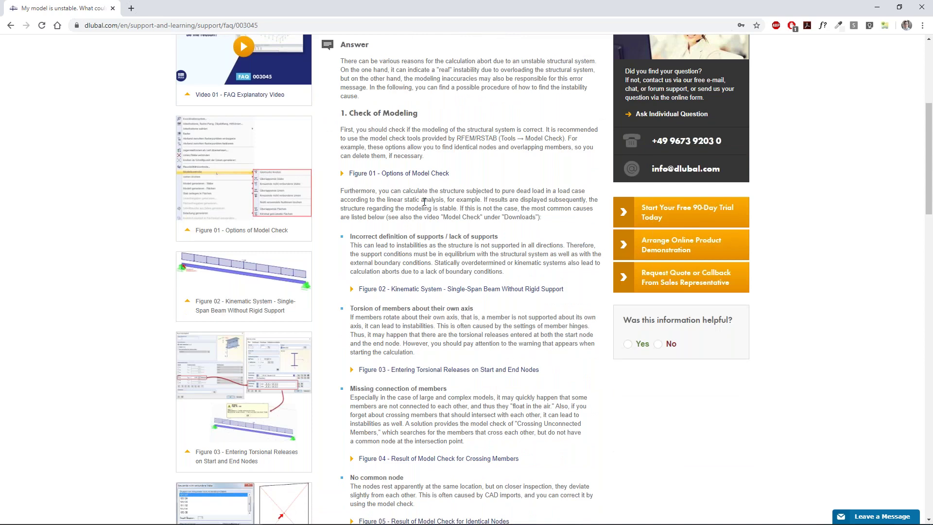
{"action": "scroll", "coordinate": [424, 202], "scroll_direction": "down", "scroll_amount": 6}
{"action": "left_click_drag", "start_coordinate": [340, 393], "coordinate": [422, 394]}
{"action": "scroll", "coordinate": [426, 396], "scroll_direction": "down", "scroll_amount": 3}
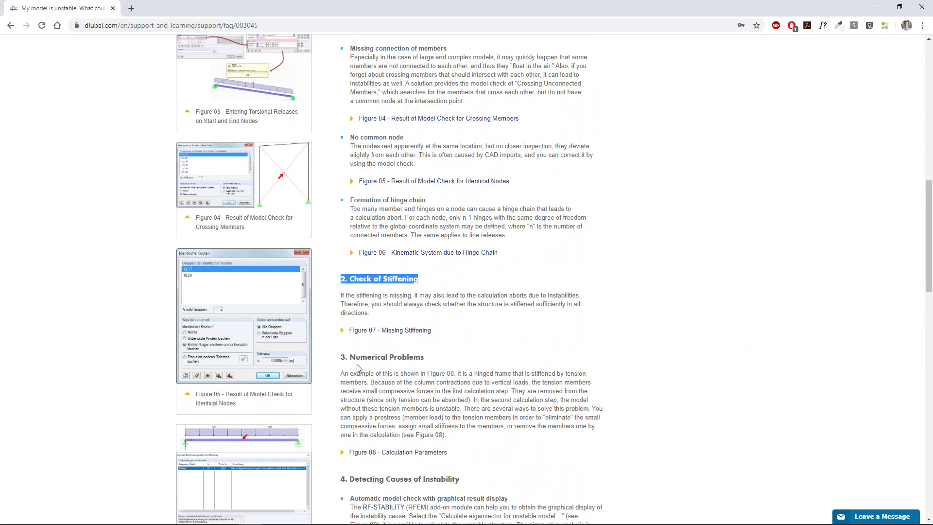
Read the FAQ sections Numerical Problems and Detecting Causes of Instability, through to the keywords, downloads and links.
{"action": "left_click_drag", "start_coordinate": [343, 358], "coordinate": [432, 359]}
{"action": "left_click", "coordinate": [434, 361]}
{"action": "scroll", "coordinate": [434, 361], "scroll_direction": "down", "scroll_amount": 1}
{"action": "scroll", "coordinate": [434, 360], "scroll_direction": "down", "scroll_amount": 6}
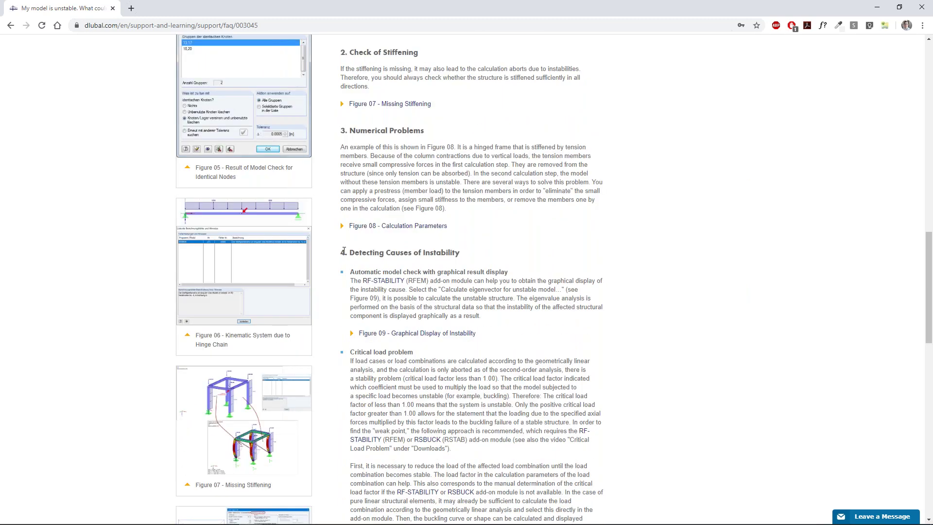
{"action": "left_click_drag", "start_coordinate": [344, 251], "coordinate": [445, 253]}
{"action": "left_click", "coordinate": [488, 250]}
{"action": "left_click", "coordinate": [398, 260]}
{"action": "scroll", "coordinate": [490, 256], "scroll_direction": "down", "scroll_amount": 3}
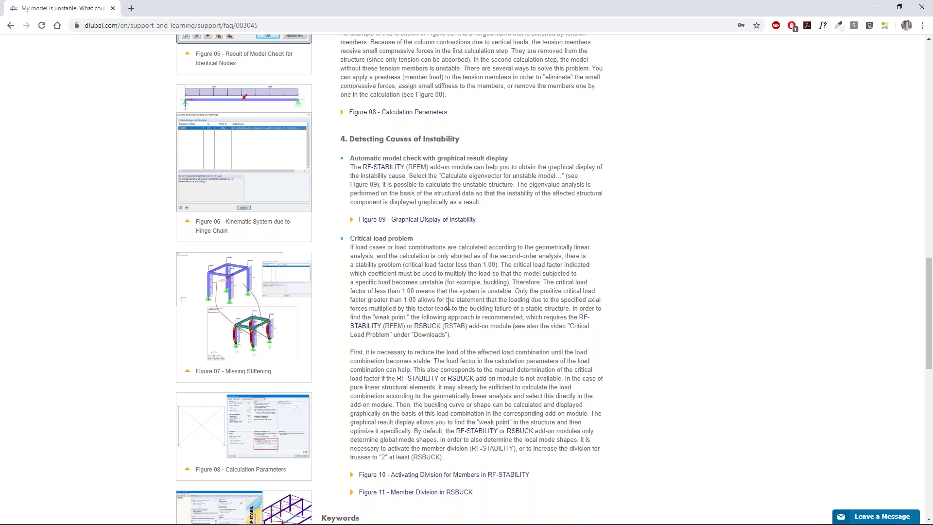
{"action": "scroll", "coordinate": [490, 257], "scroll_direction": "down", "scroll_amount": 6}
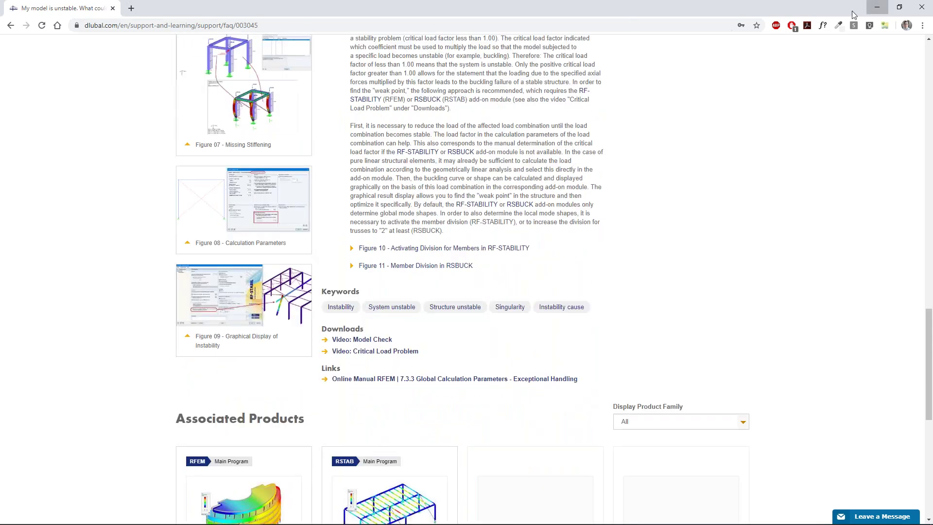
Return to the Euler Case 1 model in RFEM and look through the add-on modules in the project navigator.
{"action": "left_click", "coordinate": [875, 7]}
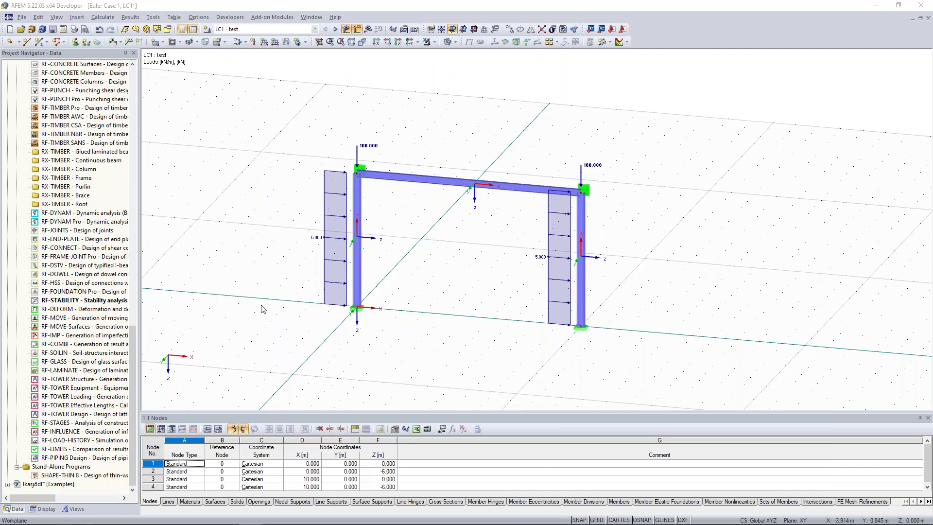
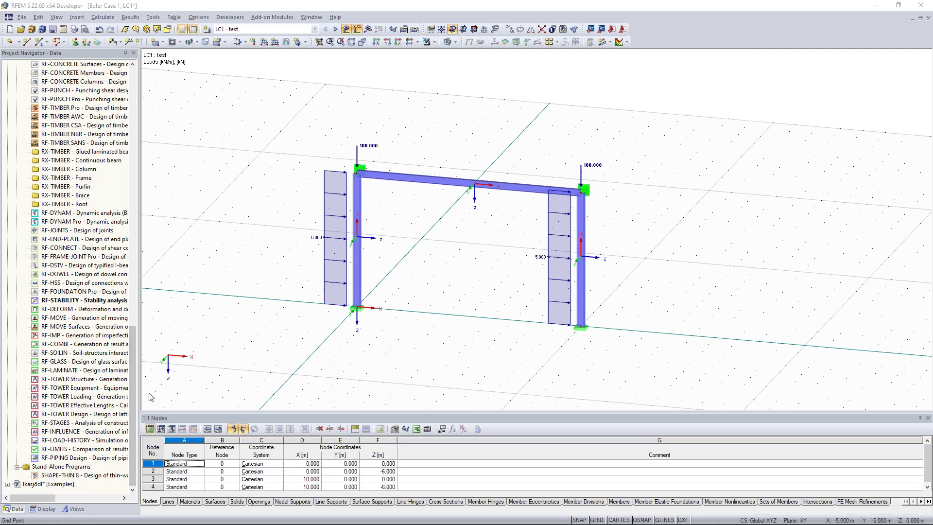
{"action": "left_click_drag", "start_coordinate": [133, 381], "coordinate": [136, 305]}
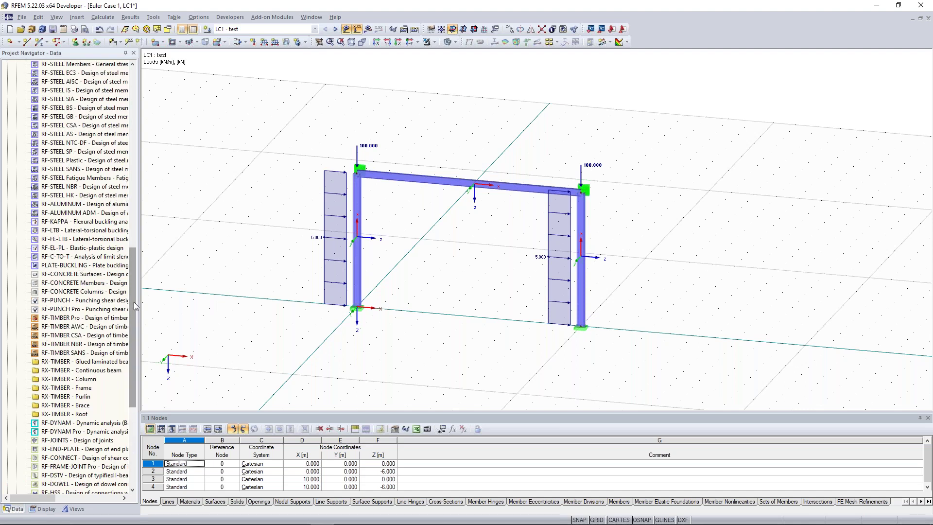
{"action": "left_click_drag", "start_coordinate": [134, 272], "coordinate": [135, 239]}
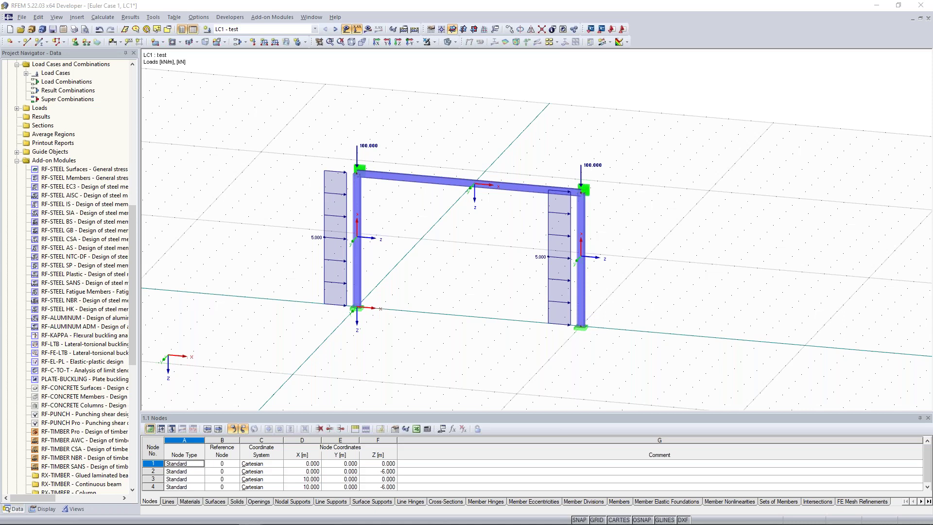
Switch to the browser, go from the "dlubal trial version" search to the Dlubal website, and open the Download Free 90-Day Trial page.
{"action": "key", "text": "alt+Tab"}
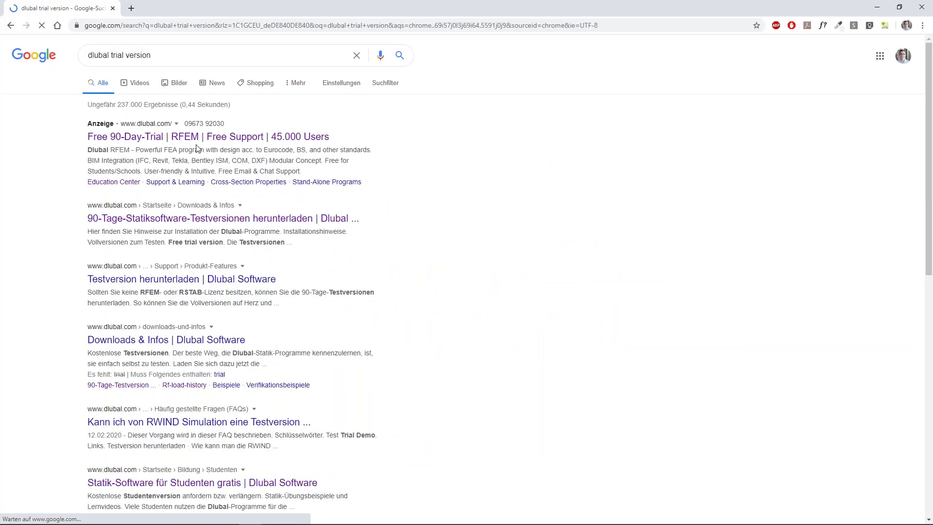
{"action": "left_click", "coordinate": [229, 137]}
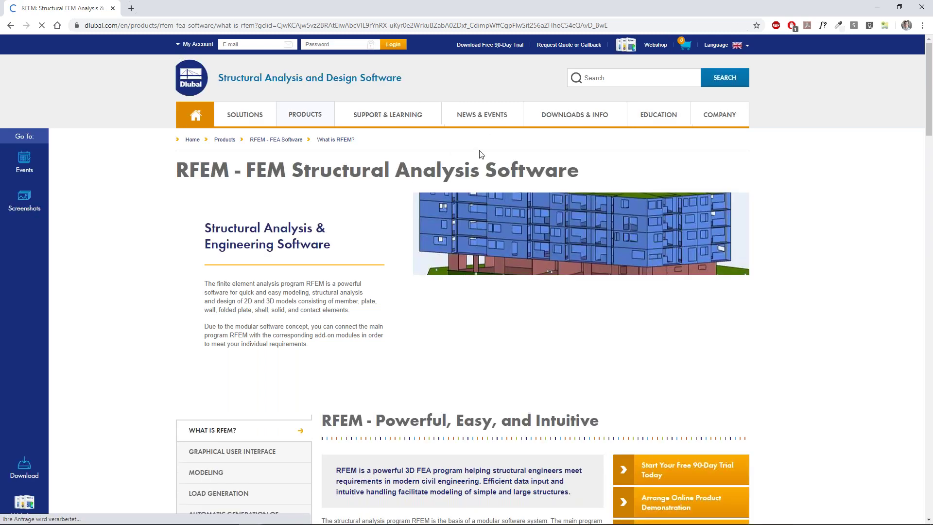
{"action": "mouse_move", "coordinate": [556, 116]}
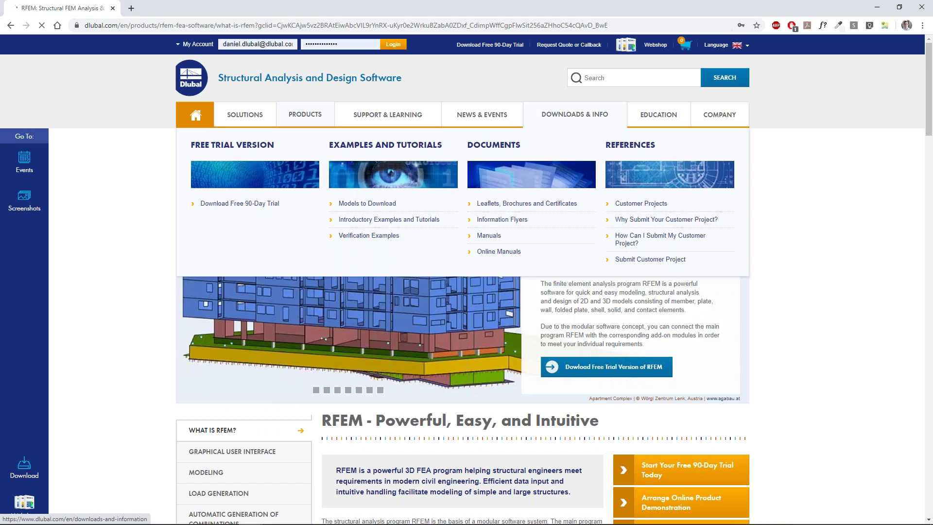
{"action": "left_click", "coordinate": [256, 207]}
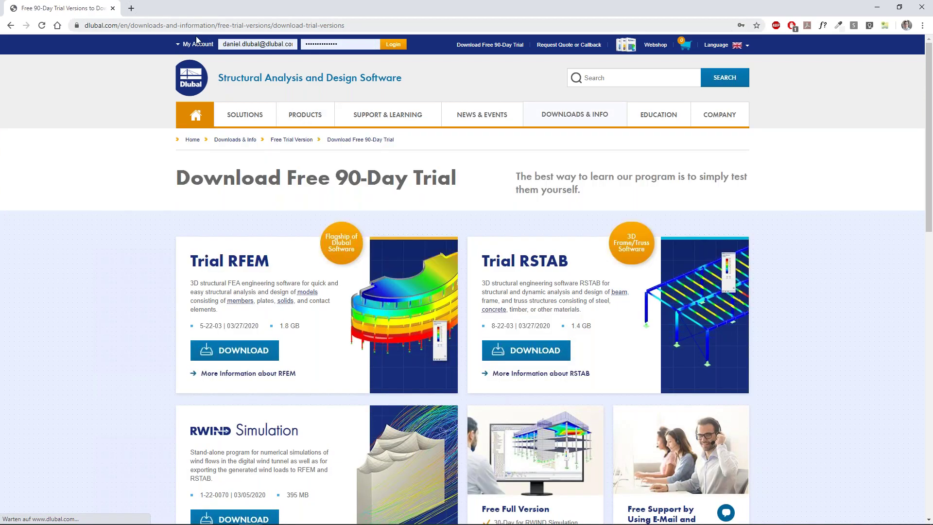
{"action": "left_click", "coordinate": [197, 25]}
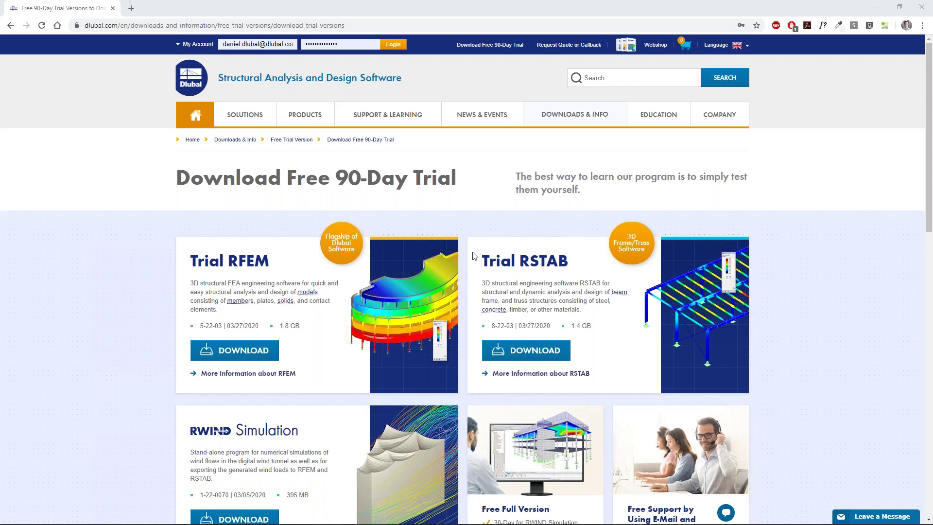
Open the Pushover Analysis application area page and examine the software and modules offered for it.
{"action": "mouse_move", "coordinate": [309, 121]}
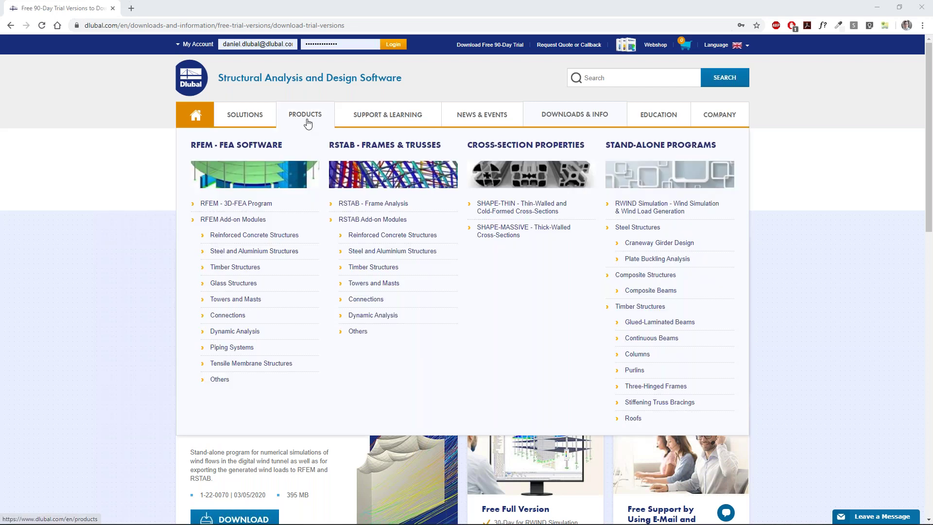
{"action": "mouse_move", "coordinate": [256, 122]}
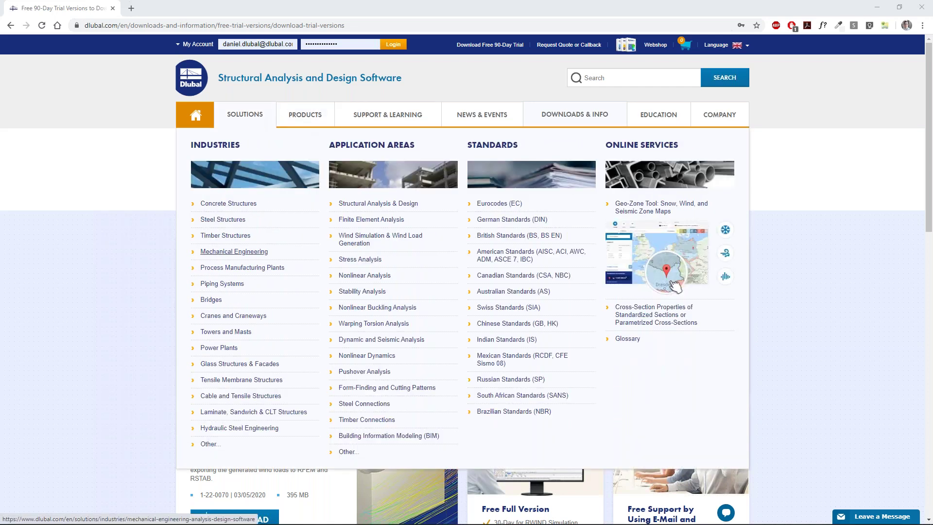
{"action": "left_click", "coordinate": [383, 373]}
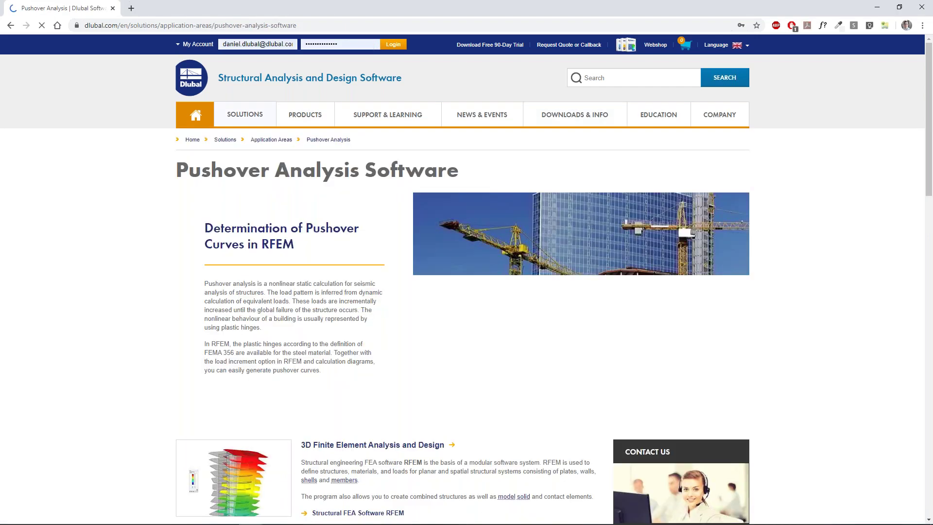
{"action": "scroll", "coordinate": [467, 279], "scroll_direction": "down", "scroll_amount": 2}
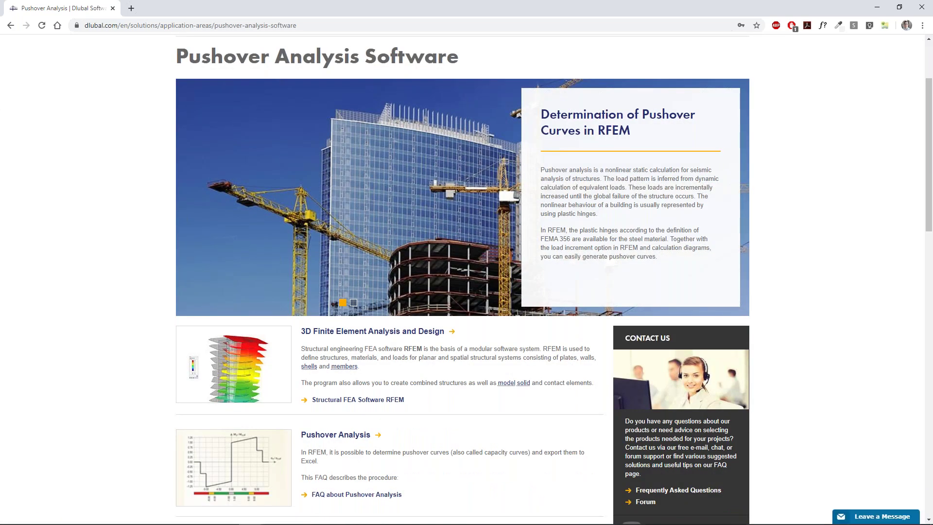
{"action": "scroll", "coordinate": [466, 280], "scroll_direction": "down", "scroll_amount": 4}
{"action": "scroll", "coordinate": [466, 280], "scroll_direction": "up", "scroll_amount": 1}
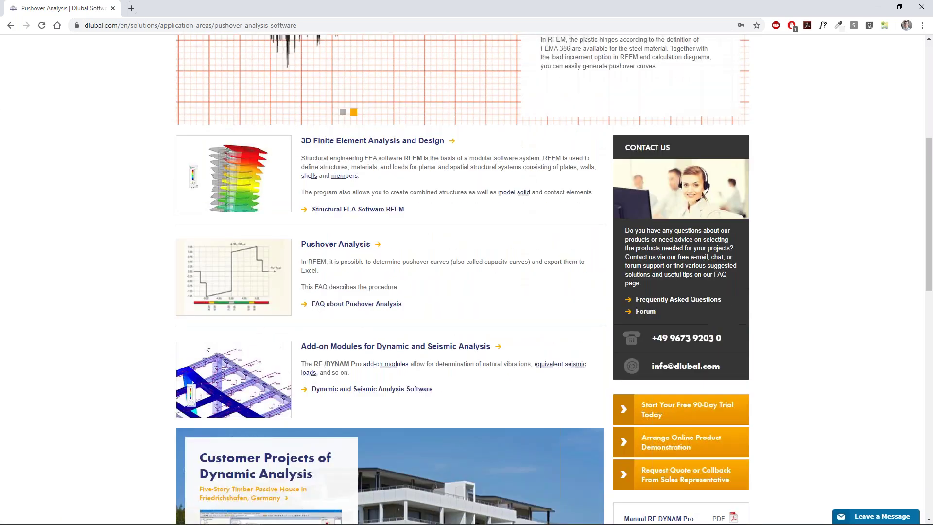
{"action": "scroll", "coordinate": [315, 177], "scroll_direction": "up", "scroll_amount": 1}
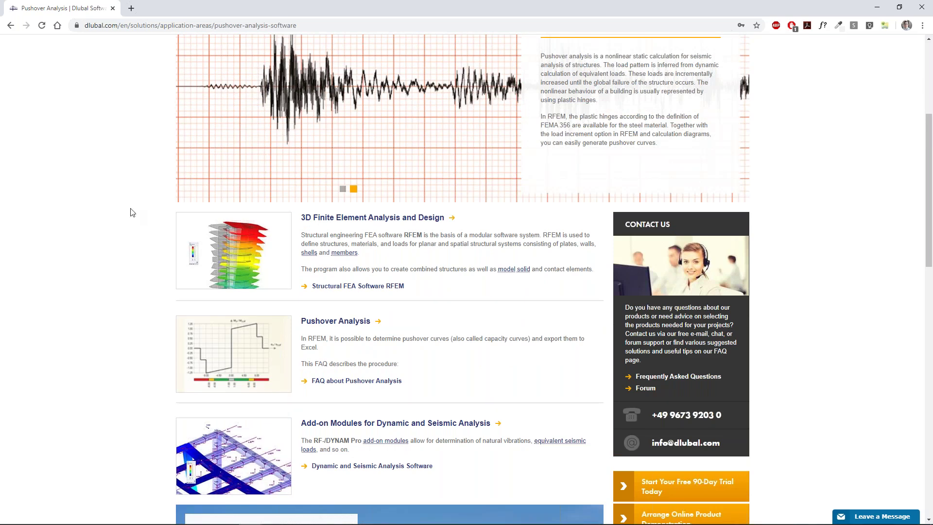
{"action": "scroll", "coordinate": [130, 213], "scroll_direction": "up", "scroll_amount": 2}
{"action": "scroll", "coordinate": [130, 212], "scroll_direction": "up", "scroll_amount": 2}
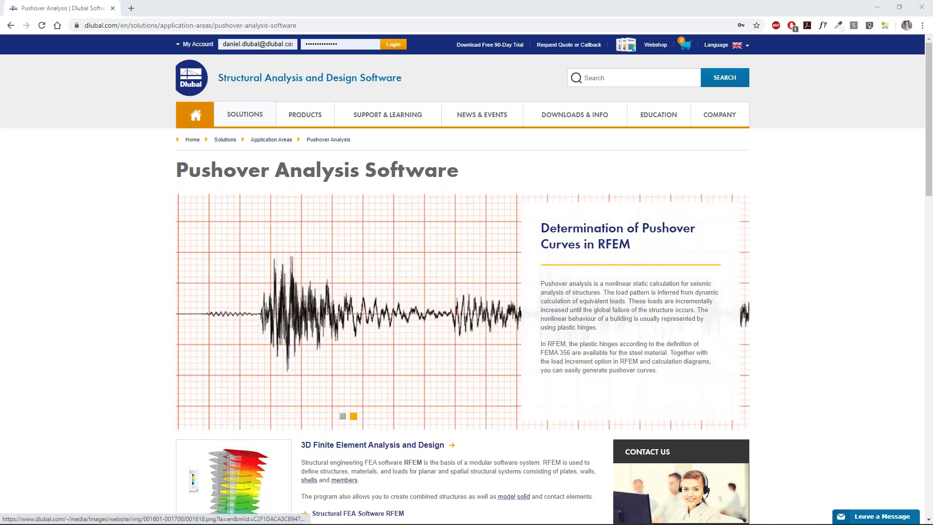
Open the Request or Renew Free Student License page and the Update Reports page in separate browser tabs.
{"action": "mouse_move", "coordinate": [658, 121]}
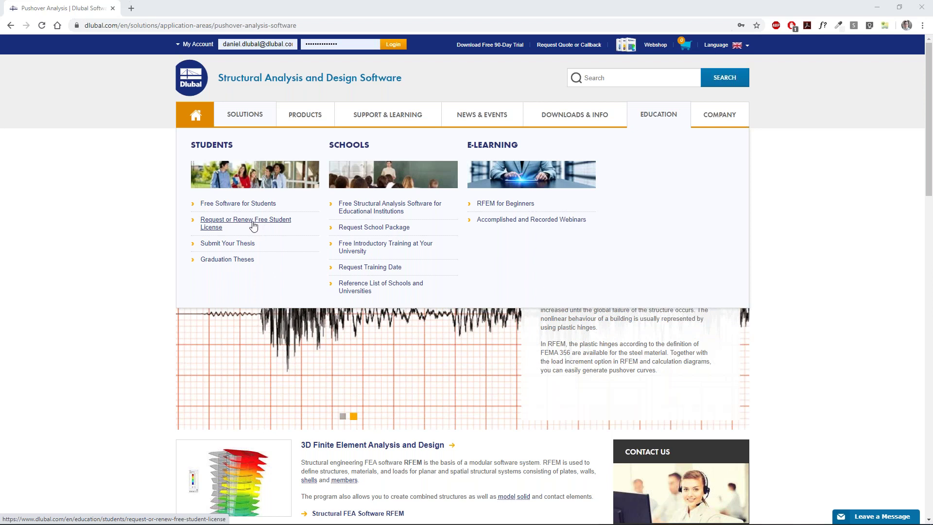
{"action": "left_click", "coordinate": [253, 222]}
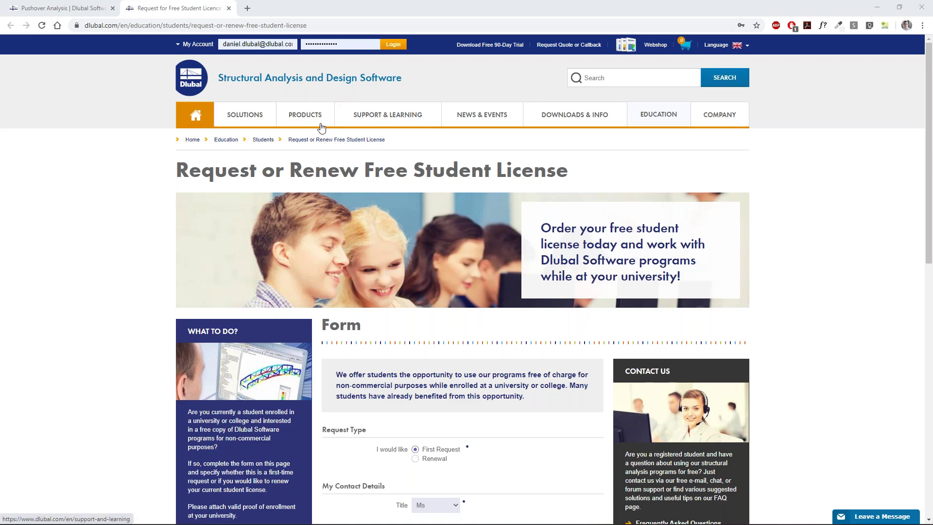
{"action": "mouse_move", "coordinate": [319, 124]}
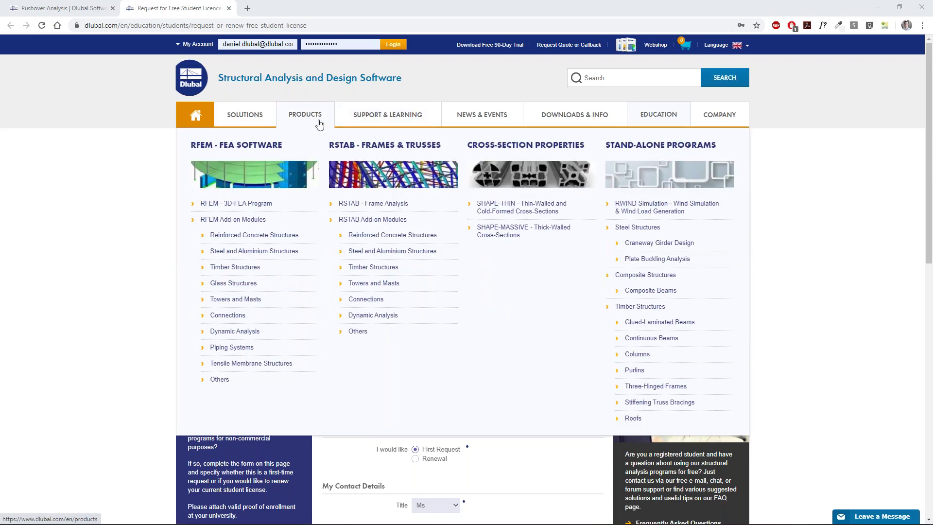
{"action": "mouse_move", "coordinate": [426, 124]}
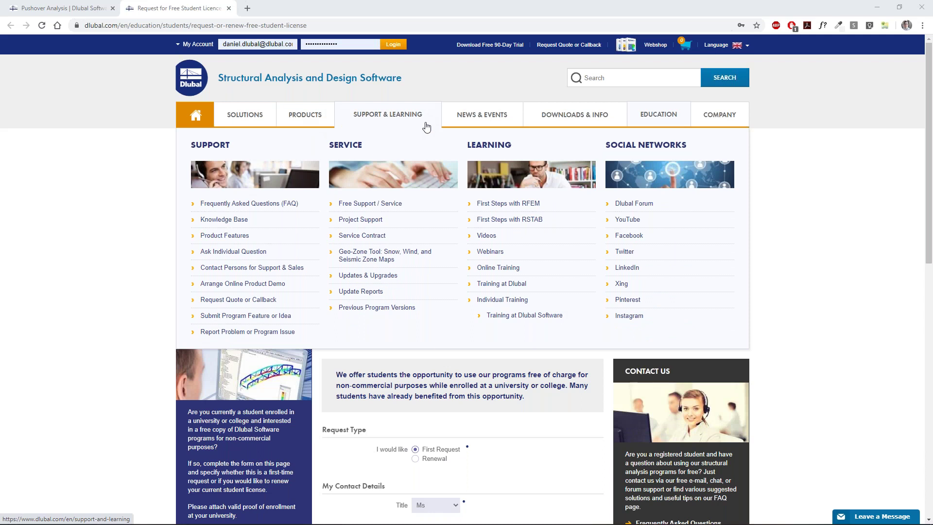
{"action": "left_click", "coordinate": [370, 293]}
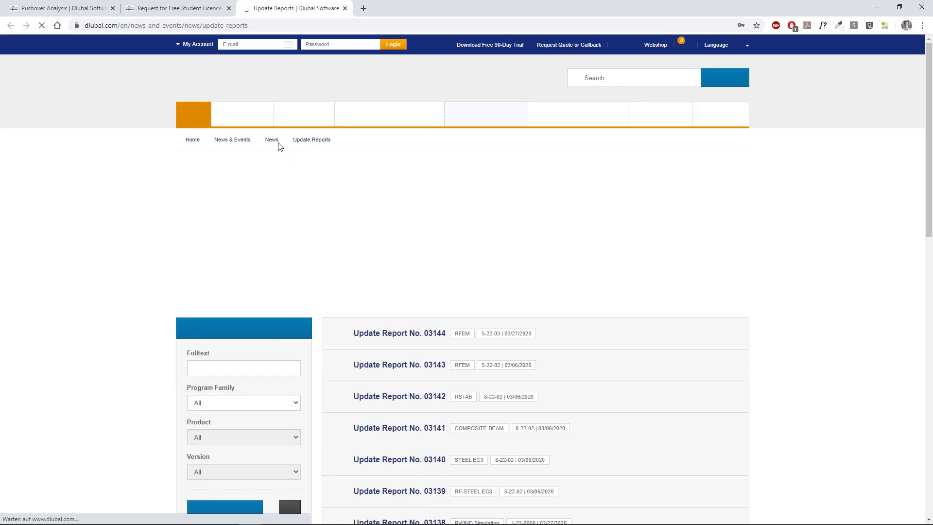
Open the Previous Program Versions and Updates & Upgrades pages in new tabs and look through the list of previous versions.
{"action": "mouse_move", "coordinate": [375, 122]}
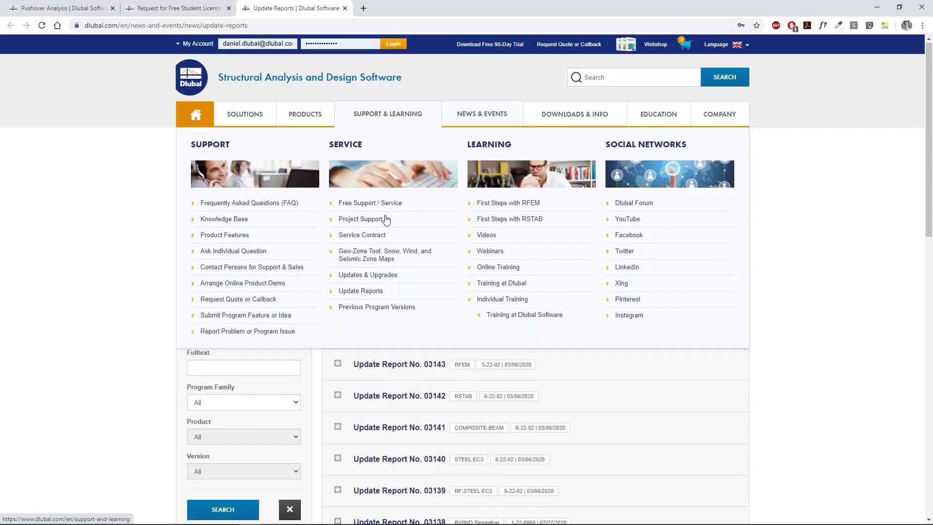
{"action": "middle_click", "coordinate": [377, 307]}
{"action": "middle_click", "coordinate": [371, 274]}
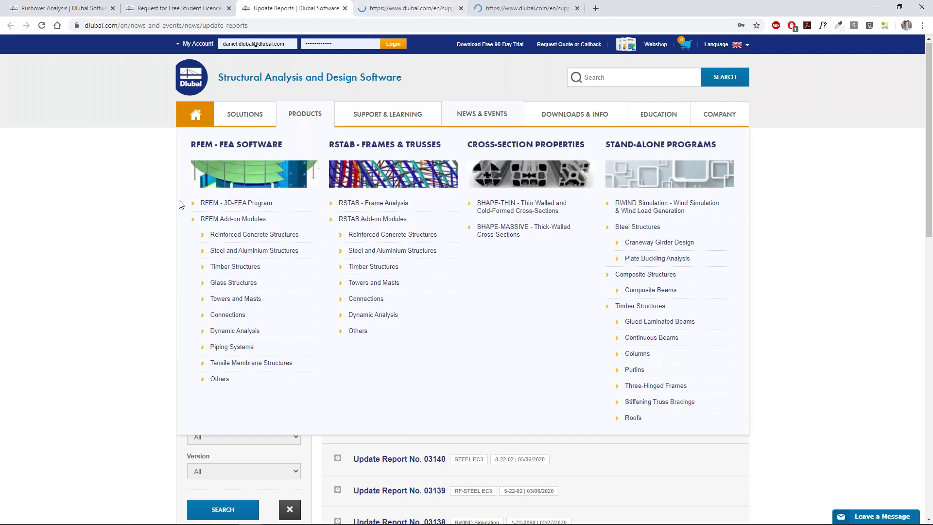
{"action": "scroll", "coordinate": [118, 235], "scroll_direction": "down", "scroll_amount": 12}
{"action": "scroll", "coordinate": [119, 234], "scroll_direction": "up", "scroll_amount": 15}
{"action": "key", "text": "ctrl+Tab"}
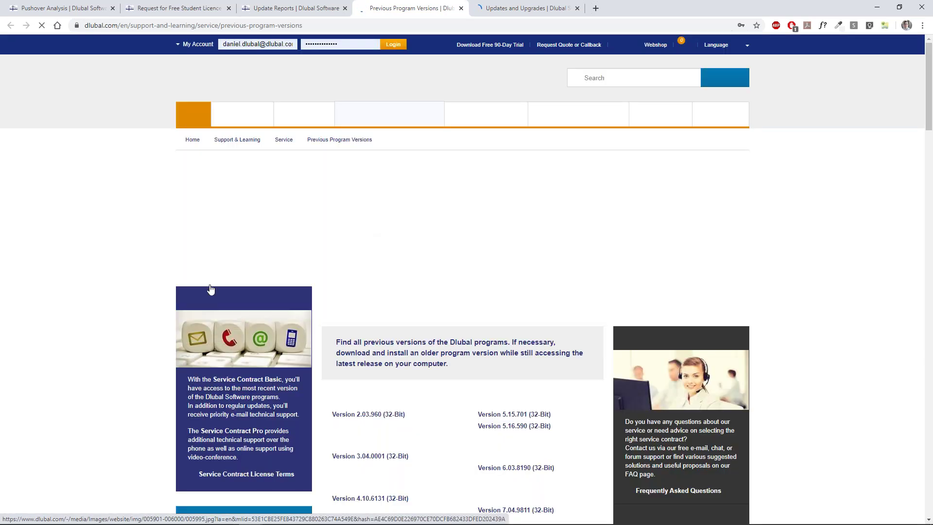
{"action": "scroll", "coordinate": [164, 284], "scroll_direction": "down", "scroll_amount": 15}
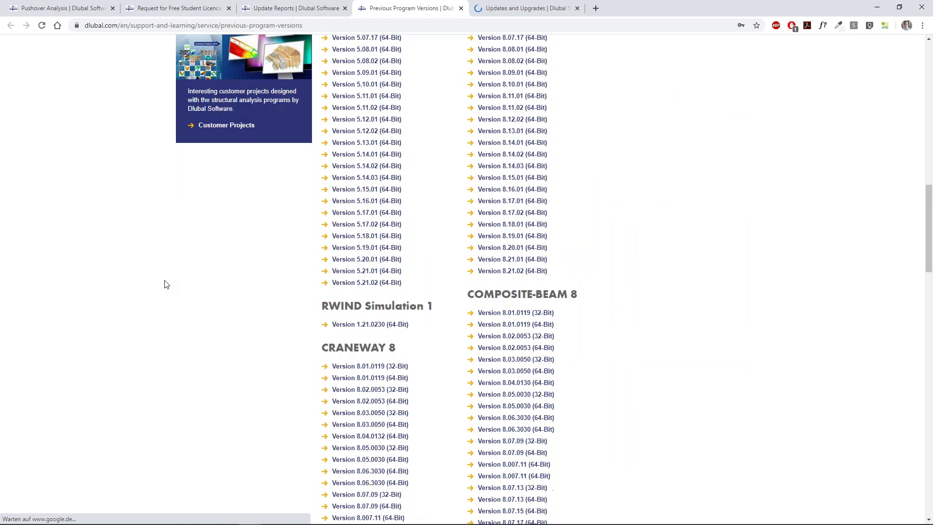
{"action": "scroll", "coordinate": [164, 284], "scroll_direction": "up", "scroll_amount": 15}
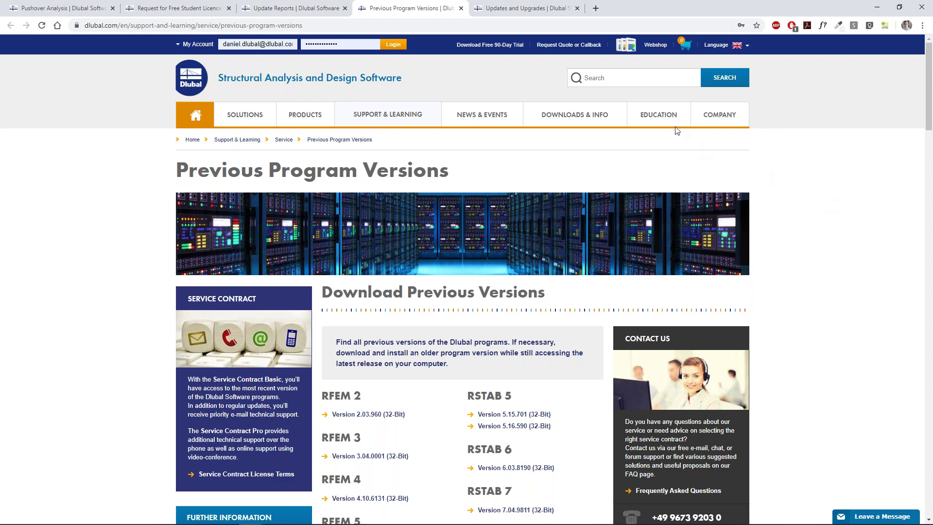
Open the E-Learning page from the Education area in a new tab and select its web address.
{"action": "mouse_move", "coordinate": [675, 122]}
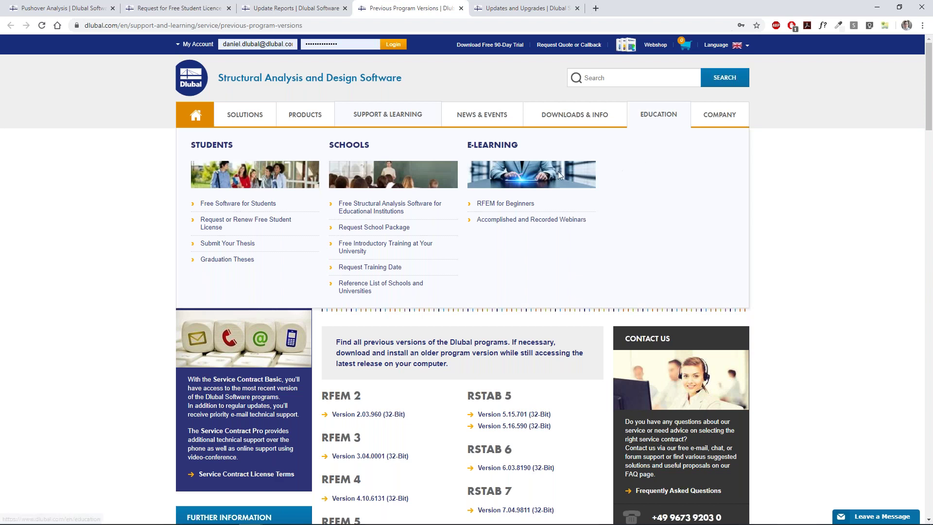
{"action": "middle_click", "coordinate": [503, 149]}
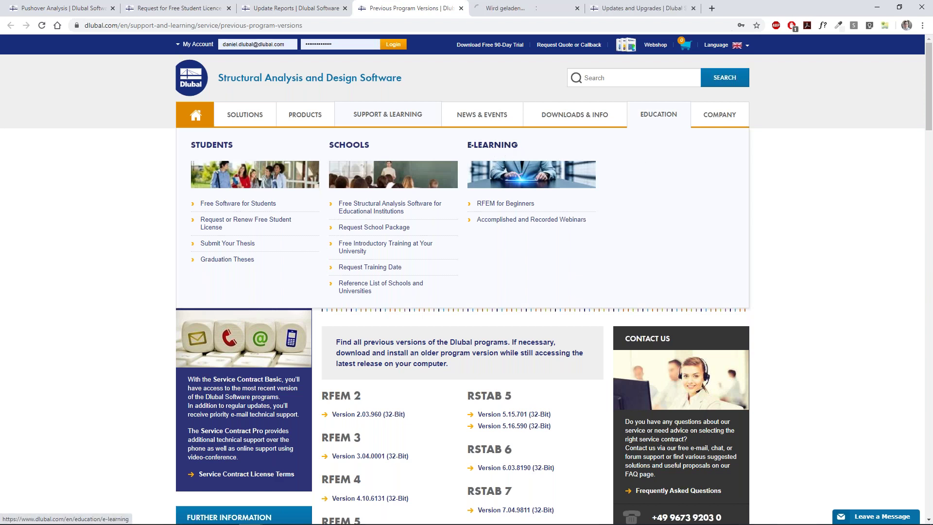
{"action": "left_click", "coordinate": [507, 6]}
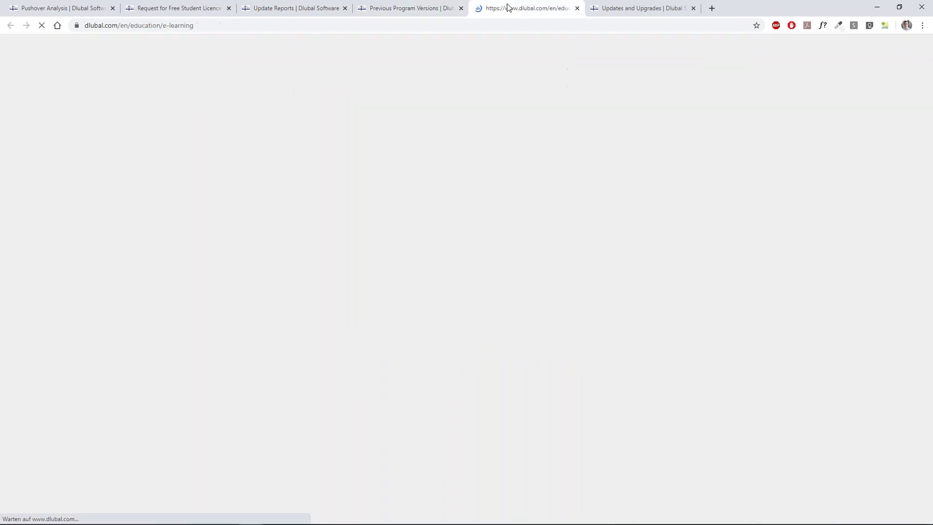
{"action": "left_click", "coordinate": [164, 25]}
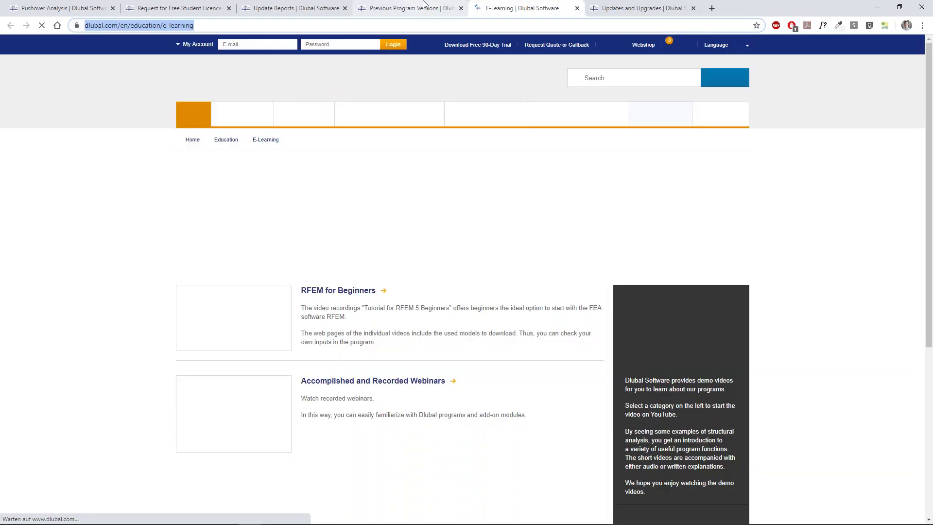
{"action": "left_click", "coordinate": [423, 5]}
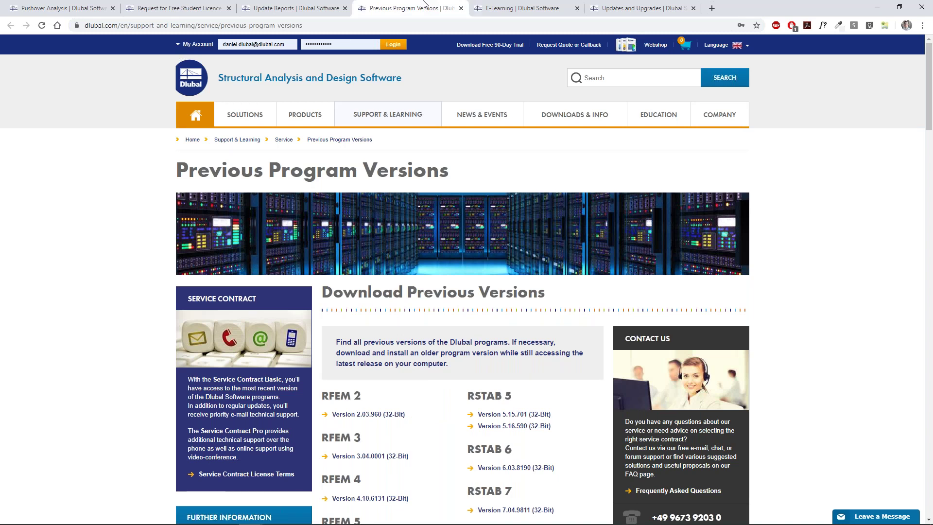
{"action": "left_click", "coordinate": [478, 7]}
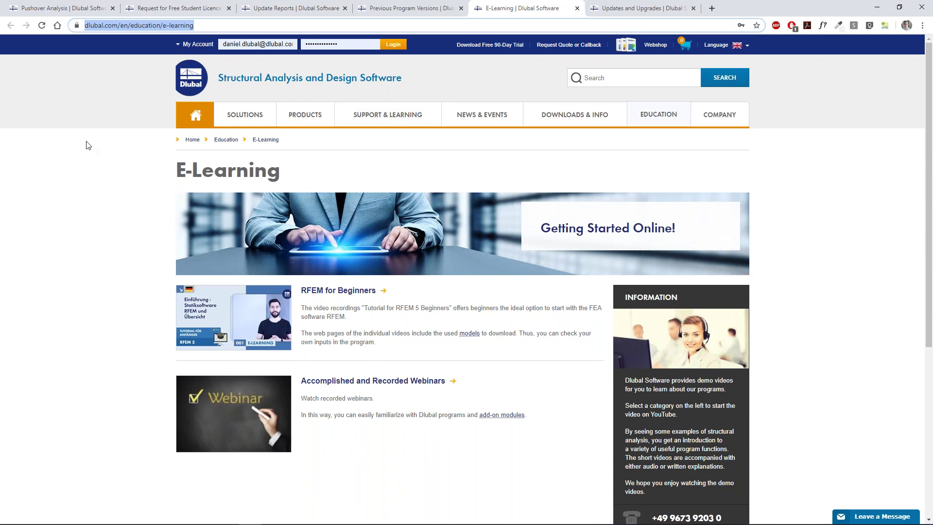
{"action": "key", "text": "alt+Tab"}
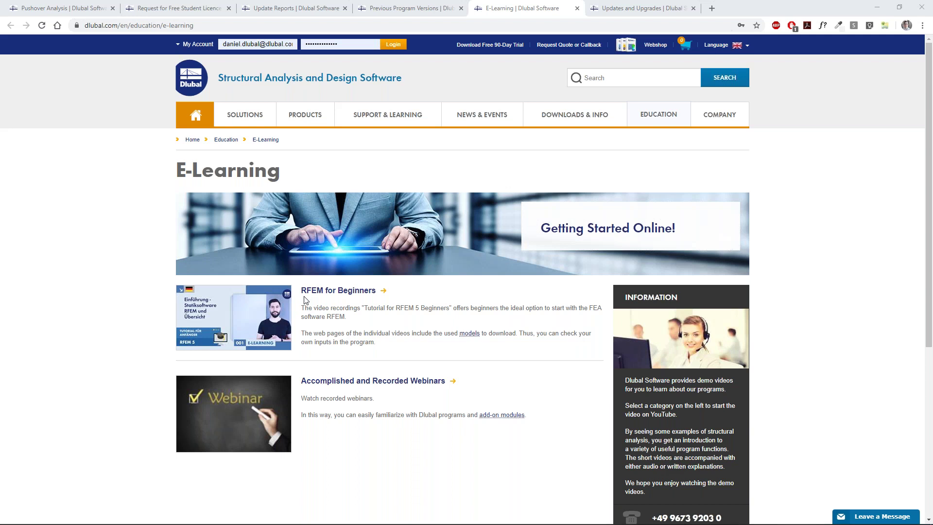
Switch the website to its US English version and open the Online Training page.
{"action": "left_click", "coordinate": [717, 46]}
{"action": "left_click", "coordinate": [713, 93]}
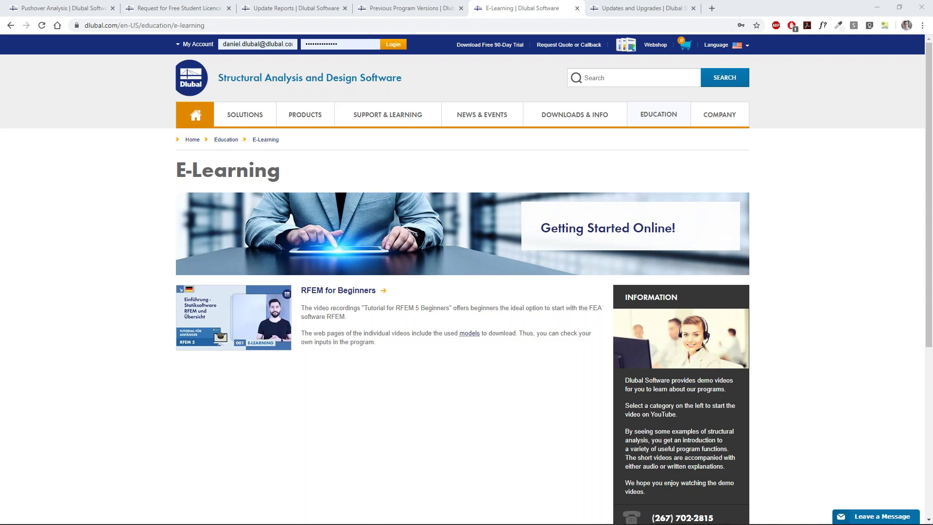
{"action": "mouse_move", "coordinate": [381, 121]}
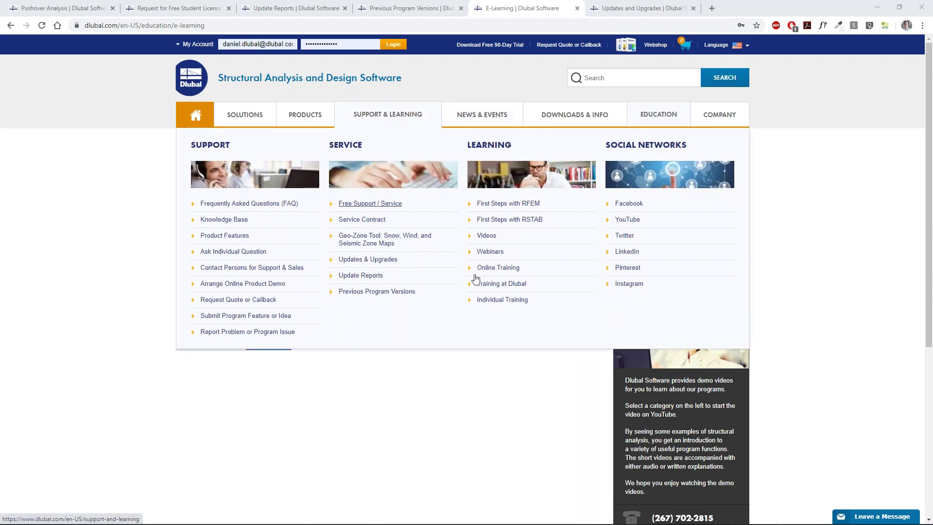
{"action": "left_click", "coordinate": [498, 267]}
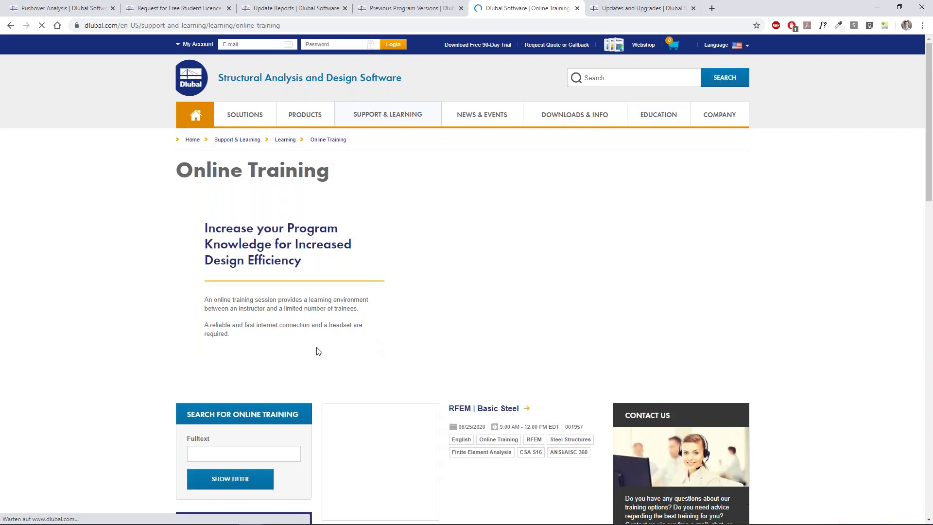
Look through the offered online trainings down to RFEM for Students | Part 2 and select the page's web address.
{"action": "scroll", "coordinate": [253, 356], "scroll_direction": "down", "scroll_amount": 2}
{"action": "scroll", "coordinate": [252, 356], "scroll_direction": "down", "scroll_amount": 2}
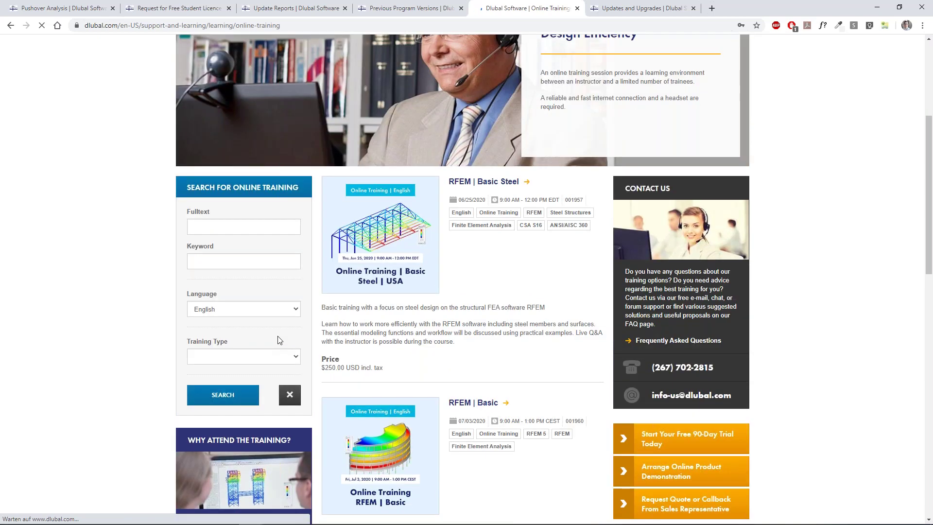
{"action": "scroll", "coordinate": [365, 336], "scroll_direction": "down", "scroll_amount": 12}
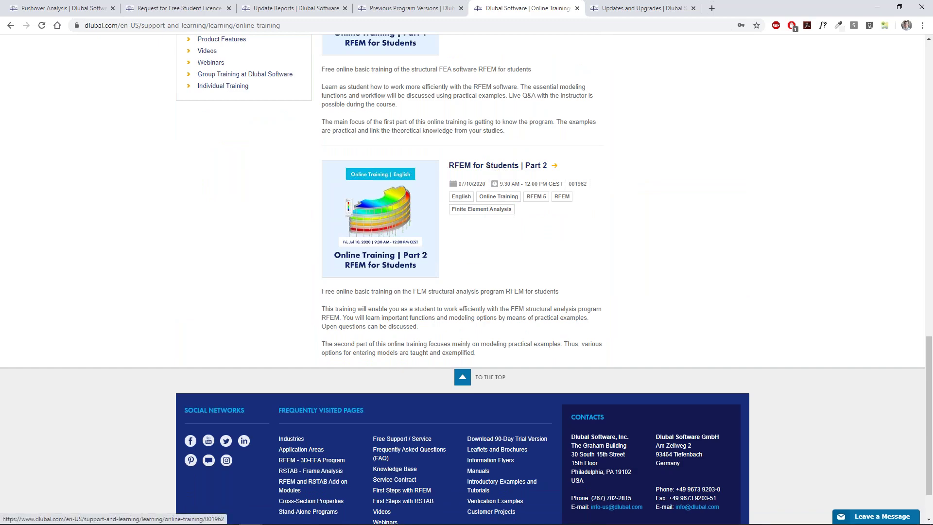
{"action": "scroll", "coordinate": [496, 167], "scroll_direction": "up", "scroll_amount": 6}
{"action": "scroll", "coordinate": [466, 280], "scroll_direction": "up", "scroll_amount": 6}
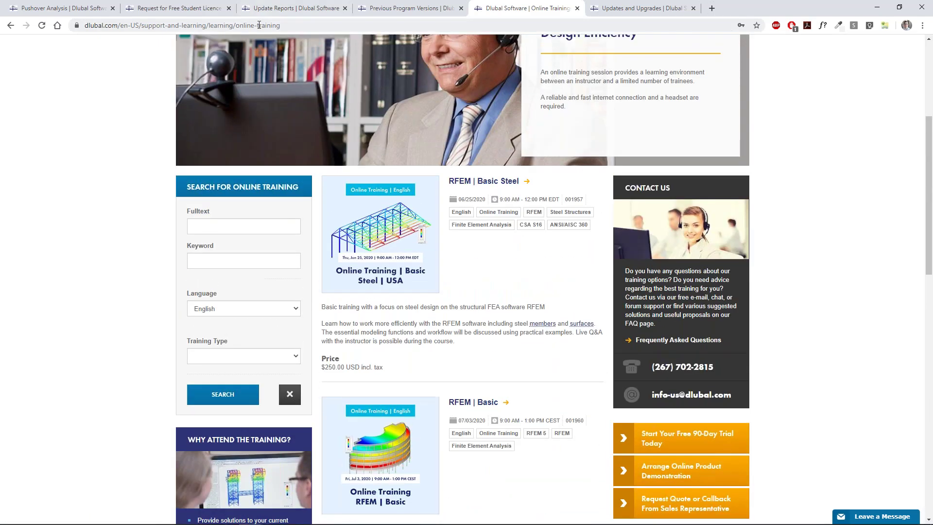
{"action": "left_click", "coordinate": [259, 25]}
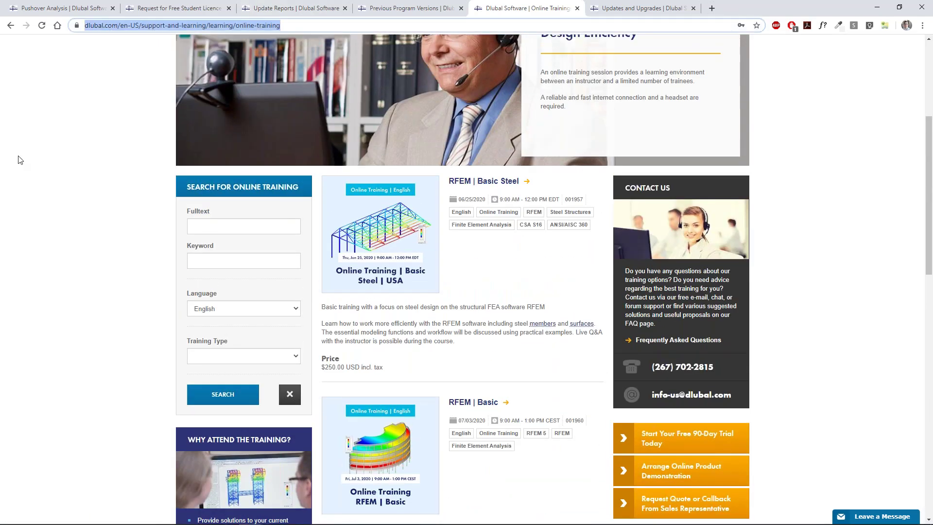